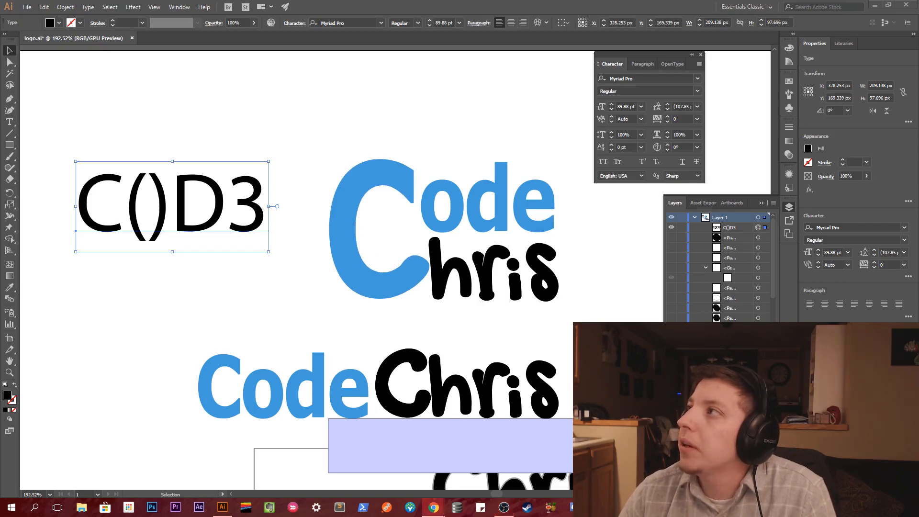
Hide the large blue C and place a copy of the blue Code text over the stacked logo's ode text.
{"action": "key", "text": "alt+Tab"}
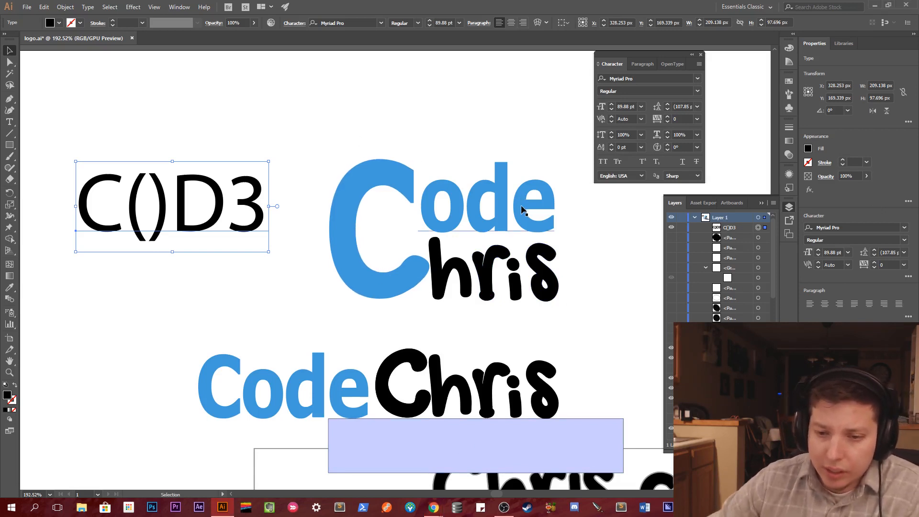
{"action": "left_click", "coordinate": [431, 195]}
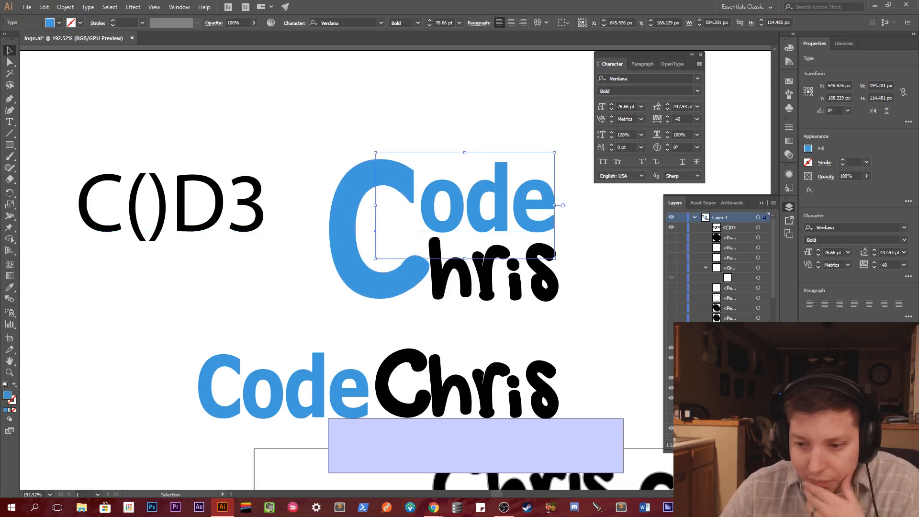
{"action": "left_click", "coordinate": [671, 379]}
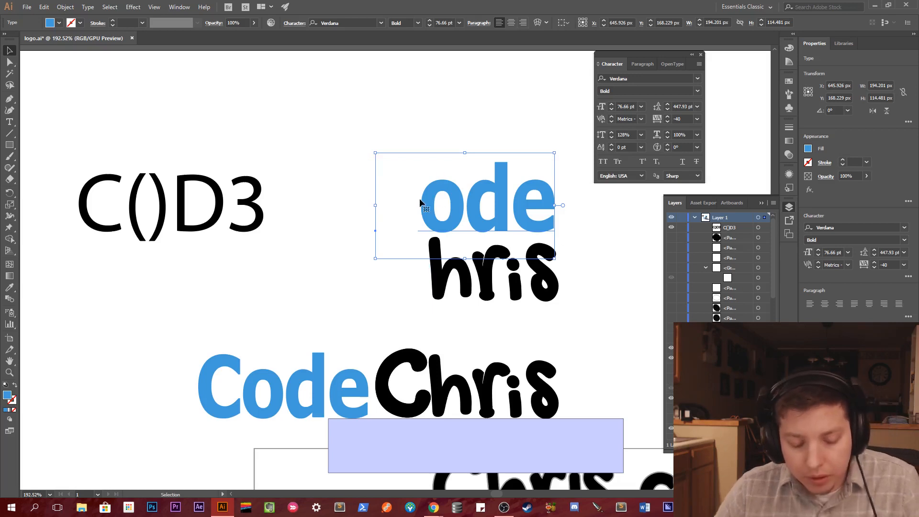
{"action": "left_click", "coordinate": [211, 370]}
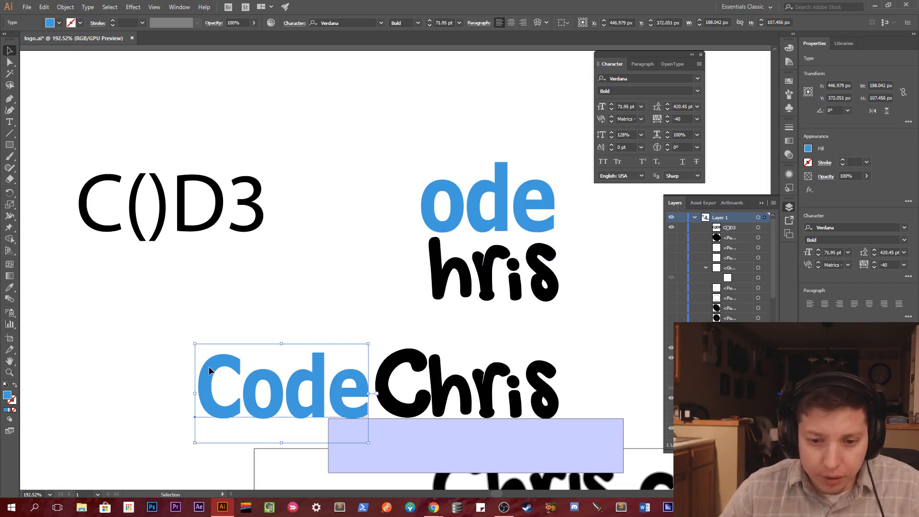
{"action": "left_click_drag", "start_coordinate": [209, 370], "coordinate": [391, 184]}
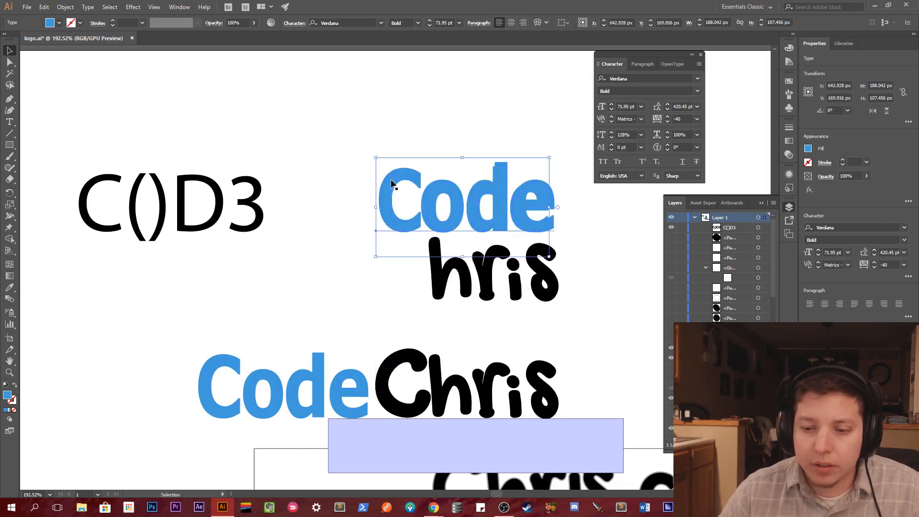
Try () in place of the o in the stacked logo's original ode text, and delete the parentheses again.
{"action": "double_click", "coordinate": [457, 212]}
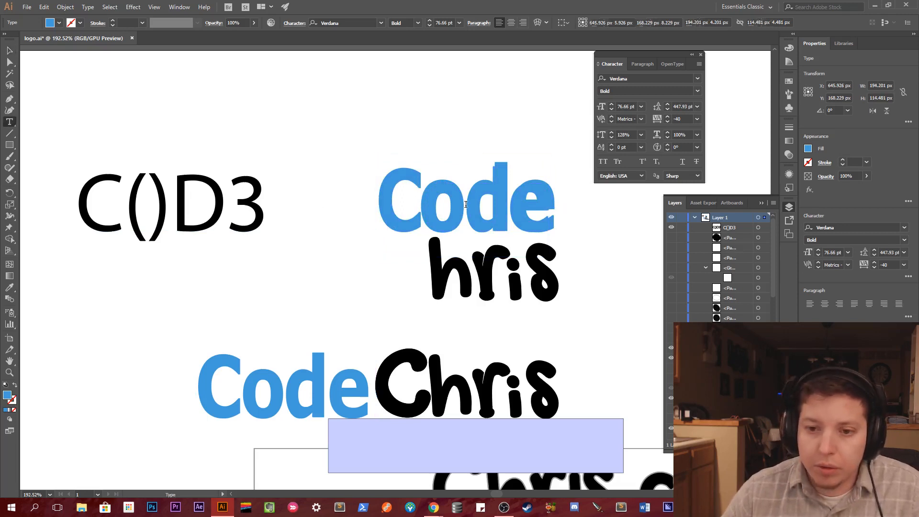
{"action": "key", "text": "BackSpace"}
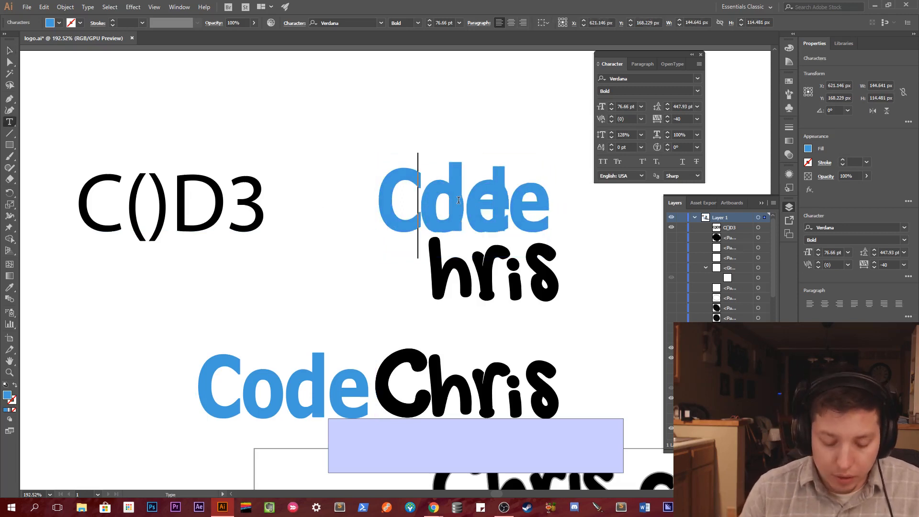
{"action": "type", "text": "()"}
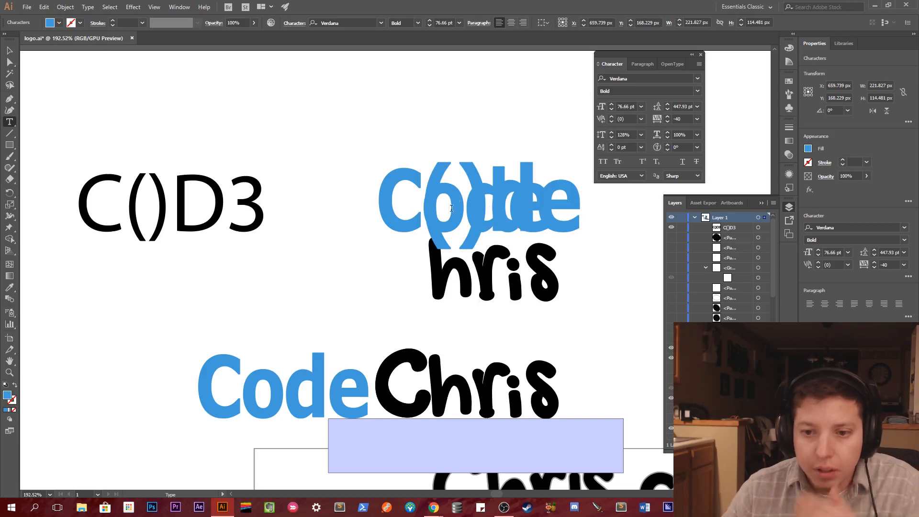
{"action": "left_click_drag", "start_coordinate": [419, 206], "coordinate": [493, 191]}
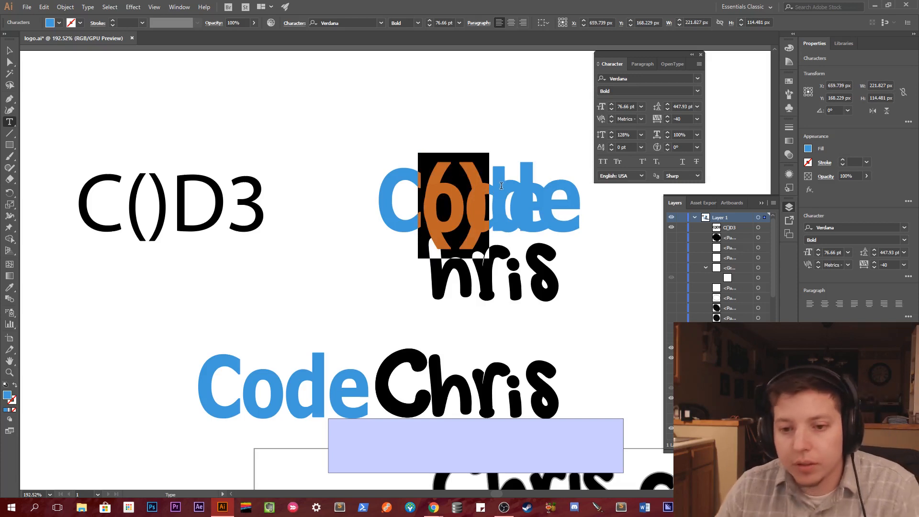
{"action": "key", "text": "BackSpace"}
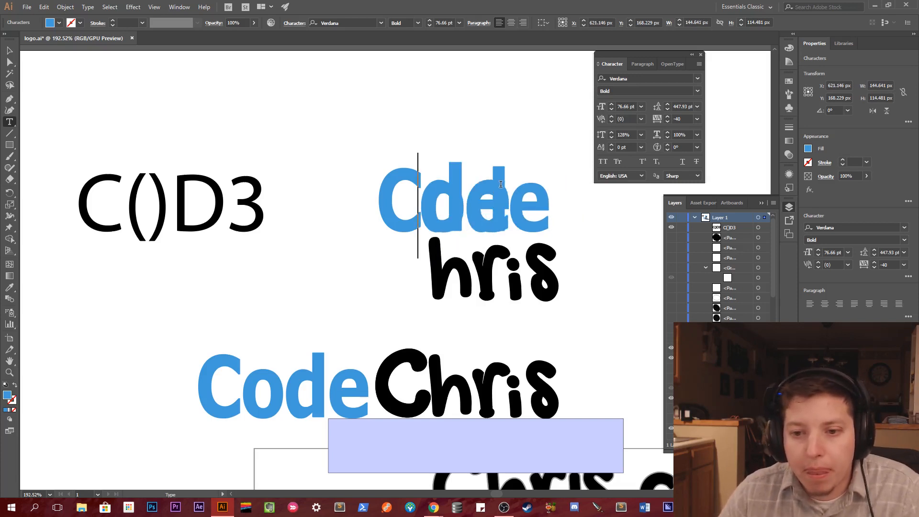
{"action": "key", "text": "ctrl+z"}
{"action": "key", "text": "ctrl+shift+z"}
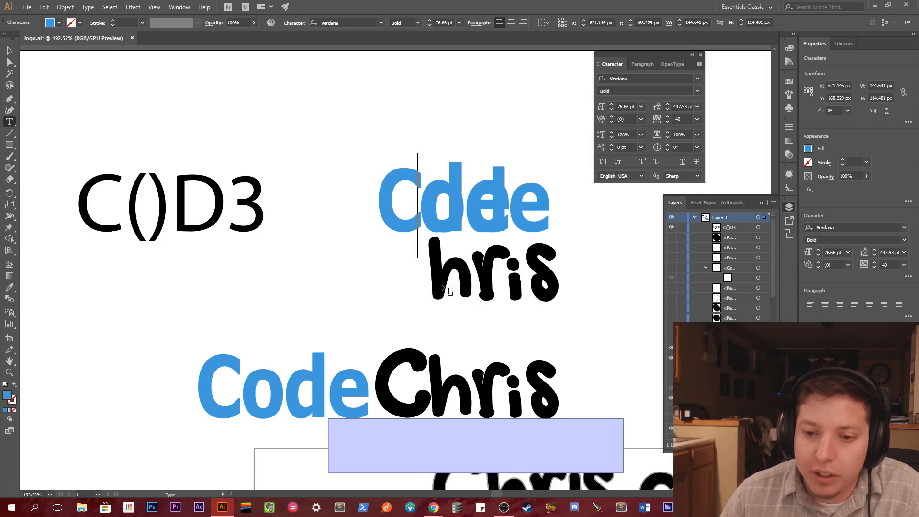
{"action": "scroll", "coordinate": [345, 249], "scroll_direction": "down", "scroll_amount": 2}
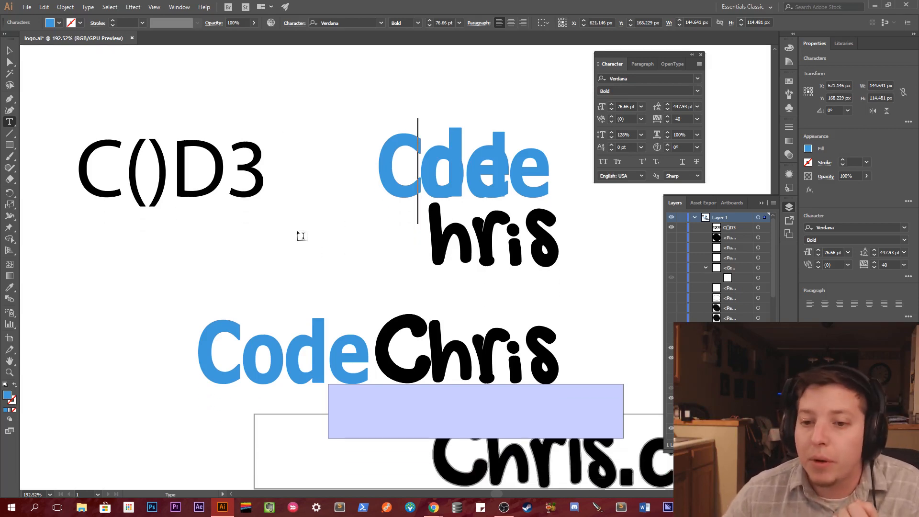
{"action": "left_click", "coordinate": [264, 245], "text": "ctrl"}
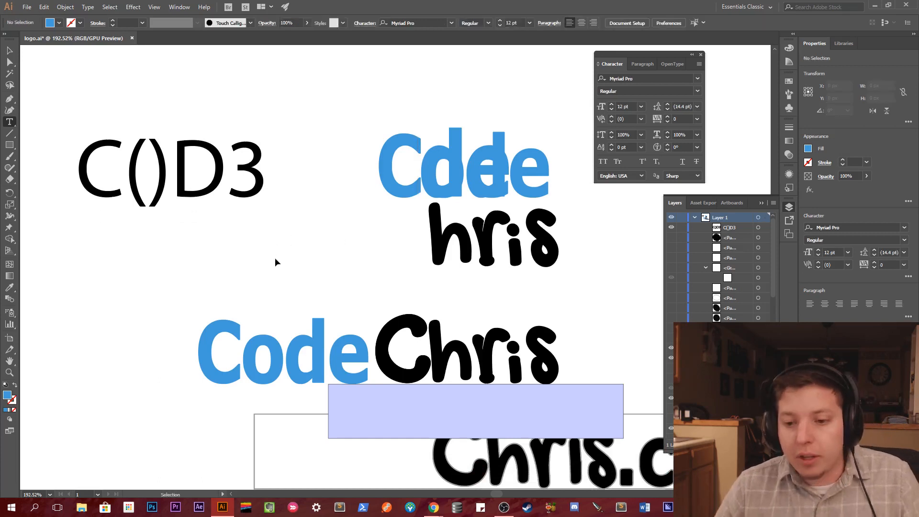
{"action": "key", "text": "ctrl+z"}
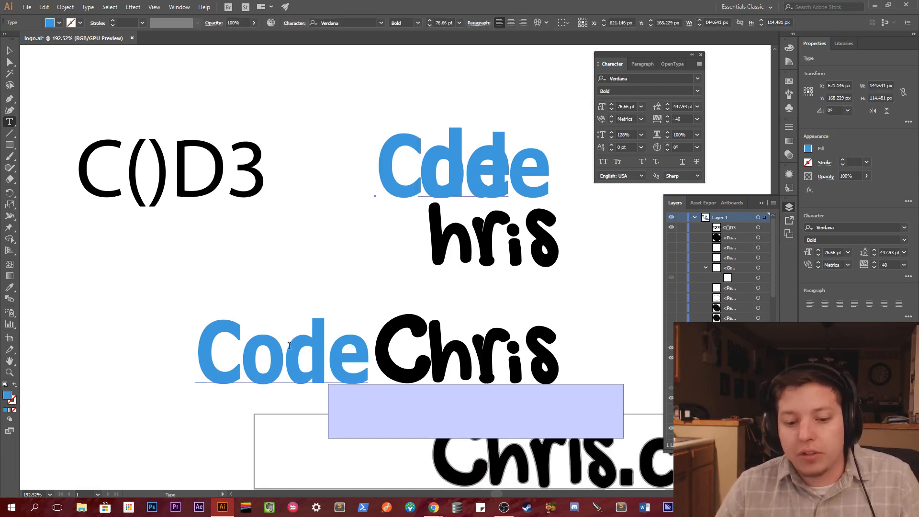
Start Photoshop, dismiss its feedback survey, and switch back to the logo in Illustrator.
{"action": "left_click", "coordinate": [152, 507]}
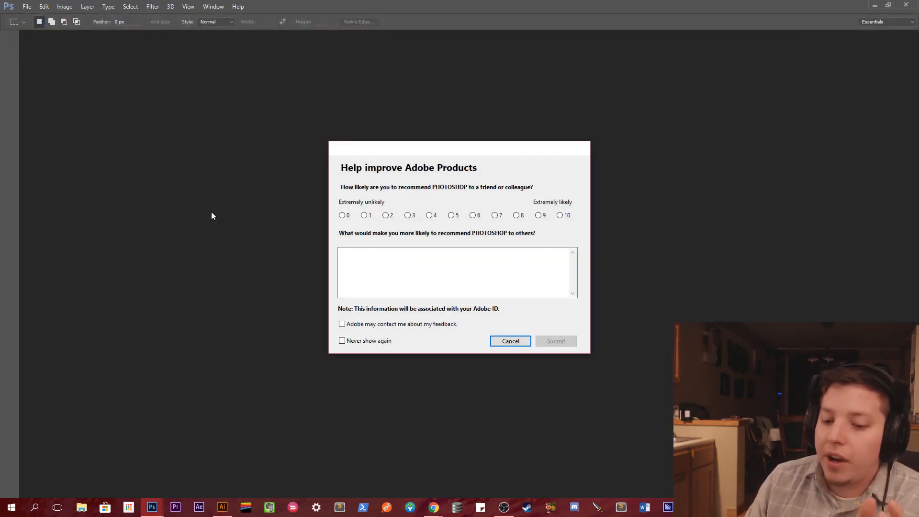
{"action": "key", "text": "Escape"}
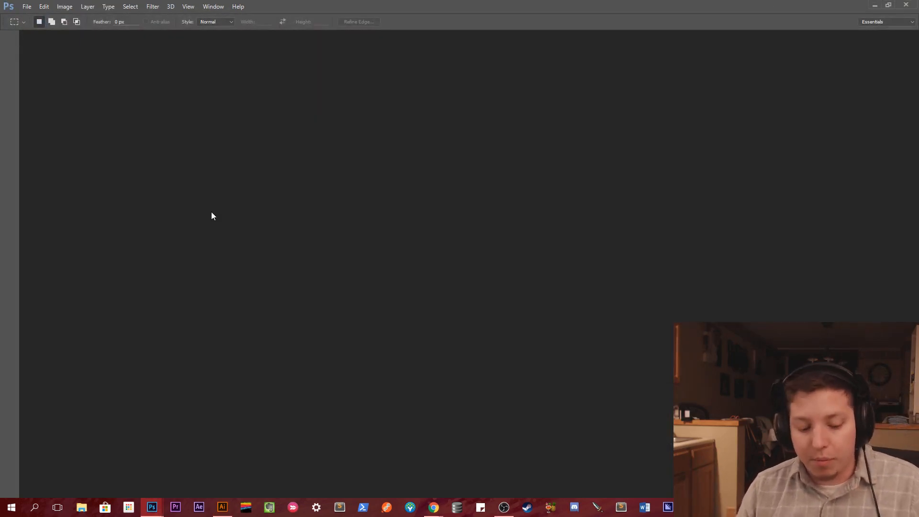
{"action": "key", "text": "alt+Tab"}
{"action": "key", "text": "alt+Tab"}
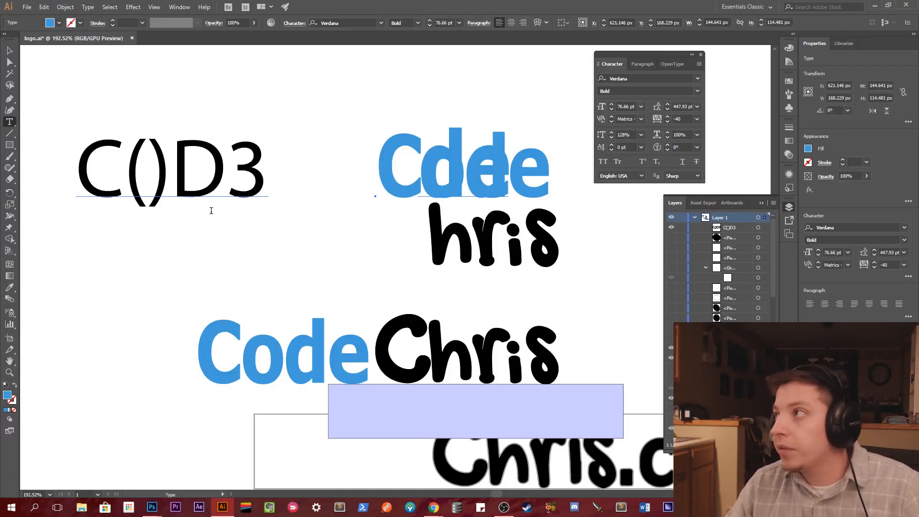
Move the blue de text off the copied Code text into the empty area above C()D3.
{"action": "scroll", "coordinate": [310, 291], "scroll_direction": "up", "scroll_amount": 4}
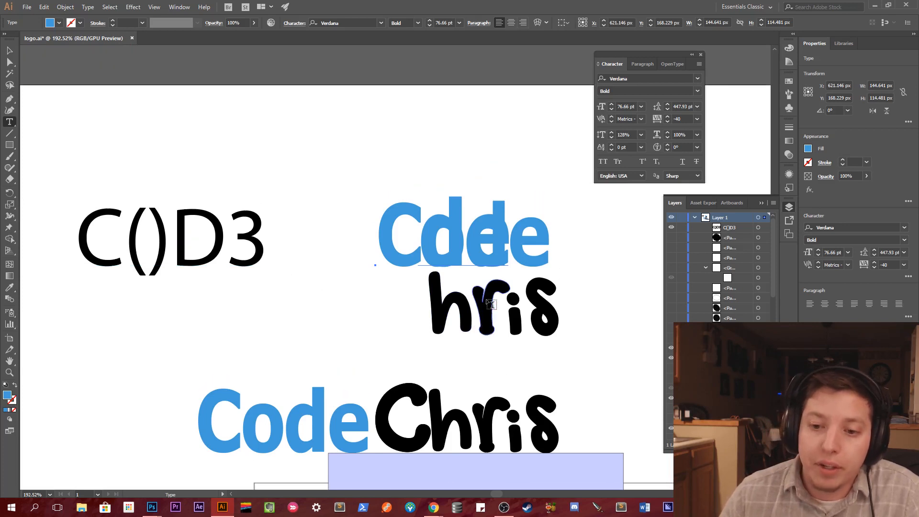
{"action": "left_click", "coordinate": [10, 51]}
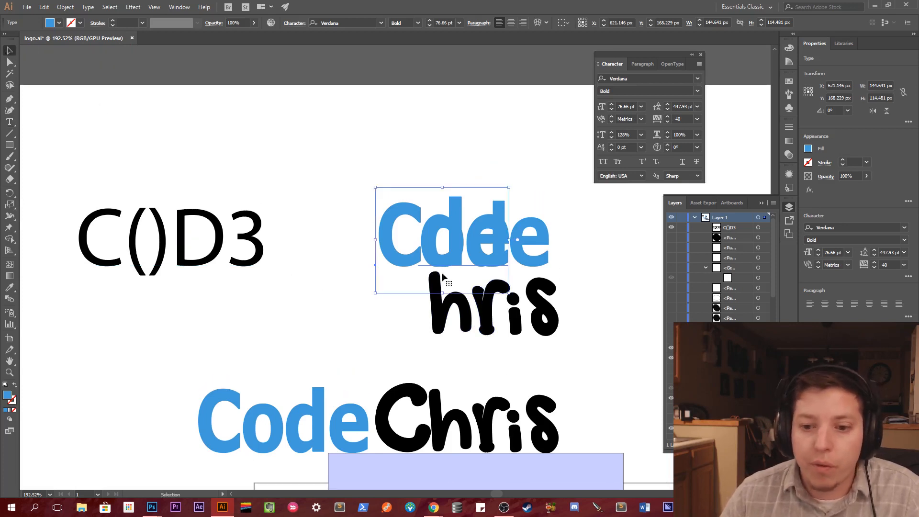
{"action": "left_click_drag", "start_coordinate": [444, 261], "coordinate": [288, 183]}
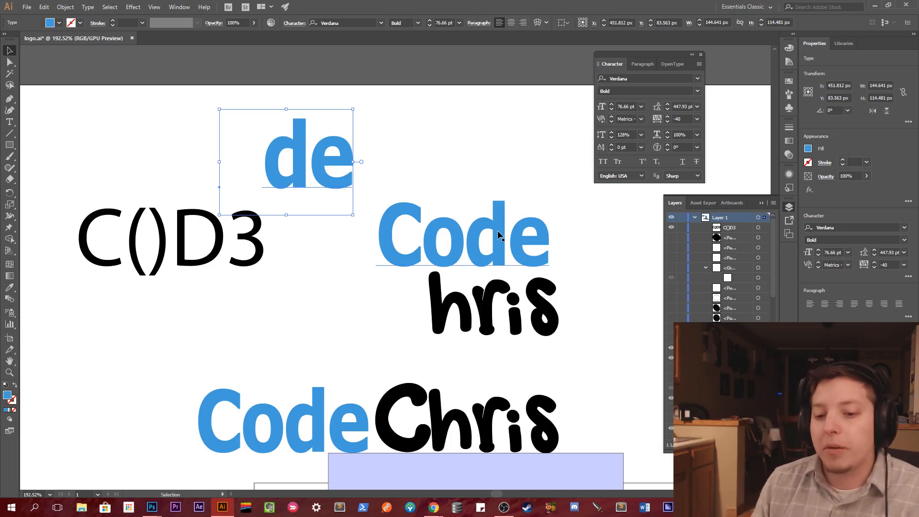
{"action": "scroll", "coordinate": [322, 304], "scroll_direction": "down", "scroll_amount": 3}
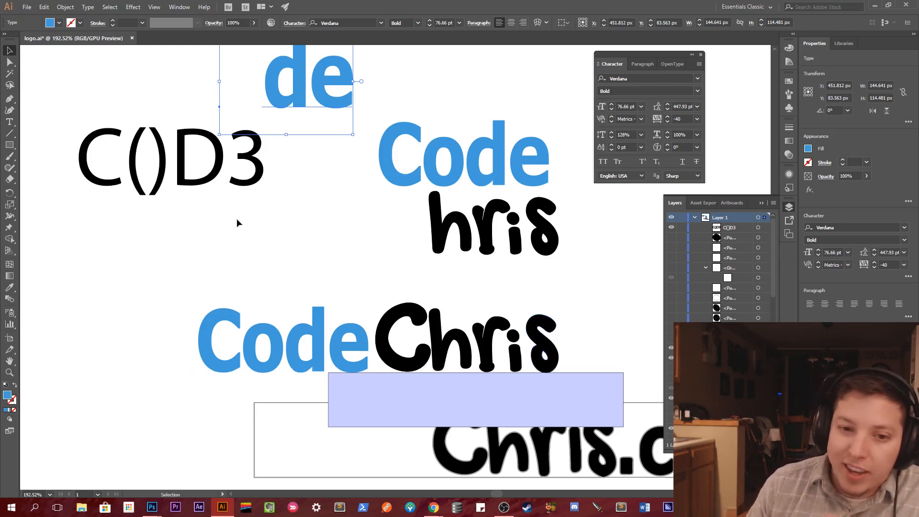
{"action": "left_click", "coordinate": [243, 173]}
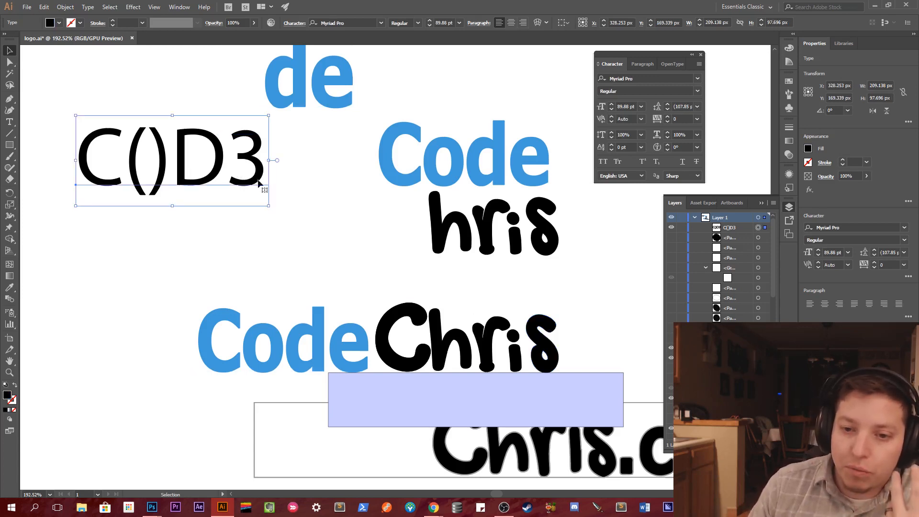
Try to open the recent file color pallet.psd in Photoshop, and return to Illustrator.
{"action": "mouse_move", "coordinate": [160, 512]}
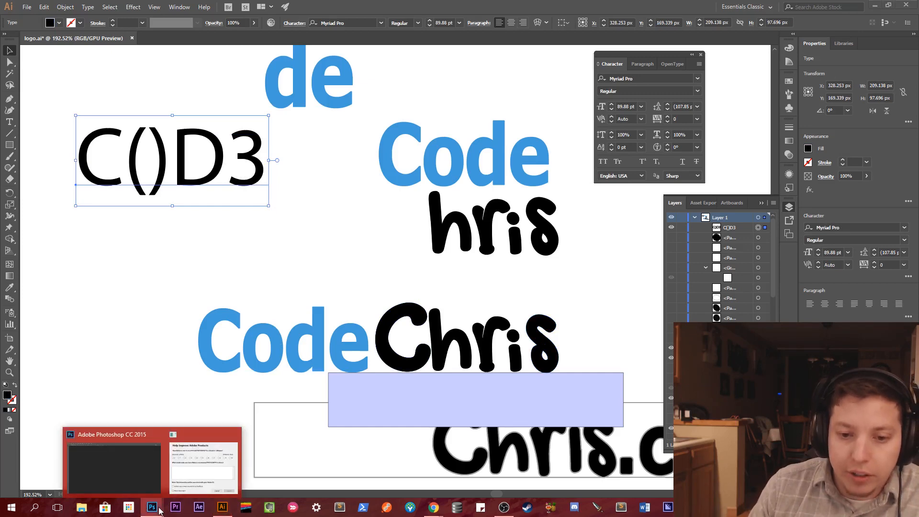
{"action": "left_click", "coordinate": [117, 467]}
{"action": "left_click", "coordinate": [27, 7]}
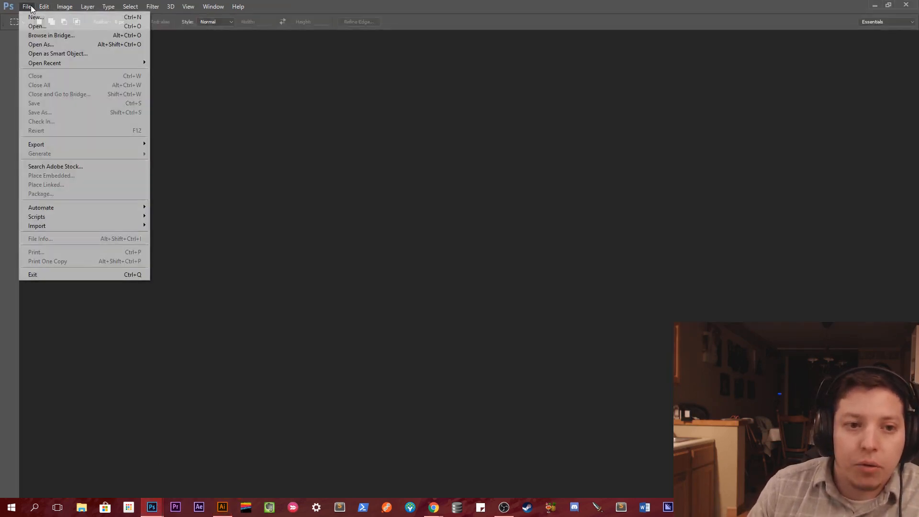
{"action": "mouse_move", "coordinate": [81, 67]}
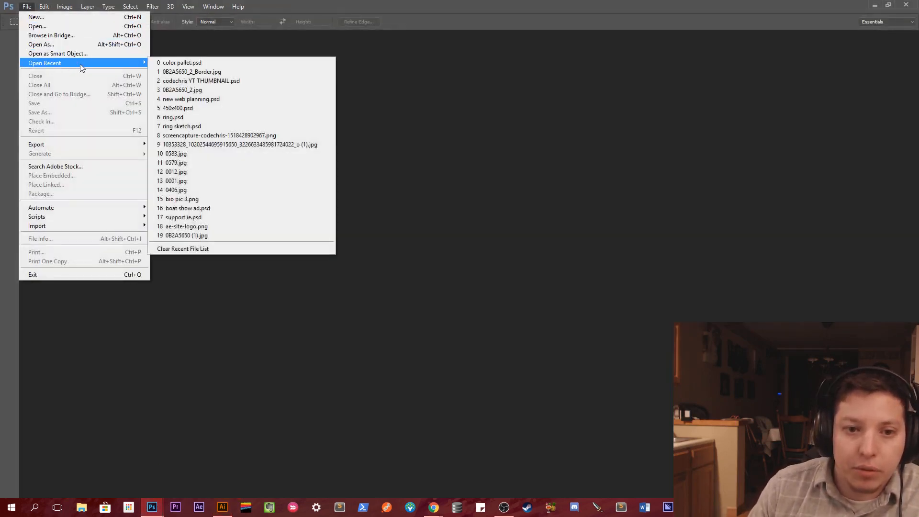
{"action": "left_click", "coordinate": [184, 64]}
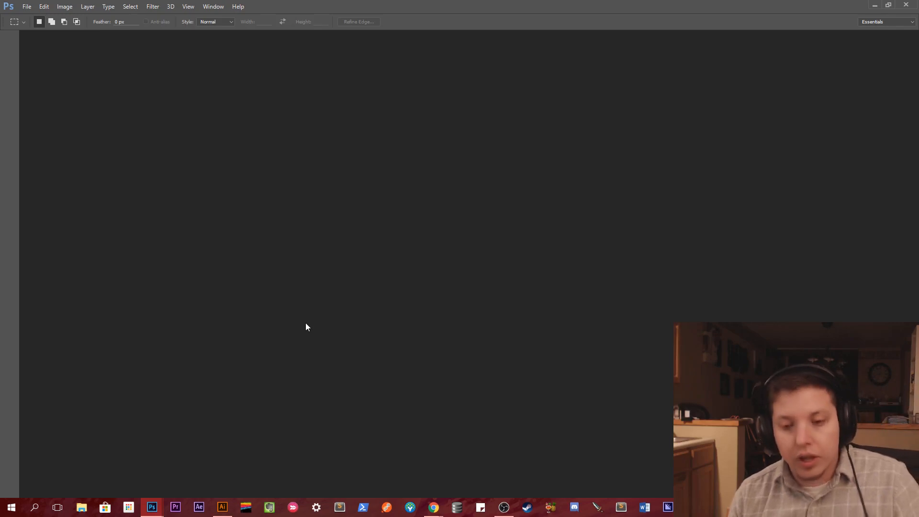
{"action": "key", "text": "alt+Tab"}
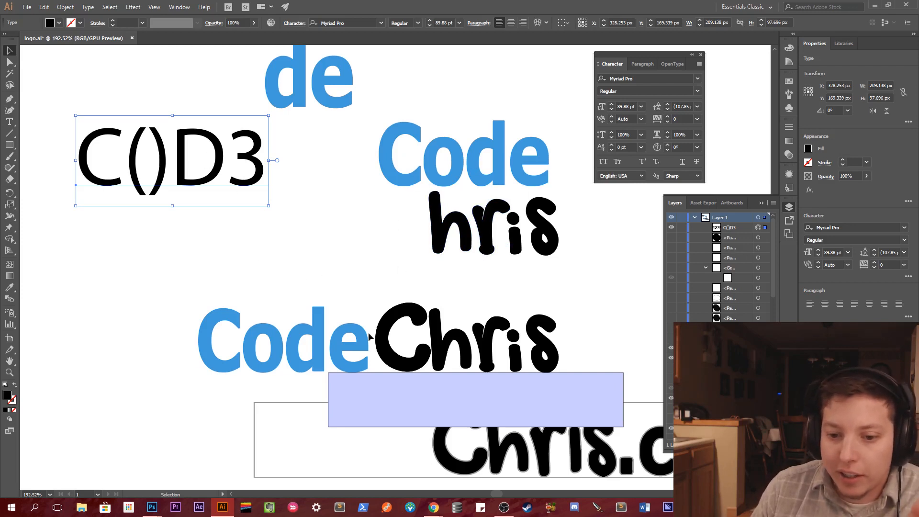
Show the large blue C again and remove the small C from the copied Code text, placing ode beside the large C.
{"action": "left_click", "coordinate": [670, 378]}
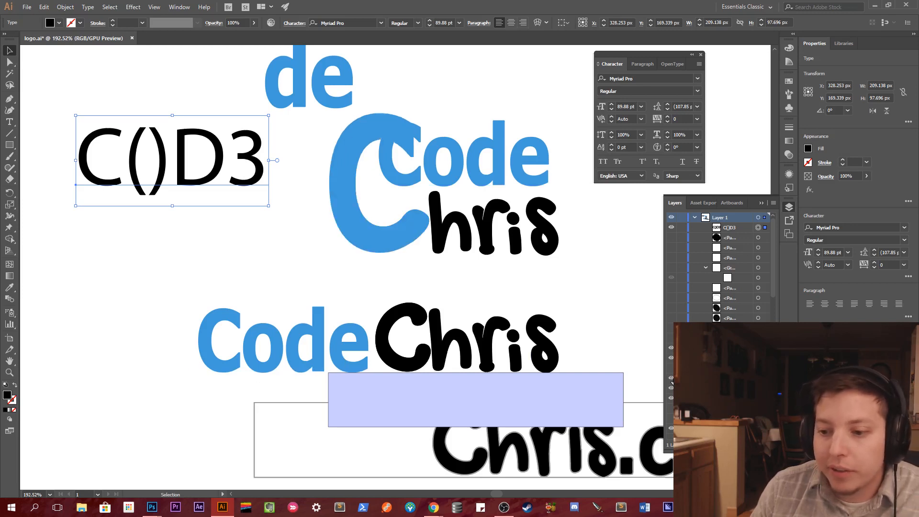
{"action": "left_click", "coordinate": [406, 171]}
{"action": "double_click", "coordinate": [420, 175]}
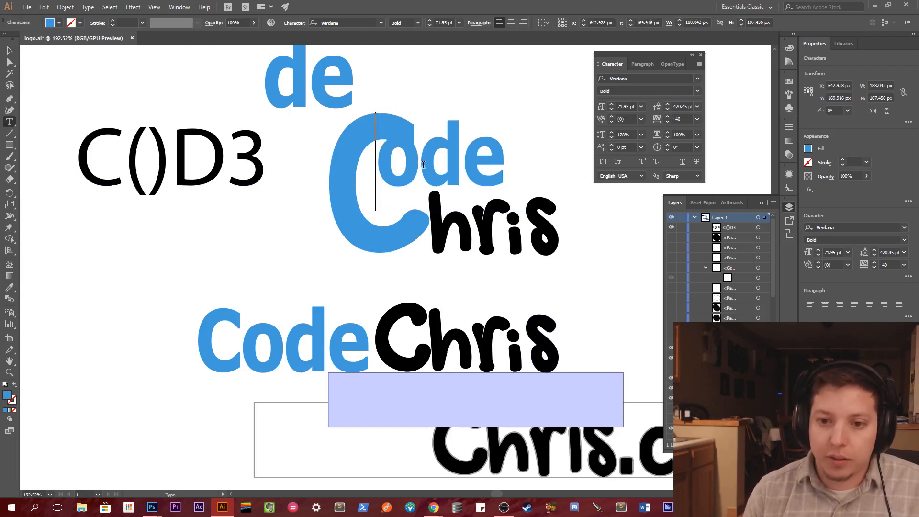
{"action": "key", "text": "BackSpace"}
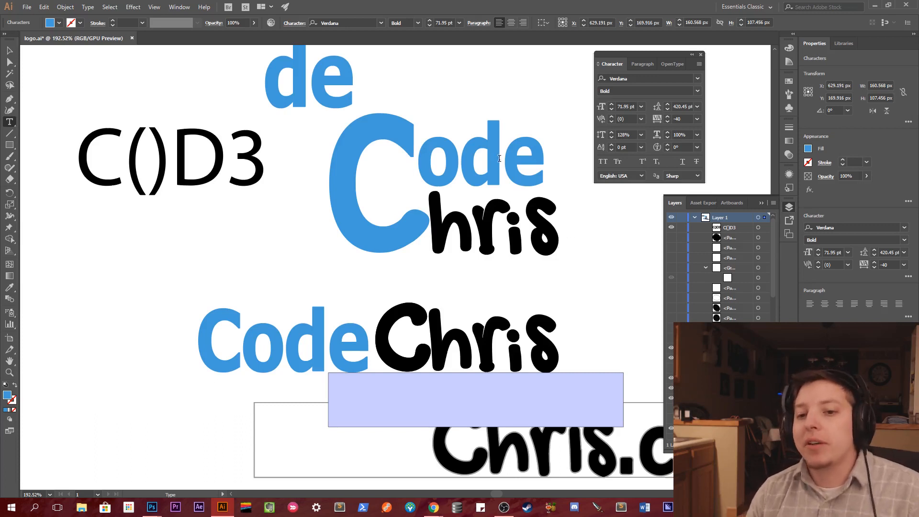
{"action": "left_click_drag", "start_coordinate": [539, 158], "coordinate": [423, 155]}
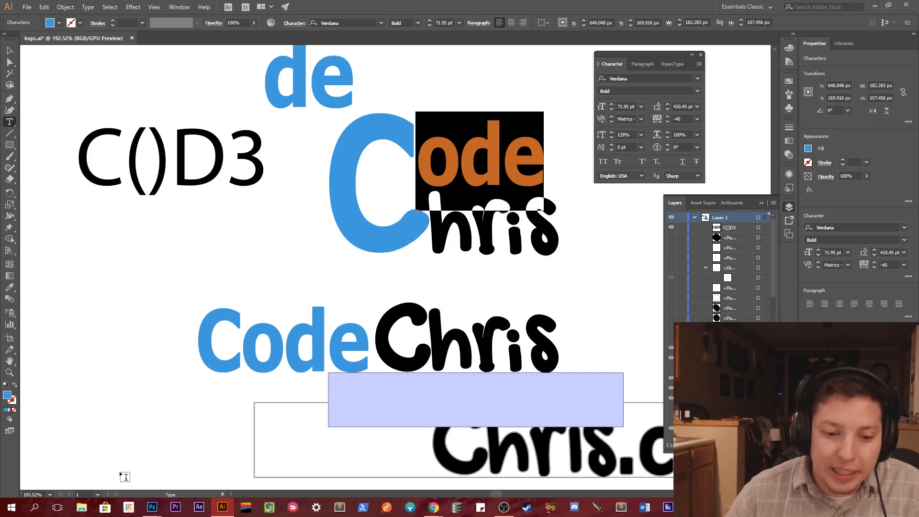
Switch to Photoshop and open the recent file color pallet.psd.
{"action": "mouse_move", "coordinate": [152, 506]}
{"action": "left_click", "coordinate": [133, 461]}
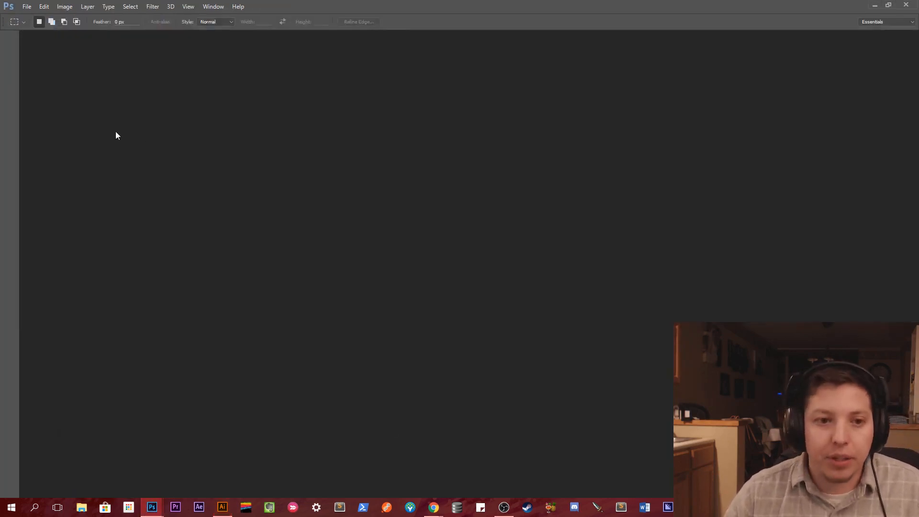
{"action": "key", "text": "alt+Tab"}
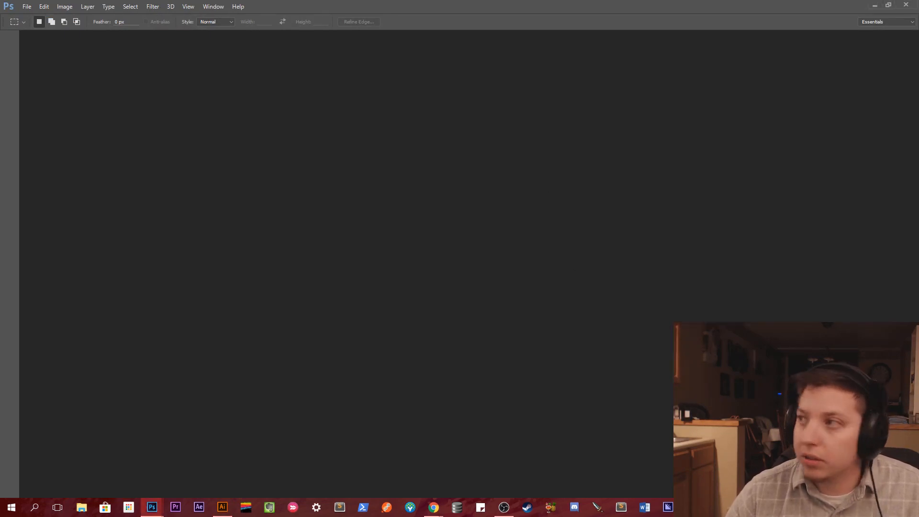
{"action": "left_click", "coordinate": [28, 5]}
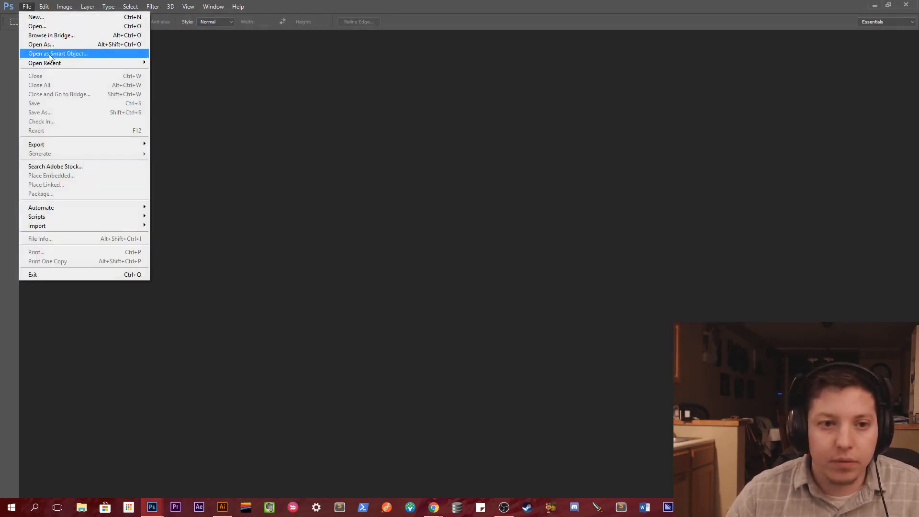
{"action": "mouse_move", "coordinate": [54, 66]}
{"action": "left_click", "coordinate": [191, 62]}
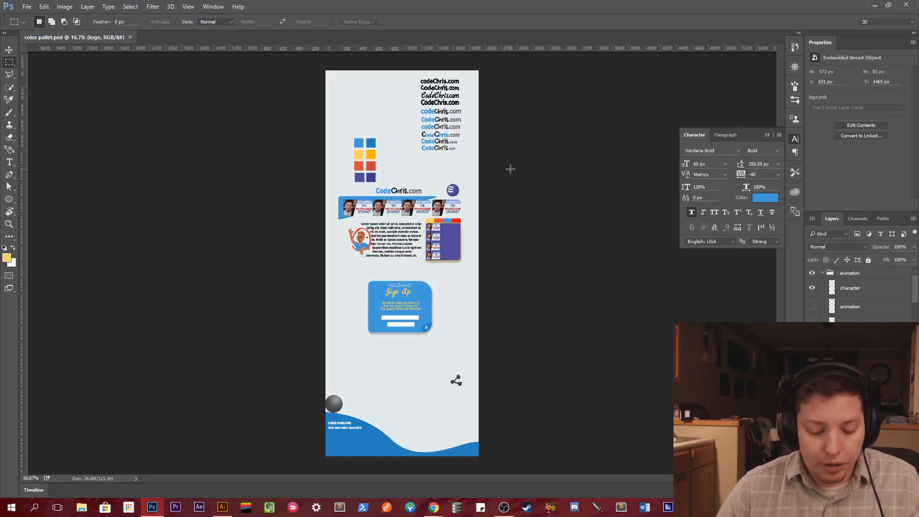
Examine the CodeChris.com logo variations, the color swatches and the website header mockup in the palette design.
{"action": "key", "text": "z"}
{"action": "key", "text": "ctrl+minus"}
{"action": "key", "text": "ctrl+minus"}
{"action": "scroll", "coordinate": [437, 174], "scroll_direction": "up", "scroll_amount": 6}
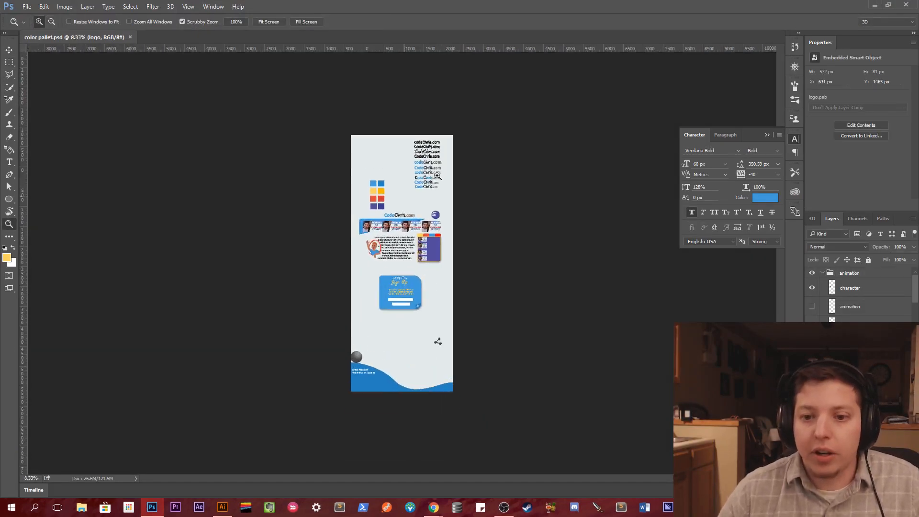
{"action": "key", "text": "m"}
{"action": "scroll", "coordinate": [444, 102], "scroll_direction": "up", "scroll_amount": 5}
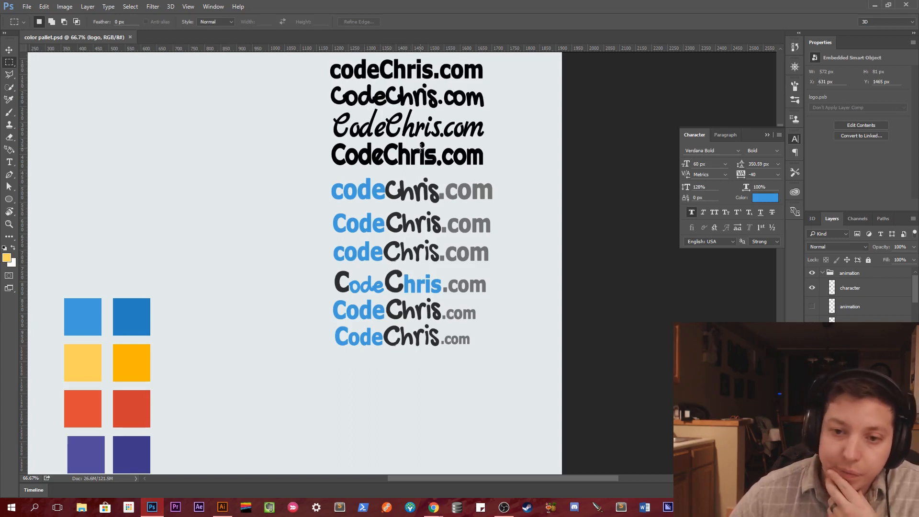
{"action": "left_click_drag", "start_coordinate": [378, 198], "coordinate": [455, 113]}
{"action": "left_click_drag", "start_coordinate": [389, 263], "coordinate": [400, 129]}
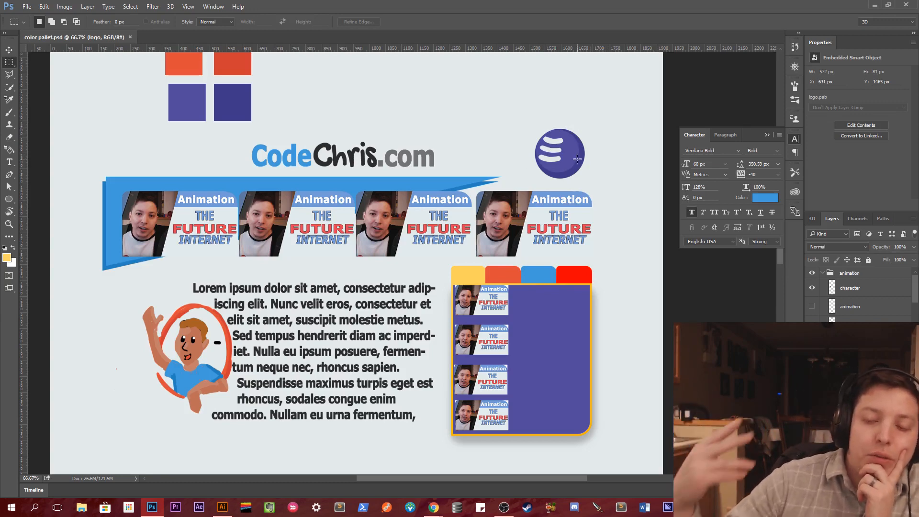
Examine the rest of the page mockup: content section, newsletter sign-up card, share icon and blue wave footer; collapse the character settings.
{"action": "scroll", "coordinate": [575, 293], "scroll_direction": "down", "scroll_amount": 2}
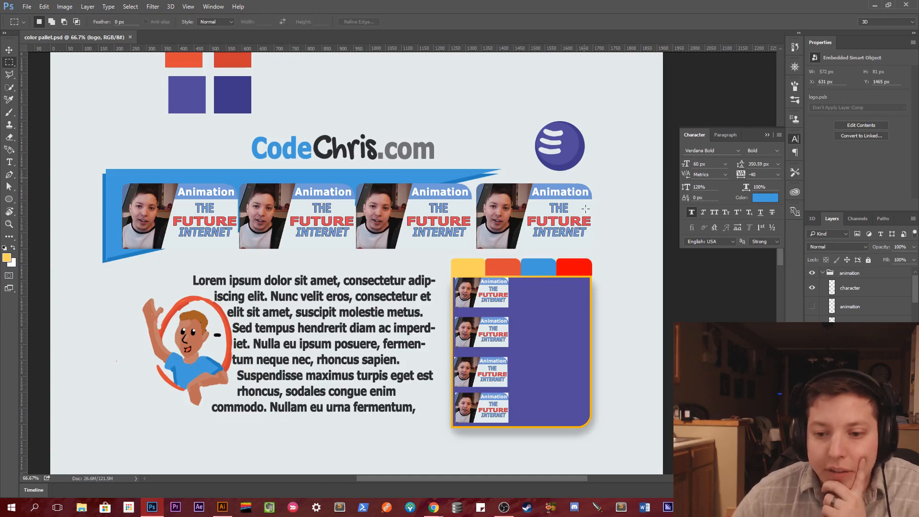
{"action": "scroll", "coordinate": [574, 293], "scroll_direction": "down", "scroll_amount": 5}
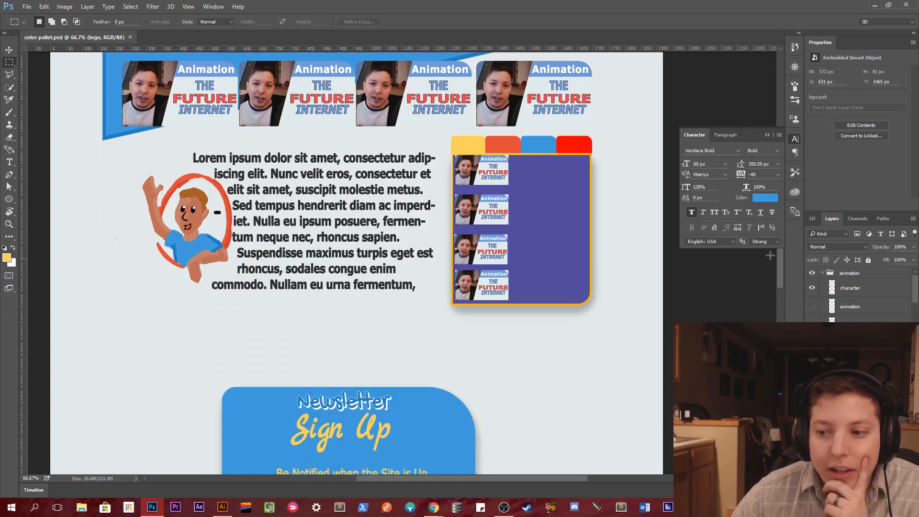
{"action": "left_click_drag", "start_coordinate": [778, 262], "coordinate": [780, 300]}
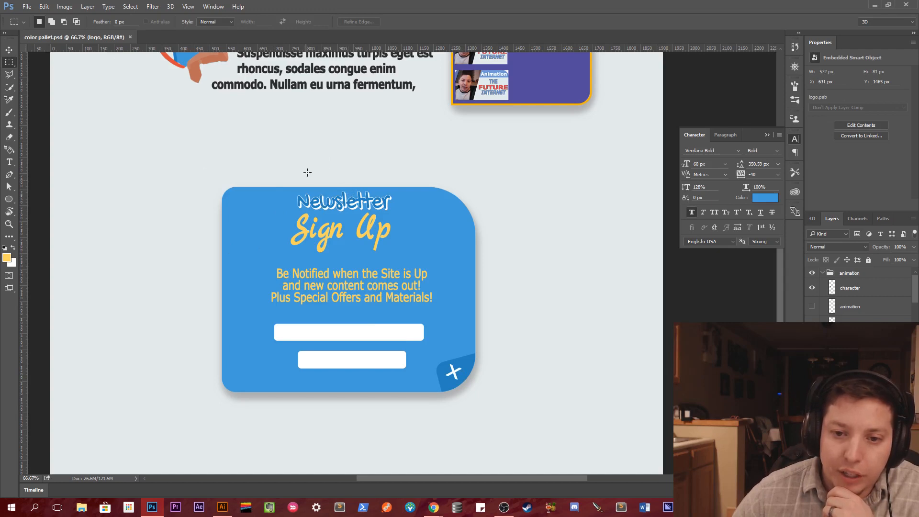
{"action": "scroll", "coordinate": [357, 263], "scroll_direction": "down", "scroll_amount": 10}
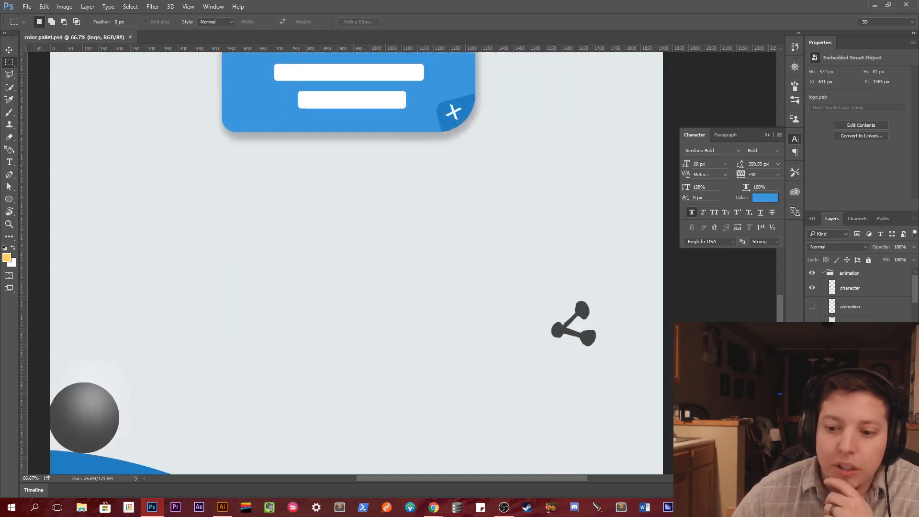
{"action": "scroll", "coordinate": [202, 351], "scroll_direction": "down", "scroll_amount": 5}
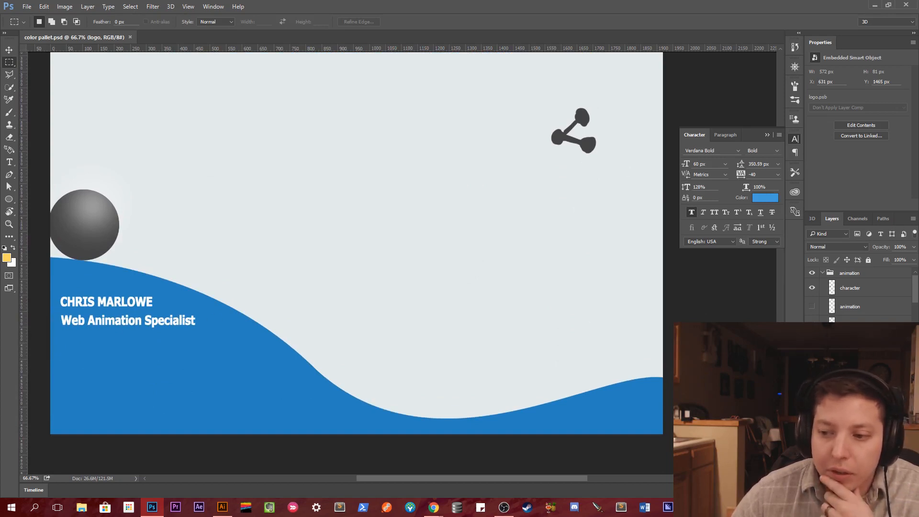
{"action": "left_click_drag", "start_coordinate": [779, 369], "coordinate": [777, 269]}
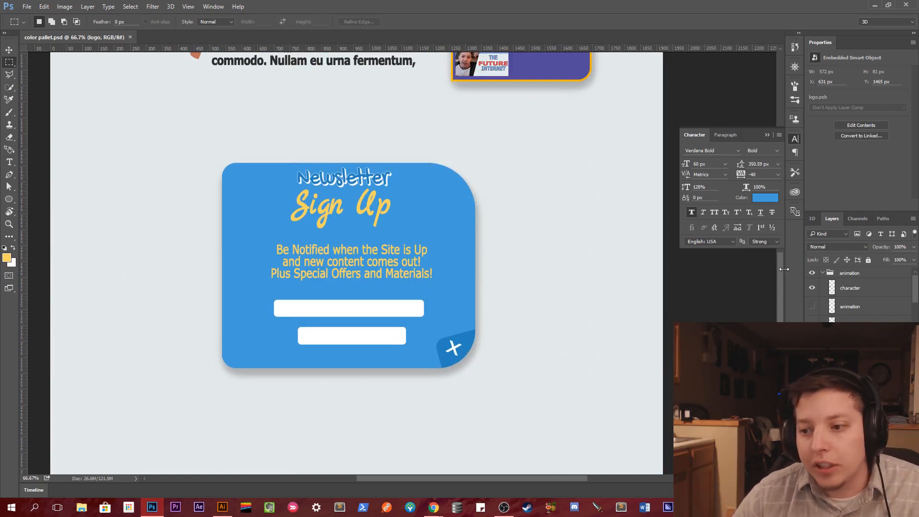
{"action": "left_click", "coordinate": [768, 136]}
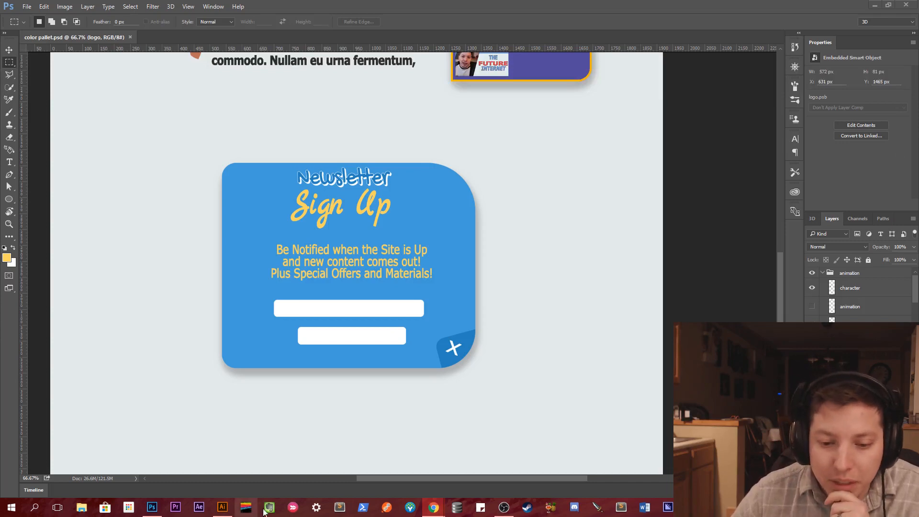
Switch to Illustrator and replace the blue de text above C()D3 with ().
{"action": "left_click", "coordinate": [222, 508]}
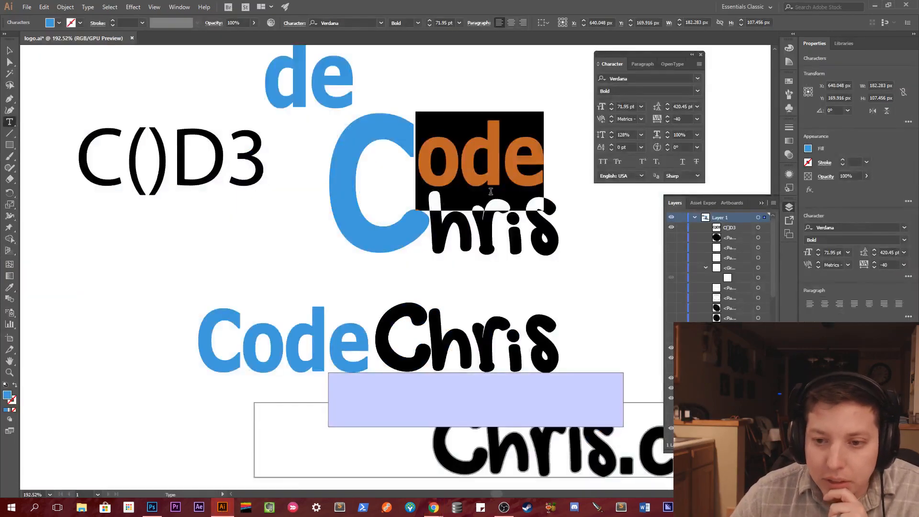
{"action": "left_click", "coordinate": [146, 158]}
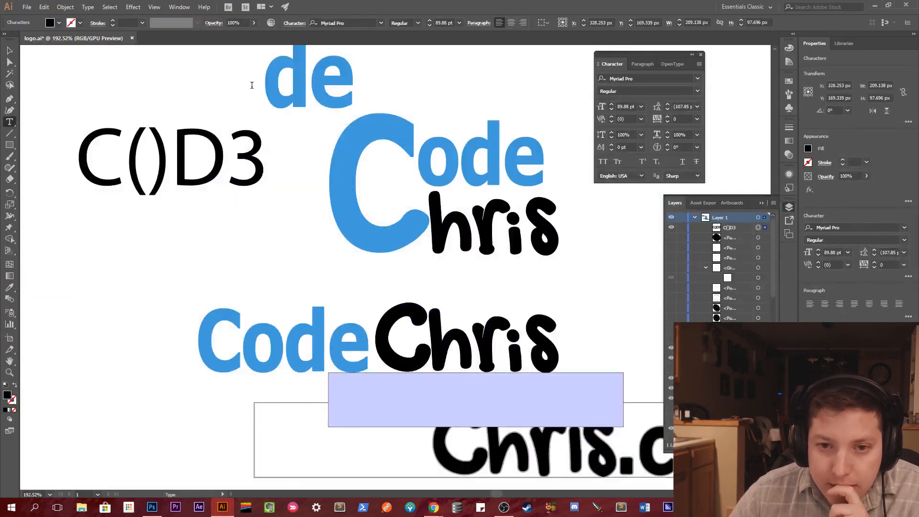
{"action": "left_click", "coordinate": [276, 88]}
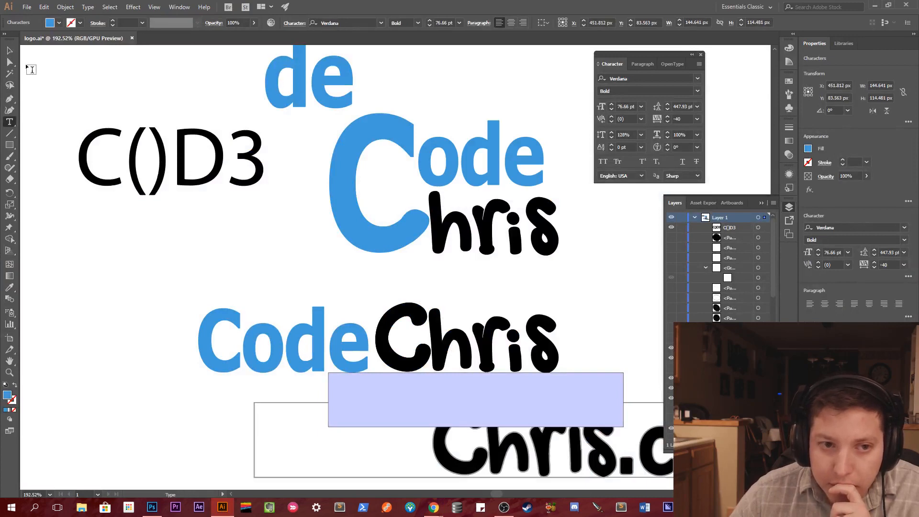
{"action": "scroll", "coordinate": [263, 144], "scroll_direction": "up", "scroll_amount": 2}
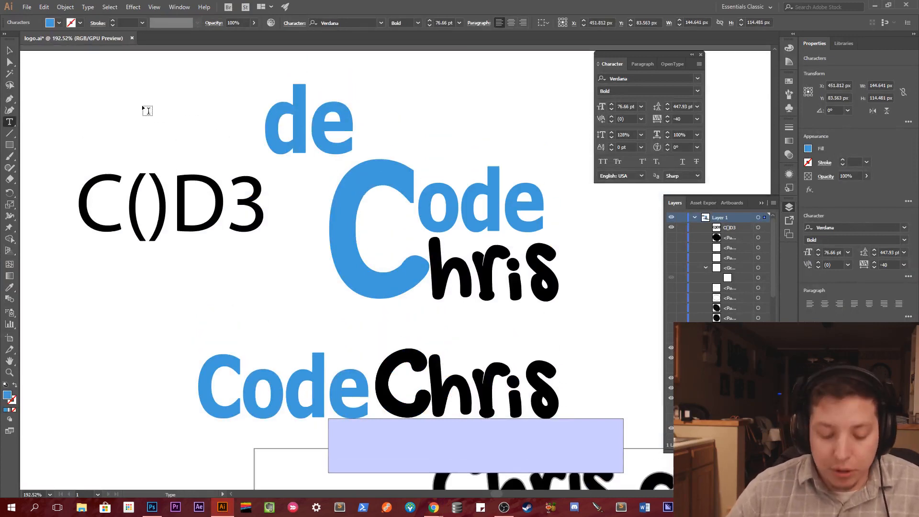
{"action": "type", "text": "()"}
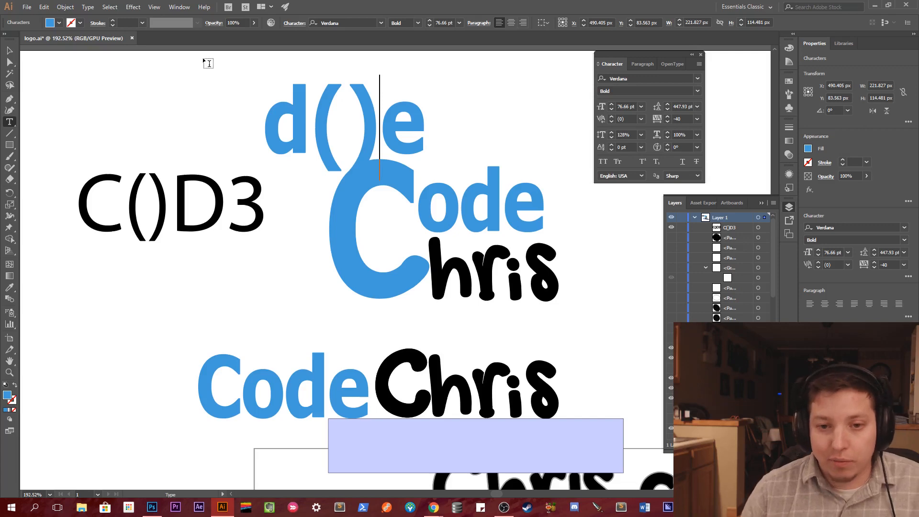
{"action": "key", "text": "Delete"}
{"action": "left_click", "coordinate": [307, 91]}
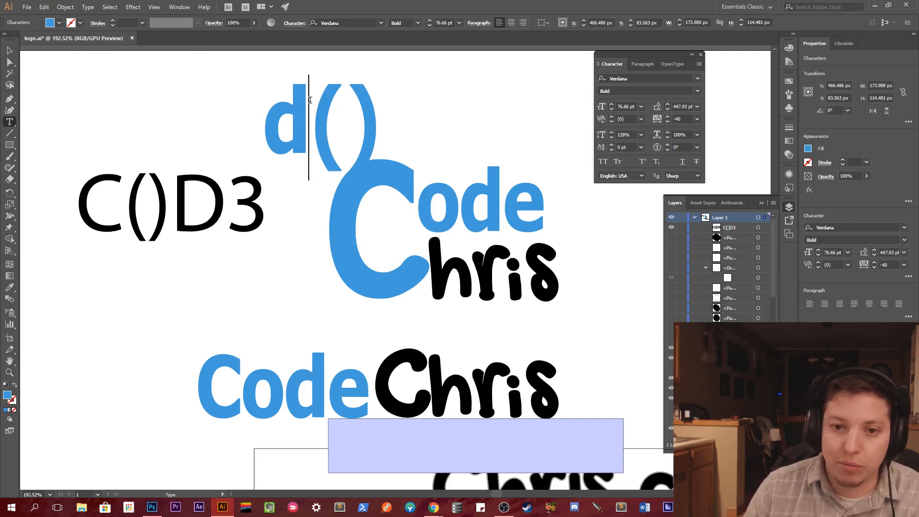
{"action": "key", "text": "BackSpace"}
Scale the blue parentheses down to about 90 by 58 px and place them over the o of ode.
{"action": "left_click", "coordinate": [9, 50]}
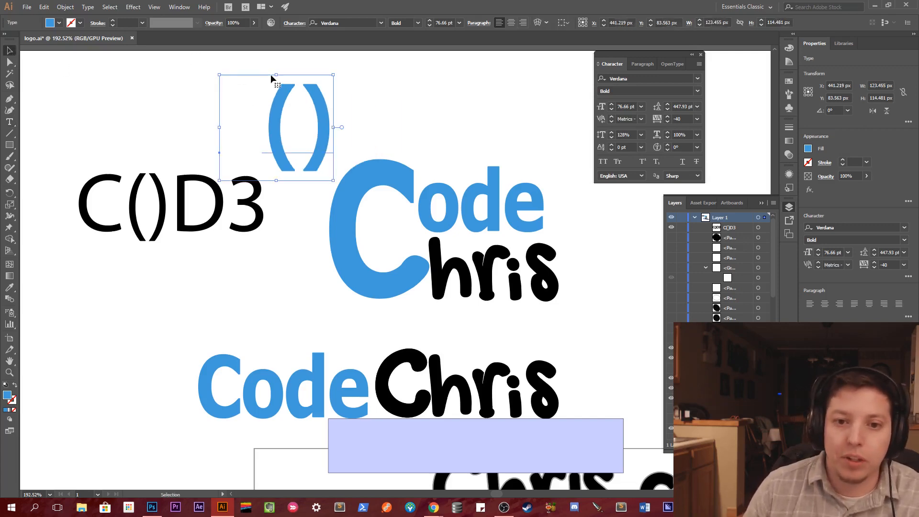
{"action": "left_click_drag", "start_coordinate": [276, 73], "coordinate": [277, 108]}
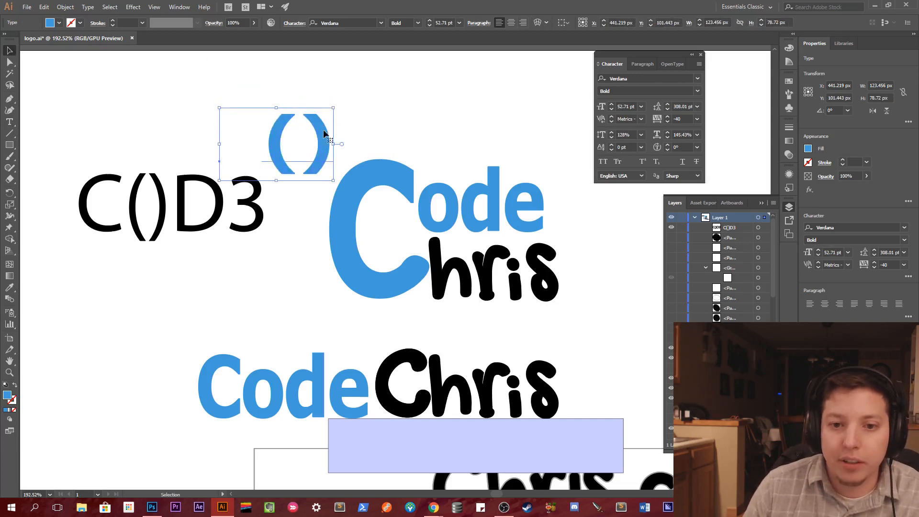
{"action": "left_click_drag", "start_coordinate": [323, 139], "coordinate": [461, 207]}
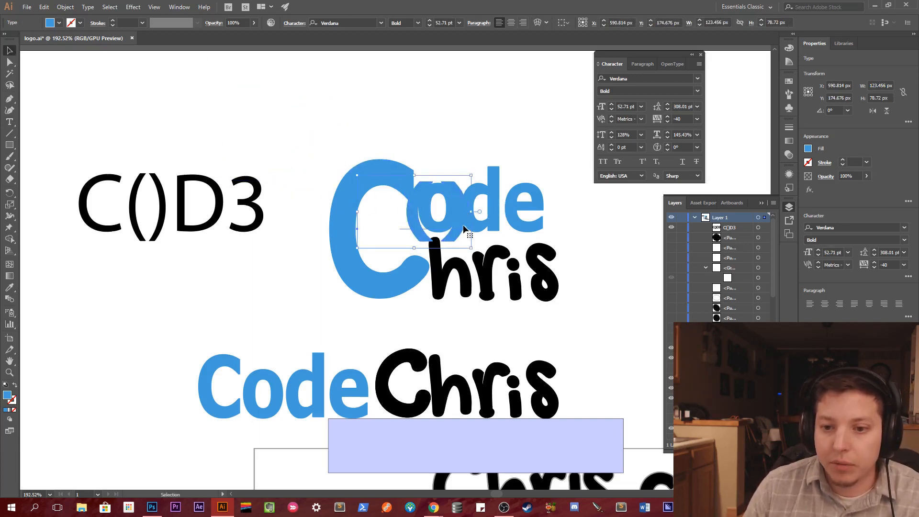
{"action": "left_click_drag", "start_coordinate": [472, 249], "coordinate": [460, 224]}
{"action": "key", "text": "Right"}
{"action": "key", "text": "Down"}
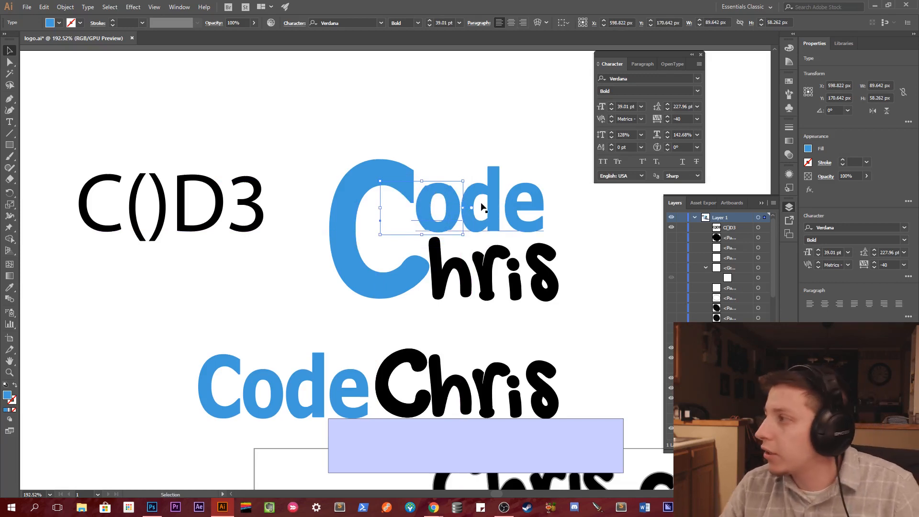
Hide the small blue ode text so only the parentheses stay beside the large C.
{"action": "double_click", "coordinate": [445, 199]}
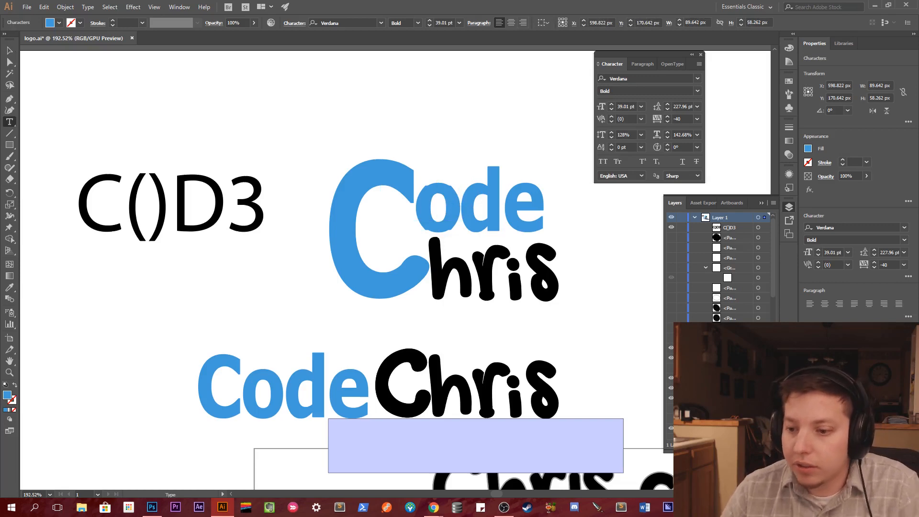
{"action": "left_click", "coordinate": [670, 399]}
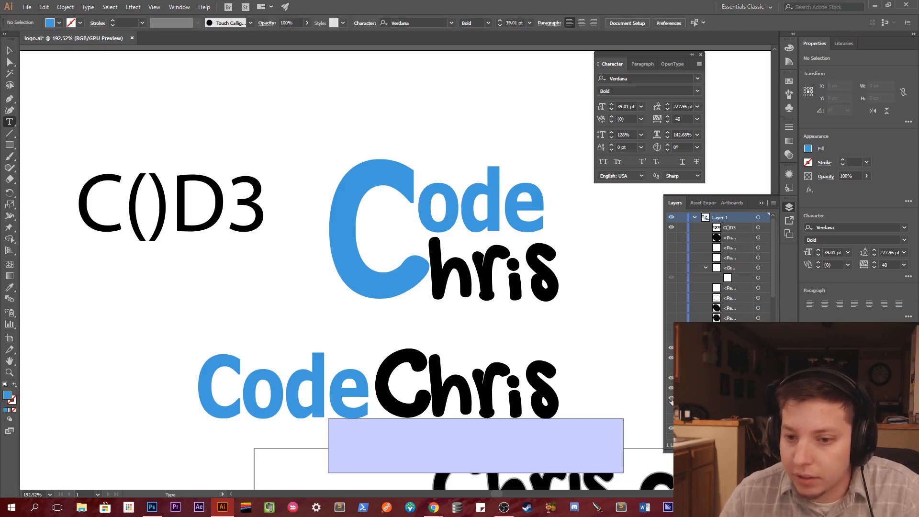
{"action": "left_click", "coordinate": [671, 399]}
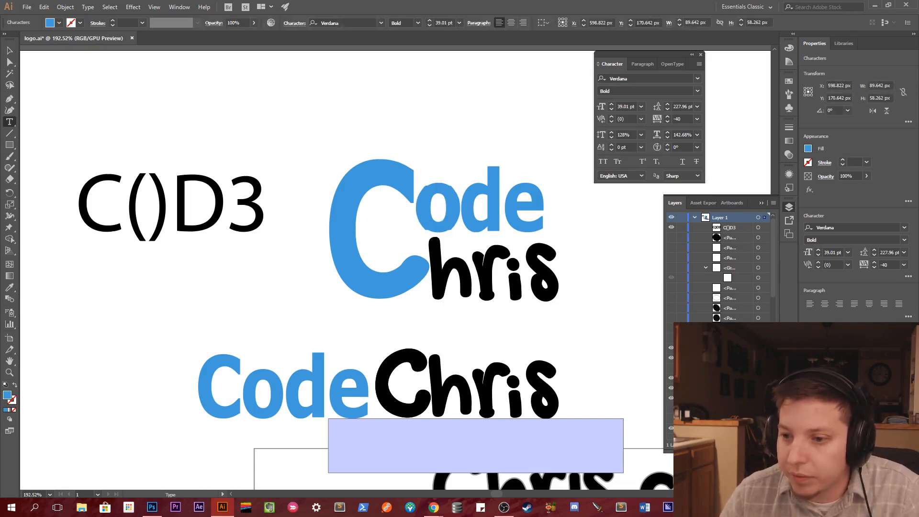
{"action": "scroll", "coordinate": [680, 402], "scroll_direction": "down", "scroll_amount": 5}
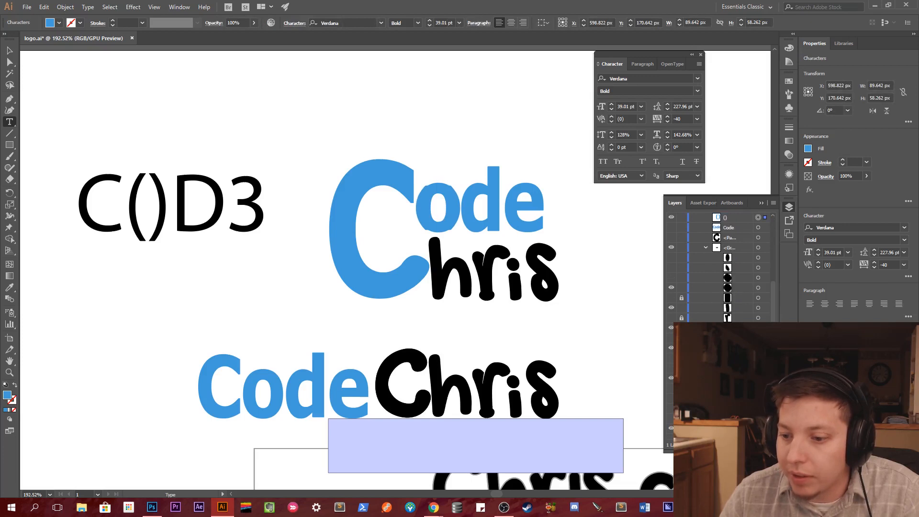
{"action": "left_click", "coordinate": [468, 211]}
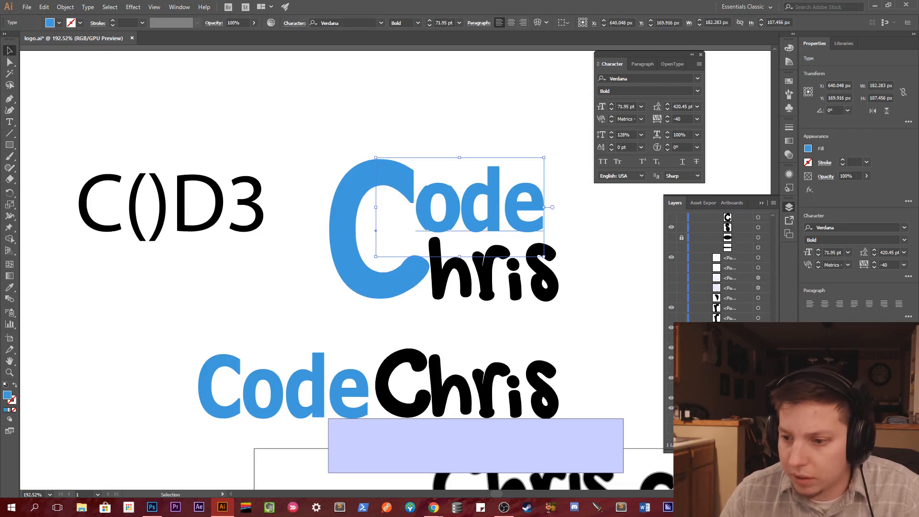
{"action": "left_click", "coordinate": [671, 348]}
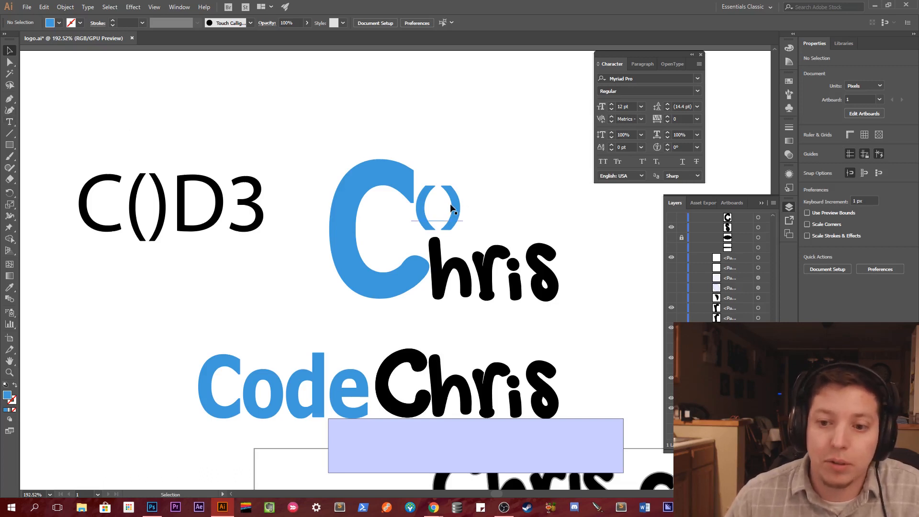
Copy the letters de from the lower blue Code text and paste them as a new text object above C()D3.
{"action": "left_click", "coordinate": [10, 123]}
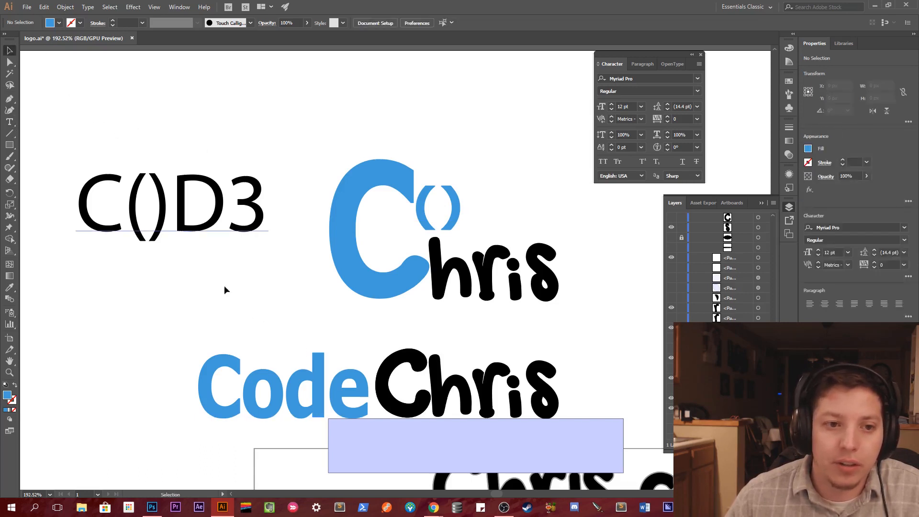
{"action": "left_click", "coordinate": [299, 387]}
{"action": "left_click_drag", "start_coordinate": [290, 383], "coordinate": [380, 387]}
{"action": "key", "text": "ctrl+c"}
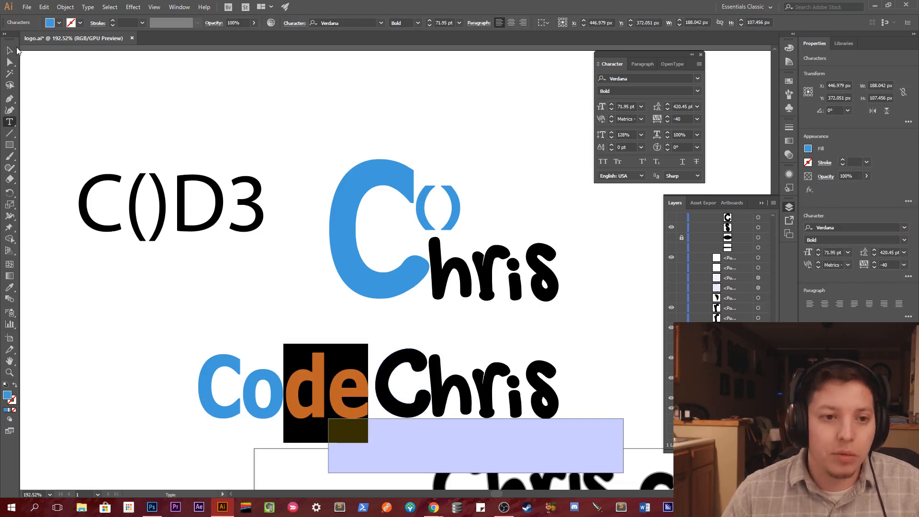
{"action": "key", "text": "Escape"}
{"action": "left_click", "coordinate": [120, 119]}
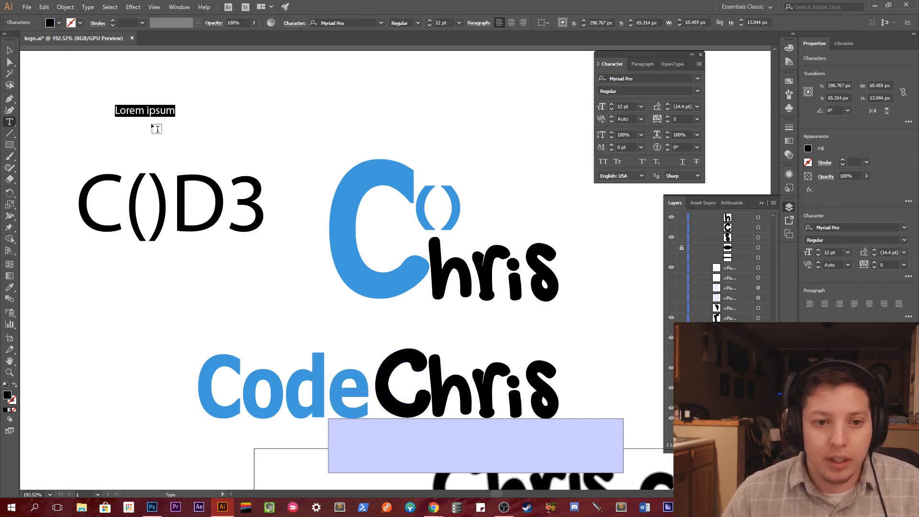
{"action": "key", "text": "ctrl+v"}
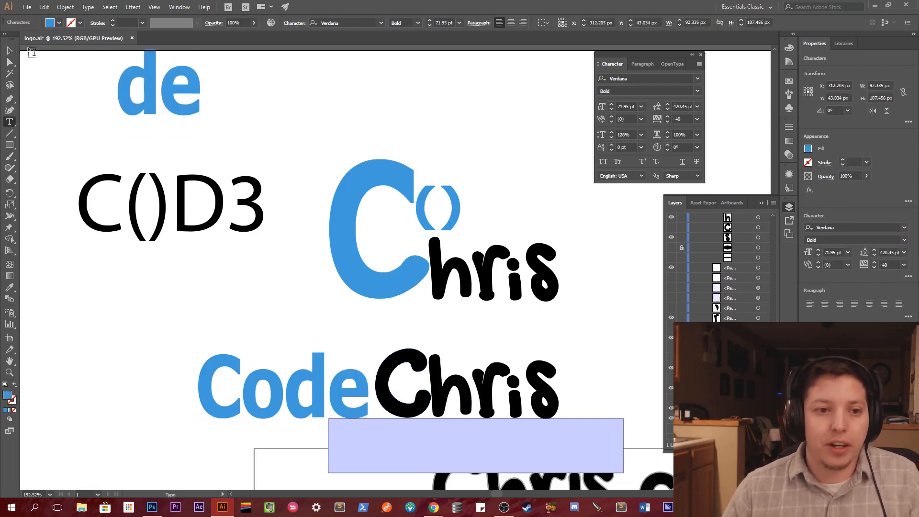
Place the copied de text beside the parentheses above hris, then fit the parentheses between C and de, stretched to about 77 px high.
{"action": "left_click", "coordinate": [10, 51]}
{"action": "left_click_drag", "start_coordinate": [178, 94], "coordinate": [525, 209]}
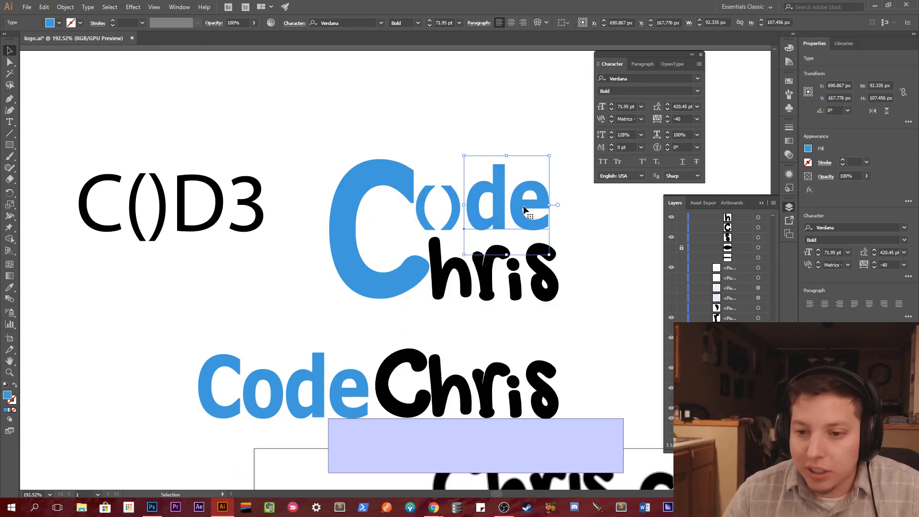
{"action": "left_click_drag", "start_coordinate": [518, 207], "coordinate": [526, 205]}
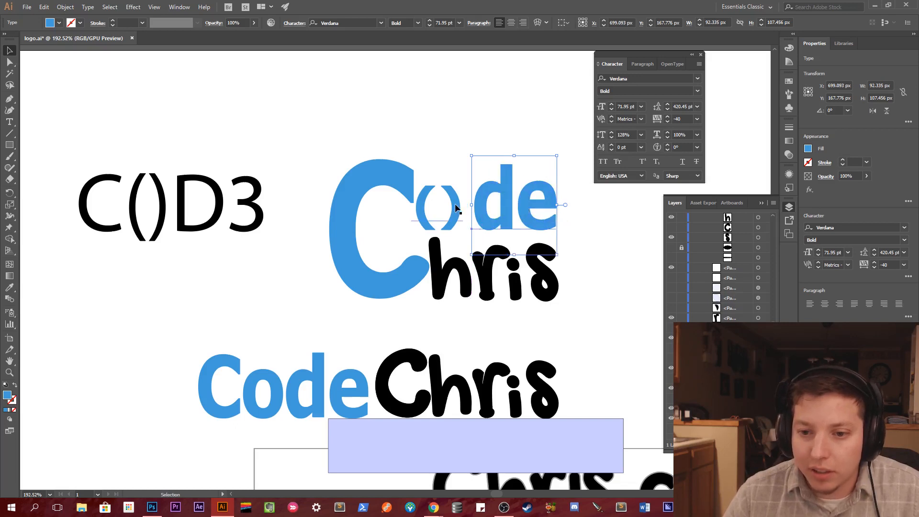
{"action": "mouse_move", "coordinate": [456, 208]}
{"action": "left_mouse_down"}
{"action": "mouse_move", "coordinate": [492, 205]}
{"action": "mouse_move", "coordinate": [463, 208]}
{"action": "left_mouse_up"}
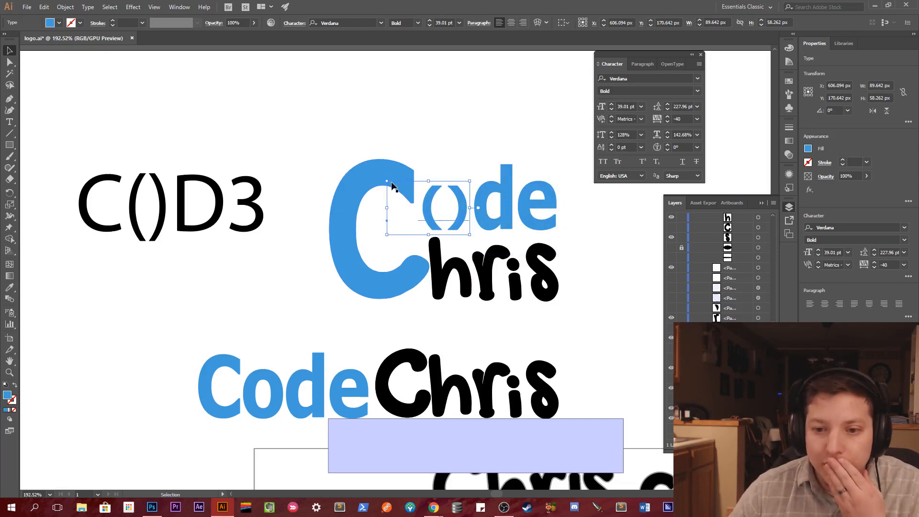
{"action": "left_click_drag", "start_coordinate": [429, 180], "coordinate": [428, 166]}
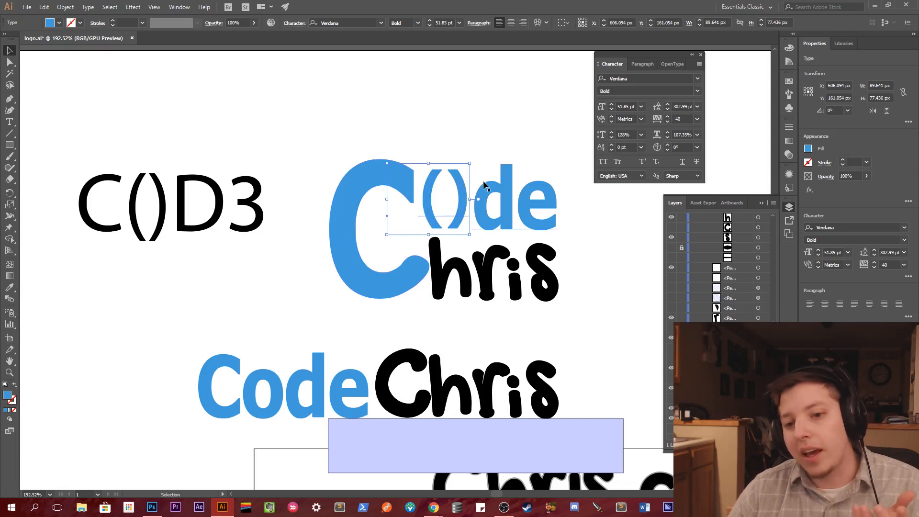
Replace the blue de text beside the parentheses with uppercase DE.
{"action": "left_click", "coordinate": [494, 190]}
{"action": "double_click", "coordinate": [488, 201]}
{"action": "left_click_drag", "start_coordinate": [480, 200], "coordinate": [515, 201]}
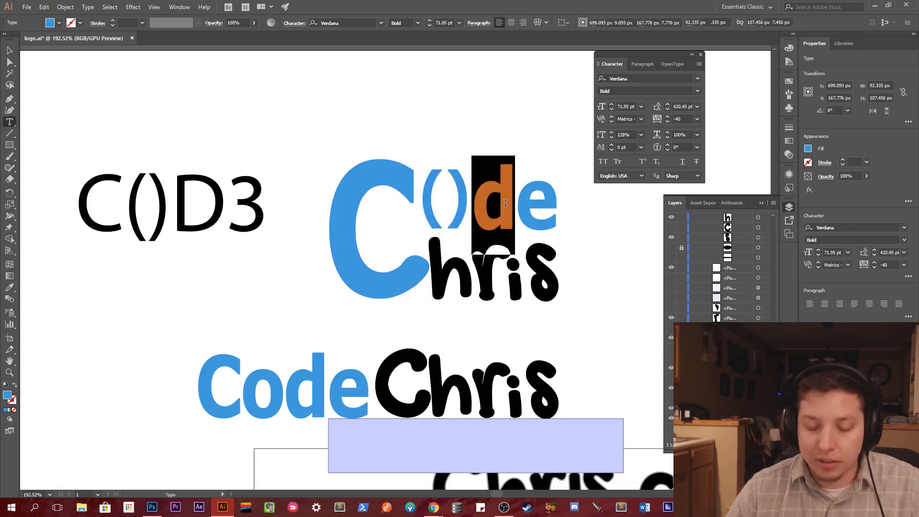
{"action": "type", "text": "DE"}
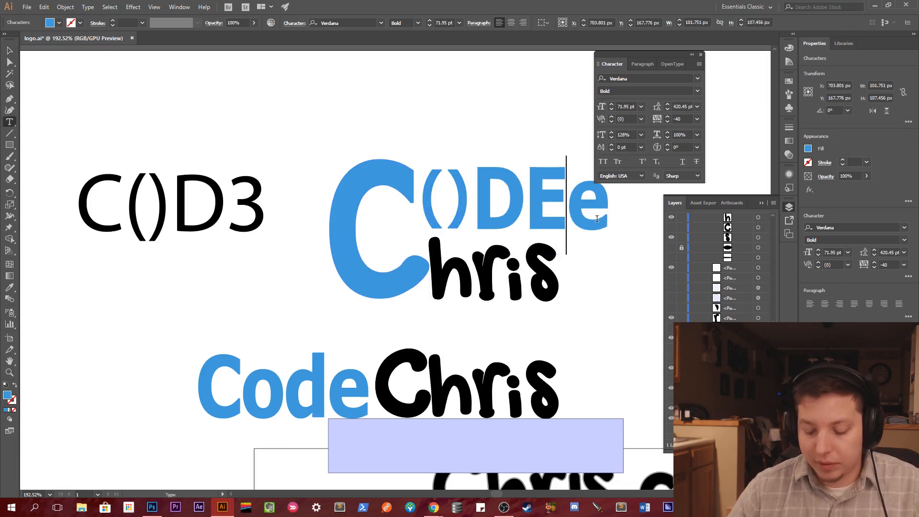
{"action": "key", "text": "Delete"}
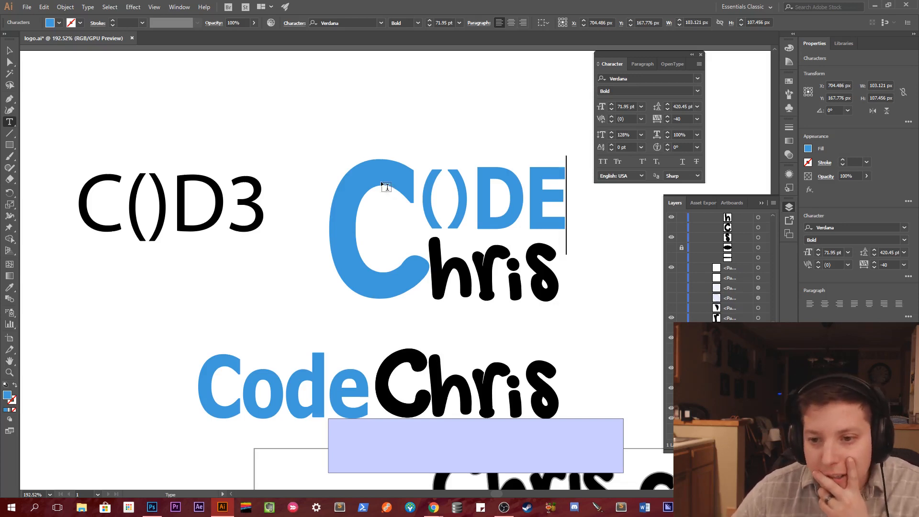
Try the characters # and 3 in place of the final E of the blue DE text, and restore the E.
{"action": "key", "text": "BackSpace"}
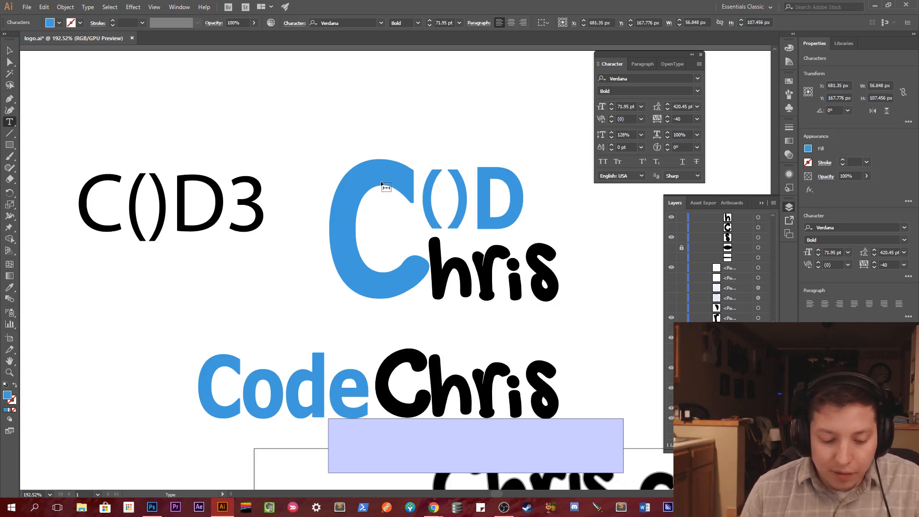
{"action": "type", "text": "#"}
{"action": "key", "text": "BackSpace"}
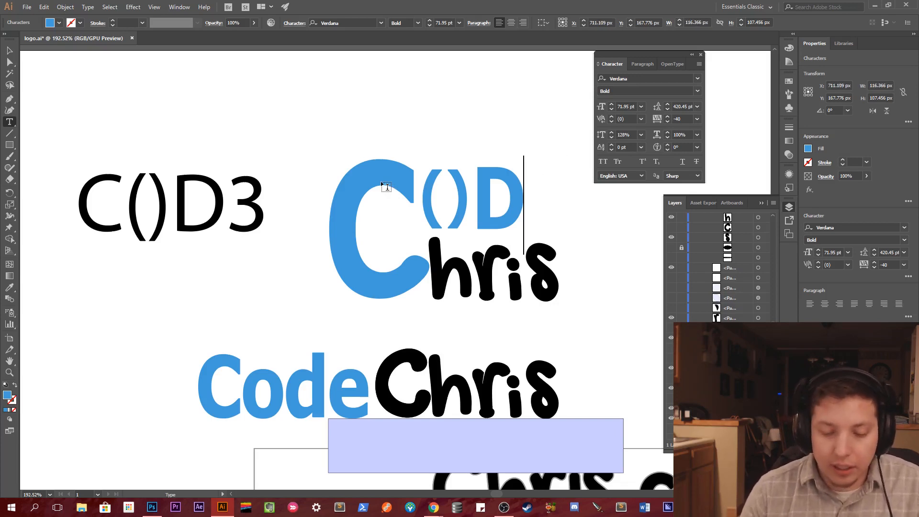
{"action": "type", "text": "3"}
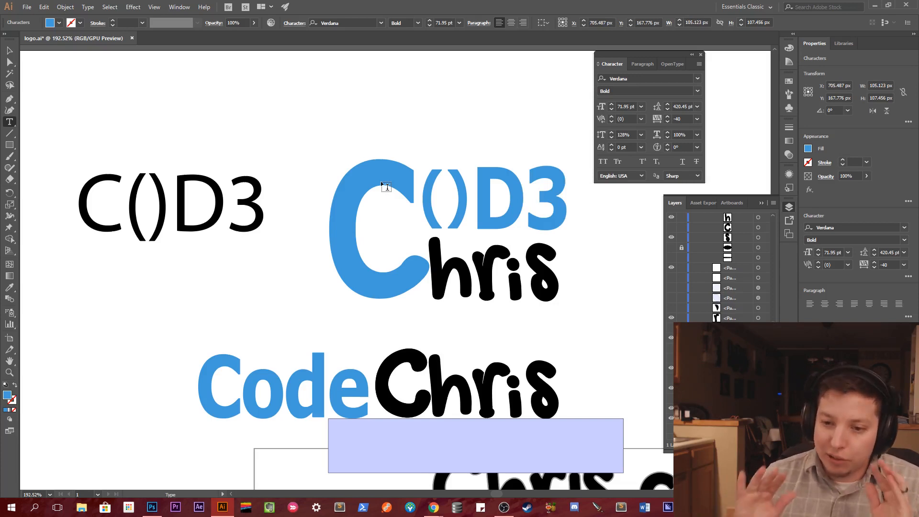
{"action": "key", "text": "Escape"}
{"action": "key", "text": "ctrl+z"}
{"action": "key", "text": "ctrl+z"}
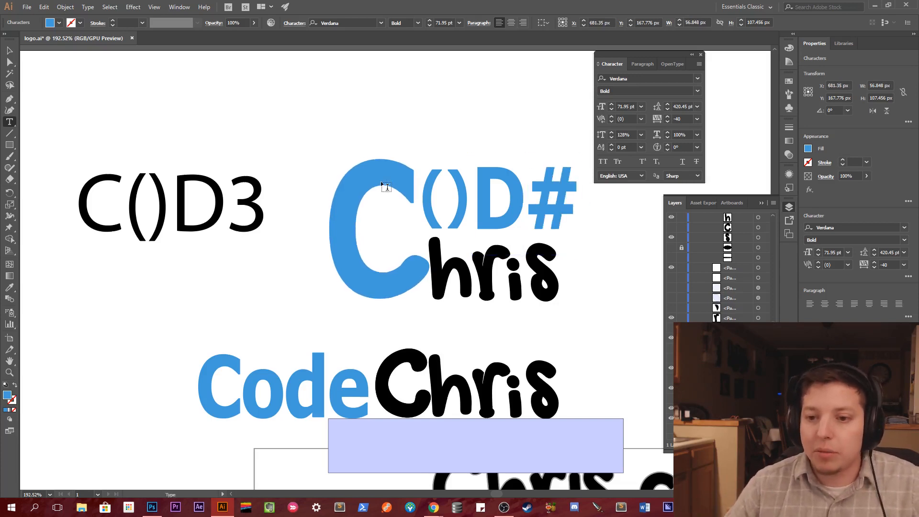
{"action": "key", "text": "ctrl+shift+z"}
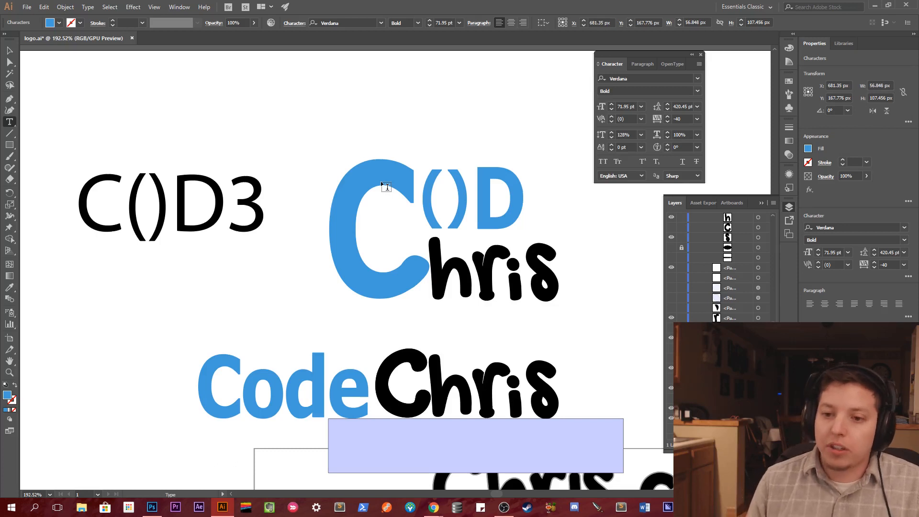
{"action": "type", "text": "E"}
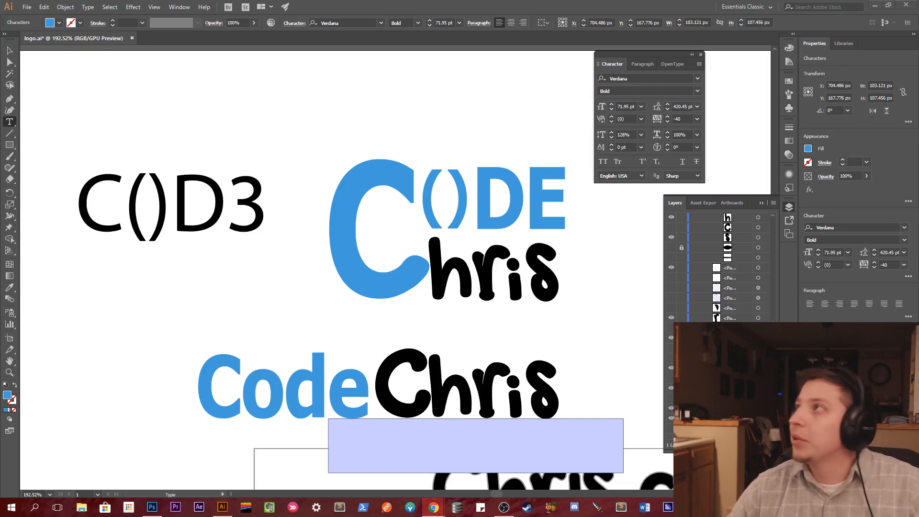
Bring in the browser window with codechris.com to view the site's current header logo, and move it away again.
{"action": "left_click_drag", "start_coordinate": [918, 2], "coordinate": [738, 175]}
{"action": "double_click", "coordinate": [737, 175]}
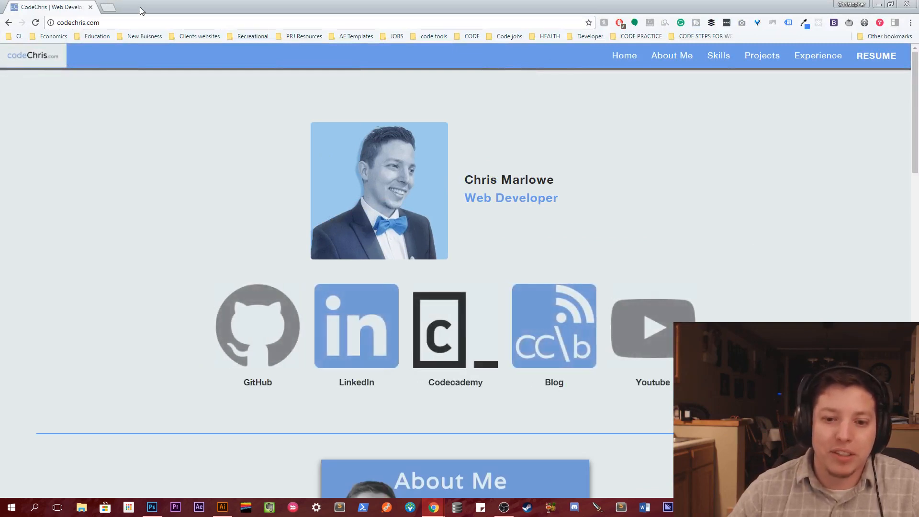
{"action": "left_click_drag", "start_coordinate": [140, 10], "coordinate": [918, 144]}
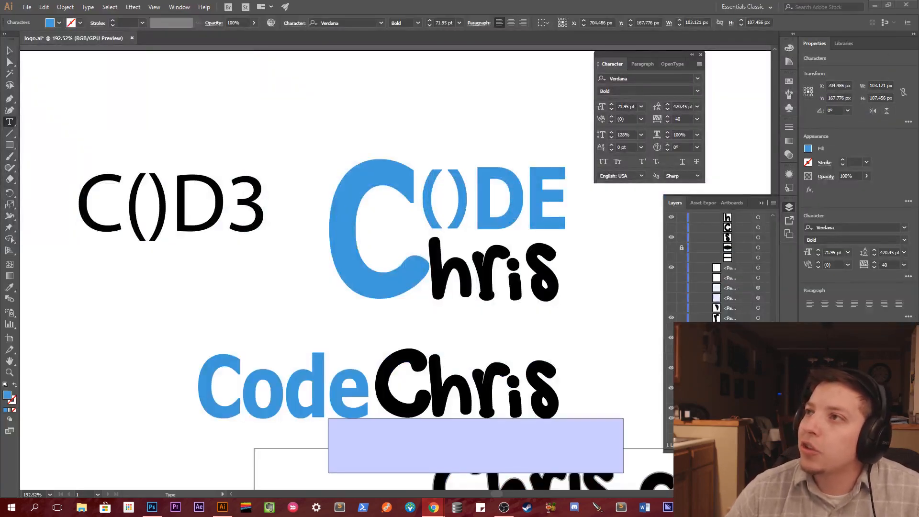
{"action": "left_click_drag", "start_coordinate": [918, 165], "coordinate": [453, 142]}
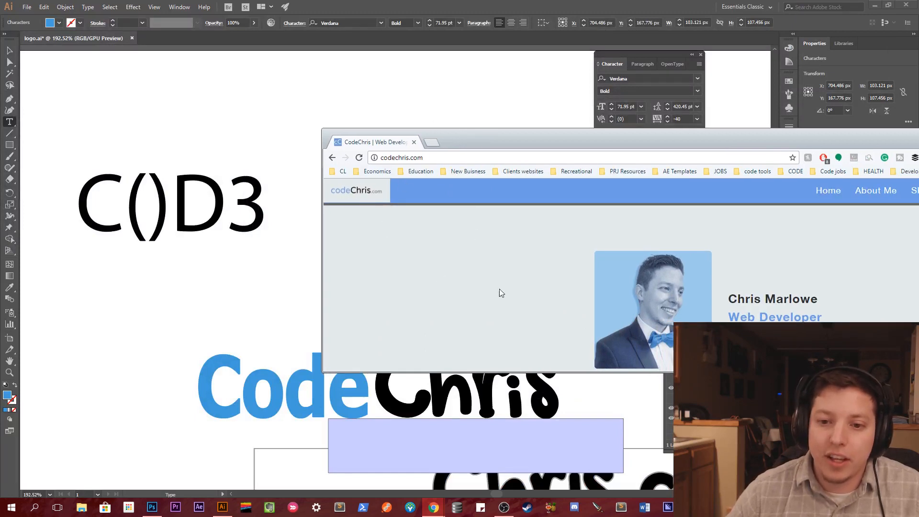
{"action": "left_click_drag", "start_coordinate": [508, 129], "coordinate": [918, 2]}
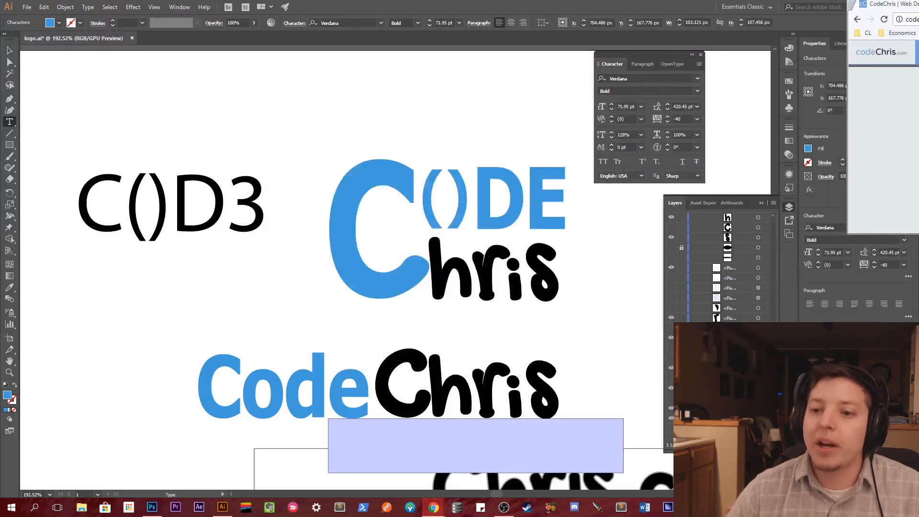
Switch to Photoshop and look over the color pallet.psd design upward from the Newsletter Sign Up card.
{"action": "left_click", "coordinate": [150, 507]}
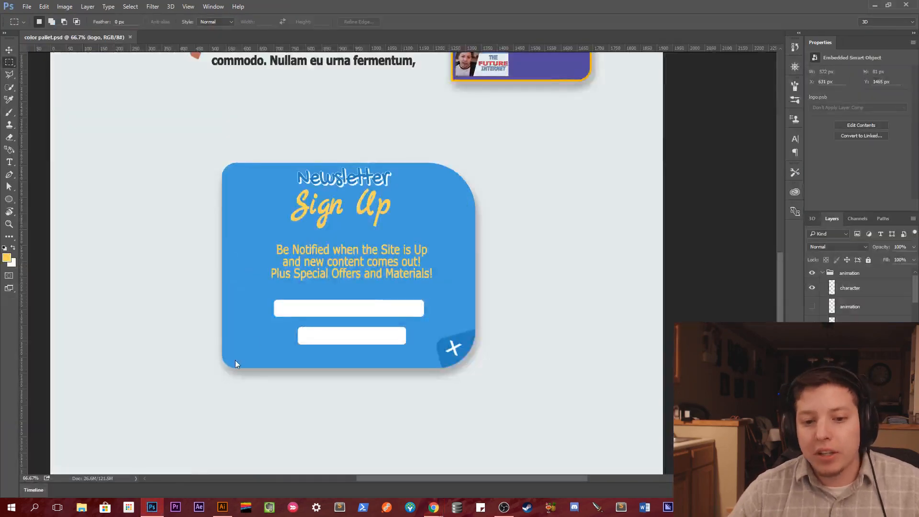
{"action": "scroll", "coordinate": [244, 354], "scroll_direction": "up", "scroll_amount": 3}
{"action": "scroll", "coordinate": [255, 345], "scroll_direction": "up", "scroll_amount": 1}
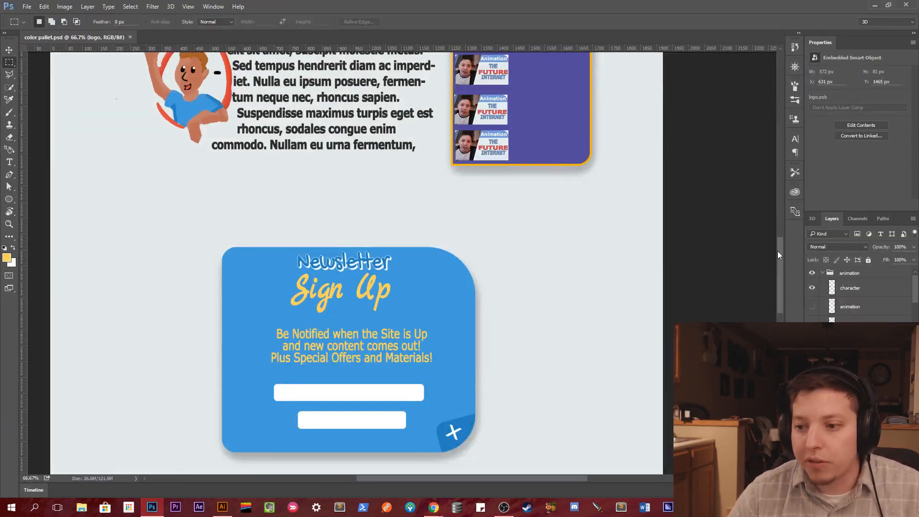
{"action": "left_click_drag", "start_coordinate": [779, 251], "coordinate": [784, 139]}
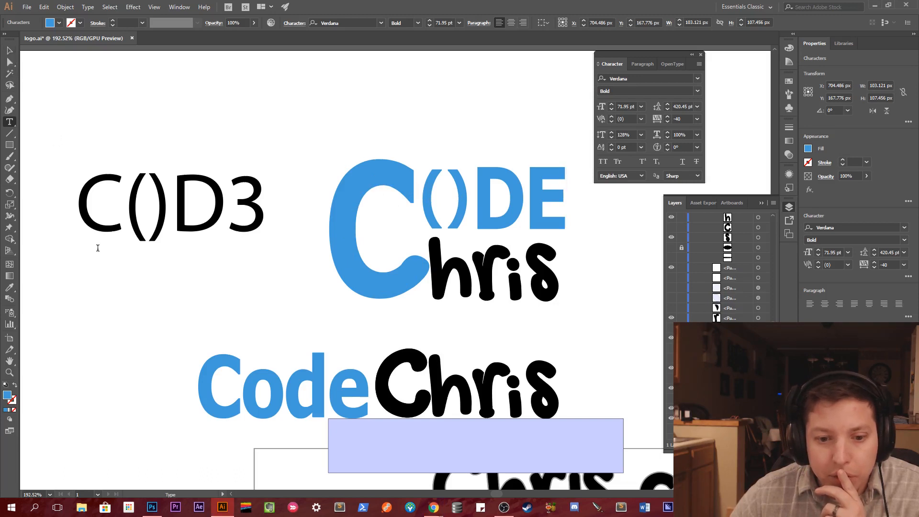
Finish editing the DE text, then hide the large blue C and show it again.
{"action": "key", "text": "Escape"}
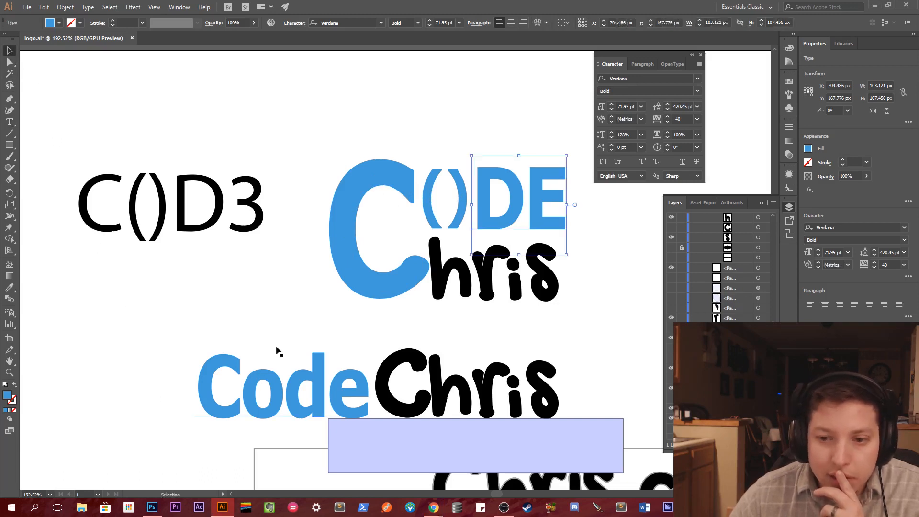
{"action": "scroll", "coordinate": [720, 268], "scroll_direction": "down", "scroll_amount": 3}
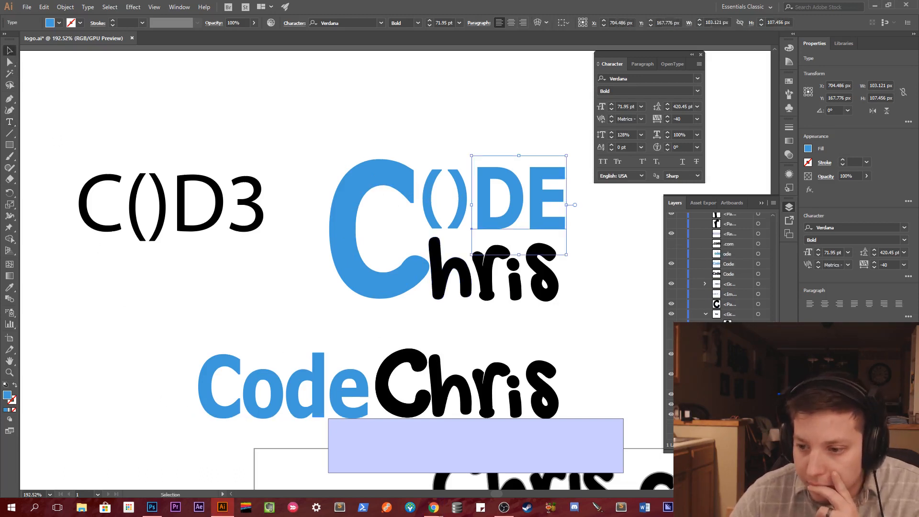
{"action": "scroll", "coordinate": [721, 268], "scroll_direction": "down", "scroll_amount": 5}
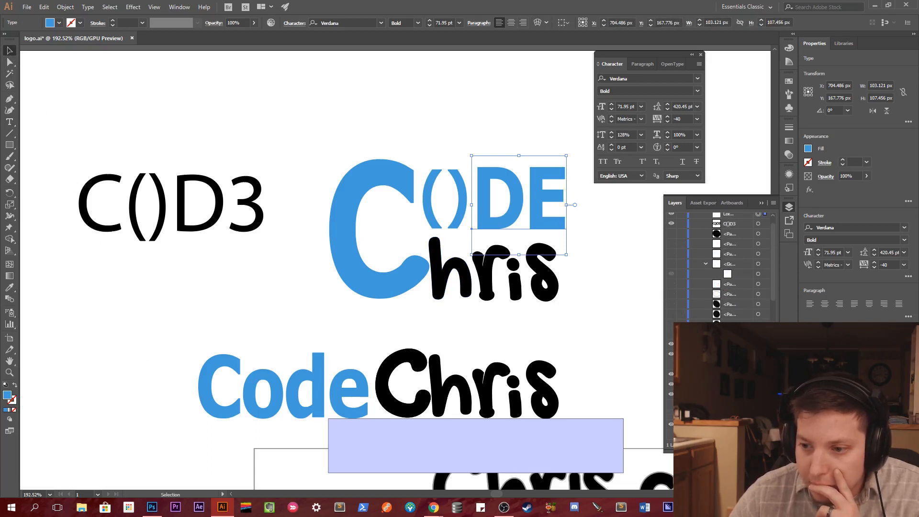
{"action": "left_click", "coordinate": [671, 374]}
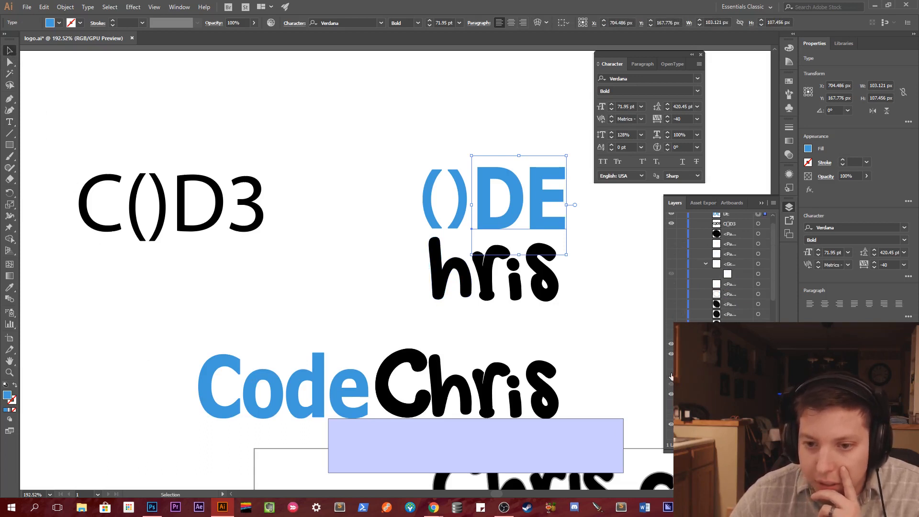
{"action": "left_click", "coordinate": [671, 376]}
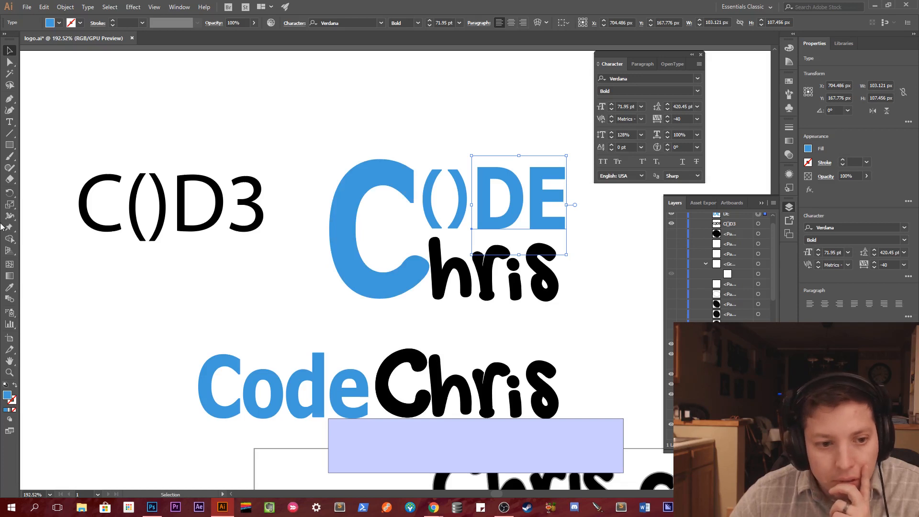
Add a separate letter C as 12 pt Myriad Pro Regular text above the black C()D3.
{"action": "left_click", "coordinate": [8, 123]}
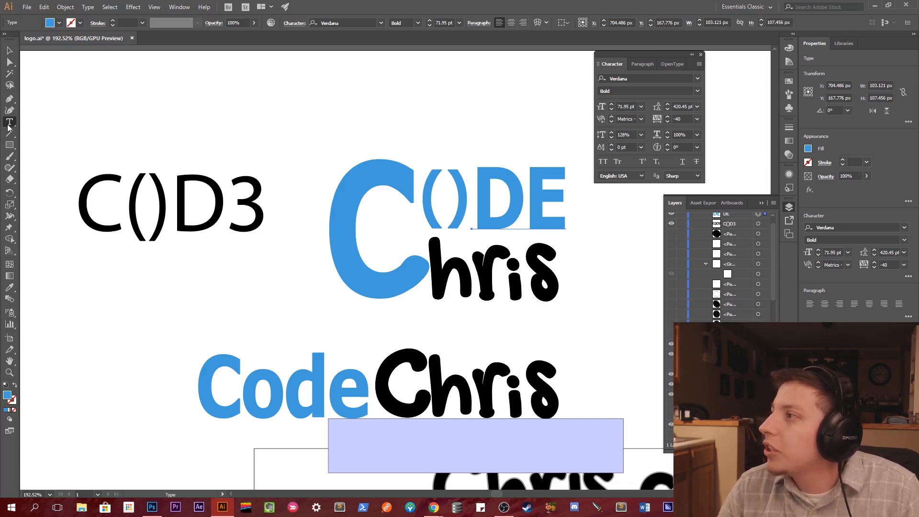
{"action": "left_click", "coordinate": [10, 51]}
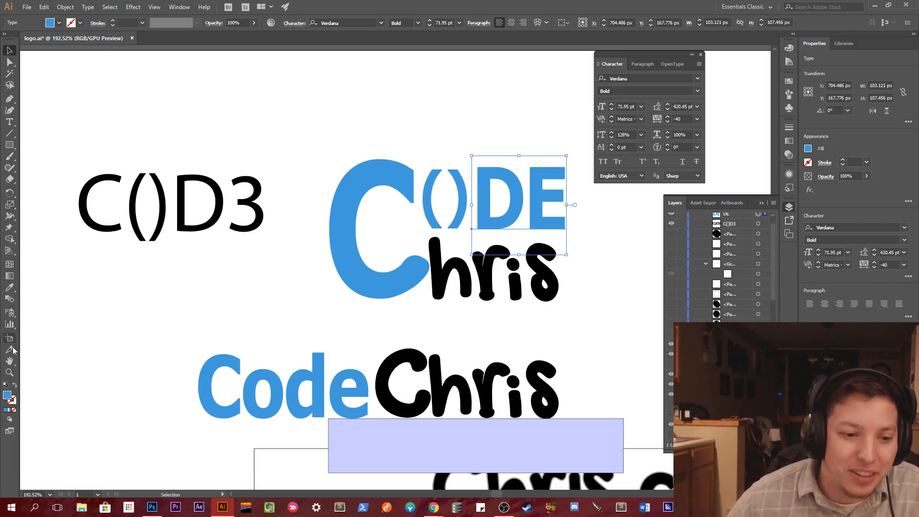
{"action": "key", "text": "t"}
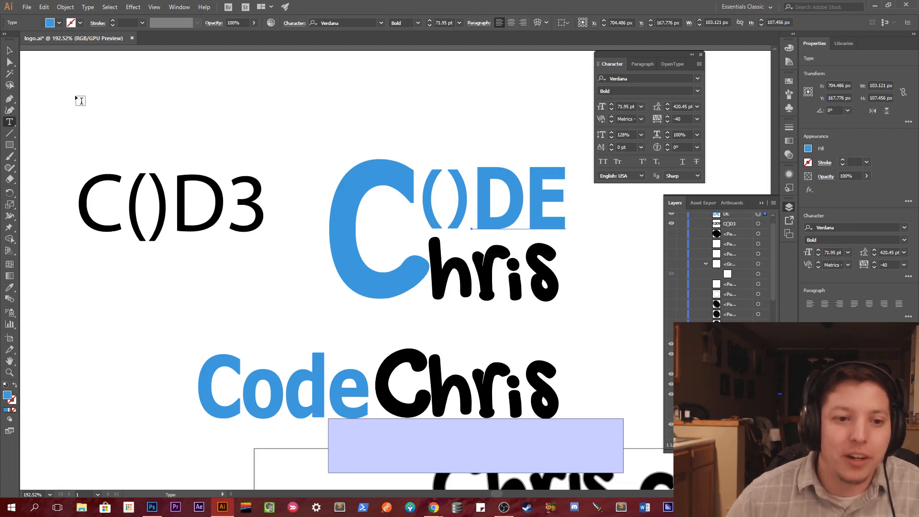
{"action": "left_click", "coordinate": [80, 100]}
{"action": "type", "text": "q"}
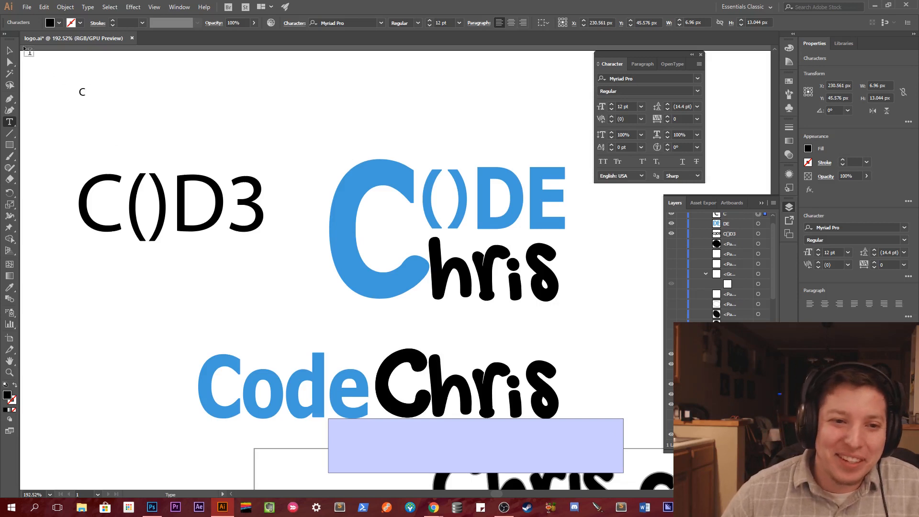
{"action": "left_click", "coordinate": [10, 51]}
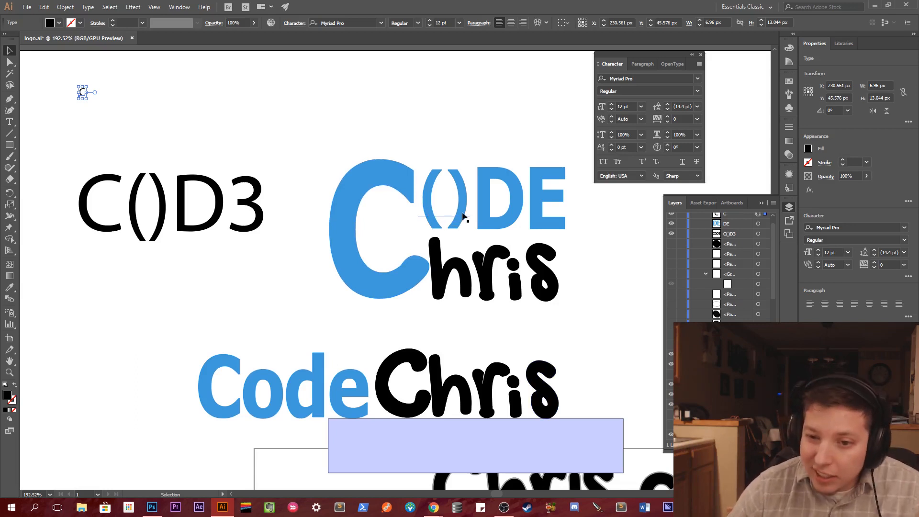
Try a copy of the lower blue Code text over the large C's base, enlarged to about 198 by 113 px, and undo it.
{"action": "left_click", "coordinate": [511, 189]}
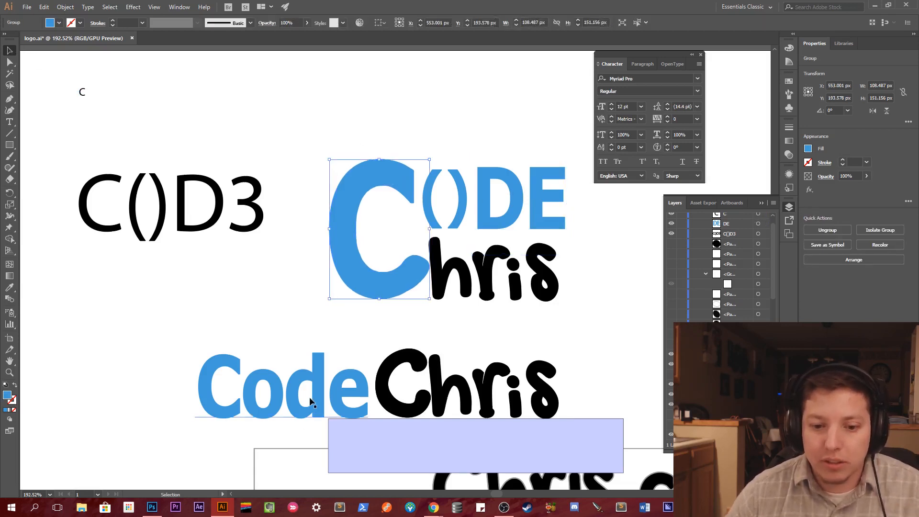
{"action": "left_click", "coordinate": [318, 388]}
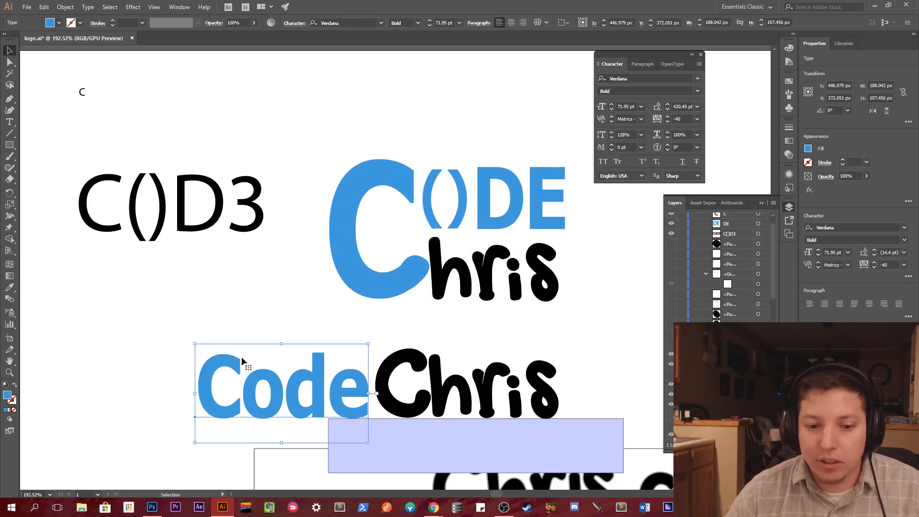
{"action": "left_click_drag", "start_coordinate": [226, 367], "coordinate": [399, 293]}
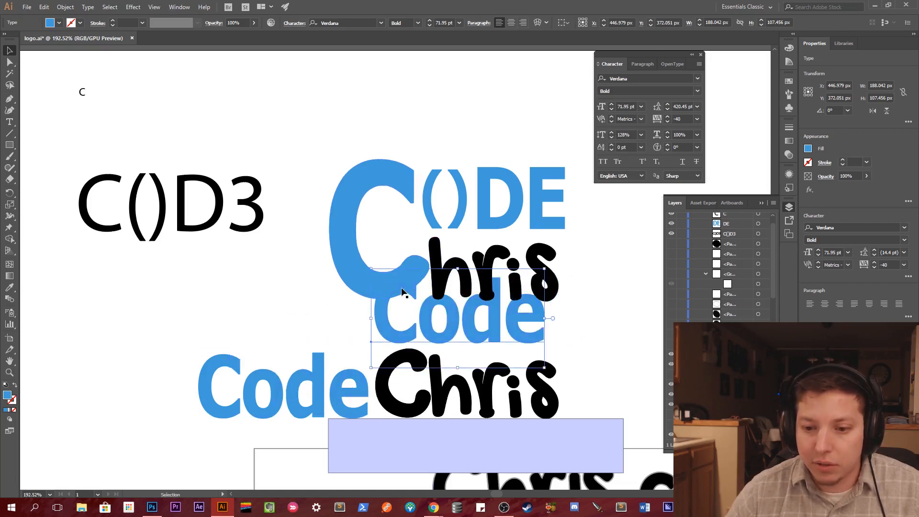
{"action": "left_click_drag", "start_coordinate": [545, 369], "coordinate": [554, 373]}
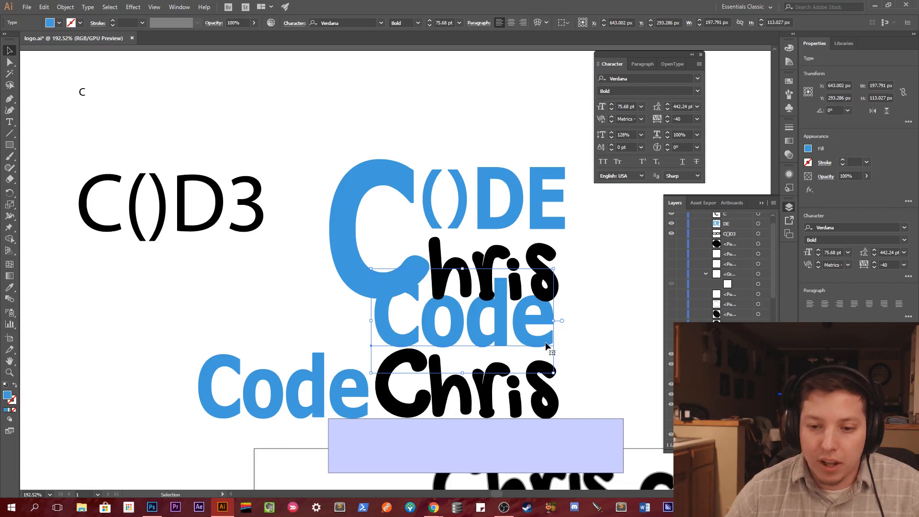
{"action": "key", "text": "ctrl+z"}
{"action": "key", "text": "ctrl+z"}
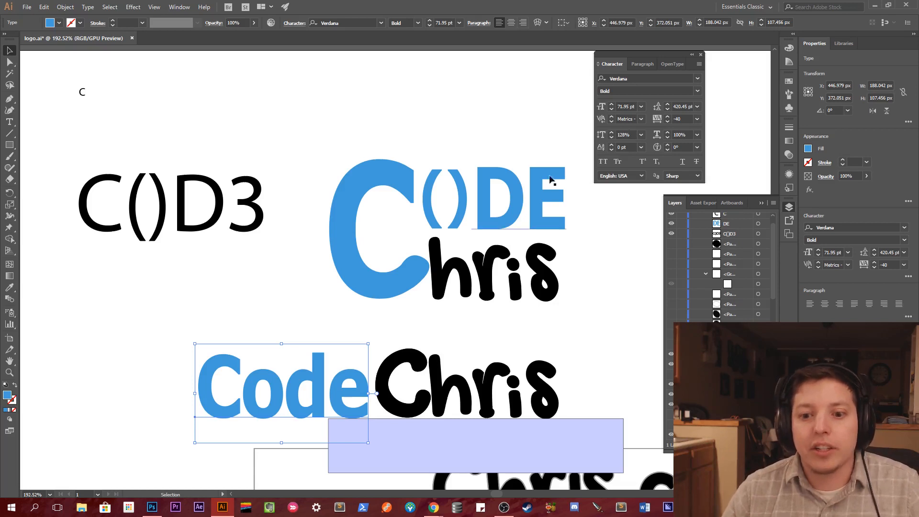
Move the sharp tip anchor beside the notch of the upper hris's r to about X 665.81, Y 221.40 px.
{"action": "left_click", "coordinate": [485, 271]}
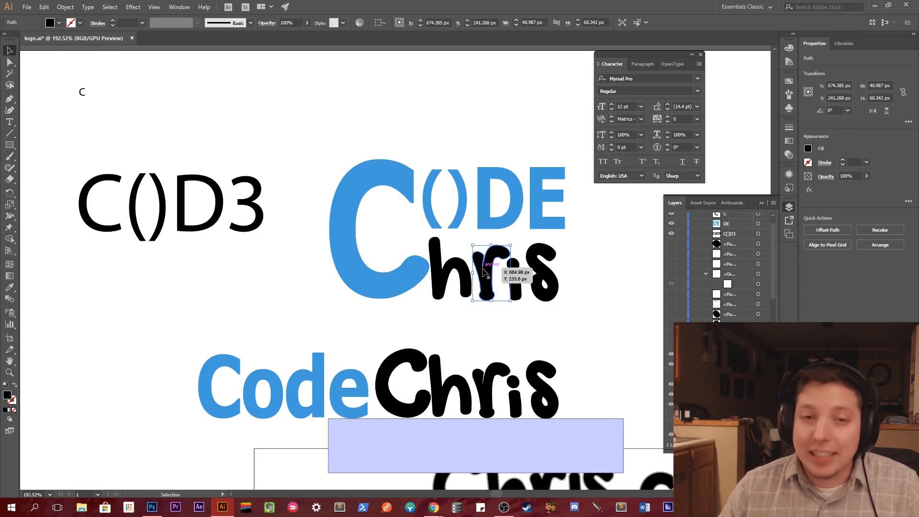
{"action": "key", "text": "z"}
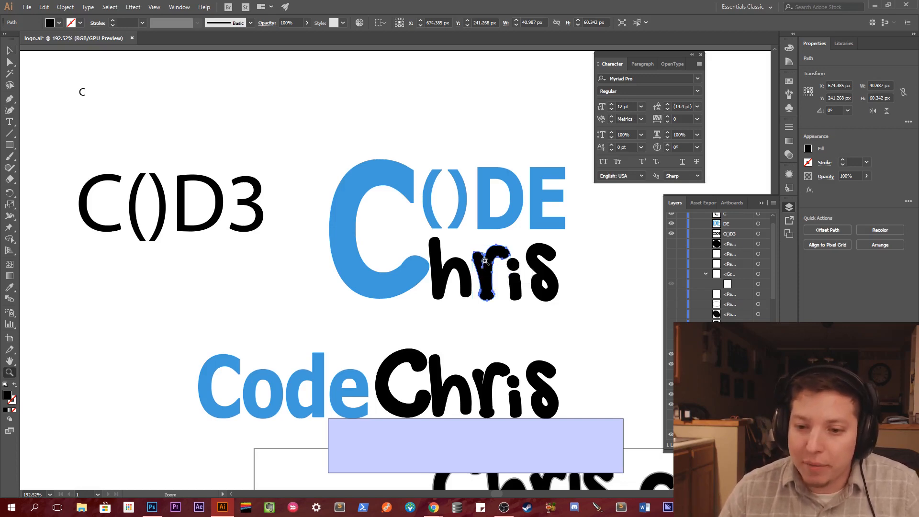
{"action": "left_click", "coordinate": [485, 262]}
{"action": "left_click", "coordinate": [413, 262]}
{"action": "left_click", "coordinate": [412, 263]}
{"action": "left_click", "coordinate": [412, 263]}
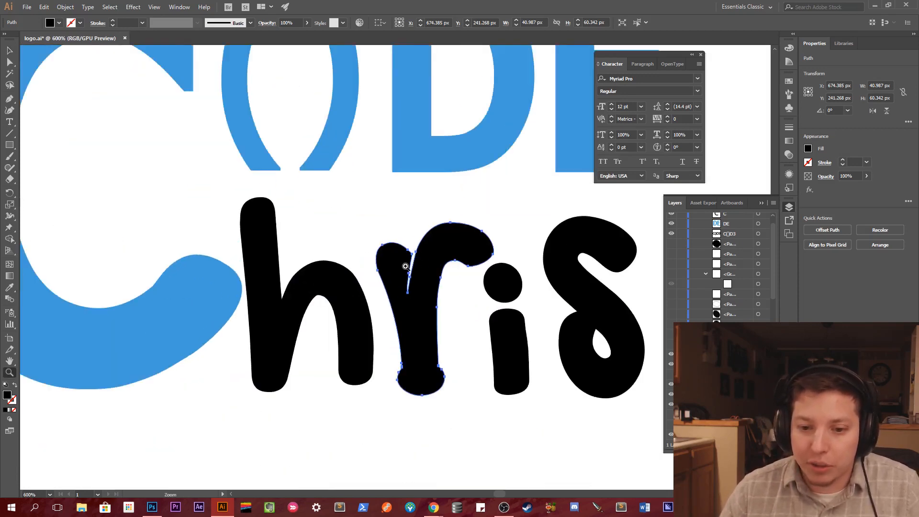
{"action": "left_click", "coordinate": [412, 261]}
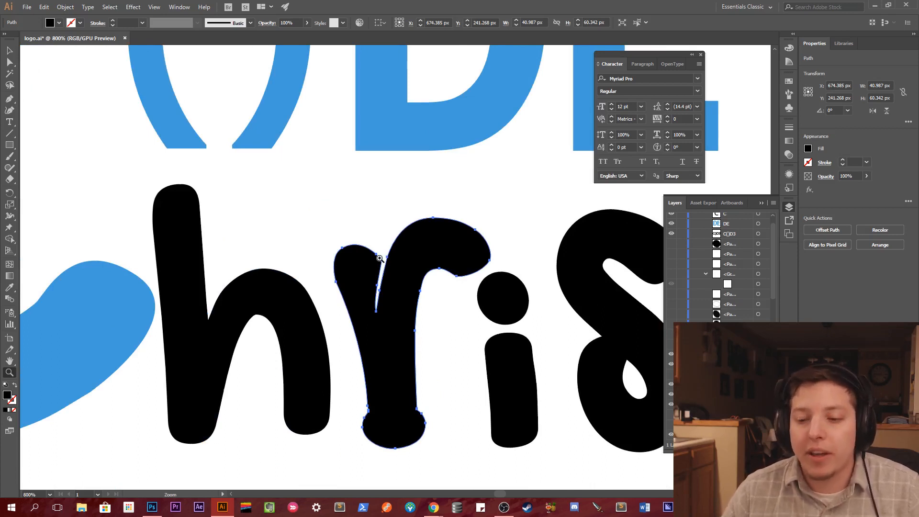
{"action": "left_click", "coordinate": [10, 62]}
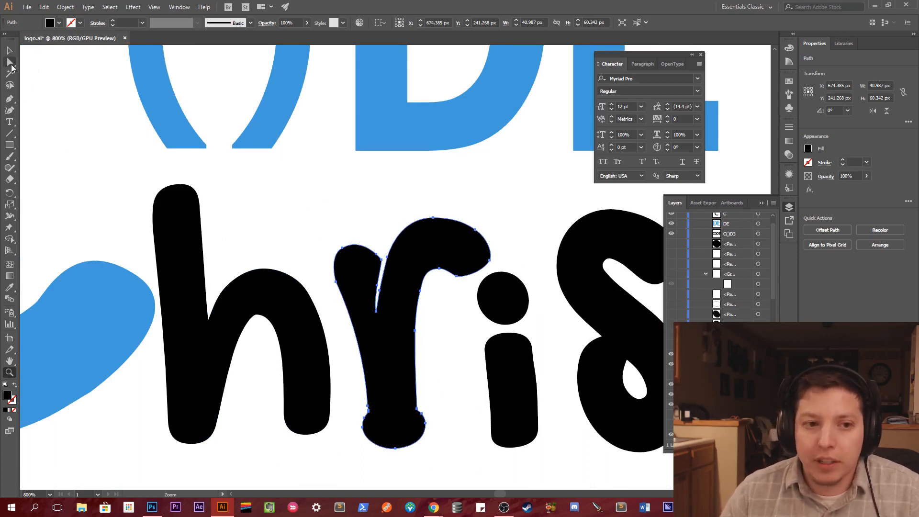
{"action": "left_click", "coordinate": [383, 260]}
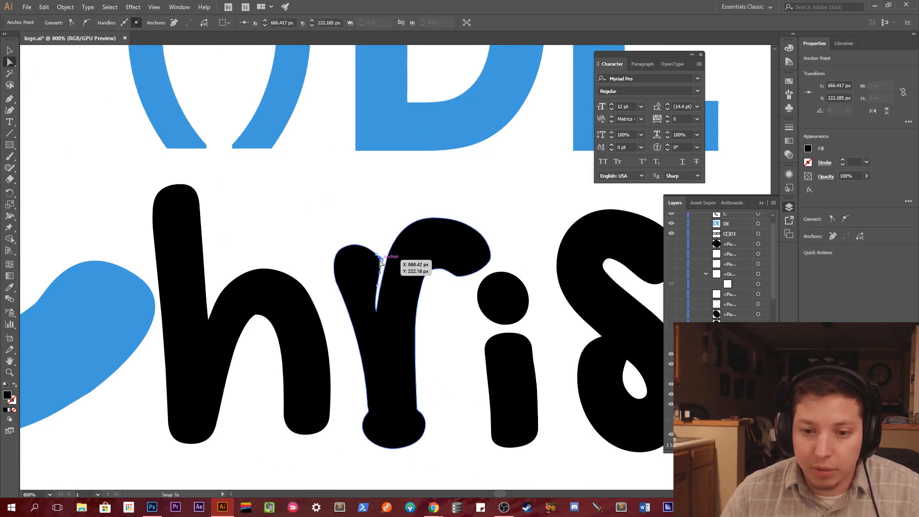
{"action": "key", "text": "z"}
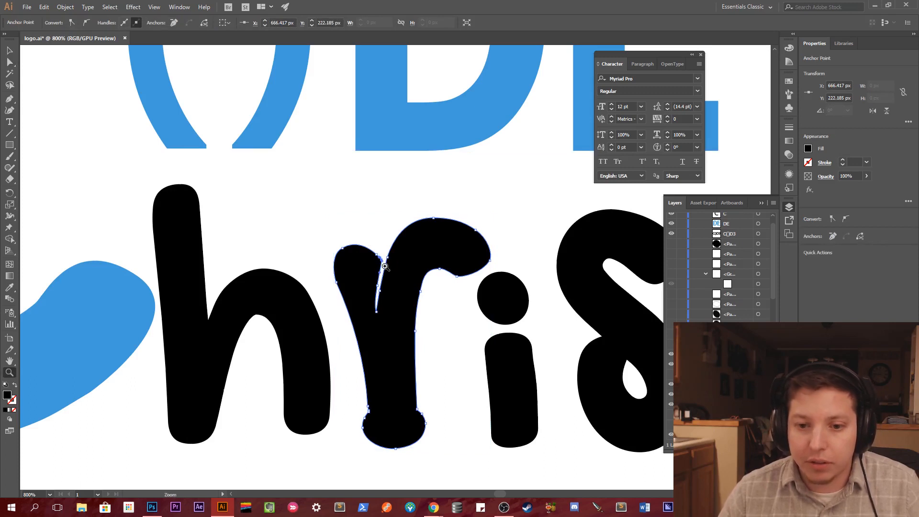
{"action": "left_click", "coordinate": [386, 262]}
{"action": "left_click", "coordinate": [386, 263]}
{"action": "left_click", "coordinate": [385, 263]}
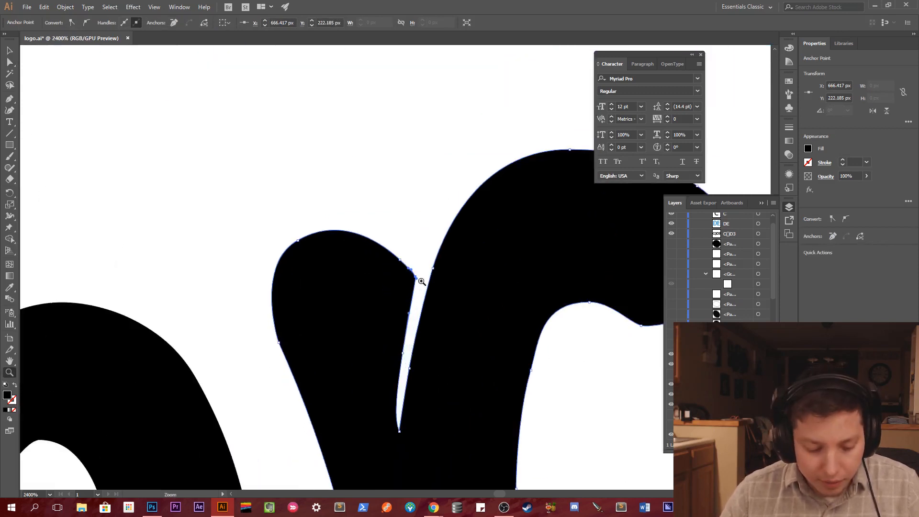
{"action": "key", "text": "a"}
{"action": "left_click_drag", "start_coordinate": [417, 279], "coordinate": [409, 268]}
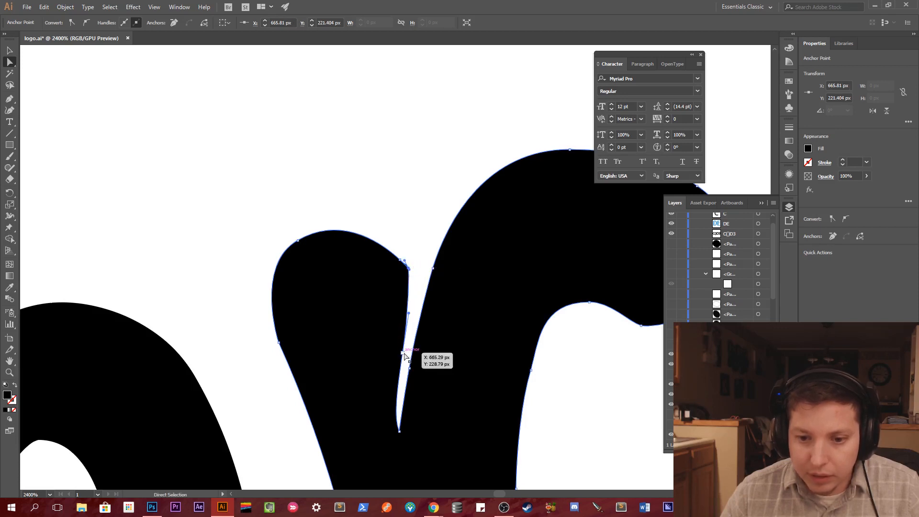
Widen the r's notch by moving its left-edge anchor to about X 664.92, Y 228.79 px, and adjust the tip anchor's handle.
{"action": "left_click_drag", "start_coordinate": [403, 353], "coordinate": [398, 354]}
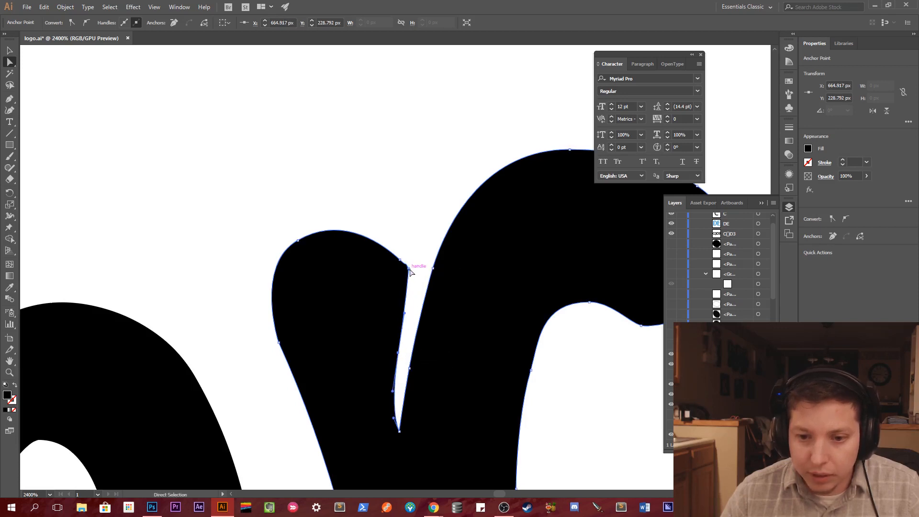
{"action": "mouse_move", "coordinate": [409, 269]}
{"action": "left_mouse_down"}
{"action": "mouse_move", "coordinate": [405, 263]}
{"action": "mouse_move", "coordinate": [411, 271]}
{"action": "left_mouse_up"}
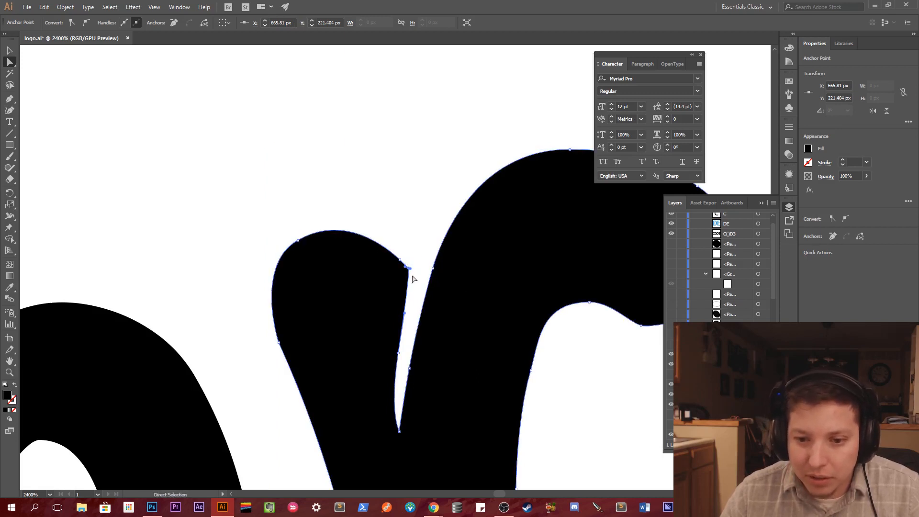
{"action": "left_click", "coordinate": [427, 241]}
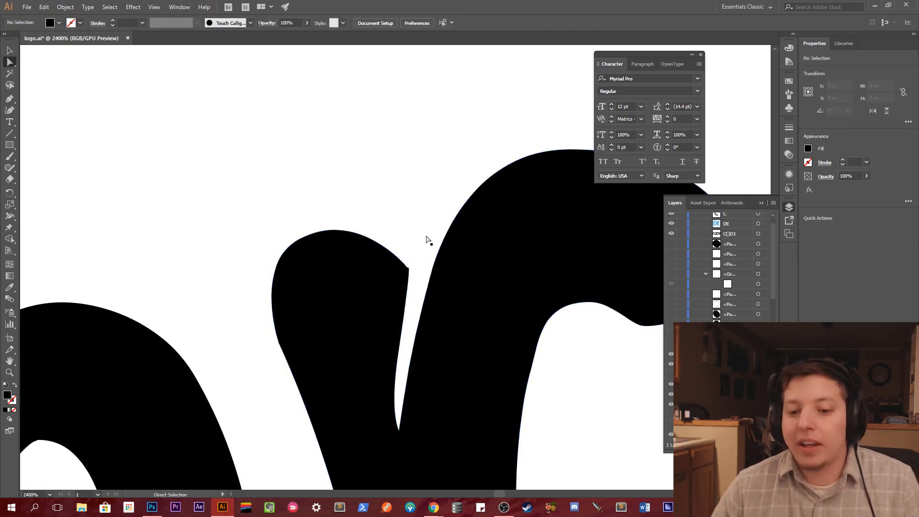
Examine the reshaped r in the context of the whole C()DE Chris logo.
{"action": "key", "text": "z"}
{"action": "left_click", "coordinate": [426, 236], "text": "alt"}
{"action": "left_click", "coordinate": [427, 236], "text": "alt"}
{"action": "left_click", "coordinate": [426, 237], "text": "alt"}
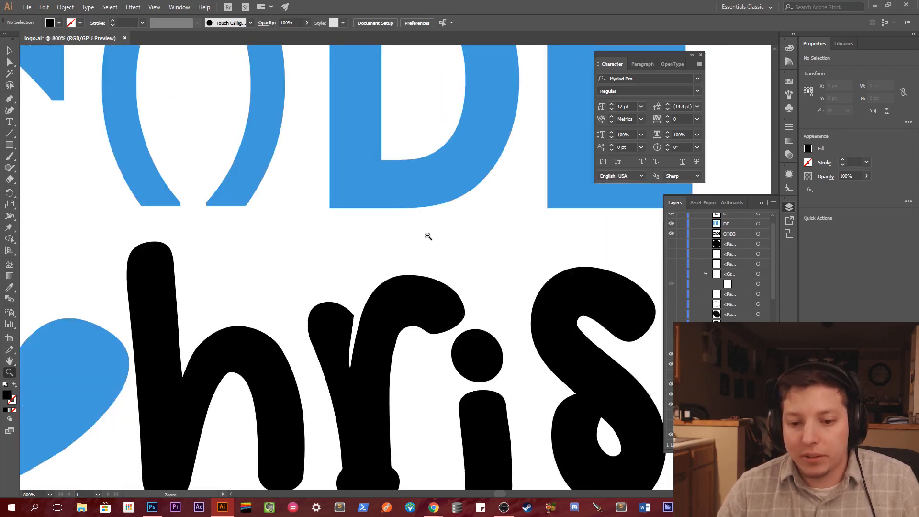
{"action": "left_click", "coordinate": [426, 237], "text": "alt"}
{"action": "left_click", "coordinate": [427, 236], "text": "alt"}
{"action": "left_click", "coordinate": [427, 238], "text": "alt"}
{"action": "left_click_drag", "start_coordinate": [374, 317], "coordinate": [469, 299]}
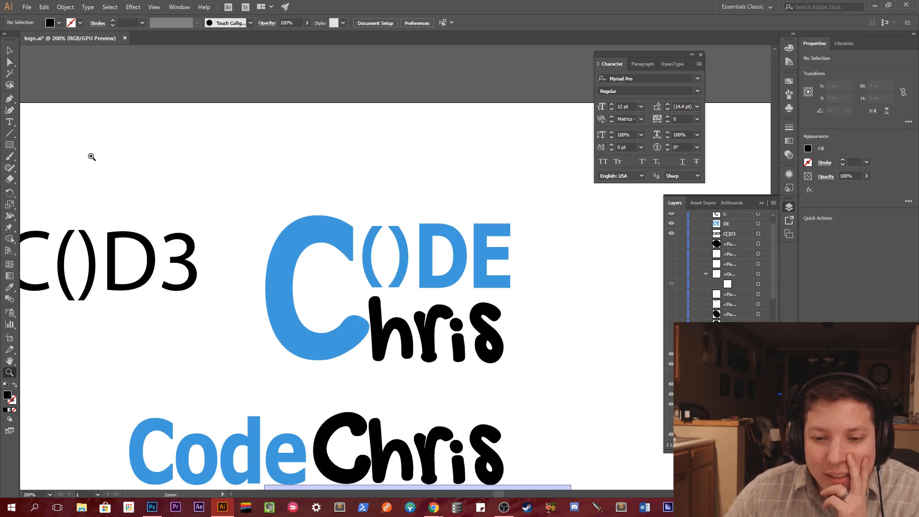
Compare the blue parentheses and DE text with the logo on the existing Code with Chris website, and move the browser window away.
{"action": "left_click", "coordinate": [10, 51]}
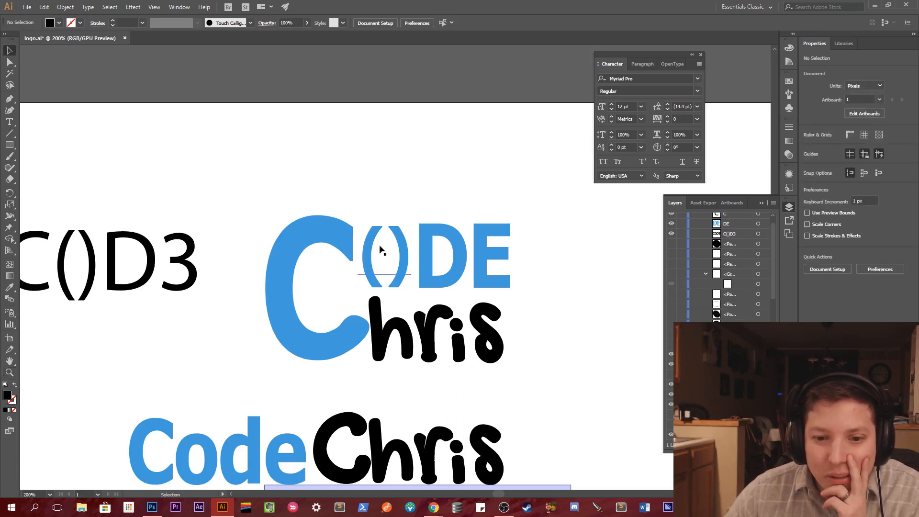
{"action": "left_click", "coordinate": [397, 251]}
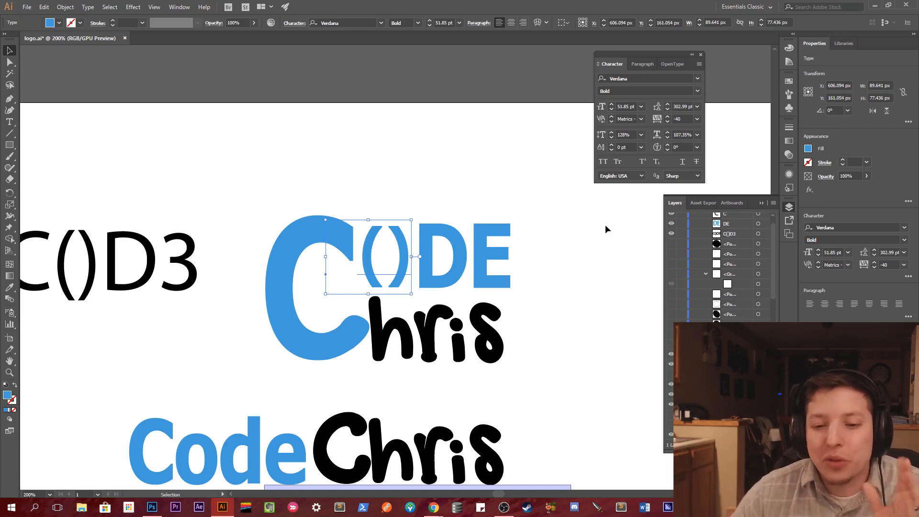
{"action": "left_click", "coordinate": [432, 248]}
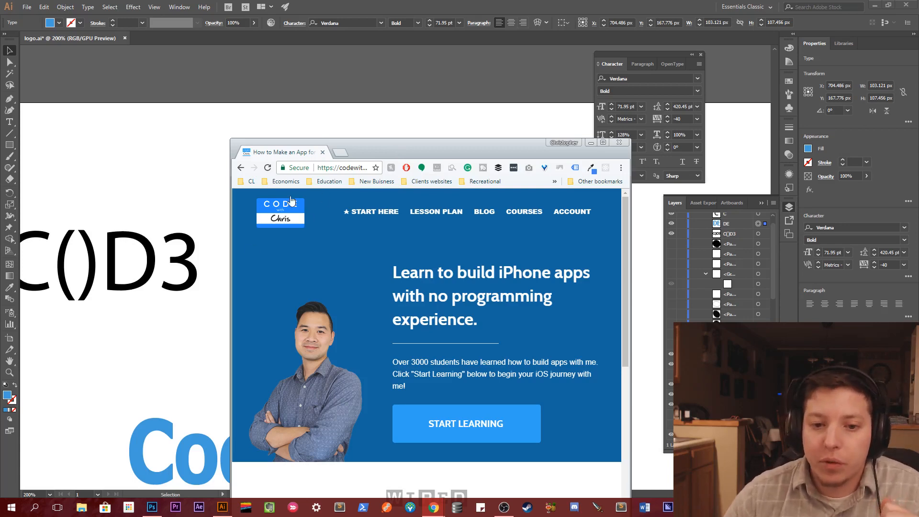
{"action": "left_click_drag", "start_coordinate": [382, 146], "coordinate": [918, 71]}
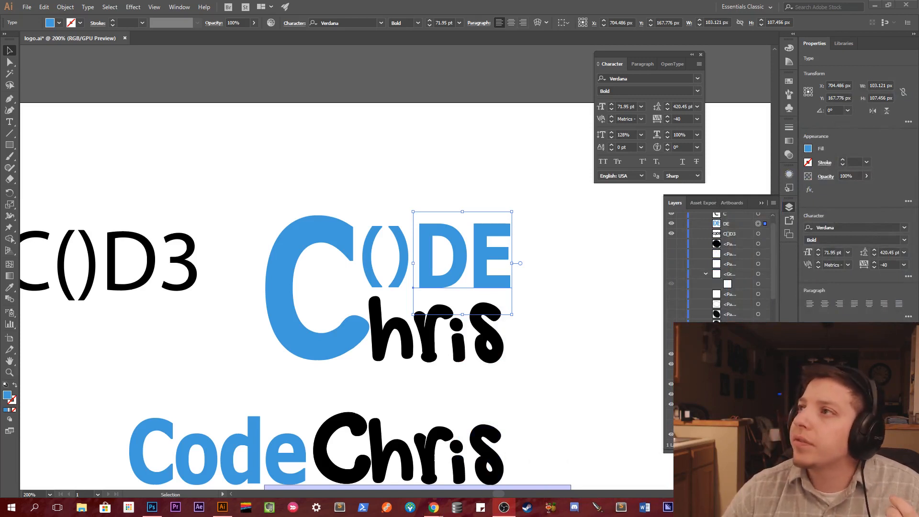
Check the lettering with the large blue C hidden, and restore the C.
{"action": "left_click", "coordinate": [401, 245]}
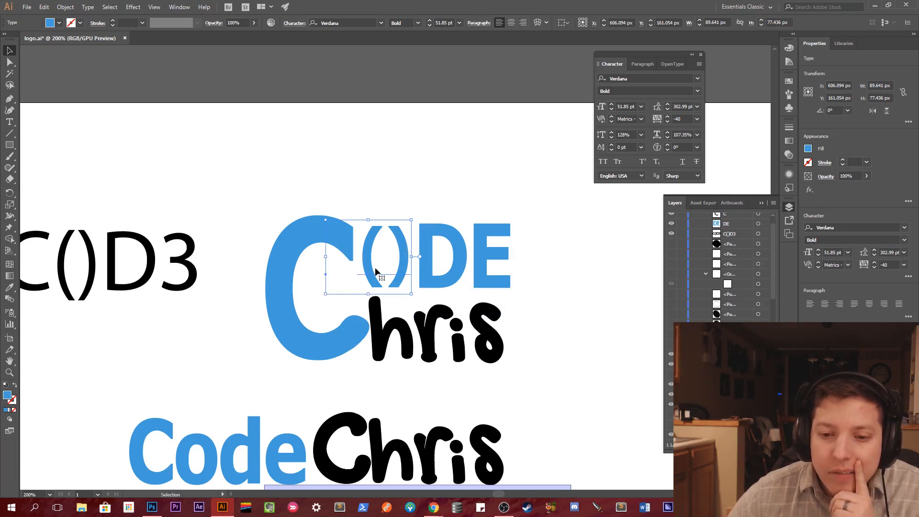
{"action": "left_click", "coordinate": [292, 232]}
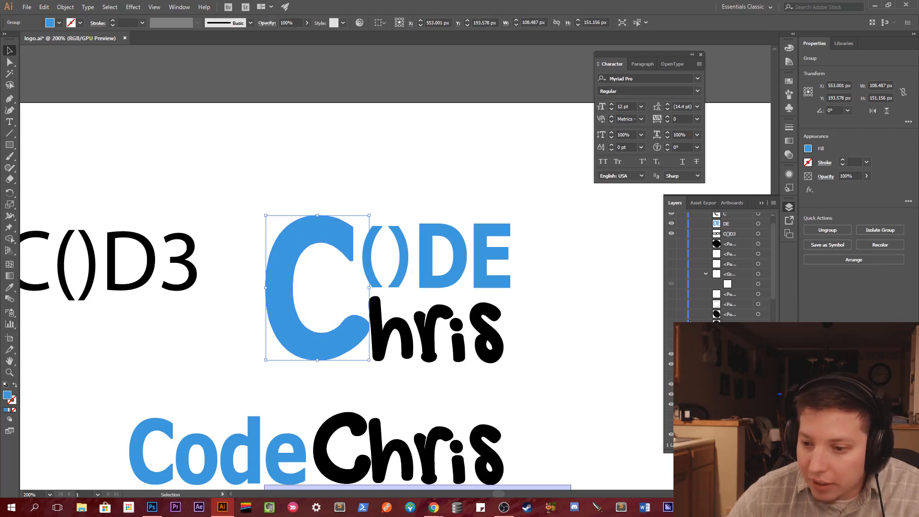
{"action": "left_click", "coordinate": [671, 385]}
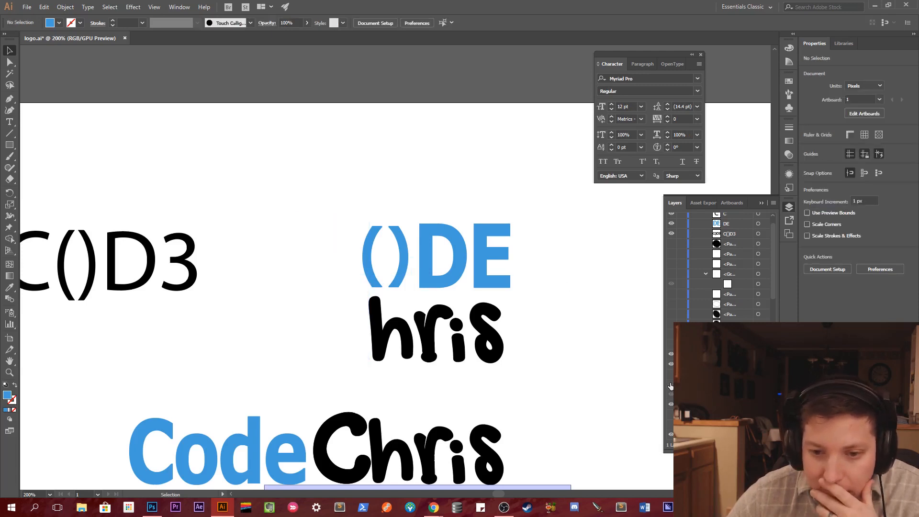
{"action": "left_click", "coordinate": [670, 386]}
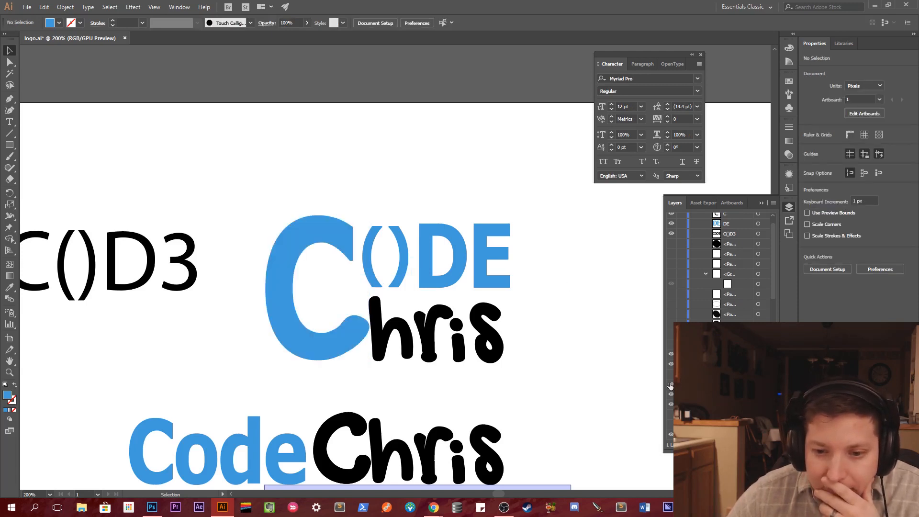
Widen the blue parentheses text to a 134% horizontal scale.
{"action": "left_click", "coordinate": [9, 121]}
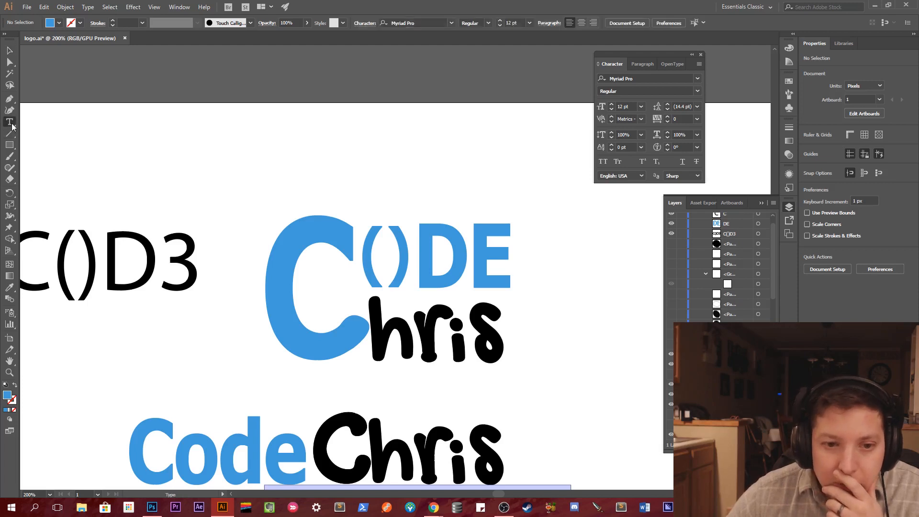
{"action": "left_click_drag", "start_coordinate": [368, 270], "coordinate": [410, 263]}
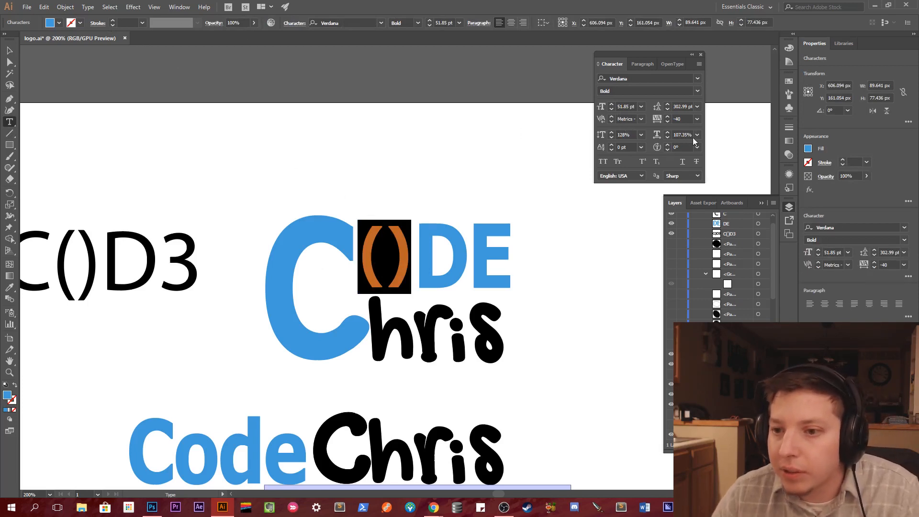
{"action": "left_click", "coordinate": [668, 133]}
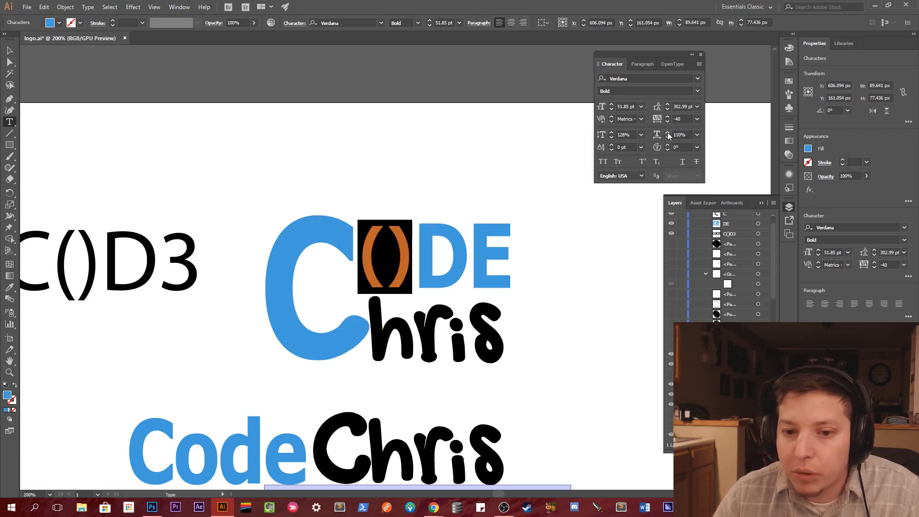
{"action": "left_click", "coordinate": [668, 133]}
{"action": "left_click", "coordinate": [668, 133]}
{"action": "left_click", "coordinate": [668, 133]}
{"action": "left_click", "coordinate": [668, 133]}
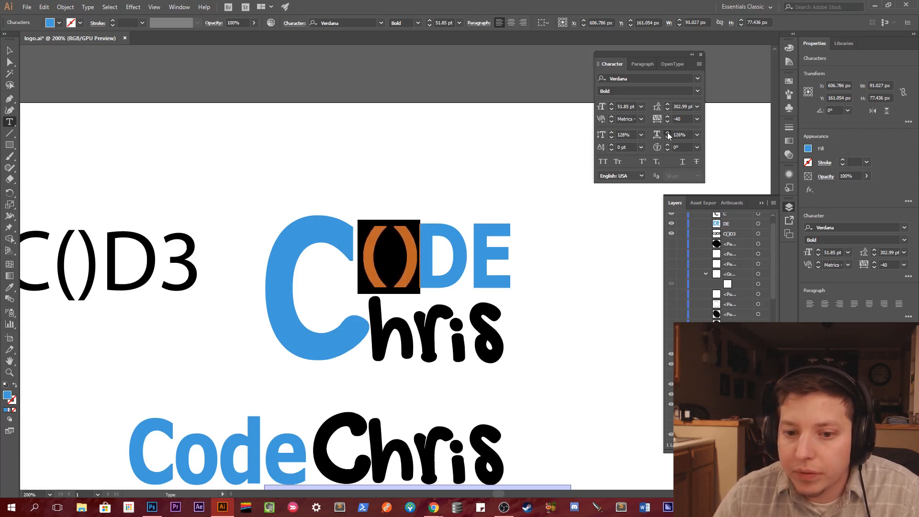
{"action": "left_click", "coordinate": [668, 133]}
{"action": "left_click", "coordinate": [668, 133]}
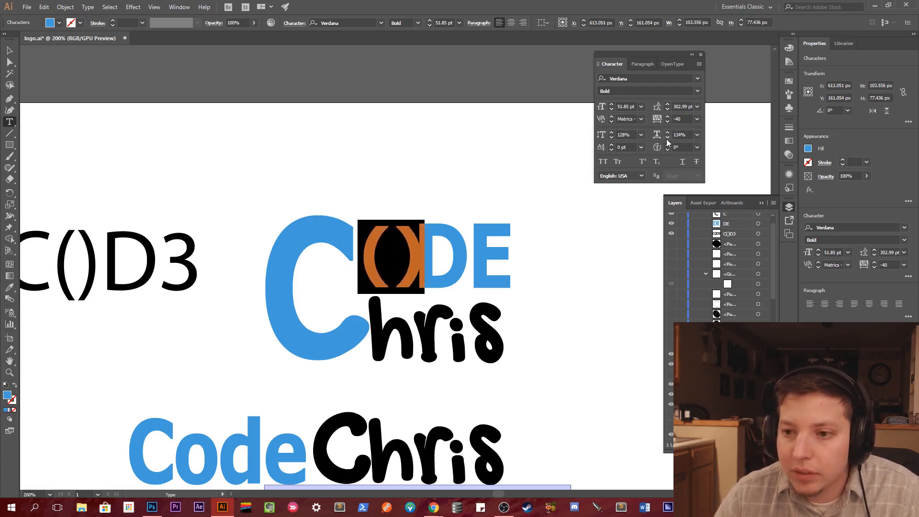
Try a 121% vertical scale and a 136% horizontal scale on the blue parentheses, and deselect the text.
{"action": "left_click", "coordinate": [612, 137]}
{"action": "left_click", "coordinate": [612, 138]}
{"action": "left_click", "coordinate": [612, 138]}
{"action": "left_click", "coordinate": [612, 138]}
{"action": "left_click", "coordinate": [612, 137]}
{"action": "left_click", "coordinate": [612, 137]}
{"action": "left_click", "coordinate": [612, 137]}
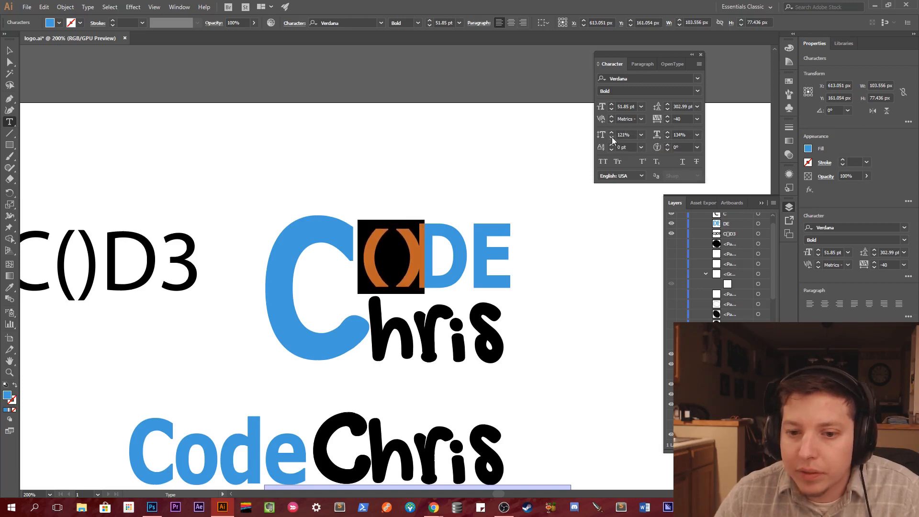
{"action": "left_click", "coordinate": [667, 132]}
{"action": "left_click", "coordinate": [667, 132]}
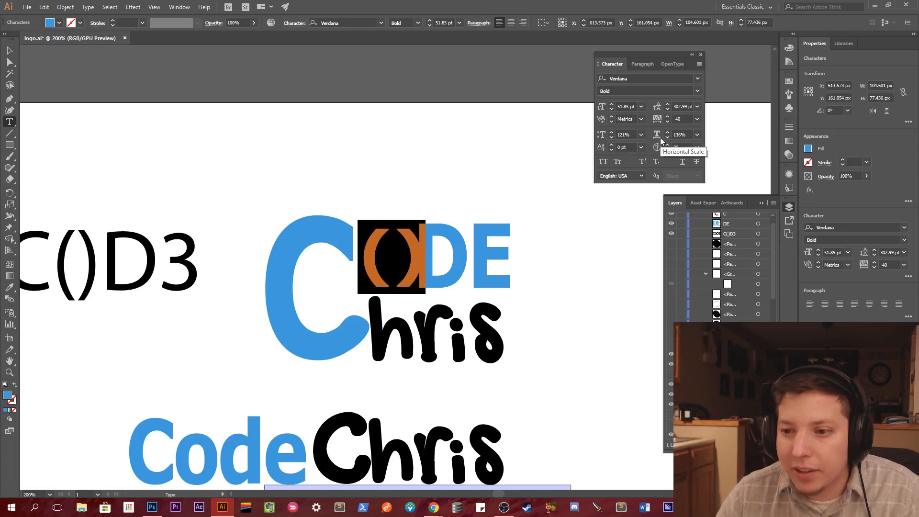
{"action": "left_click", "coordinate": [514, 173], "text": "ctrl"}
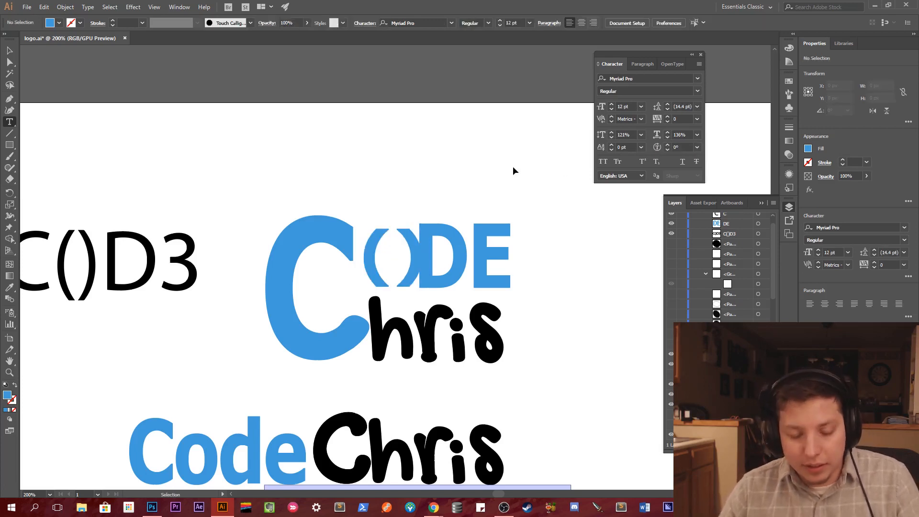
Undo the parentheses' scaling back to 128% vertical and 120% horizontal scale, and deselect the text.
{"action": "key", "text": "ctrl+z"}
{"action": "key", "text": "ctrl+z"}
{"action": "key", "text": "ctrl+z"}
{"action": "key", "text": "ctrl+z"}
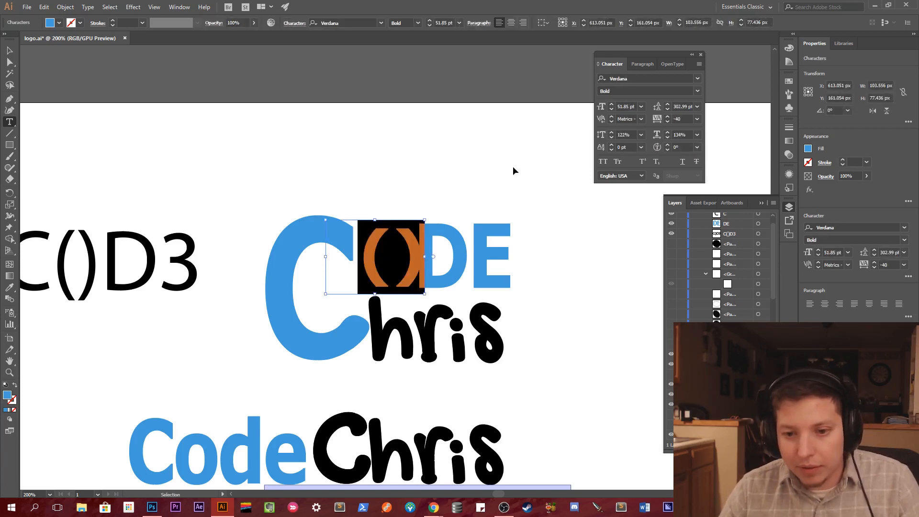
{"action": "key", "text": "ctrl+z"}
{"action": "key", "text": "ctrl+z"}
{"action": "key", "text": "ctrl+z"}
{"action": "key", "text": "ctrl+z"}
{"action": "key", "text": "ctrl+z"}
{"action": "key", "text": "ctrl+z"}
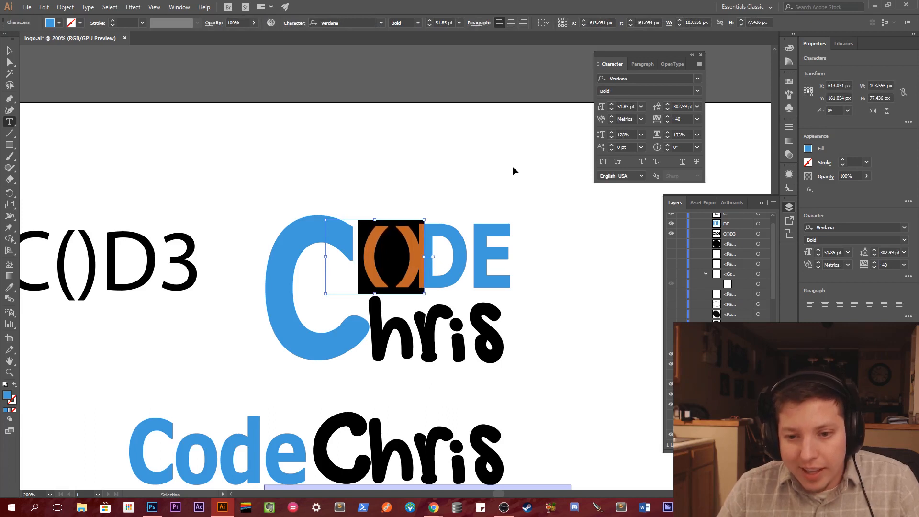
{"action": "key", "text": "ctrl+z"}
{"action": "key", "text": "ctrl+z"}
{"action": "key", "text": "ctrl+z"}
{"action": "key", "text": "ctrl+z"}
{"action": "key", "text": "ctrl+z"}
{"action": "key", "text": "ctrl+z"}
{"action": "key", "text": "ctrl+z"}
{"action": "key", "text": "ctrl+z"}
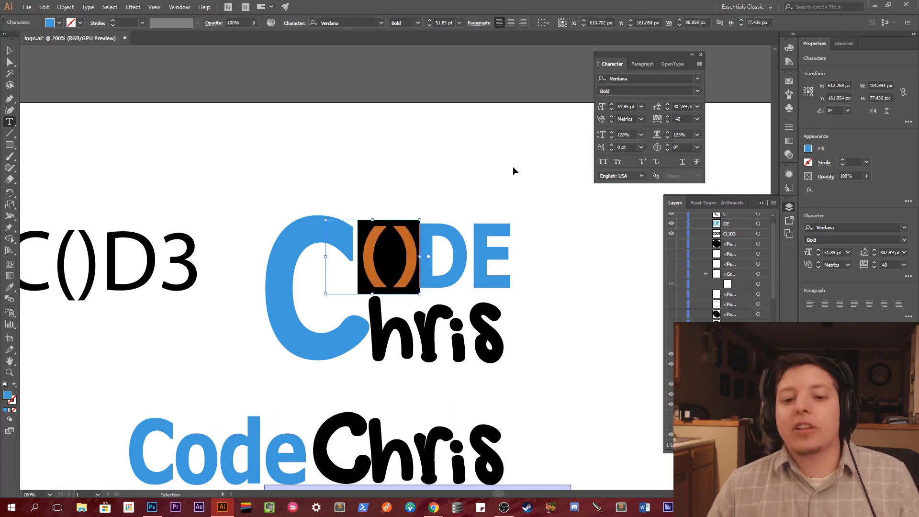
{"action": "key", "text": "ctrl+z"}
{"action": "key", "text": "ctrl+z"}
{"action": "key", "text": "ctrl+z"}
{"action": "key", "text": "ctrl+z"}
{"action": "key", "text": "ctrl+z"}
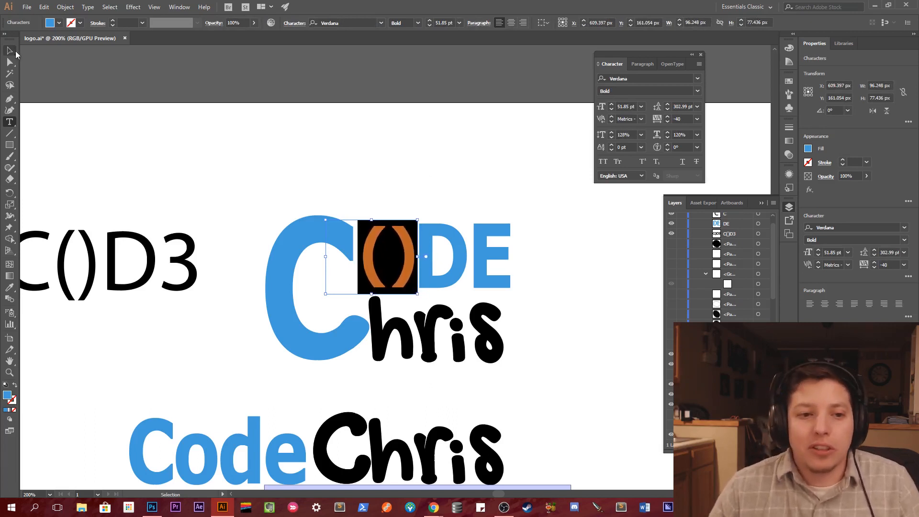
{"action": "left_click", "coordinate": [12, 51]}
{"action": "left_click", "coordinate": [417, 192]}
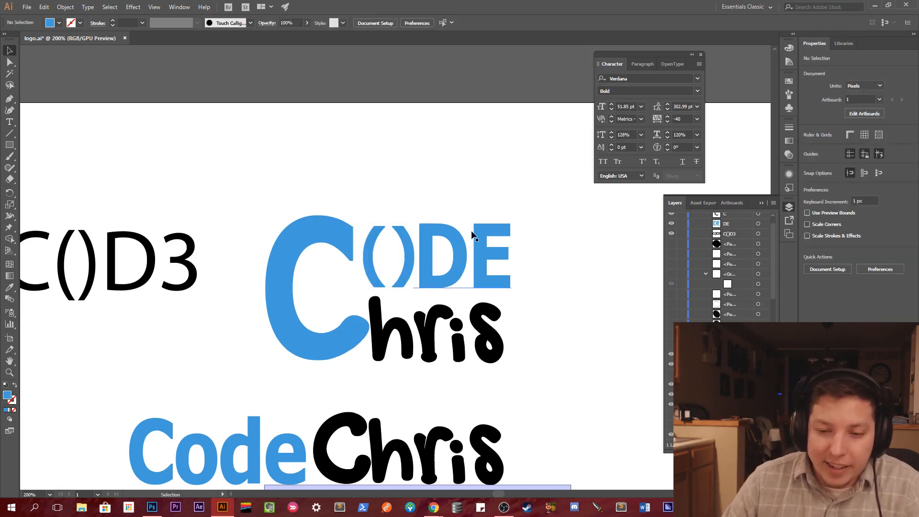
Replace the blue "DE" text beside the parentheses with lowercase "de".
{"action": "double_click", "coordinate": [465, 247]}
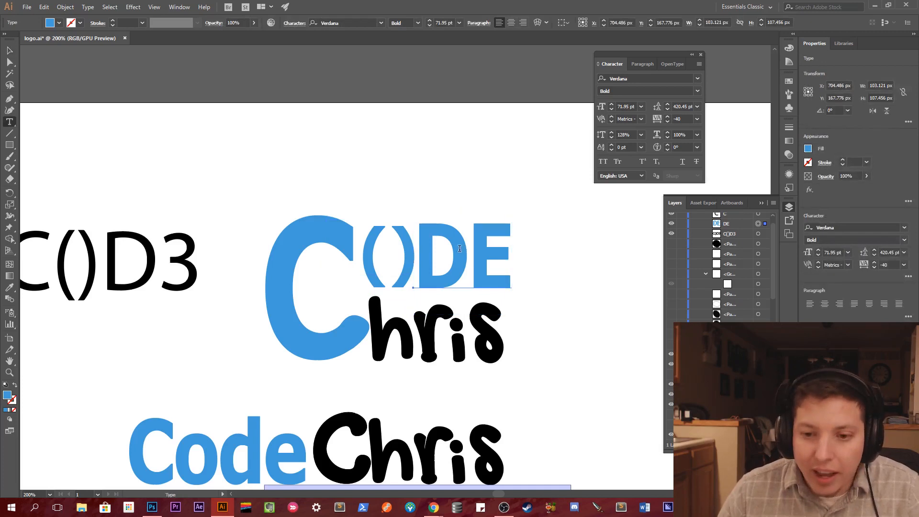
{"action": "left_click_drag", "start_coordinate": [421, 244], "coordinate": [505, 248]}
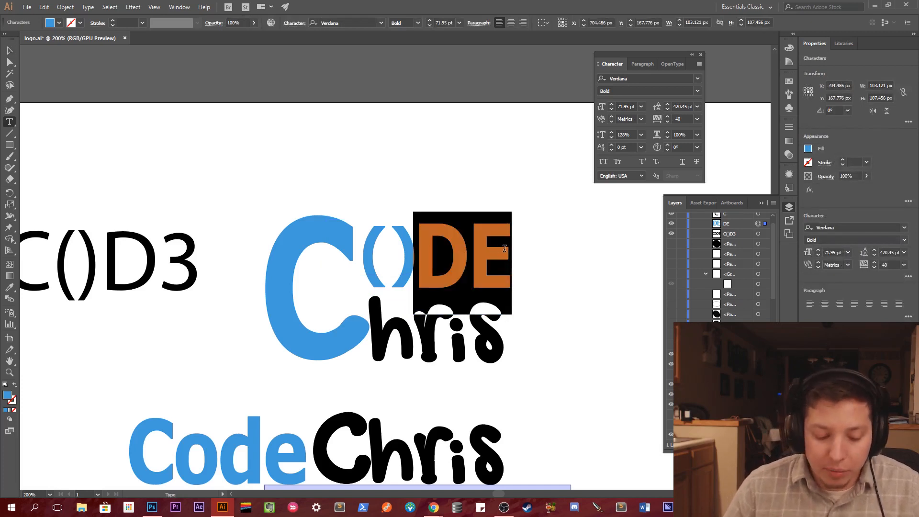
{"action": "type", "text": "de"}
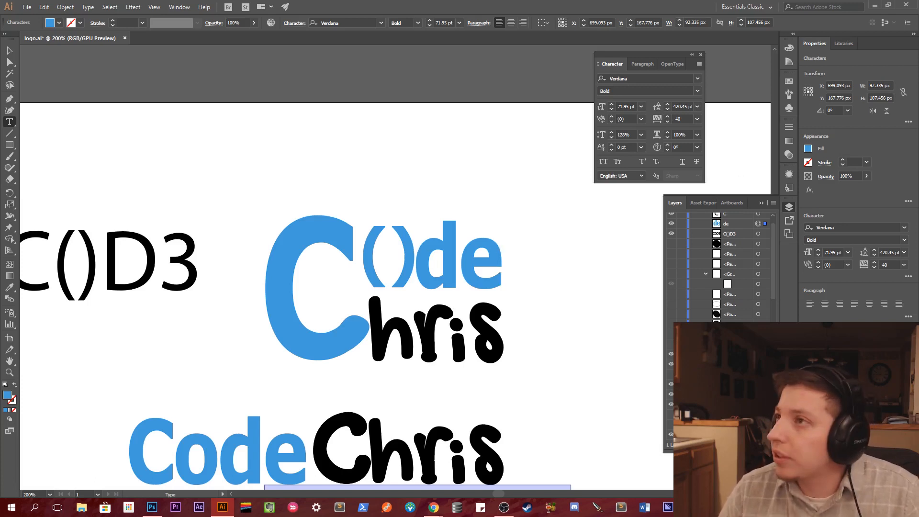
{"action": "left_click", "coordinate": [413, 248]}
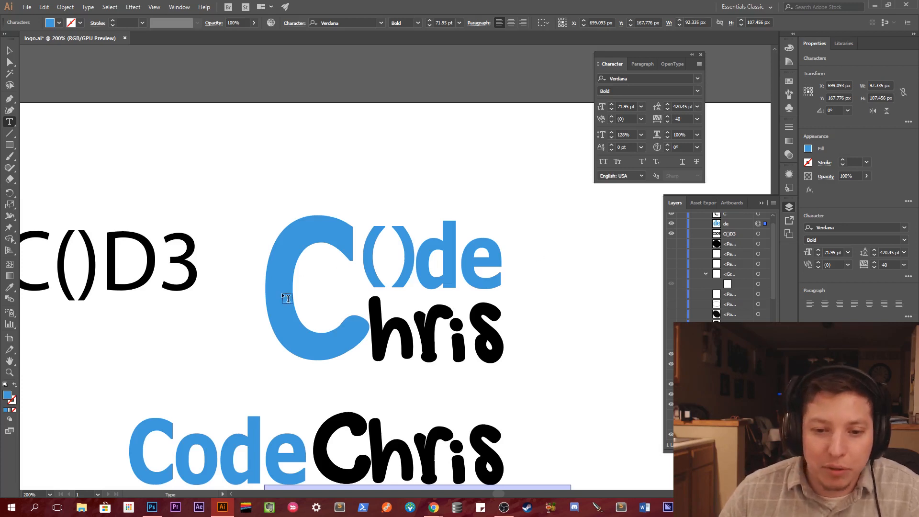
Switch to Photoshop to examine the color swatches and CodeChris.com variants in color pallet.psd, and return to the Illustrator logo lettering.
{"action": "scroll", "coordinate": [237, 318], "scroll_direction": "down", "scroll_amount": 3}
{"action": "scroll", "coordinate": [251, 316], "scroll_direction": "down", "scroll_amount": 5}
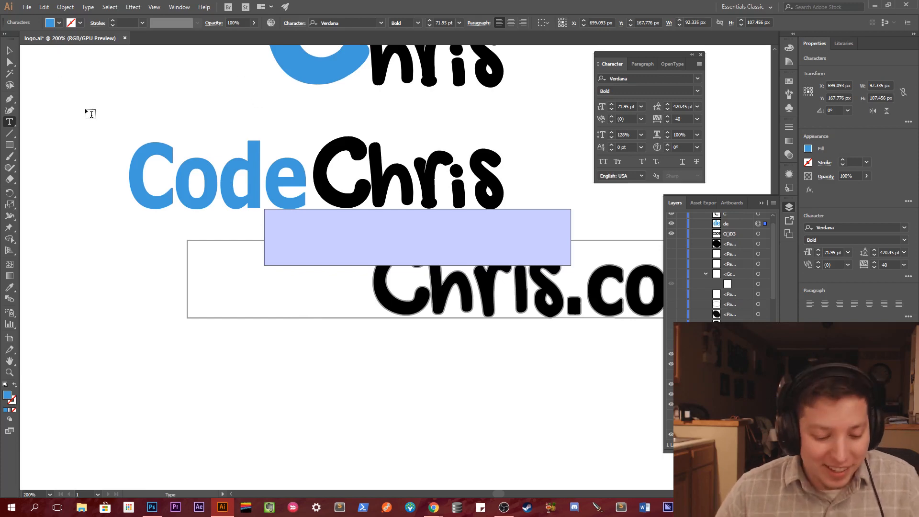
{"action": "key", "text": "alt+Tab"}
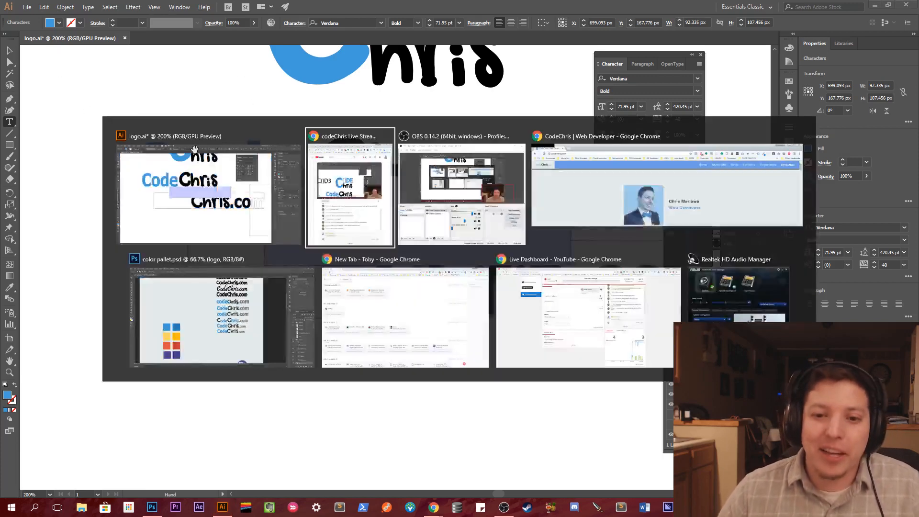
{"action": "left_click", "coordinate": [180, 323]}
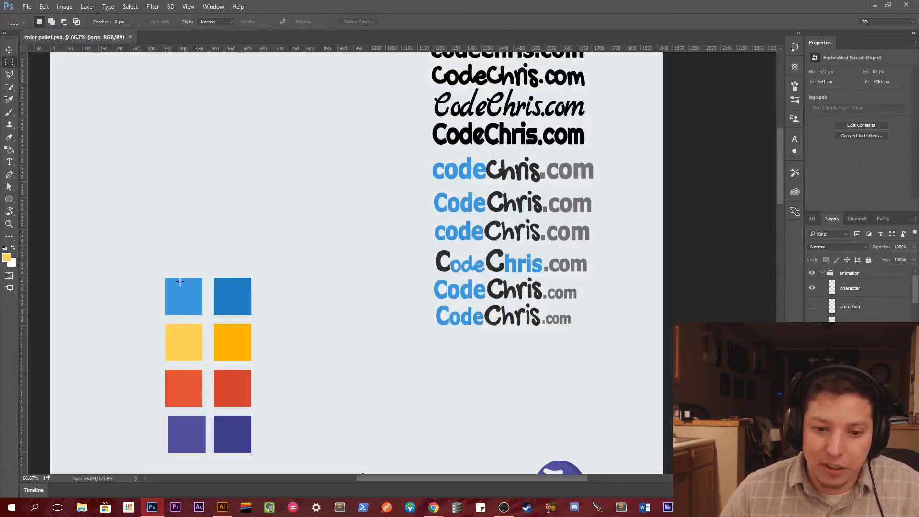
{"action": "scroll", "coordinate": [206, 426], "scroll_direction": "down", "scroll_amount": 1}
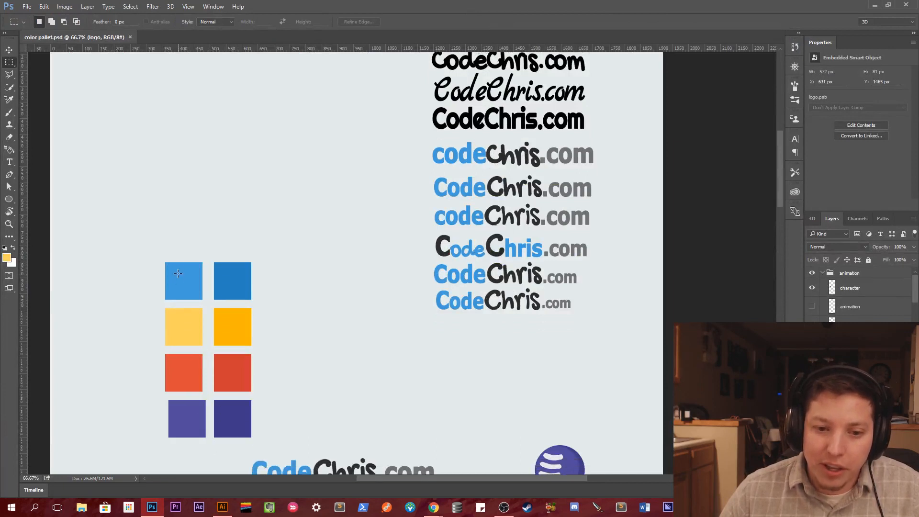
{"action": "scroll", "coordinate": [181, 261], "scroll_direction": "down", "scroll_amount": 3}
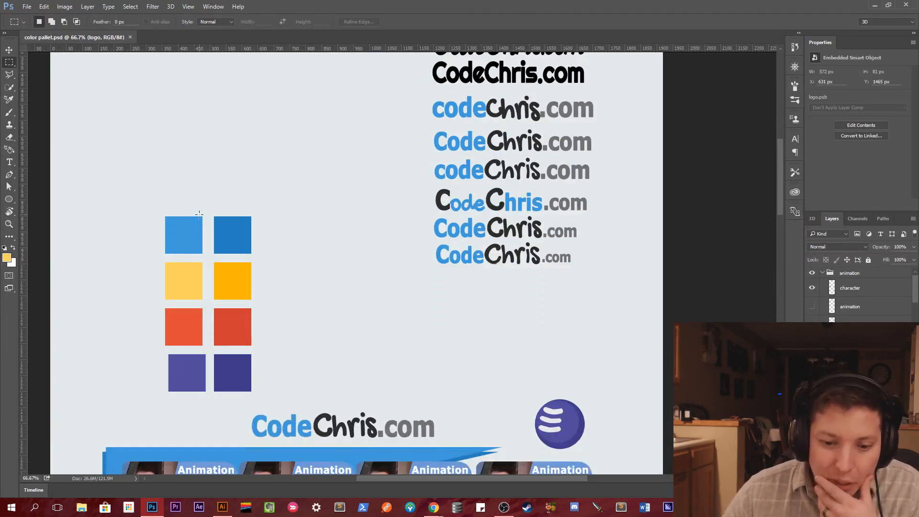
{"action": "scroll", "coordinate": [199, 214], "scroll_direction": "down", "scroll_amount": 3}
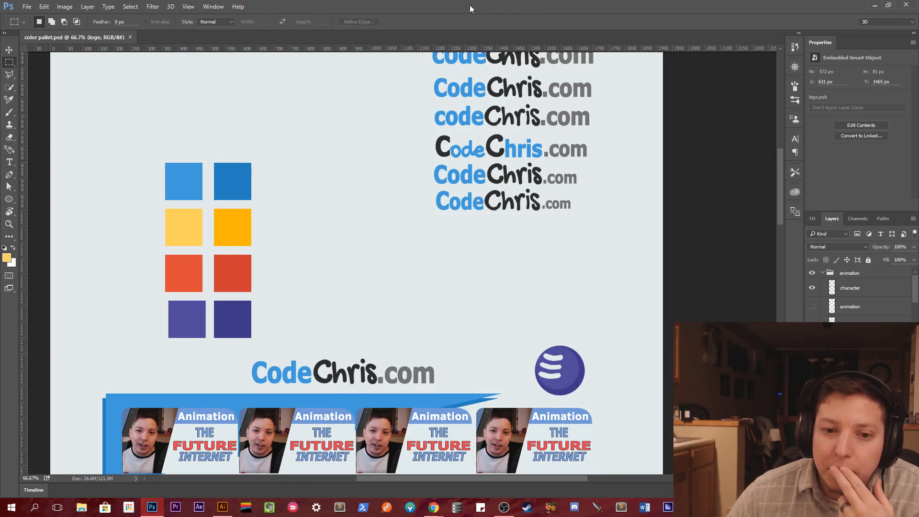
{"action": "left_click_drag", "start_coordinate": [470, 6], "coordinate": [542, 147]}
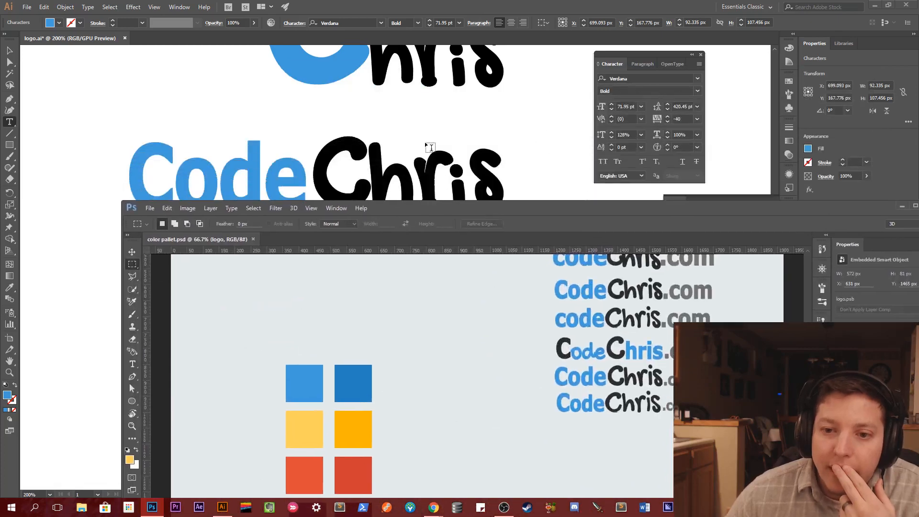
{"action": "left_click", "coordinate": [430, 147]}
{"action": "scroll", "coordinate": [429, 146], "scroll_direction": "up", "scroll_amount": 8}
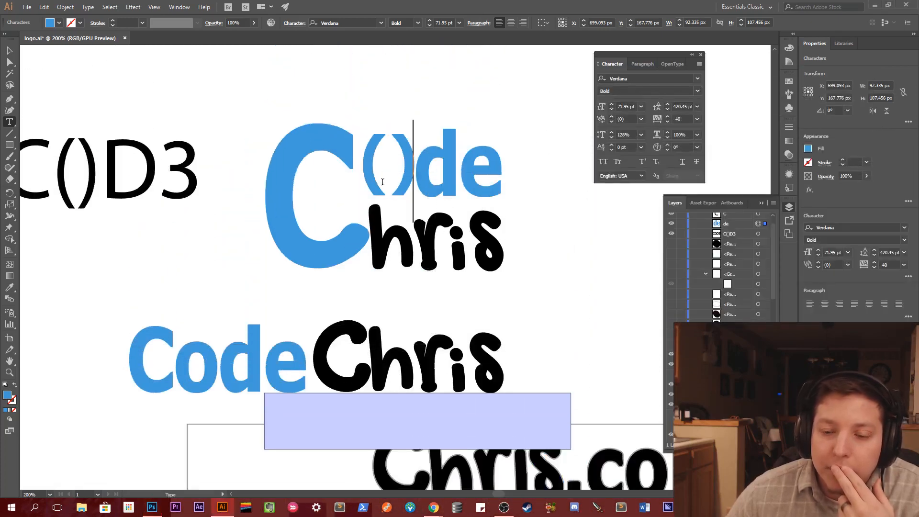
Recolor the large blue C and the "()de" lettering with a black fill, and deselect everything.
{"action": "left_click", "coordinate": [9, 50]}
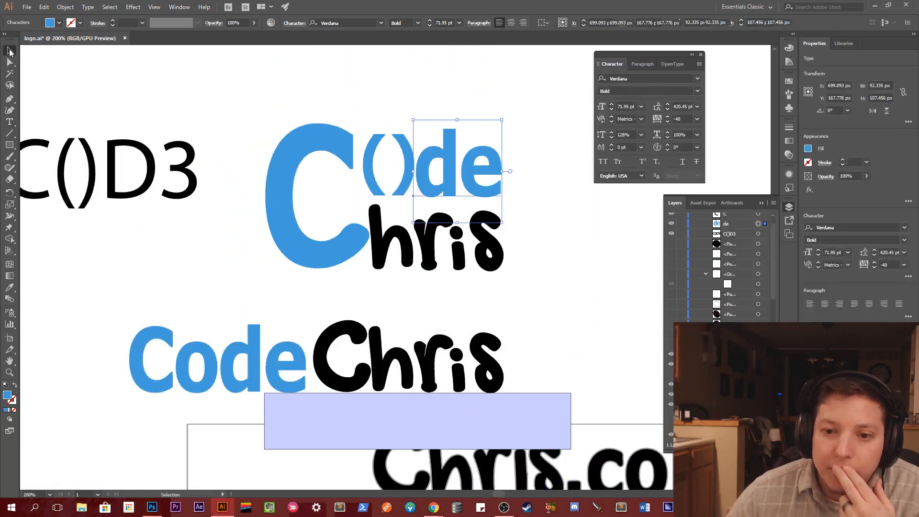
{"action": "left_click", "coordinate": [357, 164], "text": "shift"}
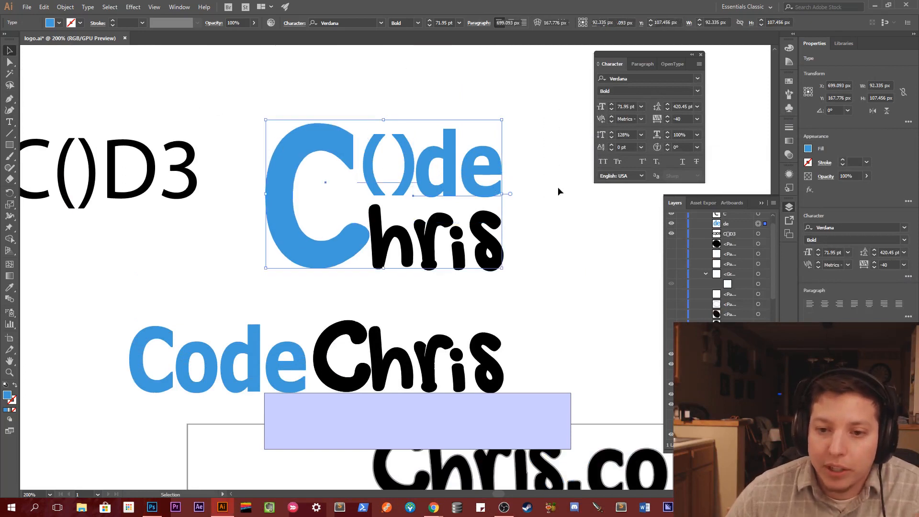
{"action": "left_click", "coordinate": [59, 22]}
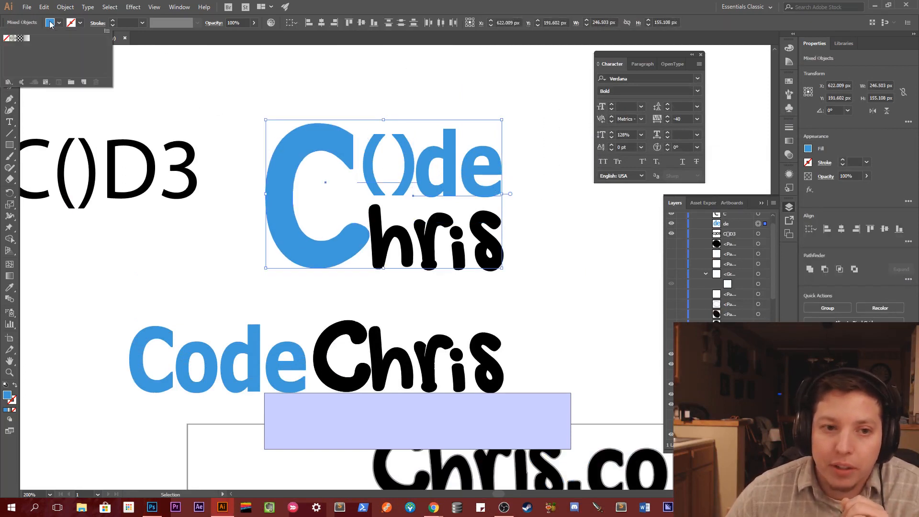
{"action": "left_click", "coordinate": [808, 150]}
{"action": "left_click", "coordinate": [809, 150]}
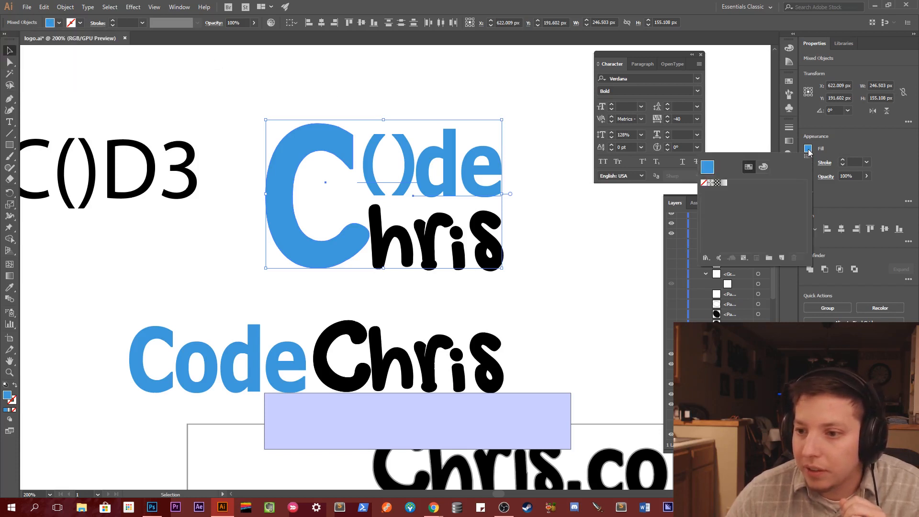
{"action": "left_click", "coordinate": [763, 166]}
{"action": "left_click", "coordinate": [710, 232]}
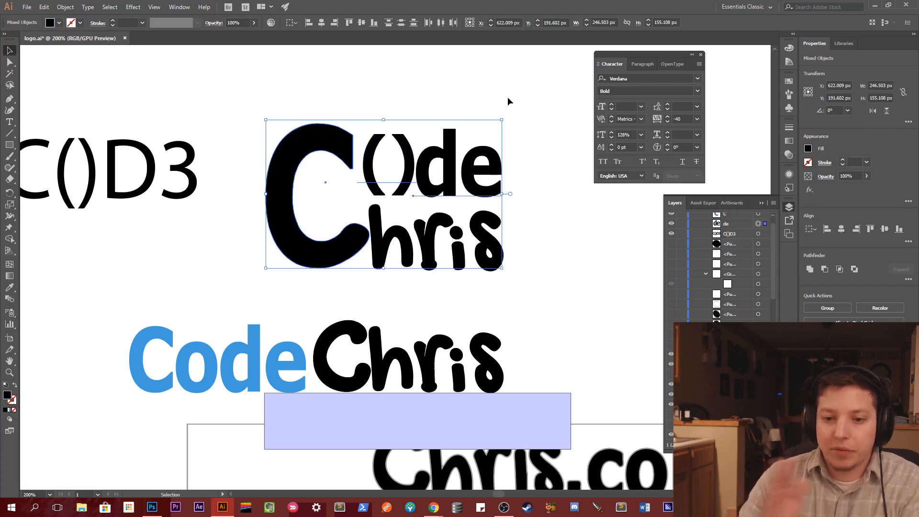
{"action": "left_click", "coordinate": [479, 102]}
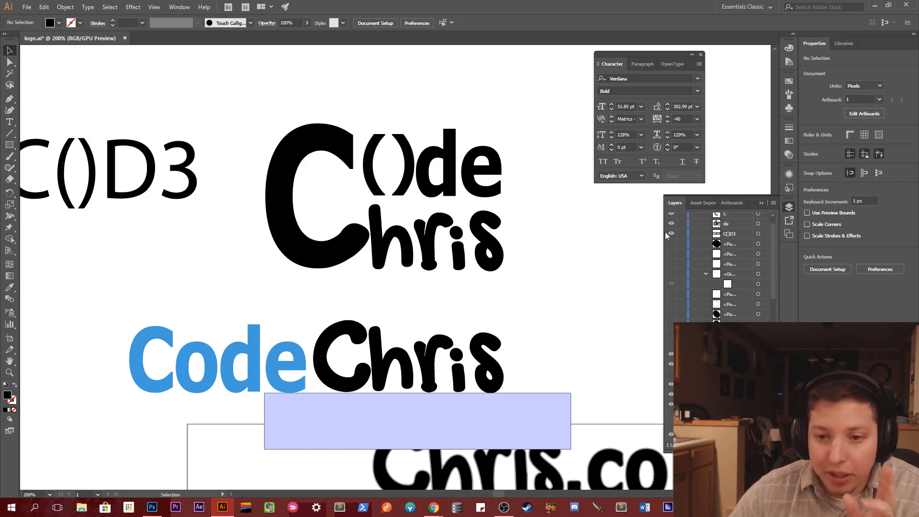
Remove the large black C from the C()de Chris lettering.
{"action": "left_click", "coordinate": [453, 181]}
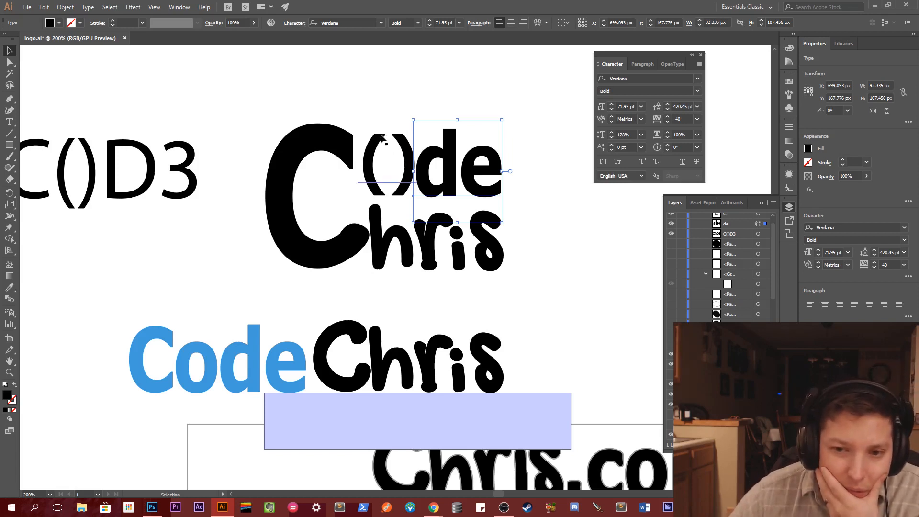
{"action": "left_click", "coordinate": [342, 146]}
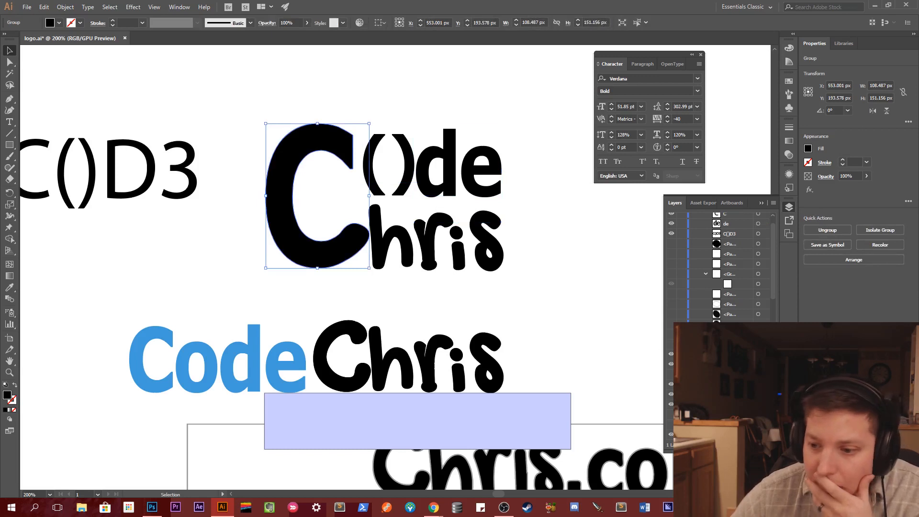
{"action": "key", "text": "Delete"}
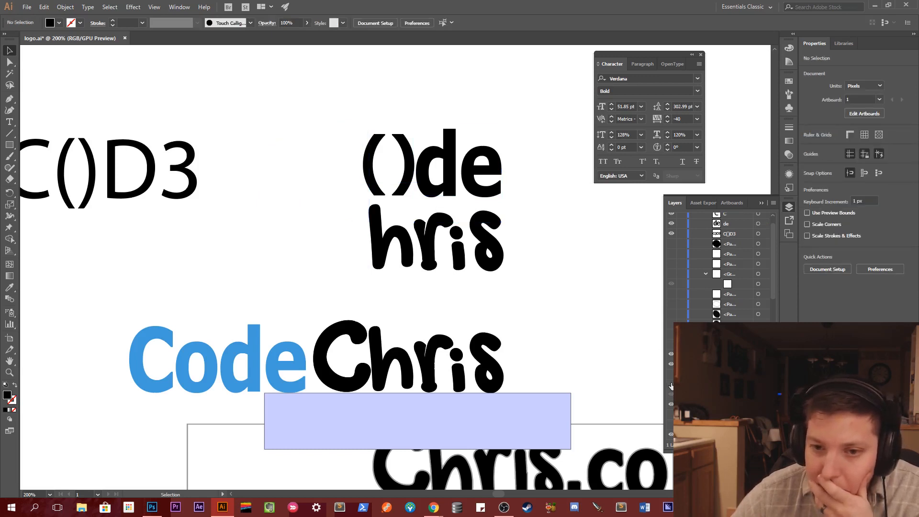
Duplicate the lower logo's black C in front of "hris" and its blue "Code" text over the black "()de" lettering.
{"action": "left_click", "coordinate": [146, 353]}
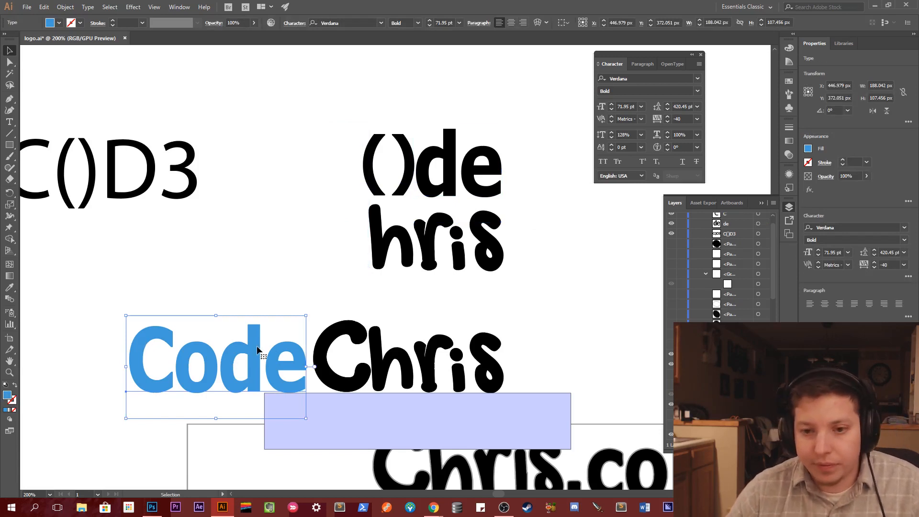
{"action": "double_click", "coordinate": [418, 170]}
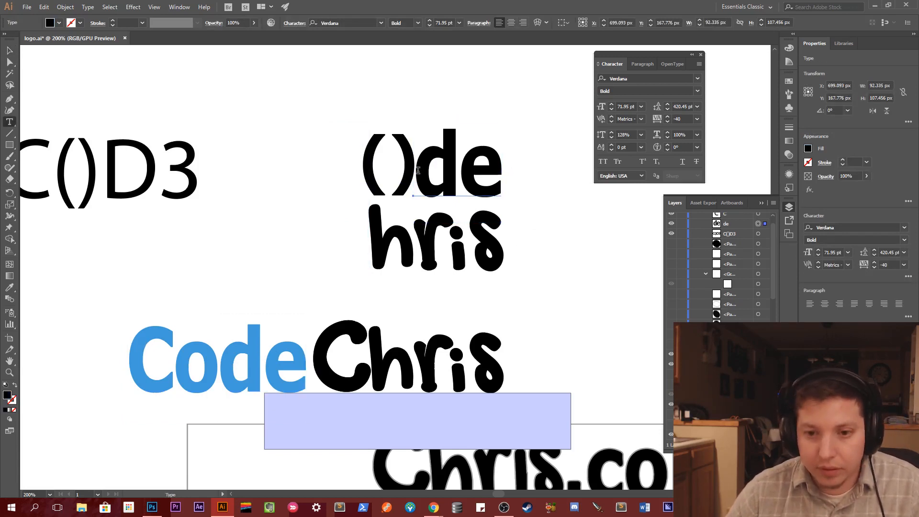
{"action": "left_click", "coordinate": [371, 168]}
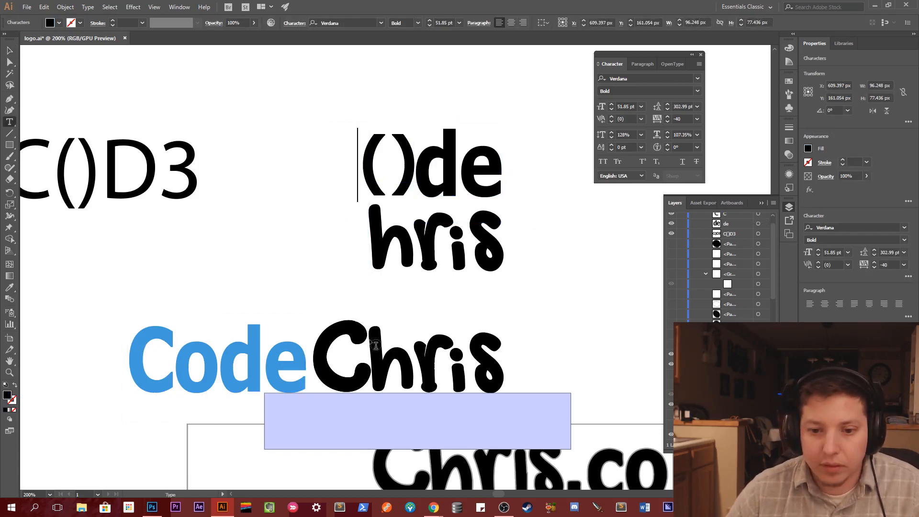
{"action": "key", "text": "Escape"}
{"action": "left_click", "coordinate": [335, 342]}
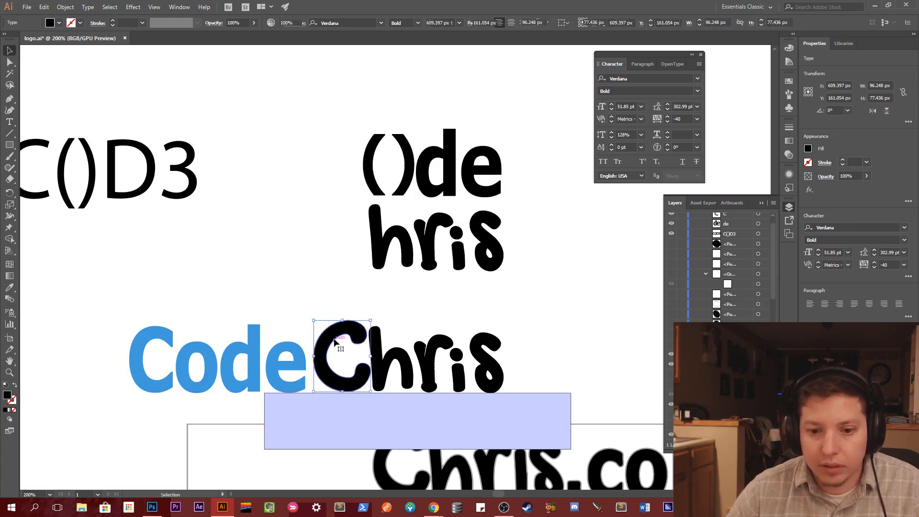
{"action": "left_click_drag", "start_coordinate": [335, 342], "coordinate": [329, 223]}
{"action": "left_click", "coordinate": [164, 335]}
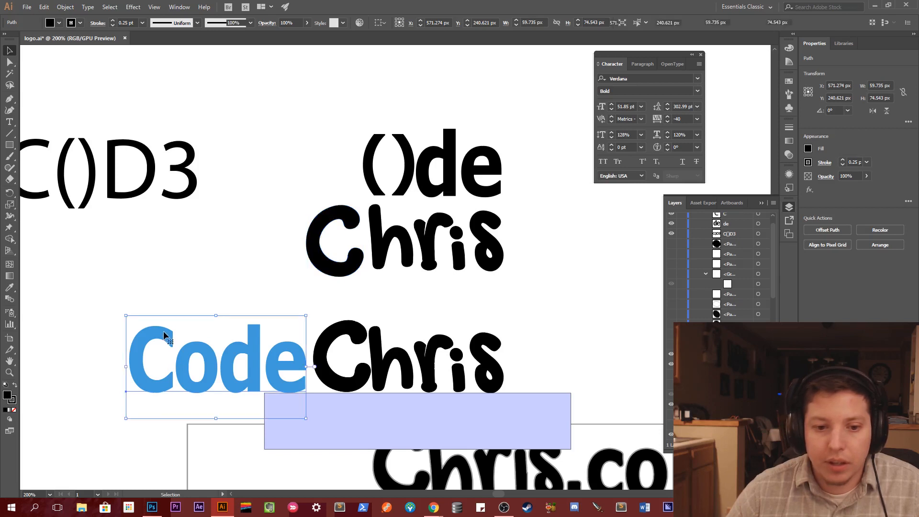
{"action": "left_click_drag", "start_coordinate": [169, 339], "coordinate": [405, 162]}
{"action": "key", "text": "t"}
{"action": "key", "text": "BackSpace"}
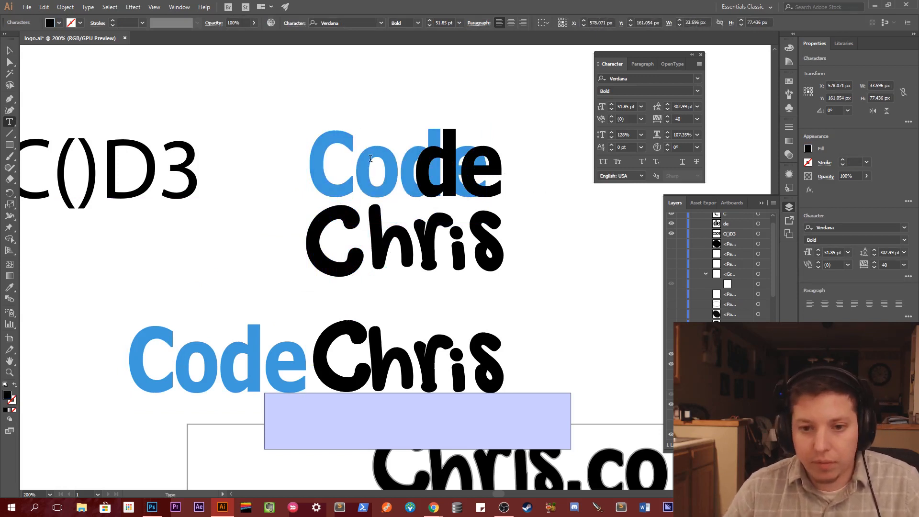
{"action": "key", "text": "Escape"}
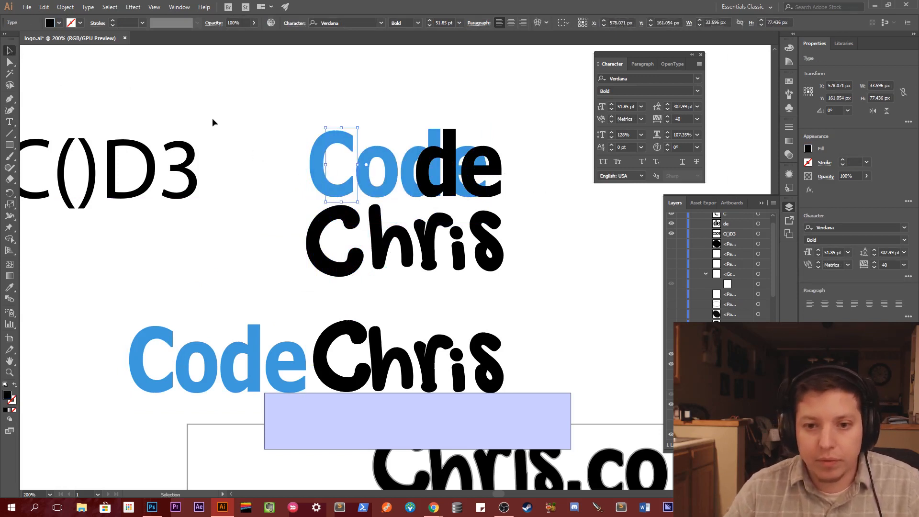
{"action": "key", "text": "a"}
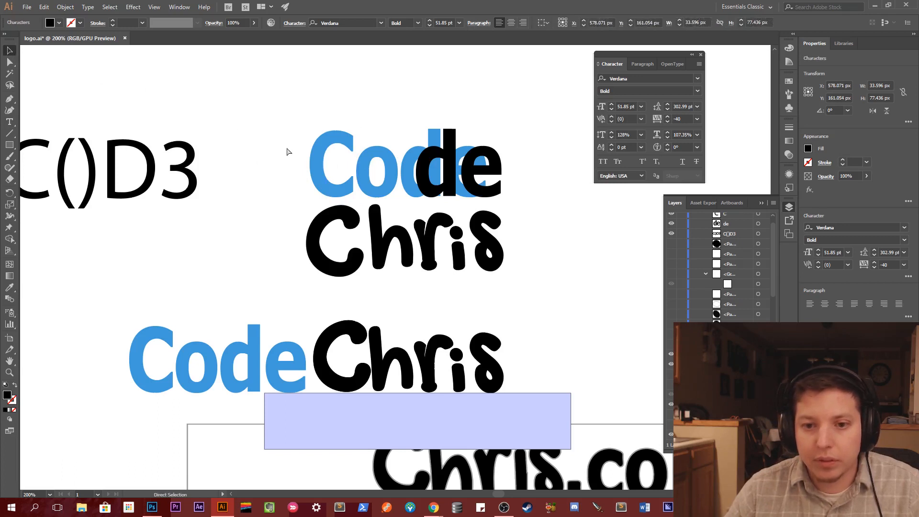
{"action": "key", "text": "ctrl+z"}
{"action": "key", "text": "ctrl+z"}
{"action": "key", "text": "ctrl+z"}
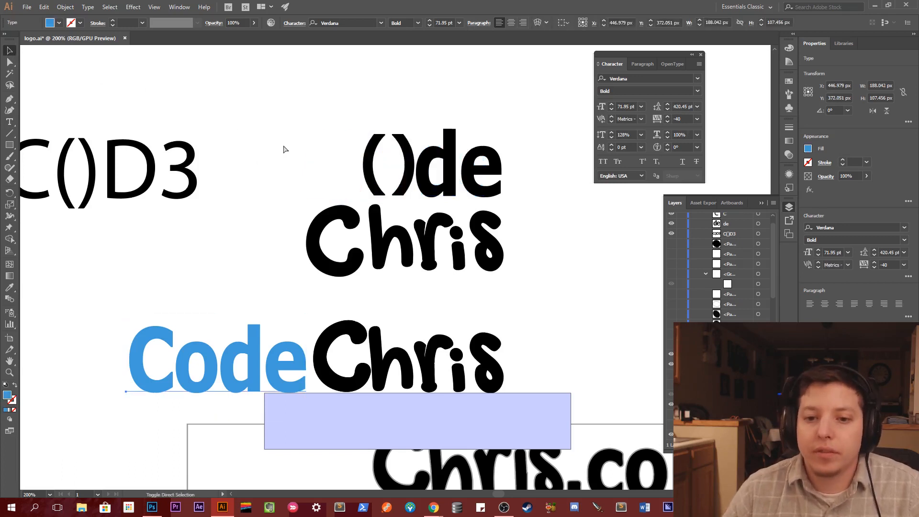
{"action": "key", "text": "ctrl+shift+z"}
Move the copied blue "Code" text clear of the lettering, reduce it to "C", and place it in front of "()de".
{"action": "left_click", "coordinate": [286, 146]}
{"action": "left_click", "coordinate": [334, 147]}
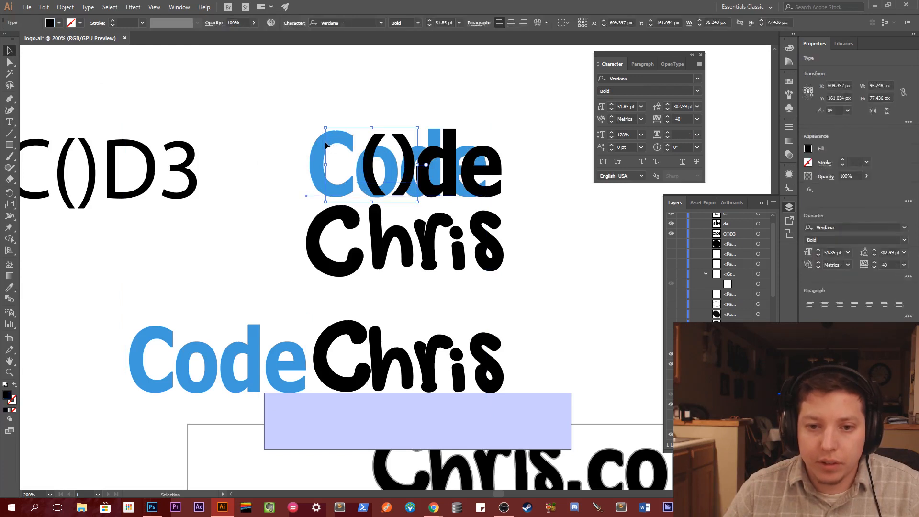
{"action": "left_click_drag", "start_coordinate": [318, 145], "coordinate": [379, 161]}
{"action": "double_click", "coordinate": [260, 161]}
{"action": "key", "text": "BackSpace"}
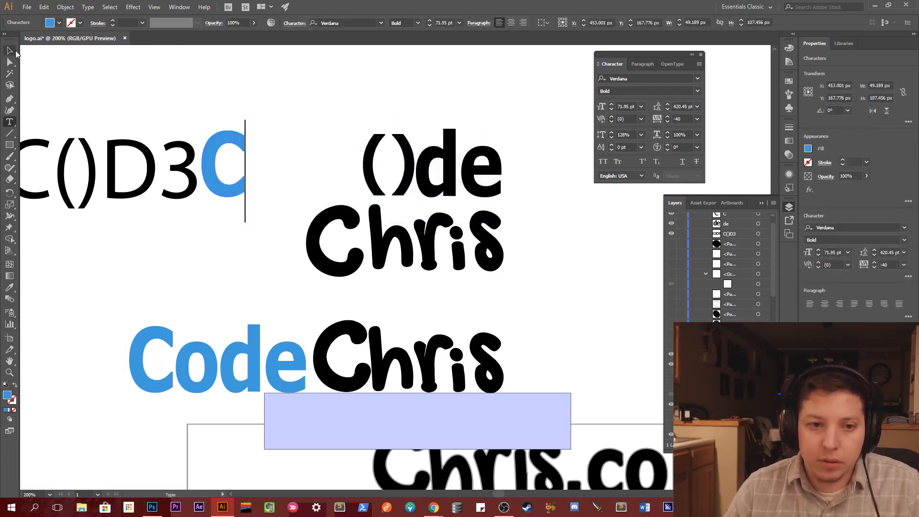
{"action": "left_click", "coordinate": [10, 51]}
{"action": "left_click_drag", "start_coordinate": [235, 137], "coordinate": [340, 137]}
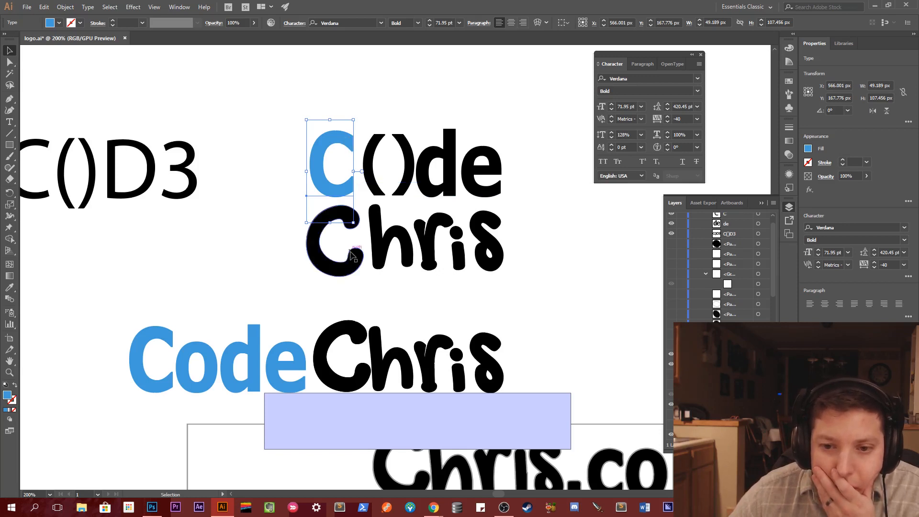
Shorten the black C of the upper "Chris" to about 69 px high, keeping its top edge in place.
{"action": "left_click", "coordinate": [355, 269]}
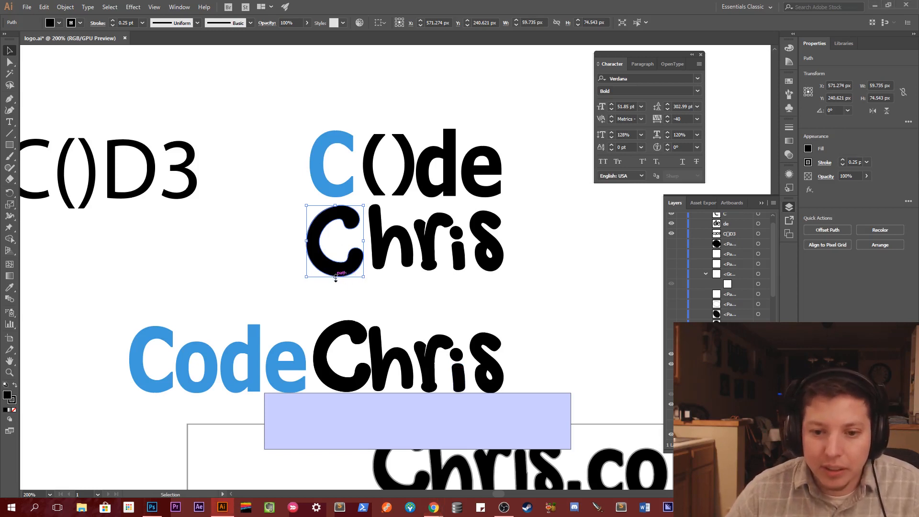
{"action": "left_click_drag", "start_coordinate": [335, 276], "coordinate": [335, 271]}
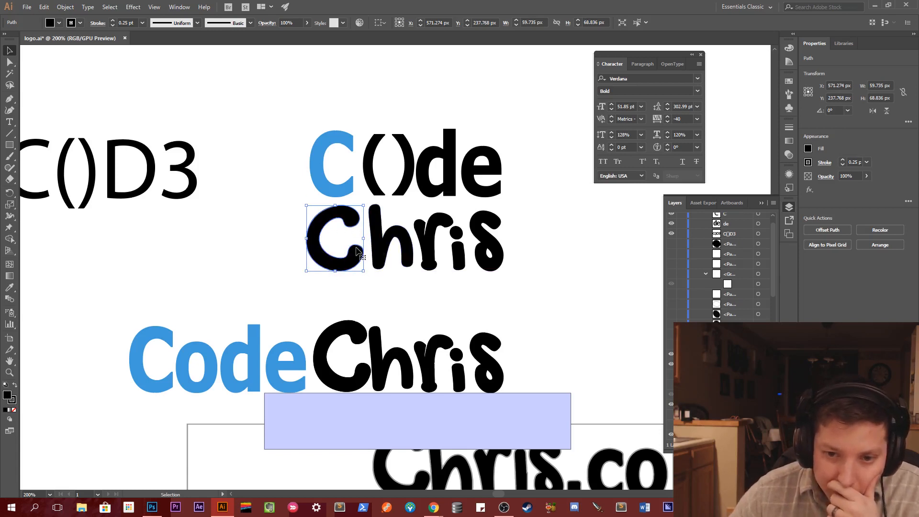
Narrow the black C of the upper "Chris" to about 55 px and compare the lettering with the CodeChris.com variants in Photoshop.
{"action": "left_click_drag", "start_coordinate": [306, 238], "coordinate": [311, 238]}
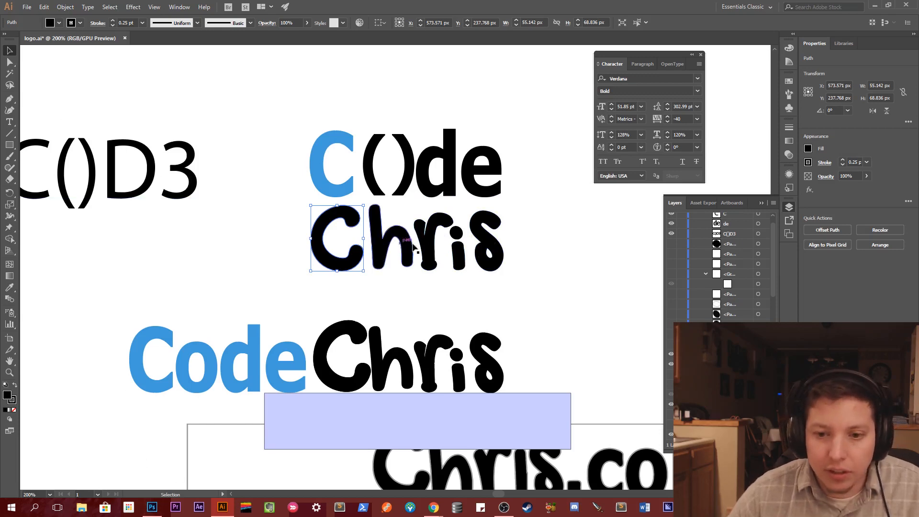
{"action": "left_click", "coordinate": [158, 510]}
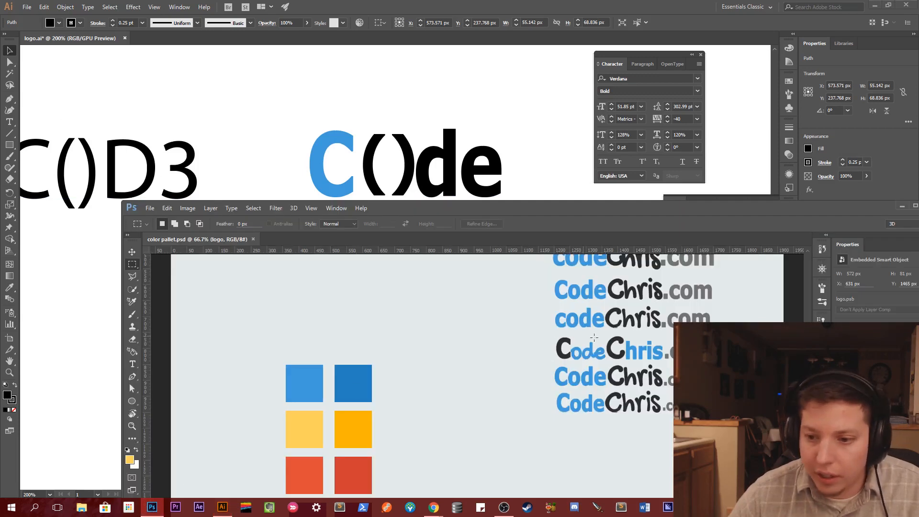
{"action": "scroll", "coordinate": [628, 293], "scroll_direction": "up", "scroll_amount": 1}
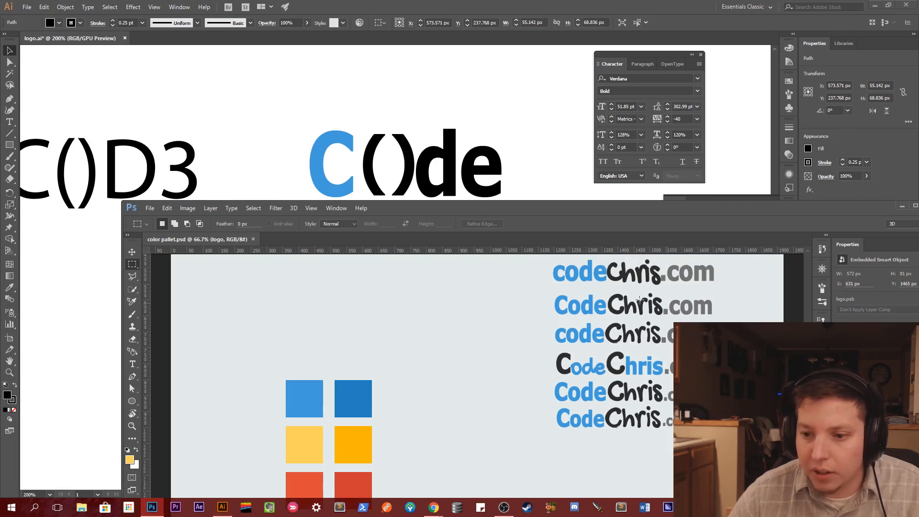
{"action": "scroll", "coordinate": [640, 300], "scroll_direction": "up", "scroll_amount": 2}
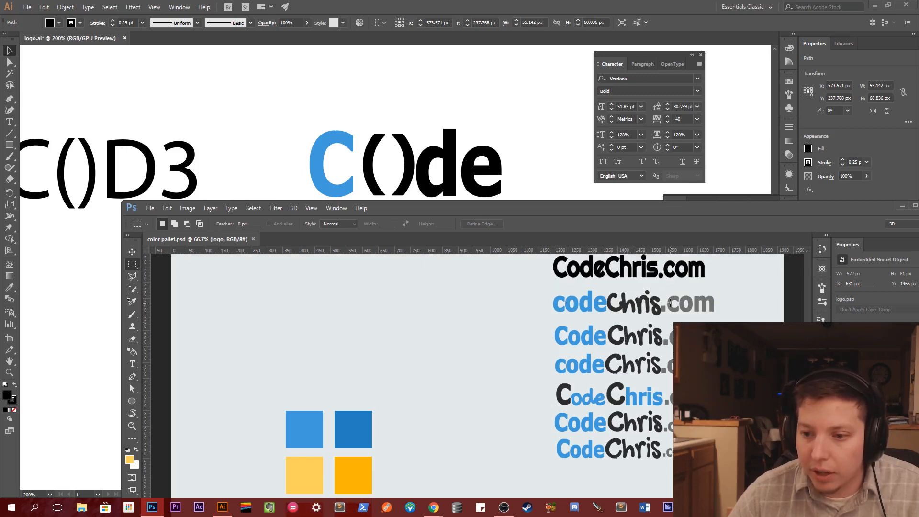
{"action": "left_click_drag", "start_coordinate": [603, 216], "coordinate": [390, 299]}
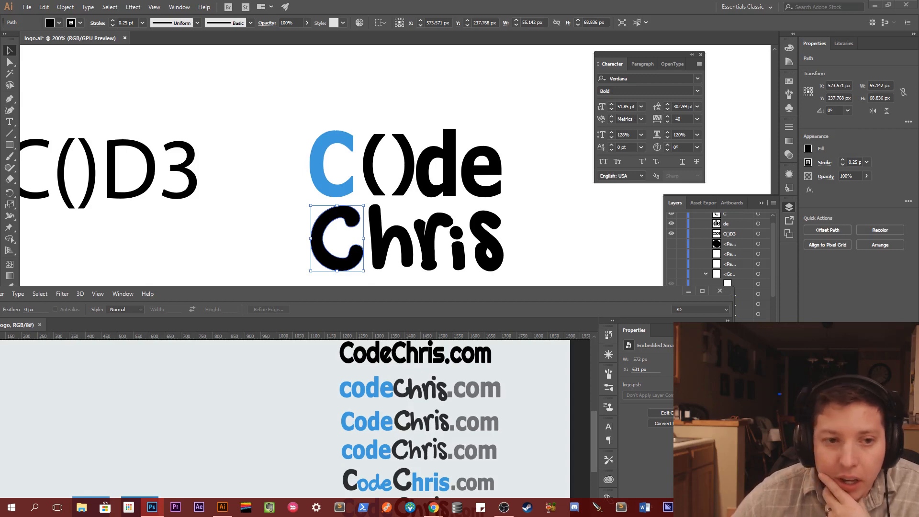
Add a black "<" in Verdana Bold, enlarge it to about 124 pt, and place it before the stacked C()de Chris lettering.
{"action": "left_click", "coordinate": [9, 122]}
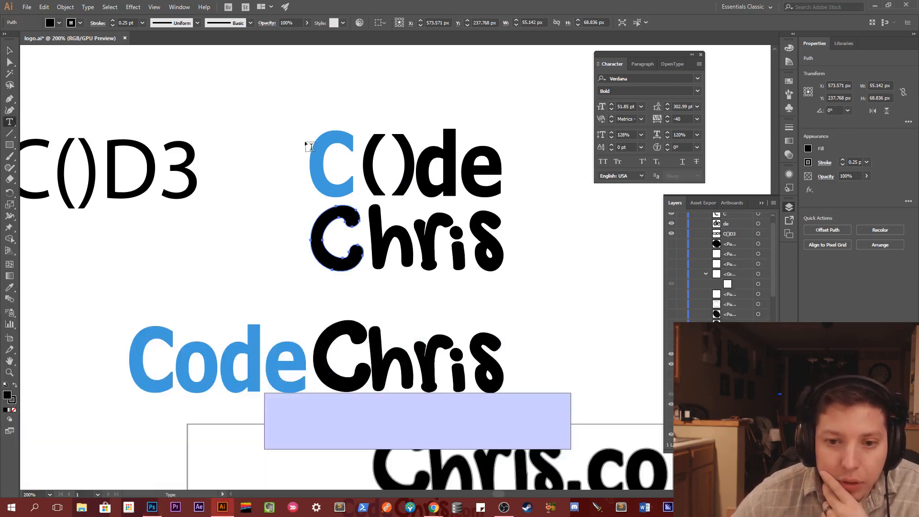
{"action": "left_click", "coordinate": [292, 191]}
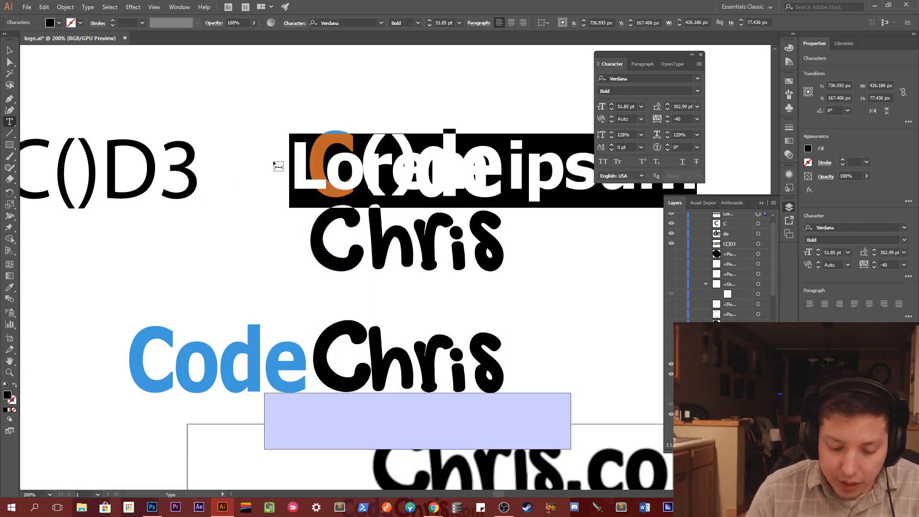
{"action": "type", "text": "<"}
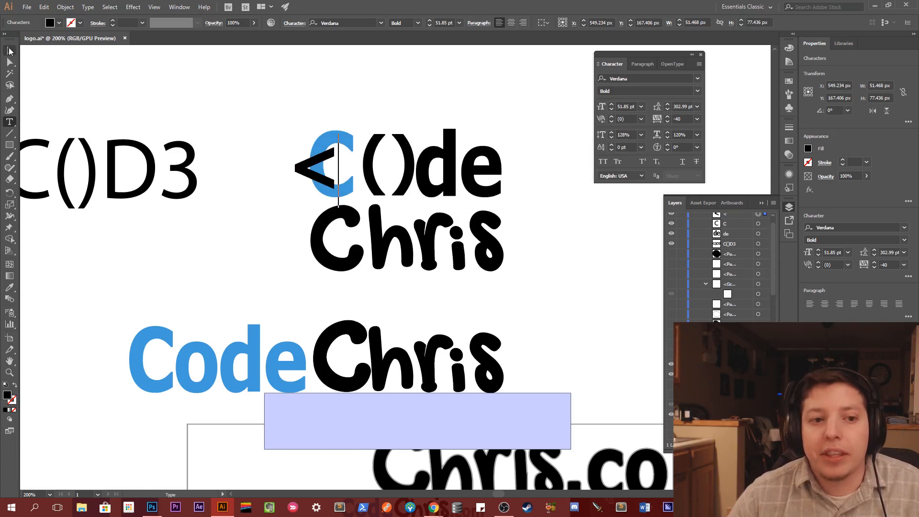
{"action": "left_click", "coordinate": [9, 50]}
{"action": "left_click_drag", "start_coordinate": [339, 209], "coordinate": [365, 248]}
{"action": "left_click_drag", "start_coordinate": [307, 186], "coordinate": [229, 173]}
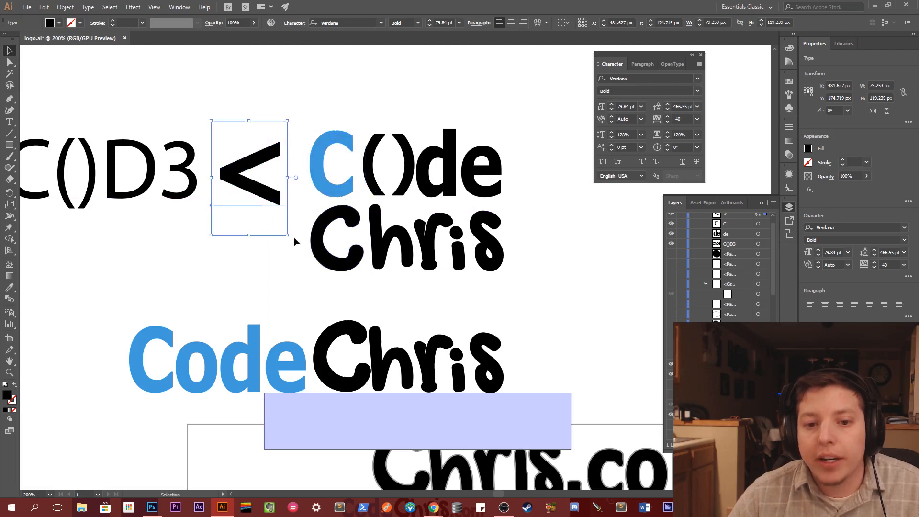
{"action": "left_click_drag", "start_coordinate": [288, 235], "coordinate": [329, 299]}
{"action": "left_click_drag", "start_coordinate": [266, 225], "coordinate": [245, 225]}
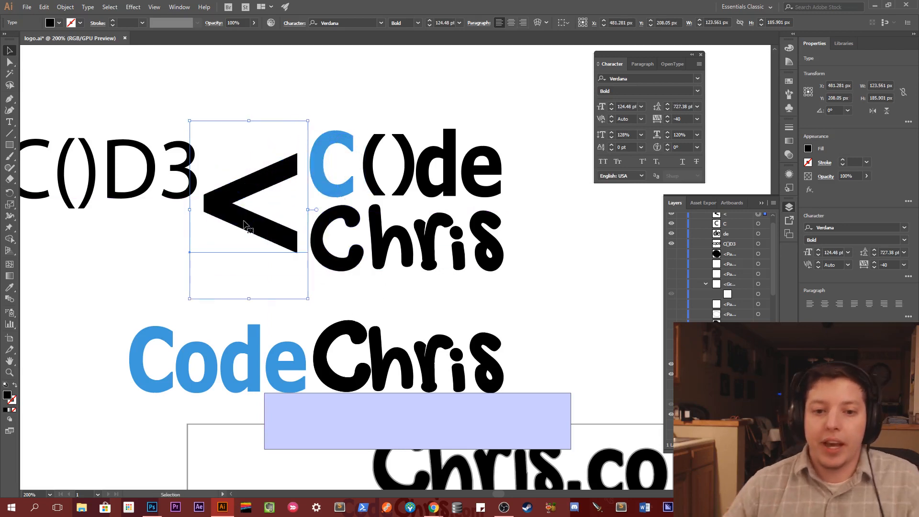
Duplicate the "<" to the other side of the stacked lettering and change the copy's text to ">".
{"action": "left_click_drag", "start_coordinate": [245, 225], "coordinate": [560, 221]}
{"action": "double_click", "coordinate": [561, 221]}
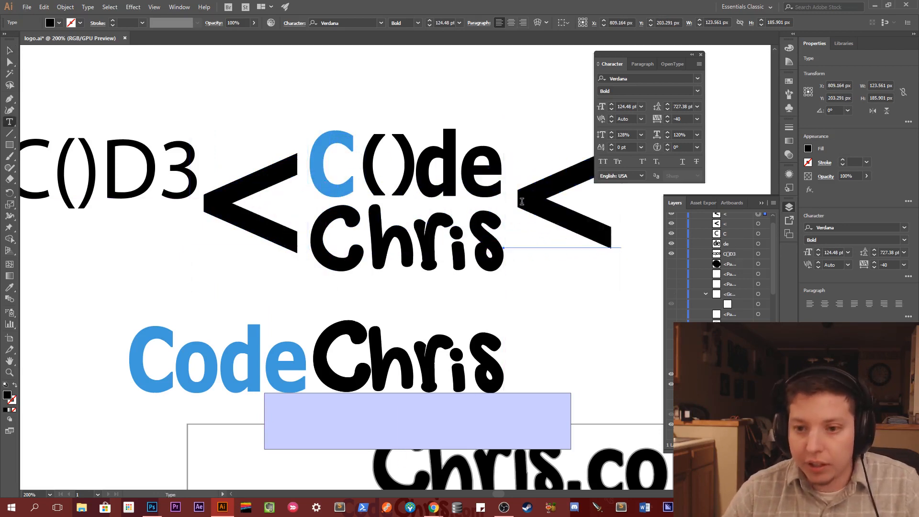
{"action": "key", "text": "ctrl+a"}
{"action": "type", "text": ">"}
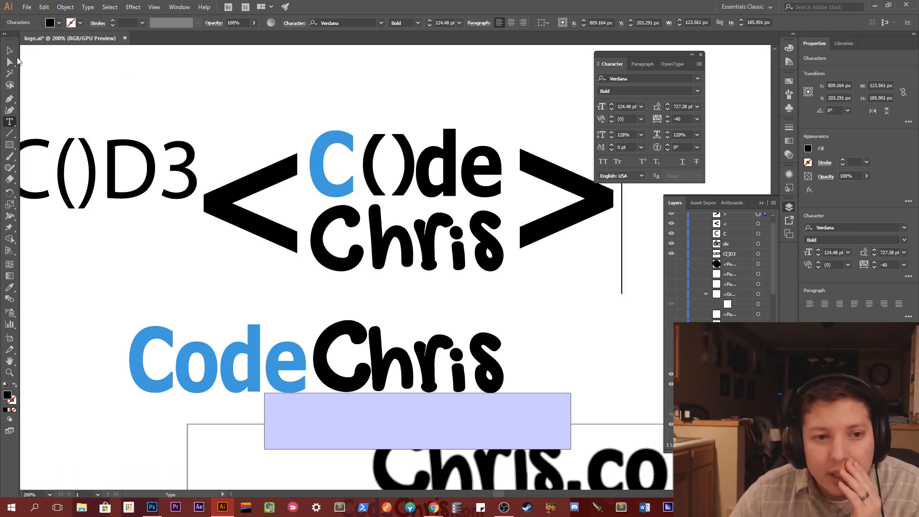
{"action": "key", "text": "Escape"}
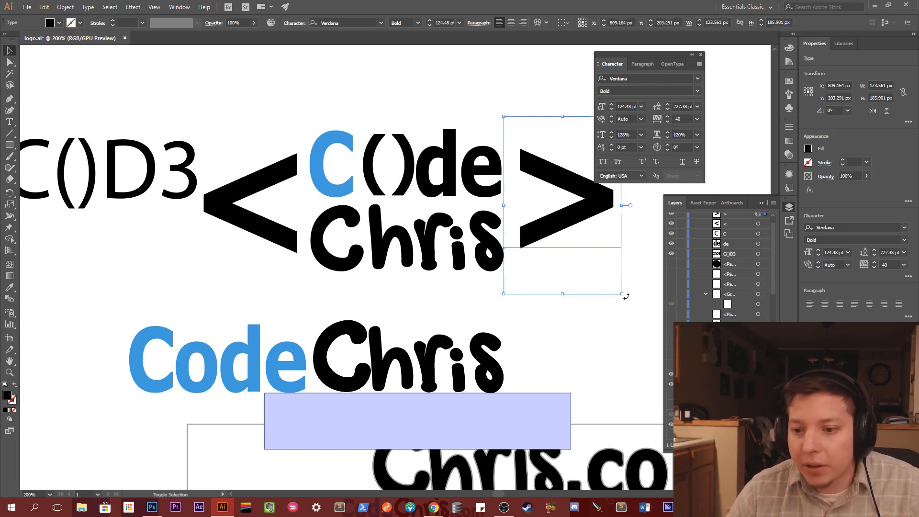
Reduce both angle brackets to about 67 pt and align them at mid-height on either side of the stacked lettering.
{"action": "left_click_drag", "start_coordinate": [621, 294], "coordinate": [567, 212]}
{"action": "left_click_drag", "start_coordinate": [537, 168], "coordinate": [544, 213]}
{"action": "left_click", "coordinate": [248, 180]}
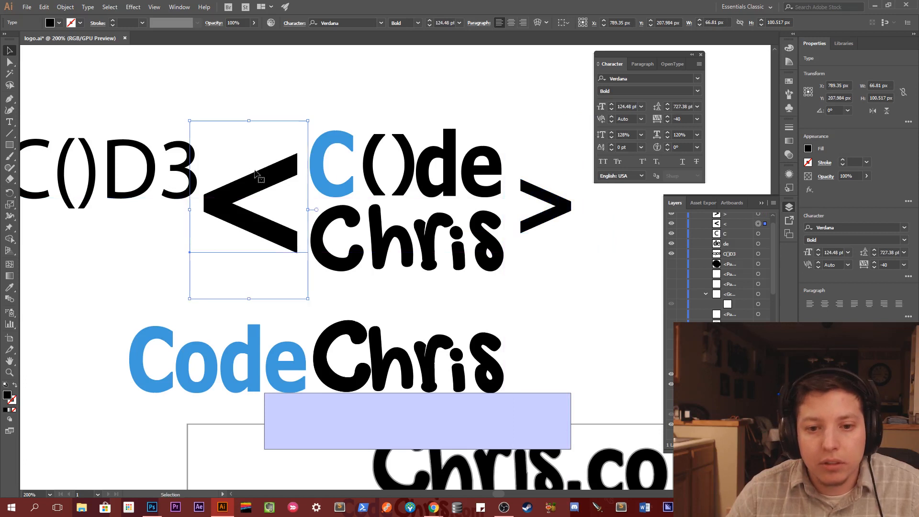
{"action": "left_click_drag", "start_coordinate": [190, 120], "coordinate": [244, 186]}
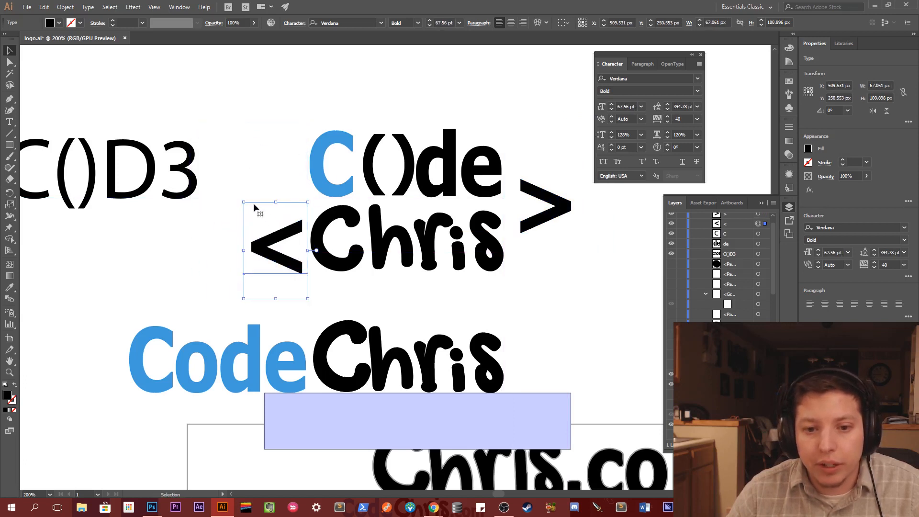
{"action": "left_click_drag", "start_coordinate": [290, 232], "coordinate": [286, 192]}
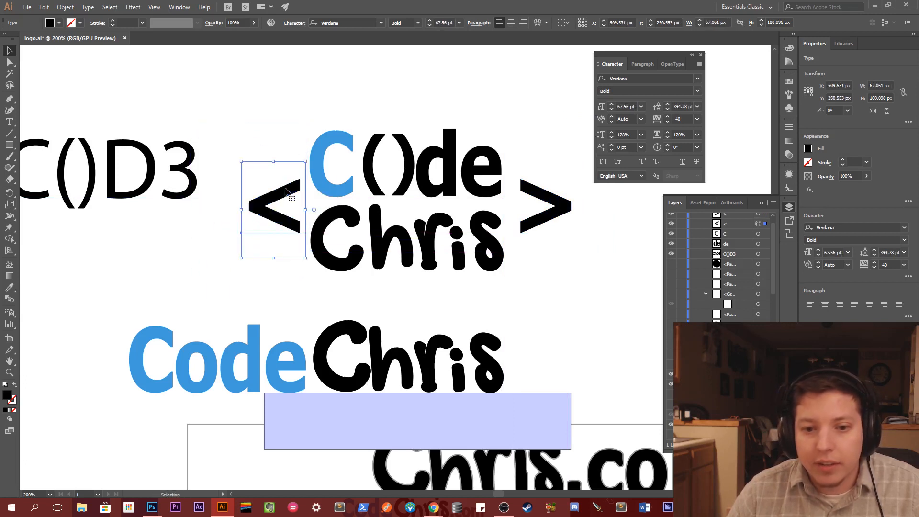
{"action": "left_click", "coordinate": [251, 105]}
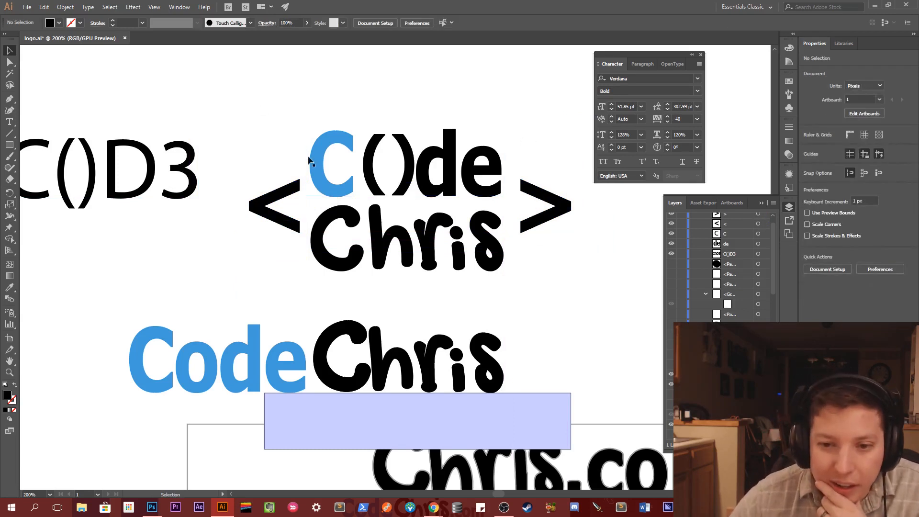
Shrink the "()" of the stacked lettering to about 82 by 54 px and nudge it 6 px toward the blue C.
{"action": "left_click", "coordinate": [411, 166]}
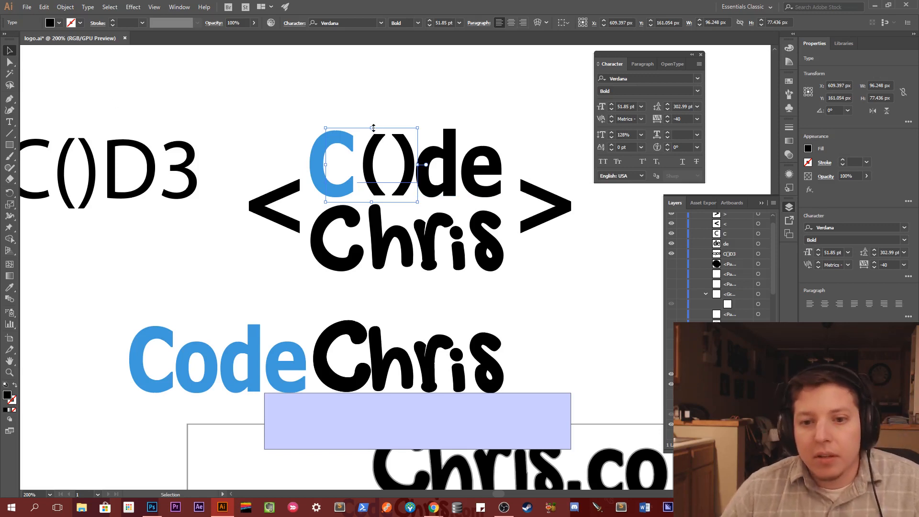
{"action": "left_click_drag", "start_coordinate": [374, 127], "coordinate": [373, 143]}
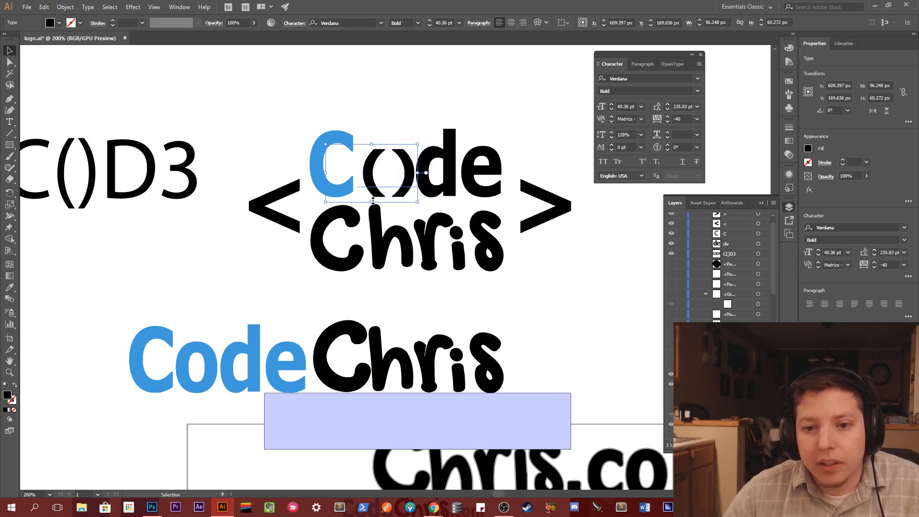
{"action": "mouse_move", "coordinate": [373, 201]}
{"action": "left_mouse_down"}
{"action": "mouse_move", "coordinate": [373, 187]}
{"action": "mouse_move", "coordinate": [373, 195]}
{"action": "left_mouse_up"}
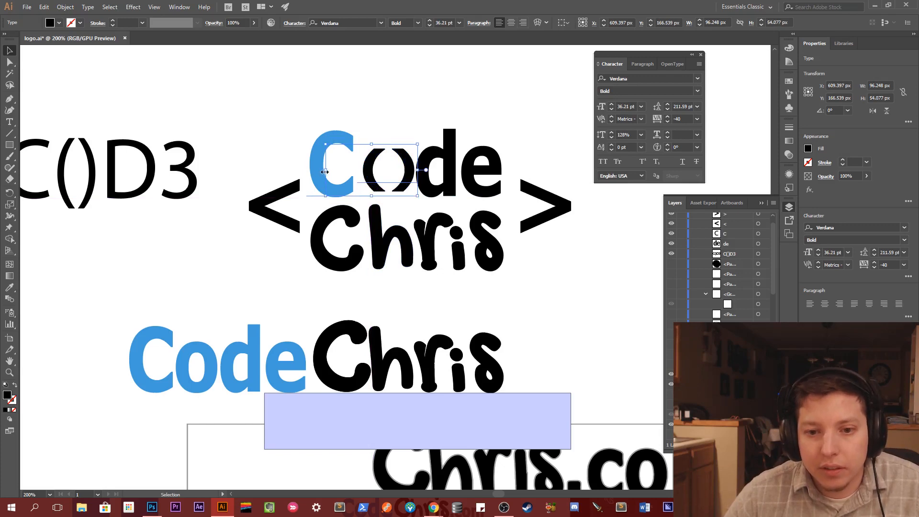
{"action": "left_click_drag", "start_coordinate": [325, 171], "coordinate": [339, 170]}
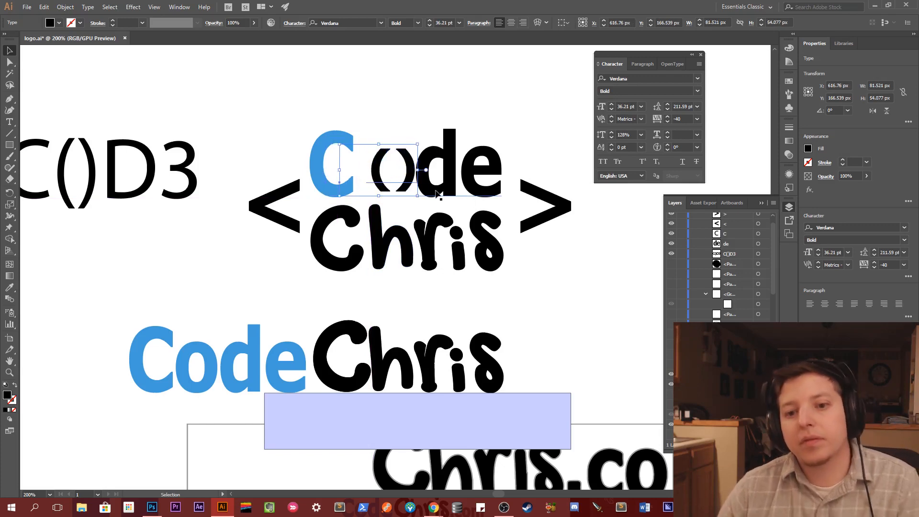
{"action": "key", "text": "Left"}
{"action": "key", "text": "Left"}
{"action": "key", "text": "Left"}
{"action": "key", "text": "Left"}
{"action": "key", "text": "Left"}
{"action": "key", "text": "Left"}
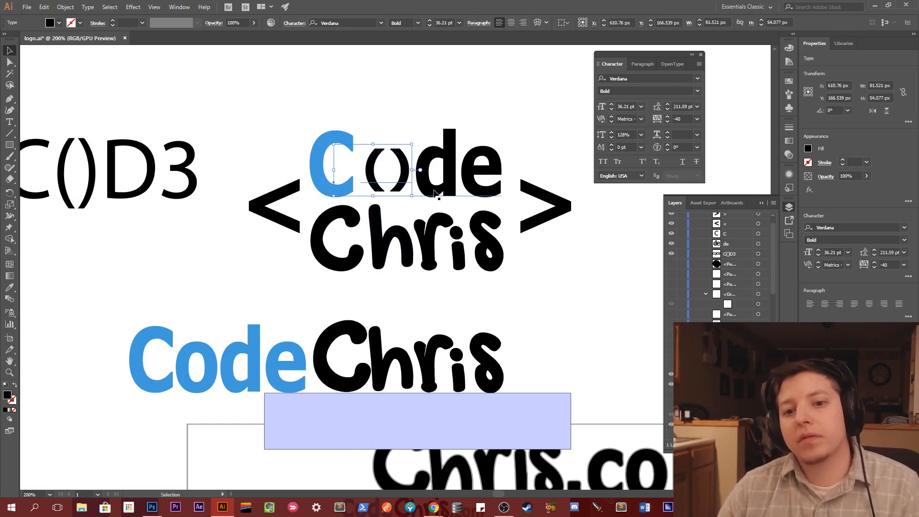
Extend the "()" downward and trim its top edge, making its text frame about 57.5 px high.
{"action": "left_click", "coordinate": [317, 171]}
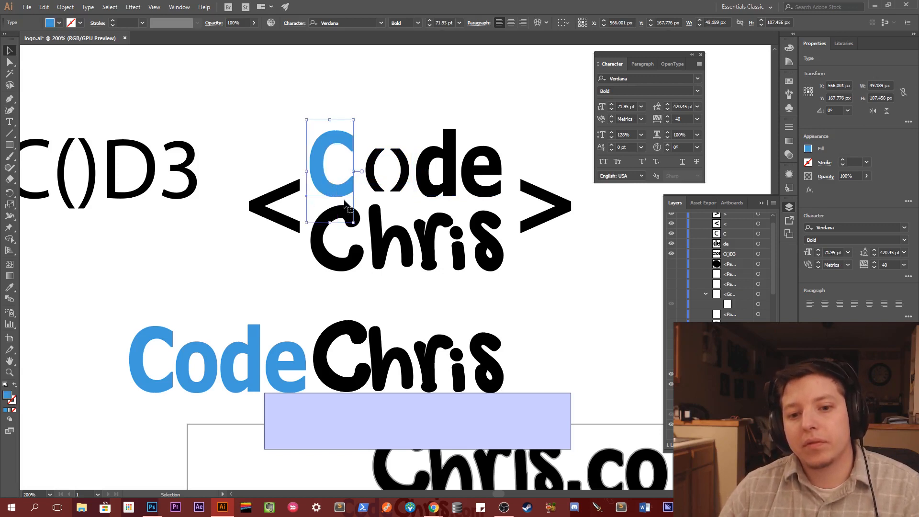
{"action": "left_click", "coordinate": [403, 190]}
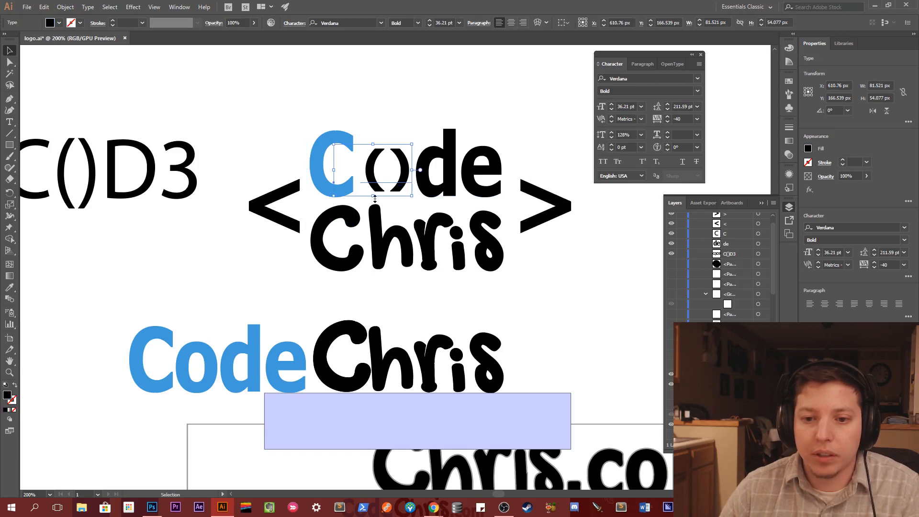
{"action": "left_click_drag", "start_coordinate": [375, 197], "coordinate": [376, 202]}
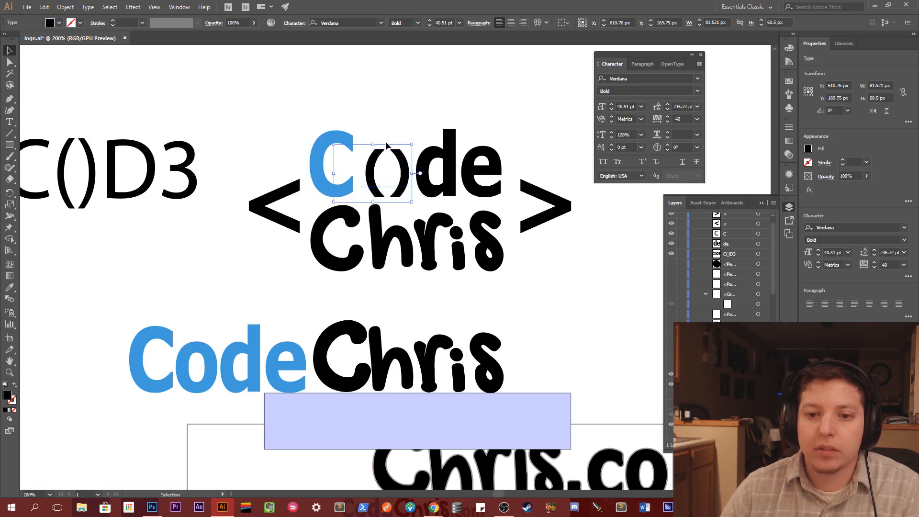
{"action": "left_click_drag", "start_coordinate": [375, 145], "coordinate": [375, 147]}
{"action": "left_click", "coordinate": [380, 128]}
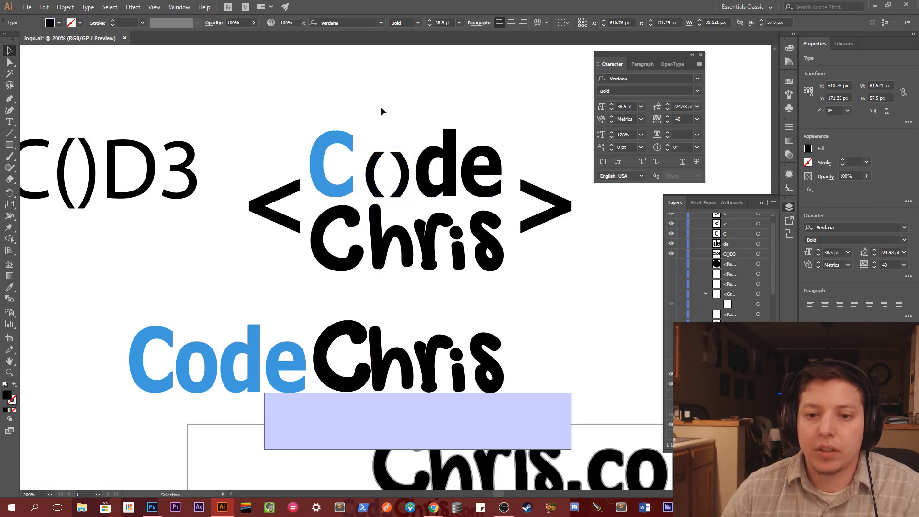
Nudge the blue C of the stacked lettering down 3 px.
{"action": "left_click", "coordinate": [334, 142]}
{"action": "key", "text": "Down"}
{"action": "key", "text": "Down"}
{"action": "key", "text": "Down"}
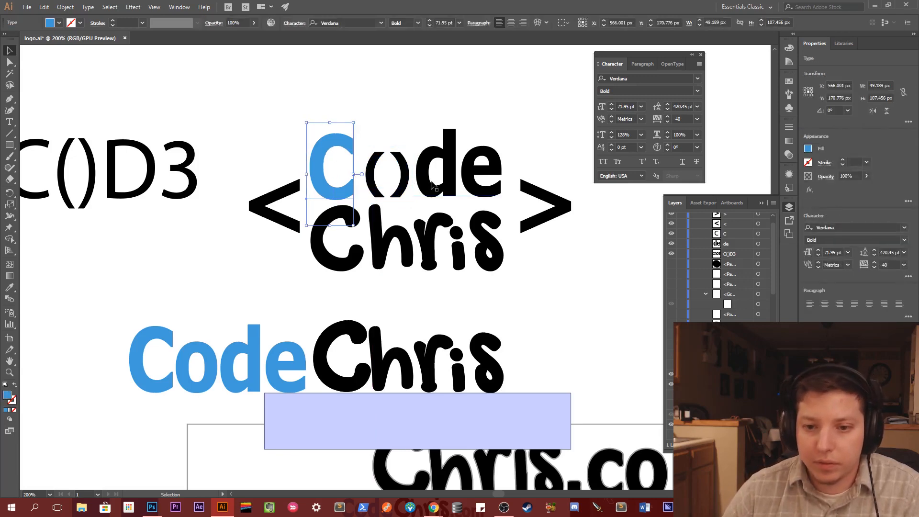
{"action": "left_click", "coordinate": [453, 121]}
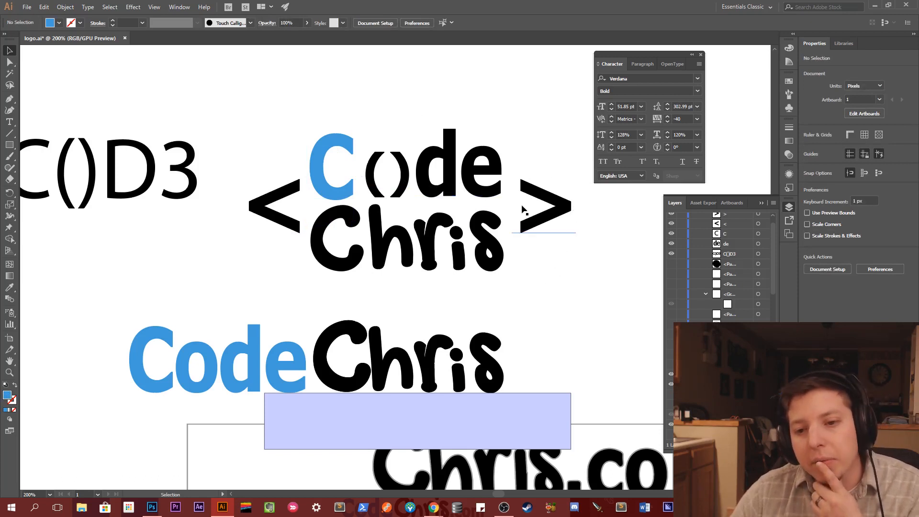
Hide the "<" and ">" text objects around the stacked lettering.
{"action": "left_click", "coordinate": [538, 202]}
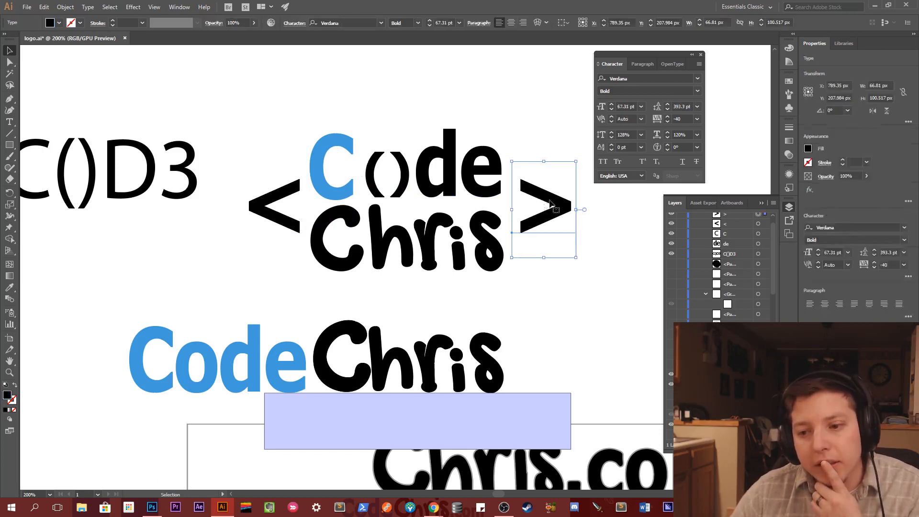
{"action": "left_click", "coordinate": [283, 192], "text": "shift"}
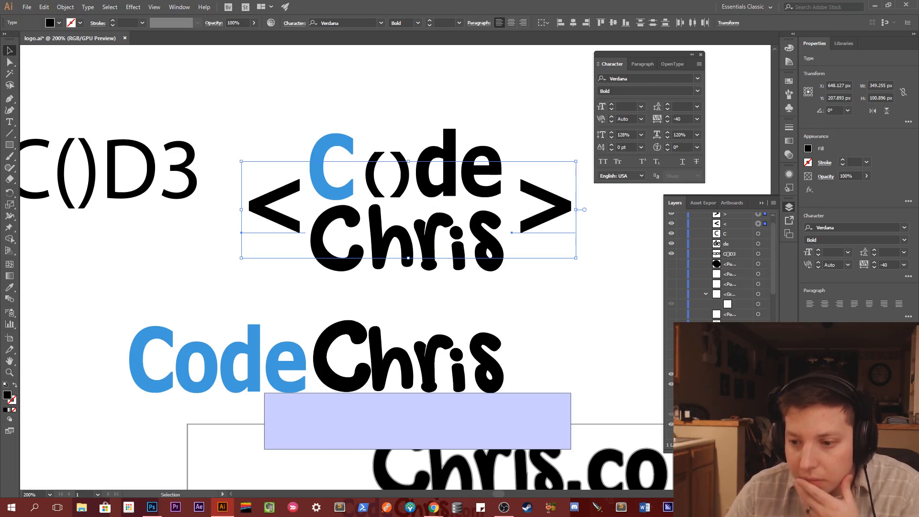
{"action": "left_click", "coordinate": [672, 223]}
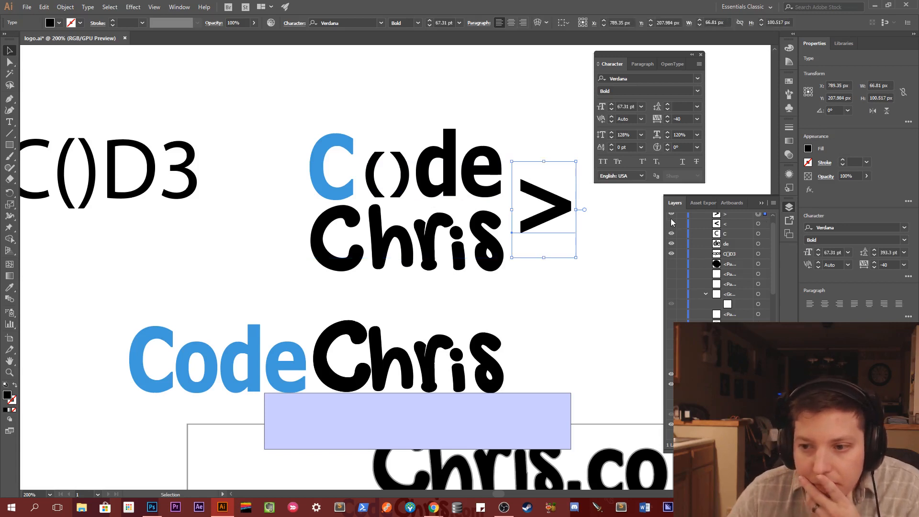
{"action": "scroll", "coordinate": [672, 223], "scroll_direction": "up", "scroll_amount": 1}
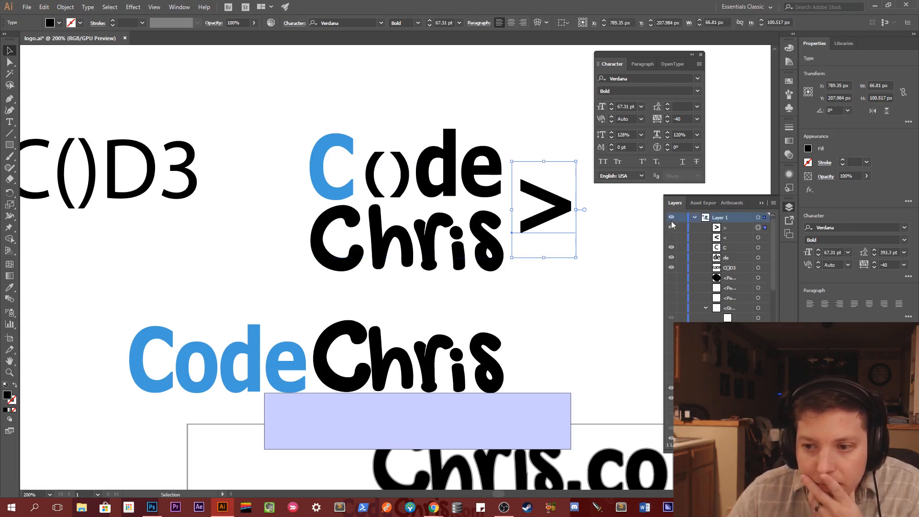
{"action": "left_click", "coordinate": [671, 218]}
{"action": "left_click", "coordinate": [671, 218]}
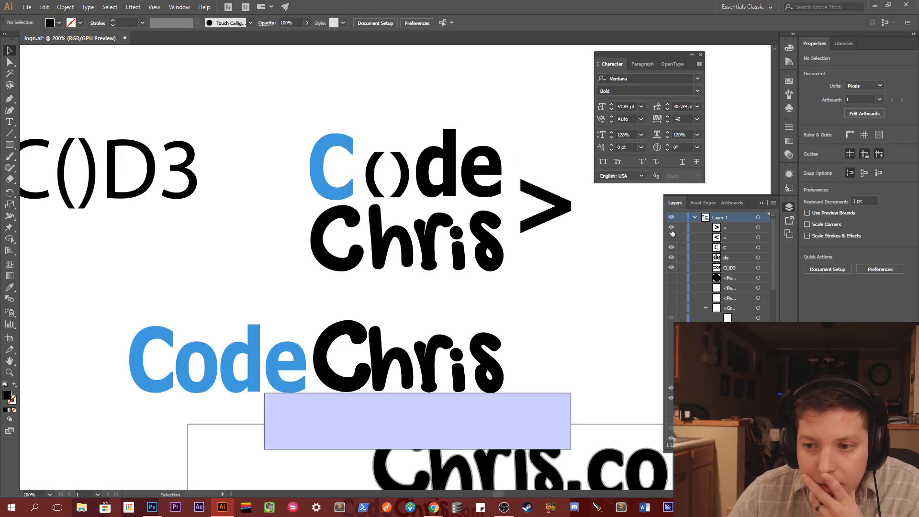
{"action": "left_click", "coordinate": [672, 227]}
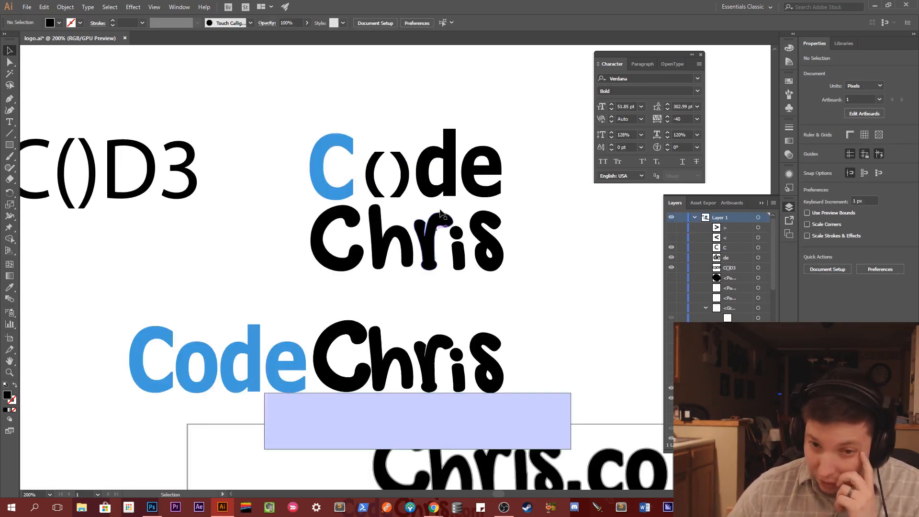
Fill the C and "()" of the stacked lettering with black (000000).
{"action": "left_click", "coordinate": [339, 196]}
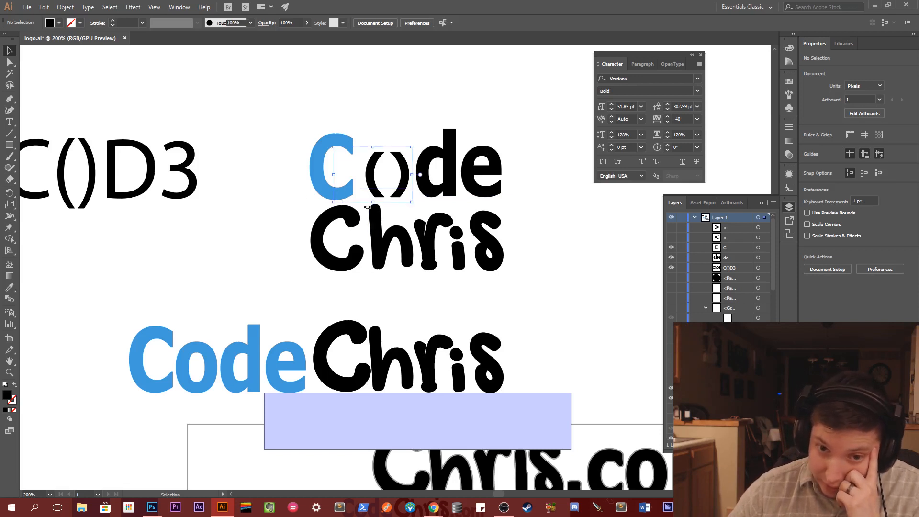
{"action": "left_click_drag", "start_coordinate": [282, 120], "coordinate": [340, 166]}
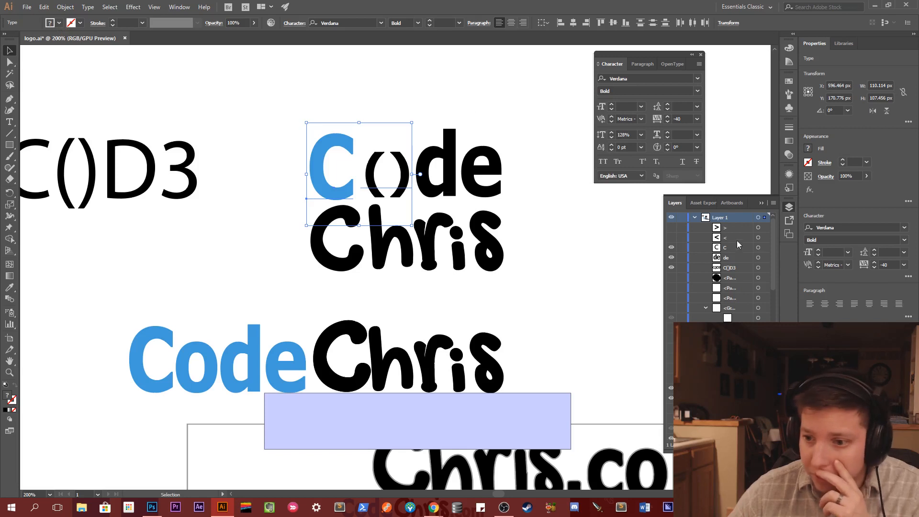
{"action": "left_click", "coordinate": [809, 149]}
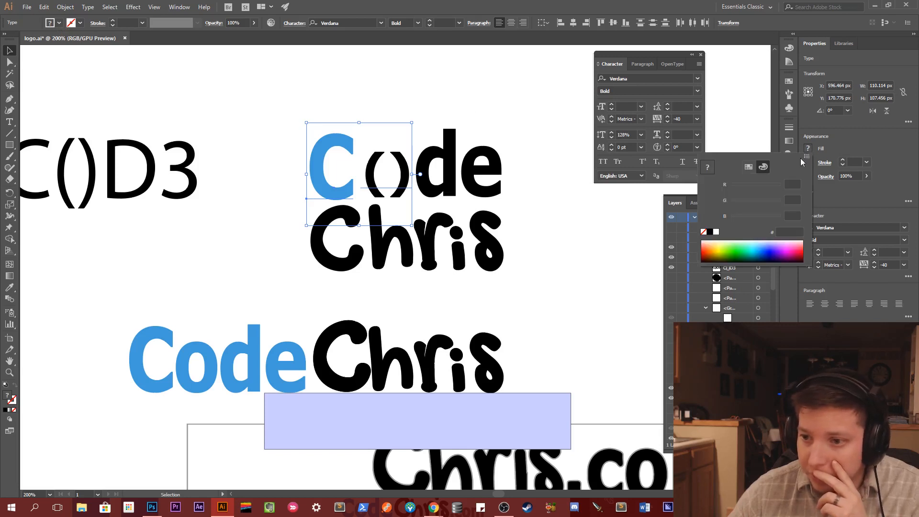
{"action": "left_click", "coordinate": [710, 232]}
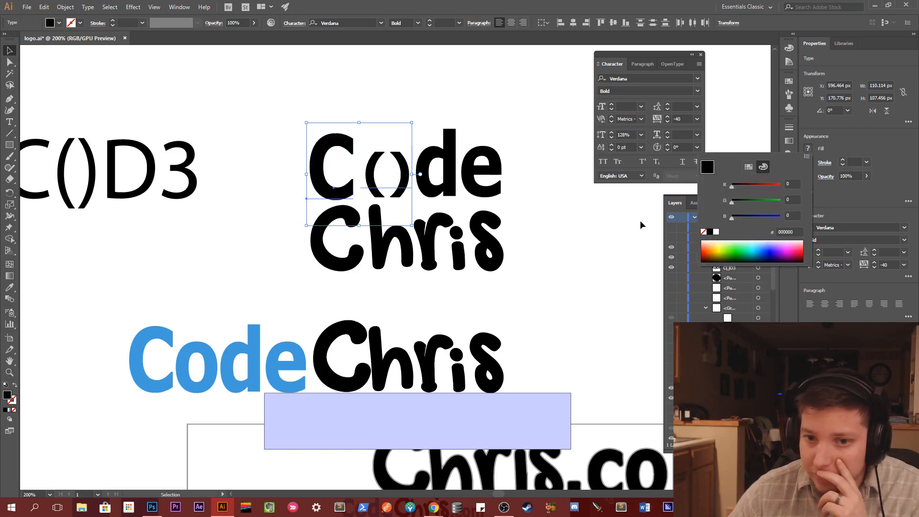
{"action": "left_click", "coordinate": [483, 115]}
Show the hidden "<" and ">" text objects around the stacked lettering.
{"action": "left_click", "coordinate": [405, 163]}
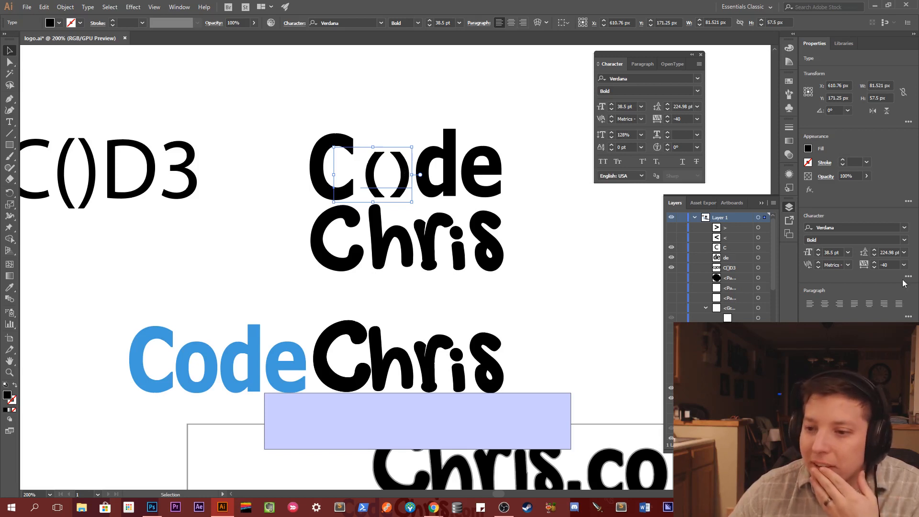
{"action": "left_click", "coordinate": [671, 238]}
{"action": "left_click", "coordinate": [672, 228]}
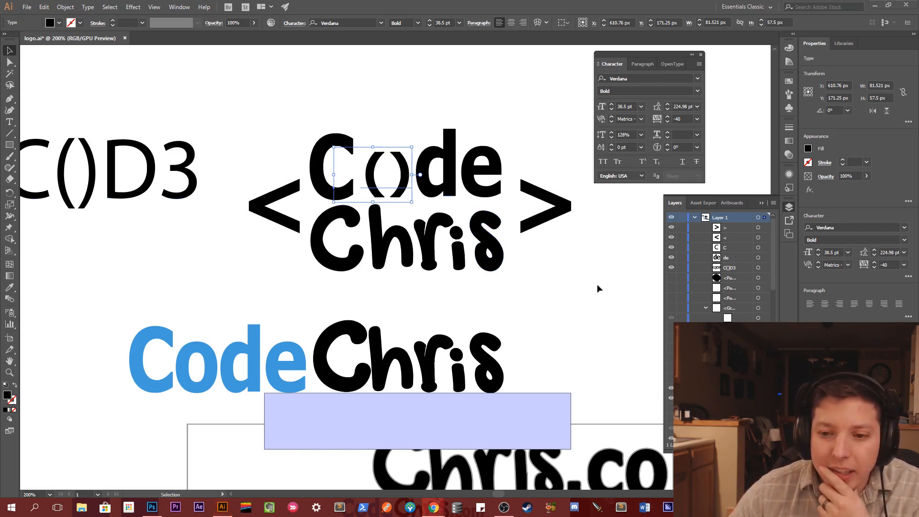
{"action": "left_click", "coordinate": [412, 118]}
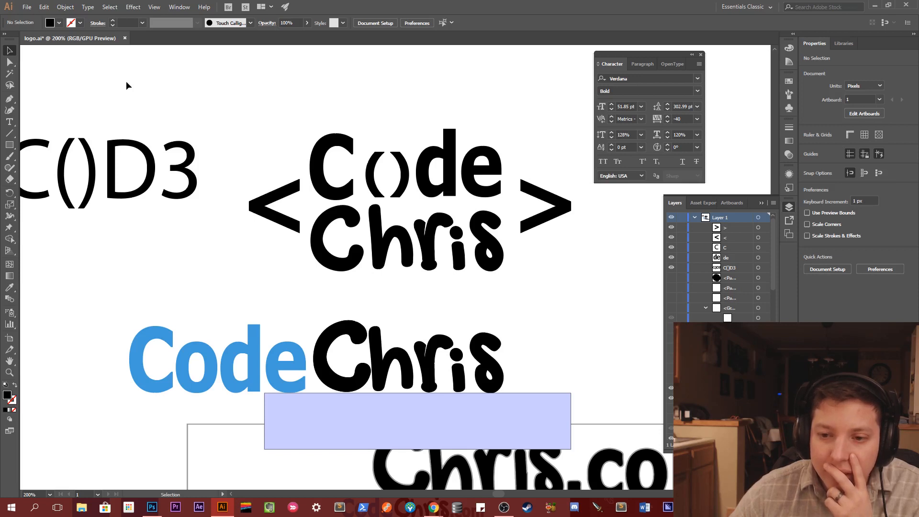
Try enlarging the "<" to about 110 by 165 px and shifting it down beside the stacked lettering.
{"action": "left_click", "coordinate": [253, 228]}
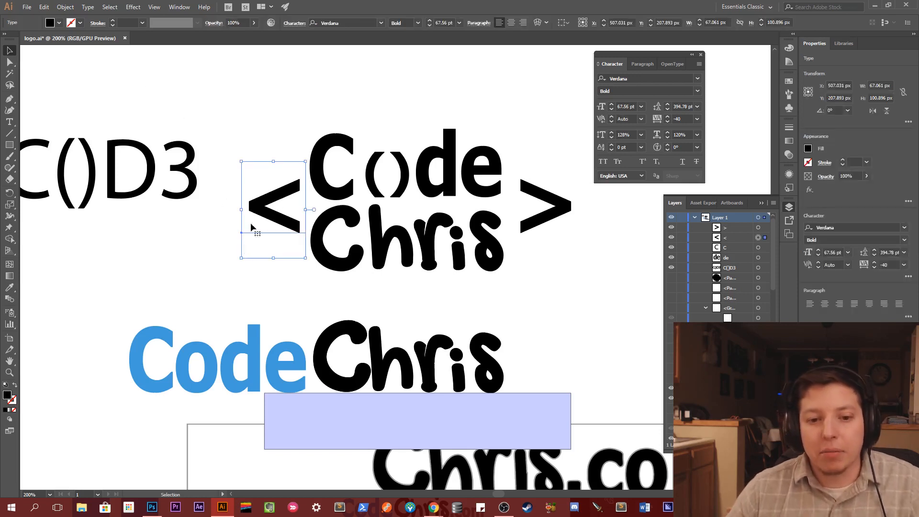
{"action": "left_click_drag", "start_coordinate": [242, 162], "coordinate": [201, 100]}
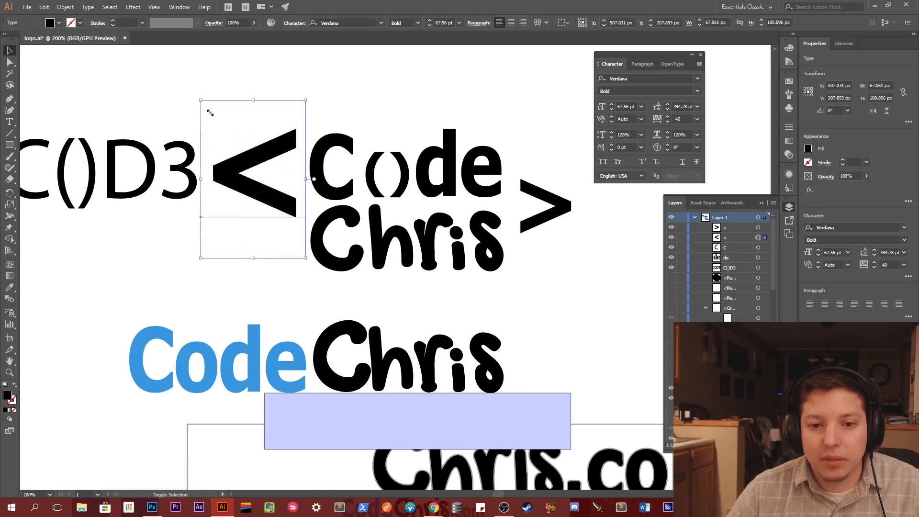
{"action": "left_click_drag", "start_coordinate": [262, 167], "coordinate": [263, 179]}
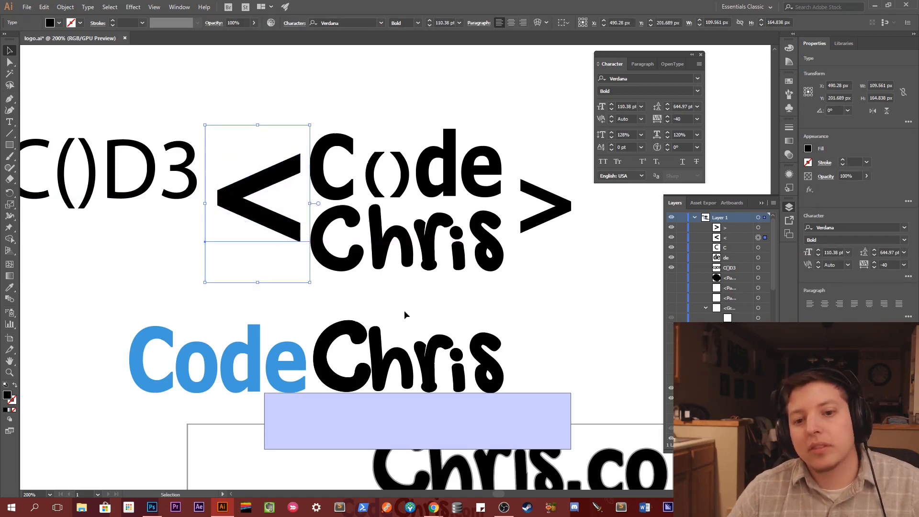
{"action": "key", "text": "ctrl+z"}
{"action": "key", "text": "ctrl+z"}
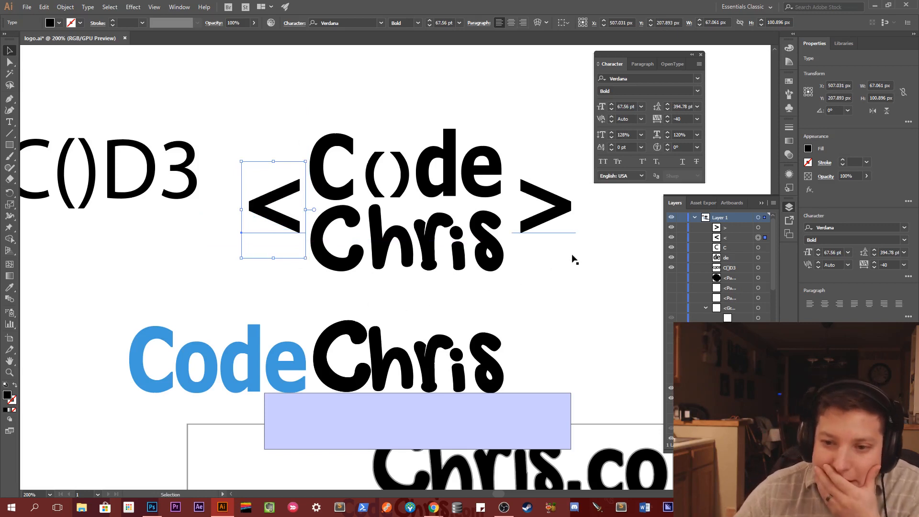
Try hiding the stem of the i in the stacked Chris.
{"action": "left_click", "coordinate": [556, 216]}
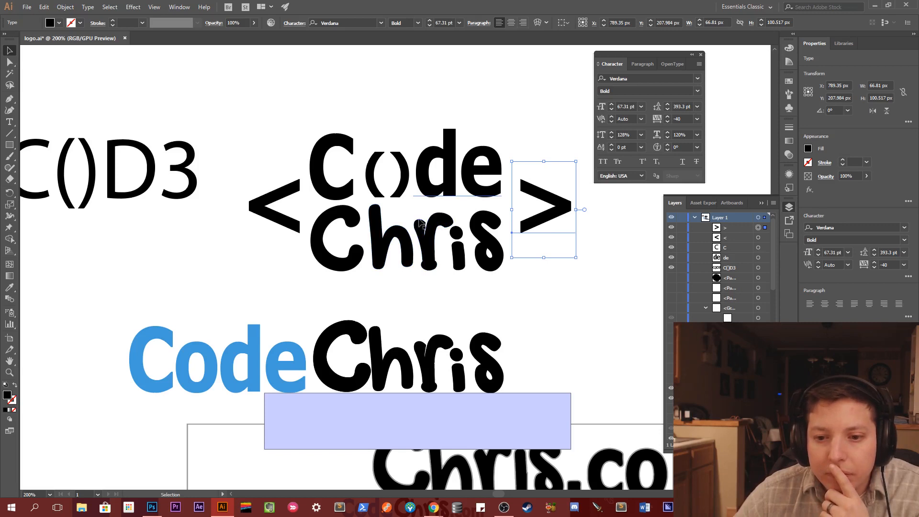
{"action": "left_click", "coordinate": [463, 259]}
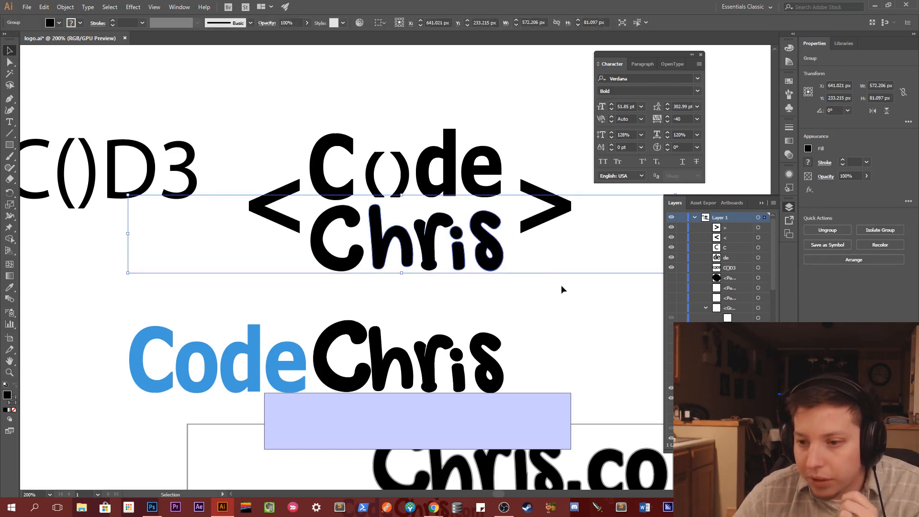
{"action": "scroll", "coordinate": [718, 268], "scroll_direction": "down", "scroll_amount": 8}
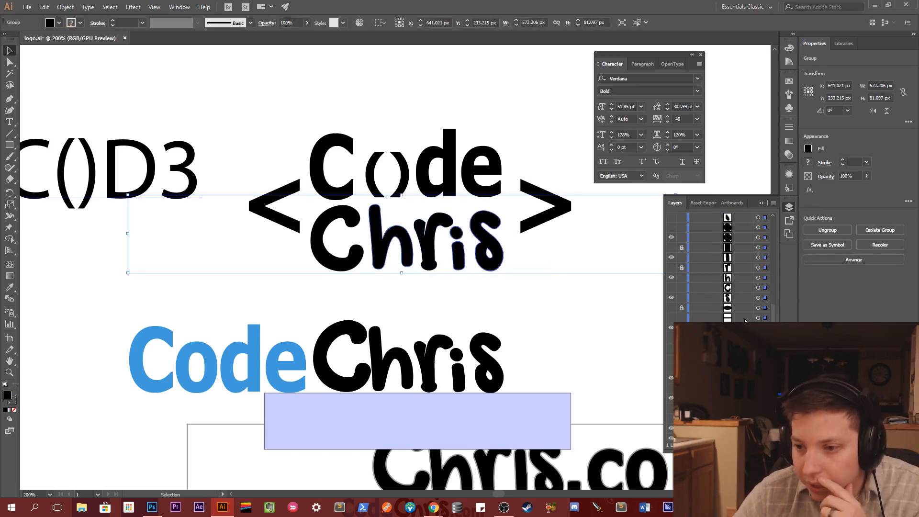
{"action": "scroll", "coordinate": [727, 277], "scroll_direction": "up", "scroll_amount": 1}
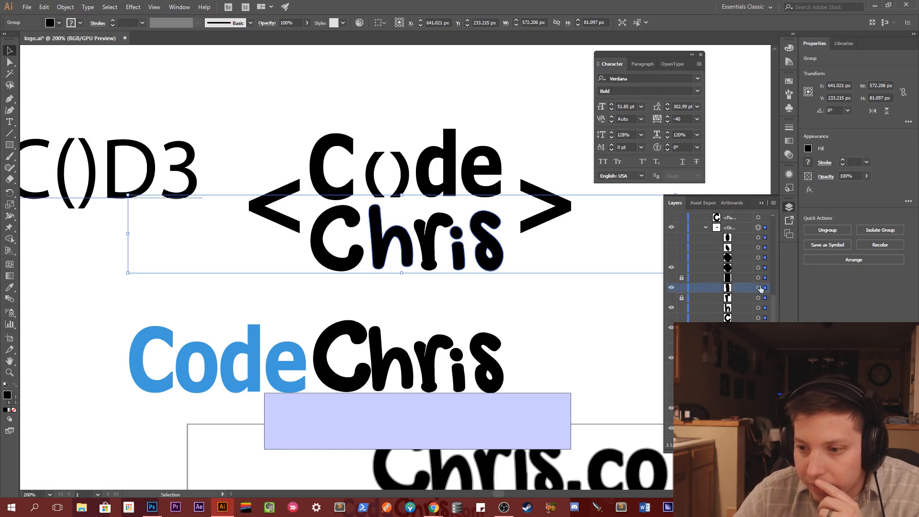
{"action": "left_click", "coordinate": [672, 287]}
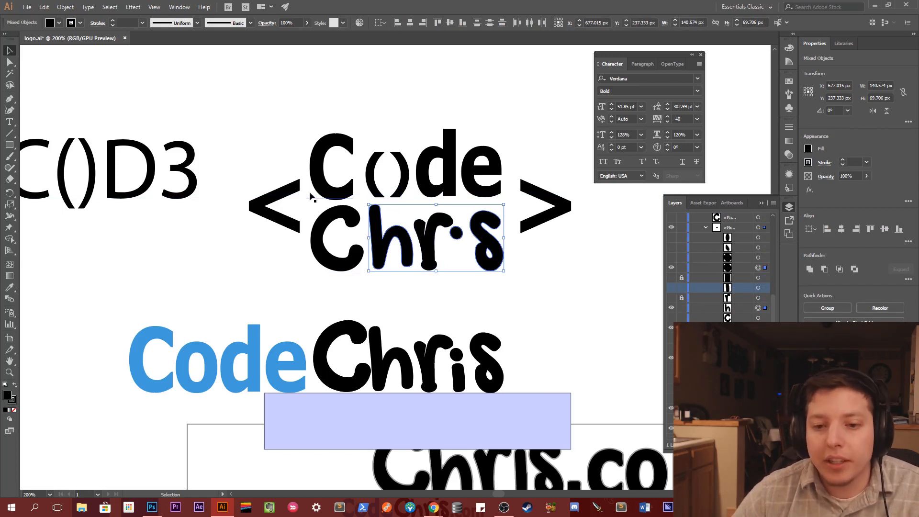
{"action": "left_click", "coordinate": [274, 142]}
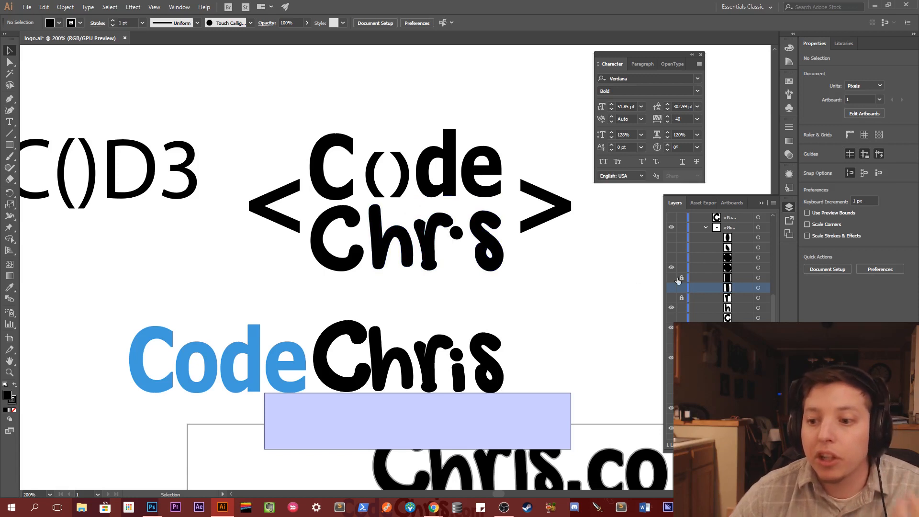
{"action": "left_click", "coordinate": [671, 287]}
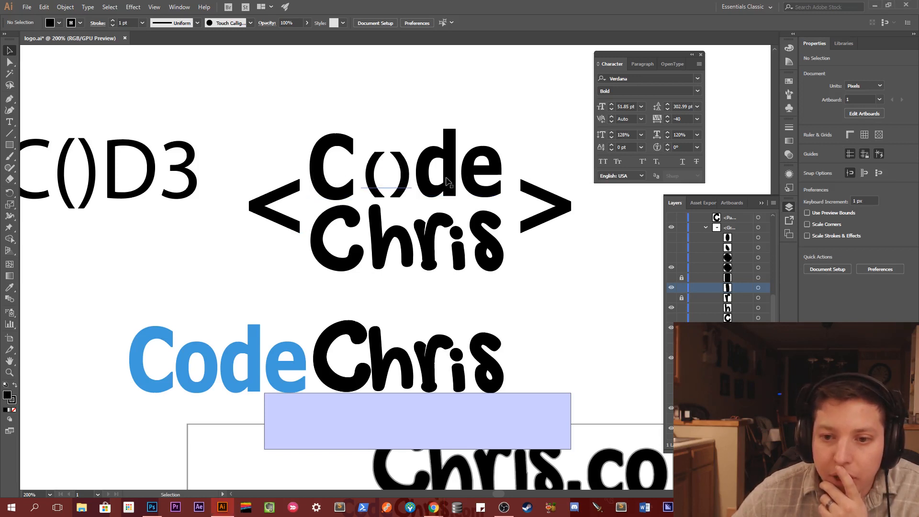
{"action": "left_click", "coordinate": [404, 167]}
{"action": "left_click", "coordinate": [99, 160]}
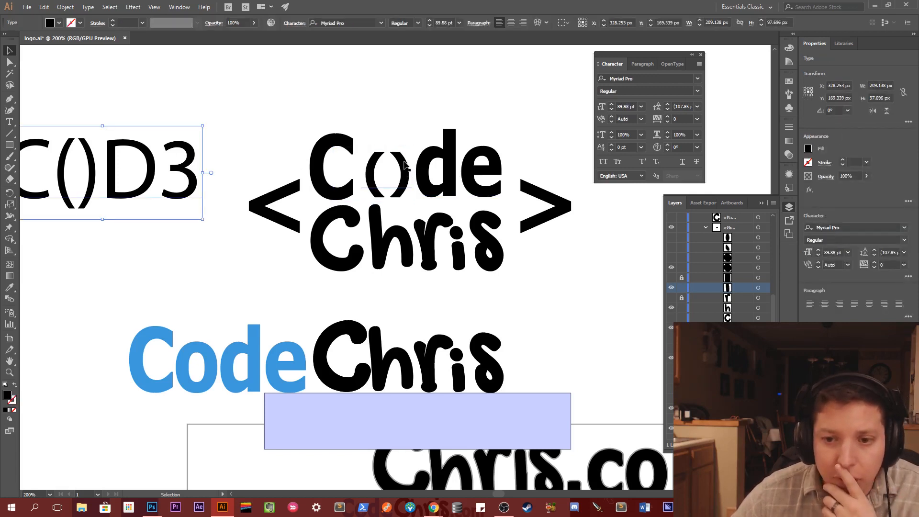
{"action": "left_click", "coordinate": [534, 189]}
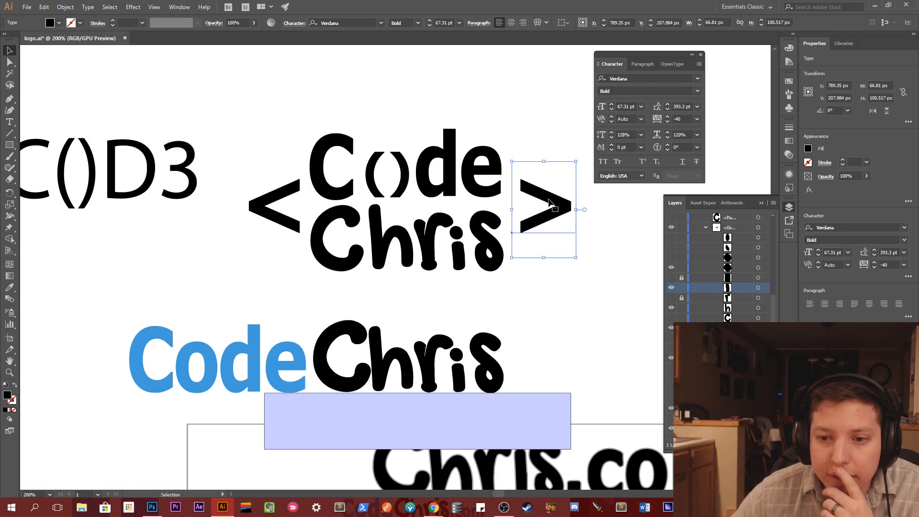
{"action": "left_click", "coordinate": [507, 140]}
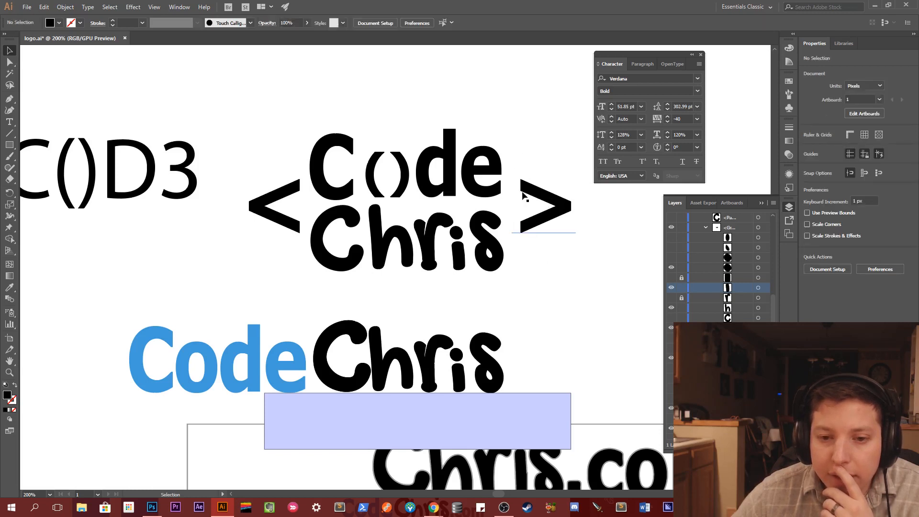
Move the "<" and ">" up to flank the C()de line, with the "<" at about X 509, Y 169 px.
{"action": "left_click_drag", "start_coordinate": [544, 196], "coordinate": [533, 159]}
{"action": "left_click_drag", "start_coordinate": [273, 196], "coordinate": [276, 159]}
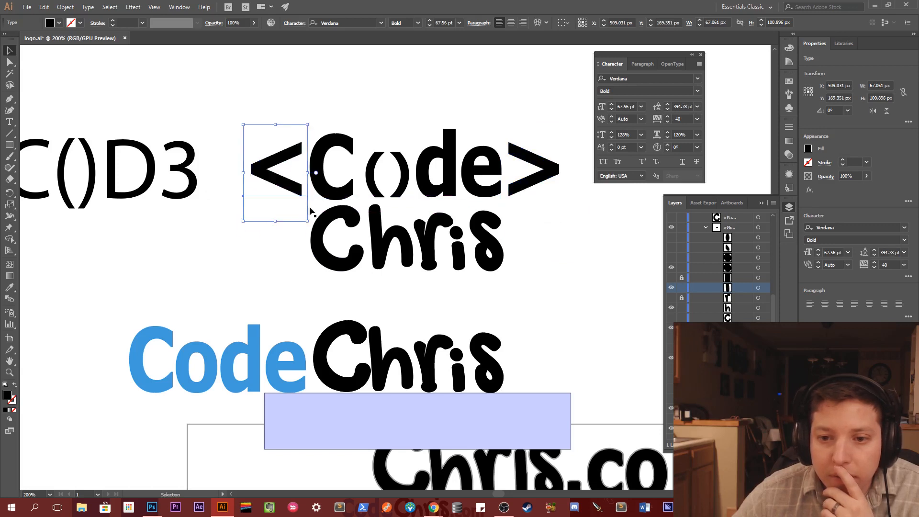
{"action": "left_click", "coordinate": [259, 240]}
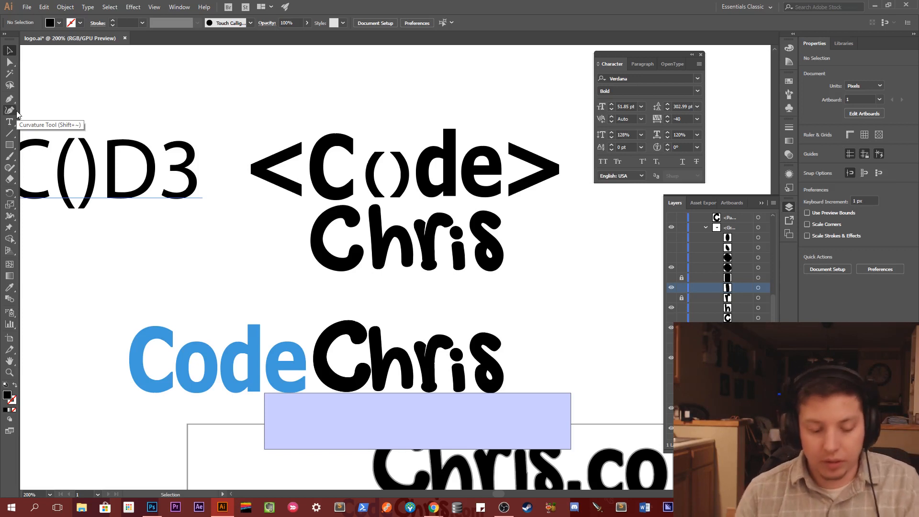
Dismiss the pen calibration reminder and try drawing a slanted line with the Pen tool in front of the stacked Chris.
{"action": "key", "text": "p"}
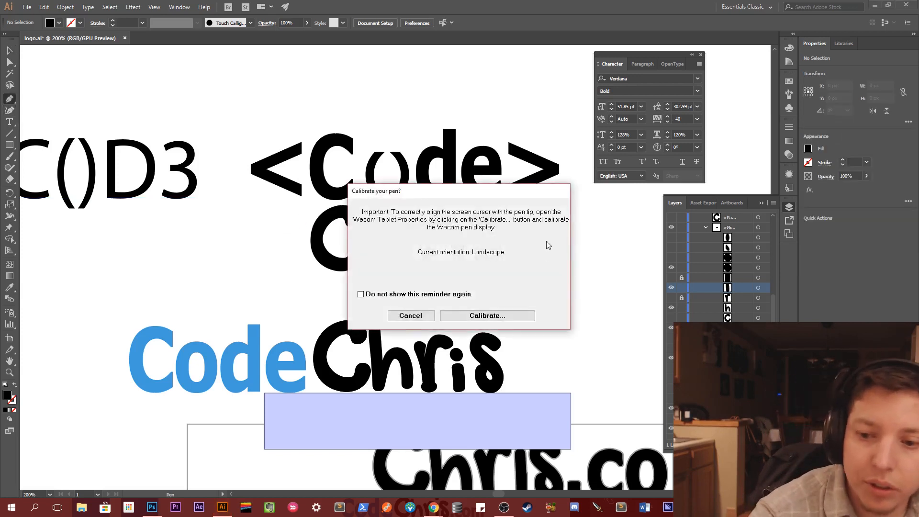
{"action": "left_click", "coordinate": [410, 317]}
{"action": "left_click_drag", "start_coordinate": [294, 215], "coordinate": [261, 242]}
{"action": "key", "text": "ctrl+z"}
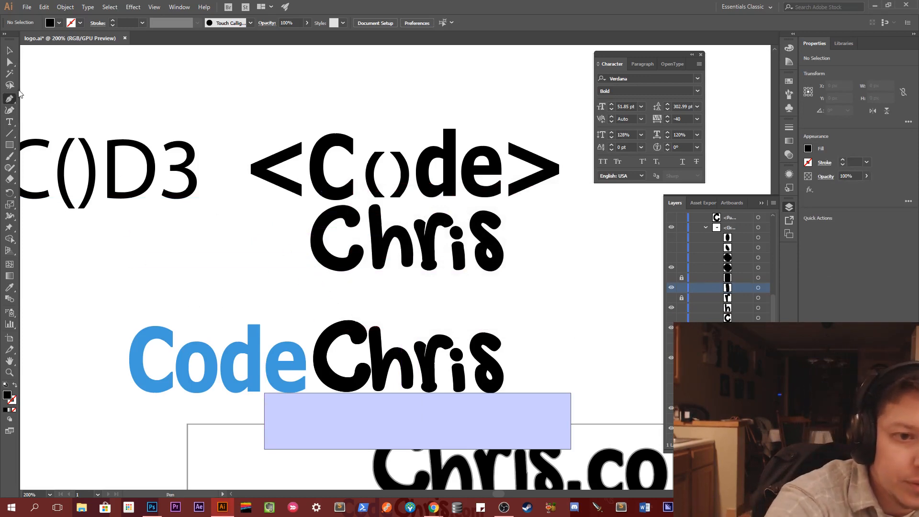
Try painting a freehand "<" in front of the stacked Chris with the Paintbrush.
{"action": "key", "text": "b"}
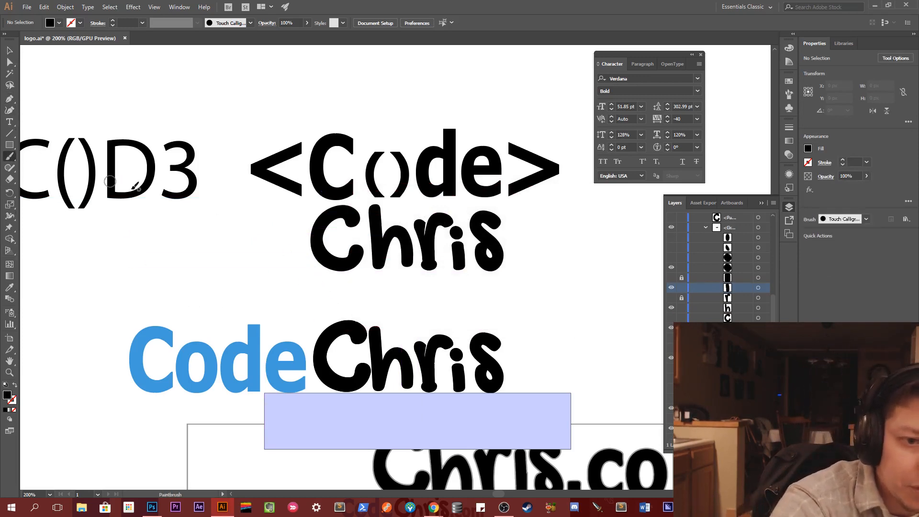
{"action": "mouse_move", "coordinate": [285, 218]}
{"action": "left_mouse_down"}
{"action": "mouse_move", "coordinate": [252, 232]}
{"action": "mouse_move", "coordinate": [282, 275]}
{"action": "left_mouse_up"}
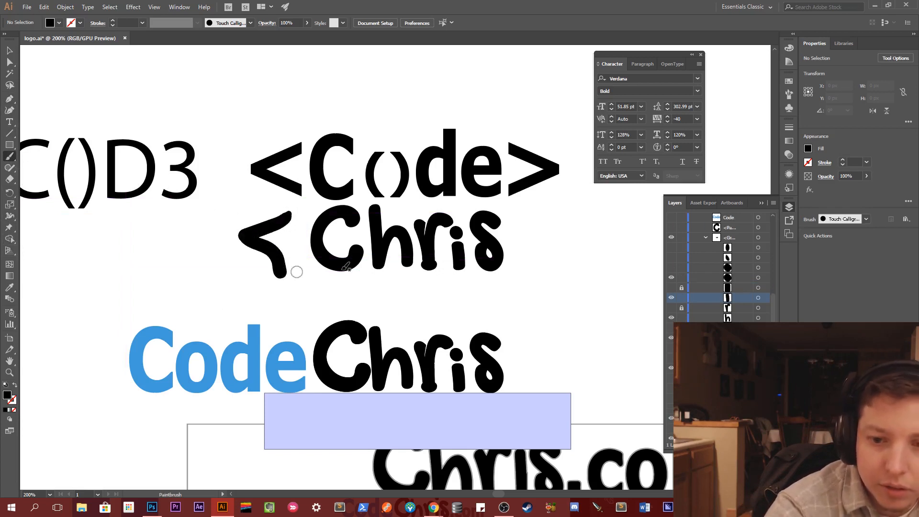
{"action": "key", "text": "ctrl+z"}
{"action": "right_click", "coordinate": [452, 266]}
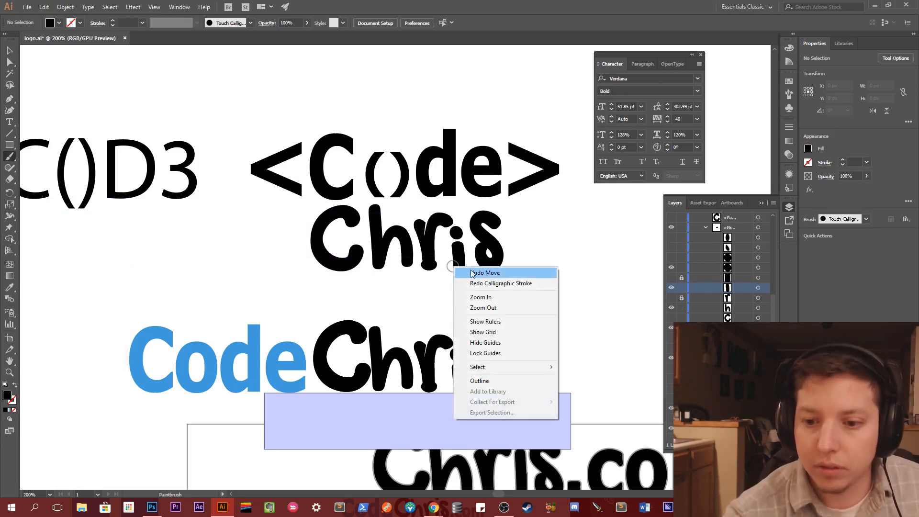
{"action": "right_click", "coordinate": [311, 271]}
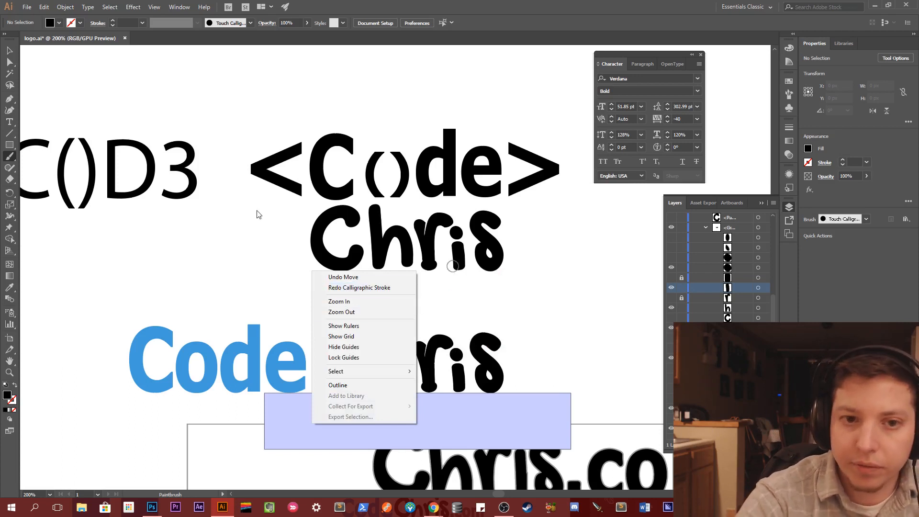
Try a single brush dot in front of the stacked Chris and swap the fill and stroke back.
{"action": "left_click", "coordinate": [284, 228]}
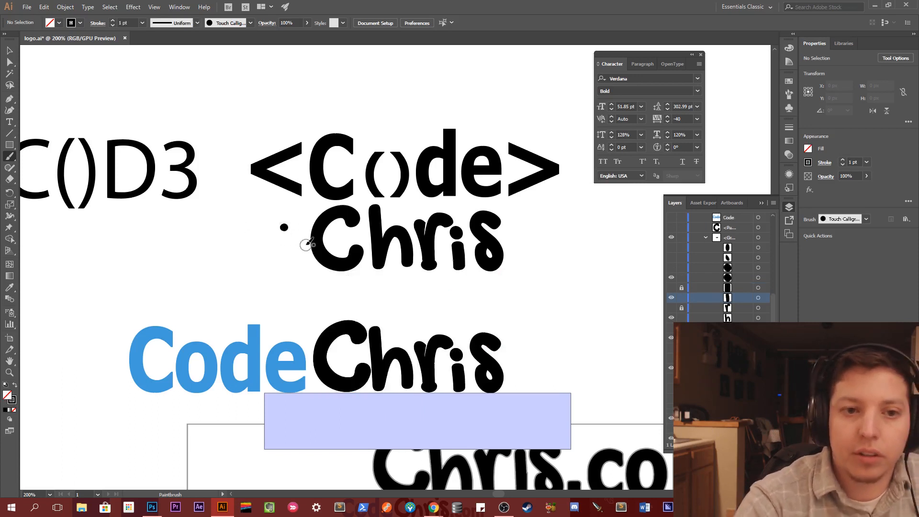
{"action": "key", "text": "ctrl+z"}
{"action": "key", "text": "shift+x"}
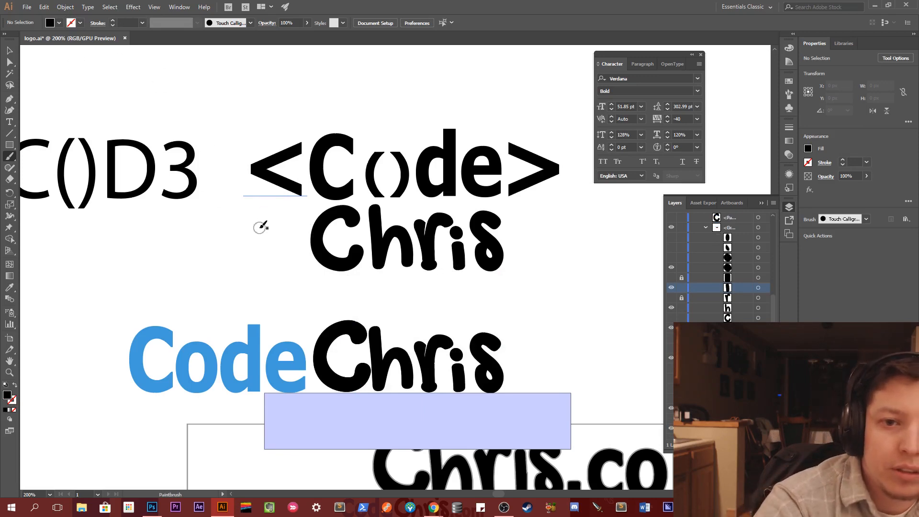
Test the Basic brush in front of the stacked Chris and return the Paintbrush to the Touch Calligraphic brush with a 1 pt black stroke.
{"action": "left_click", "coordinate": [250, 23]}
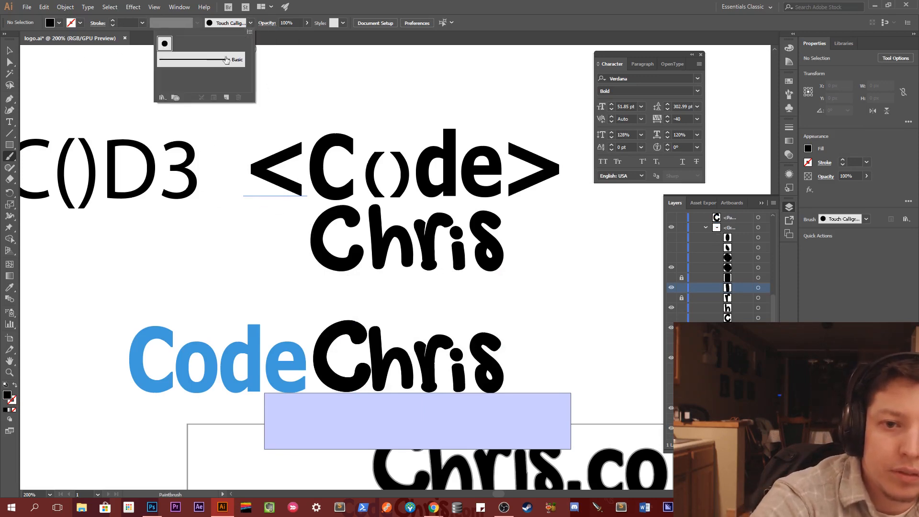
{"action": "left_click", "coordinate": [216, 59]}
{"action": "left_click", "coordinate": [295, 227]}
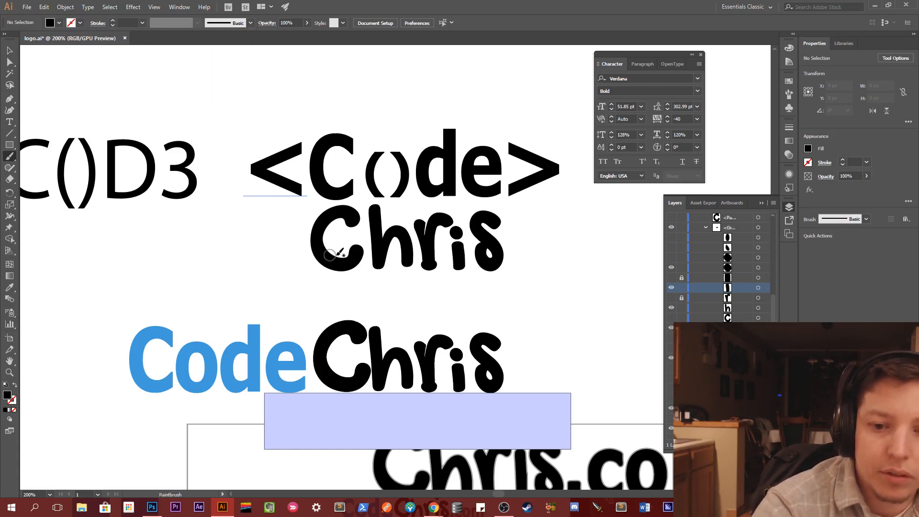
{"action": "left_click", "coordinate": [251, 22]}
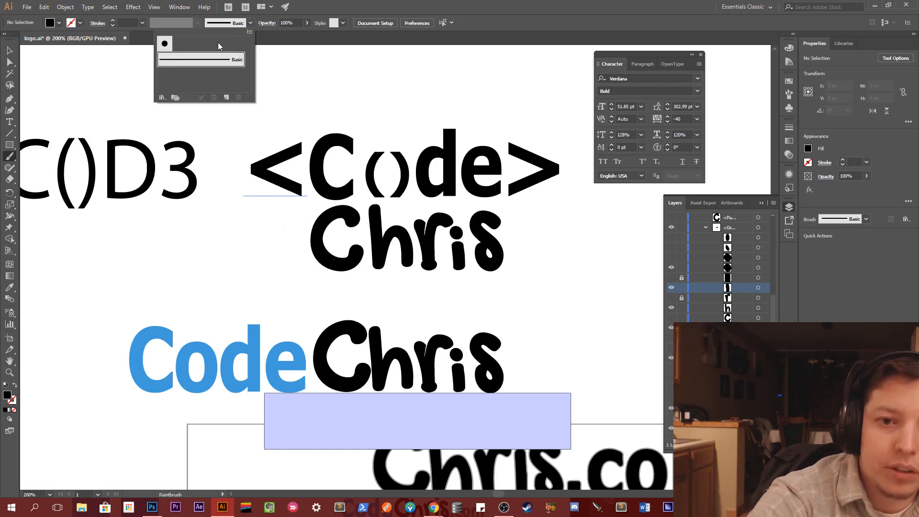
{"action": "left_click", "coordinate": [165, 44]}
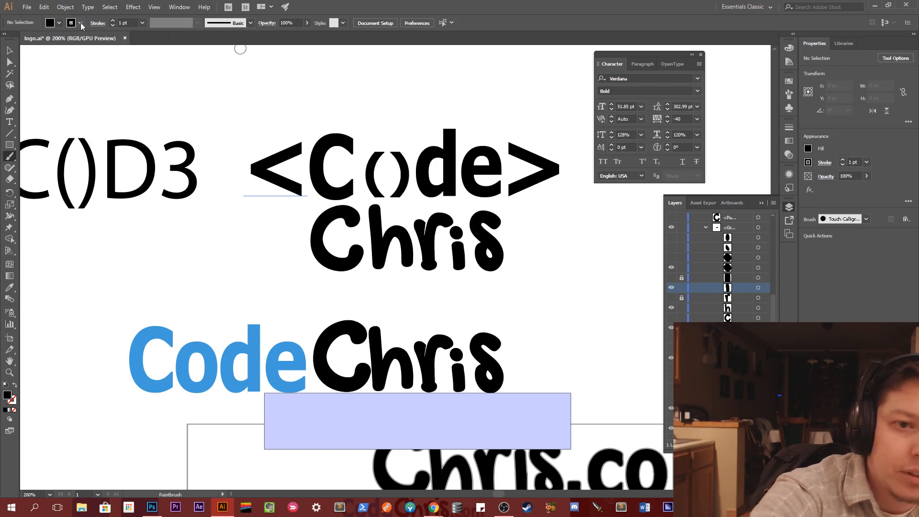
Try painting a slanted black brush stroke without fill in front of the stacked Chris.
{"action": "left_click", "coordinate": [59, 23]}
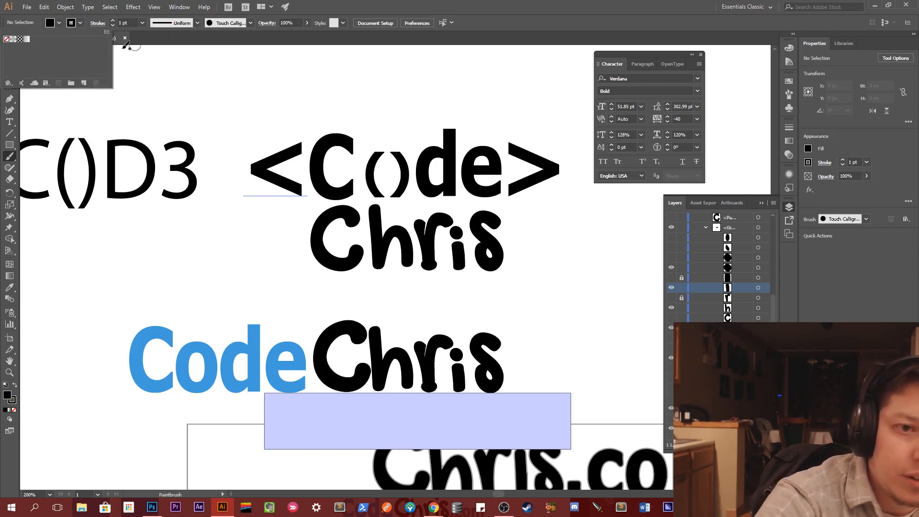
{"action": "left_click", "coordinate": [58, 23]}
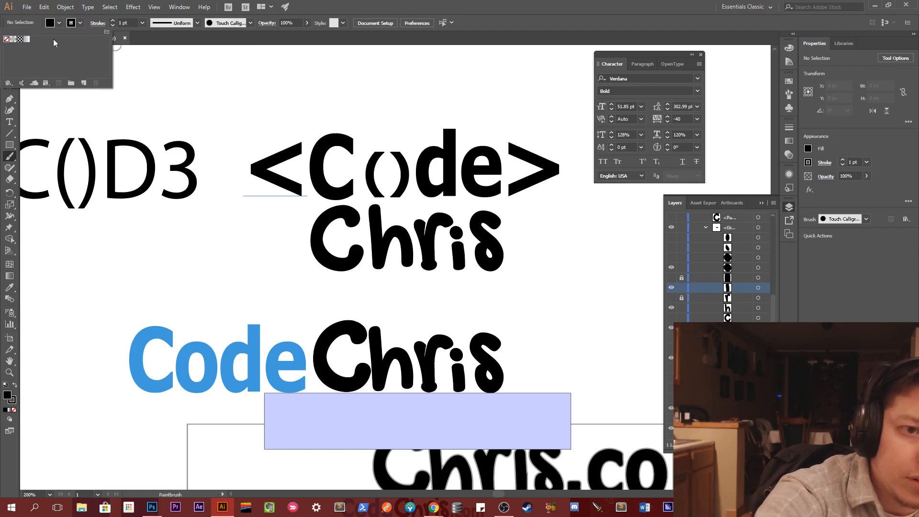
{"action": "left_click", "coordinate": [242, 238]}
{"action": "left_click_drag", "start_coordinate": [287, 222], "coordinate": [250, 259]}
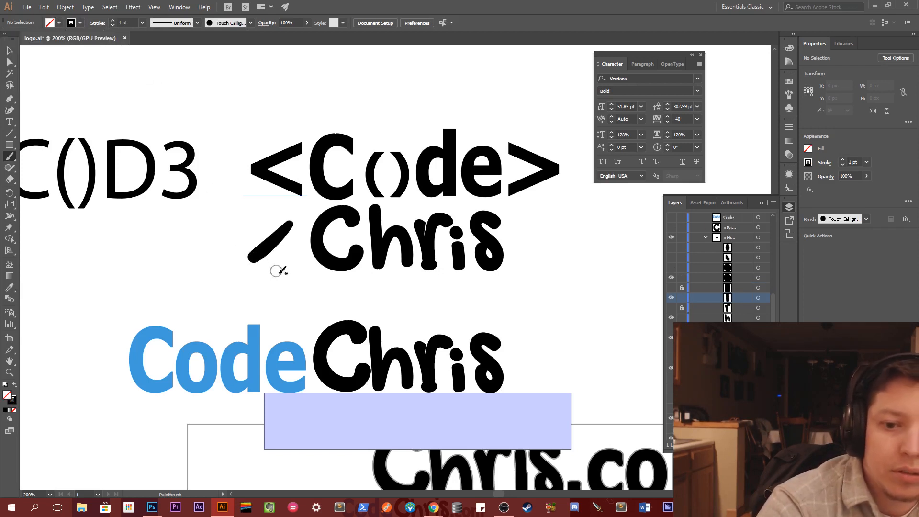
{"action": "key", "text": "ctrl+z"}
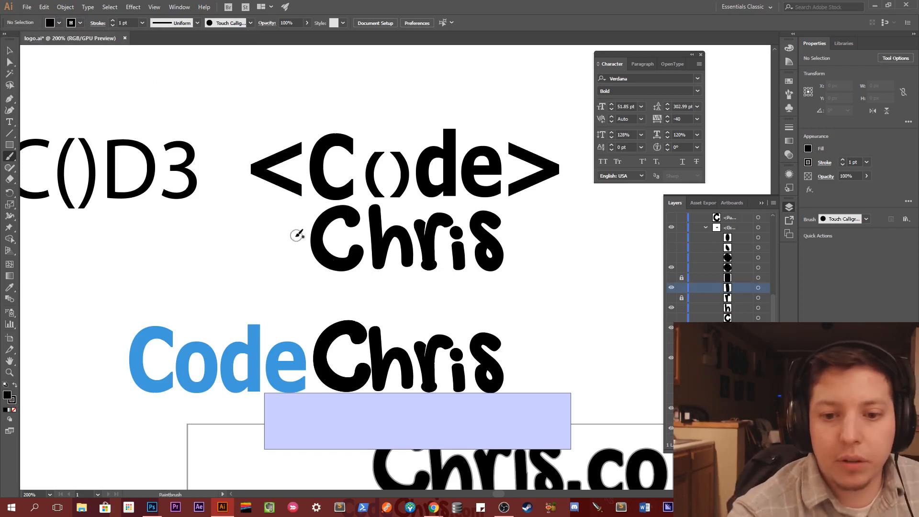
Paint a small freehand "<" in front of the stacked Chris and a matching ">" behind it with the Paintbrush.
{"action": "mouse_move", "coordinate": [289, 219]}
{"action": "left_mouse_down"}
{"action": "mouse_move", "coordinate": [275, 244]}
{"action": "mouse_move", "coordinate": [291, 267]}
{"action": "left_mouse_up"}
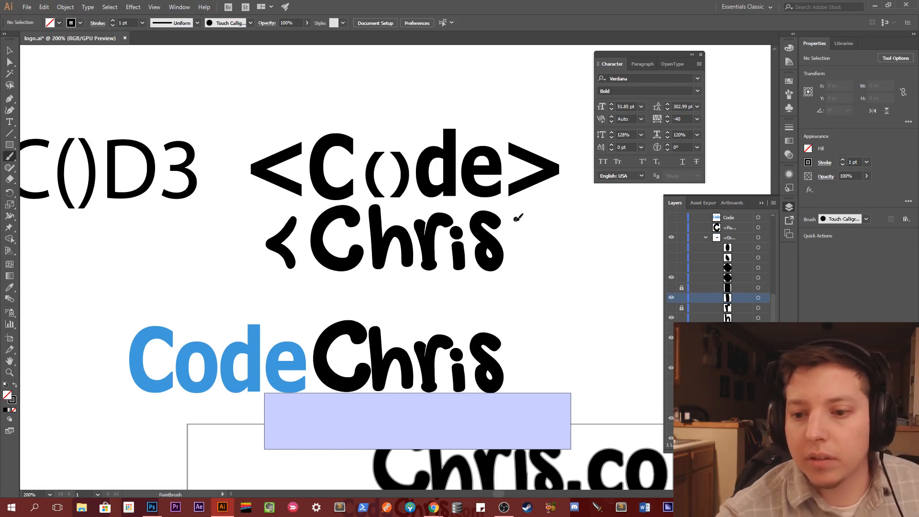
{"action": "mouse_move", "coordinate": [514, 218]}
{"action": "left_mouse_down"}
{"action": "mouse_move", "coordinate": [541, 239]}
{"action": "mouse_move", "coordinate": [527, 261]}
{"action": "left_mouse_up"}
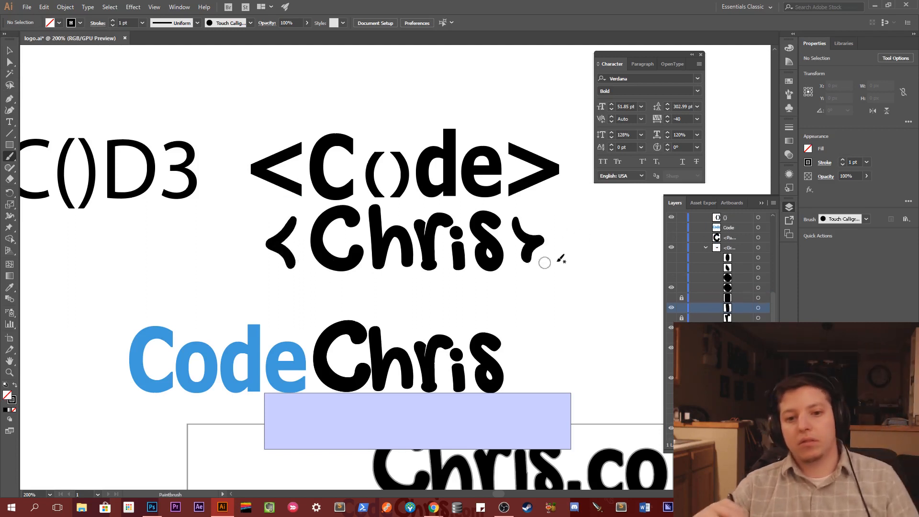
{"action": "key", "text": "ctrl+z"}
{"action": "mouse_move", "coordinate": [521, 220]}
{"action": "left_mouse_down"}
{"action": "mouse_move", "coordinate": [545, 239]}
{"action": "mouse_move", "coordinate": [523, 273]}
{"action": "left_mouse_up"}
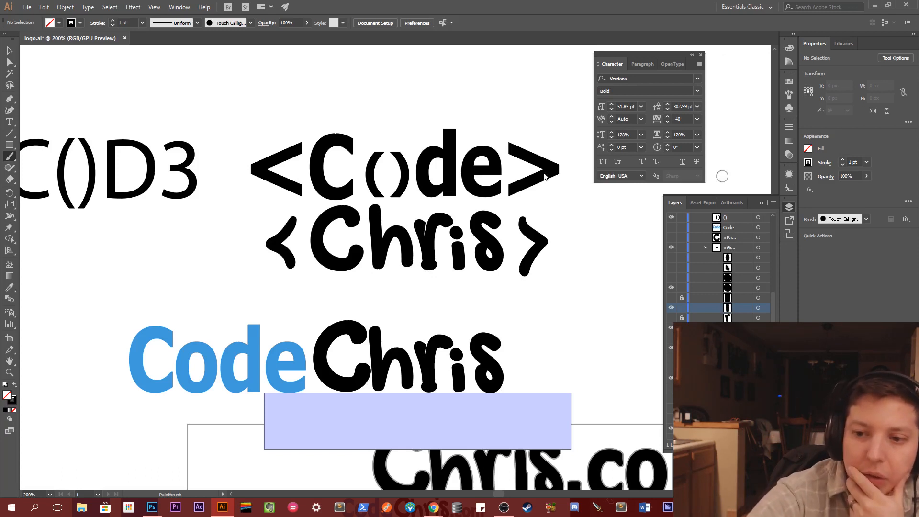
Try painting larger angle brackets that reach from the C()de line down to the Chris line on both sides.
{"action": "mouse_move", "coordinate": [540, 175]}
{"action": "left_mouse_down"}
{"action": "mouse_move", "coordinate": [517, 159]}
{"action": "mouse_move", "coordinate": [567, 201]}
{"action": "mouse_move", "coordinate": [524, 274]}
{"action": "left_mouse_up"}
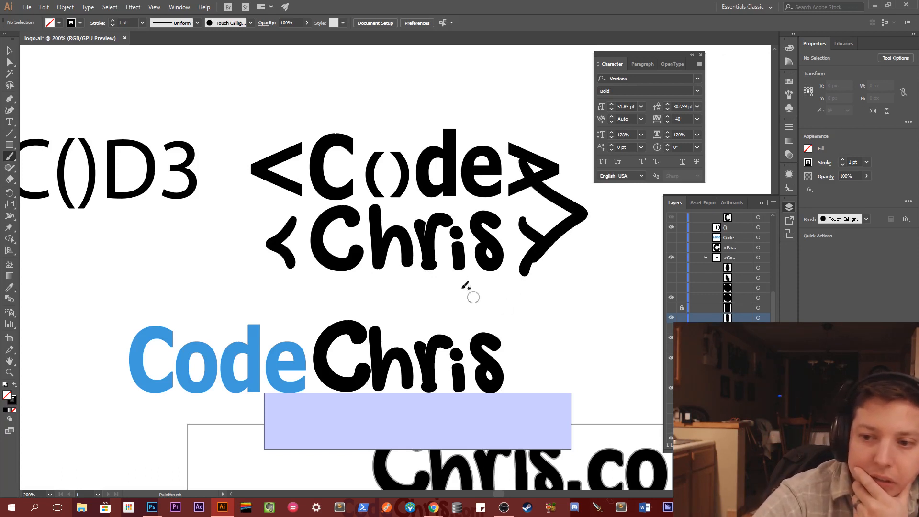
{"action": "mouse_move", "coordinate": [297, 146]}
{"action": "left_mouse_down"}
{"action": "mouse_move", "coordinate": [250, 201]}
{"action": "mouse_move", "coordinate": [302, 251]}
{"action": "left_mouse_up"}
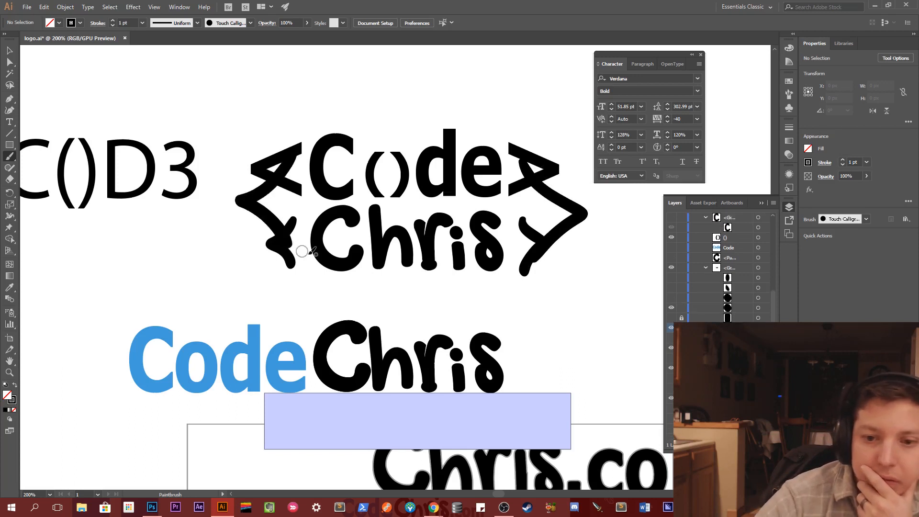
{"action": "key", "text": "v"}
{"action": "key", "text": "ctrl+z"}
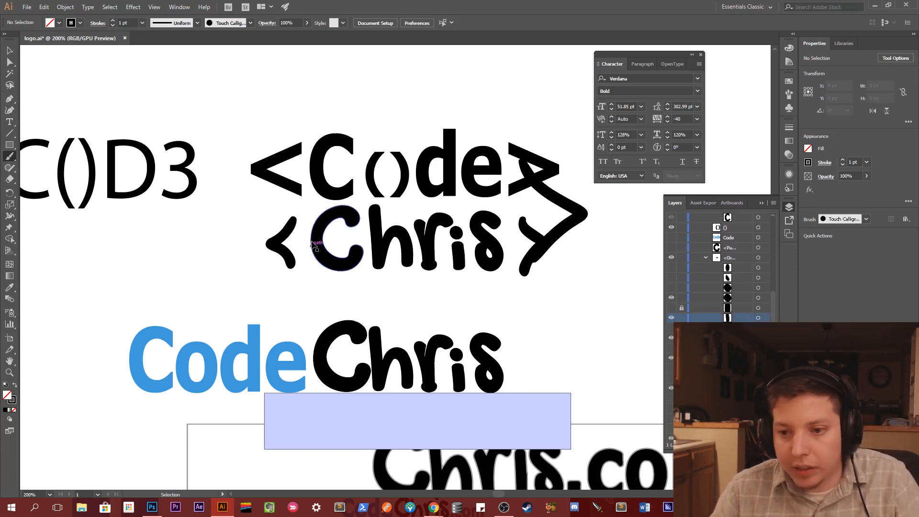
{"action": "key", "text": "ctrl+z"}
Hide the two typed angle brackets around C()de and the two small painted brackets around the stacked Chris.
{"action": "key", "text": "v"}
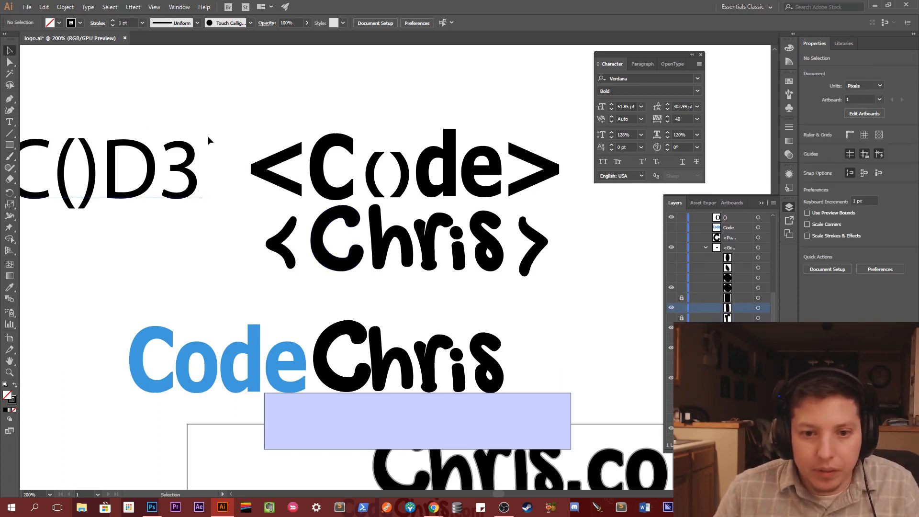
{"action": "left_click", "coordinate": [285, 208]}
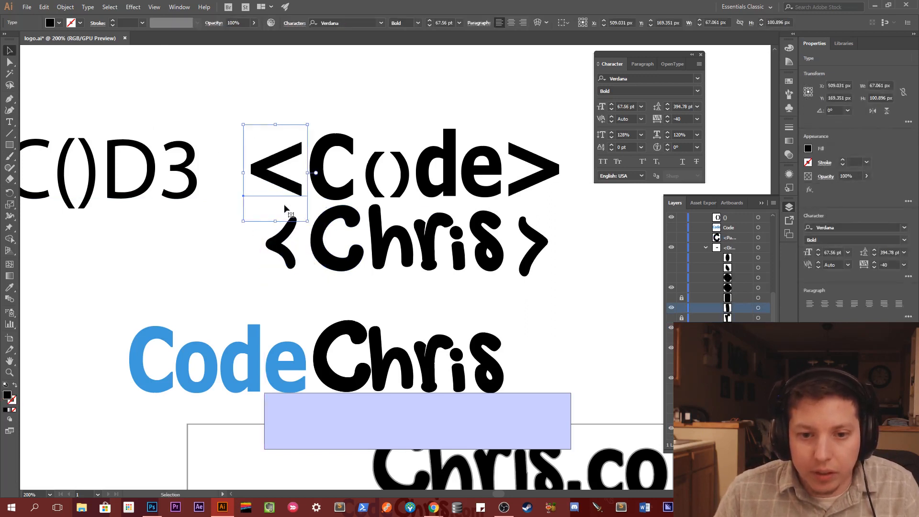
{"action": "left_click", "coordinate": [283, 236], "text": "shift"}
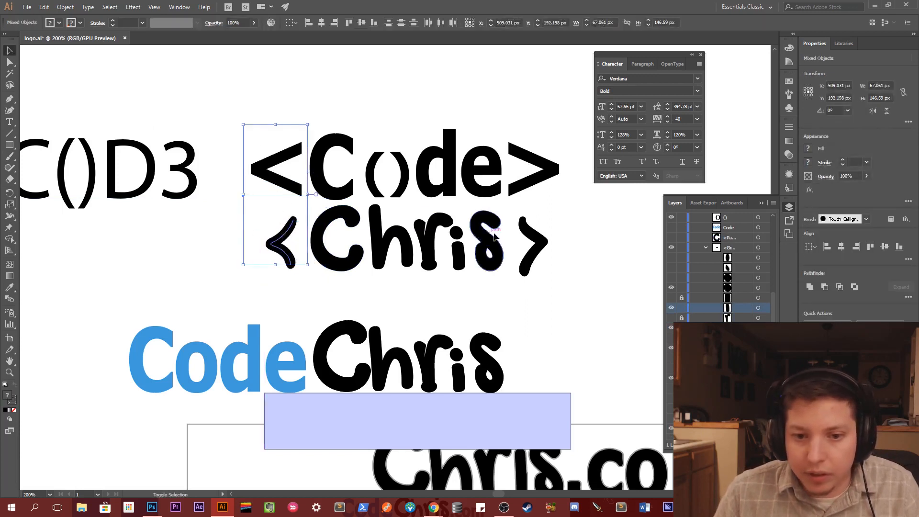
{"action": "left_click", "coordinate": [528, 228], "text": "shift"}
{"action": "left_click", "coordinate": [560, 174], "text": "shift"}
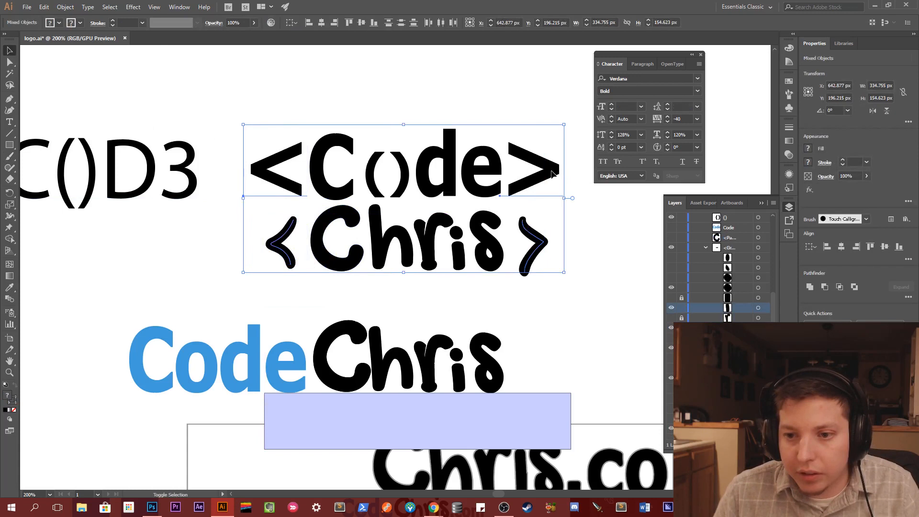
{"action": "left_click", "coordinate": [523, 82]}
{"action": "left_click_drag", "start_coordinate": [552, 99], "coordinate": [524, 269]}
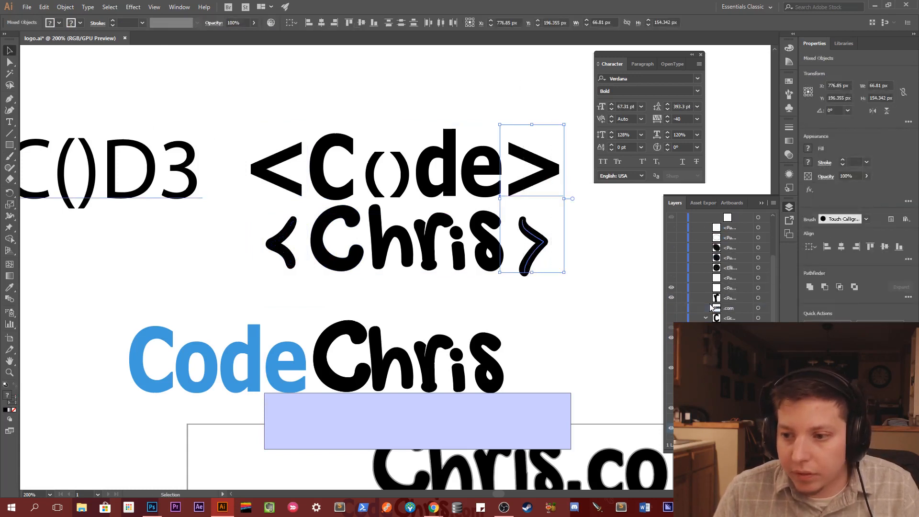
{"action": "scroll", "coordinate": [712, 307], "scroll_direction": "up", "scroll_amount": 5}
{"action": "left_click_drag", "start_coordinate": [672, 248], "coordinate": [671, 226]}
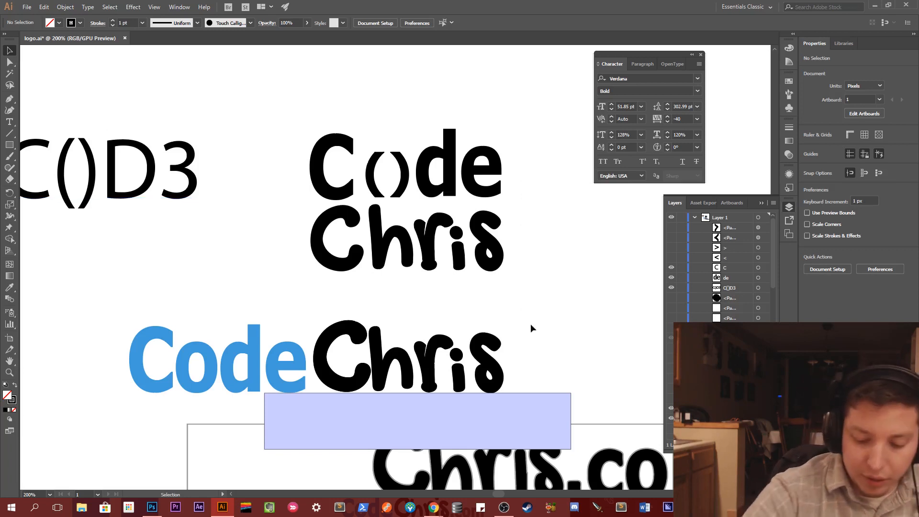
Paint one tall freehand angle bracket on each side of the stacked logo, spanning both the C()de and Chris lines.
{"action": "key", "text": "b"}
{"action": "mouse_move", "coordinate": [527, 153]}
{"action": "left_mouse_down"}
{"action": "mouse_move", "coordinate": [564, 196]}
{"action": "mouse_move", "coordinate": [532, 254]}
{"action": "left_mouse_up"}
{"action": "mouse_move", "coordinate": [295, 154]}
{"action": "left_mouse_down"}
{"action": "mouse_move", "coordinate": [263, 199]}
{"action": "mouse_move", "coordinate": [293, 257]}
{"action": "left_mouse_up"}
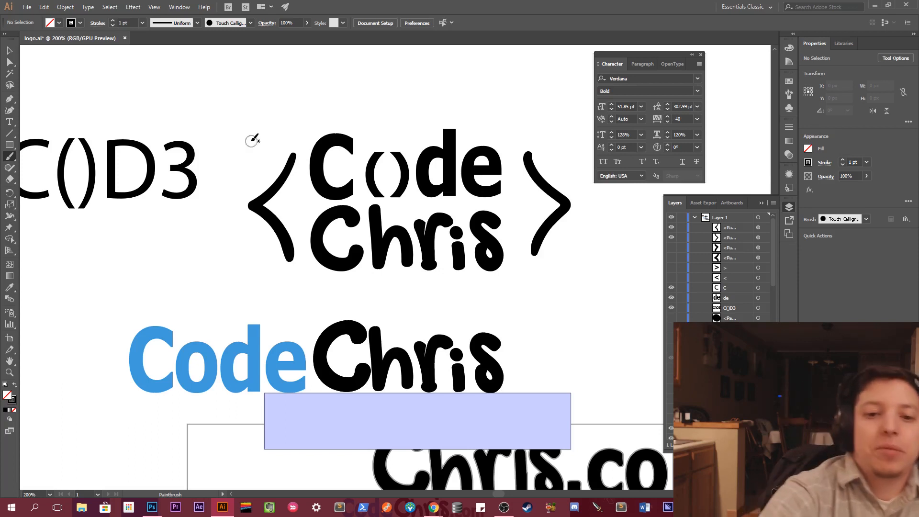
Try painting tall curly braces outside the angle brackets on both sides of the stacked logo.
{"action": "mouse_move", "coordinate": [260, 127]}
{"action": "left_mouse_down"}
{"action": "mouse_move", "coordinate": [213, 201]}
{"action": "mouse_move", "coordinate": [220, 261]}
{"action": "mouse_move", "coordinate": [253, 280]}
{"action": "left_mouse_up"}
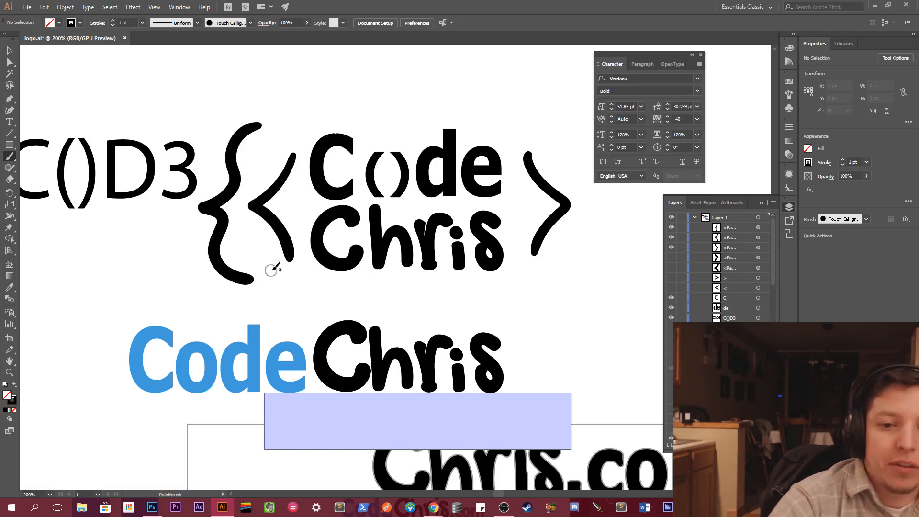
{"action": "mouse_move", "coordinate": [546, 127]}
{"action": "left_mouse_down"}
{"action": "mouse_move", "coordinate": [579, 158]}
{"action": "mouse_move", "coordinate": [593, 211]}
{"action": "mouse_move", "coordinate": [550, 279]}
{"action": "left_mouse_up"}
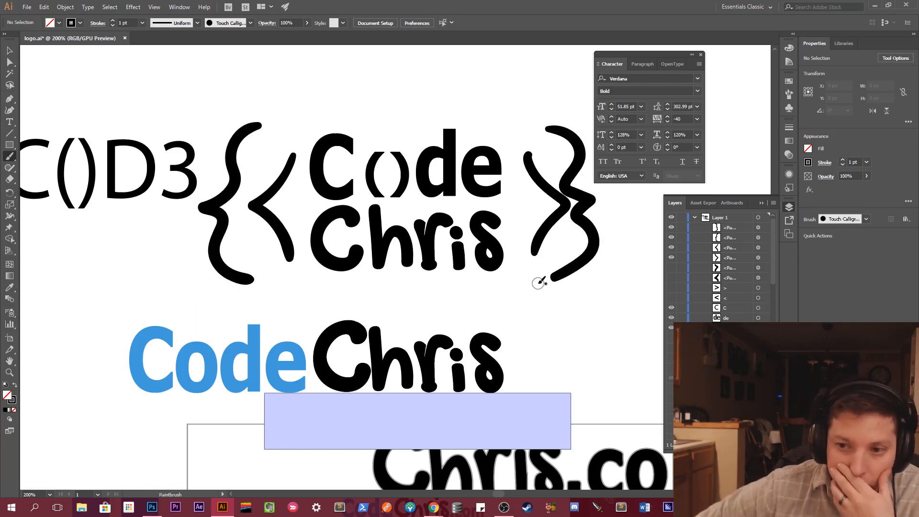
{"action": "key", "text": "ctrl+z"}
{"action": "key", "text": "ctrl+z"}
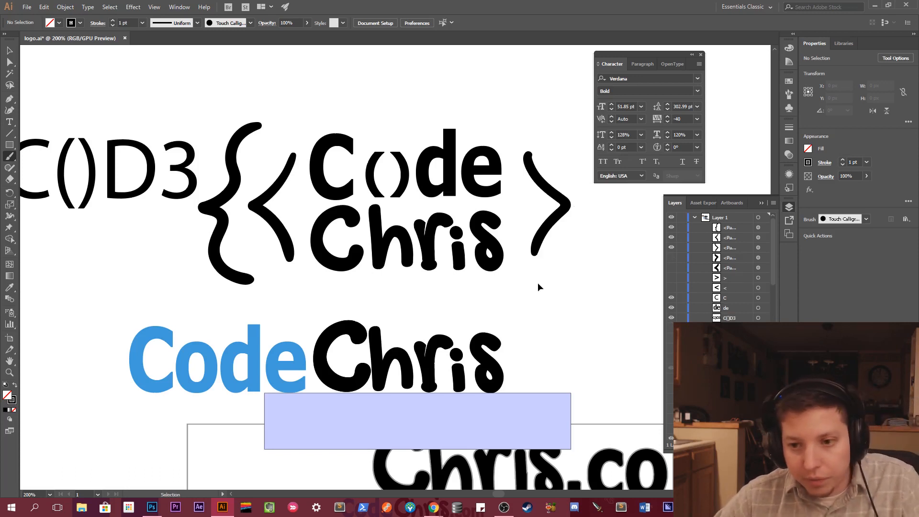
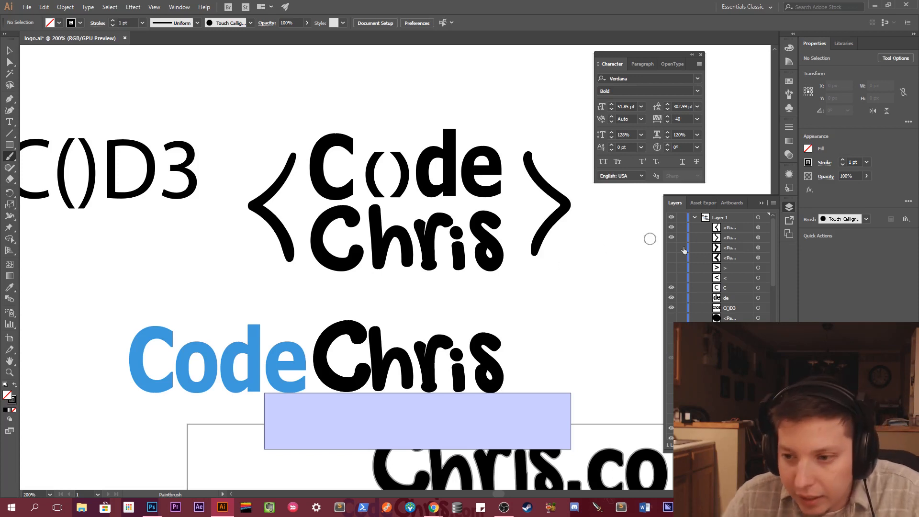
Compare the stacked logo with and without its two tall painted angle brackets.
{"action": "left_click", "coordinate": [671, 238]}
{"action": "left_click", "coordinate": [672, 228]}
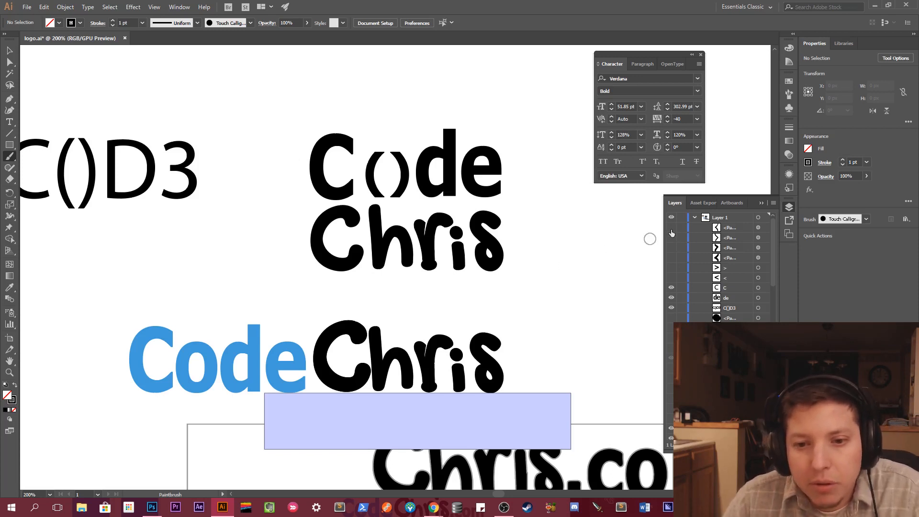
{"action": "left_click", "coordinate": [671, 229]}
{"action": "left_click", "coordinate": [672, 237]}
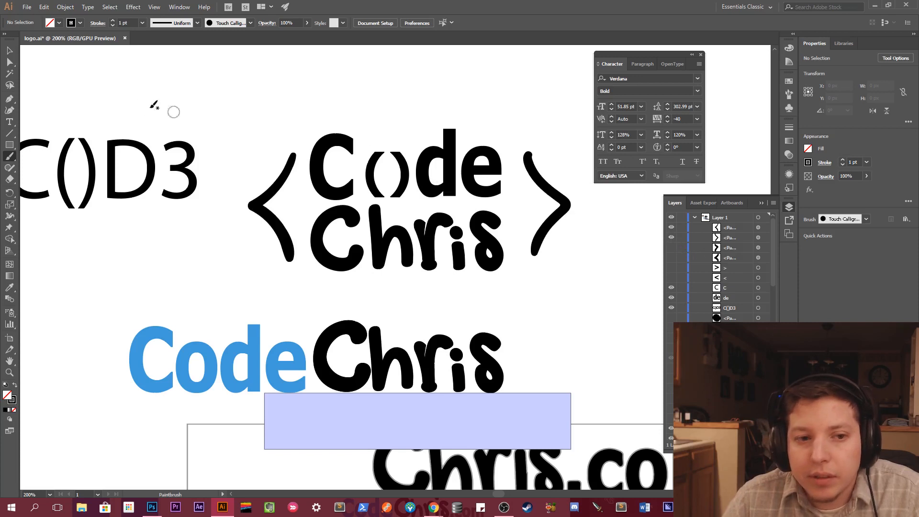
Move the one-line CodeChris logo with the blue Code to the upper-left corner of the artboard.
{"action": "left_click", "coordinate": [9, 50]}
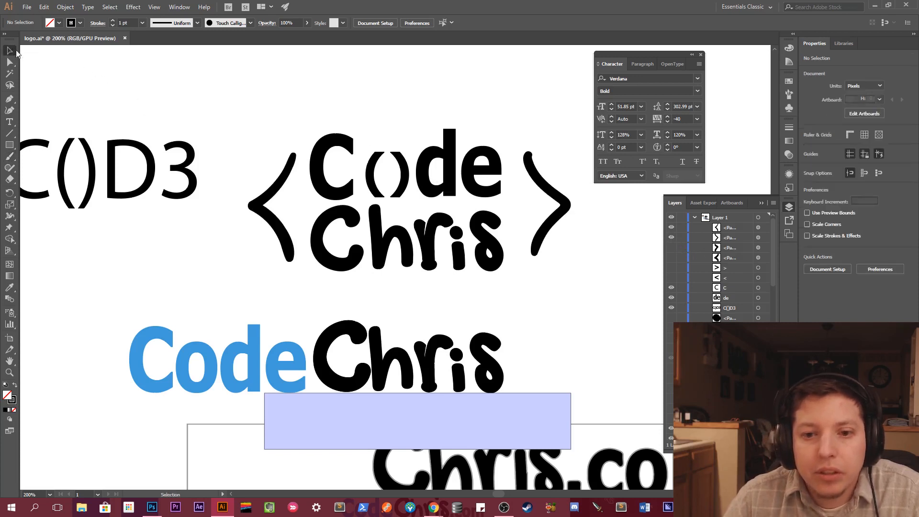
{"action": "left_click", "coordinate": [424, 173]}
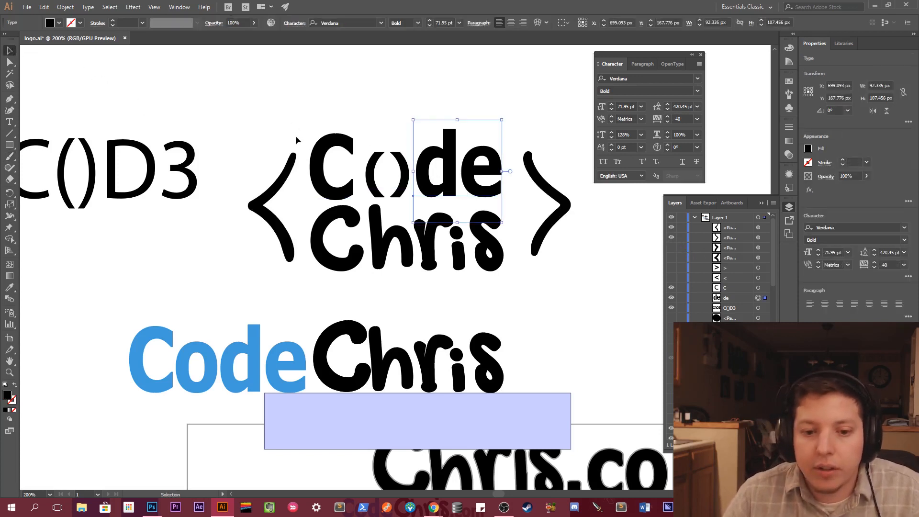
{"action": "scroll", "coordinate": [363, 258], "scroll_direction": "down", "scroll_amount": 1}
{"action": "key", "text": "z"}
{"action": "left_click", "coordinate": [288, 302], "text": "alt"}
{"action": "left_click", "coordinate": [289, 301], "text": "alt"}
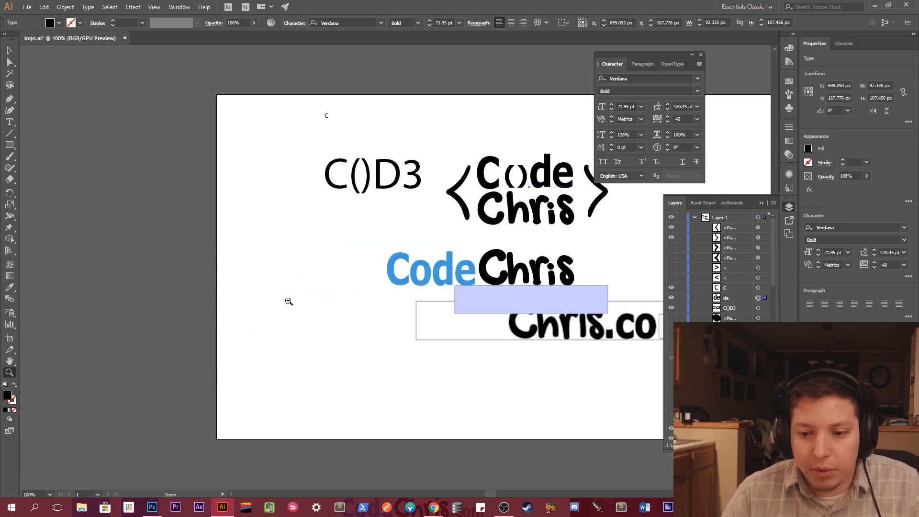
{"action": "scroll", "coordinate": [289, 301], "scroll_direction": "right", "scroll_amount": 5}
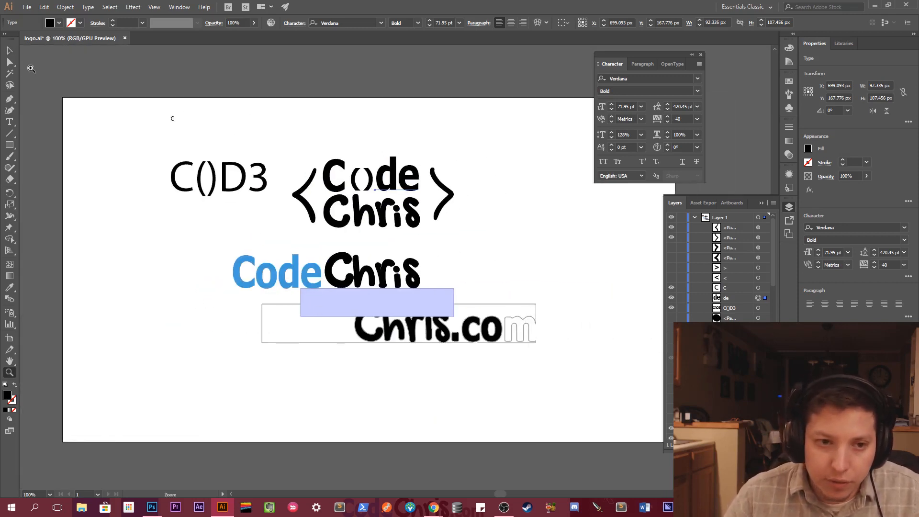
{"action": "left_click", "coordinate": [11, 53]}
{"action": "left_click_drag", "start_coordinate": [171, 263], "coordinate": [227, 140]}
{"action": "key", "text": "ctrl+z"}
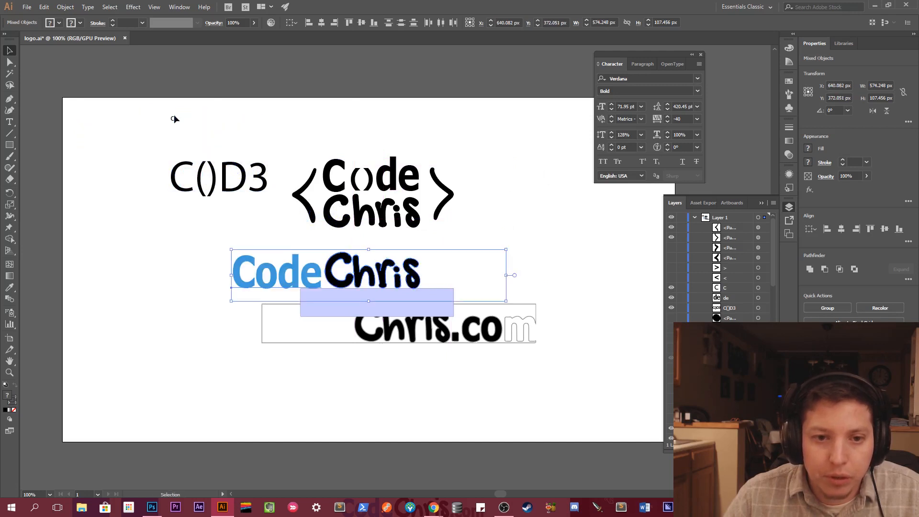
{"action": "left_click_drag", "start_coordinate": [245, 252], "coordinate": [85, 123]}
Delete the tiny stray C and the C()D3 text beside the logos.
{"action": "left_click", "coordinate": [173, 120]}
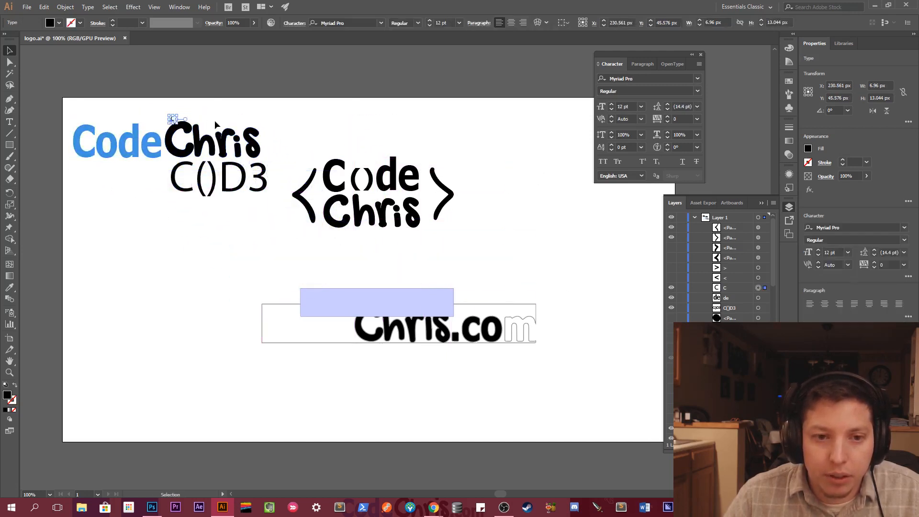
{"action": "key", "text": "Delete"}
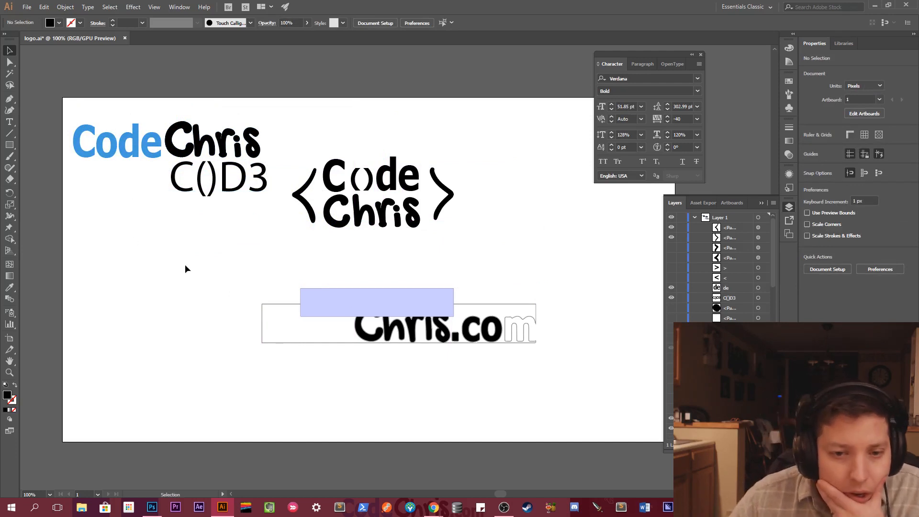
{"action": "left_click_drag", "start_coordinate": [192, 222], "coordinate": [272, 178]}
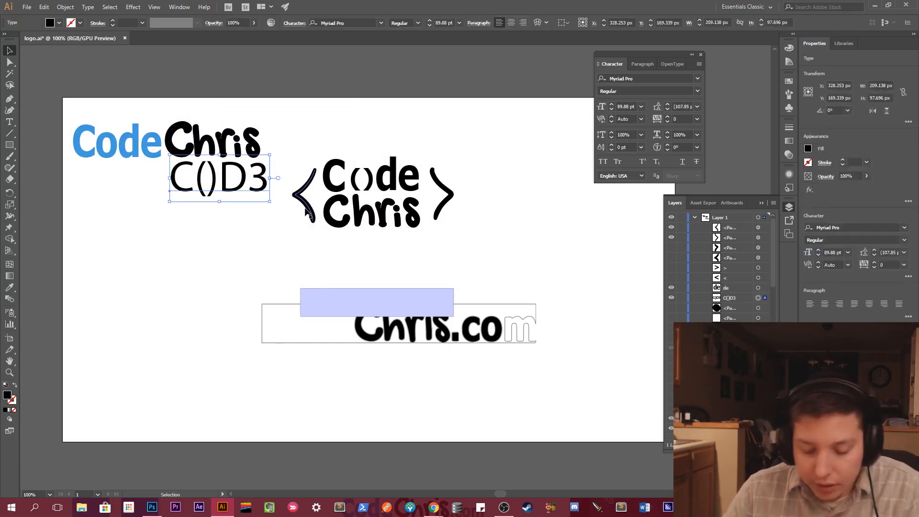
{"action": "key", "text": "Delete"}
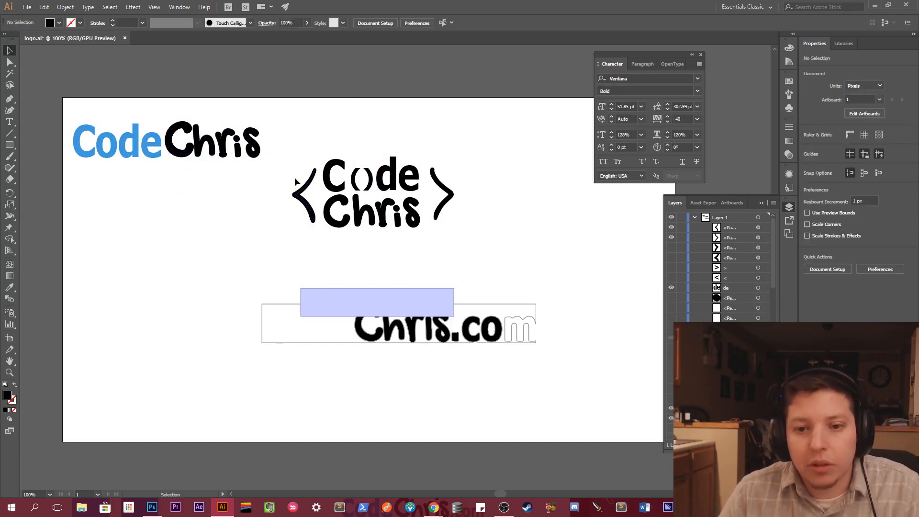
Move the stacked C()de Chris logo with its painted brackets directly beneath the one-line CodeChris logo.
{"action": "left_click_drag", "start_coordinate": [261, 179], "coordinate": [470, 228]}
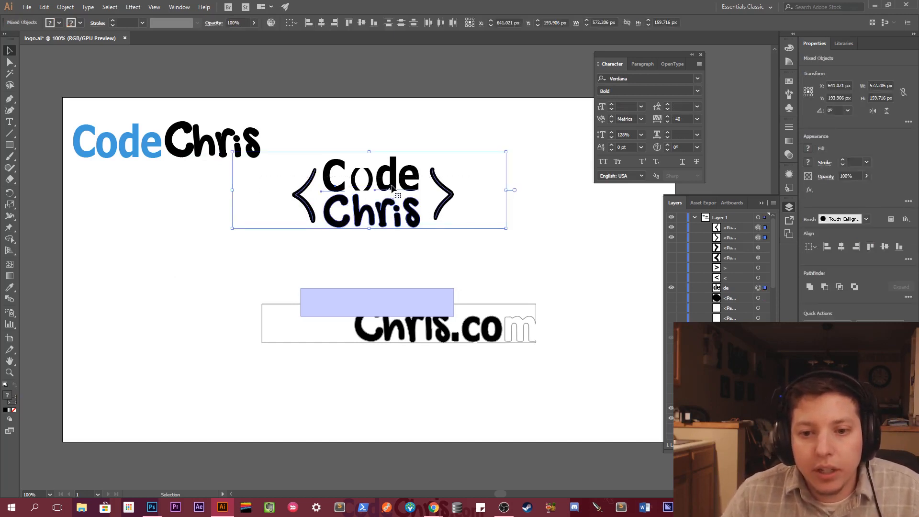
{"action": "left_click_drag", "start_coordinate": [387, 186], "coordinate": [173, 198]}
{"action": "left_click", "coordinate": [195, 295]}
Delete the lavender rectangle overlapping the Chris.com artwork.
{"action": "left_click", "coordinate": [441, 313]}
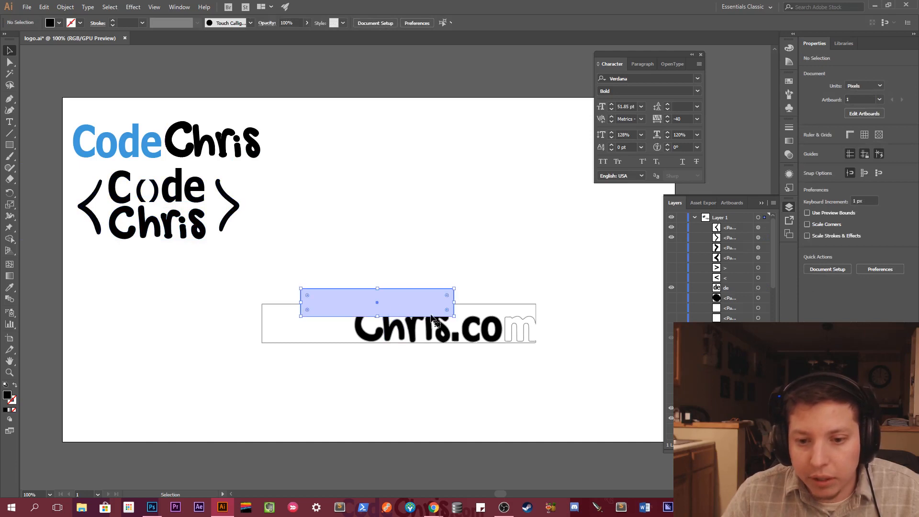
{"action": "key", "text": "Delete"}
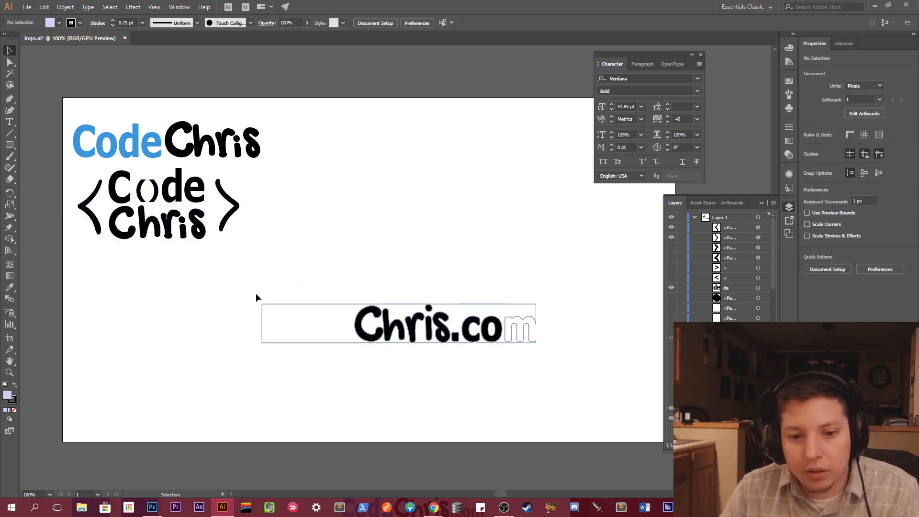
Delete the leftover Chris.com artwork from the lower part of the artboard.
{"action": "left_click_drag", "start_coordinate": [250, 293], "coordinate": [574, 359]}
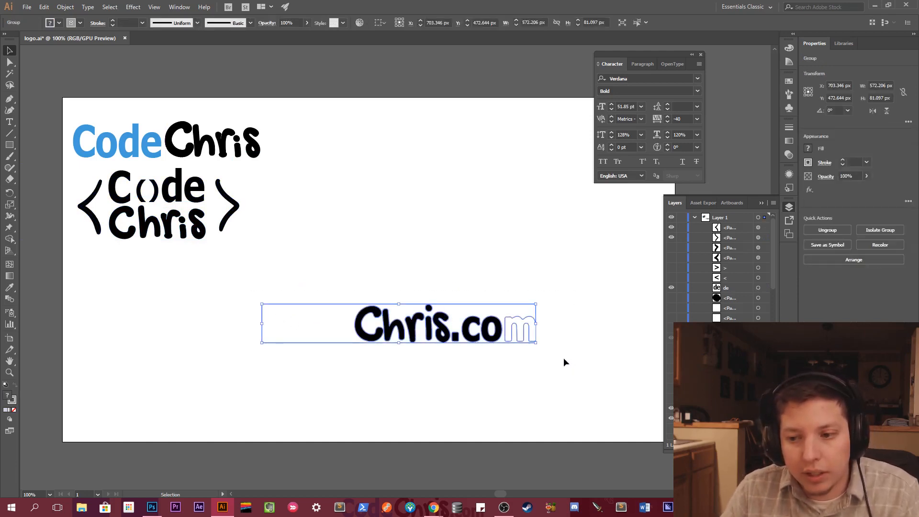
{"action": "key", "text": "Delete"}
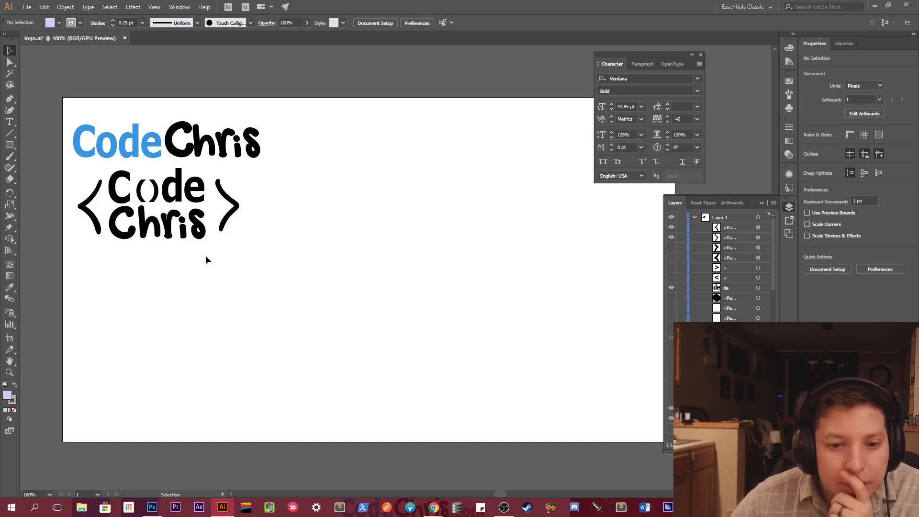
{"action": "left_click_drag", "start_coordinate": [207, 257], "coordinate": [126, 194]}
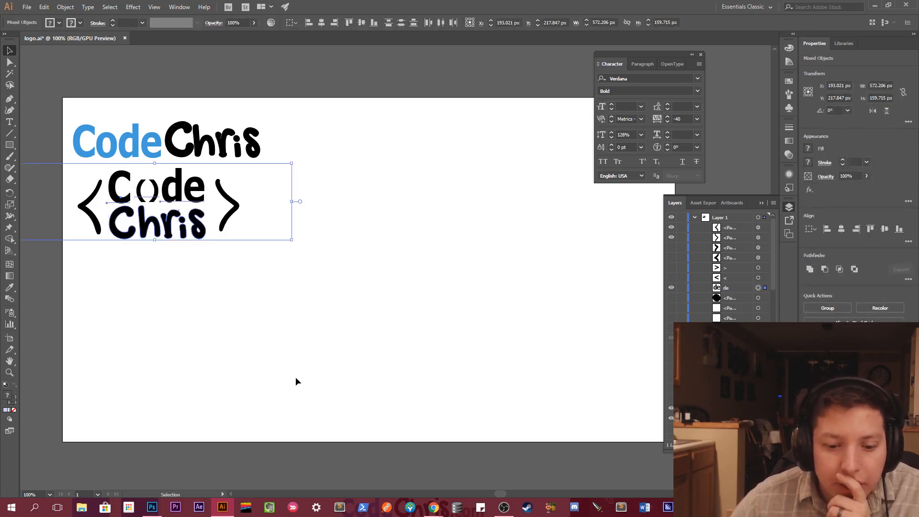
{"action": "left_click", "coordinate": [216, 368]}
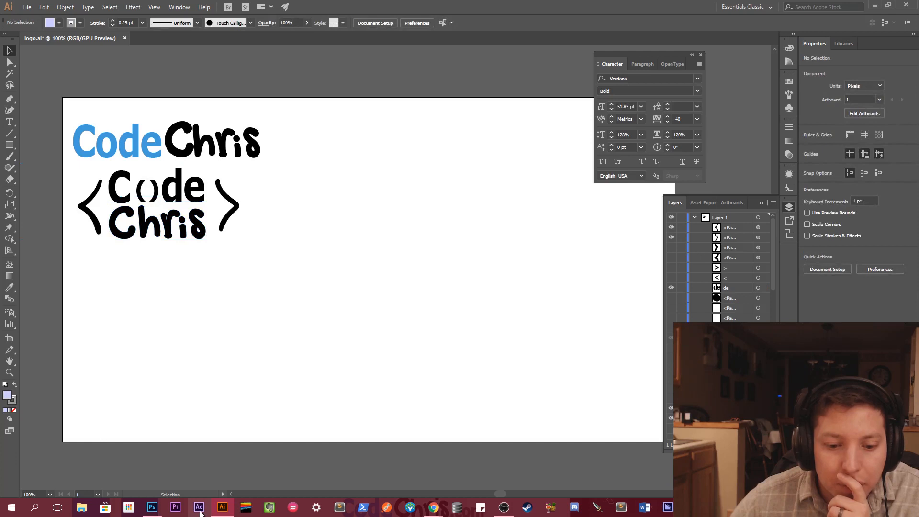
Switch to After Effects and open the recent project intro bumper animation.aep.
{"action": "left_click", "coordinate": [201, 508]}
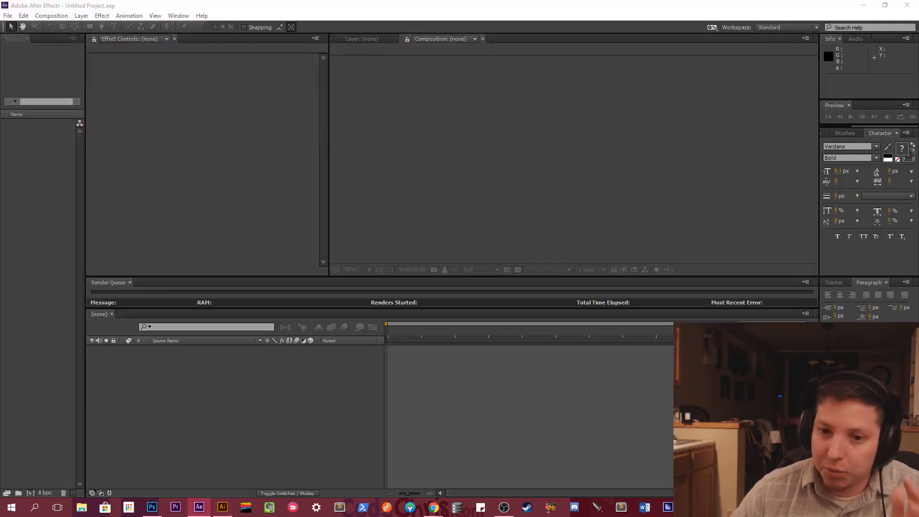
{"action": "left_click", "coordinate": [178, 94]}
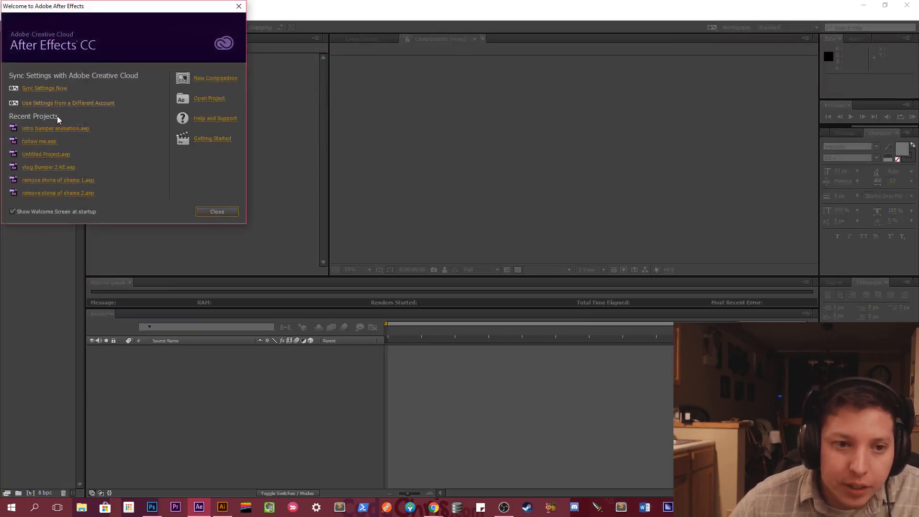
{"action": "left_click", "coordinate": [58, 129]}
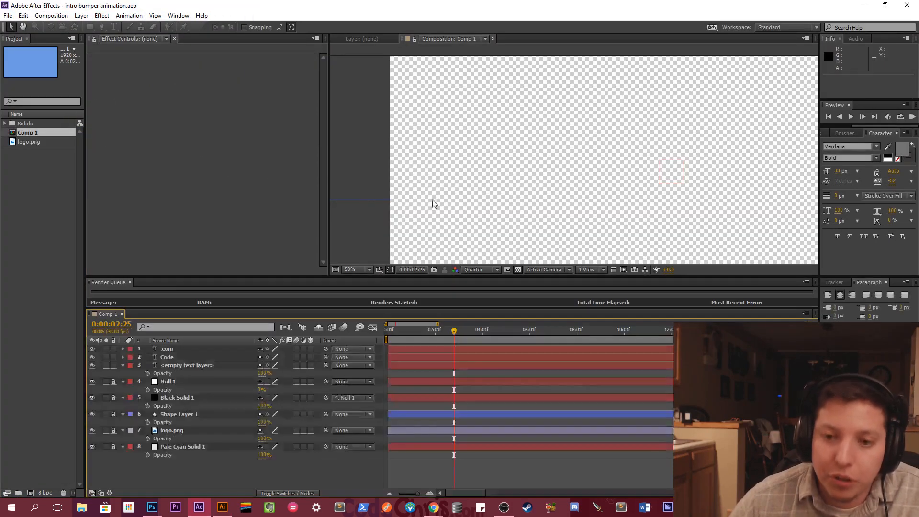
Play the CodeChris.com intro bumper animation in Comp 1 from its start several times to review the existing logo.
{"action": "scroll", "coordinate": [527, 211], "scroll_direction": "down", "scroll_amount": 3}
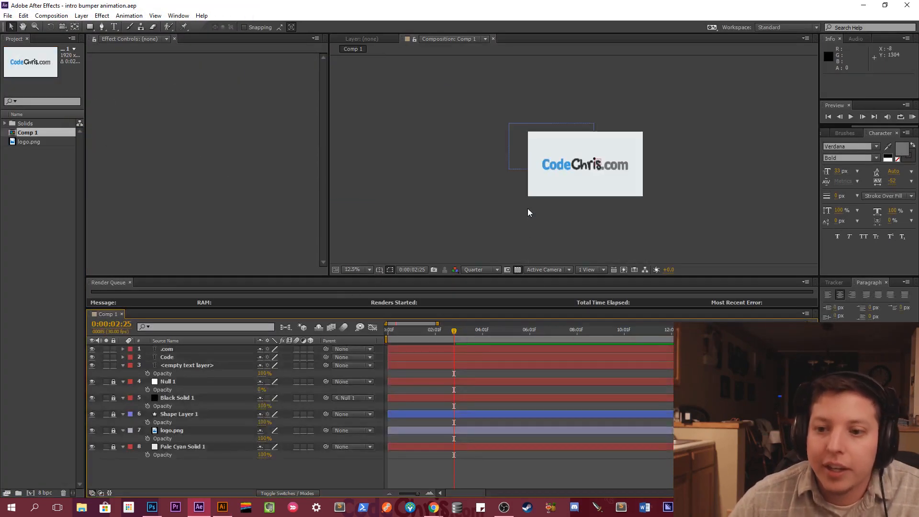
{"action": "scroll", "coordinate": [527, 210], "scroll_direction": "up", "scroll_amount": 1}
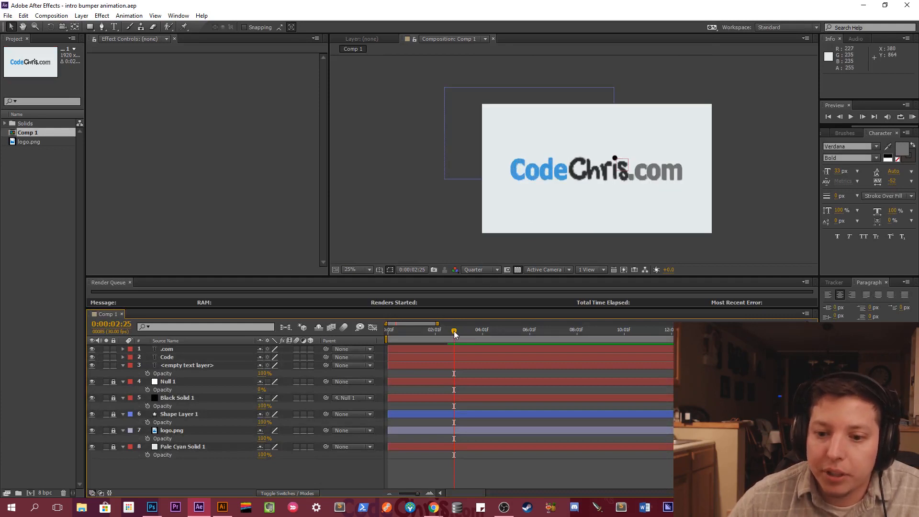
{"action": "left_click_drag", "start_coordinate": [454, 334], "coordinate": [376, 336]}
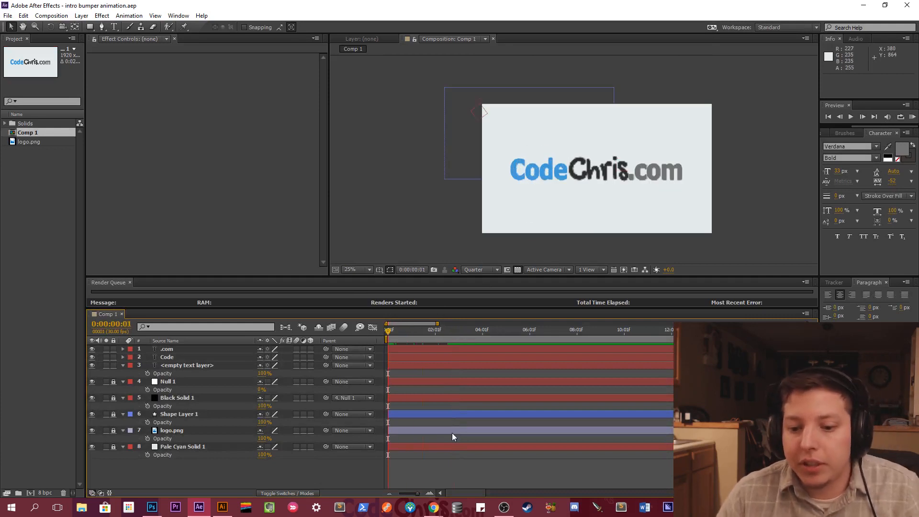
{"action": "key", "text": "space"}
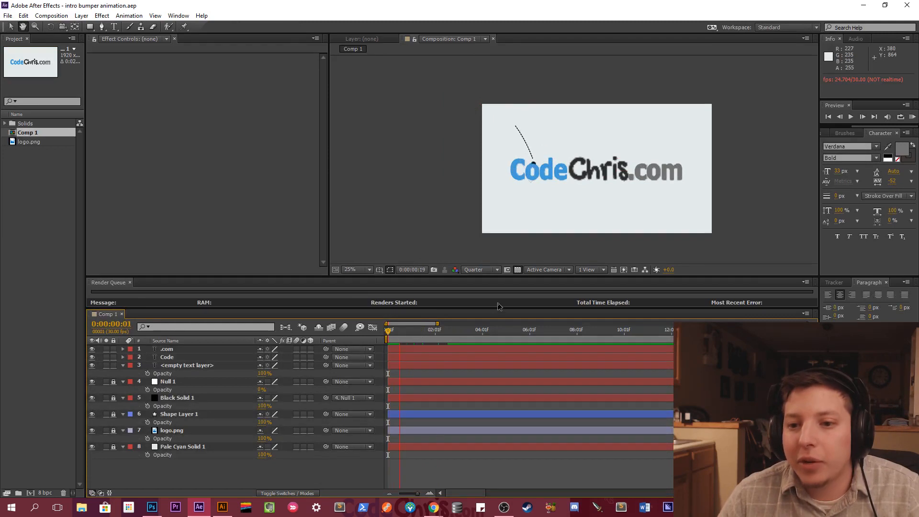
{"action": "key", "text": "space"}
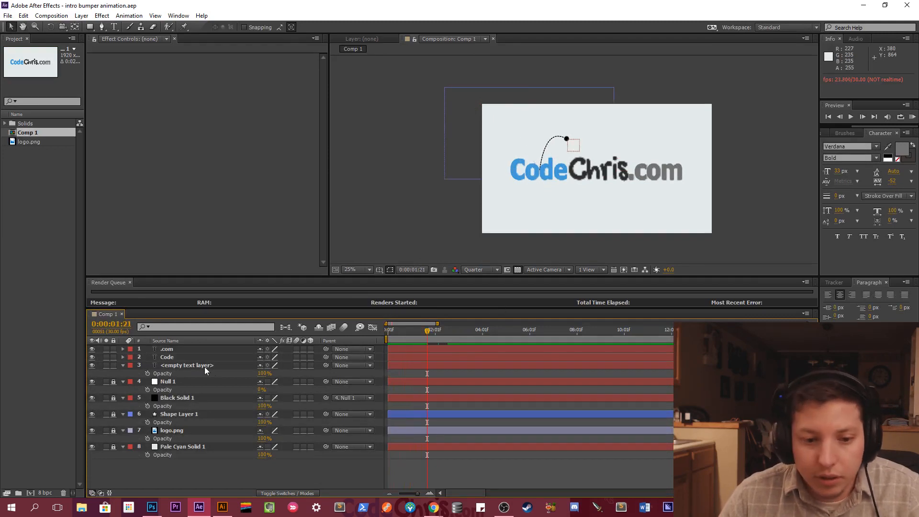
{"action": "key", "text": "space"}
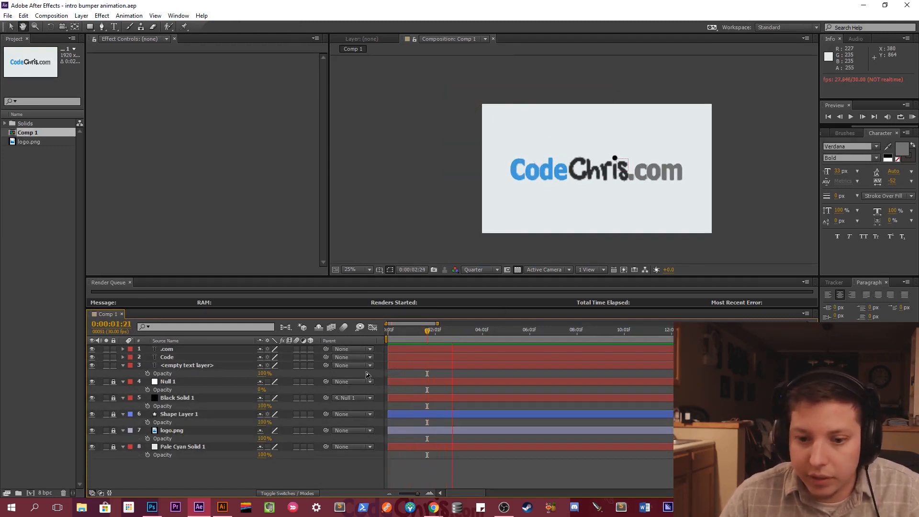
{"action": "key", "text": "space"}
{"action": "left_click_drag", "start_coordinate": [404, 335], "coordinate": [374, 333]}
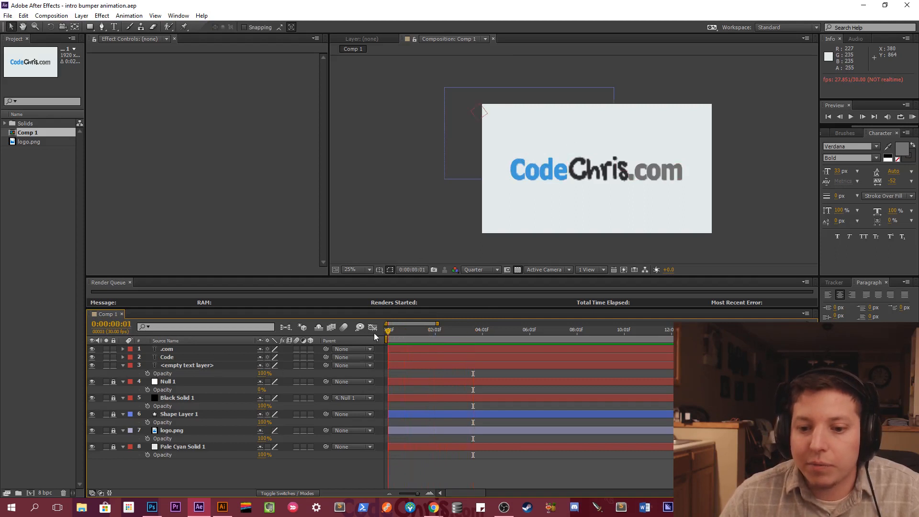
{"action": "key", "text": "space"}
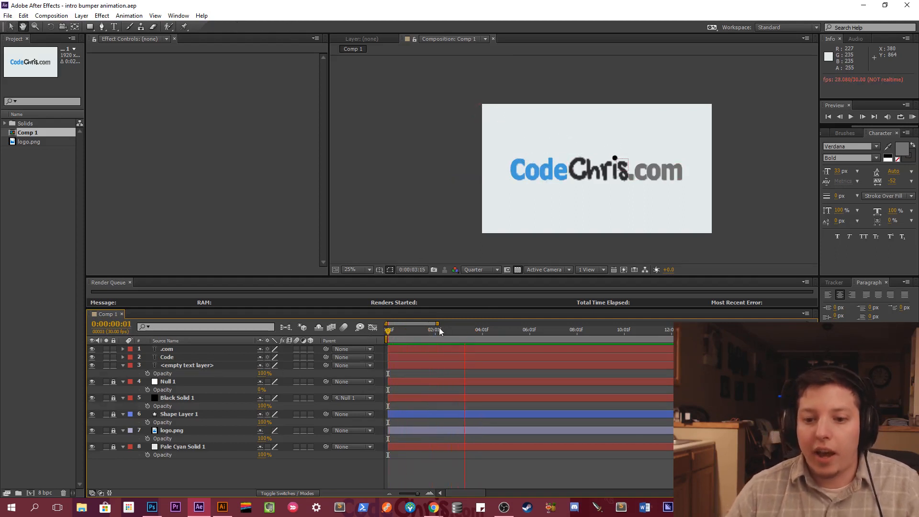
{"action": "key", "text": "space"}
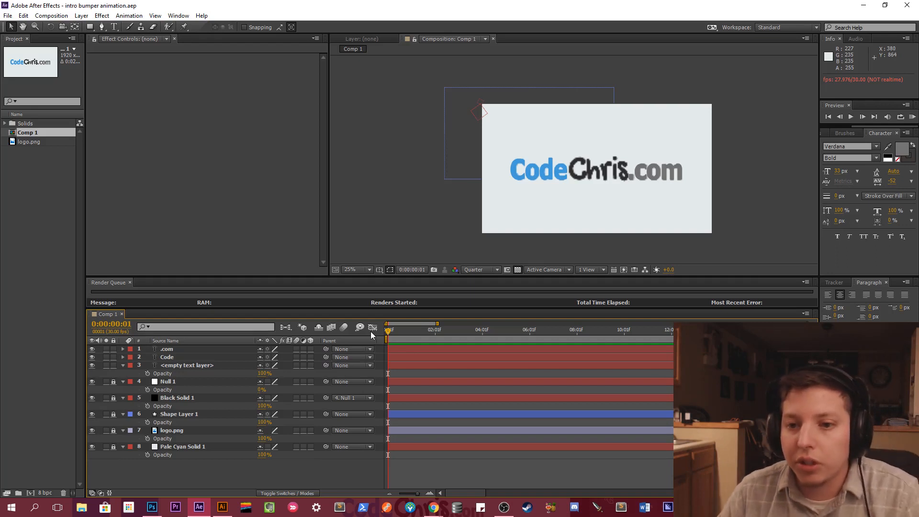
{"action": "key", "text": "space"}
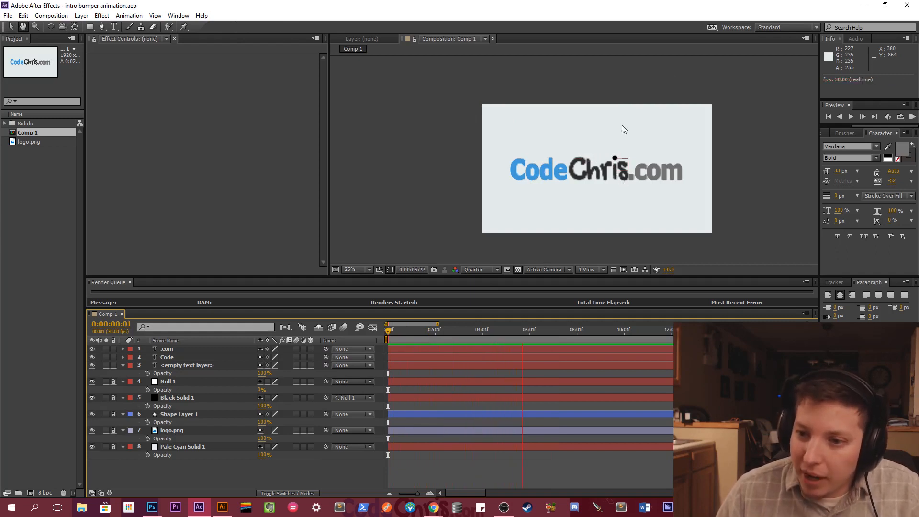
{"action": "key", "text": "space"}
{"action": "key", "text": "space"}
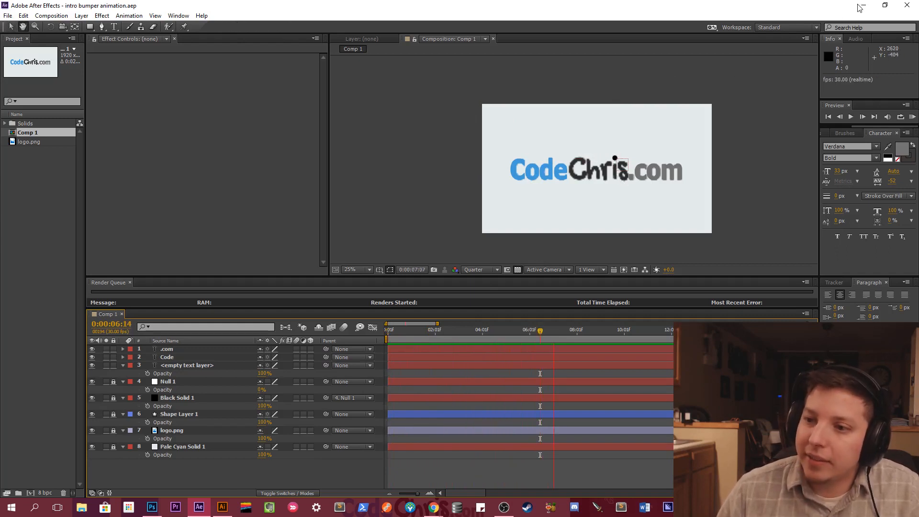
Return to Illustrator and examine the one-line and stacked CodeChris logos at 200% zoom.
{"action": "left_click", "coordinate": [861, 6]}
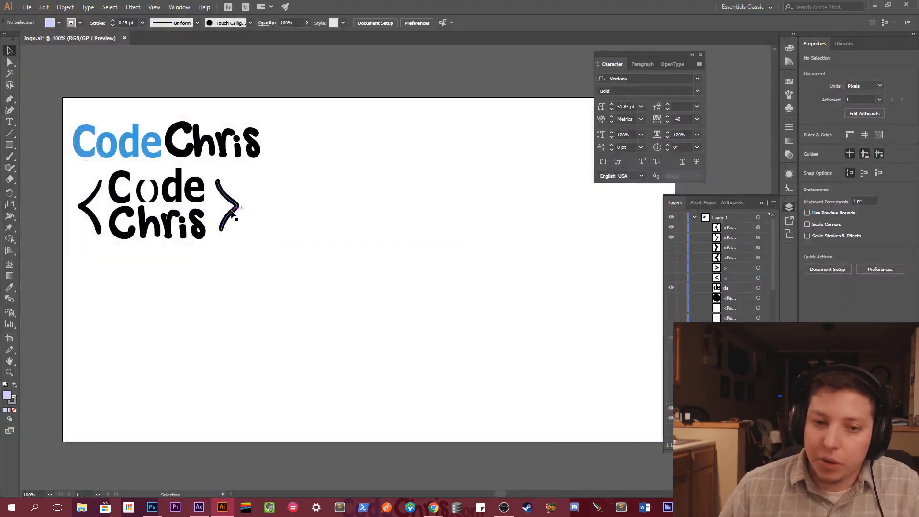
{"action": "scroll", "coordinate": [231, 214], "scroll_direction": "up", "scroll_amount": 2}
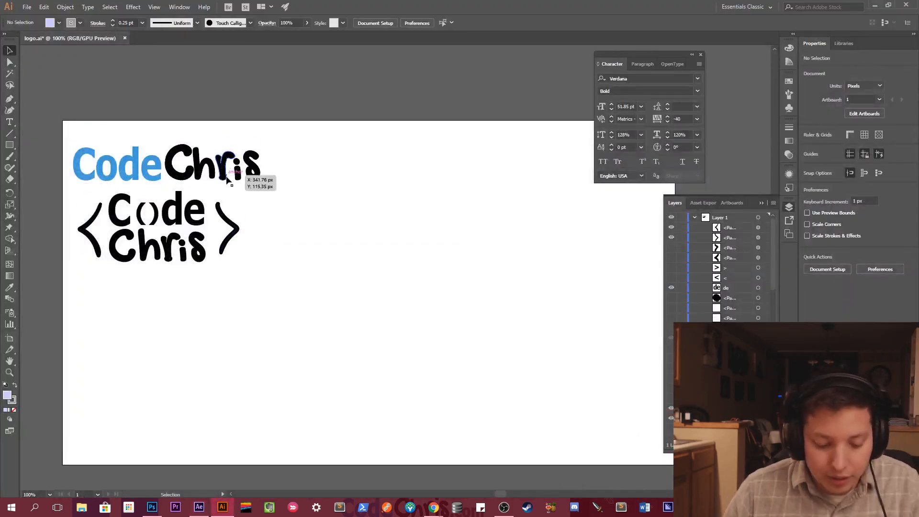
{"action": "key", "text": "z"}
{"action": "left_click", "coordinate": [226, 170]}
{"action": "left_click", "coordinate": [384, 283]}
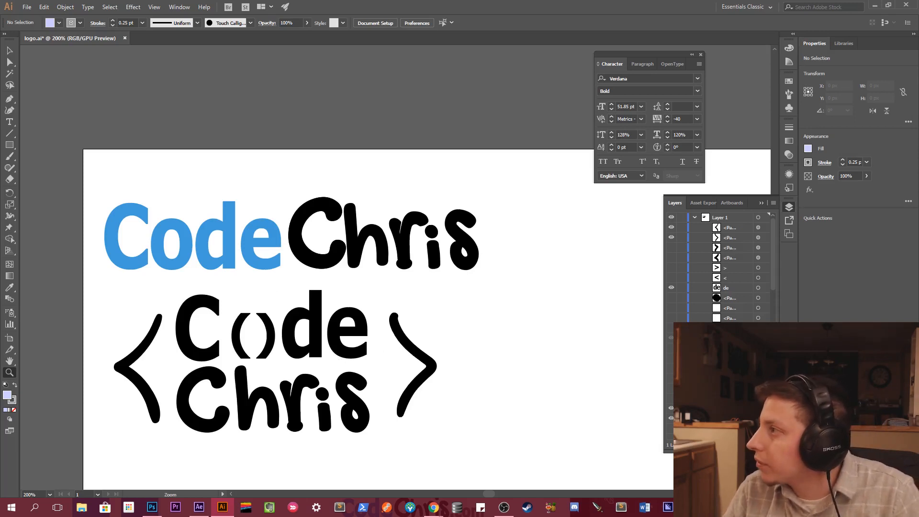
{"action": "key", "text": "alt+Tab"}
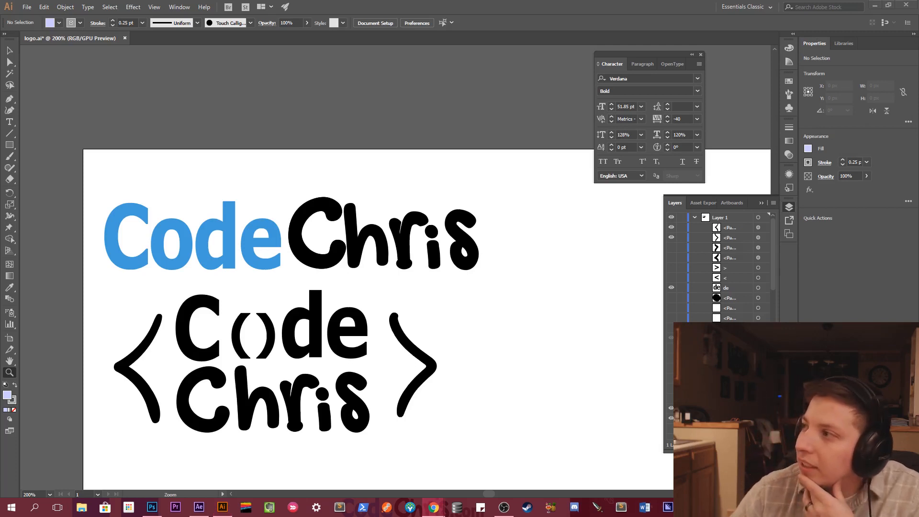
{"action": "scroll", "coordinate": [97, 287], "scroll_direction": "down", "scroll_amount": 2}
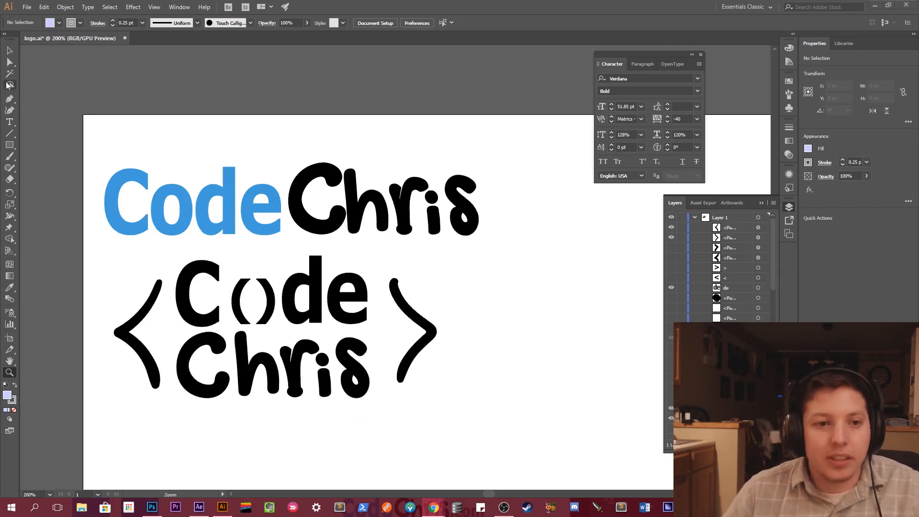
Duplicate the one-line CodeChris logo below the stacked version and place the copy's Chris directly under its blue Code.
{"action": "left_click", "coordinate": [8, 52]}
{"action": "key", "text": "z"}
{"action": "left_click", "coordinate": [215, 190], "text": "alt"}
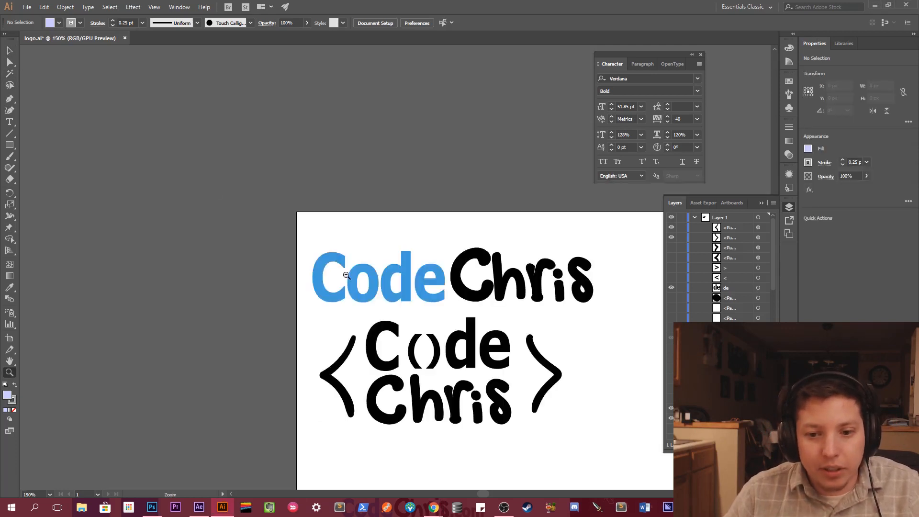
{"action": "left_click", "coordinate": [441, 316], "text": "alt"}
{"action": "left_click_drag", "start_coordinate": [451, 339], "coordinate": [427, 311]}
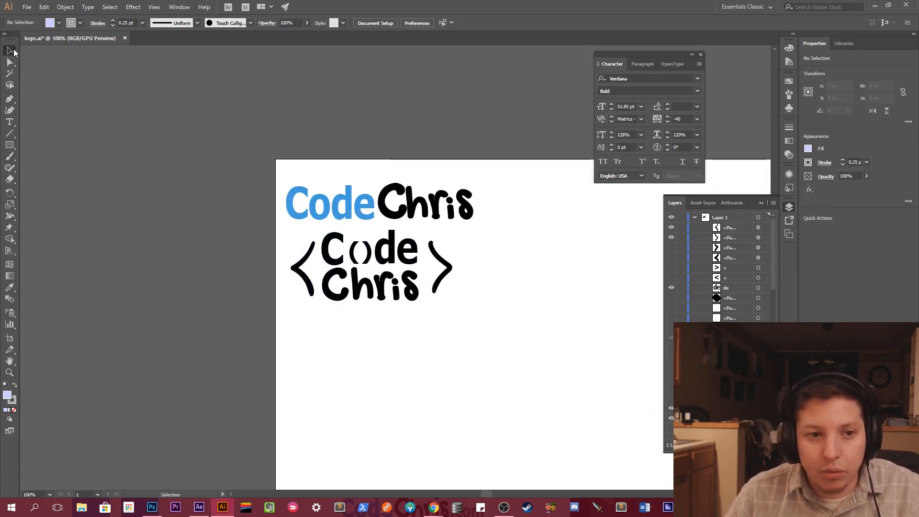
{"action": "left_click", "coordinate": [11, 50]}
{"action": "left_click", "coordinate": [350, 217]}
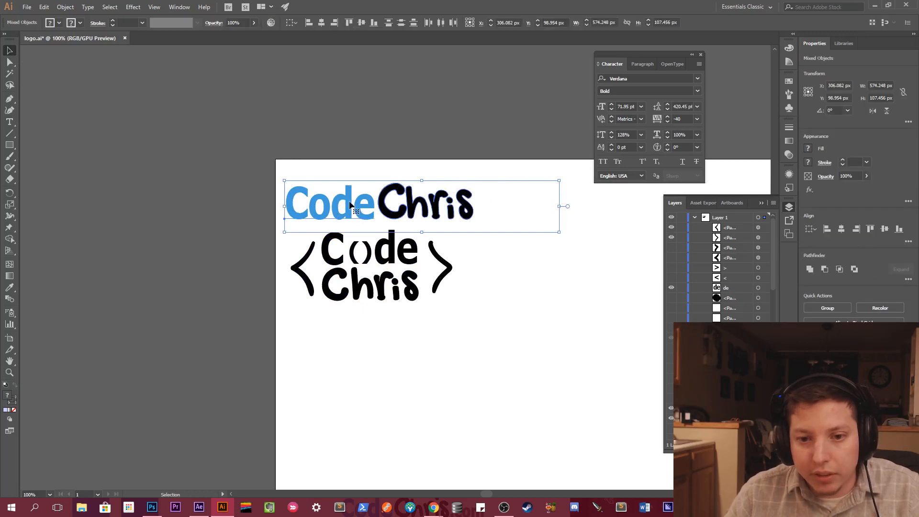
{"action": "left_click_drag", "start_coordinate": [350, 218], "coordinate": [375, 352]}
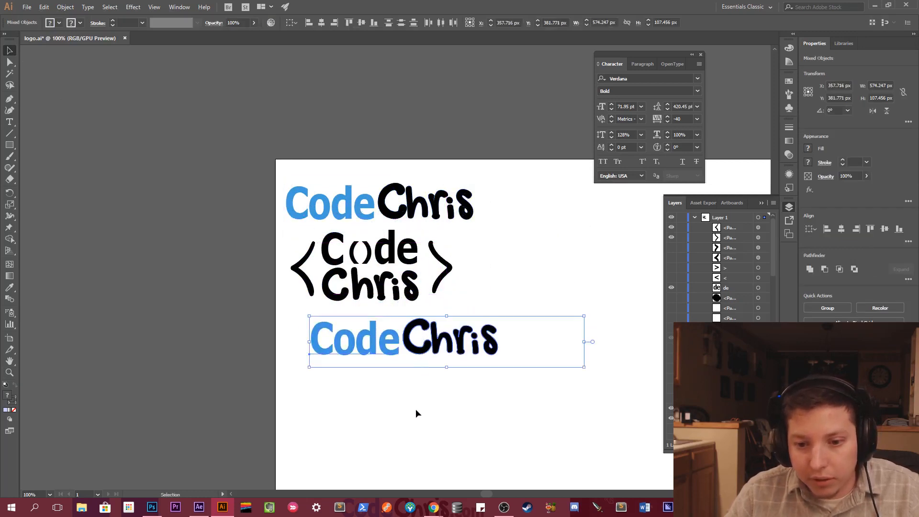
{"action": "left_click_drag", "start_coordinate": [416, 409], "coordinate": [367, 384]}
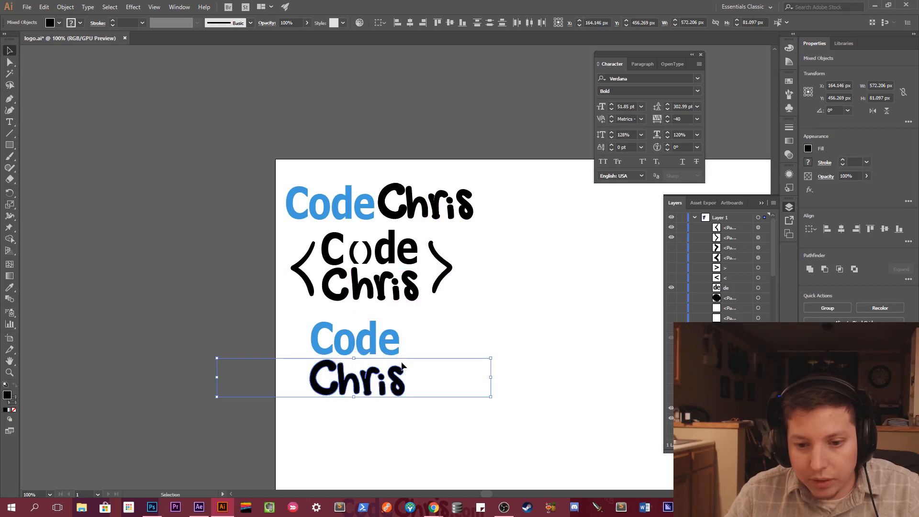
Enlarge the copied blue Code text to 77.64 pt and nudge it 4 px left to line up with Chris.
{"action": "left_click", "coordinate": [399, 336]}
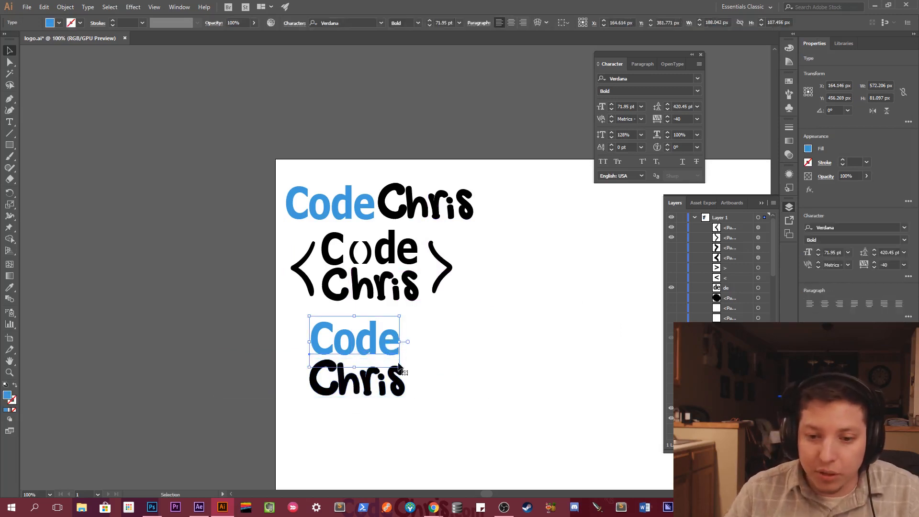
{"action": "left_click_drag", "start_coordinate": [400, 367], "coordinate": [407, 371]}
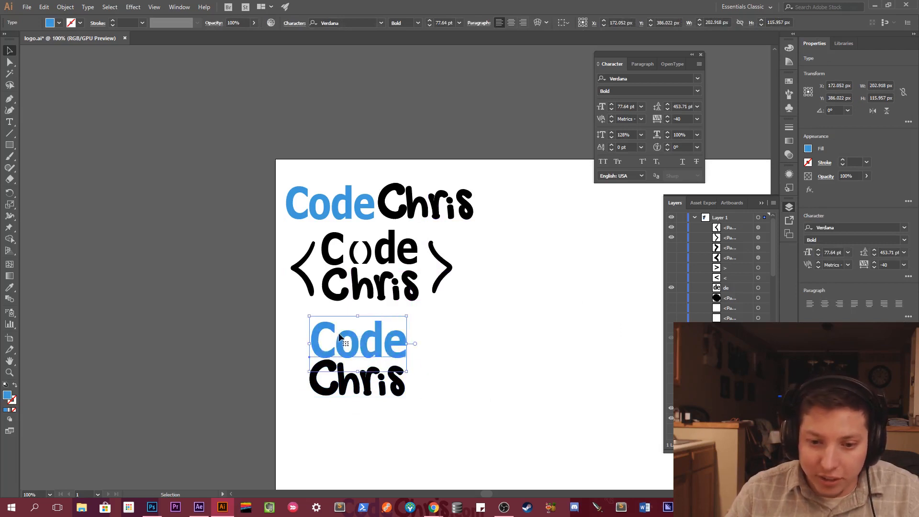
{"action": "key", "text": "Left"}
{"action": "key", "text": "Left"}
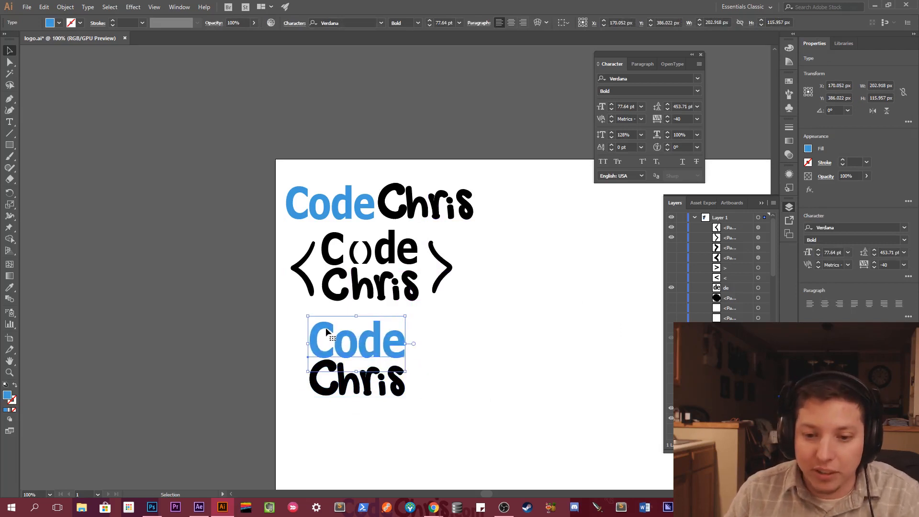
{"action": "key", "text": "Left"}
{"action": "key", "text": "Left"}
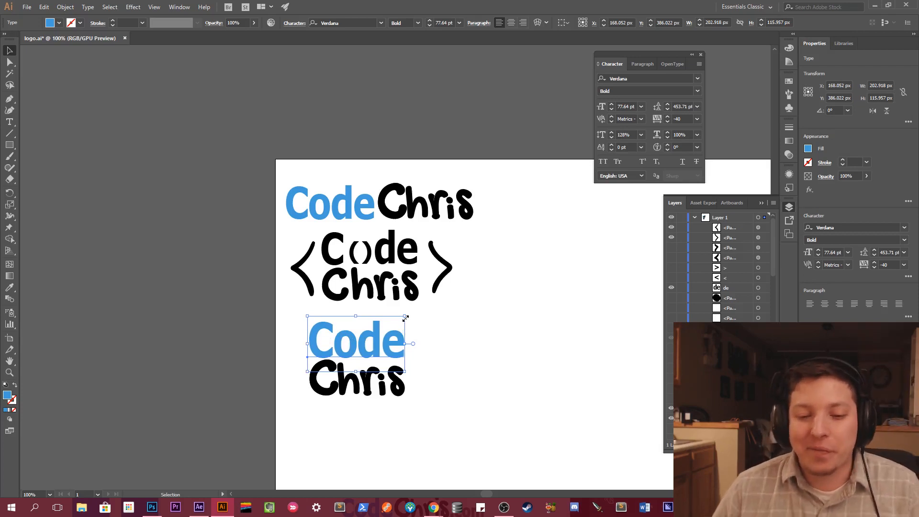
Replace the lowercase letters in the lower stacked logo's blue Code text with ODE.
{"action": "key", "text": "z"}
{"action": "left_click", "coordinate": [389, 350]}
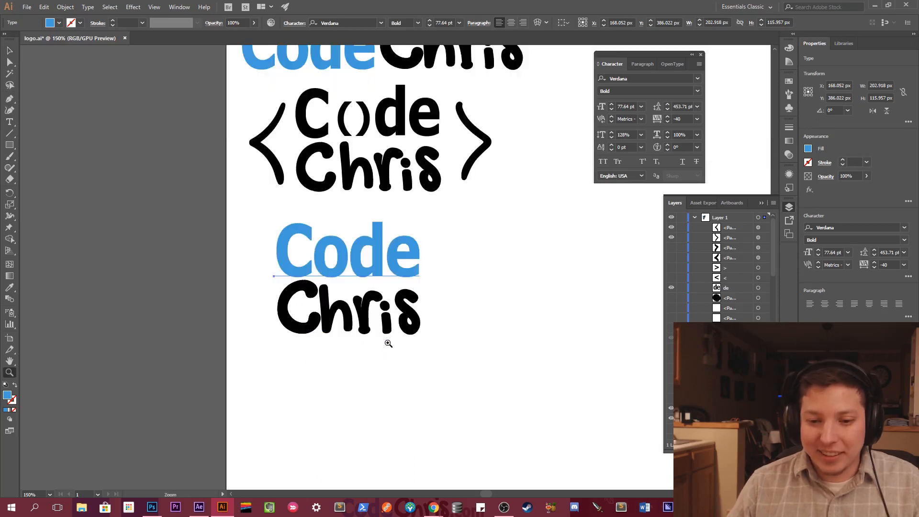
{"action": "left_click_drag", "start_coordinate": [398, 278], "coordinate": [410, 363]}
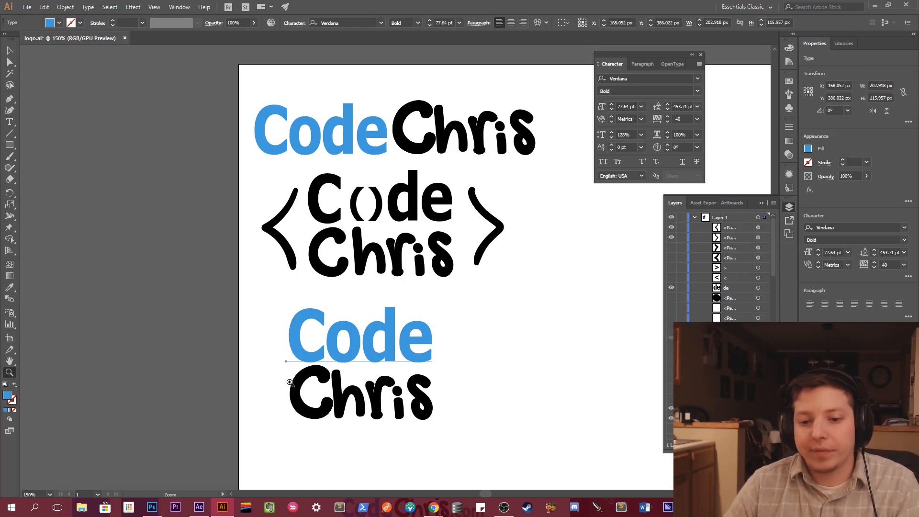
{"action": "left_click", "coordinate": [356, 341]}
{"action": "key", "text": "t"}
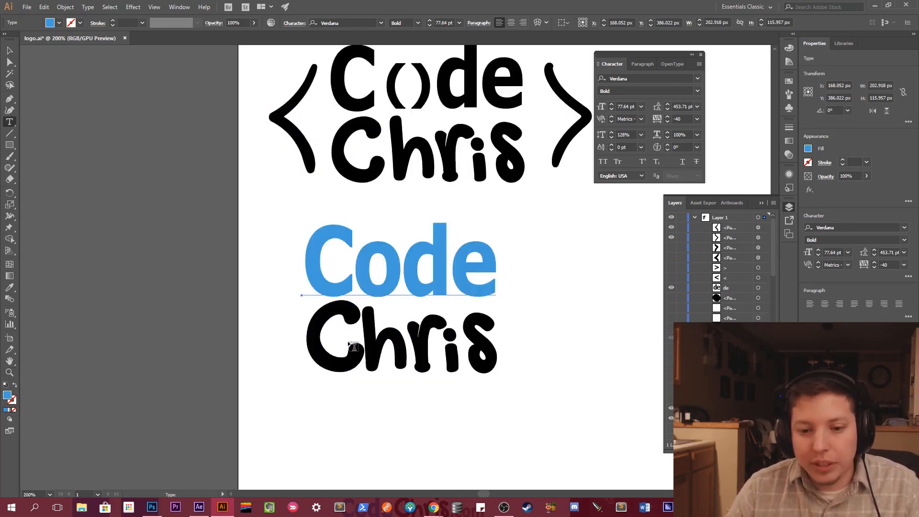
{"action": "left_click_drag", "start_coordinate": [360, 260], "coordinate": [486, 260]}
{"action": "type", "text": "ODE"}
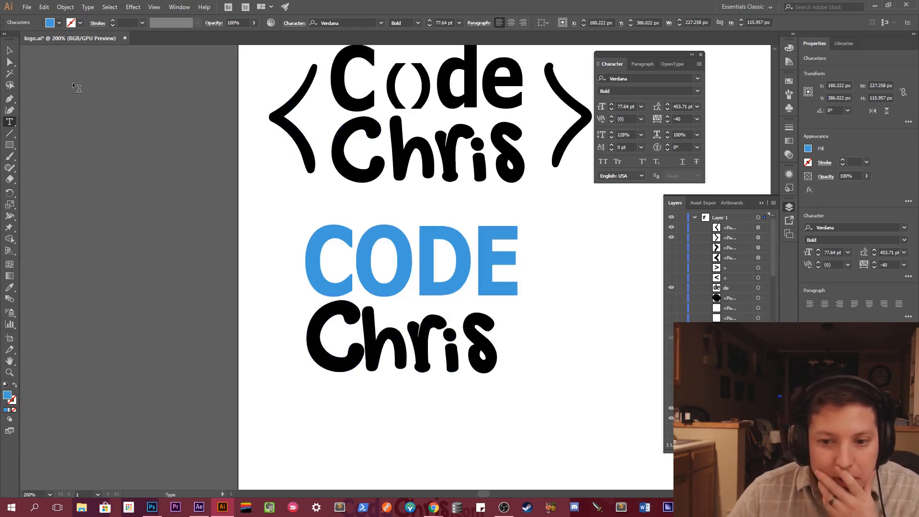
Scale the blue CODE text down to 65.78 pt and place it centred just above Chris.
{"action": "left_click", "coordinate": [9, 50]}
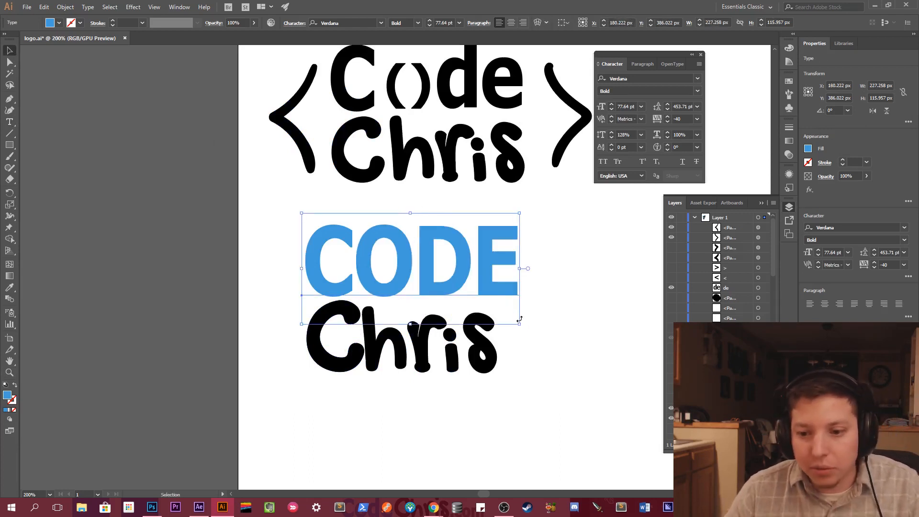
{"action": "left_click_drag", "start_coordinate": [519, 324], "coordinate": [487, 310]}
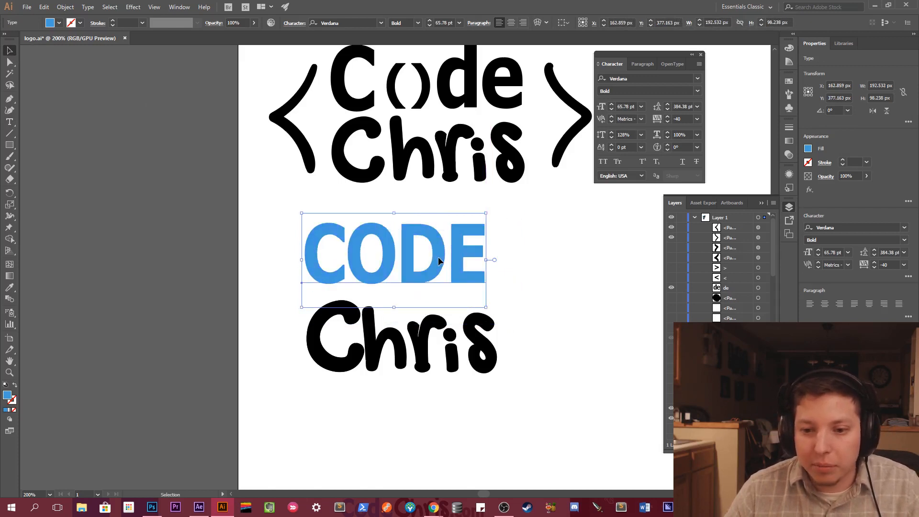
{"action": "left_click_drag", "start_coordinate": [435, 256], "coordinate": [440, 264]}
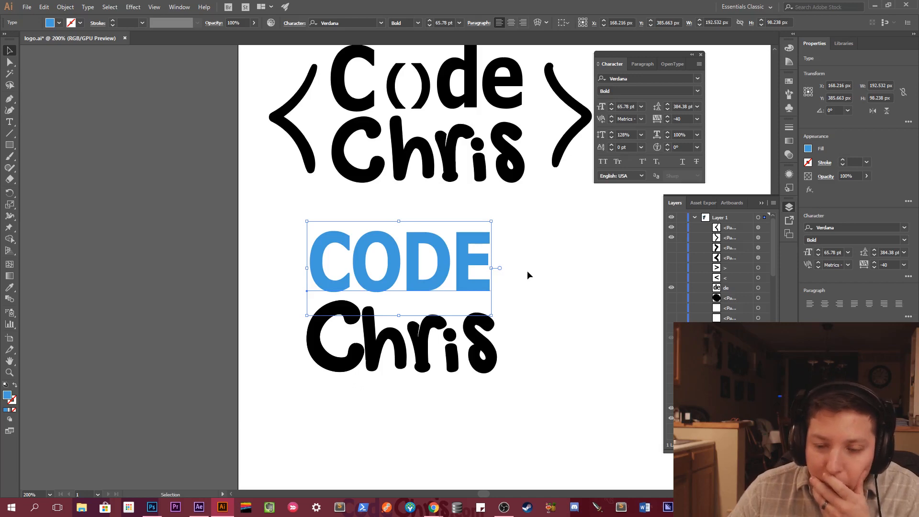
{"action": "scroll", "coordinate": [562, 282], "scroll_direction": "up", "scroll_amount": 2}
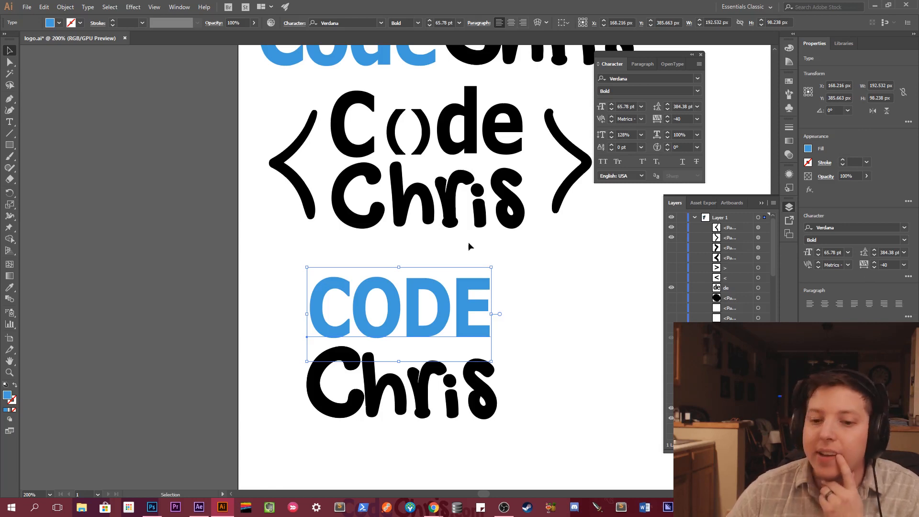
{"action": "double_click", "coordinate": [374, 314]}
{"action": "left_click_drag", "start_coordinate": [309, 306], "coordinate": [458, 309]}
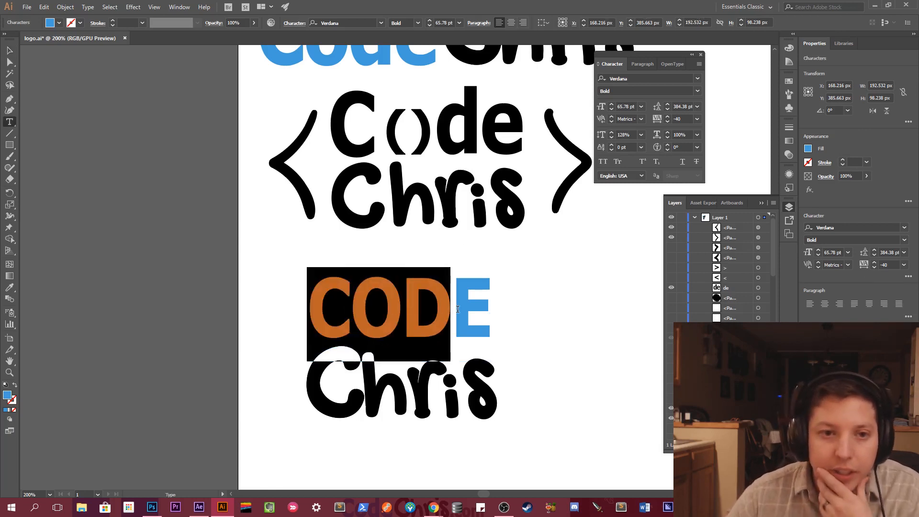
{"action": "left_click", "coordinate": [391, 318]}
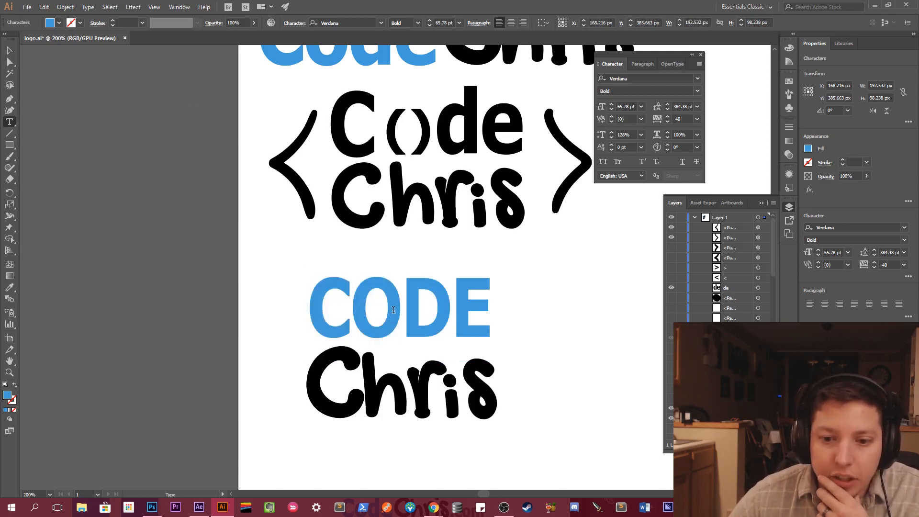
{"action": "left_click_drag", "start_coordinate": [351, 309], "coordinate": [451, 309]}
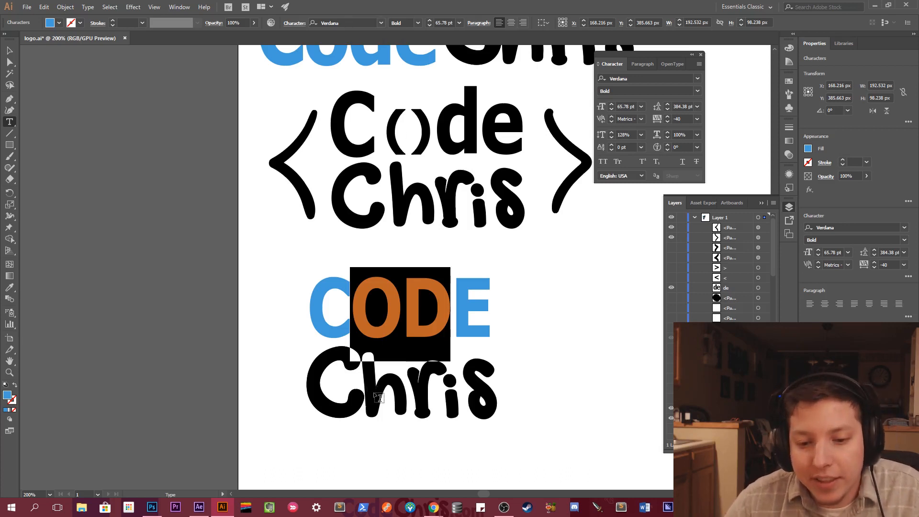
{"action": "left_click", "coordinate": [534, 385], "text": "ctrl"}
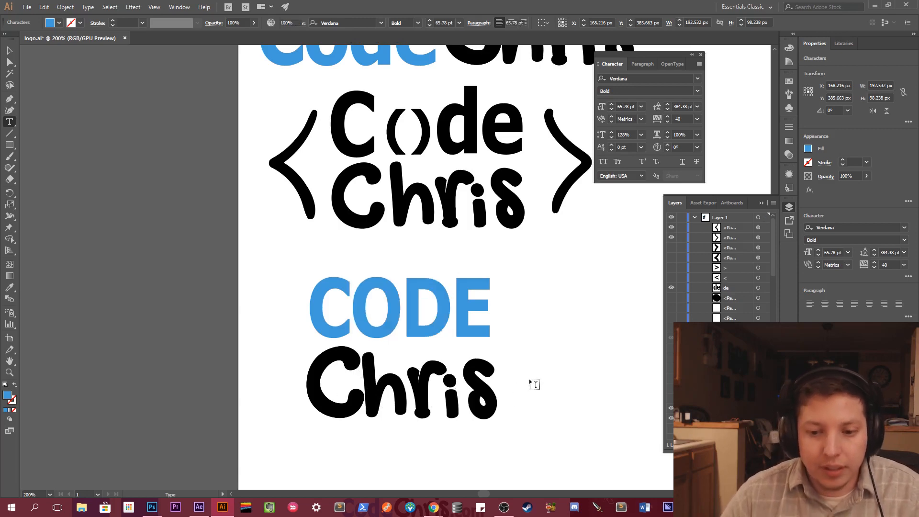
Switch to color pallet.psd in Photoshop and inspect the Chris lettering in the second codeChris.com logo variant.
{"action": "key", "text": "alt+Tab"}
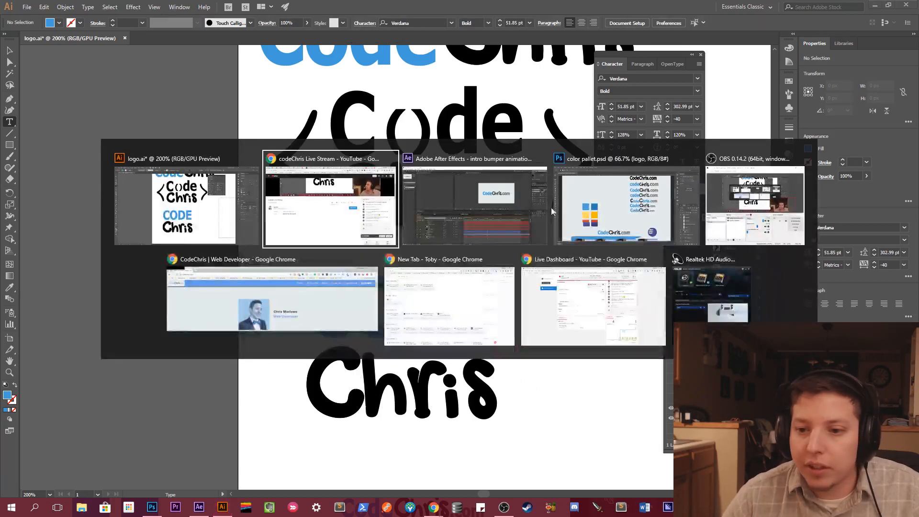
{"action": "left_click", "coordinate": [600, 197]}
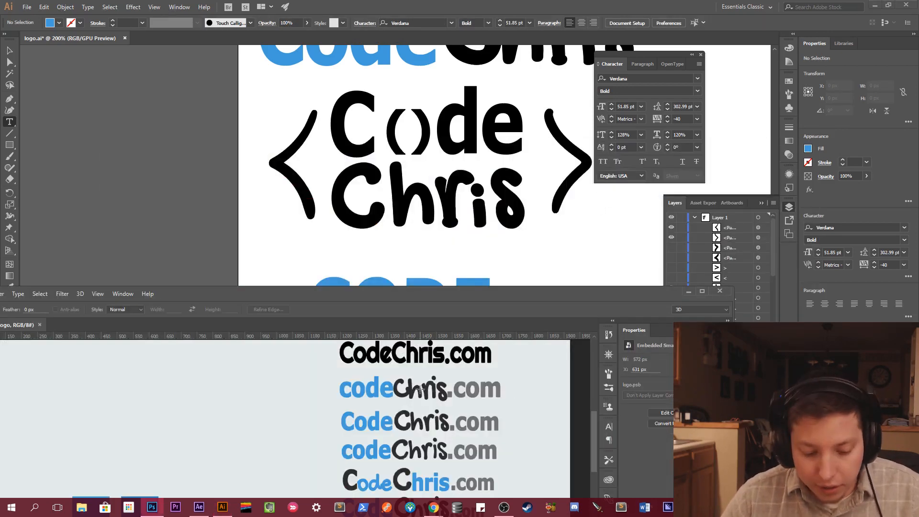
{"action": "key", "text": "t"}
{"action": "left_click_drag", "start_coordinate": [413, 390], "coordinate": [437, 390]}
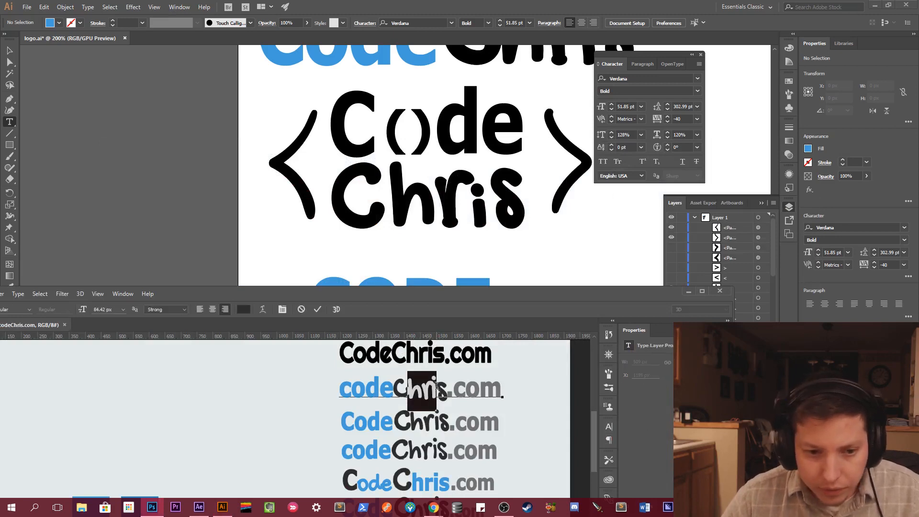
{"action": "left_click_drag", "start_coordinate": [296, 292], "coordinate": [478, 133]}
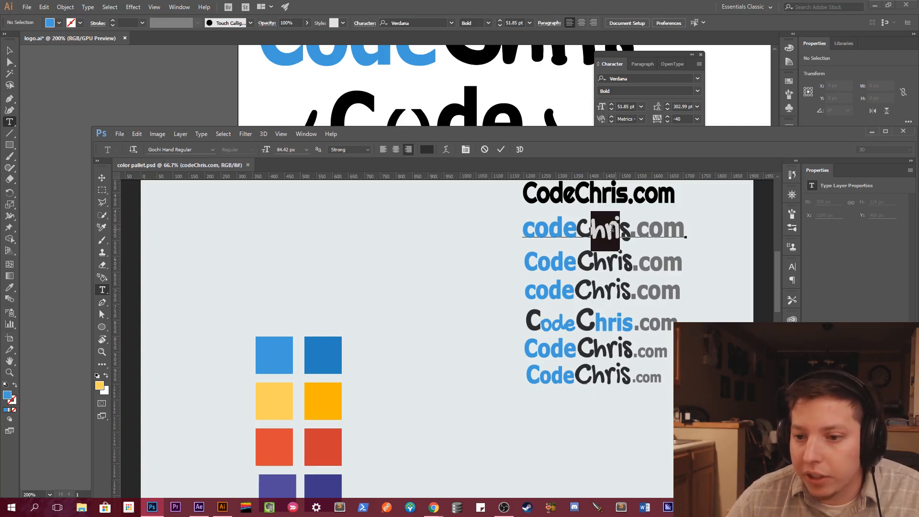
{"action": "left_click", "coordinate": [606, 229]}
{"action": "left_click", "coordinate": [627, 229]}
{"action": "left_click_drag", "start_coordinate": [625, 229], "coordinate": [577, 227]}
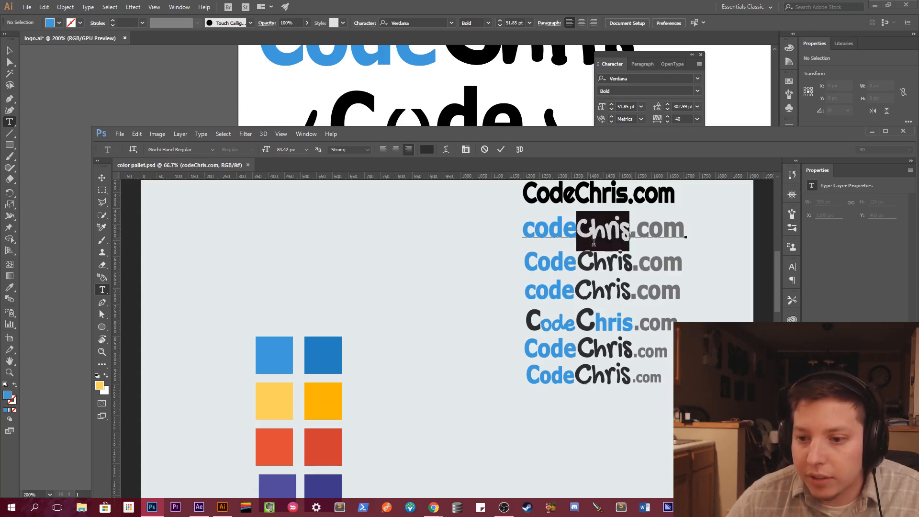
{"action": "left_click", "coordinate": [615, 228]}
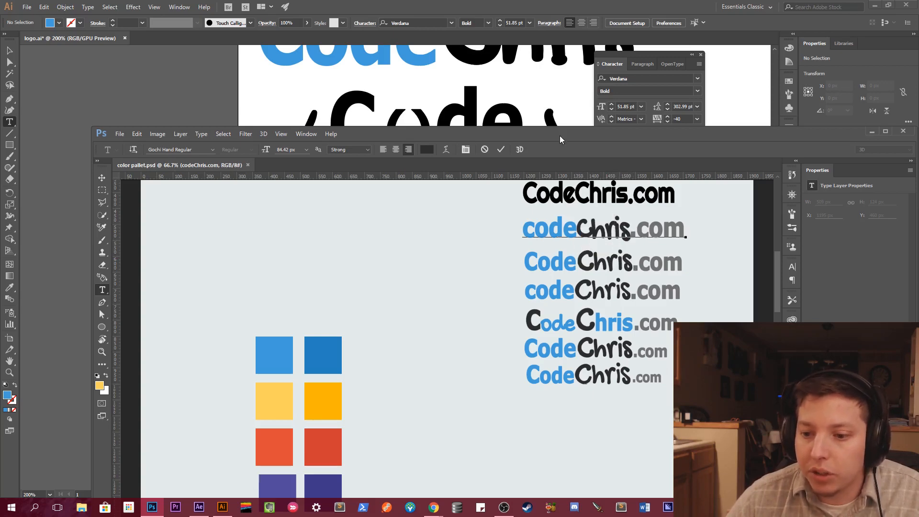
Examine the blue and black codeChris.com lettering in Photoshop at 300% zoom and return to the Illustrator logo file.
{"action": "left_click_drag", "start_coordinate": [561, 140], "coordinate": [569, 300]}
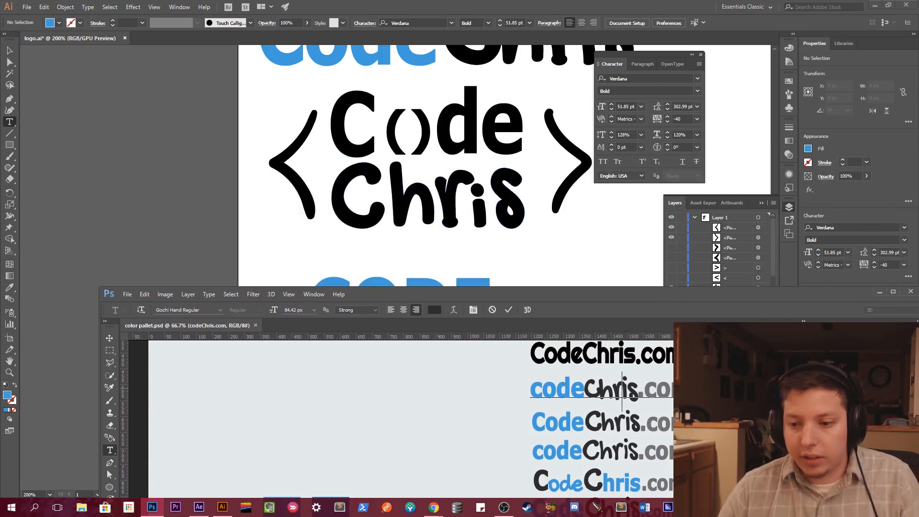
{"action": "left_click", "coordinate": [110, 338]}
{"action": "key", "text": "alt+space"}
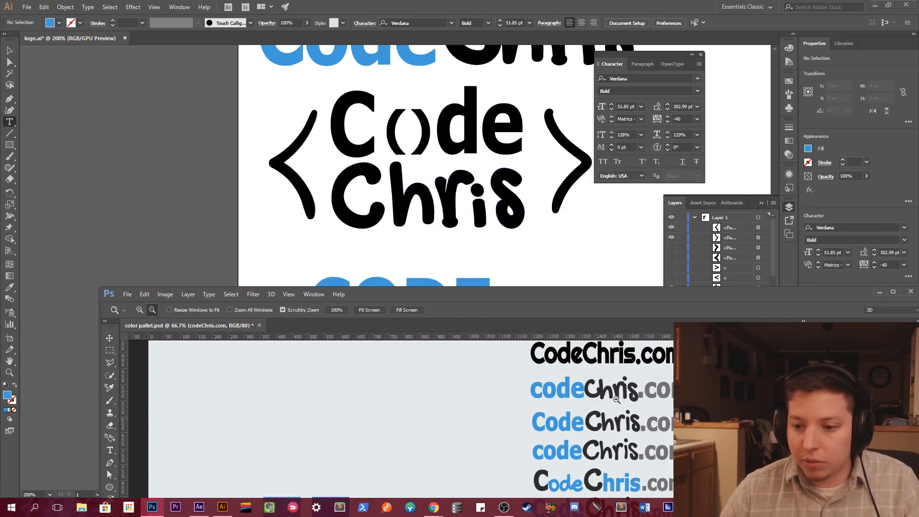
{"action": "left_click", "coordinate": [616, 399], "text": "alt"}
{"action": "left_click", "coordinate": [616, 399]}
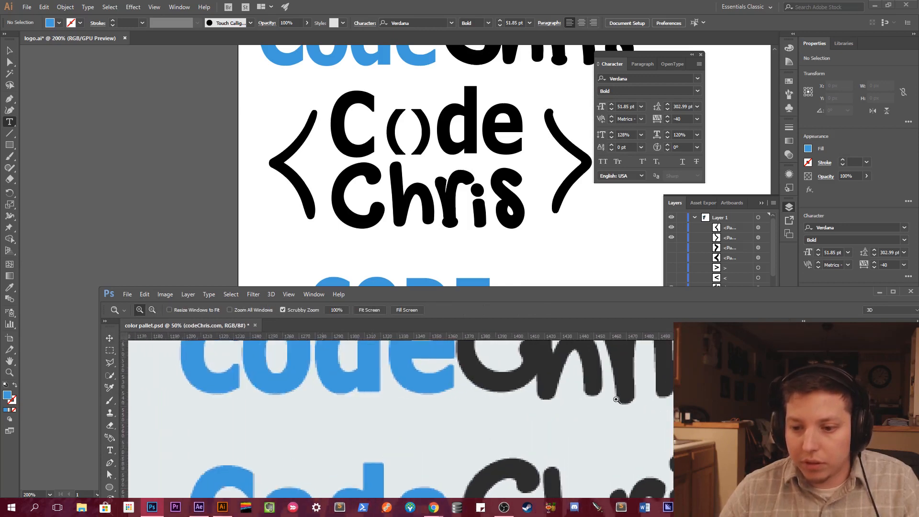
{"action": "key", "text": "space"}
{"action": "left_click_drag", "start_coordinate": [611, 408], "coordinate": [516, 483]}
{"action": "key", "text": "ctrl+space"}
{"action": "left_click", "coordinate": [512, 443]}
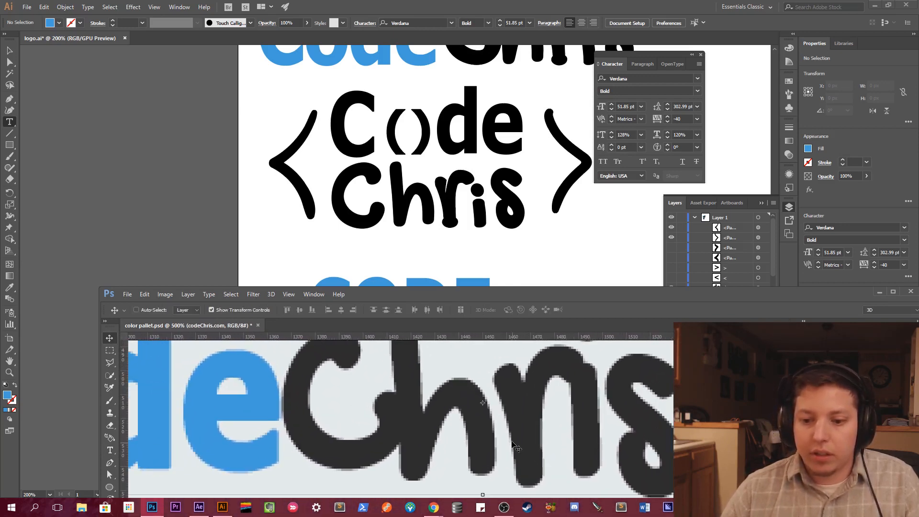
{"action": "key", "text": "alt+space"}
{"action": "left_click", "coordinate": [512, 441], "text": "alt"}
{"action": "left_click", "coordinate": [512, 441], "text": "alt"}
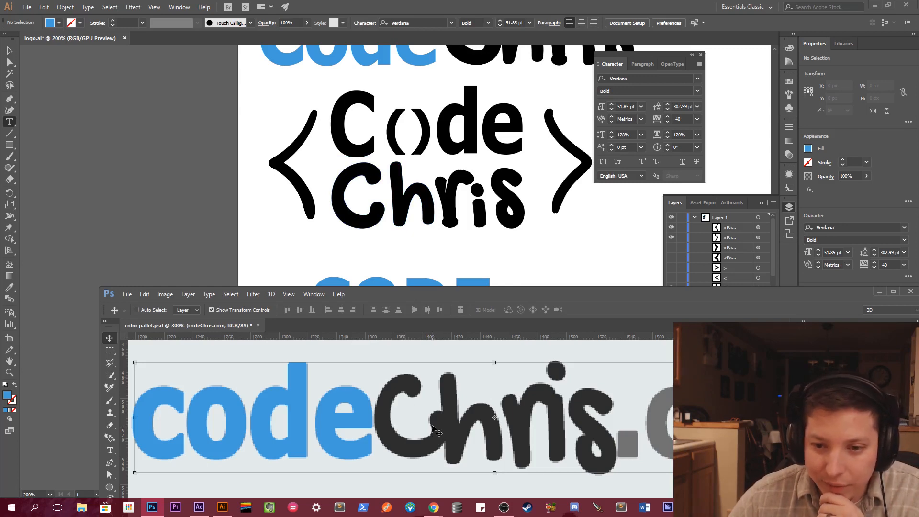
{"action": "left_click", "coordinate": [526, 256]}
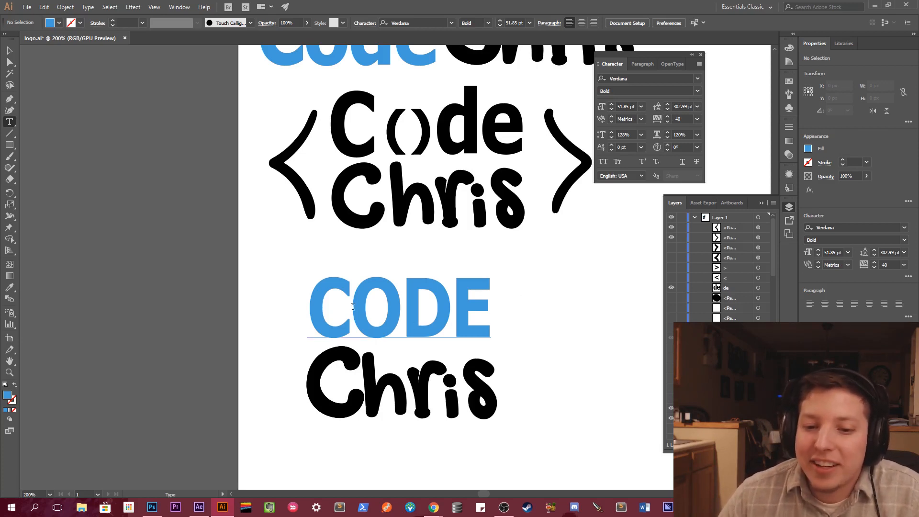
{"action": "left_click_drag", "start_coordinate": [353, 307], "coordinate": [487, 302]}
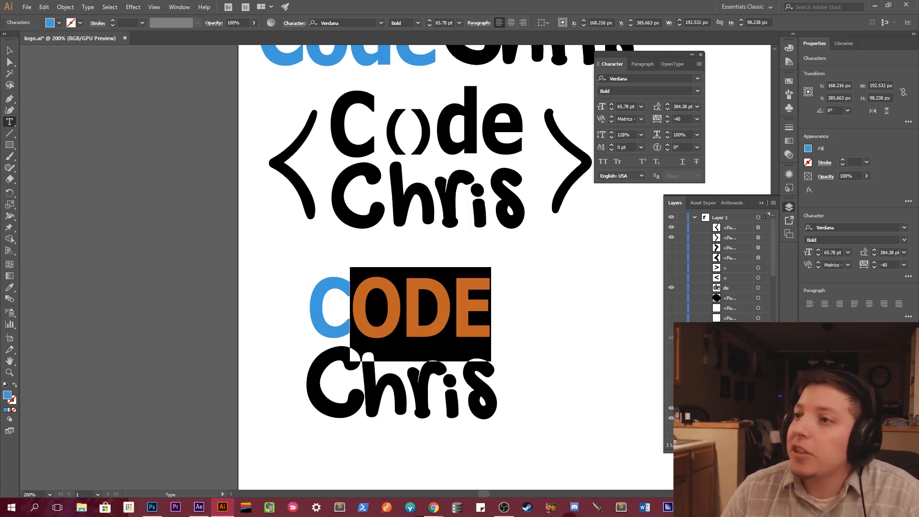
{"action": "key", "text": "alt+Tab"}
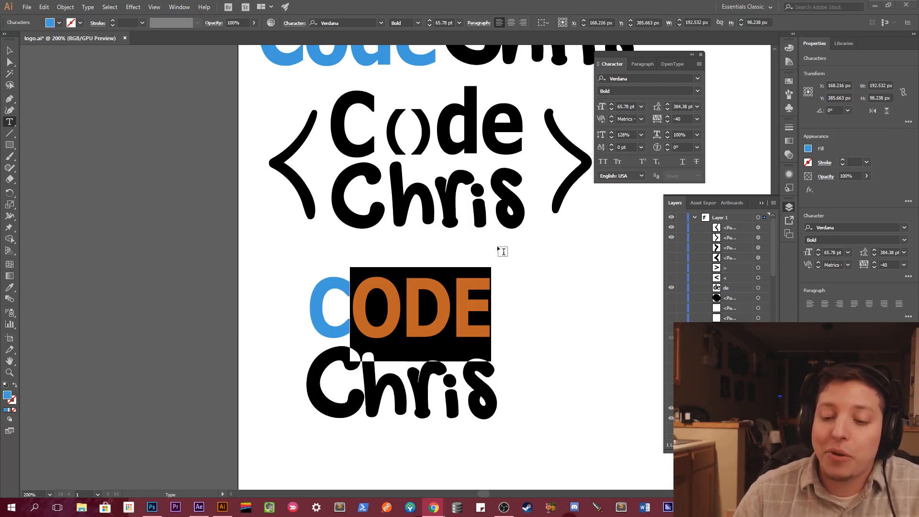
{"action": "left_click_drag", "start_coordinate": [363, 309], "coordinate": [481, 296]}
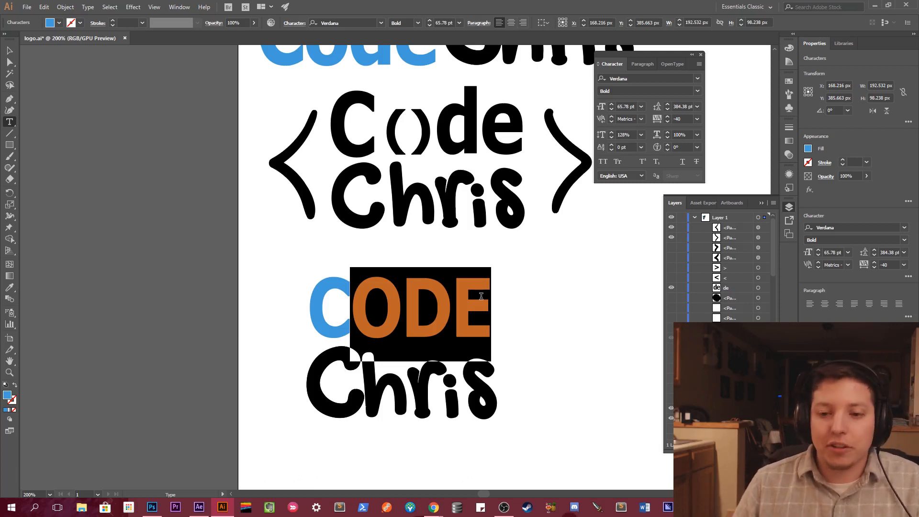
{"action": "left_click", "coordinate": [382, 304]}
{"action": "left_click_drag", "start_coordinate": [350, 305], "coordinate": [482, 294]}
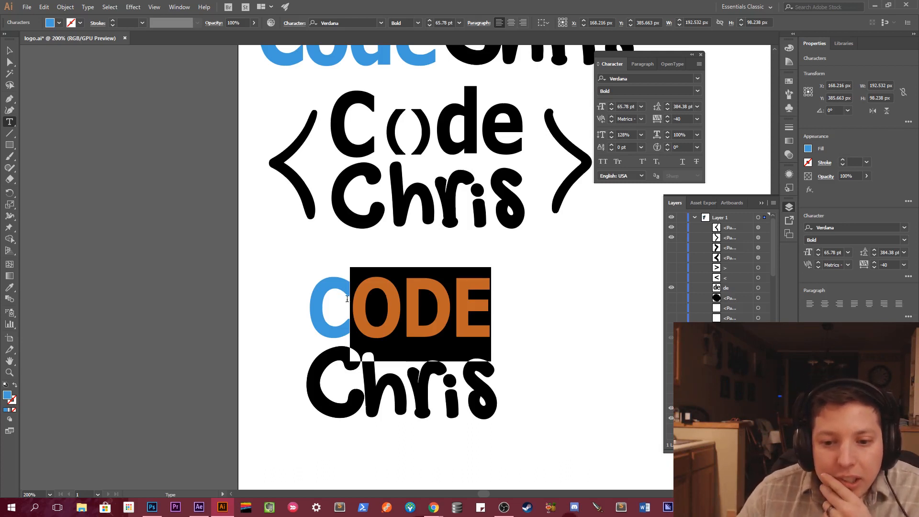
{"action": "left_click_drag", "start_coordinate": [359, 299], "coordinate": [477, 300]}
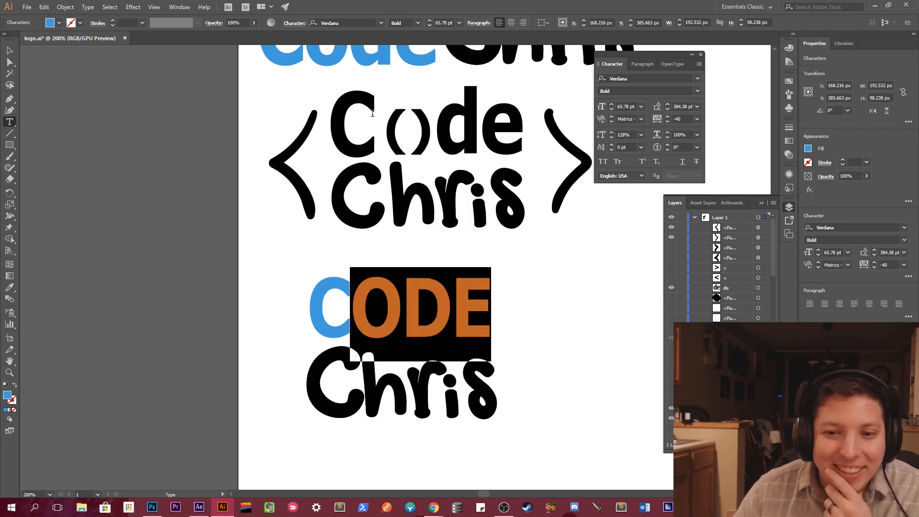
{"action": "left_click", "coordinate": [400, 297]}
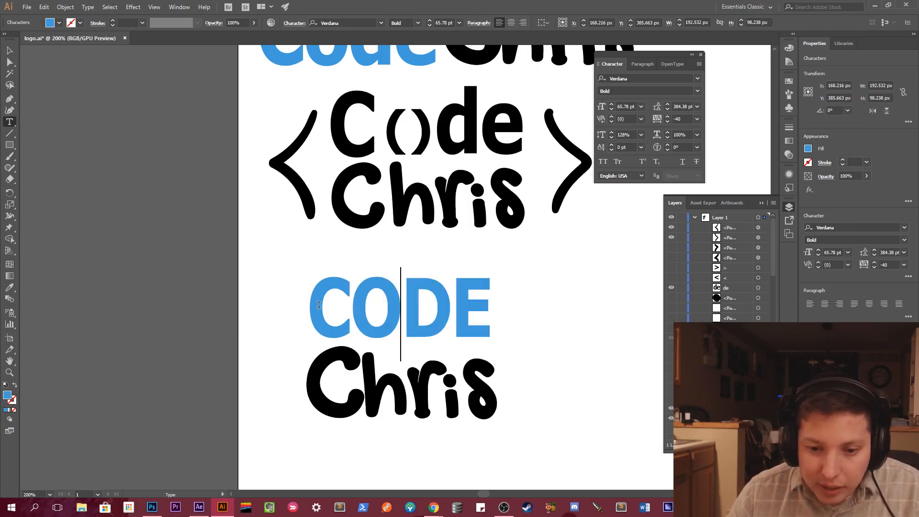
Scale the C of the lower black Chris down to about 53 by 66 px.
{"action": "left_click", "coordinate": [6, 50]}
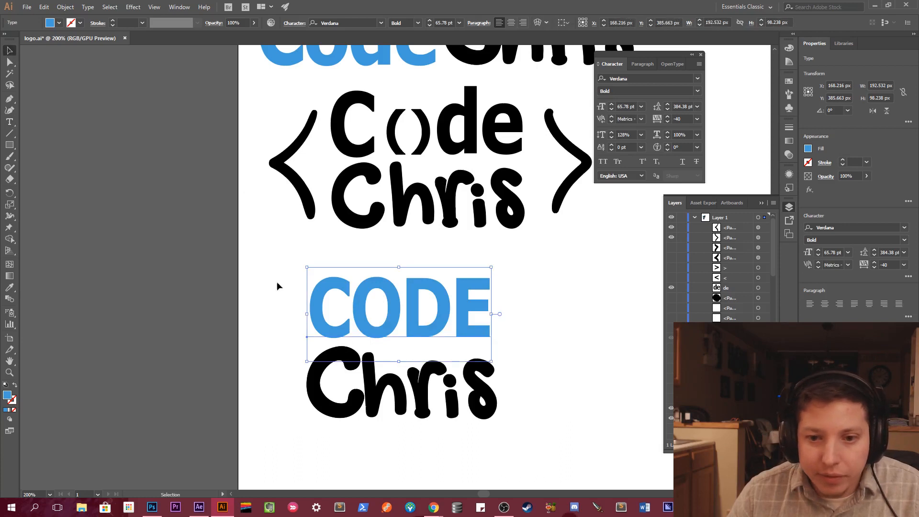
{"action": "left_click", "coordinate": [344, 367]}
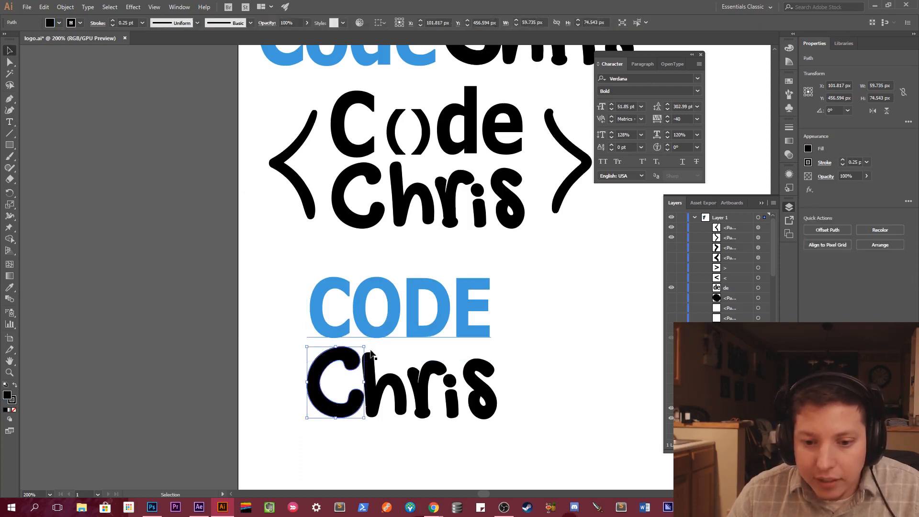
{"action": "left_click_drag", "start_coordinate": [364, 346], "coordinate": [357, 354]}
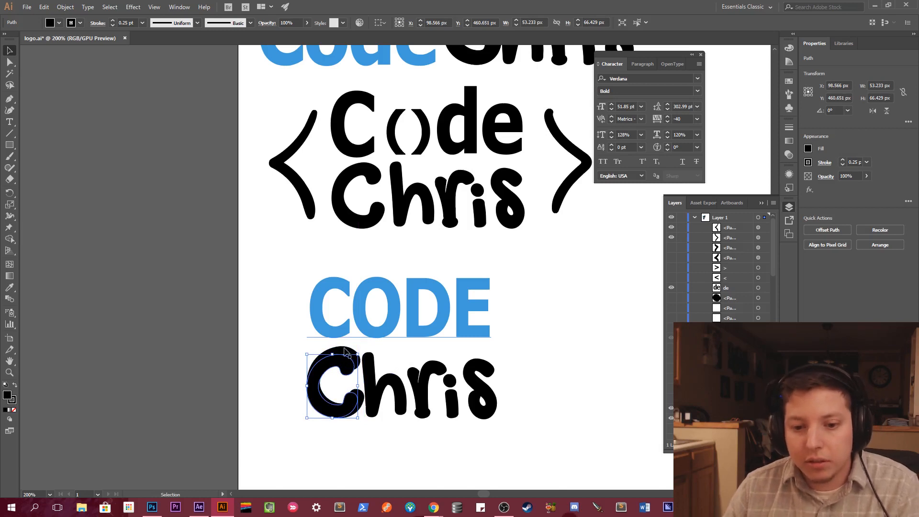
Delete the black letter group of the lower Chris and undo the deletion.
{"action": "left_click", "coordinate": [345, 351]}
{"action": "left_click", "coordinate": [363, 399]}
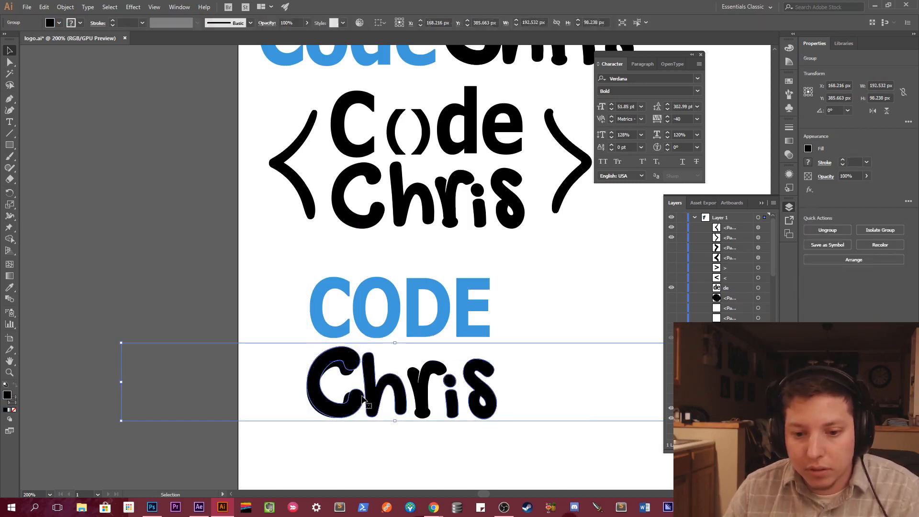
{"action": "key", "text": "Delete"}
{"action": "key", "text": "ctrl+z"}
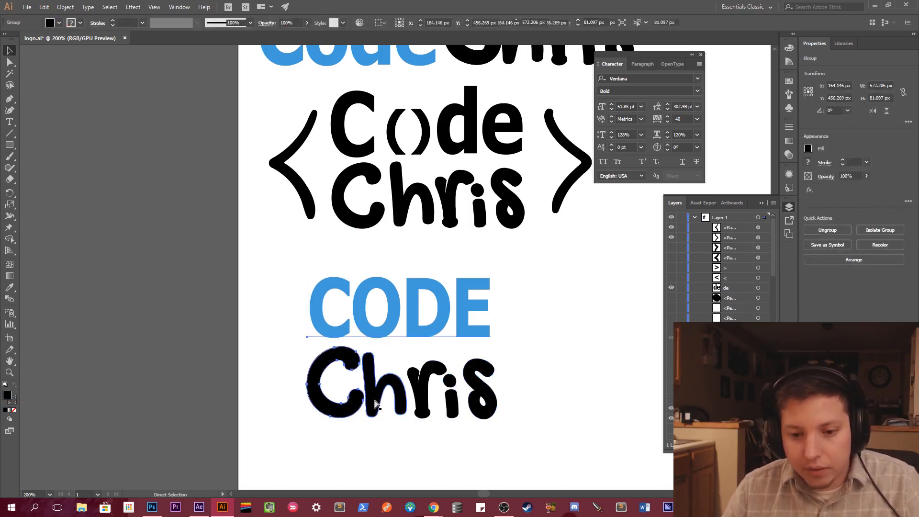
Try to scale the C of the lower black Chris down to about 54 by 67 px.
{"action": "key", "text": "ctrl+z"}
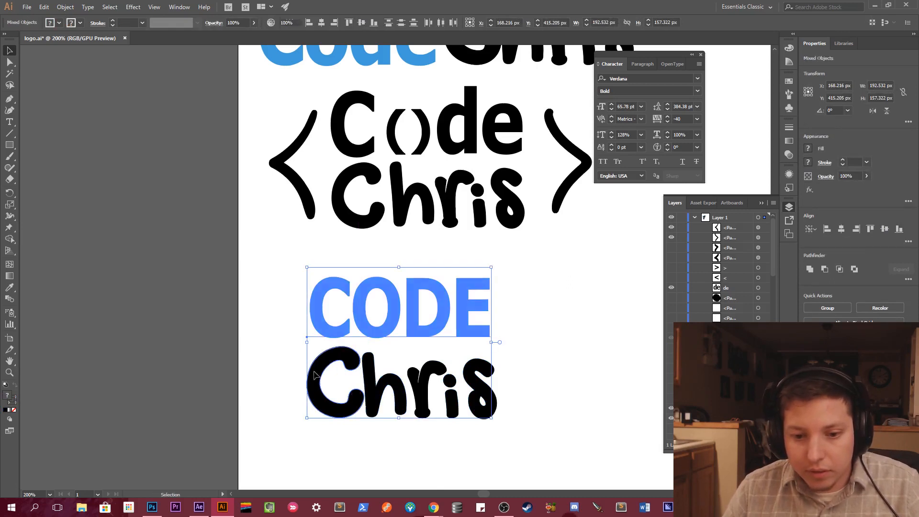
{"action": "left_click", "coordinate": [313, 375]}
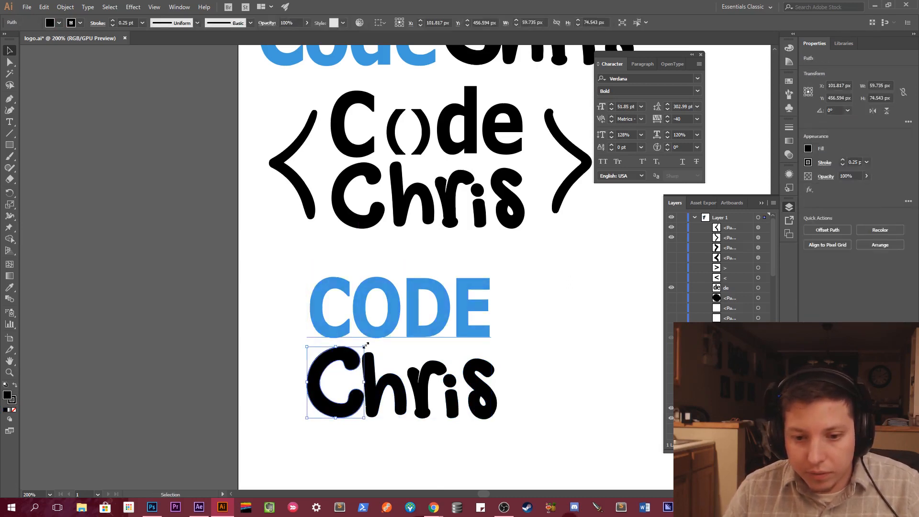
{"action": "left_click_drag", "start_coordinate": [366, 345], "coordinate": [361, 352]}
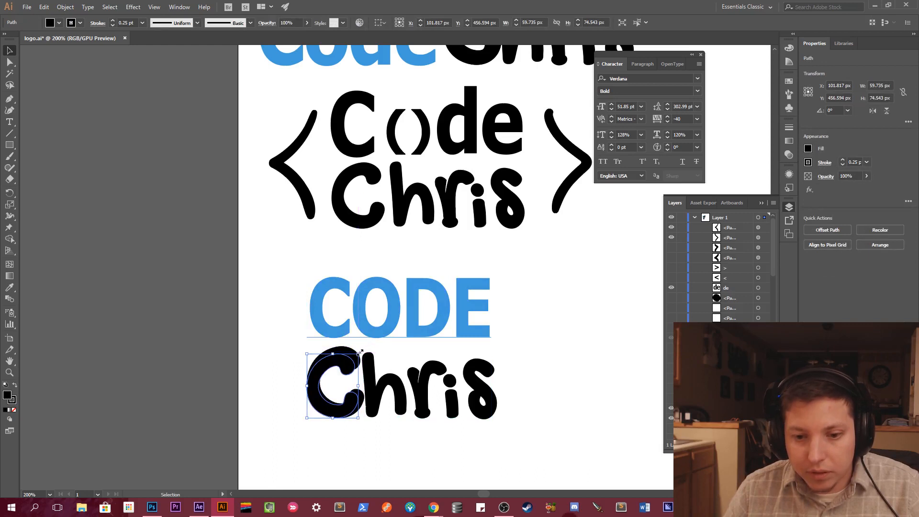
{"action": "key", "text": "ctrl+z"}
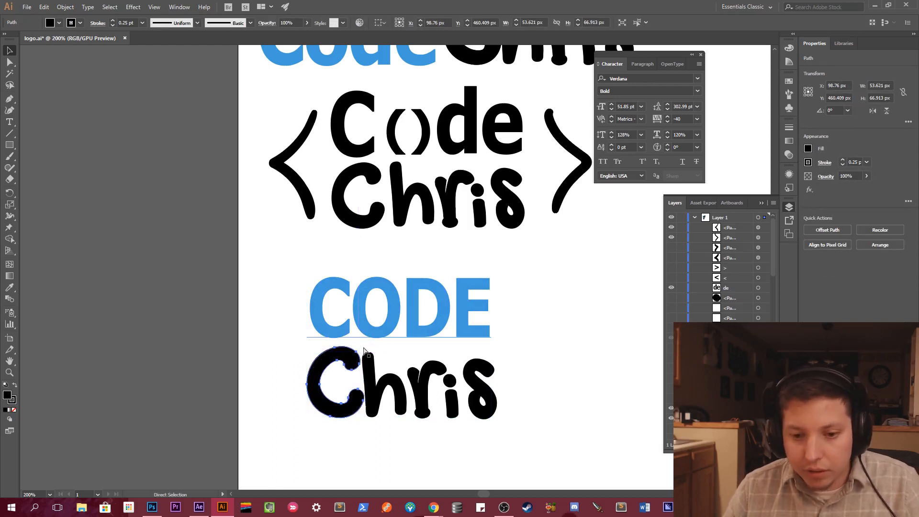
{"action": "left_click_drag", "start_coordinate": [366, 348], "coordinate": [360, 353]}
{"action": "key", "text": "ctrl+z"}
{"action": "left_click", "coordinate": [371, 360], "text": "ctrl"}
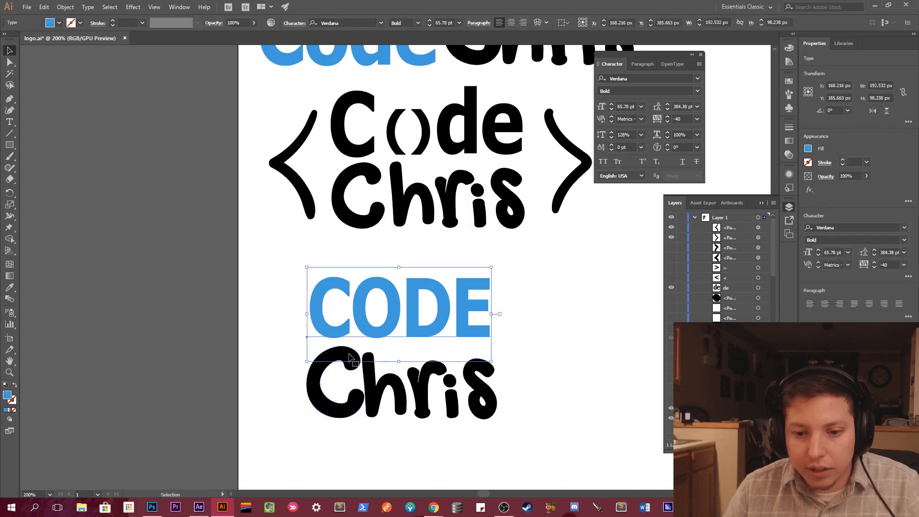
{"action": "left_click", "coordinate": [315, 390]}
{"action": "left_click", "coordinate": [325, 392]}
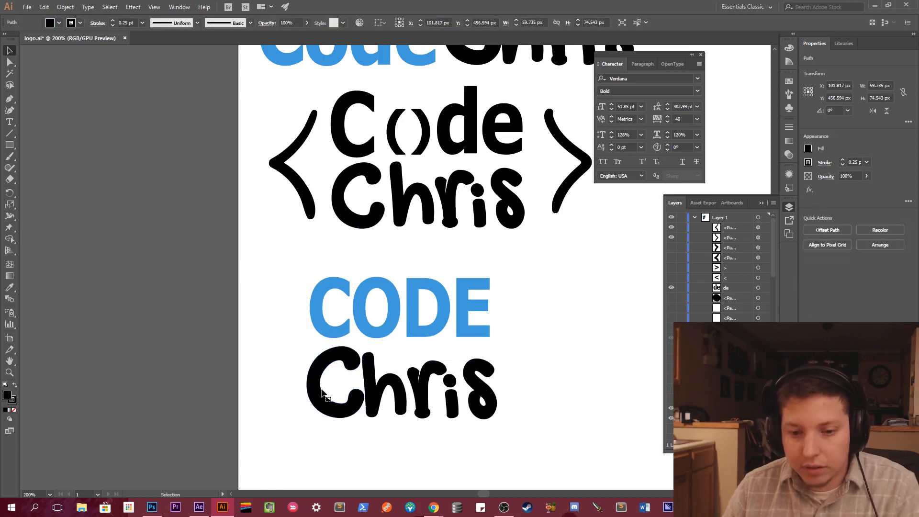
{"action": "left_click_drag", "start_coordinate": [320, 389], "coordinate": [301, 418]}
{"action": "key", "text": "ctrl+z"}
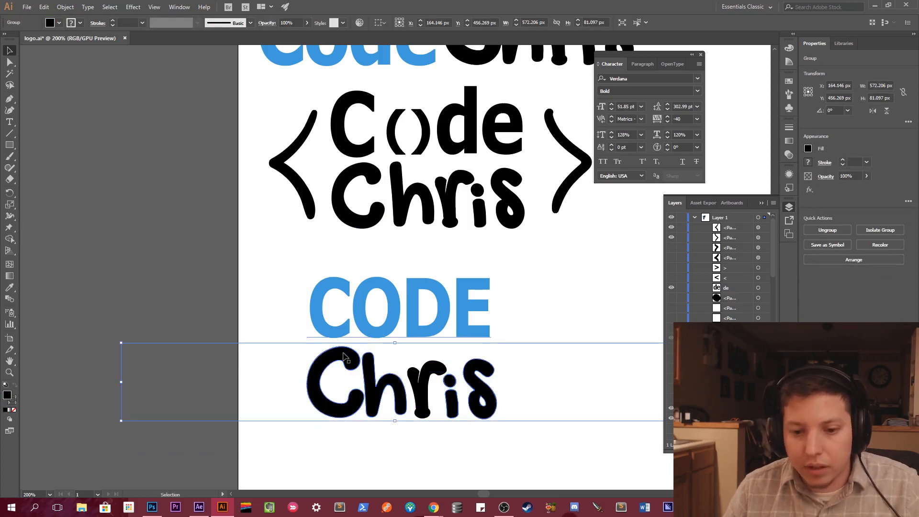
Scale the C of the lower black Chris down to about 55 by 68 px.
{"action": "left_click", "coordinate": [338, 360]}
{"action": "left_click", "coordinate": [339, 368]}
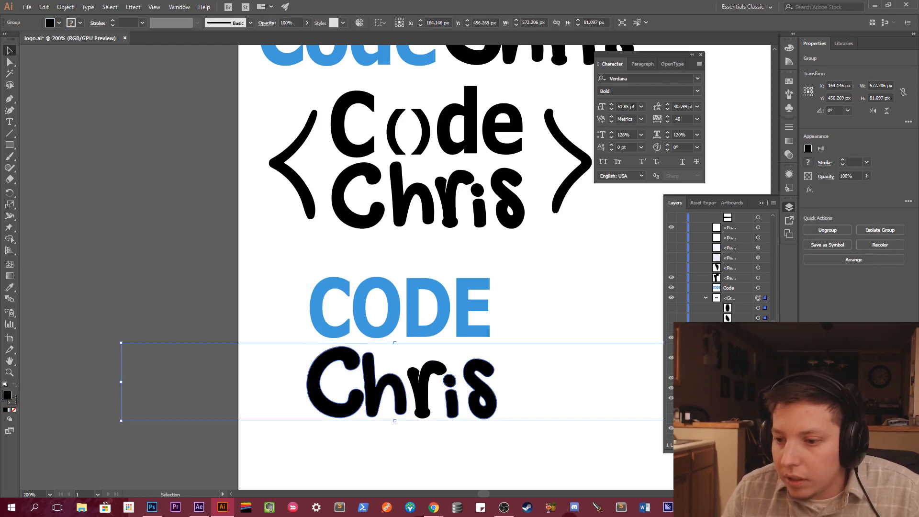
{"action": "left_click", "coordinate": [355, 398], "text": "ctrl"}
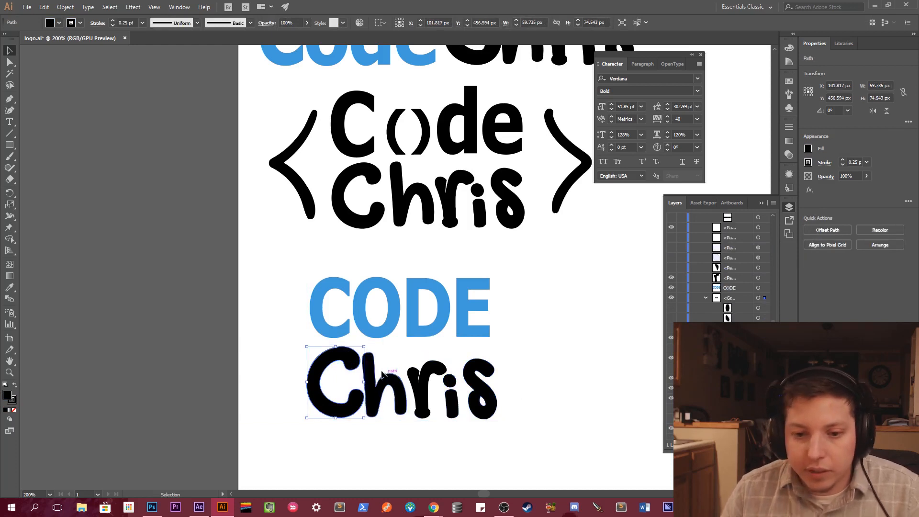
{"action": "left_click_drag", "start_coordinate": [364, 345], "coordinate": [384, 353]}
{"action": "left_click", "coordinate": [402, 352]}
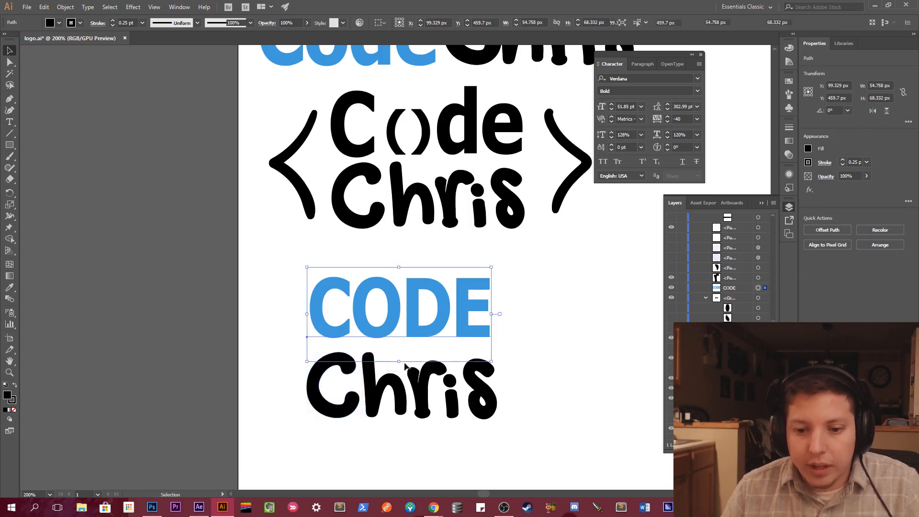
Nudge the C of the lower black Chris 2 px to the right, closer to the h.
{"action": "left_click", "coordinate": [330, 374]}
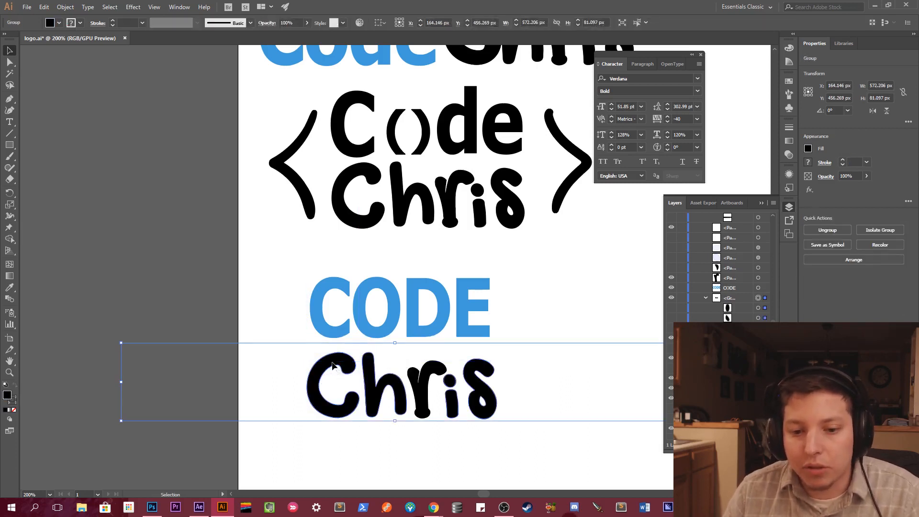
{"action": "left_click", "coordinate": [317, 383], "text": "ctrl"}
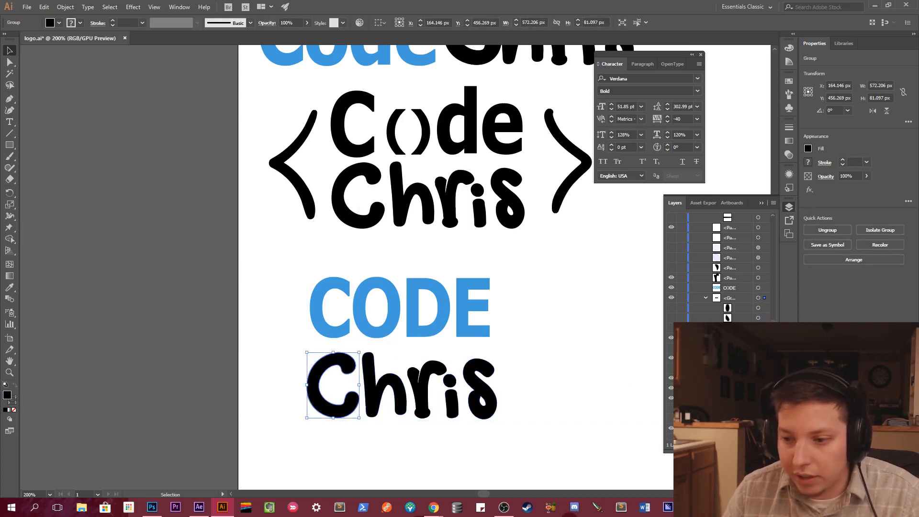
{"action": "key", "text": "Right"}
{"action": "key", "text": "Right"}
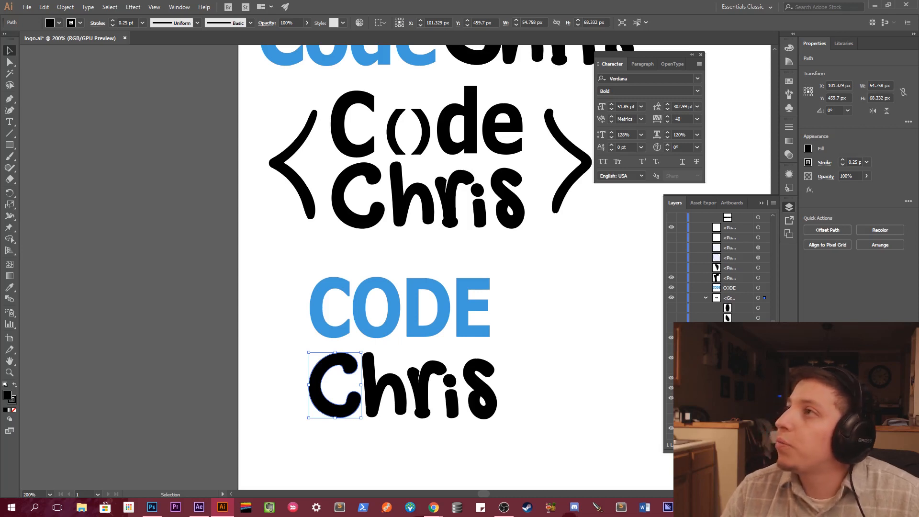
Replace the O in the blue CODE text with a pair of parentheses, ().
{"action": "scroll", "coordinate": [515, 280], "scroll_direction": "up", "scroll_amount": 2}
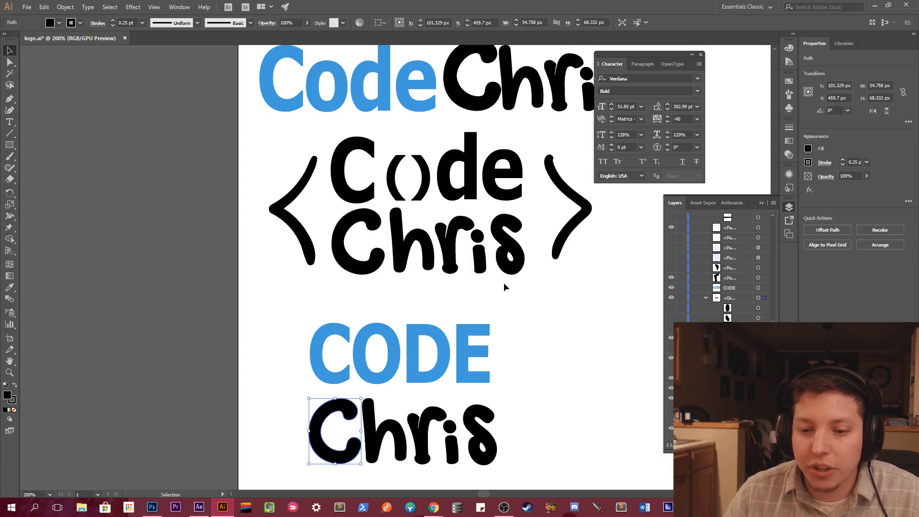
{"action": "left_click", "coordinate": [374, 355]}
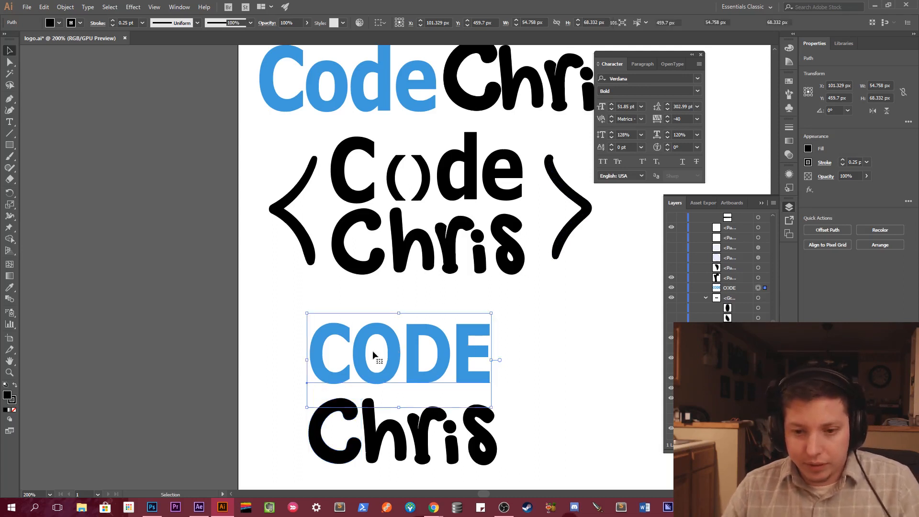
{"action": "double_click", "coordinate": [374, 355]}
{"action": "left_click_drag", "start_coordinate": [362, 353], "coordinate": [386, 353]}
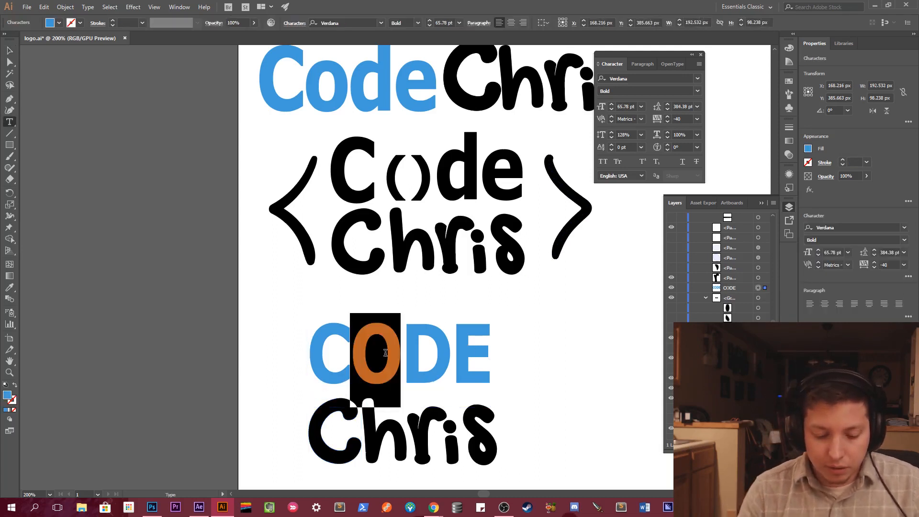
{"action": "type", "text": "()"}
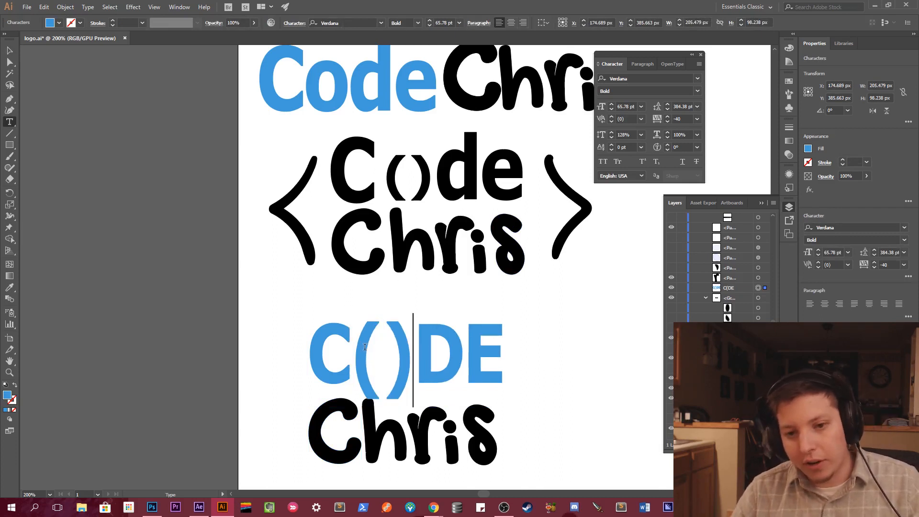
{"action": "key", "text": "ctrl+z"}
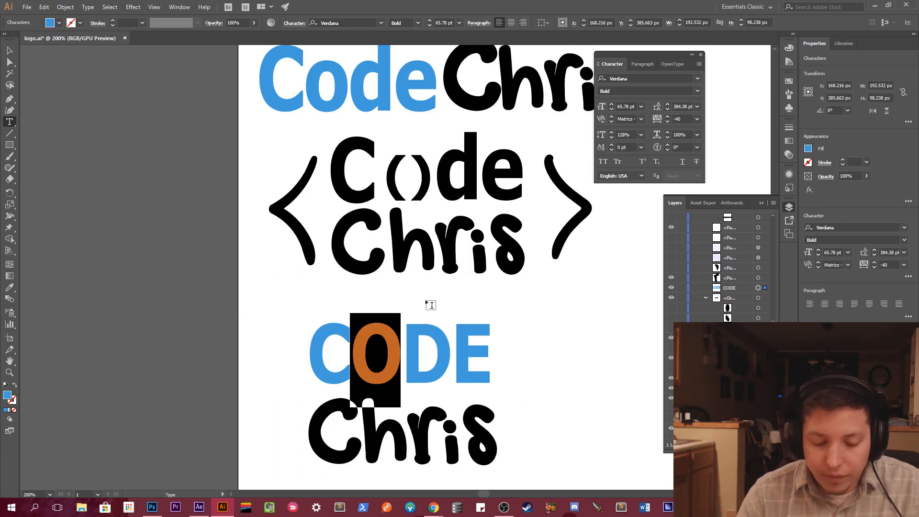
{"action": "type", "text": "()"}
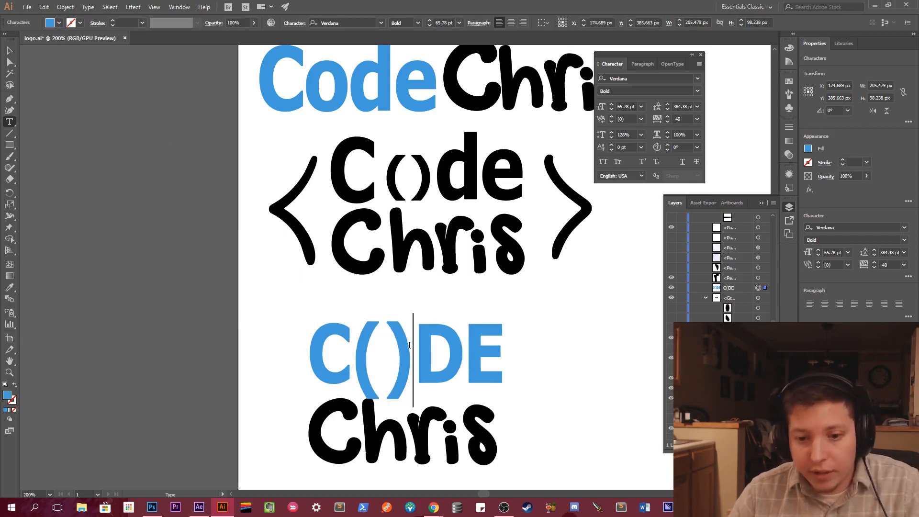
Set the font of the parentheses in the blue C()DE text to Wager Won BRK.
{"action": "key", "text": "shift+Left"}
{"action": "key", "text": "shift+Left"}
{"action": "left_click", "coordinate": [340, 22]}
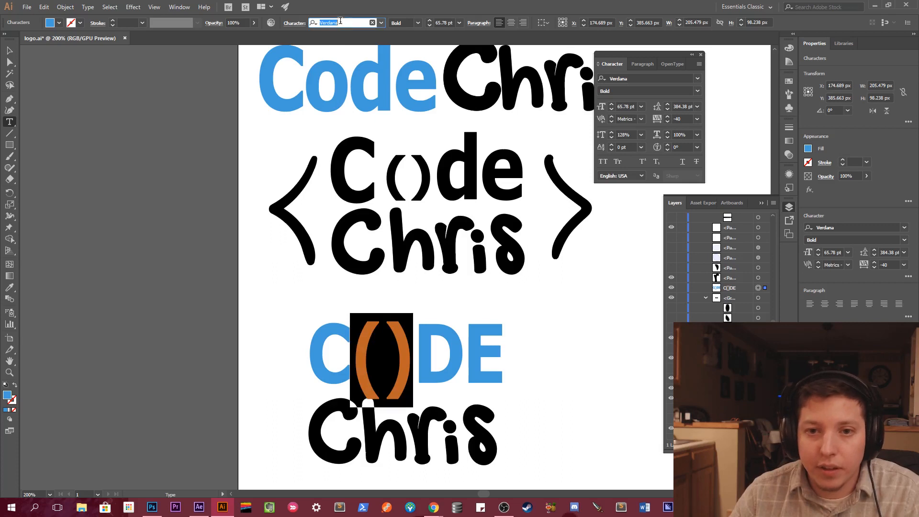
{"action": "key", "text": "Down"}
{"action": "key", "text": "Down"}
{"action": "key", "text": "Down"}
{"action": "key", "text": "Down"}
{"action": "key", "text": "Down"}
{"action": "key", "text": "Down"}
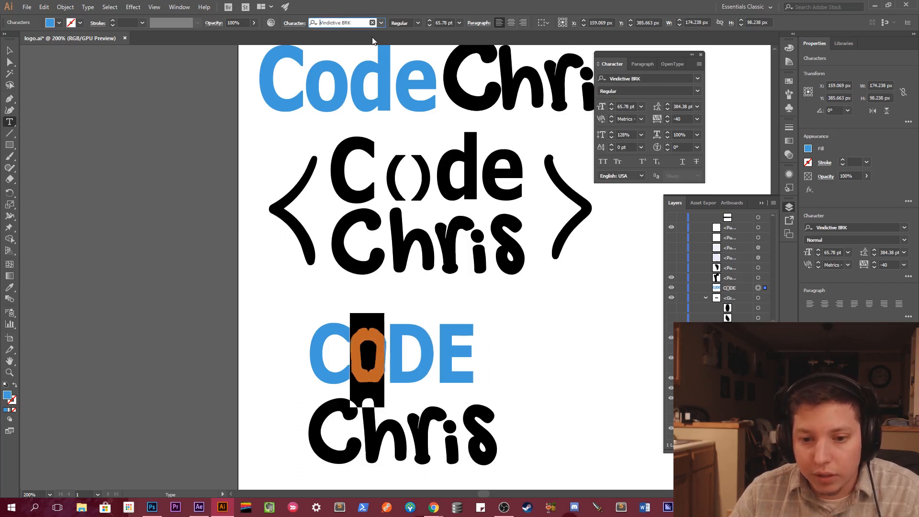
{"action": "key", "text": "Down"}
{"action": "key", "text": "Down"}
{"action": "key", "text": "Down"}
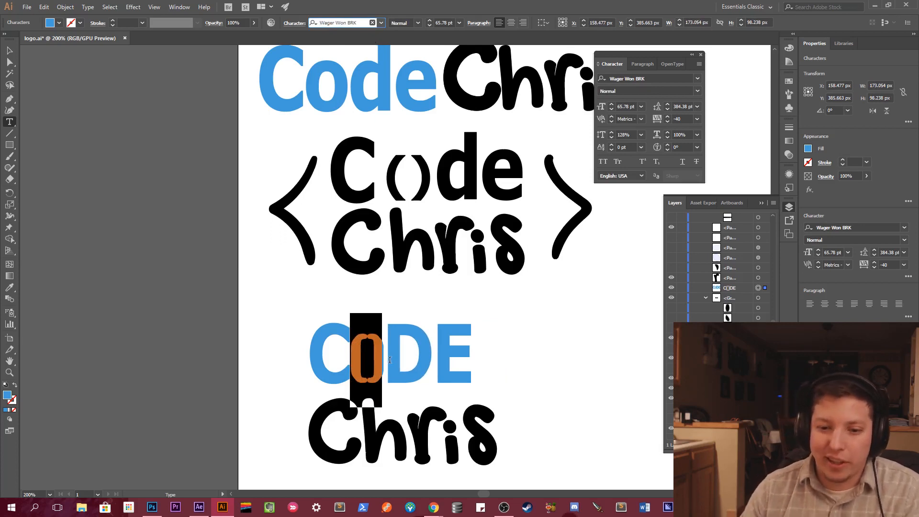
{"action": "left_click", "coordinate": [389, 360]}
Replace the uppercase C at the start of the blue C()DE text with a lowercase c in Verdana Bold.
{"action": "left_click_drag", "start_coordinate": [352, 343], "coordinate": [318, 342]}
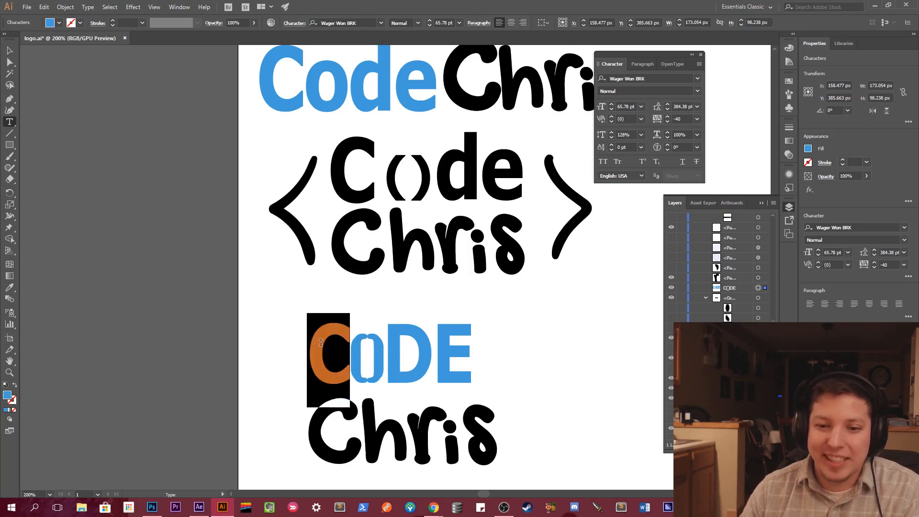
{"action": "key", "text": "Right"}
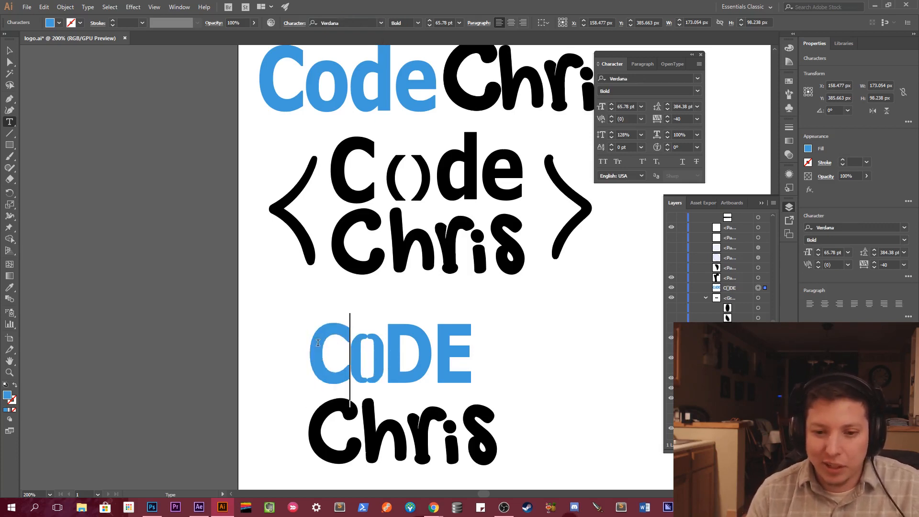
{"action": "key", "text": "BackSpace"}
{"action": "type", "text": "c"}
{"action": "key", "text": "BackSpace"}
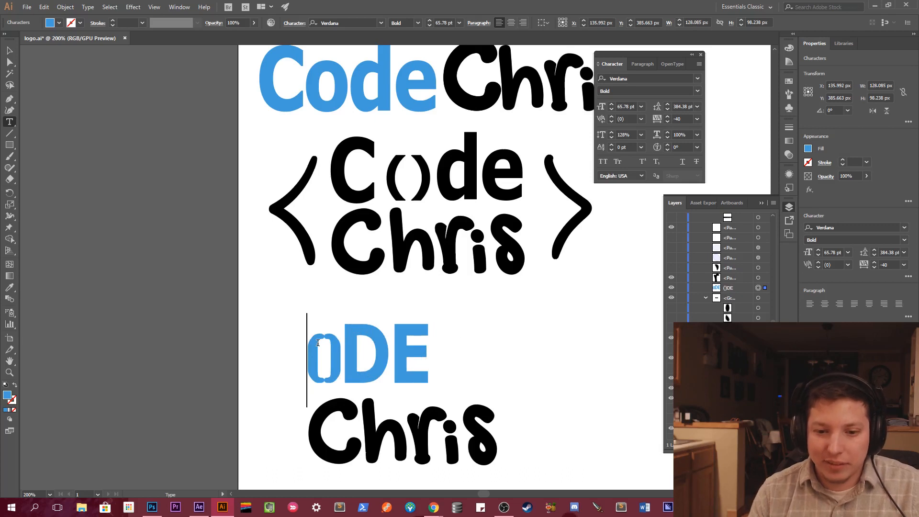
{"action": "type", "text": "c"}
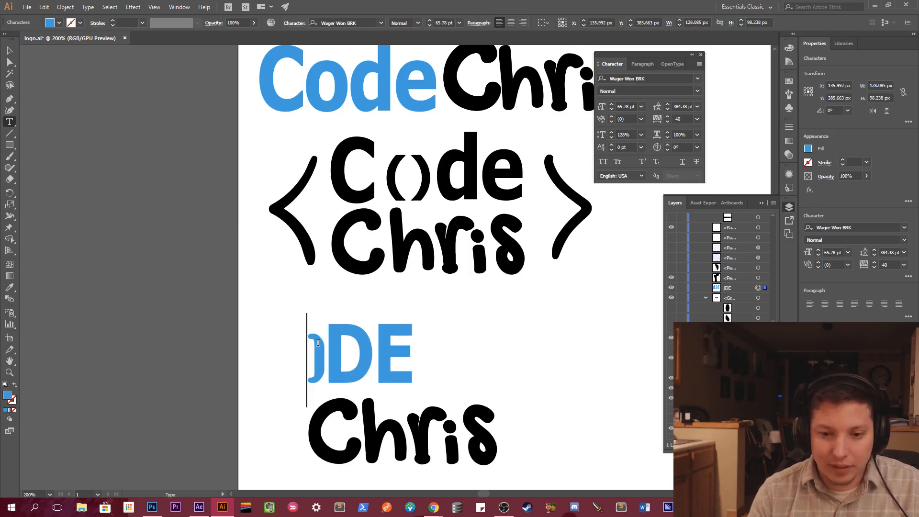
{"action": "key", "text": "alt+Left"}
{"action": "key", "text": "Escape"}
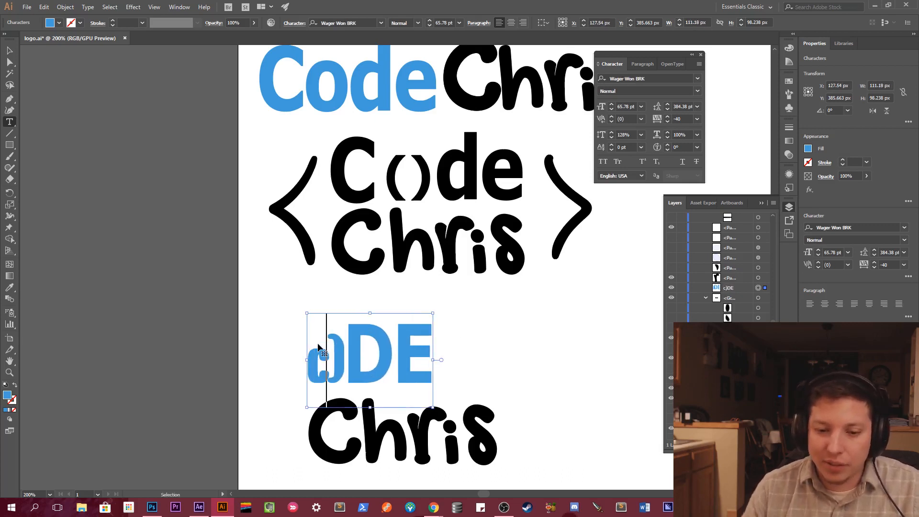
{"action": "left_click", "coordinate": [318, 344]}
{"action": "key", "text": "BackSpace"}
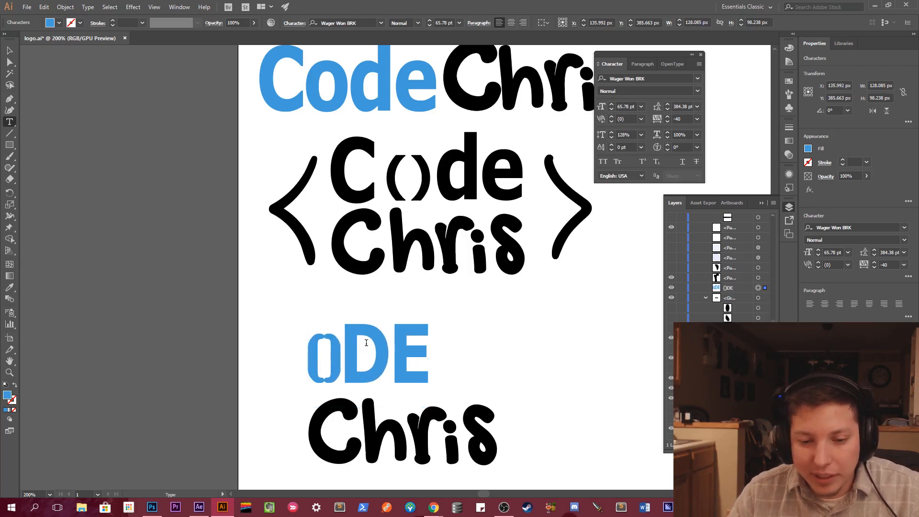
{"action": "type", "text": "c"}
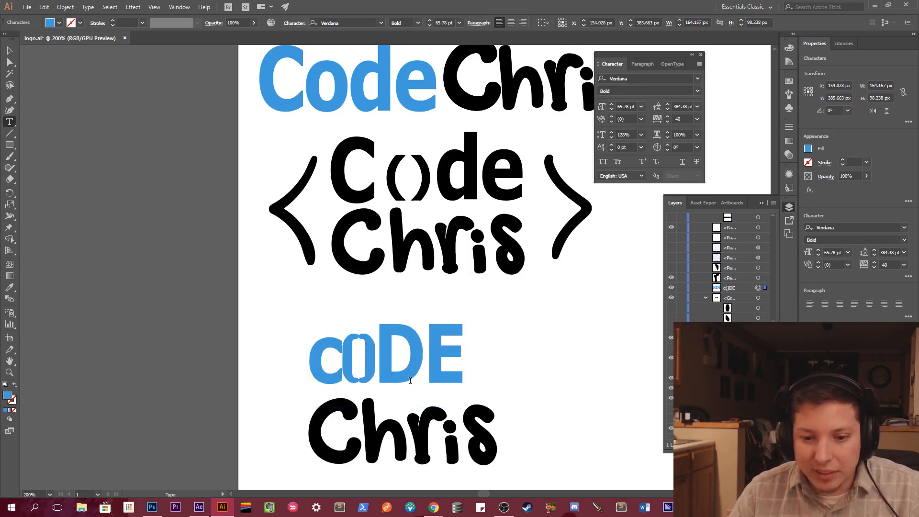
Replace the lowercase c at the start of the blue CODE text with a capital C.
{"action": "key", "text": "BackSpace"}
{"action": "type", "text": "C"}
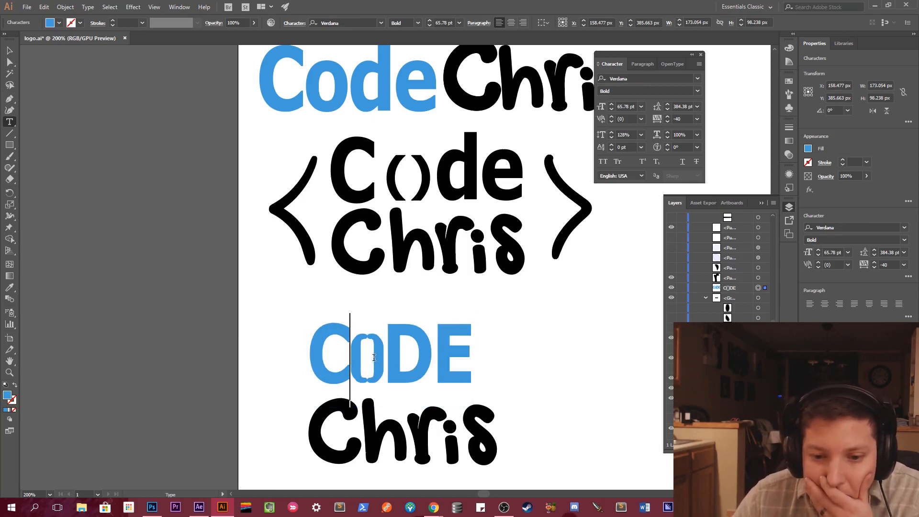
Try a letter O in place of the parentheses in the blue text, previewing it in Webdings and Whippersnapper BRK.
{"action": "left_click_drag", "start_coordinate": [382, 354], "coordinate": [350, 355]}
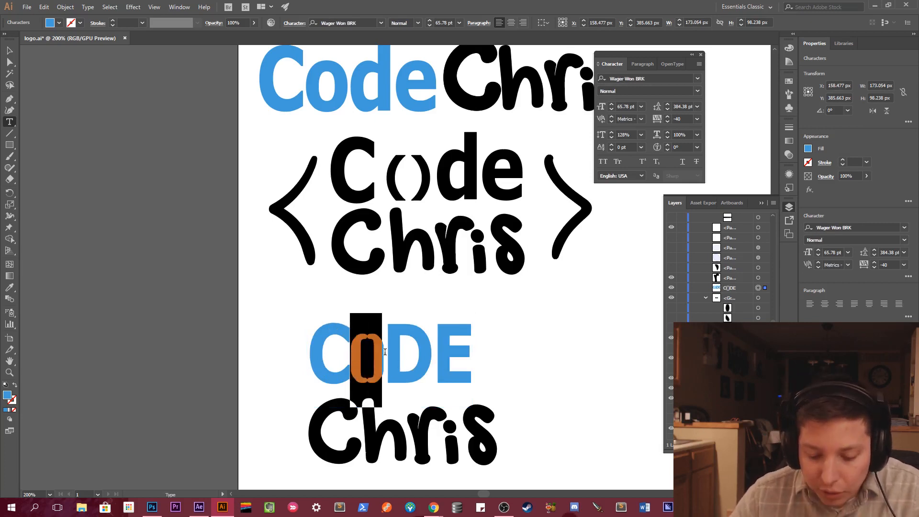
{"action": "type", "text": "O"}
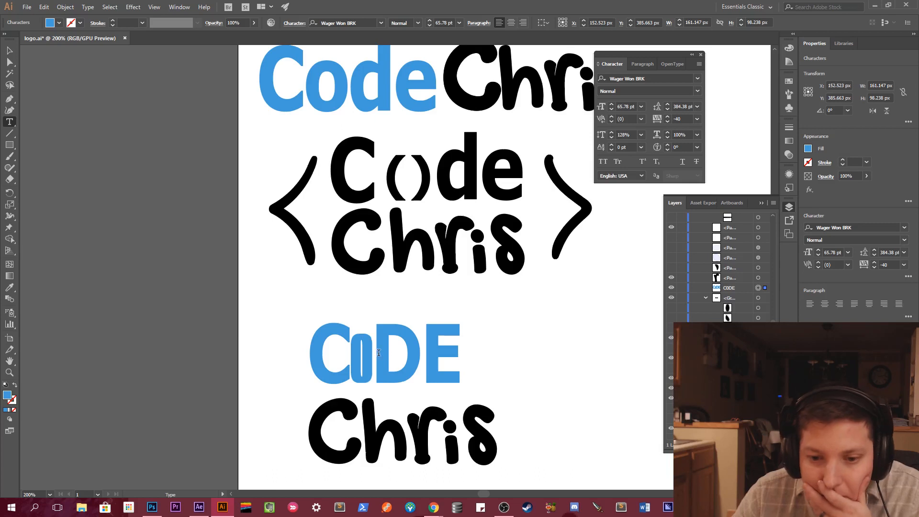
{"action": "key", "text": "shift+Left"}
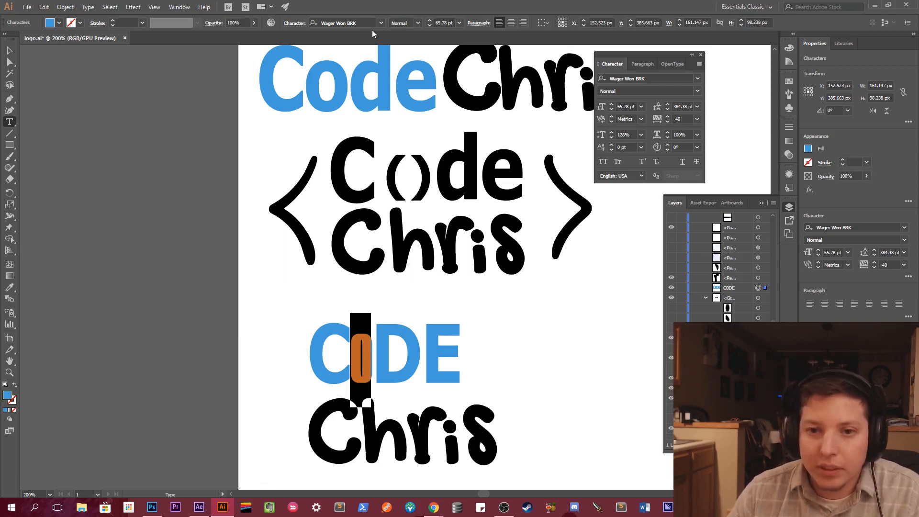
{"action": "left_click", "coordinate": [360, 23]}
{"action": "type", "text": "Webdings"}
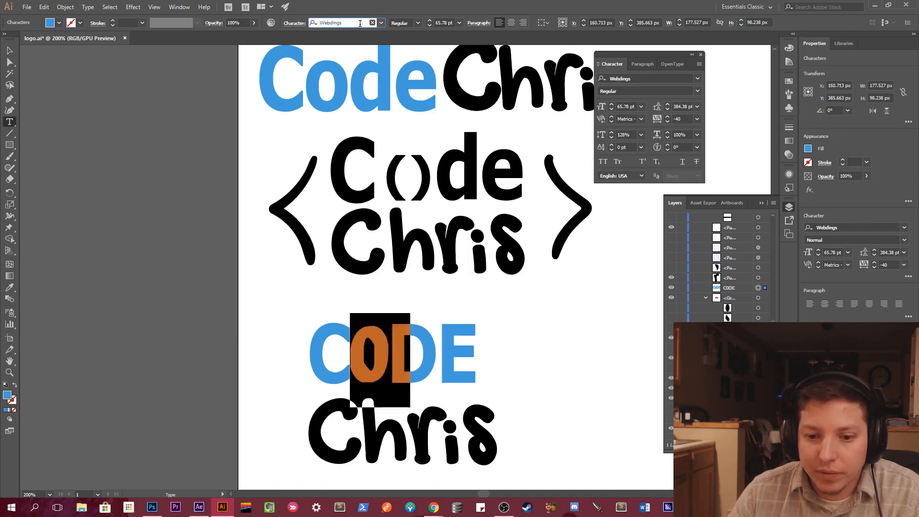
{"action": "key", "text": "Down"}
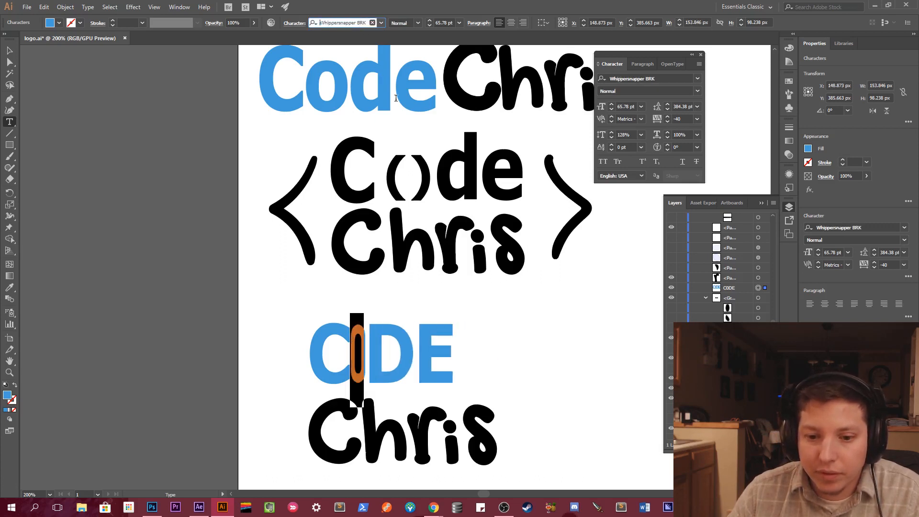
Replace the O in the blue text with a pair of parentheses and copy them.
{"action": "left_click", "coordinate": [365, 346]}
{"action": "left_click_drag", "start_coordinate": [352, 341], "coordinate": [363, 341]}
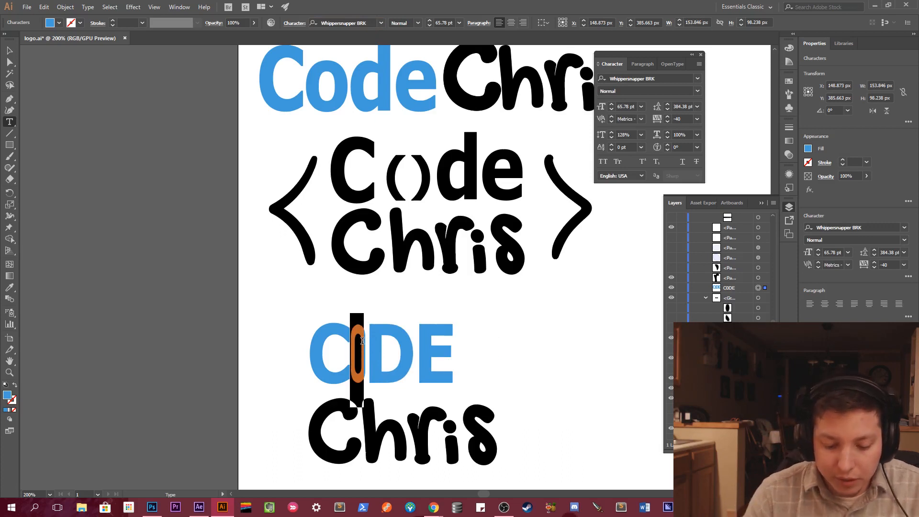
{"action": "type", "text": "("}
{"action": "left_click_drag", "start_coordinate": [352, 341], "coordinate": [372, 342]}
{"action": "key", "text": "ctrl+c"}
Preview the parentheses in other fonts, including Wingdings, Wide Latin, Varsity Regular, Unexplored Galaxies BRK and Wager Won BRK.
{"action": "left_click", "coordinate": [335, 24]}
{"action": "key", "text": "Down"}
{"action": "key", "text": "Down"}
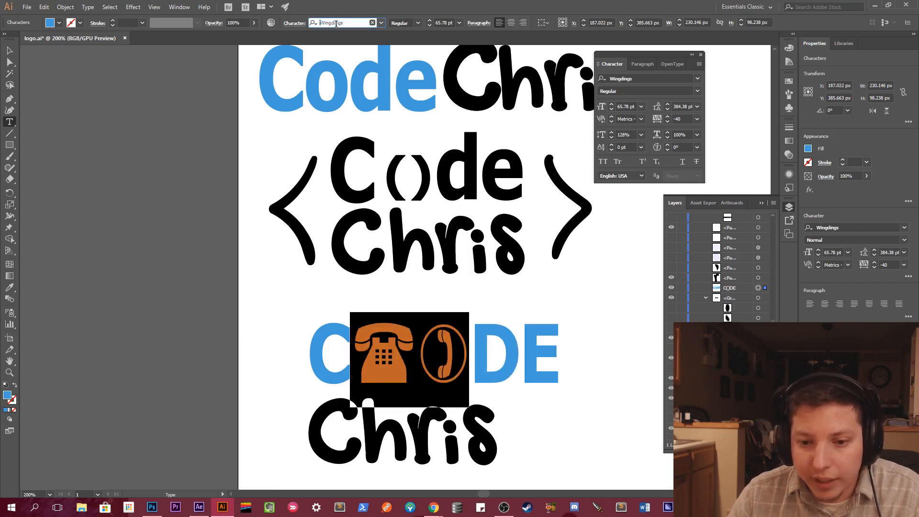
{"action": "key", "text": "Up"}
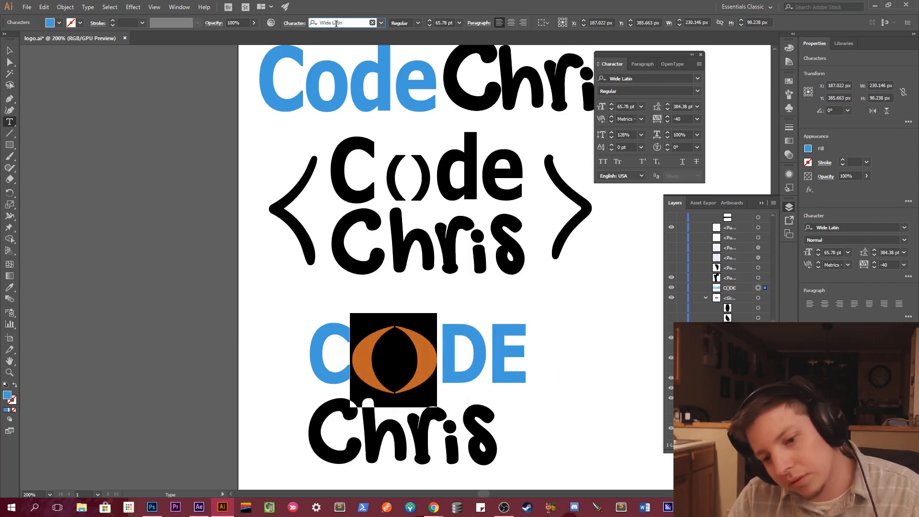
{"action": "key", "text": "Down"}
{"action": "key", "text": "Down"}
{"action": "key", "text": "Down"}
{"action": "key", "text": "Up"}
{"action": "key", "text": "Up"}
{"action": "key", "text": "Up"}
{"action": "key", "text": "Up"}
{"action": "key", "text": "Up"}
{"action": "key", "text": "Up"}
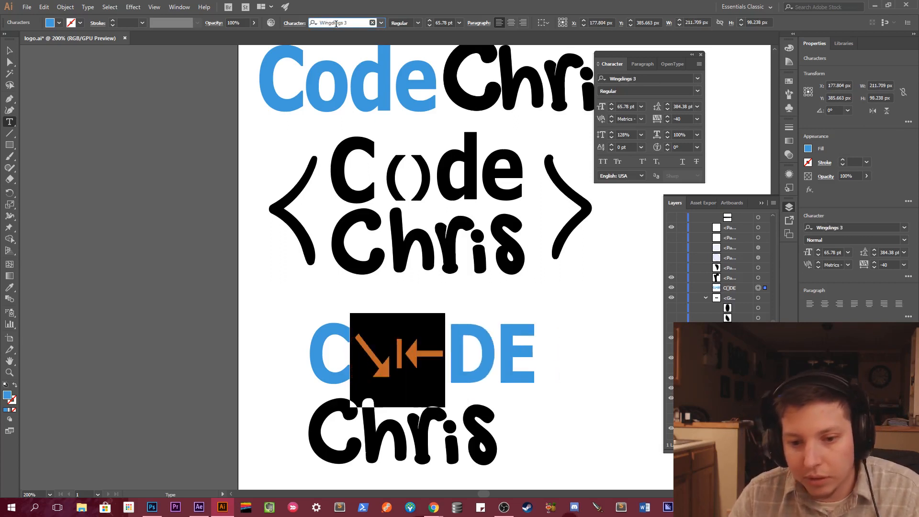
{"action": "key", "text": "Up"}
{"action": "key", "text": "Up"}
{"action": "key", "text": "Up"}
{"action": "key", "text": "Up"}
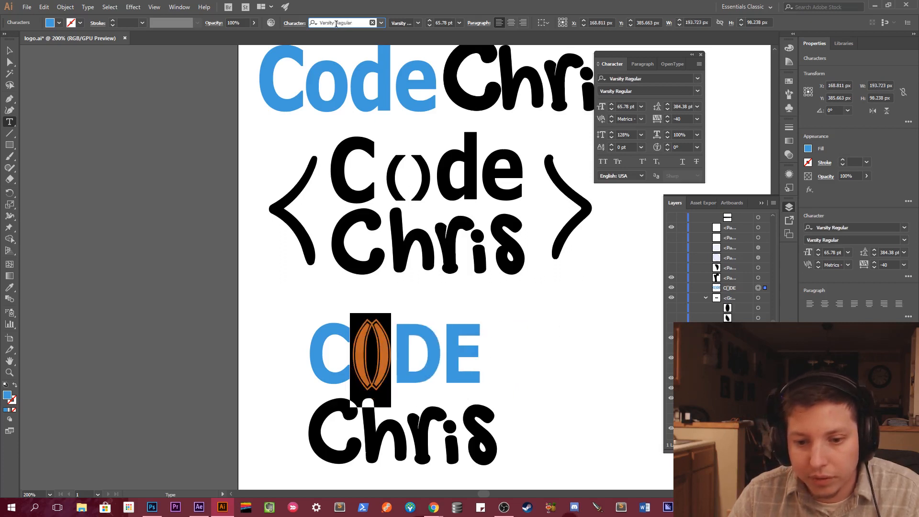
{"action": "key", "text": "Up"}
{"action": "key", "text": "Up"}
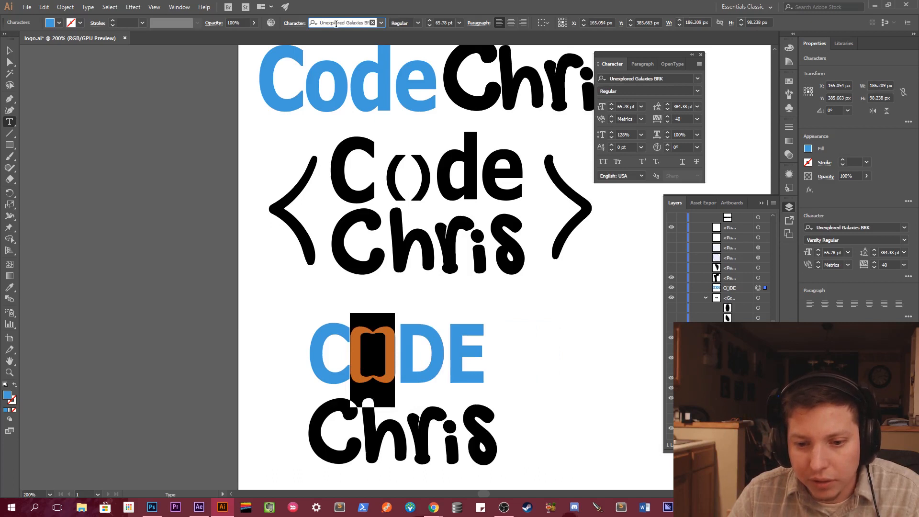
{"action": "key", "text": "Down"}
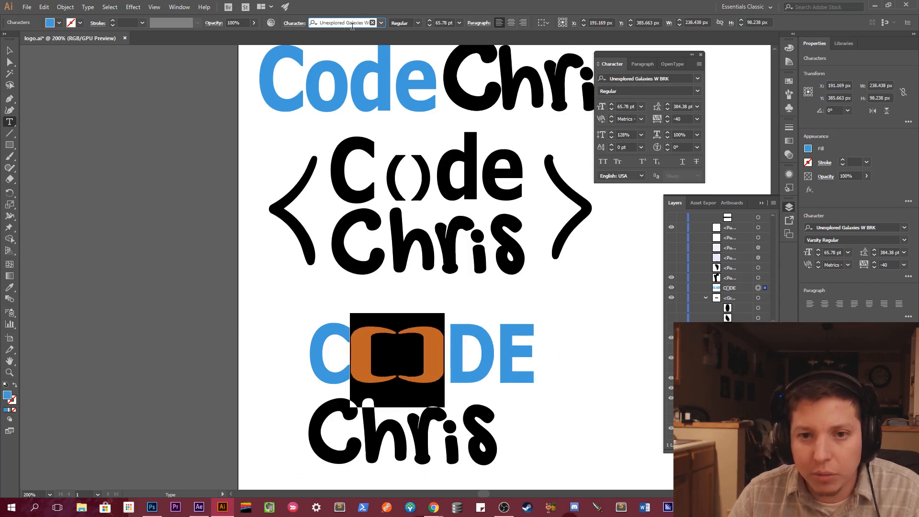
{"action": "type", "text": "Wager Won BRK"}
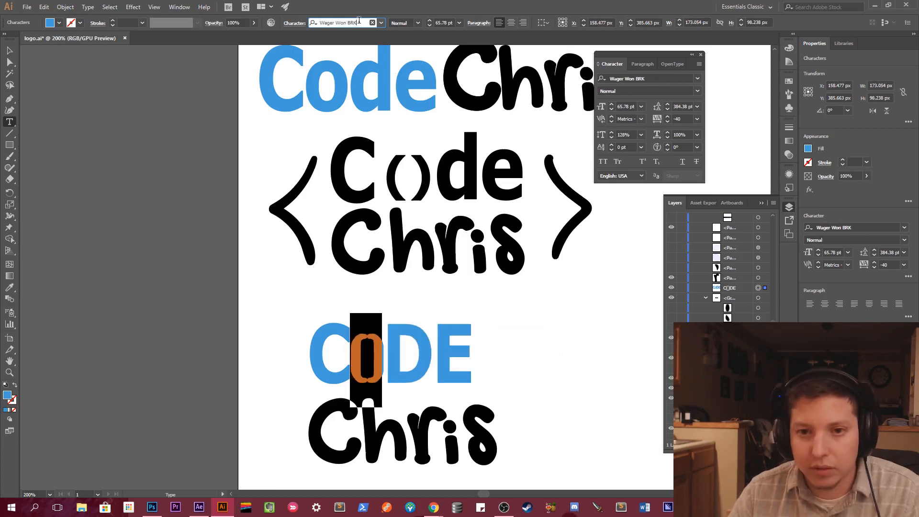
Set the font of the parentheses in the blue text to Verdana Bold.
{"action": "left_click_drag", "start_coordinate": [359, 21], "coordinate": [300, 21]}
{"action": "type", "text": "ver"}
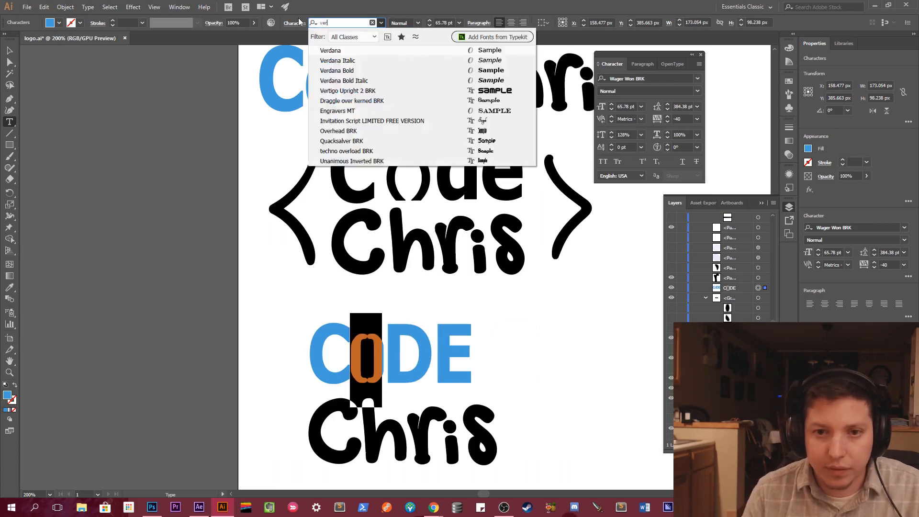
{"action": "key", "text": "Down"}
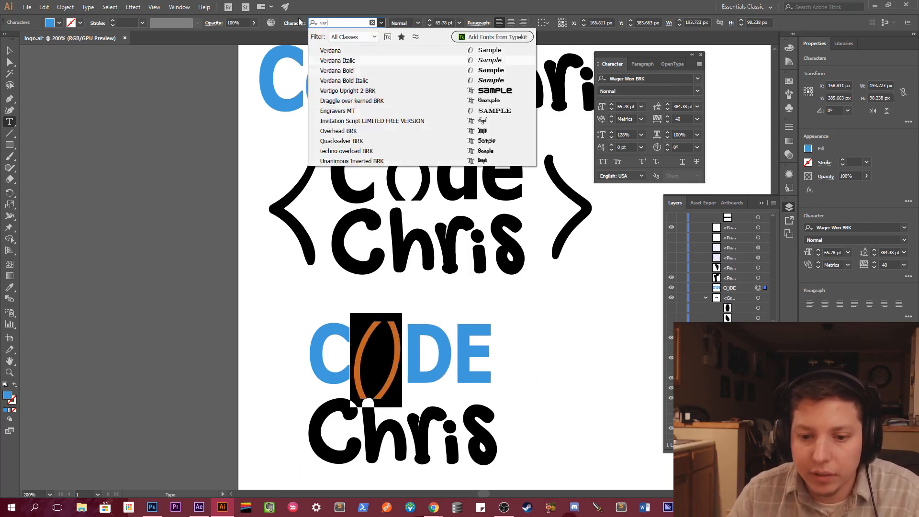
{"action": "key", "text": "Down"}
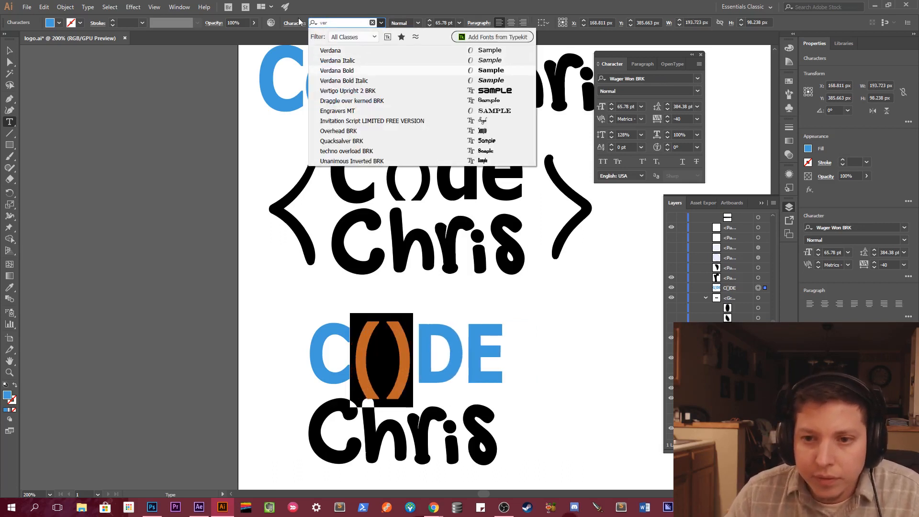
{"action": "key", "text": "Return"}
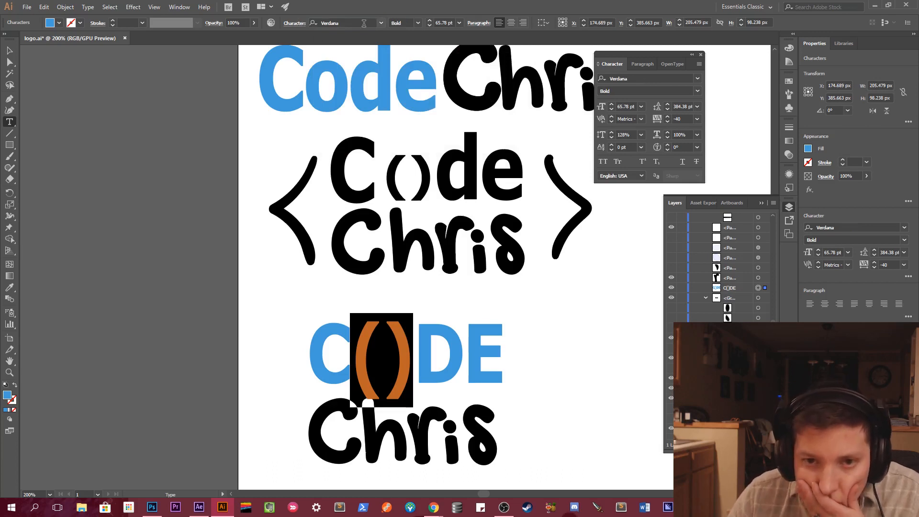
Cut the parentheses out of the blue text so only CDE is left, and deselect it.
{"action": "left_click", "coordinate": [9, 51]}
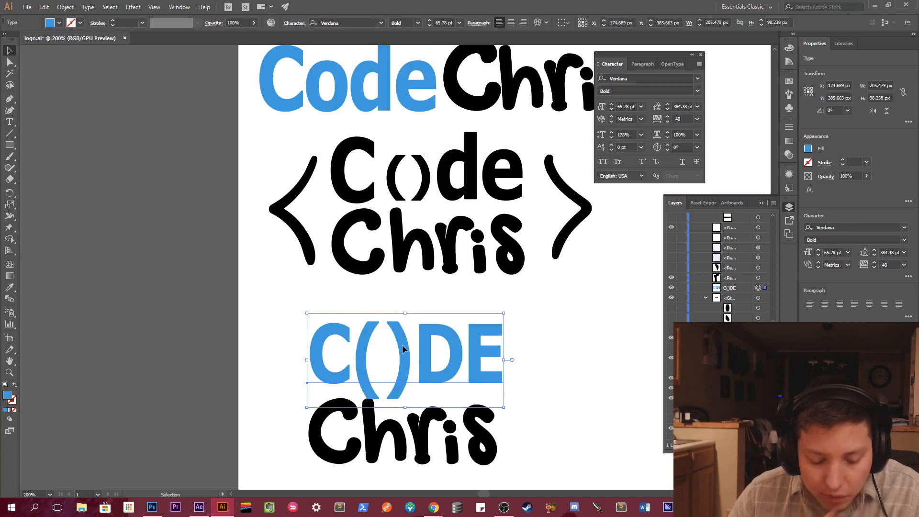
{"action": "double_click", "coordinate": [370, 347]}
{"action": "left_click_drag", "start_coordinate": [358, 347], "coordinate": [412, 347]}
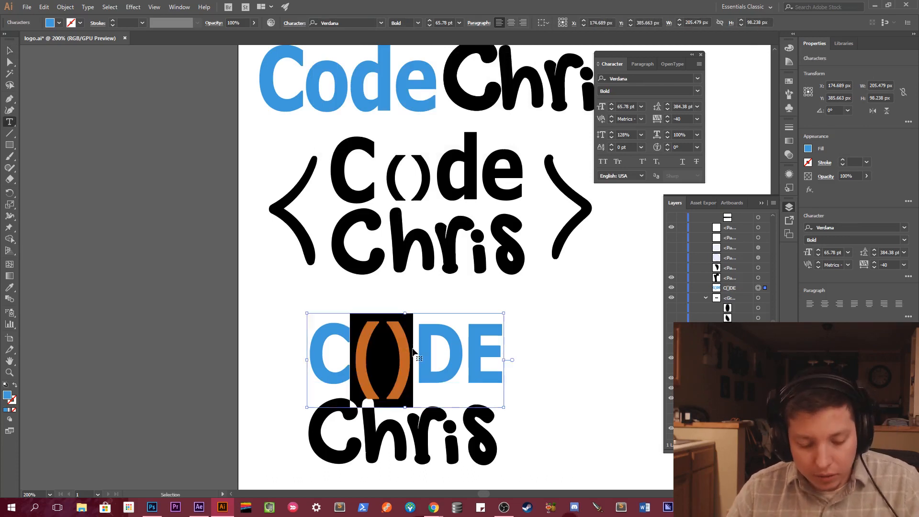
{"action": "key", "text": "BackSpace"}
{"action": "left_click", "coordinate": [544, 356], "text": "ctrl"}
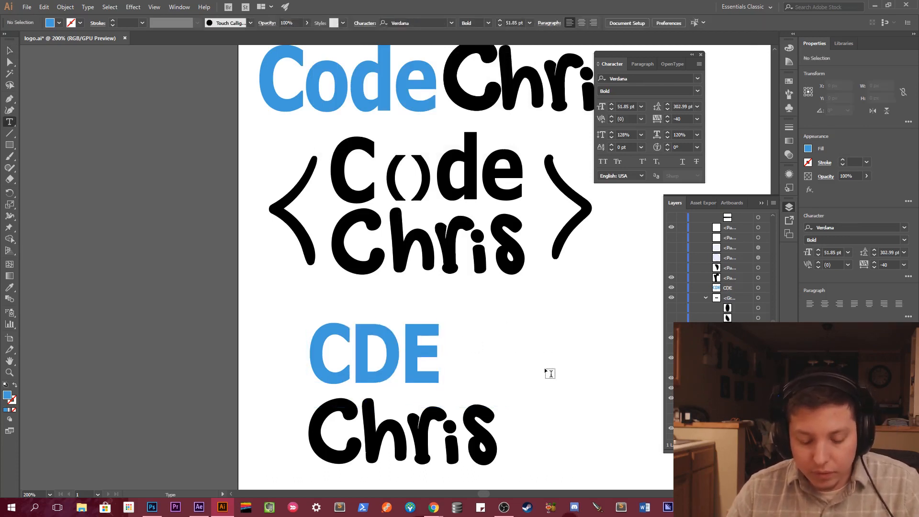
Paste the parentheses as a separate text object, shorten it to about 78 px high and move it over the C.
{"action": "left_click", "coordinate": [535, 357]}
{"action": "key", "text": "ctrl+v"}
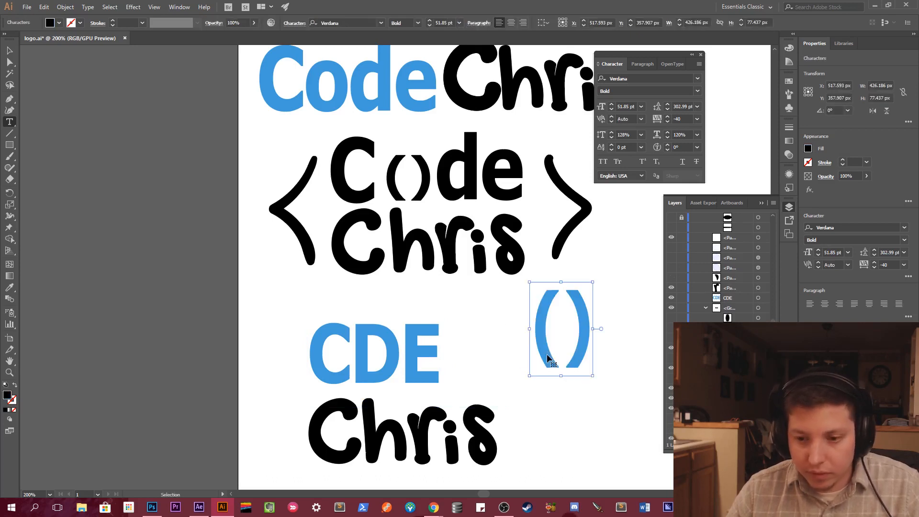
{"action": "type", "text": "v"}
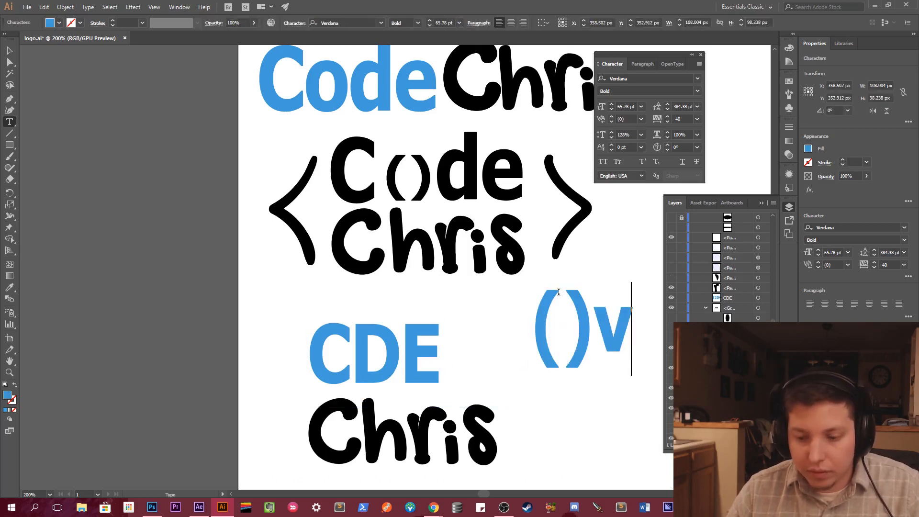
{"action": "key", "text": "BackSpace"}
{"action": "key", "text": "Escape"}
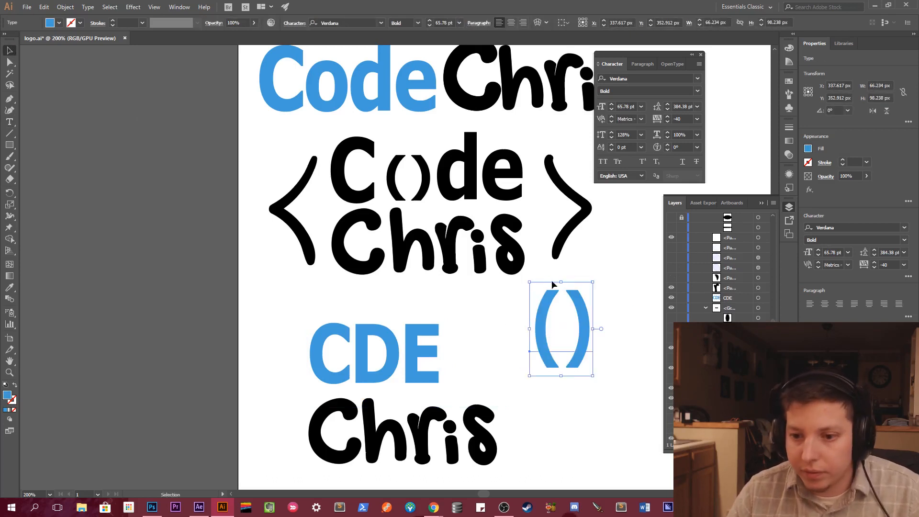
{"action": "left_click_drag", "start_coordinate": [564, 281], "coordinate": [369, 305]}
Insert spaces between the C and the D of the blue text to make room for the parentheses.
{"action": "key", "text": "t"}
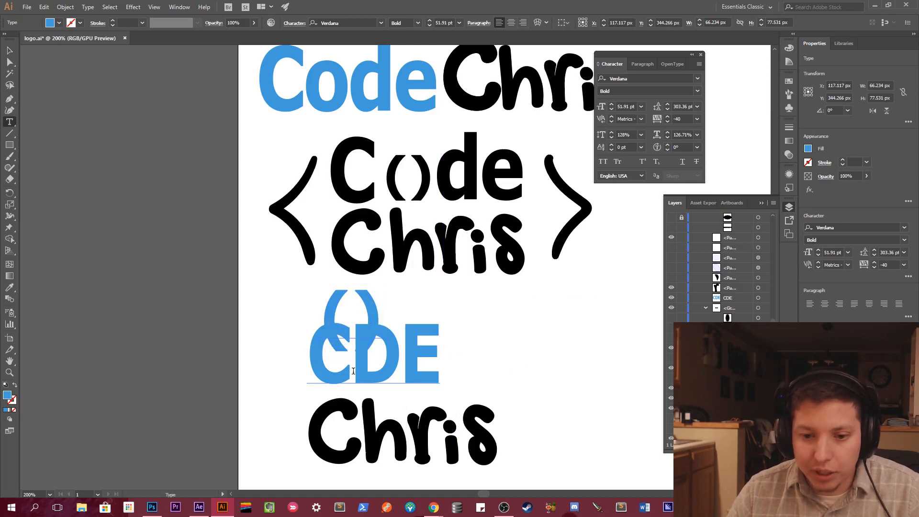
{"action": "left_click", "coordinate": [362, 372]}
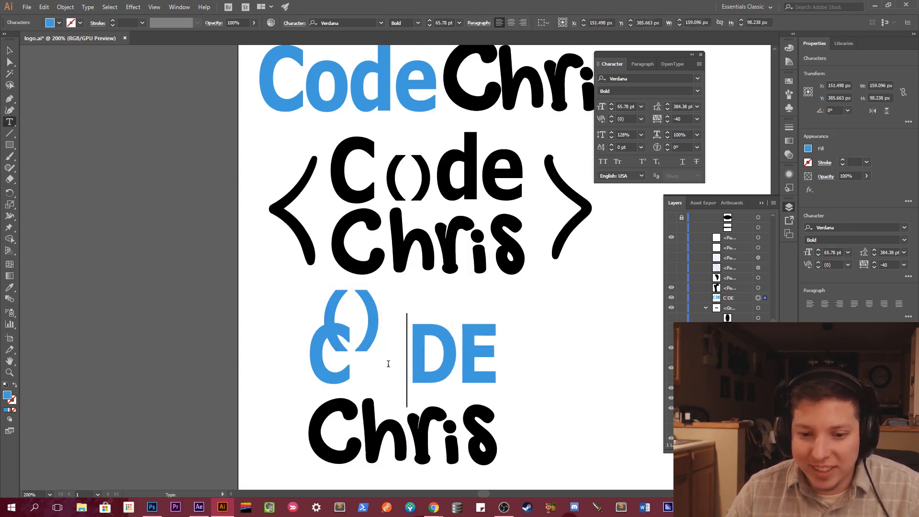
{"action": "key", "text": "Escape"}
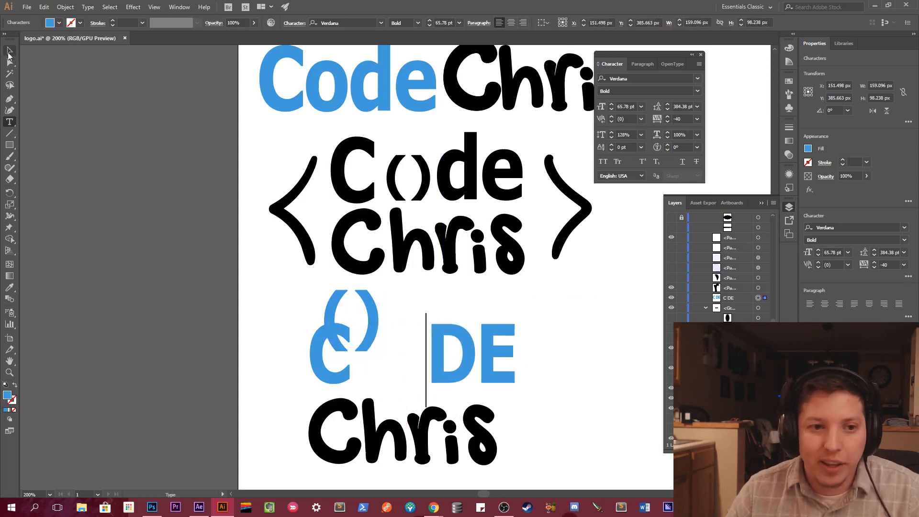
Place the parentheses in the gap after the C, reducing their height to about 68 px and nudging them up between the letters.
{"action": "left_click_drag", "start_coordinate": [381, 308], "coordinate": [400, 335]}
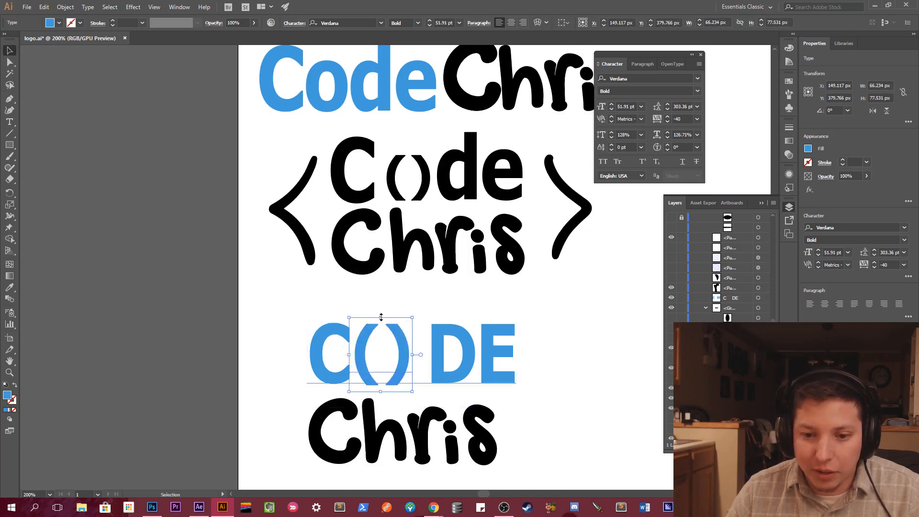
{"action": "left_click_drag", "start_coordinate": [381, 318], "coordinate": [380, 327]}
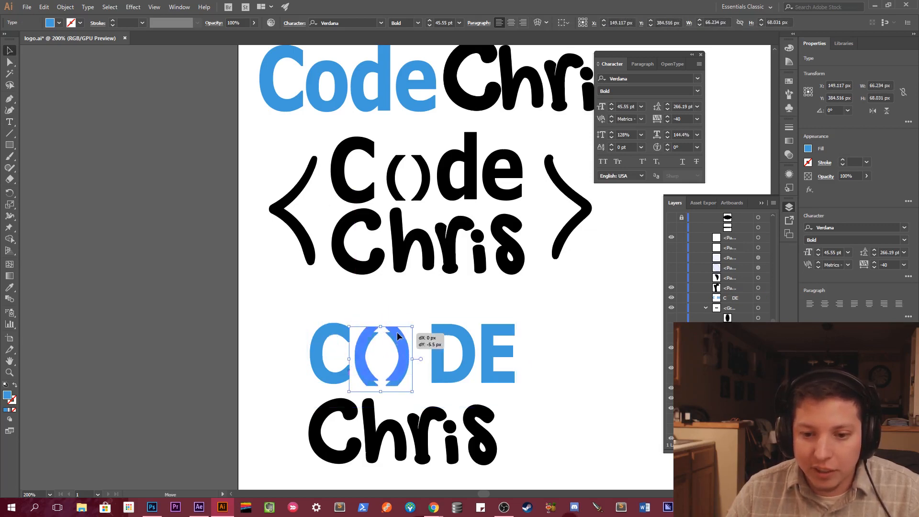
{"action": "key", "text": "Up"}
{"action": "key", "text": "Up"}
{"action": "key", "text": "Up"}
{"action": "key", "text": "Up"}
{"action": "key", "text": "Up"}
{"action": "key", "text": "Up"}
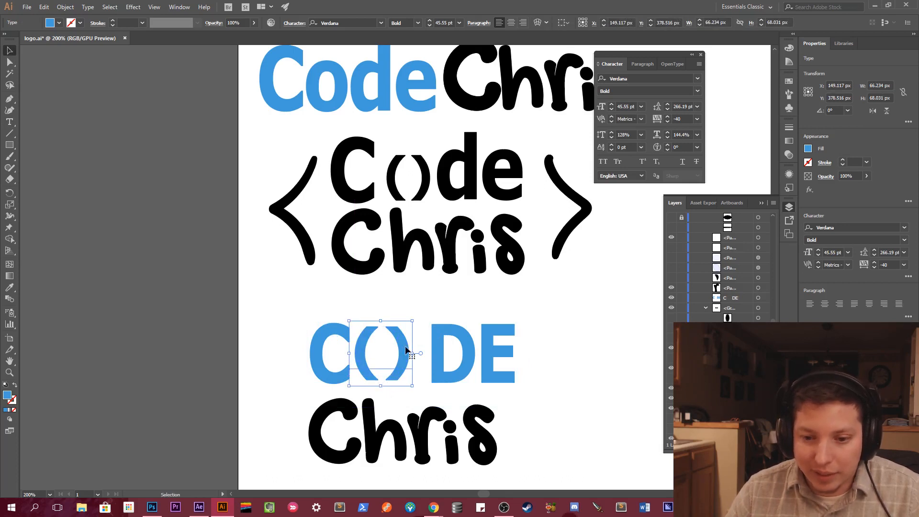
Delete one space before the D so that DE sits close to the parentheses.
{"action": "left_click", "coordinate": [433, 341]}
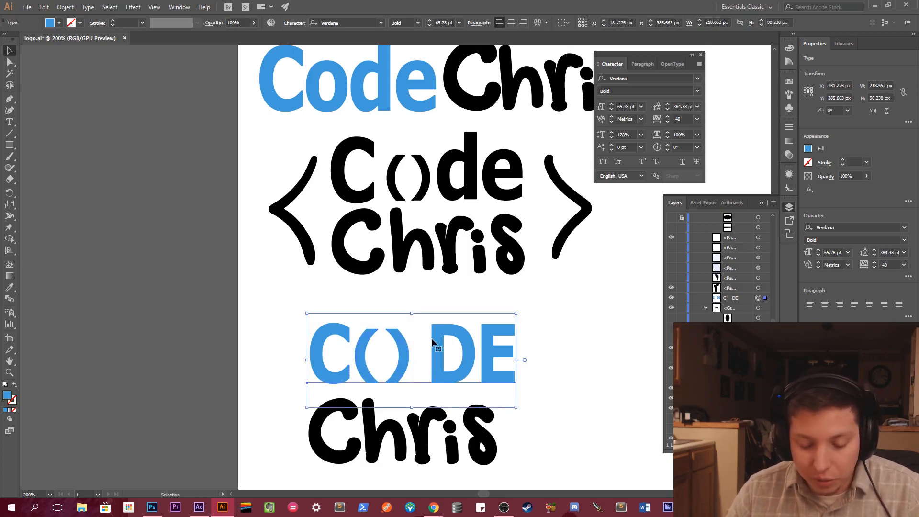
{"action": "double_click", "coordinate": [440, 340]}
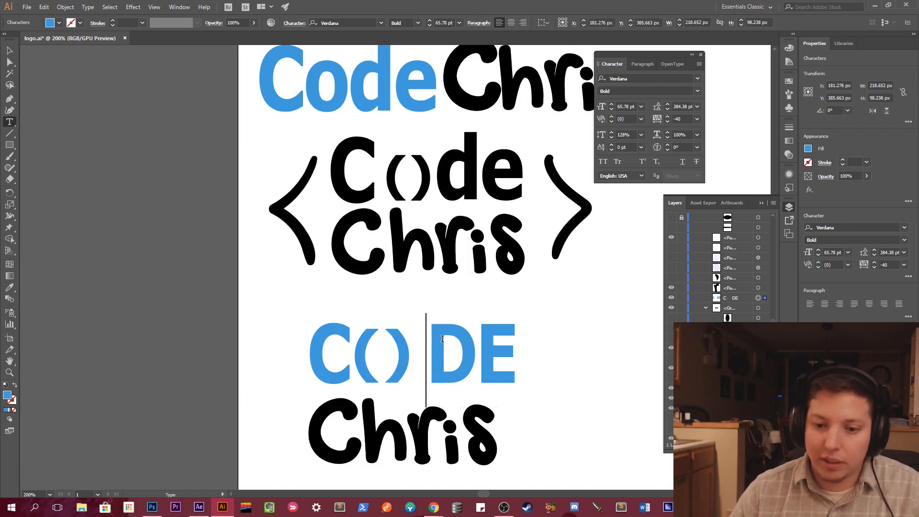
{"action": "key", "text": "BackSpace"}
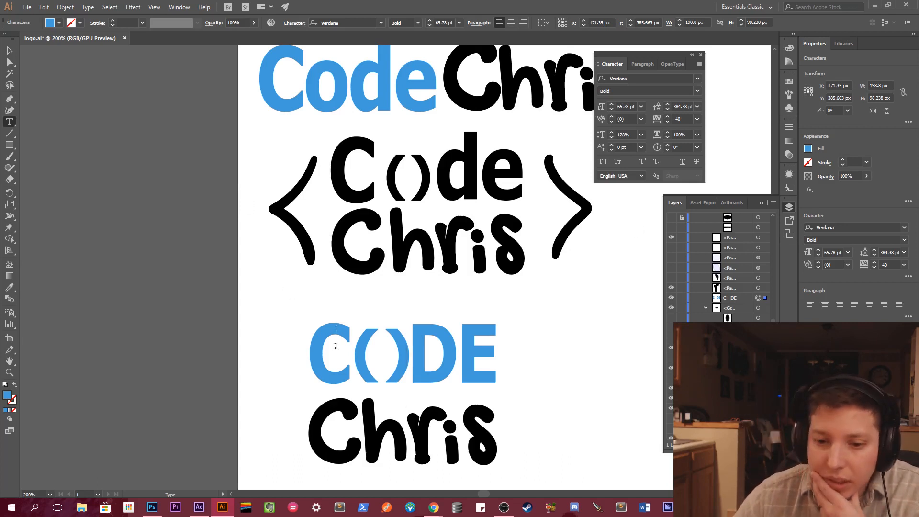
Narrow the blue parentheses to about 57.5 px and reduce their height to about 55 px, keeping them at the baseline after the C.
{"action": "left_click_drag", "start_coordinate": [359, 352], "coordinate": [402, 350]}
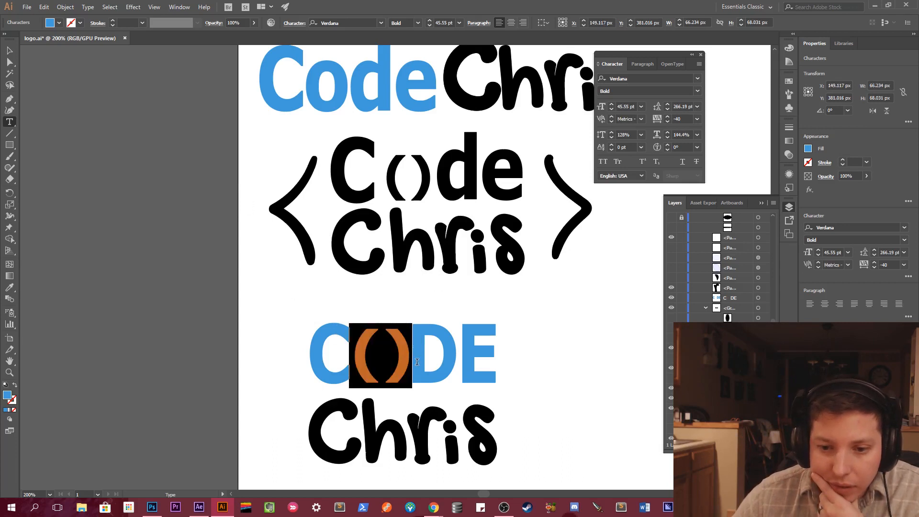
{"action": "left_click", "coordinate": [10, 50]}
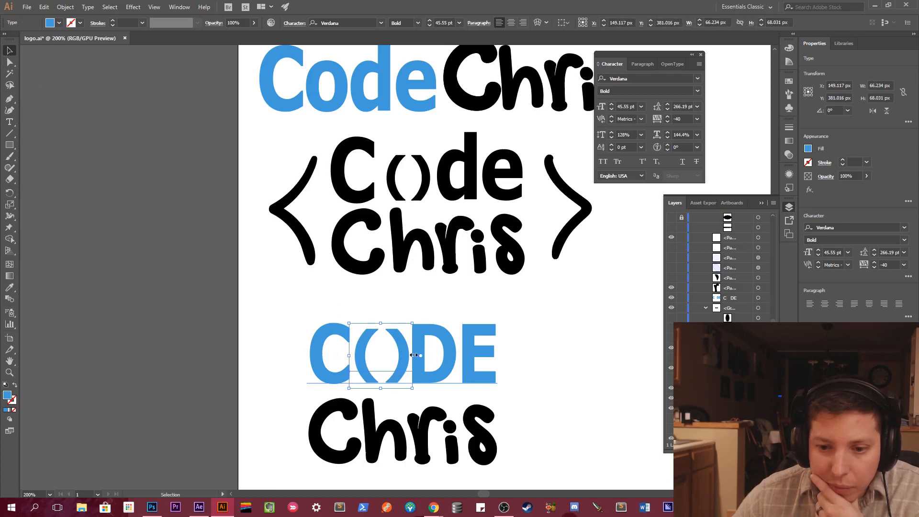
{"action": "left_click_drag", "start_coordinate": [414, 356], "coordinate": [404, 356]}
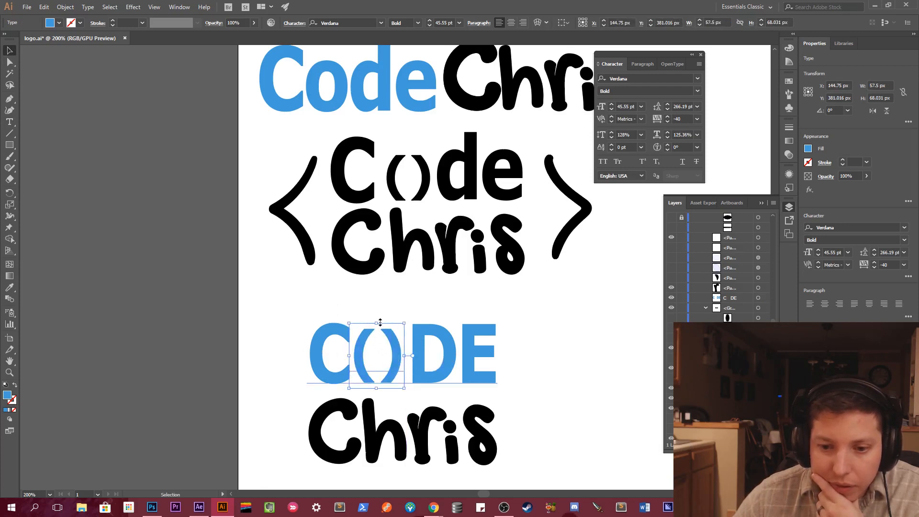
{"action": "left_click_drag", "start_coordinate": [380, 323], "coordinate": [394, 347]}
Replace the capital DE in the blue text with lowercase de.
{"action": "left_click", "coordinate": [426, 343]}
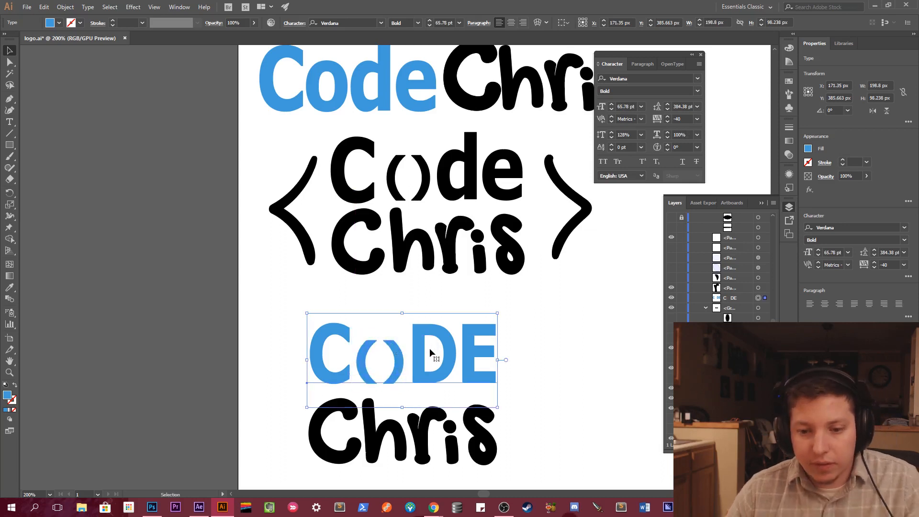
{"action": "double_click", "coordinate": [420, 350]}
{"action": "left_click_drag", "start_coordinate": [419, 345], "coordinate": [456, 346]}
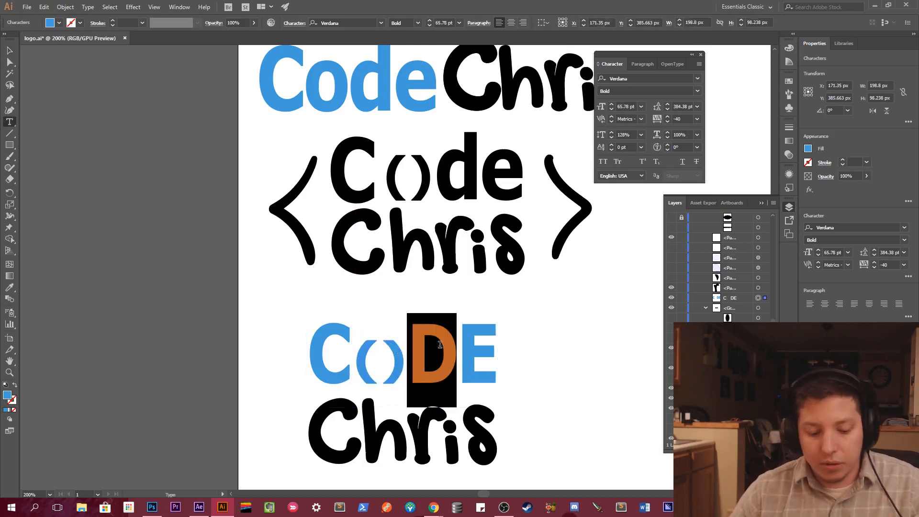
{"action": "type", "text": "de"}
{"action": "key", "text": "Delete"}
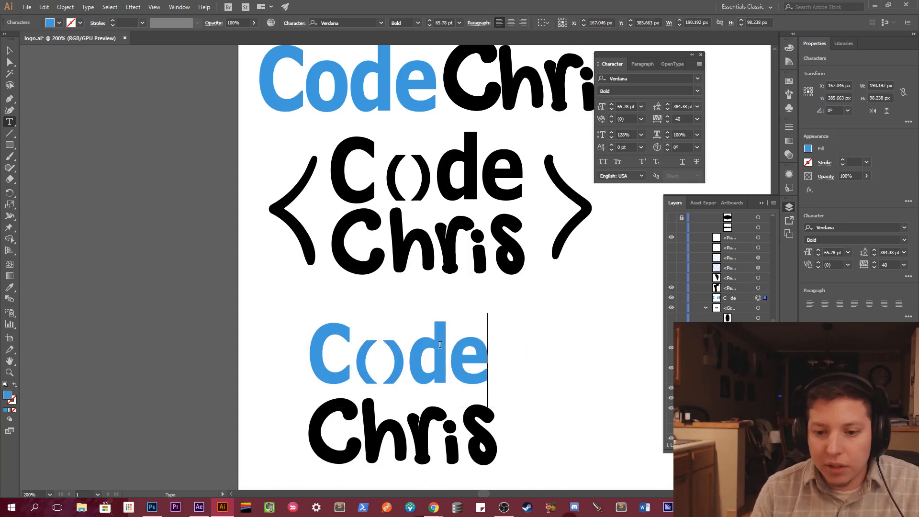
{"action": "key", "text": "BackSpace"}
{"action": "type", "text": "E"}
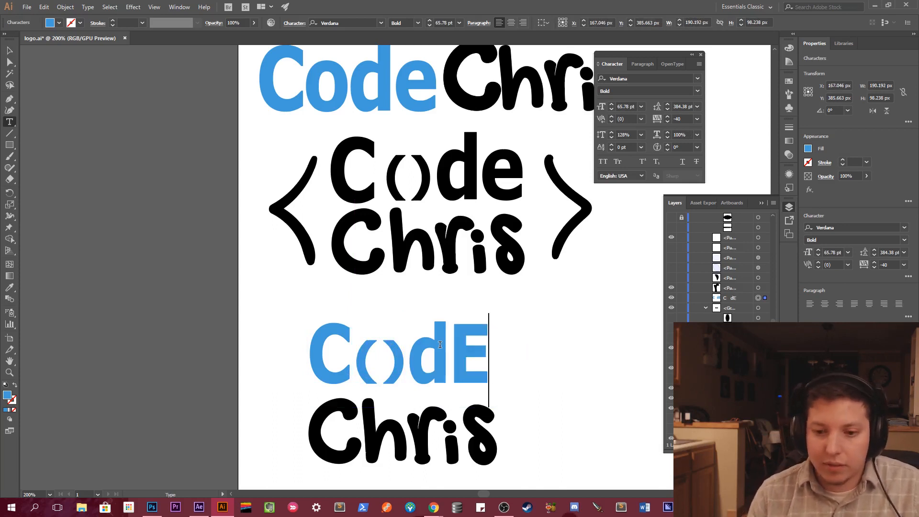
{"action": "key", "text": "BackSpace"}
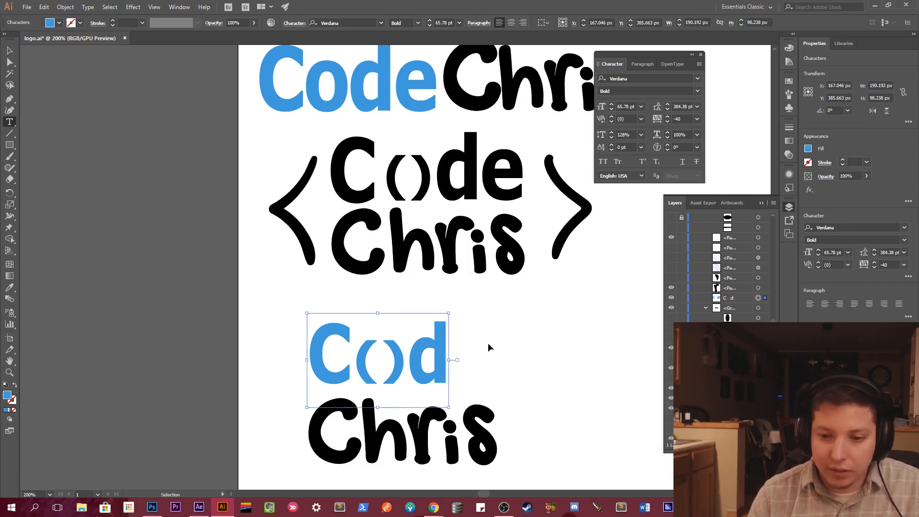
{"action": "type", "text": "e"}
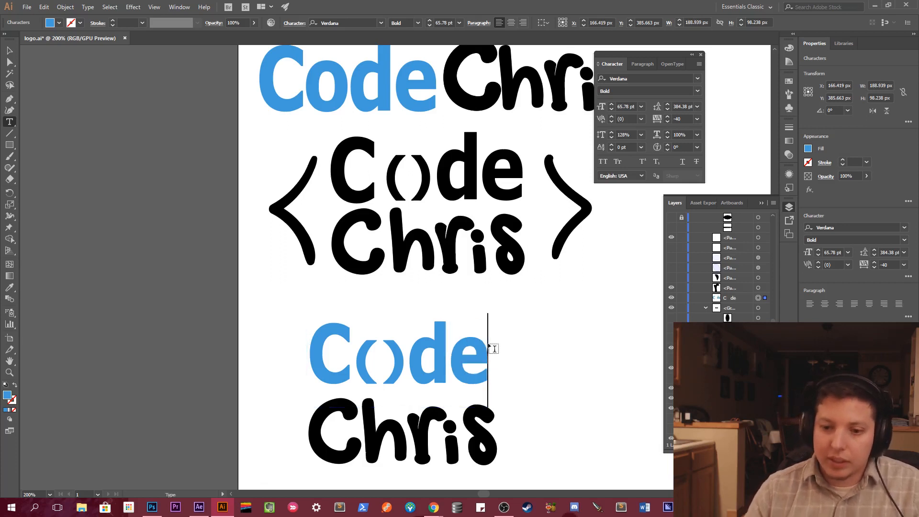
Try a lowercase c as the first letter of the blue text, and remove that letter so only de remains.
{"action": "left_click", "coordinate": [548, 336]}
{"action": "left_click", "coordinate": [344, 339]}
{"action": "left_click", "coordinate": [349, 338]}
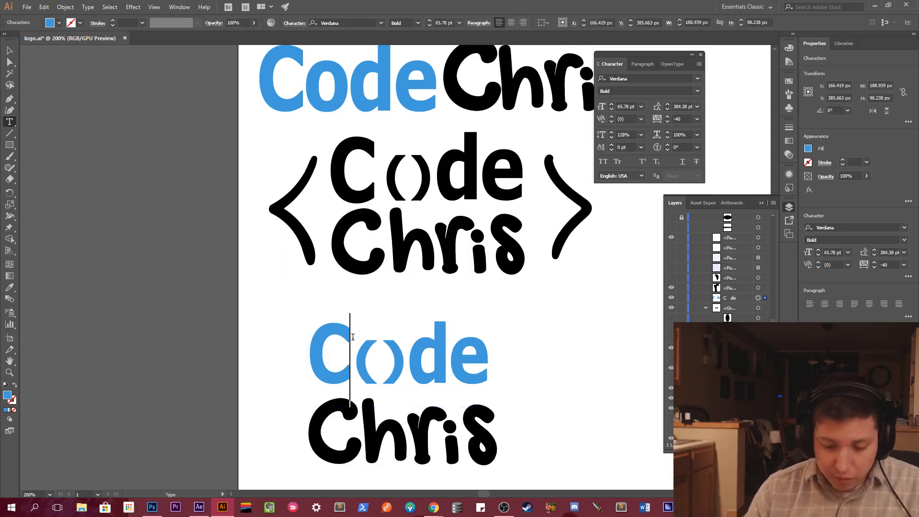
{"action": "key", "text": "BackSpace"}
{"action": "type", "text": "c"}
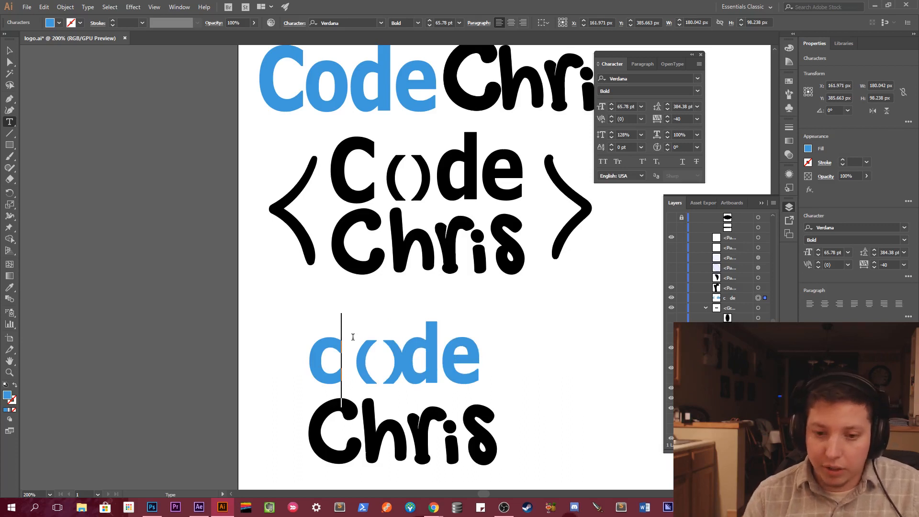
{"action": "key", "text": "Delete"}
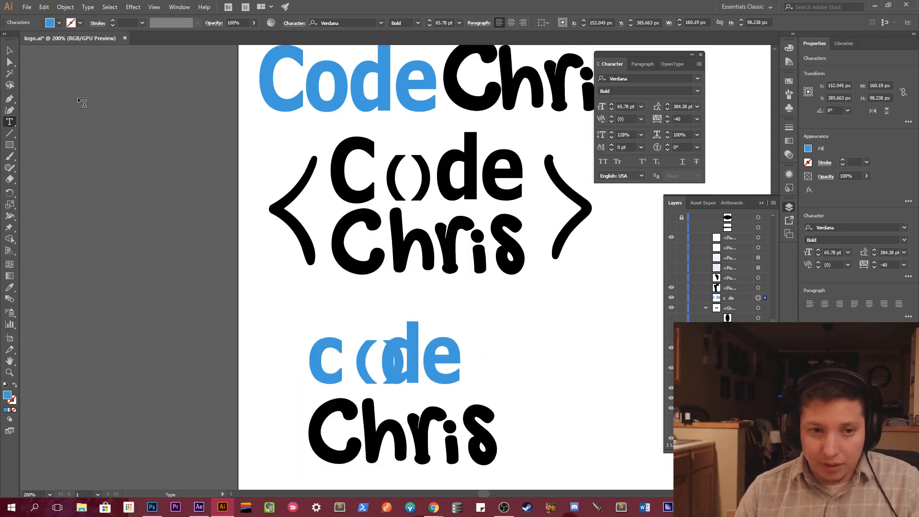
{"action": "key", "text": "BackSpace"}
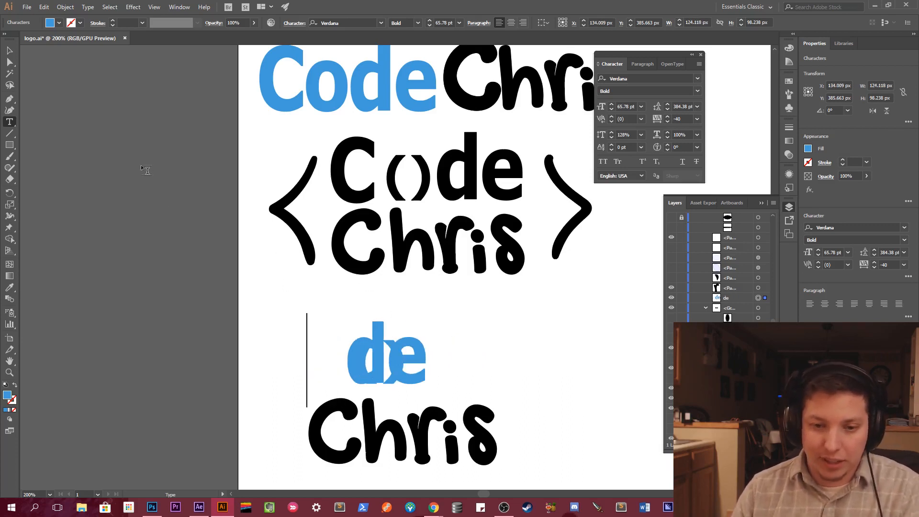
Move the de text past the parentheses and delete the spaces before the d so it sits directly after them.
{"action": "left_click", "coordinate": [10, 52]}
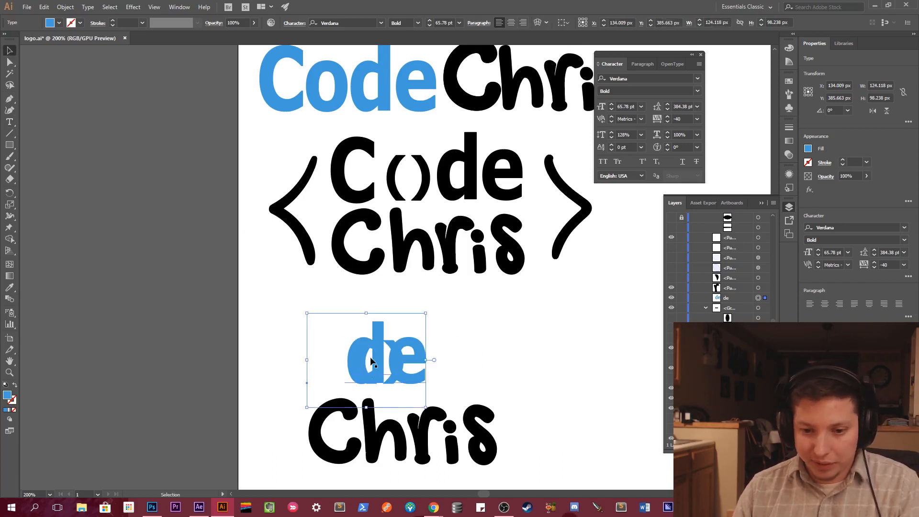
{"action": "left_click_drag", "start_coordinate": [377, 362], "coordinate": [438, 358]}
{"action": "key", "text": "ctrl+z"}
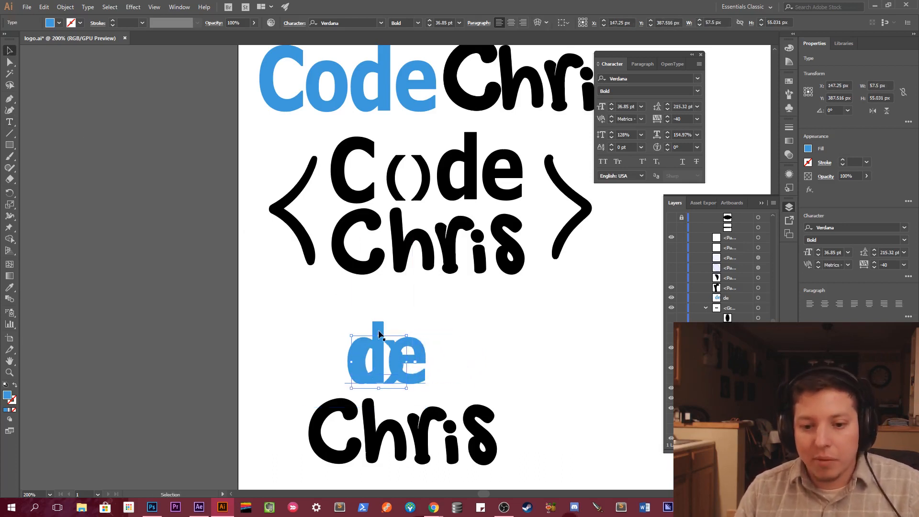
{"action": "left_click_drag", "start_coordinate": [378, 329], "coordinate": [477, 337]}
{"action": "key", "text": "t"}
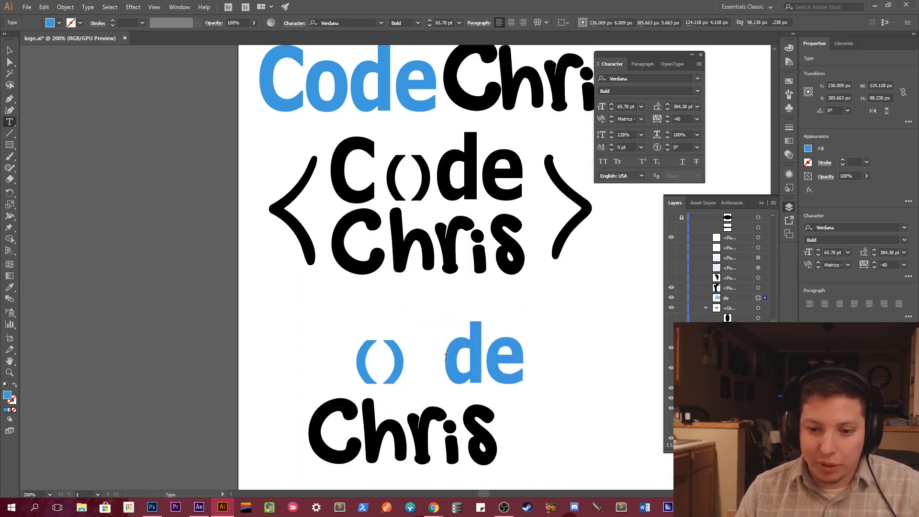
{"action": "left_click", "coordinate": [449, 356]}
{"action": "key", "text": "BackSpace"}
{"action": "key", "text": "BackSpace"}
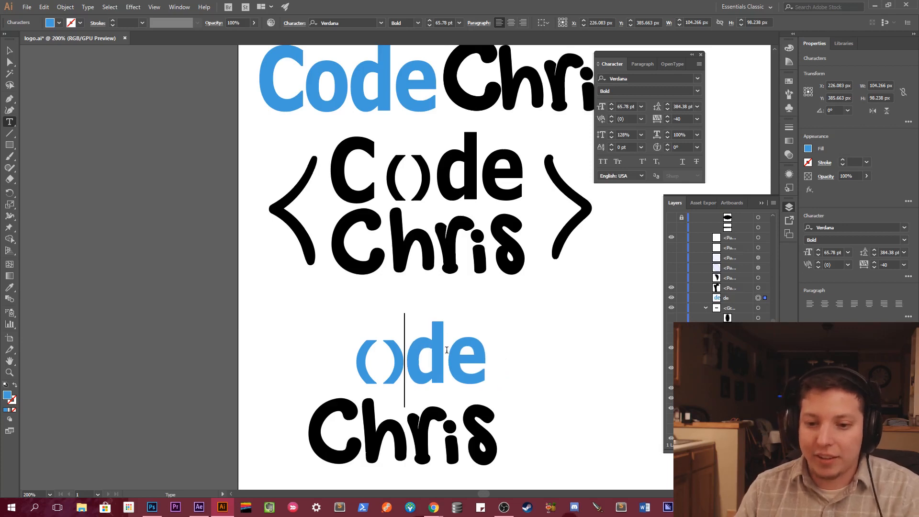
Make a separate blue capital C from a copy of the de text and place it just before the parentheses.
{"action": "left_click", "coordinate": [15, 55]}
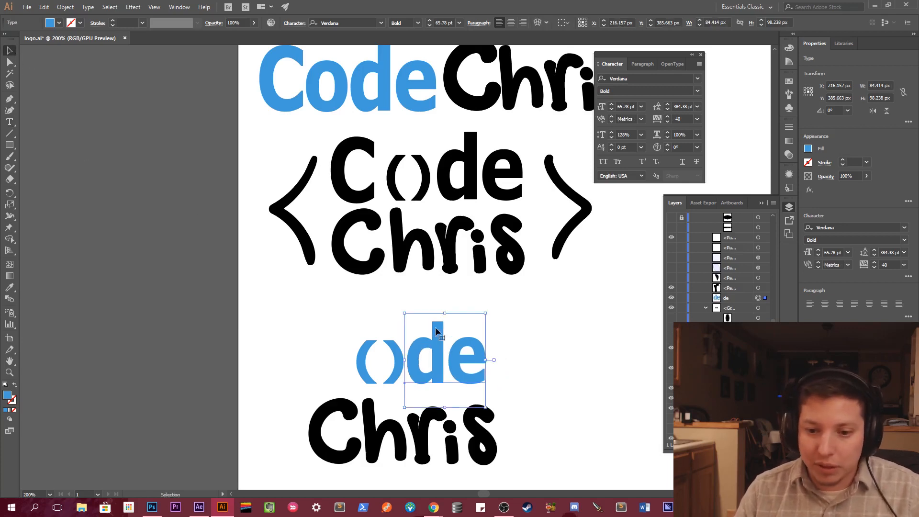
{"action": "left_click_drag", "start_coordinate": [440, 357], "coordinate": [353, 405]}
{"action": "type", "text": "t"}
{"action": "type", "text": "C"}
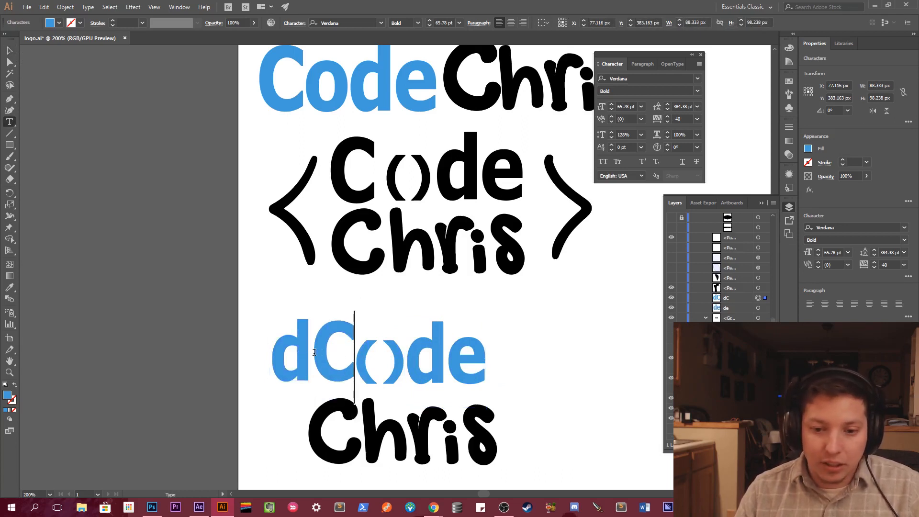
{"action": "key", "text": "Left"}
{"action": "key", "text": "BackSpace"}
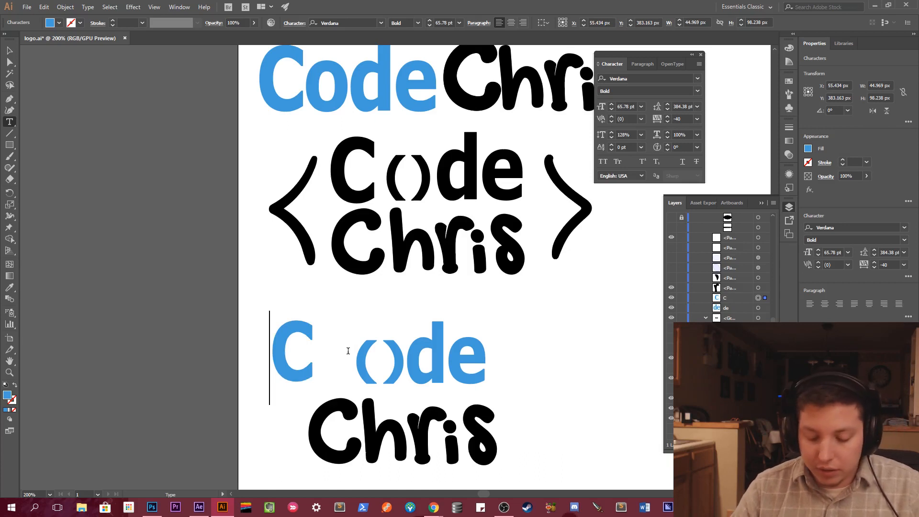
{"action": "key", "text": "Right"}
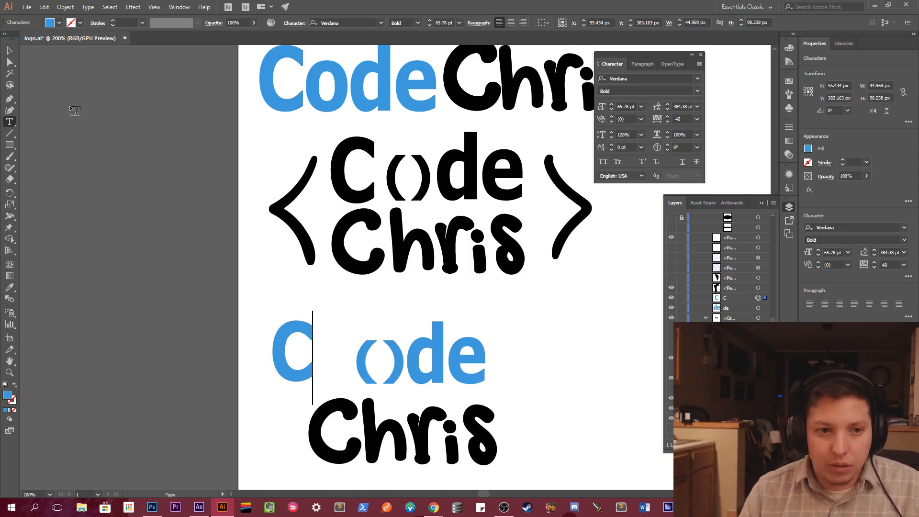
{"action": "left_click", "coordinate": [9, 51]}
{"action": "left_click_drag", "start_coordinate": [285, 323], "coordinate": [326, 328]}
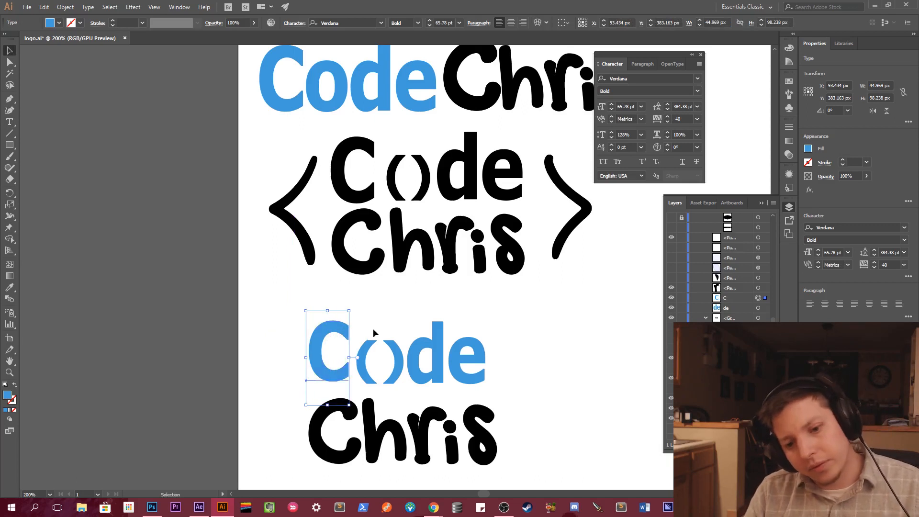
{"action": "left_click", "coordinate": [376, 327]}
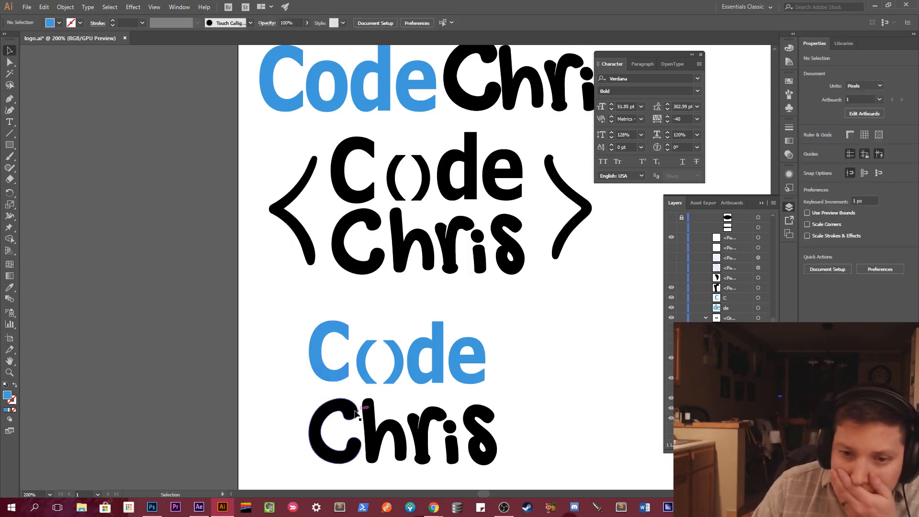
Enlarge the blue C to about 114 × 249 px and shift it clear of the parentheses so it fronts both words.
{"action": "left_click", "coordinate": [337, 379]}
{"action": "left_click_drag", "start_coordinate": [350, 406], "coordinate": [416, 243]}
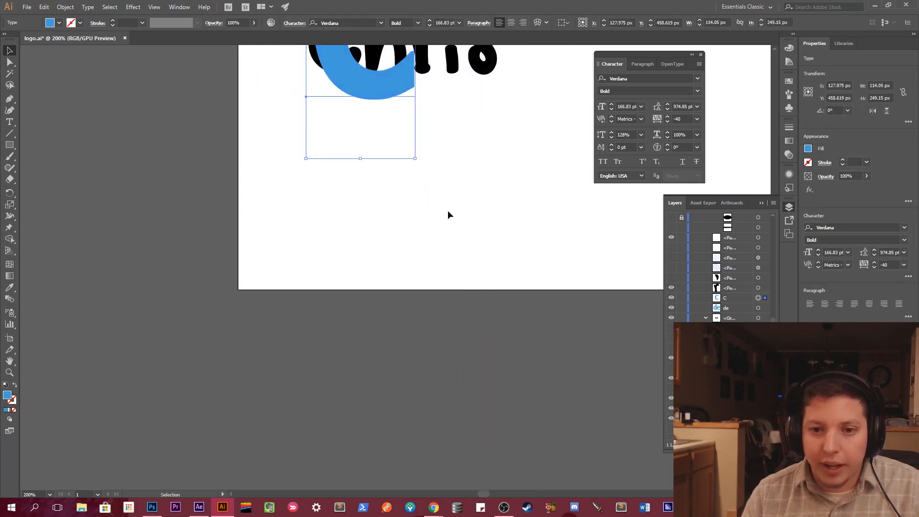
{"action": "left_click_drag", "start_coordinate": [468, 173], "coordinate": [470, 408]}
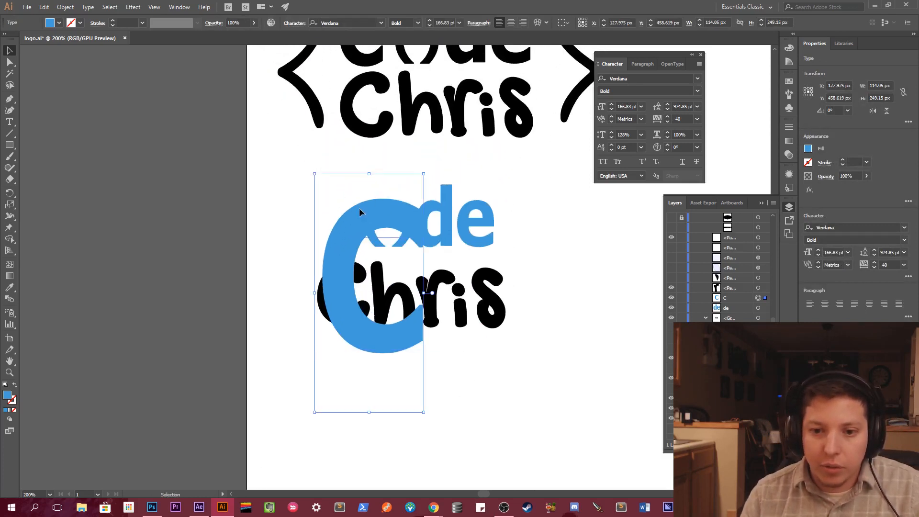
{"action": "left_click_drag", "start_coordinate": [364, 209], "coordinate": [300, 197]}
{"action": "key", "text": "ctrl+z"}
{"action": "left_click_drag", "start_coordinate": [336, 240], "coordinate": [275, 246]}
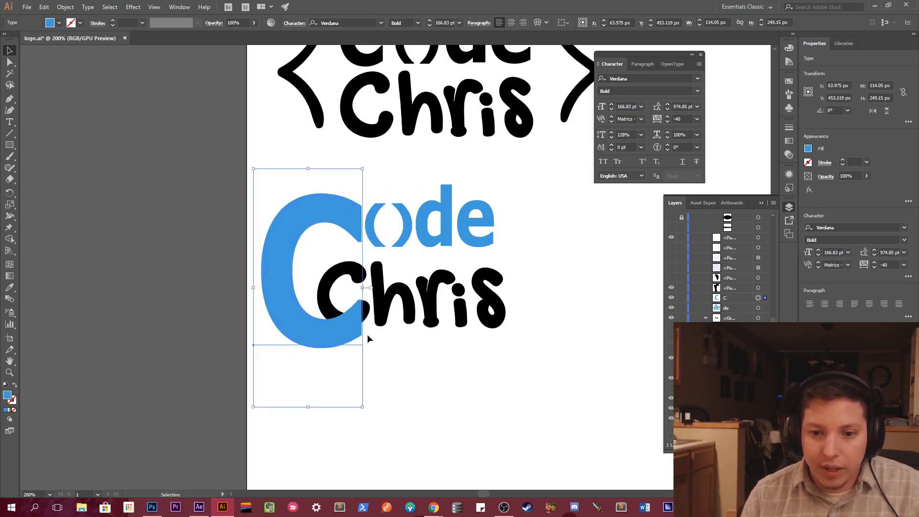
Refine the large C to about 115 × 250 px so it spans the height of the Code and Chris lines.
{"action": "left_click_drag", "start_coordinate": [361, 411], "coordinate": [354, 387]}
{"action": "left_click_drag", "start_coordinate": [253, 168], "coordinate": [245, 152]}
{"action": "left_click_drag", "start_coordinate": [334, 199], "coordinate": [344, 201]}
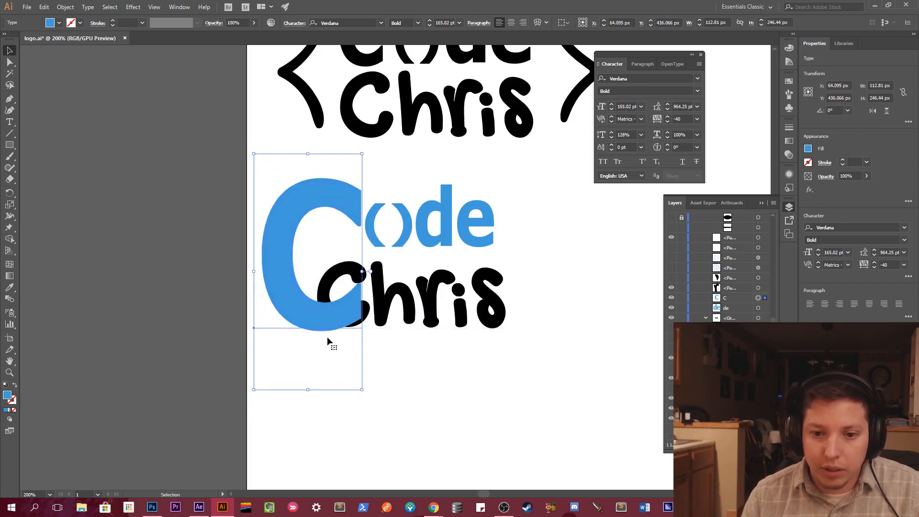
{"action": "left_click_drag", "start_coordinate": [310, 389], "coordinate": [368, 393]}
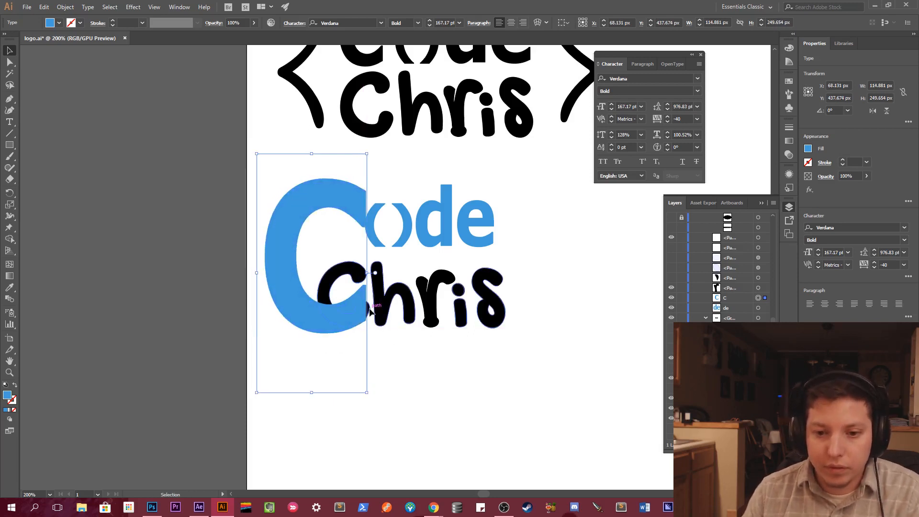
Hide the black C of the lower Chris and nudge the large blue C 4 px left.
{"action": "left_click", "coordinate": [378, 309]}
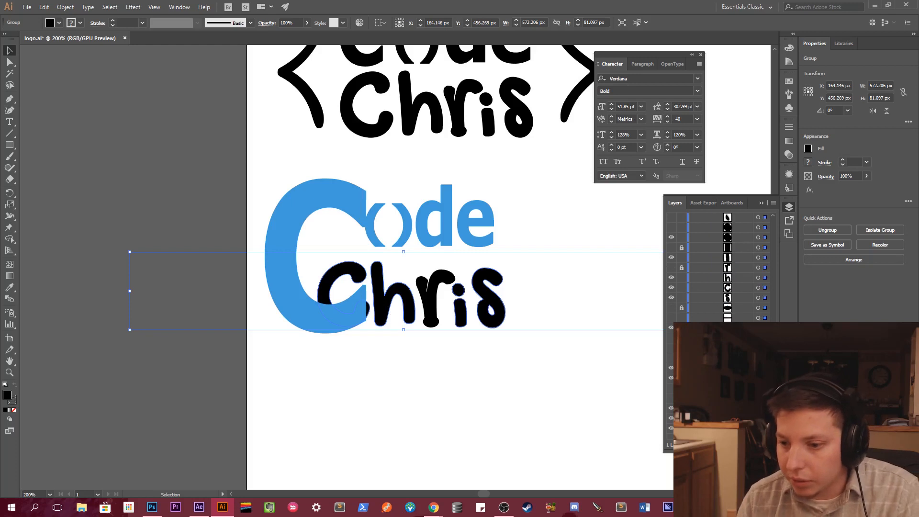
{"action": "left_click", "coordinate": [672, 288]}
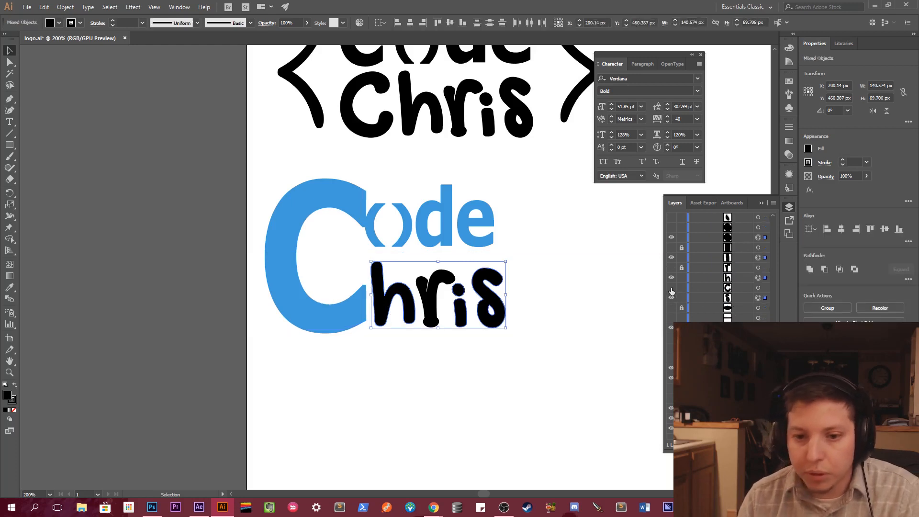
{"action": "left_click", "coordinate": [345, 207]}
{"action": "key", "text": "Left"}
{"action": "key", "text": "Left"}
{"action": "key", "text": "Left"}
{"action": "key", "text": "Left"}
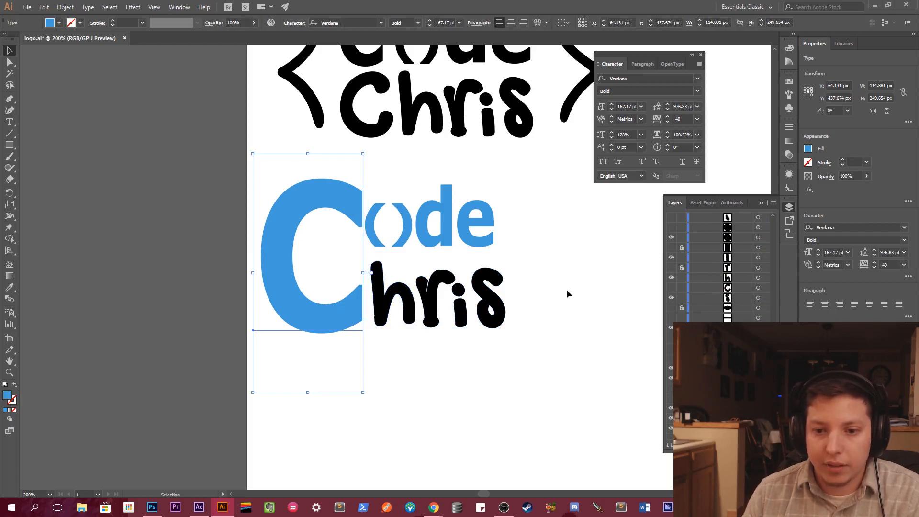
Nudge the black hris lettering 3 px left, closer to the large C.
{"action": "left_click_drag", "start_coordinate": [566, 291], "coordinate": [391, 334]}
{"action": "key", "text": "Left"}
{"action": "key", "text": "Left"}
{"action": "key", "text": "Left"}
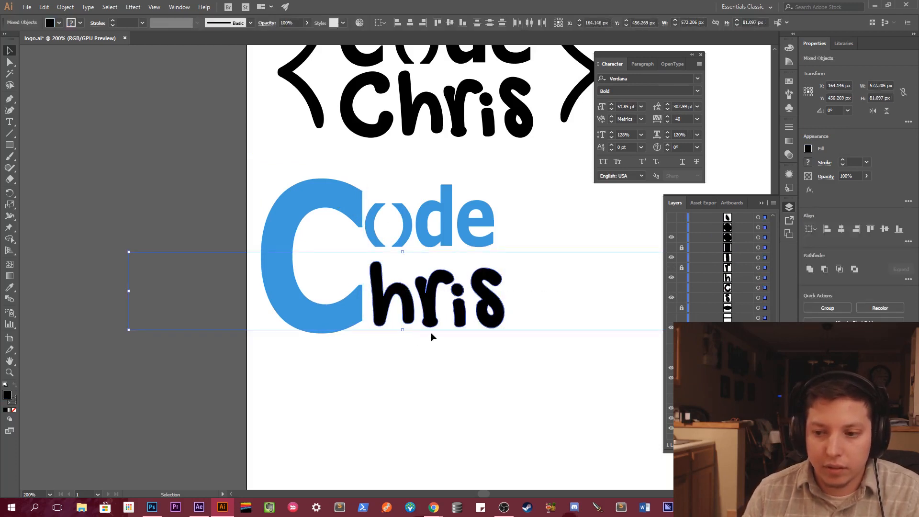
{"action": "left_click", "coordinate": [543, 197]}
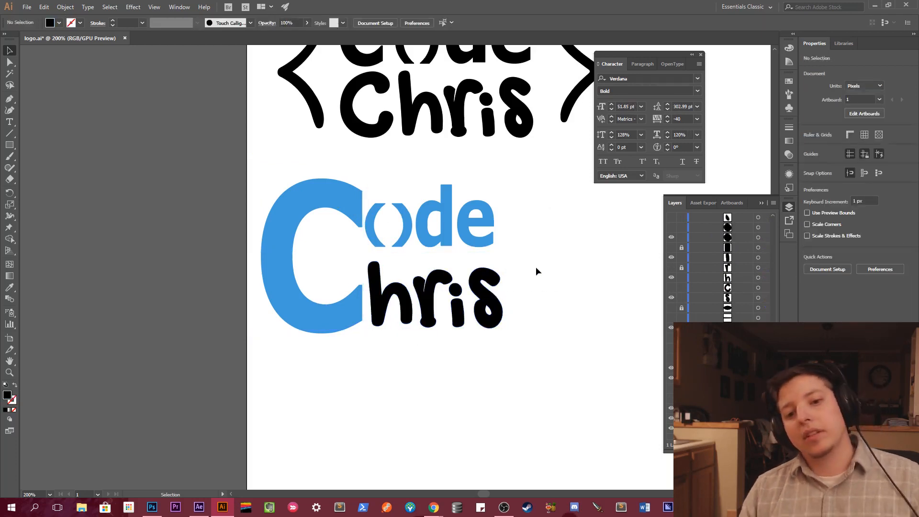
{"action": "key", "text": "z"}
{"action": "left_click", "coordinate": [472, 352], "text": "alt"}
{"action": "left_click_drag", "start_coordinate": [404, 250], "coordinate": [465, 379]}
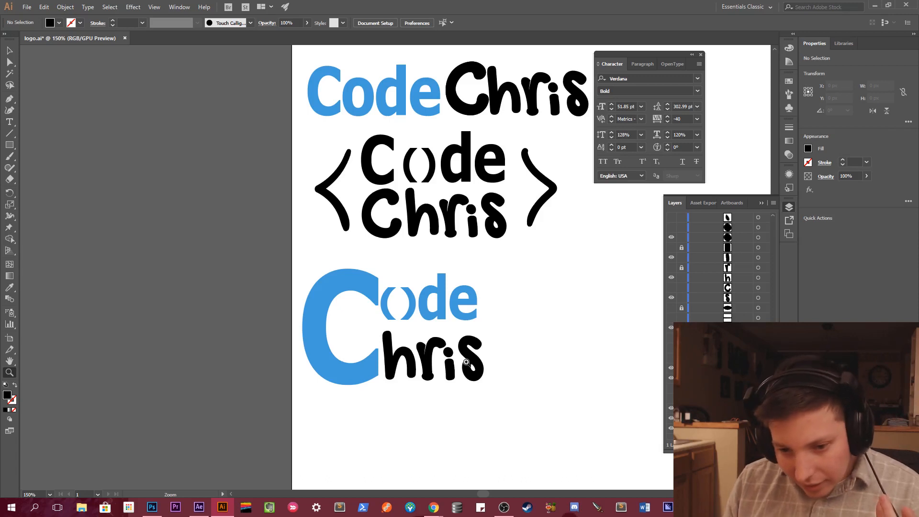
{"action": "left_click", "coordinate": [9, 51]}
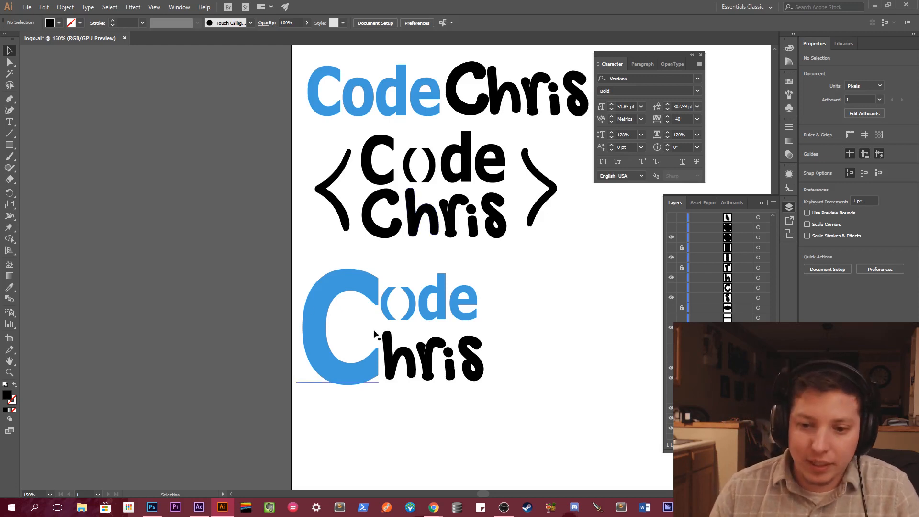
Enlarge the blue de lettering to about 93 × 108 px and nudge it 5 px up.
{"action": "left_click", "coordinate": [444, 301]}
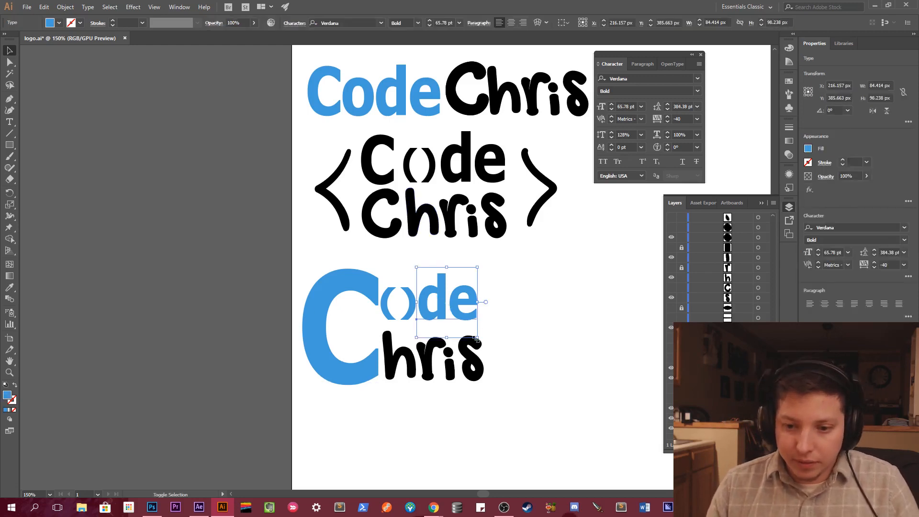
{"action": "left_click_drag", "start_coordinate": [479, 339], "coordinate": [486, 347]}
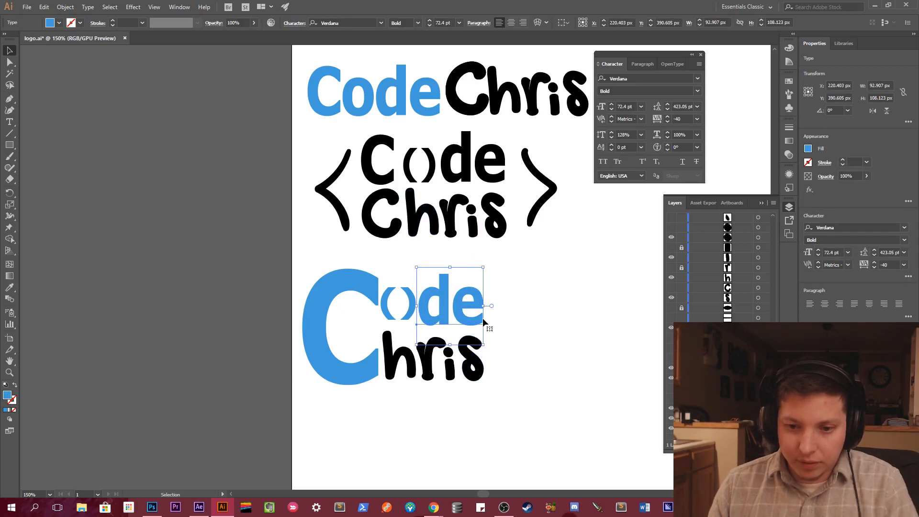
{"action": "key", "text": "Up"}
{"action": "key", "text": "Up"}
{"action": "key", "text": "Up"}
{"action": "key", "text": "Up"}
{"action": "key", "text": "Up"}
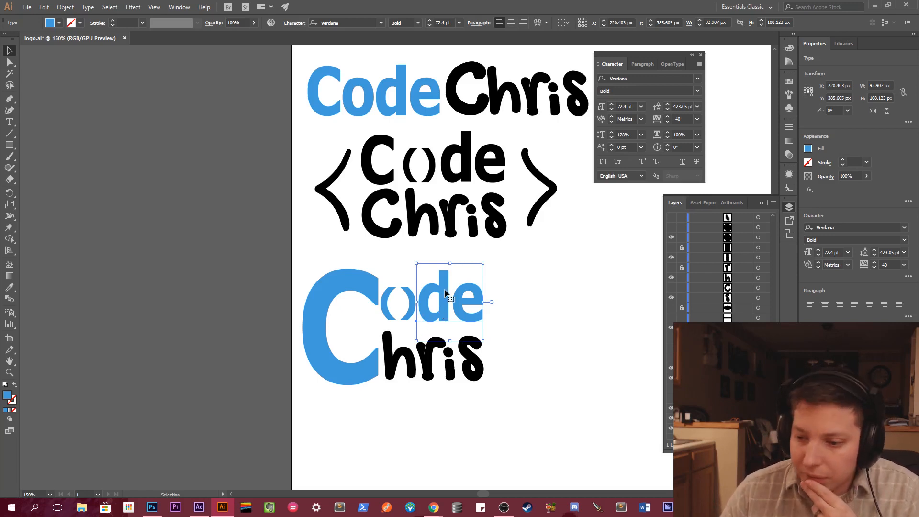
{"action": "left_click", "coordinate": [560, 304]}
Narrow the blue parentheses to 54 px wide, pulling their edge away from the large C.
{"action": "left_click", "coordinate": [413, 307]}
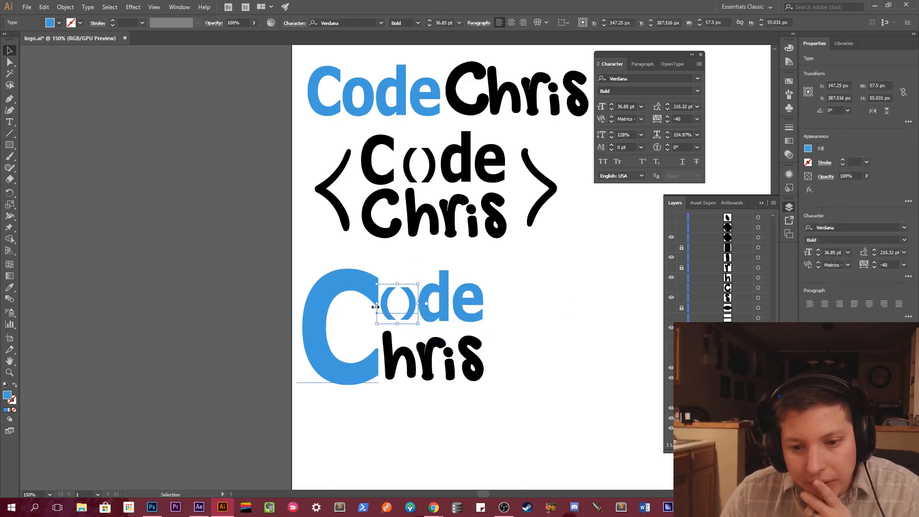
{"action": "left_click_drag", "start_coordinate": [379, 304], "coordinate": [382, 305]}
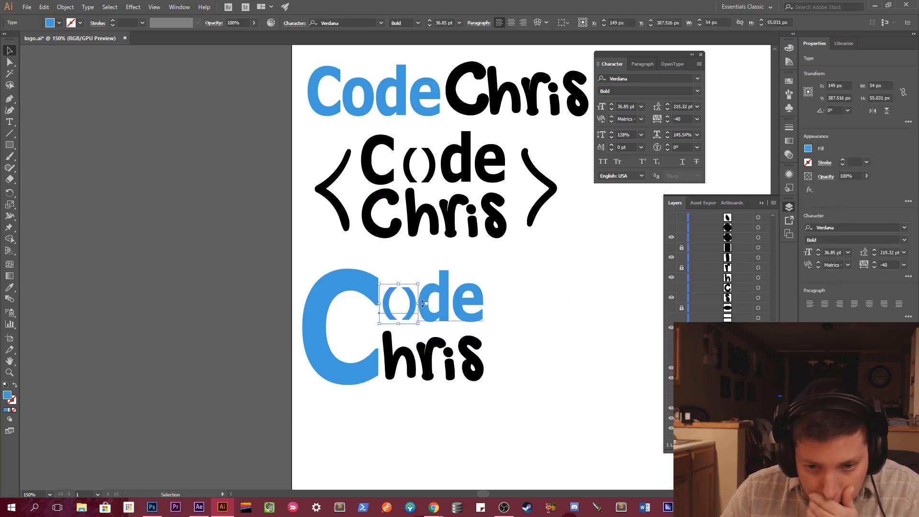
{"action": "left_click", "coordinate": [563, 293]}
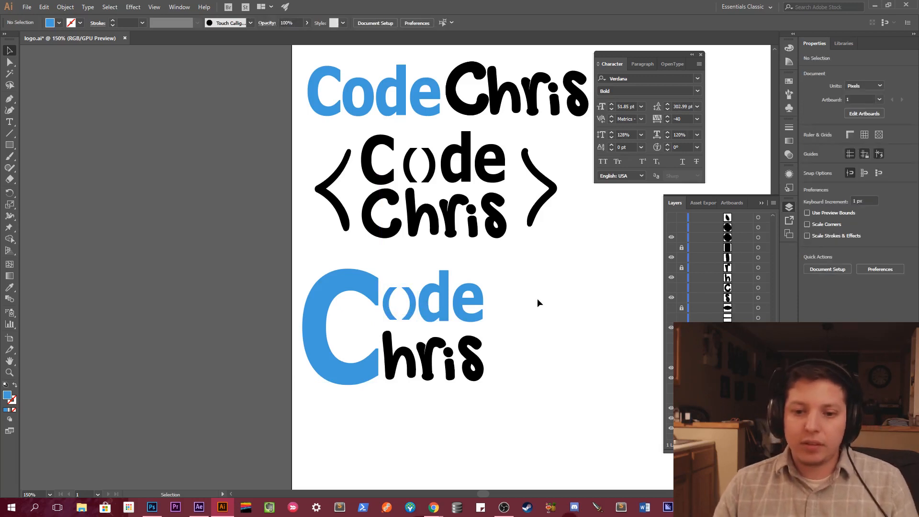
Try inserting curly braces {} between the d and e of the blue Code lettering.
{"action": "key", "text": "z"}
{"action": "left_click", "coordinate": [541, 300], "text": "alt"}
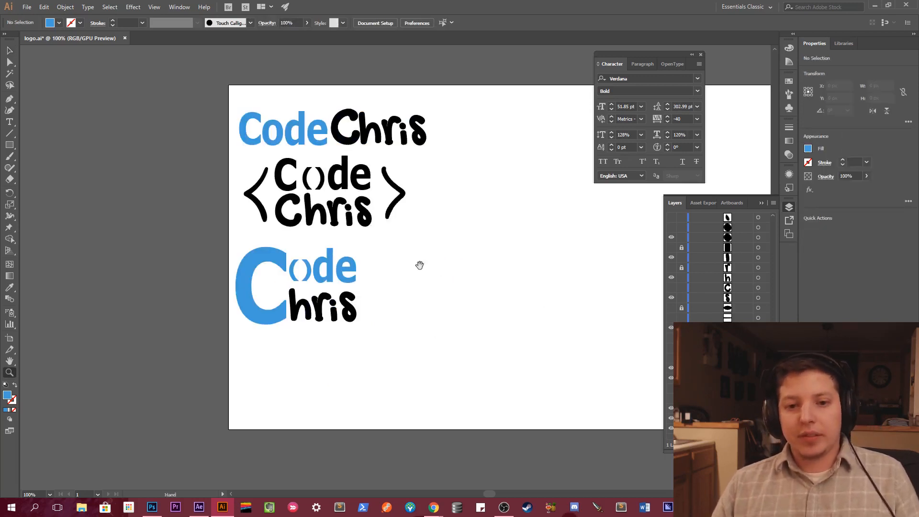
{"action": "left_click_drag", "start_coordinate": [418, 264], "coordinate": [451, 318]}
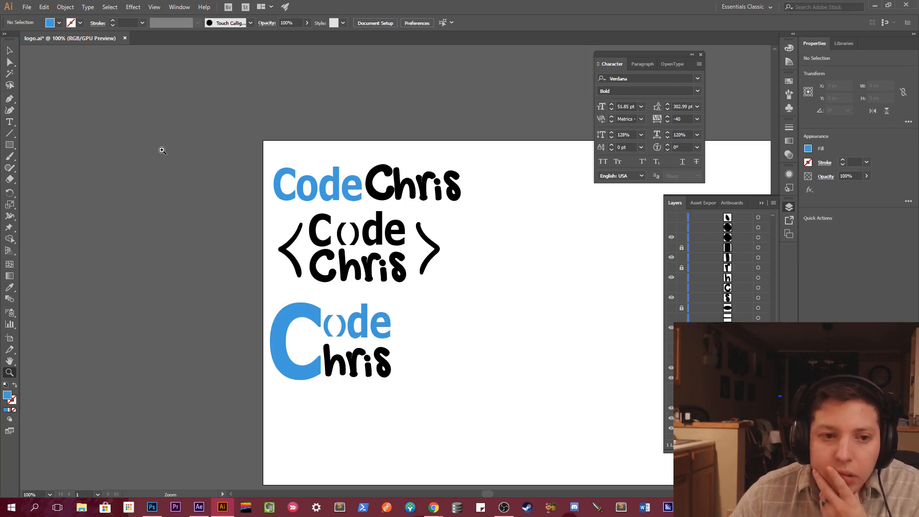
{"action": "left_click", "coordinate": [9, 122]}
{"action": "left_click", "coordinate": [376, 325]}
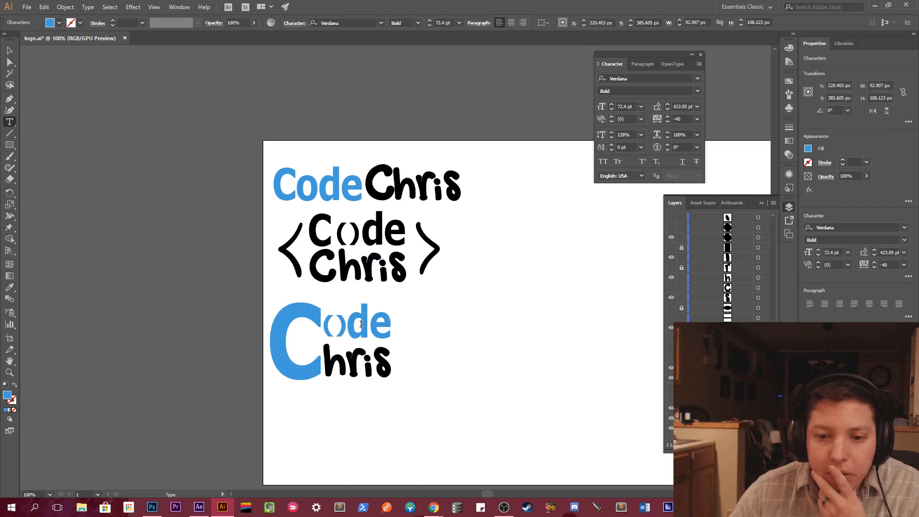
{"action": "type", "text": "{"}
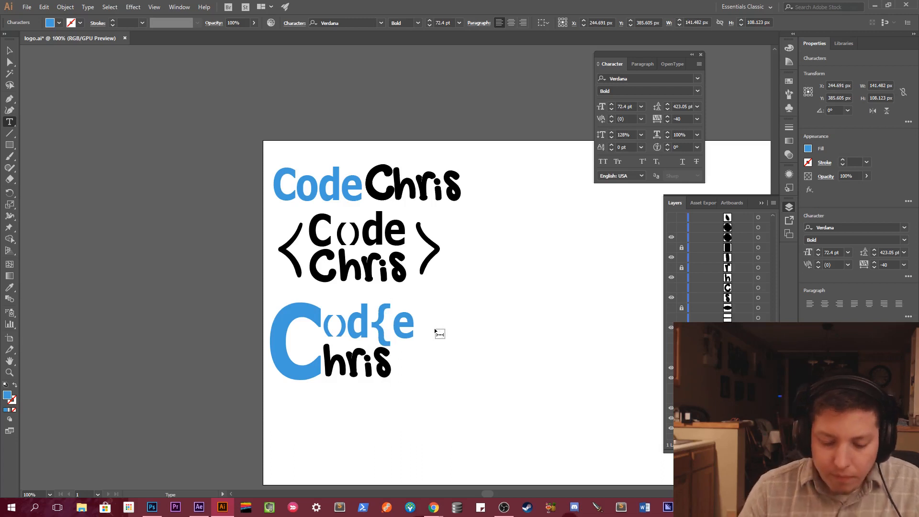
{"action": "type", "text": "}"}
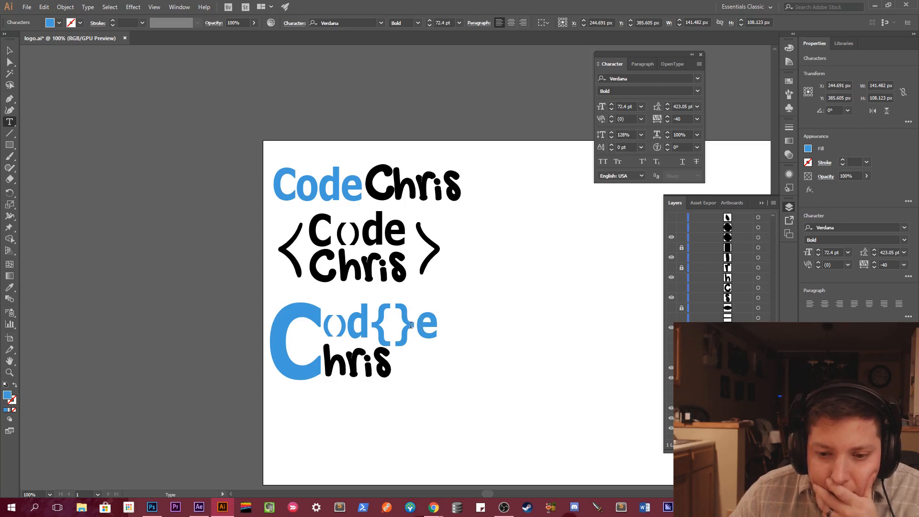
{"action": "left_click_drag", "start_coordinate": [412, 326], "coordinate": [372, 324]}
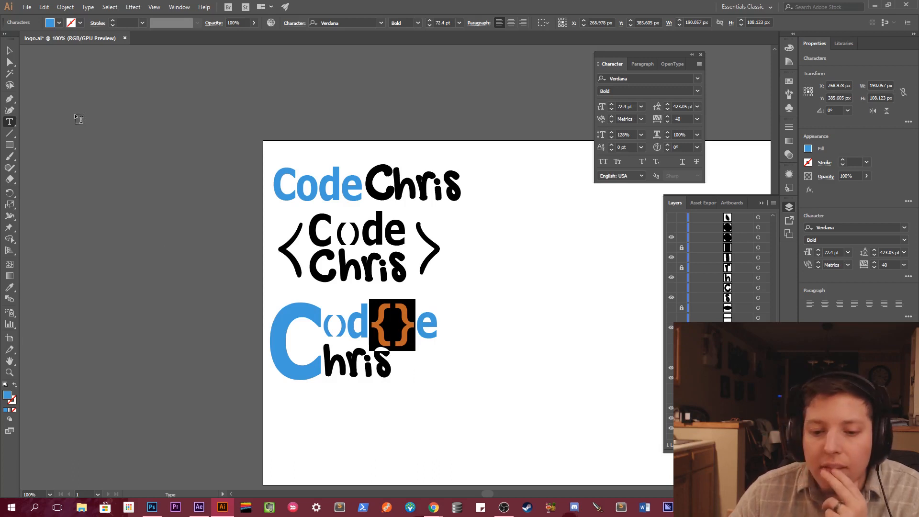
{"action": "left_click", "coordinate": [496, 343], "text": "ctrl"}
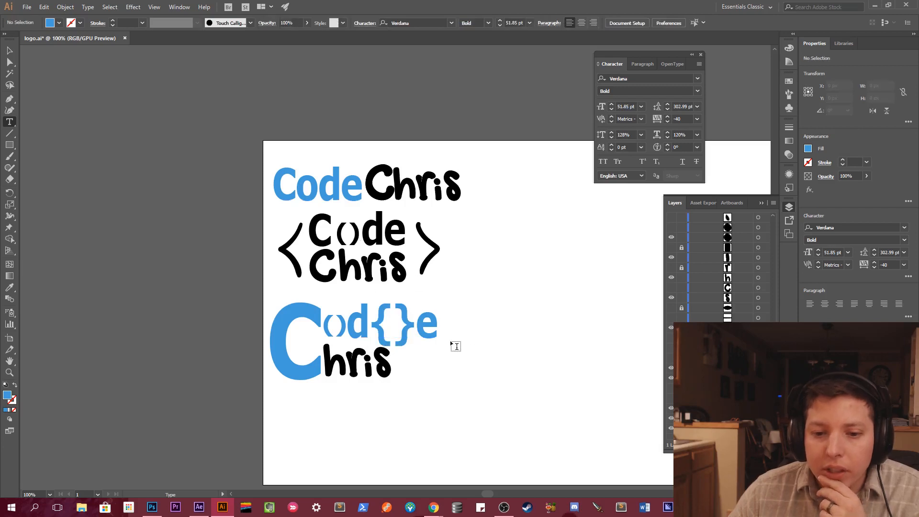
{"action": "left_click_drag", "start_coordinate": [415, 321], "coordinate": [383, 326]}
{"action": "left_click", "coordinate": [406, 332], "text": "ctrl"}
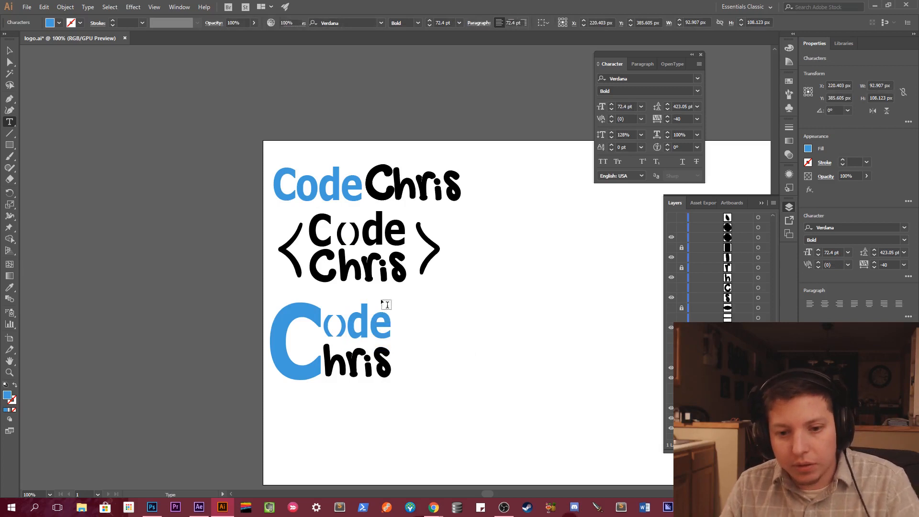
Move the whole large-C logo horizontally to the right so it sits beneath the bracketed Code Chris version.
{"action": "left_click", "coordinate": [10, 50]}
{"action": "left_click_drag", "start_coordinate": [453, 320], "coordinate": [295, 385]}
{"action": "left_click_drag", "start_coordinate": [285, 331], "coordinate": [320, 331]}
{"action": "left_click", "coordinate": [586, 320]}
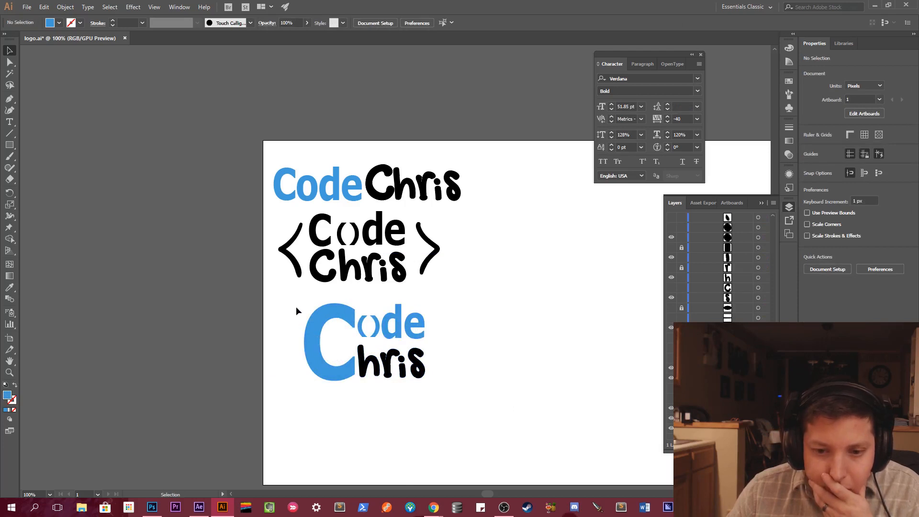
Set the fill of every letter in the large-C logo to black.
{"action": "left_click_drag", "start_coordinate": [297, 309], "coordinate": [479, 353]}
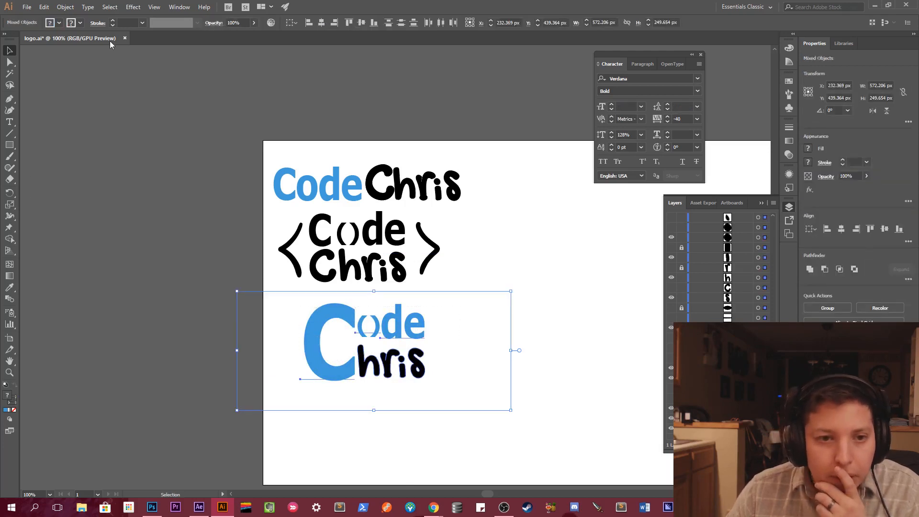
{"action": "left_click", "coordinate": [808, 149]}
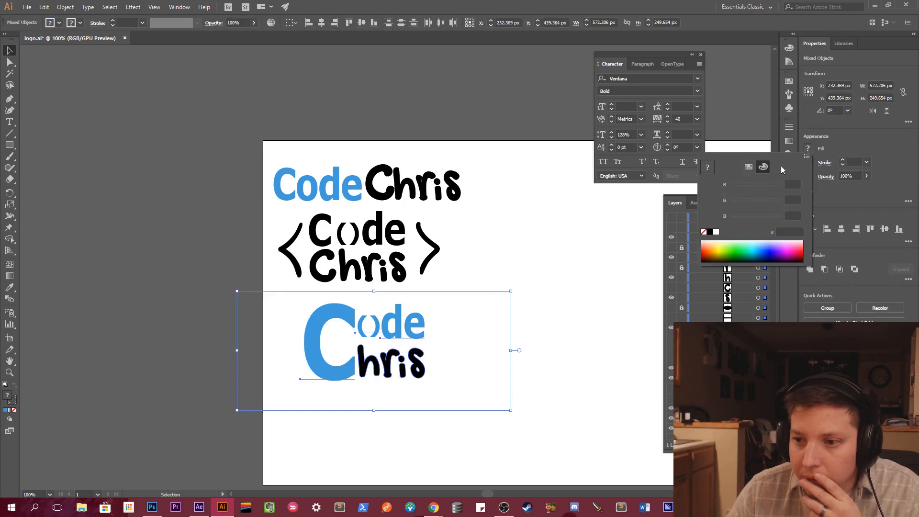
{"action": "left_click", "coordinate": [711, 232]}
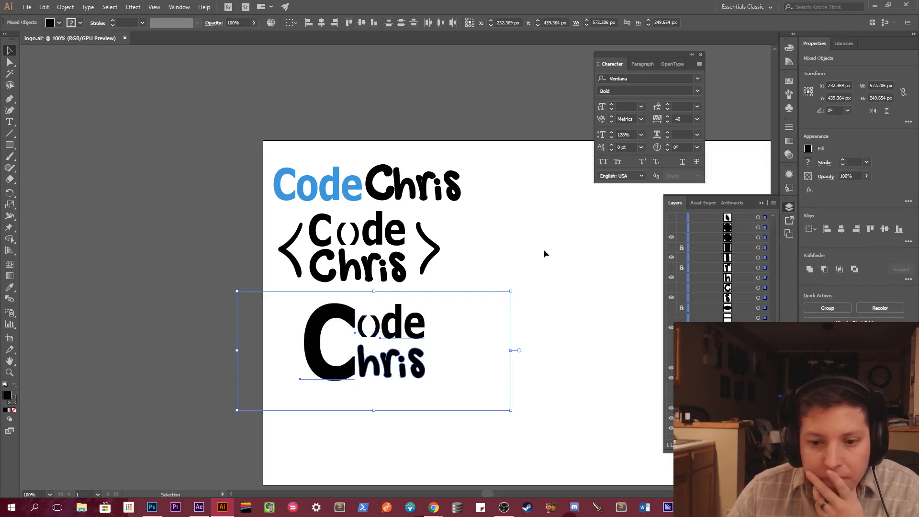
{"action": "left_click", "coordinate": [548, 325]}
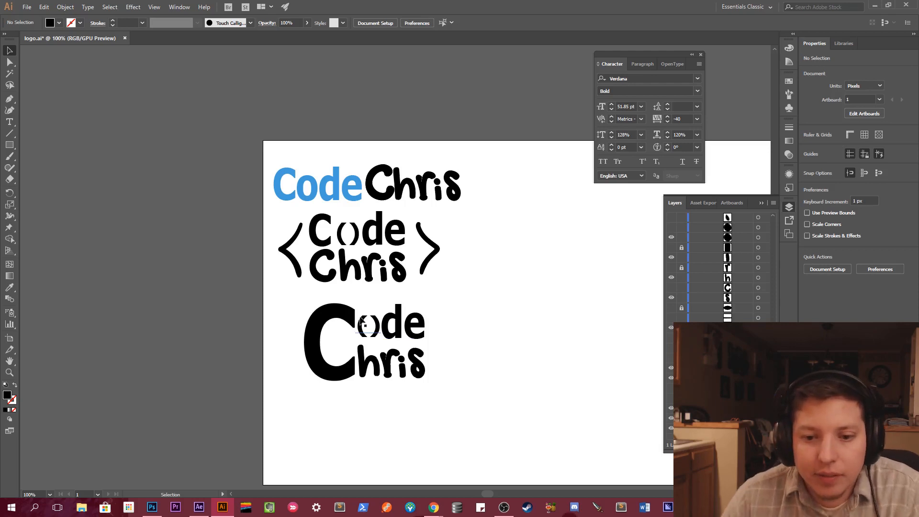
Reduce the horizontal scale of the large C to 94%.
{"action": "left_click", "coordinate": [325, 336]}
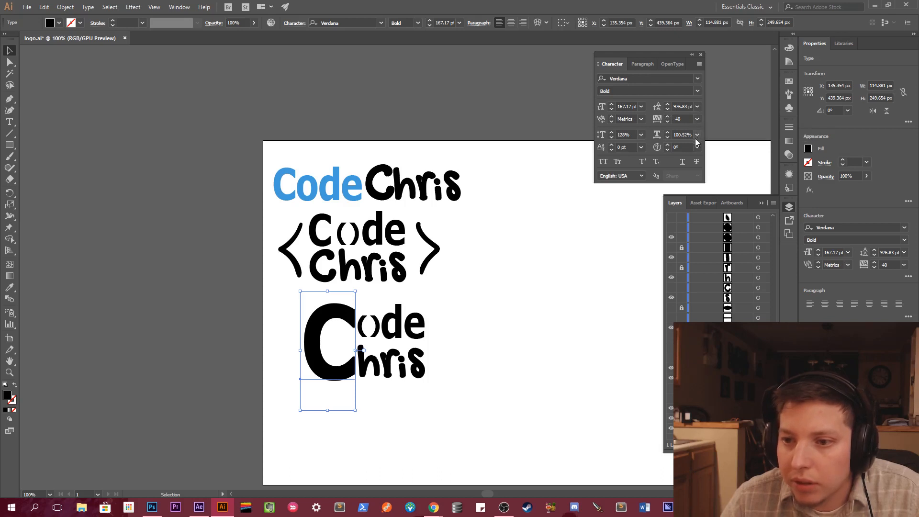
{"action": "left_click", "coordinate": [667, 137]}
{"action": "left_click", "coordinate": [667, 138]}
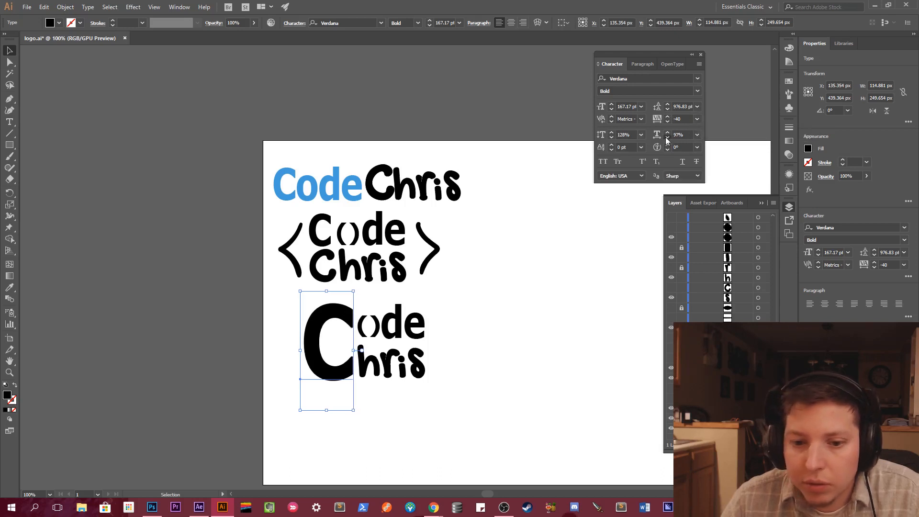
{"action": "left_click", "coordinate": [667, 137]}
{"action": "left_click", "coordinate": [667, 138]}
{"action": "left_click", "coordinate": [667, 137]}
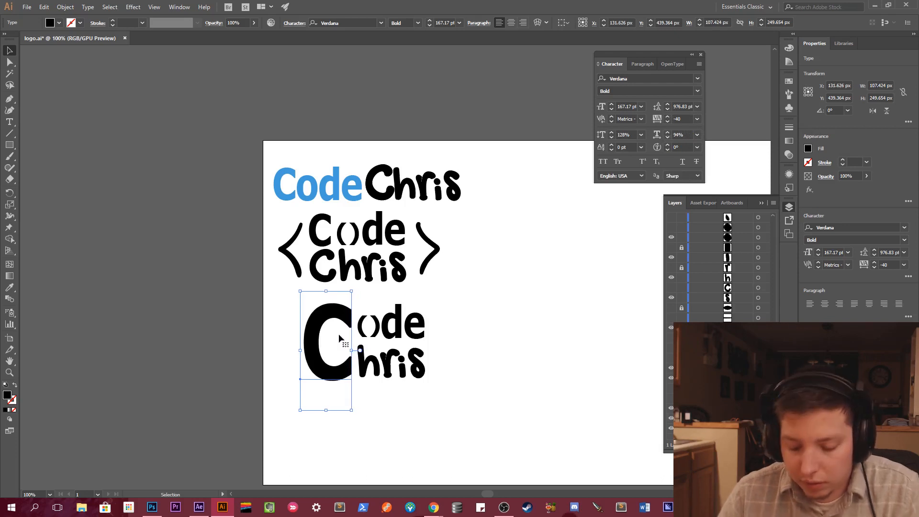
Nudge the narrowed large C 5 px right, closer to the parentheses and the hris lettering.
{"action": "key", "text": "Right"}
{"action": "key", "text": "Right"}
{"action": "key", "text": "Right"}
{"action": "key", "text": "Right"}
{"action": "key", "text": "Right"}
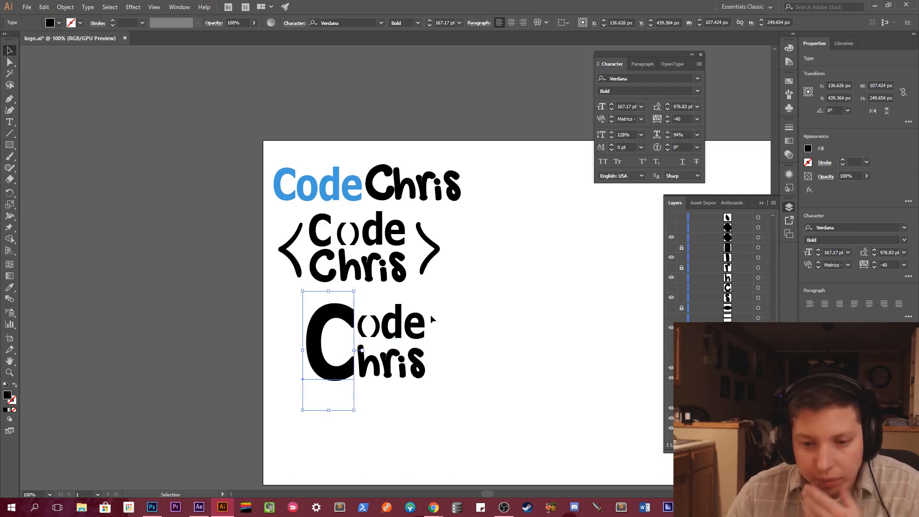
{"action": "left_click", "coordinate": [486, 350]}
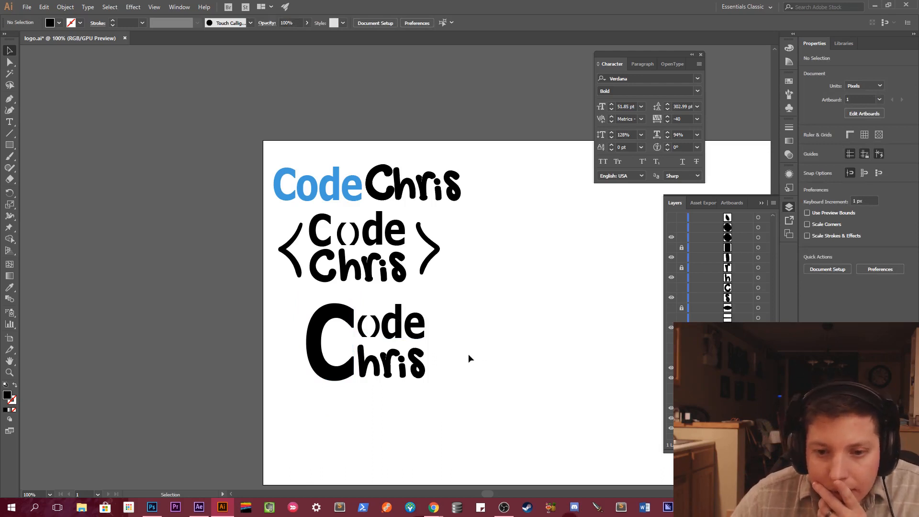
Examine the hris lettering of the large-C logo up close, especially the shape of the r.
{"action": "key", "text": "z"}
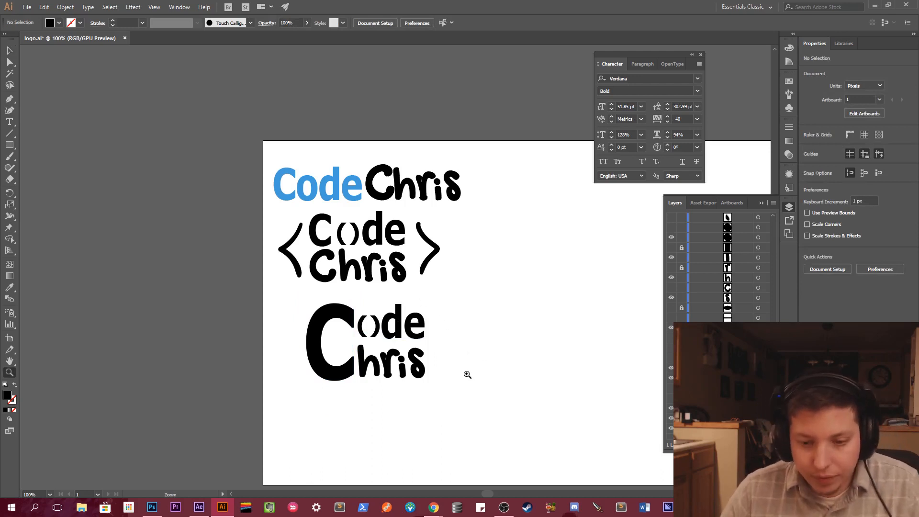
{"action": "left_click", "coordinate": [435, 359]}
{"action": "left_click", "coordinate": [345, 270]}
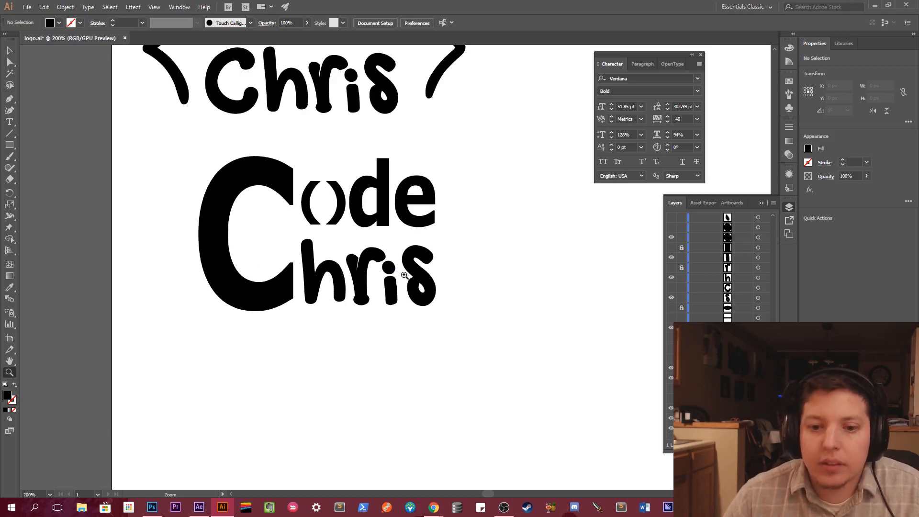
{"action": "left_click", "coordinate": [405, 276]}
{"action": "left_click", "coordinate": [343, 250]}
{"action": "left_click_drag", "start_coordinate": [343, 249], "coordinate": [425, 273]}
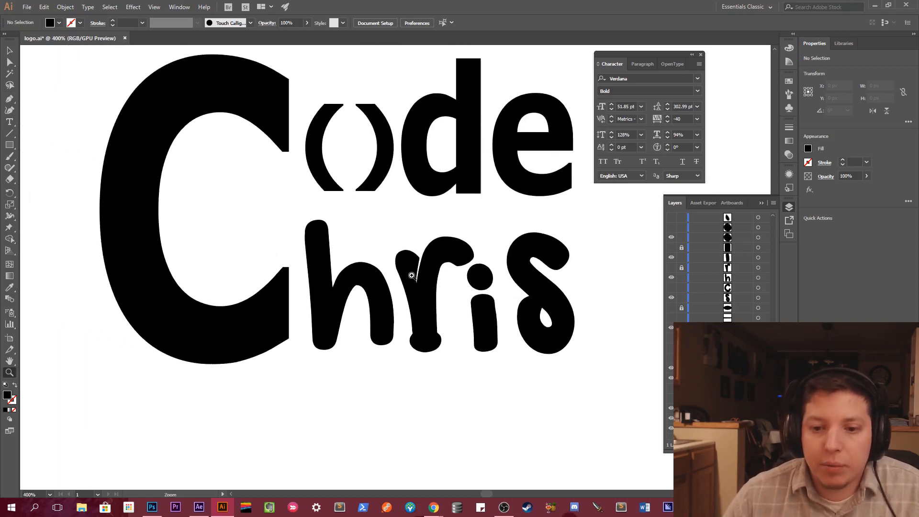
{"action": "left_click", "coordinate": [407, 264]}
{"action": "left_click", "coordinate": [407, 266]}
{"action": "left_click", "coordinate": [391, 243], "text": "alt"}
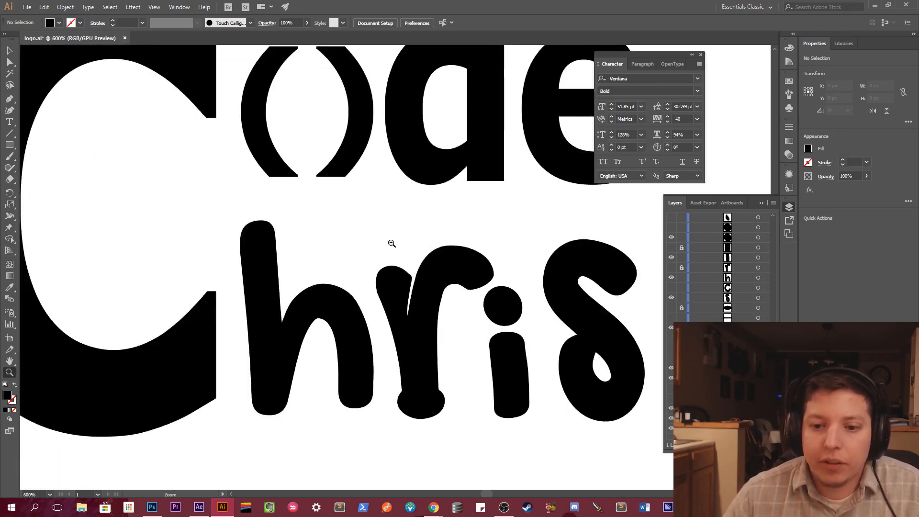
{"action": "left_click", "coordinate": [390, 243], "text": "alt"}
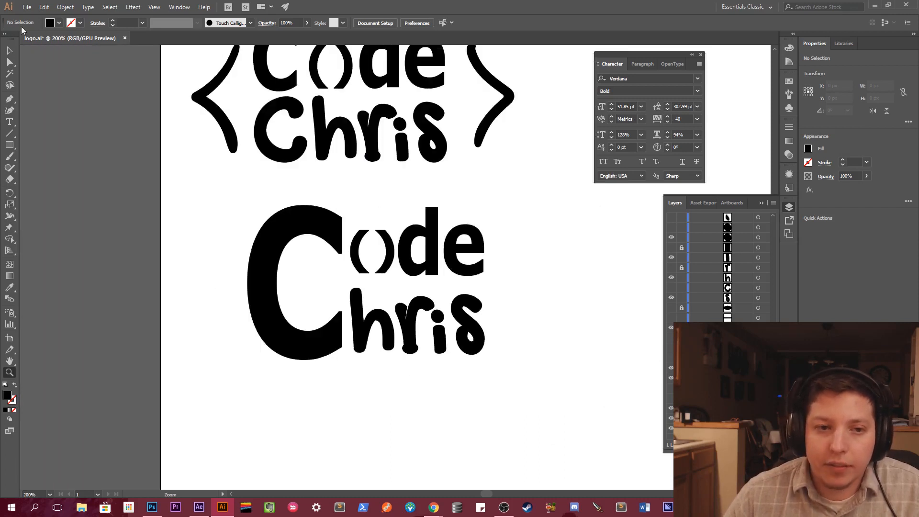
Replace the r in the large-C logo with a copy of the r from the bracketed Chris above.
{"action": "left_click", "coordinate": [10, 50]}
{"action": "left_click", "coordinate": [373, 144]}
{"action": "left_click_drag", "start_coordinate": [374, 144], "coordinate": [411, 418]}
{"action": "left_click", "coordinate": [410, 334]}
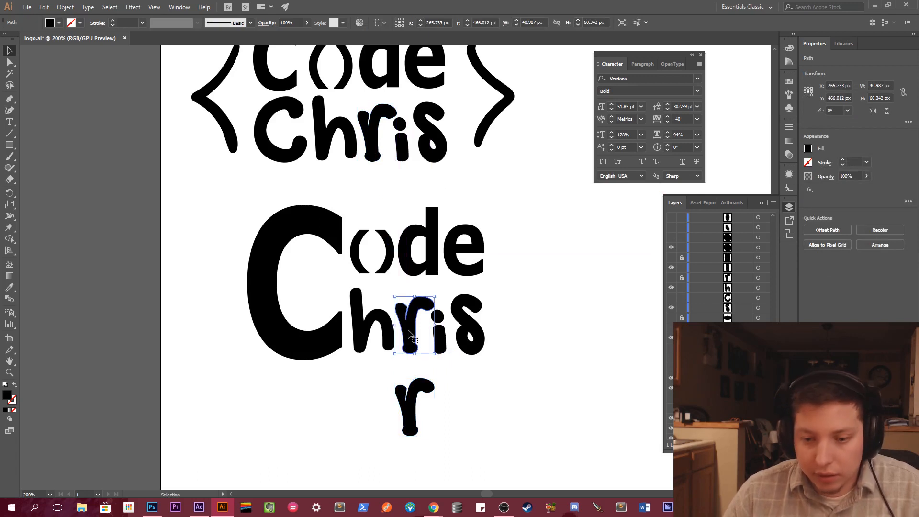
{"action": "key", "text": "Delete"}
{"action": "left_click_drag", "start_coordinate": [413, 399], "coordinate": [416, 315]}
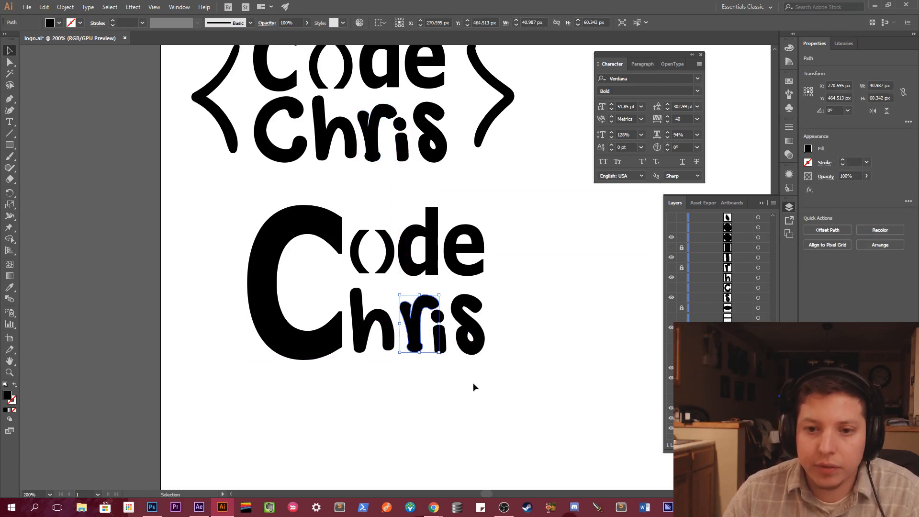
Nudge the replacement r 4 px left to even its spacing between the h and the i.
{"action": "left_click_drag", "start_coordinate": [423, 331], "coordinate": [422, 331]}
{"action": "key", "text": "Left"}
{"action": "key", "text": "Left"}
{"action": "key", "text": "Left"}
{"action": "key", "text": "Left"}
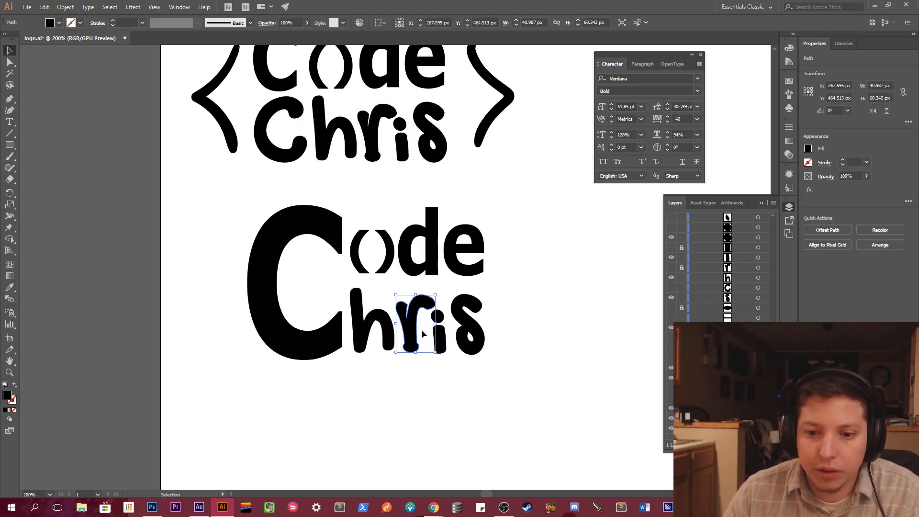
{"action": "left_click", "coordinate": [522, 357]}
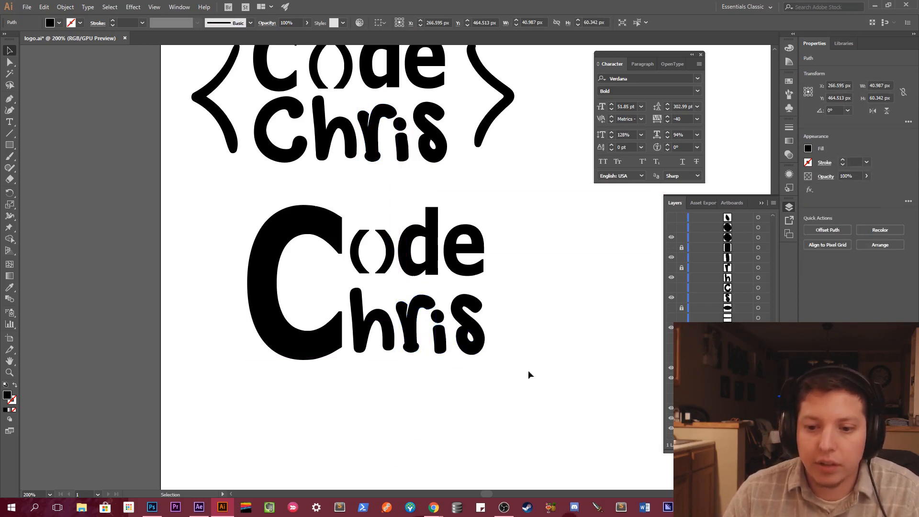
Add anchor points on both sides of the notch where the h's stem meets its arch in the large-C logo.
{"action": "left_click", "coordinate": [380, 323]}
{"action": "key", "text": "z"}
{"action": "left_click", "coordinate": [366, 321]}
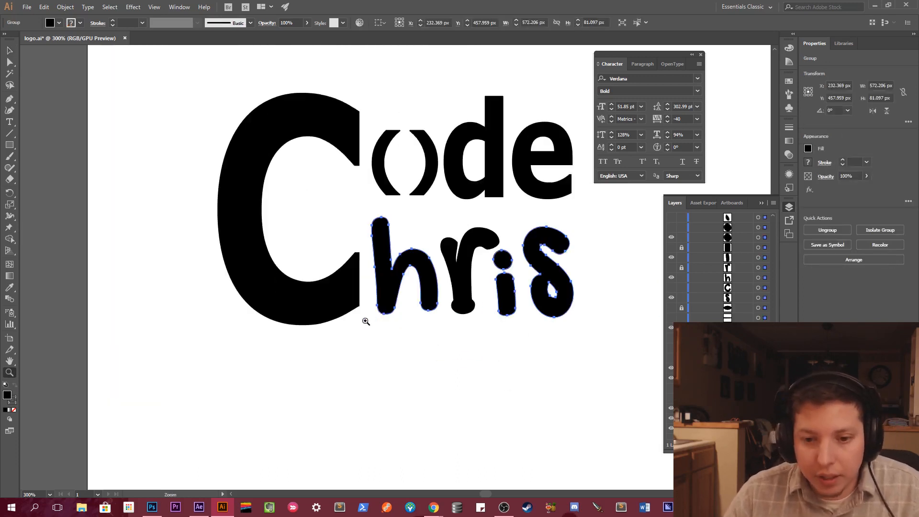
{"action": "left_click", "coordinate": [398, 269]}
{"action": "left_click", "coordinate": [398, 269]}
{"action": "left_click", "coordinate": [398, 269]}
{"action": "left_click", "coordinate": [374, 267]}
{"action": "left_click", "coordinate": [374, 268]}
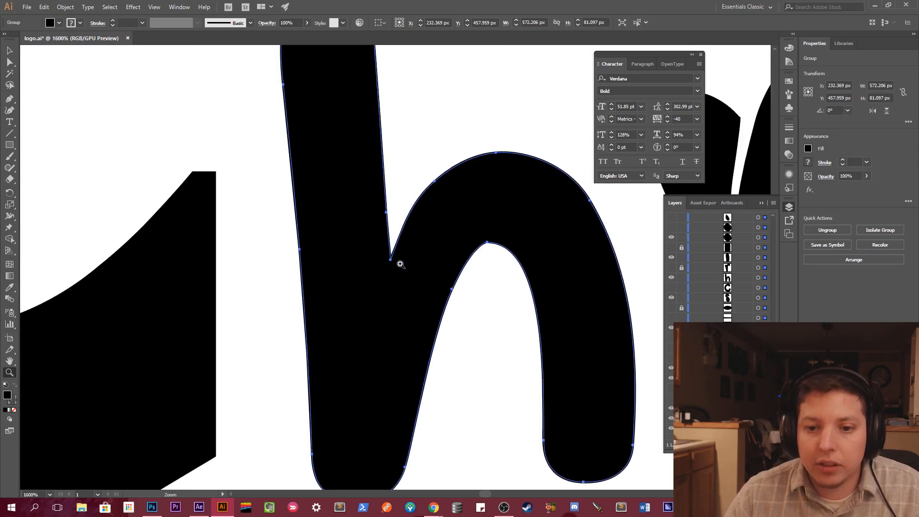
{"action": "key", "text": "p"}
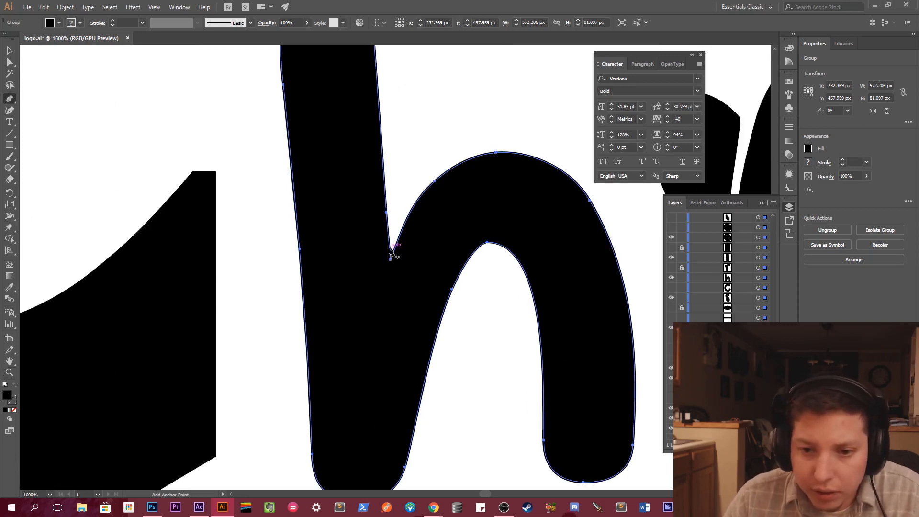
{"action": "left_click", "coordinate": [389, 248]}
{"action": "left_click", "coordinate": [392, 255]}
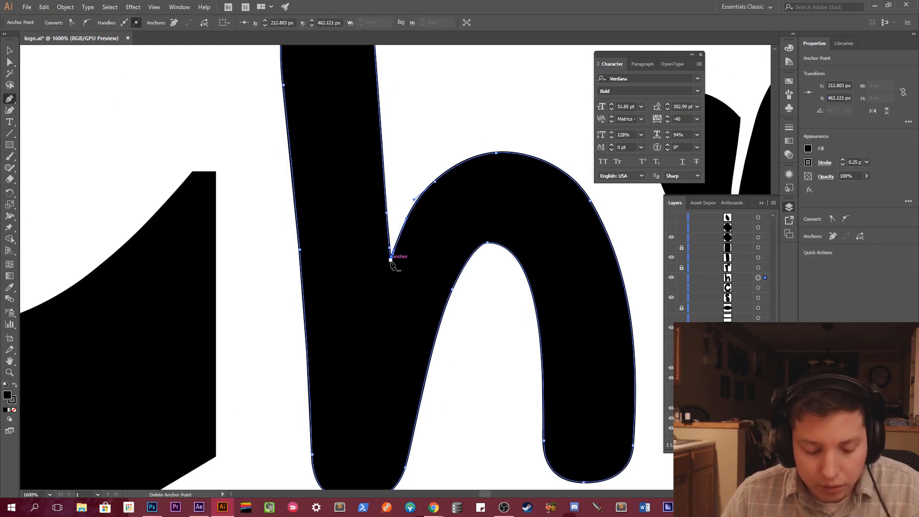
Deepen the h's notch by moving its bottom anchor to about X 211, Y 468 px, and reshape the stem-side edge.
{"action": "key", "text": "a"}
{"action": "left_click_drag", "start_coordinate": [391, 260], "coordinate": [381, 301]}
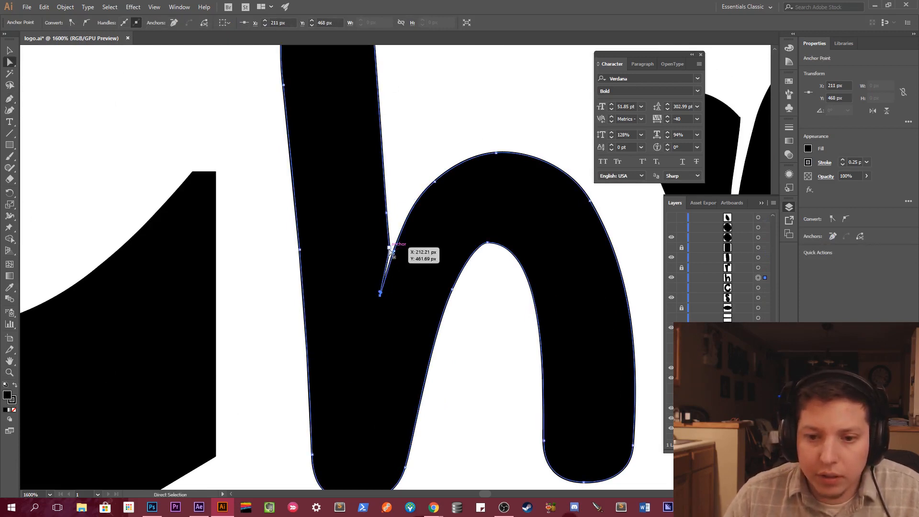
{"action": "left_click_drag", "start_coordinate": [391, 250], "coordinate": [389, 237]}
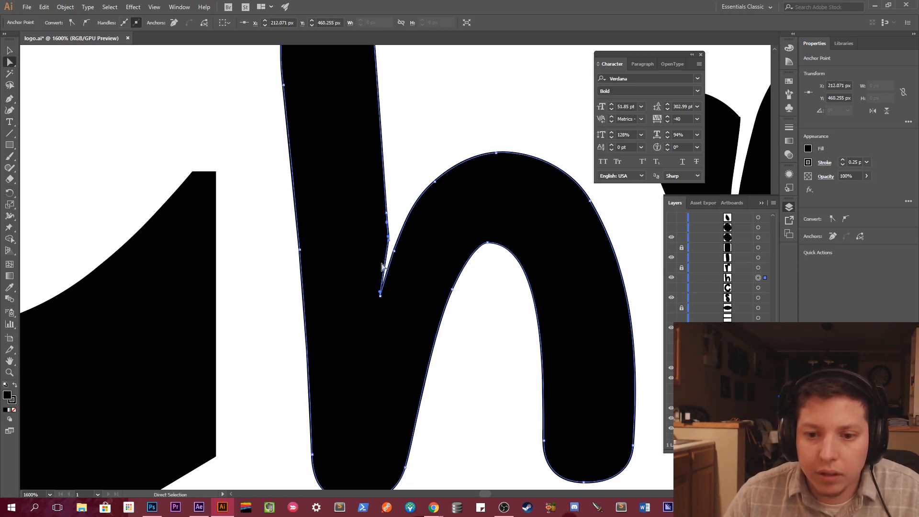
{"action": "left_click_drag", "start_coordinate": [381, 290], "coordinate": [392, 266]}
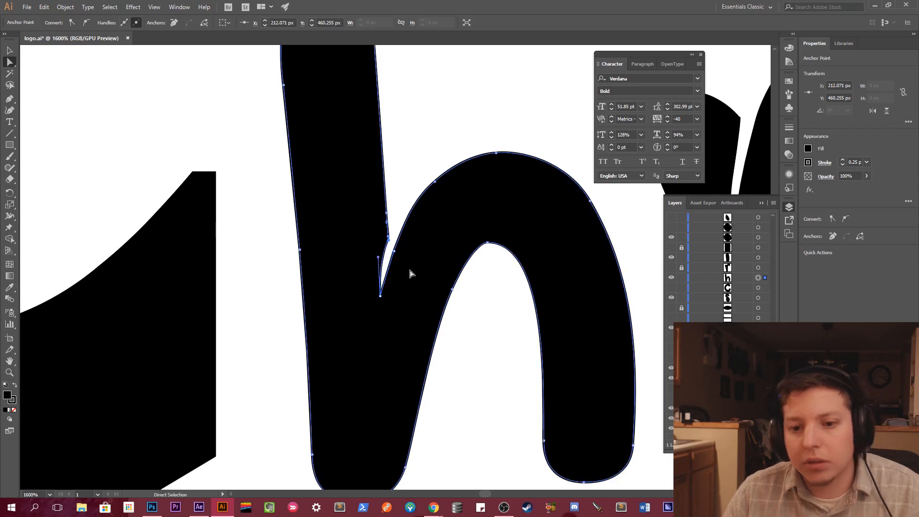
{"action": "left_click", "coordinate": [472, 337]}
Examine the reshaped h notch within the whole logo and up close, comparing it with the r.
{"action": "key", "text": "z"}
{"action": "left_click", "coordinate": [467, 335], "text": "alt"}
{"action": "left_click", "coordinate": [468, 335], "text": "alt"}
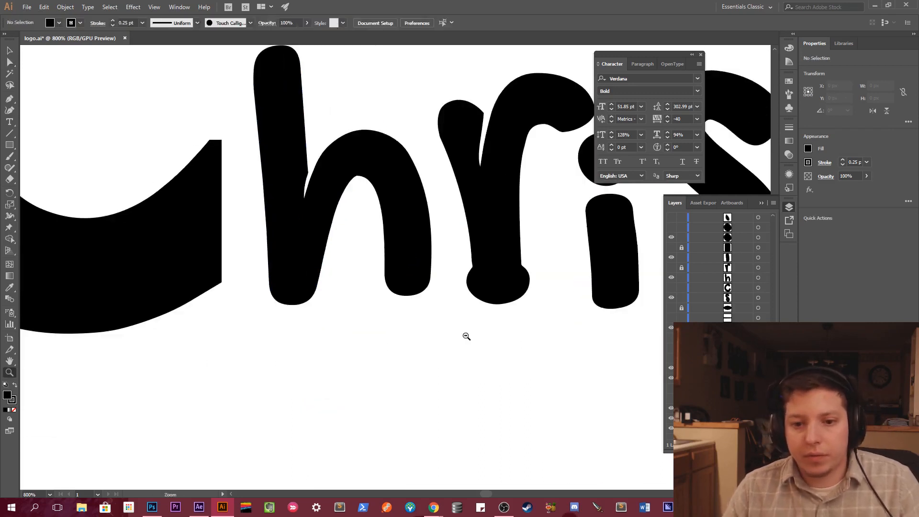
{"action": "left_click", "coordinate": [403, 324], "text": "alt"}
{"action": "left_click", "coordinate": [367, 324], "text": "alt"}
{"action": "left_click", "coordinate": [371, 319], "text": "alt"}
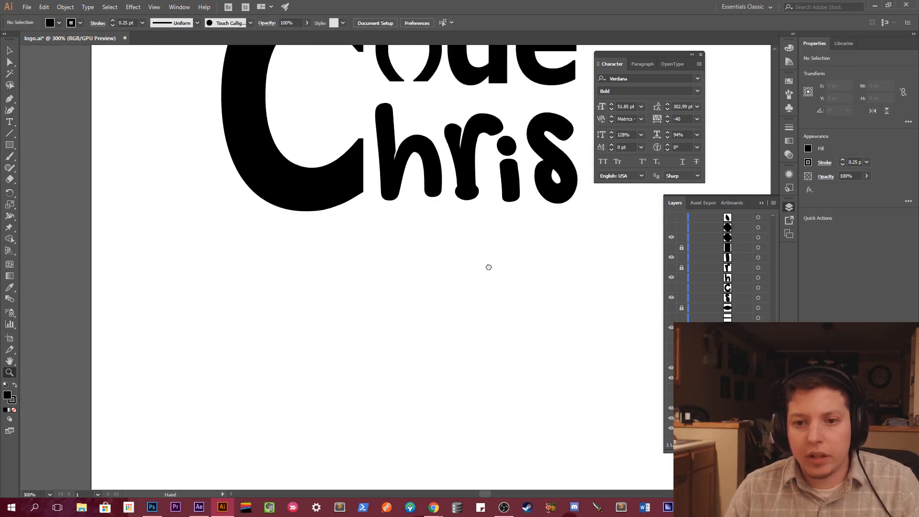
{"action": "left_click_drag", "start_coordinate": [489, 267], "coordinate": [406, 416]}
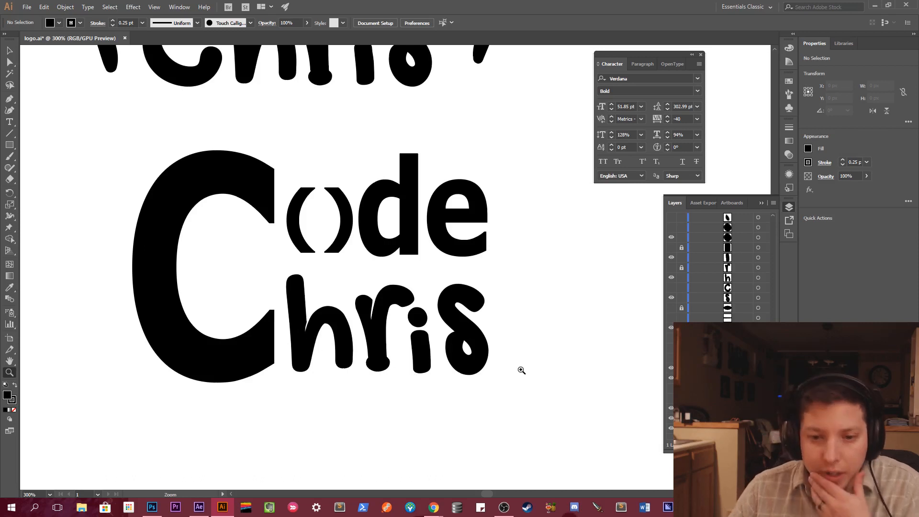
{"action": "scroll", "coordinate": [306, 354], "scroll_direction": "up", "scroll_amount": 2}
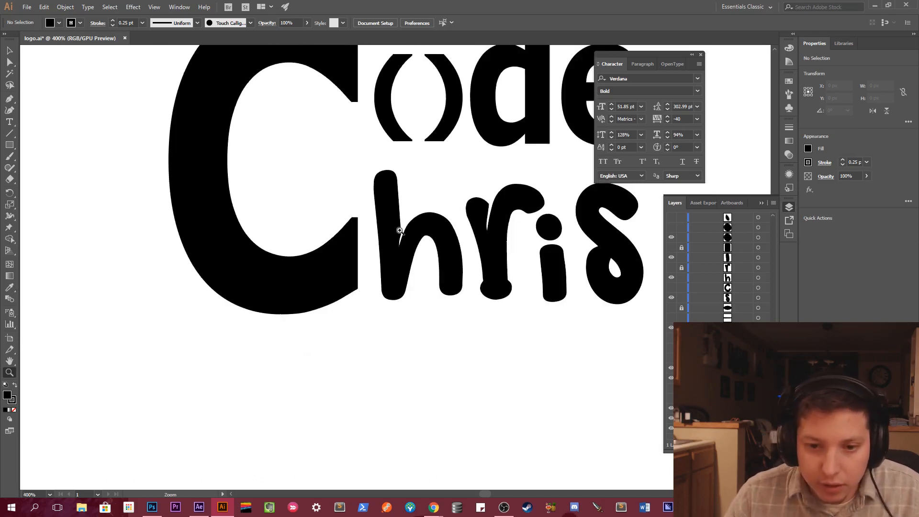
{"action": "scroll", "coordinate": [358, 307], "scroll_direction": "down", "scroll_amount": 3}
{"action": "scroll", "coordinate": [427, 240], "scroll_direction": "up", "scroll_amount": 4}
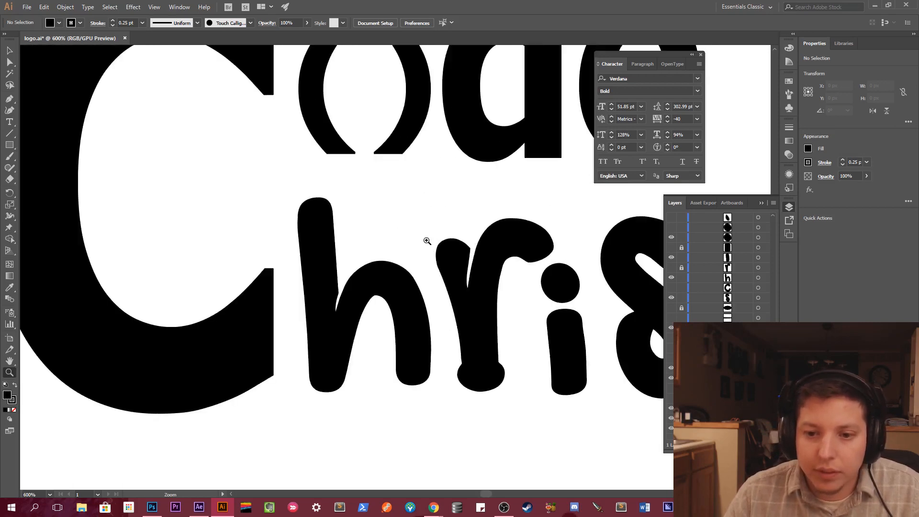
{"action": "scroll", "coordinate": [344, 320], "scroll_direction": "up", "scroll_amount": 2}
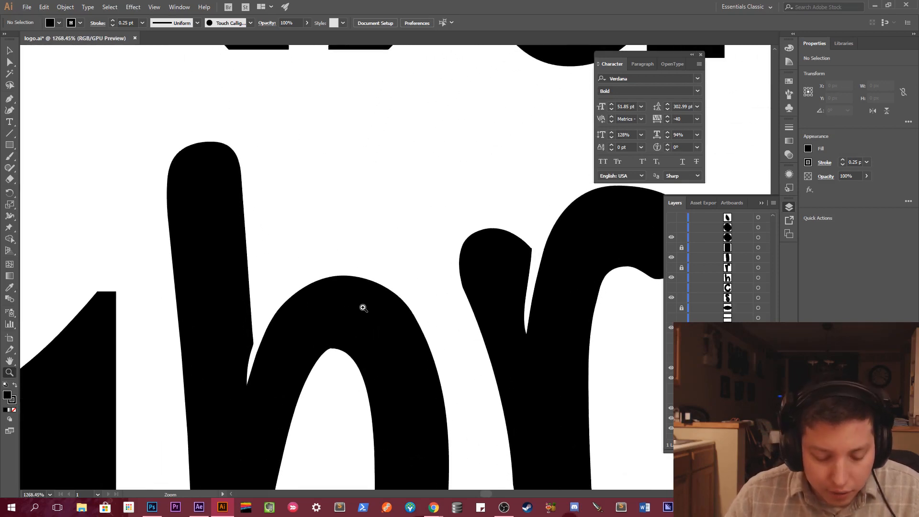
{"action": "key", "text": "t"}
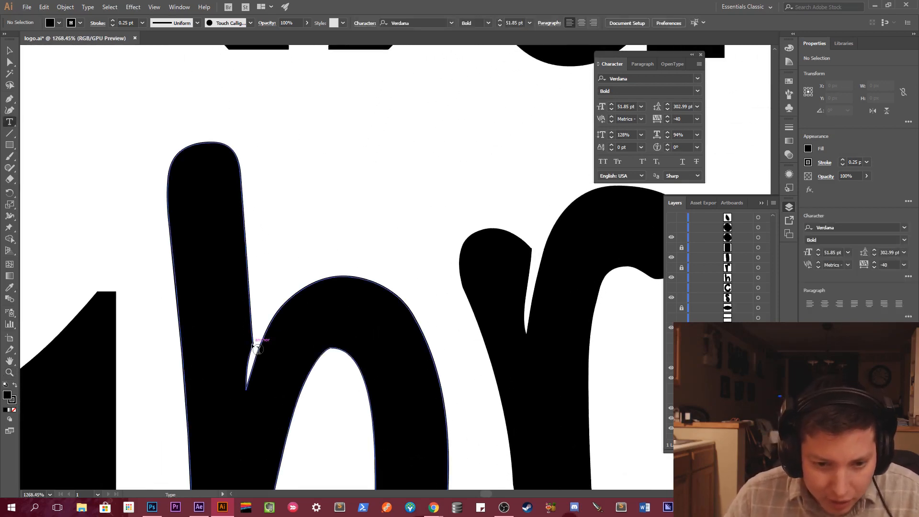
{"action": "left_click", "coordinate": [255, 344]}
{"action": "key", "text": "ctrl+z"}
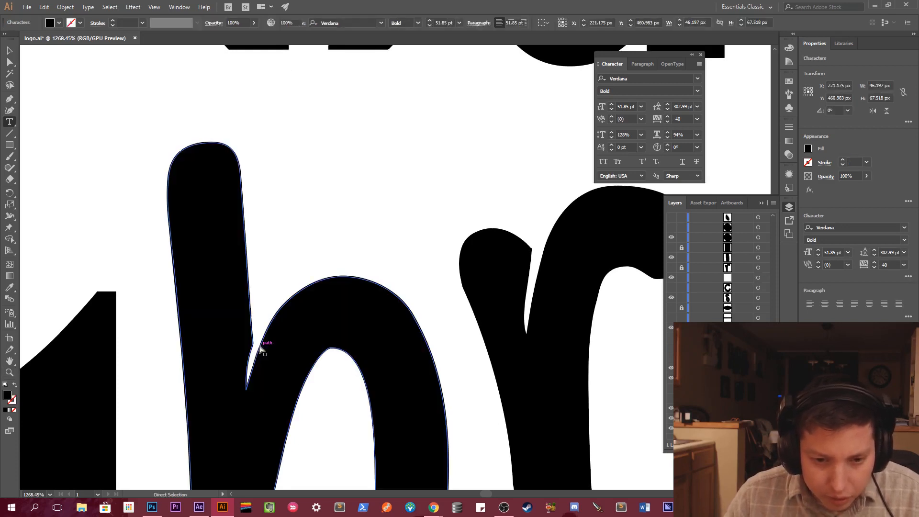
Move the stem-side corner anchor above the h's notch slightly upward.
{"action": "key", "text": "a"}
{"action": "left_click", "coordinate": [253, 344]}
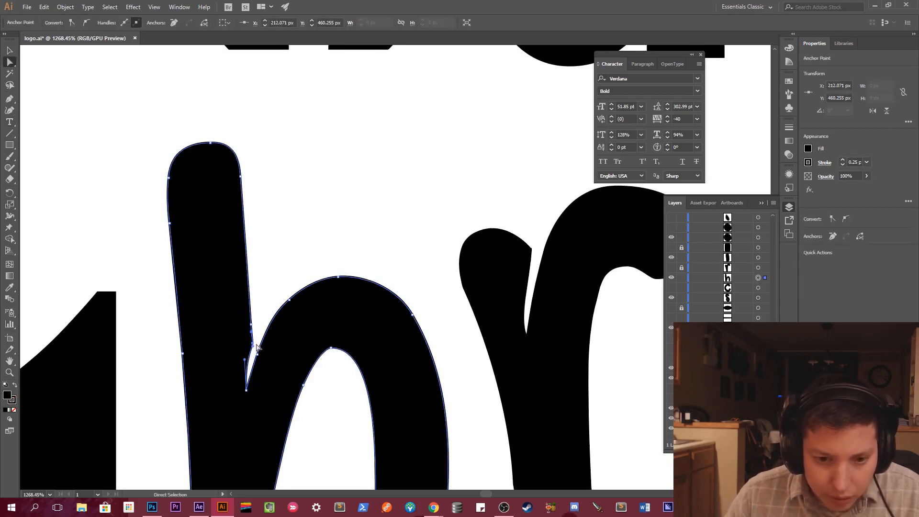
{"action": "left_click_drag", "start_coordinate": [253, 343], "coordinate": [253, 337]}
{"action": "left_click", "coordinate": [323, 380]}
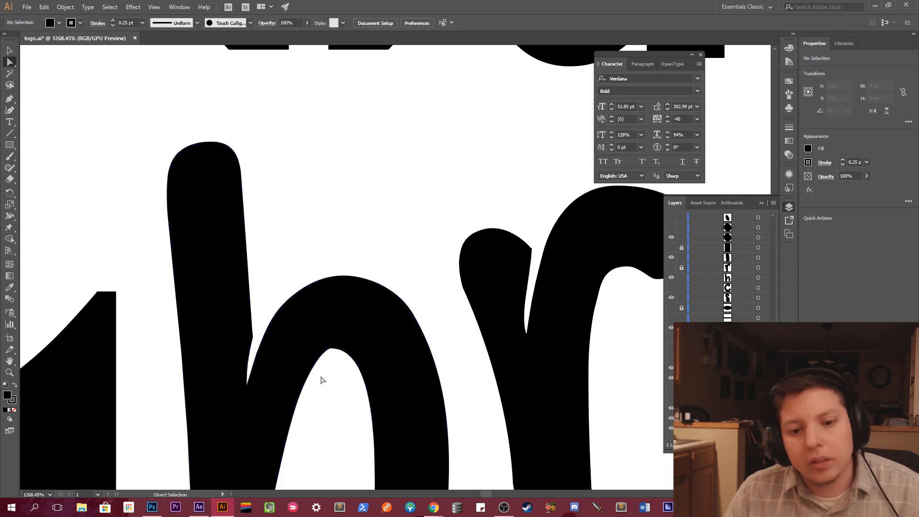
Review the whole large-C logo, including the lower end of the C beside the h.
{"action": "key", "text": "z"}
{"action": "left_click", "coordinate": [320, 380], "text": "alt"}
{"action": "left_click", "coordinate": [319, 379], "text": "alt"}
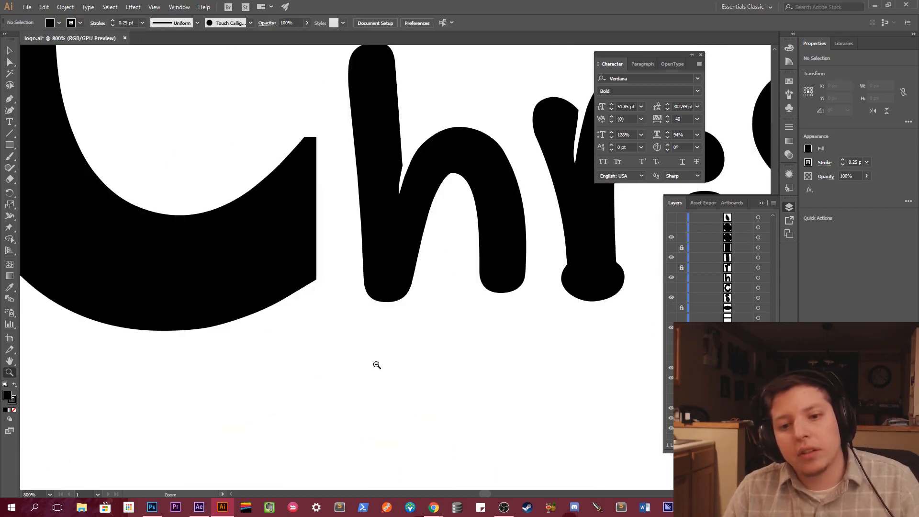
{"action": "left_click", "coordinate": [429, 341], "text": "alt"}
{"action": "left_click", "coordinate": [436, 334], "text": "alt"}
{"action": "left_click_drag", "start_coordinate": [431, 231], "coordinate": [409, 407]}
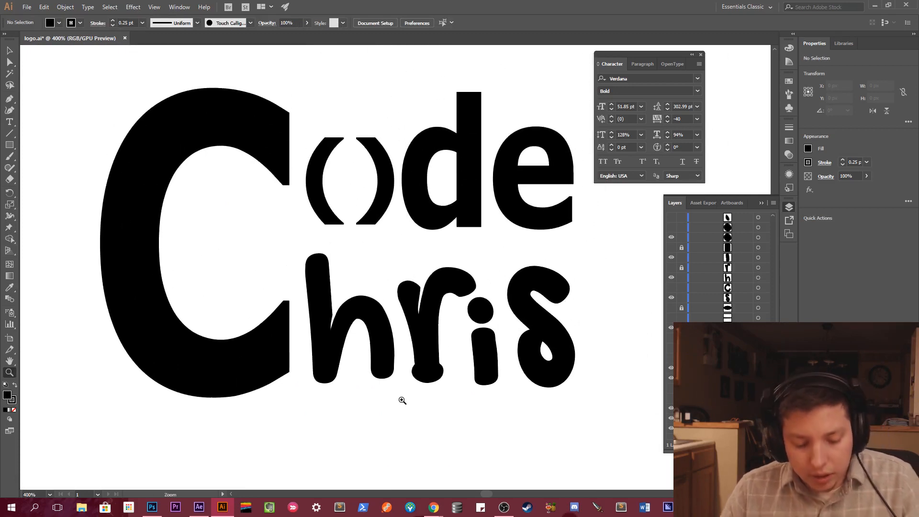
{"action": "left_click", "coordinate": [403, 400], "text": "alt"}
{"action": "left_click_drag", "start_coordinate": [398, 271], "coordinate": [384, 465]}
{"action": "left_click_drag", "start_coordinate": [341, 379], "coordinate": [415, 326]}
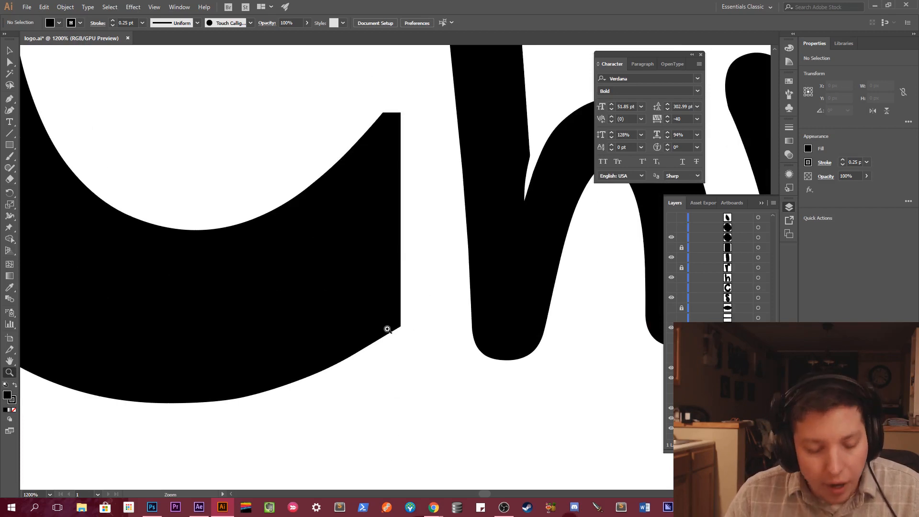
Expand the large C text into editable outlines, with Object and Fill included.
{"action": "key", "text": "a"}
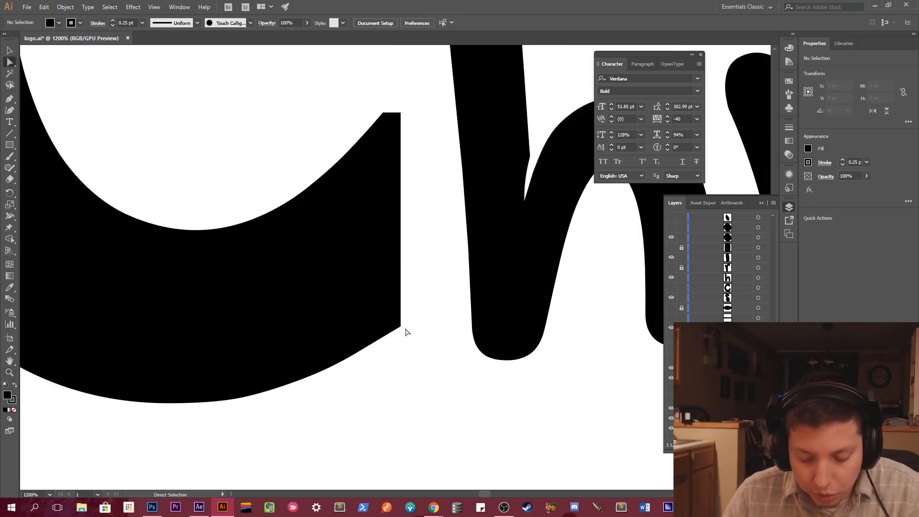
{"action": "key", "text": "p"}
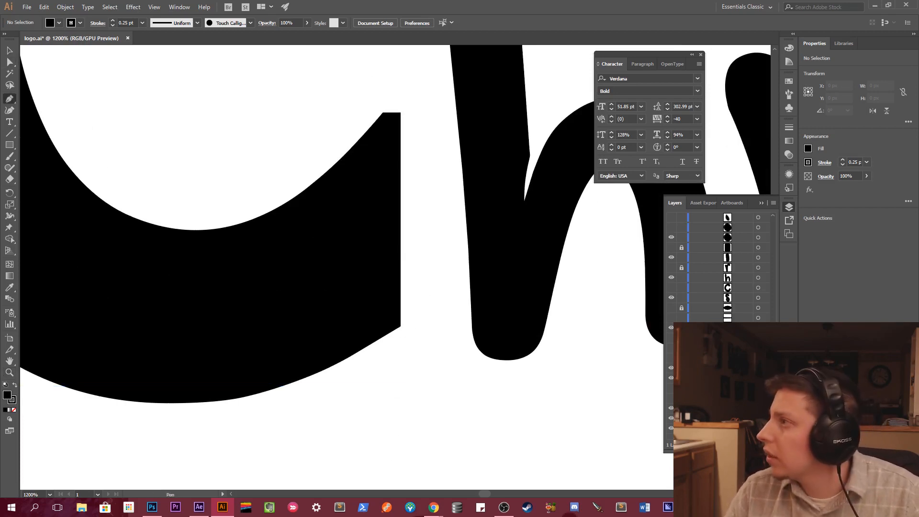
{"action": "key", "text": "a"}
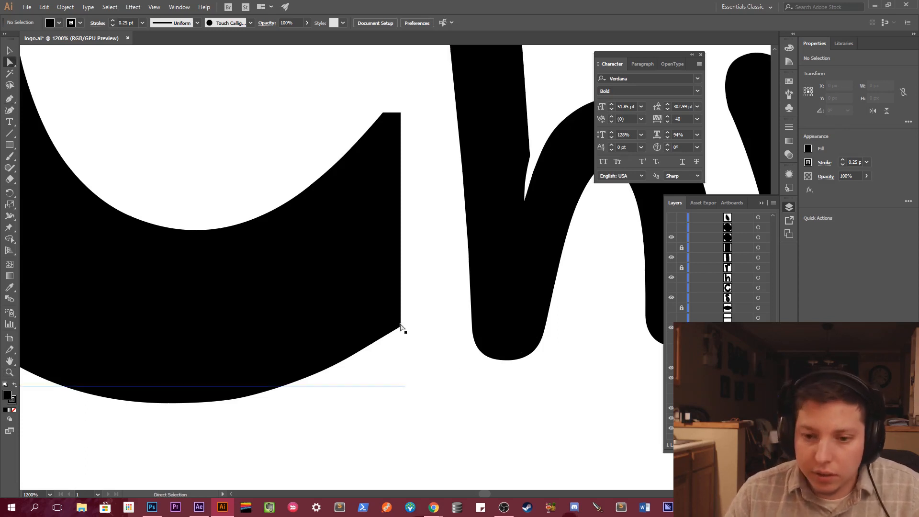
{"action": "left_click", "coordinate": [401, 332]}
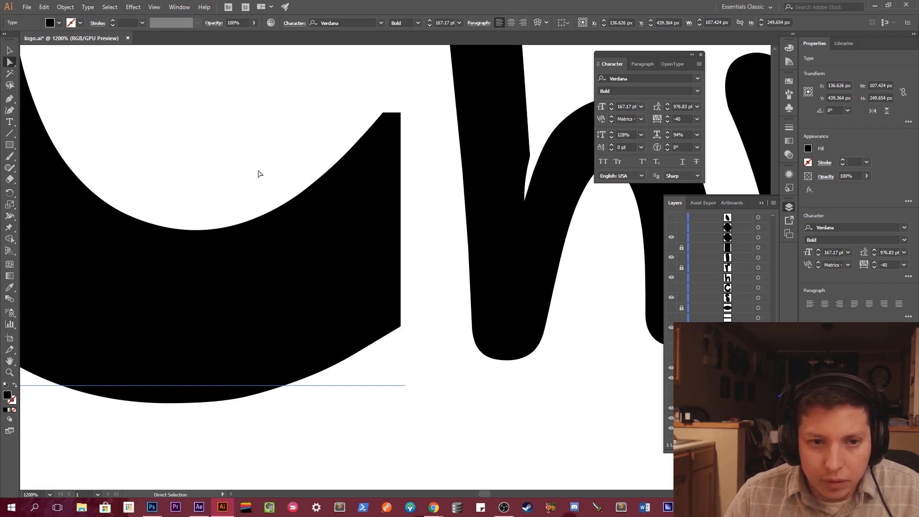
{"action": "left_click", "coordinate": [9, 50]}
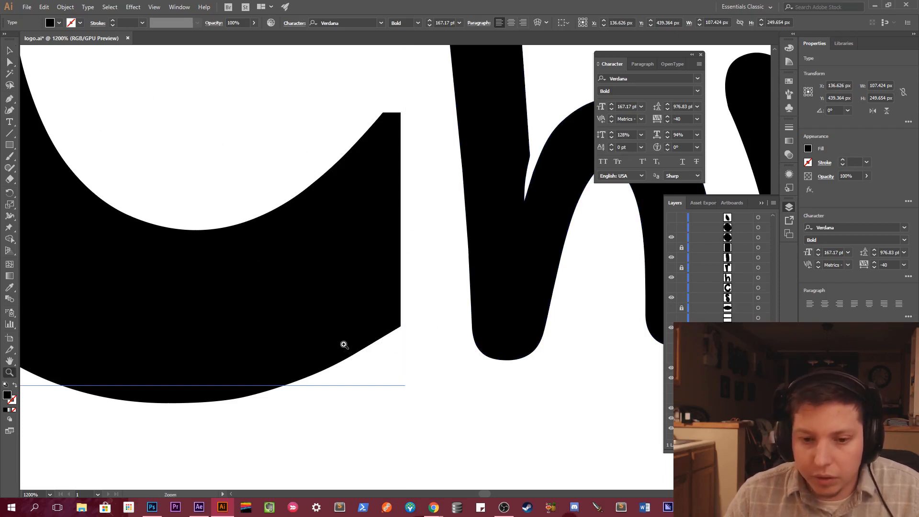
{"action": "scroll", "coordinate": [341, 345], "scroll_direction": "down", "scroll_amount": 4}
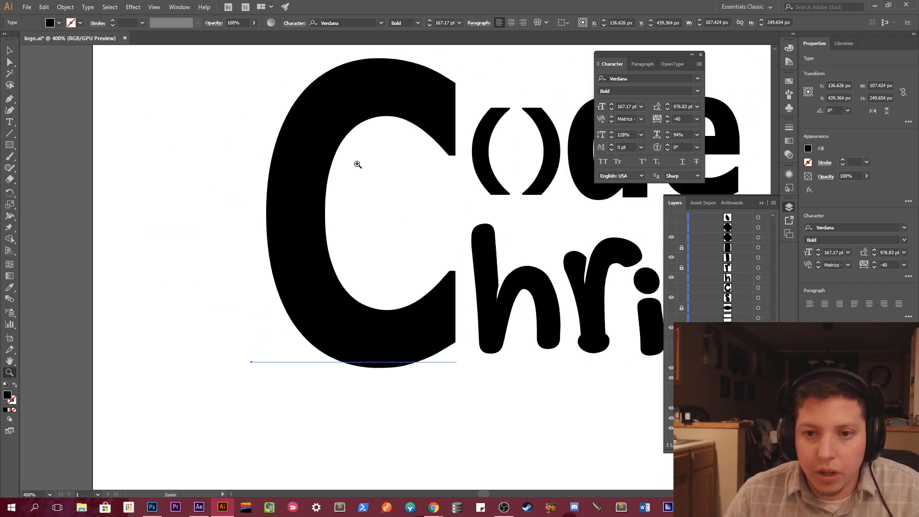
{"action": "left_click", "coordinate": [10, 50]}
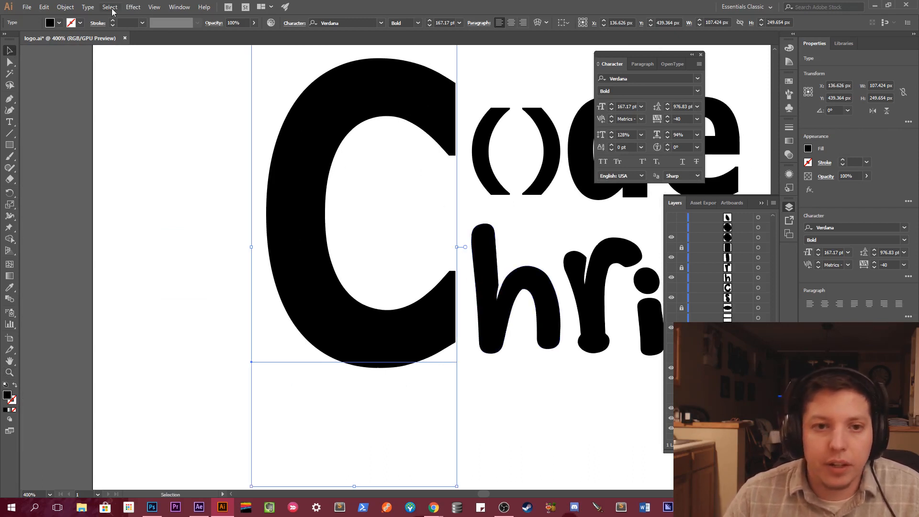
{"action": "left_click", "coordinate": [66, 7]}
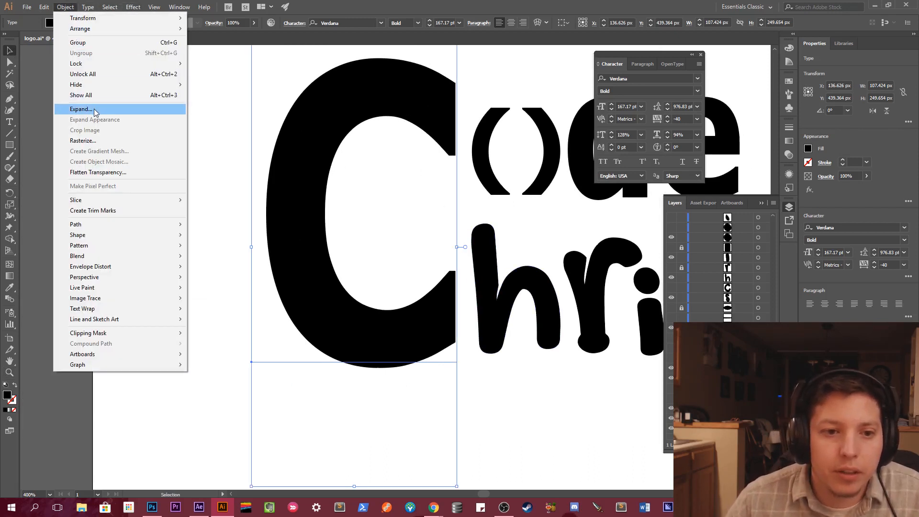
{"action": "left_click", "coordinate": [151, 108]}
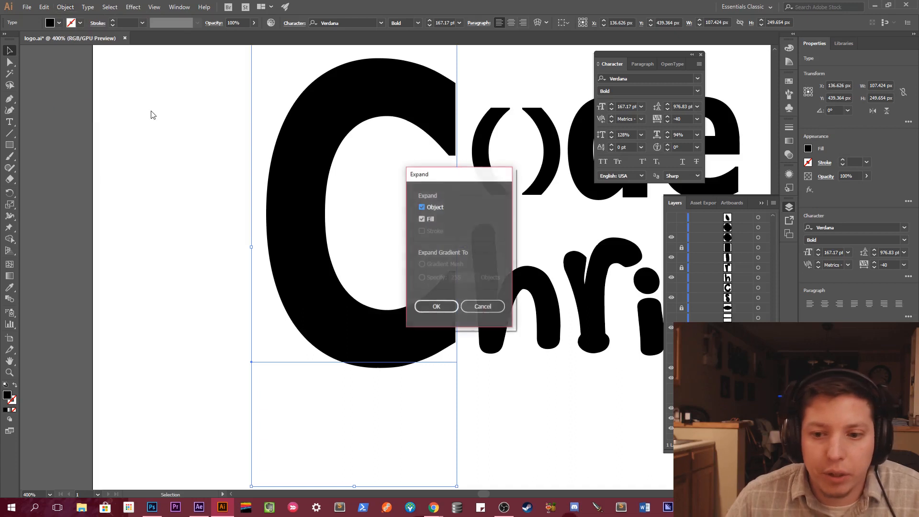
{"action": "left_click", "coordinate": [453, 308]}
Move the outer corner anchor on the C's lower end toward the h, to about X 192, Y 487 px.
{"action": "key", "text": "p"}
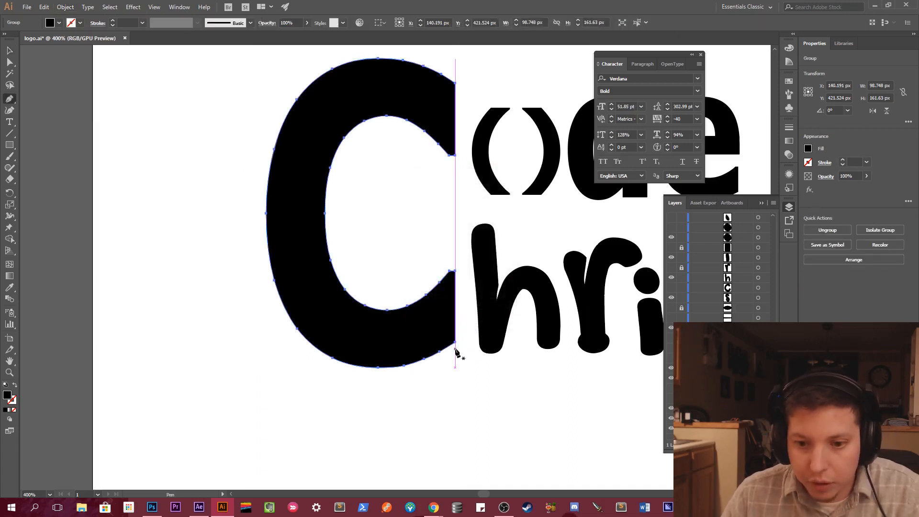
{"action": "key", "text": "z"}
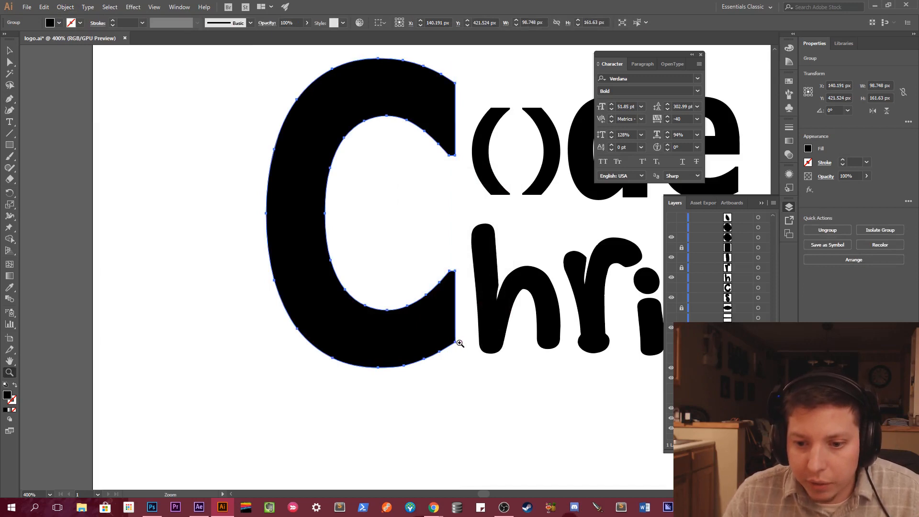
{"action": "left_click", "coordinate": [460, 343]}
{"action": "left_click", "coordinate": [407, 267]}
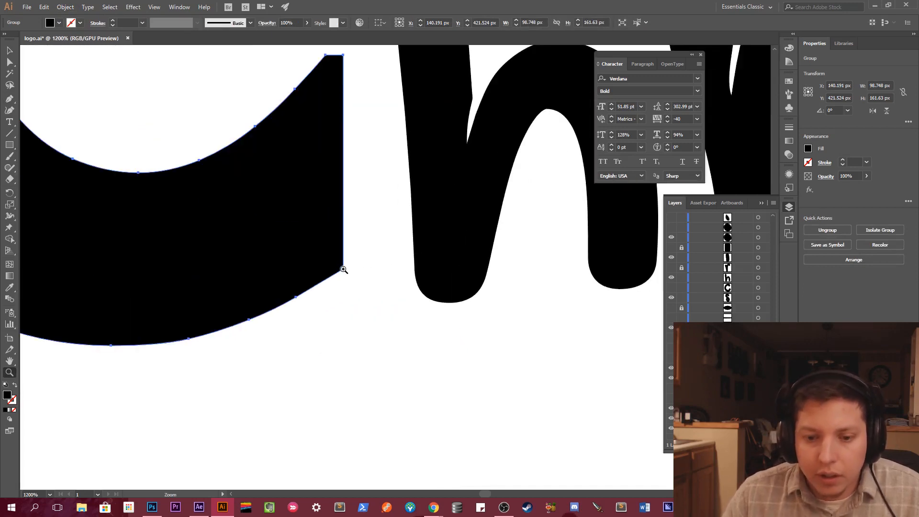
{"action": "key", "text": "p"}
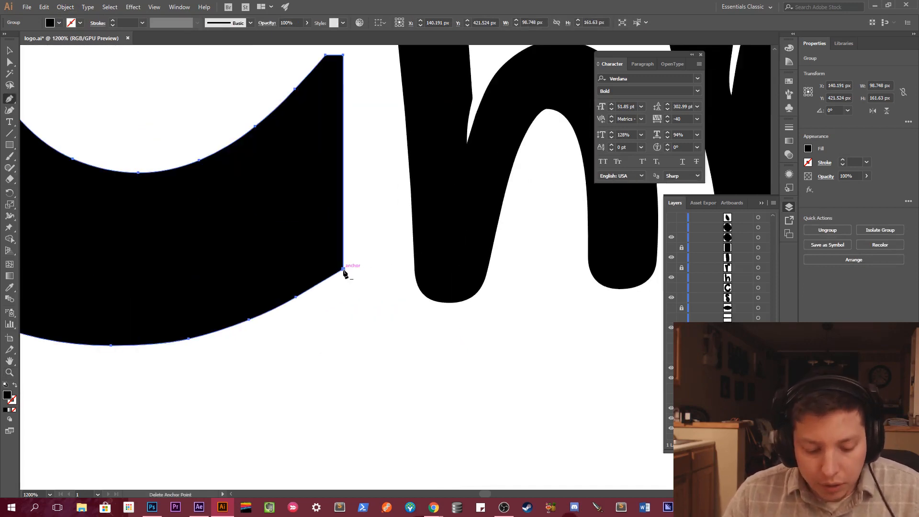
{"action": "mouse_move", "coordinate": [344, 269]}
{"action": "left_mouse_down"}
{"action": "mouse_move", "coordinate": [353, 285]}
{"action": "mouse_move", "coordinate": [357, 258]}
{"action": "left_mouse_up"}
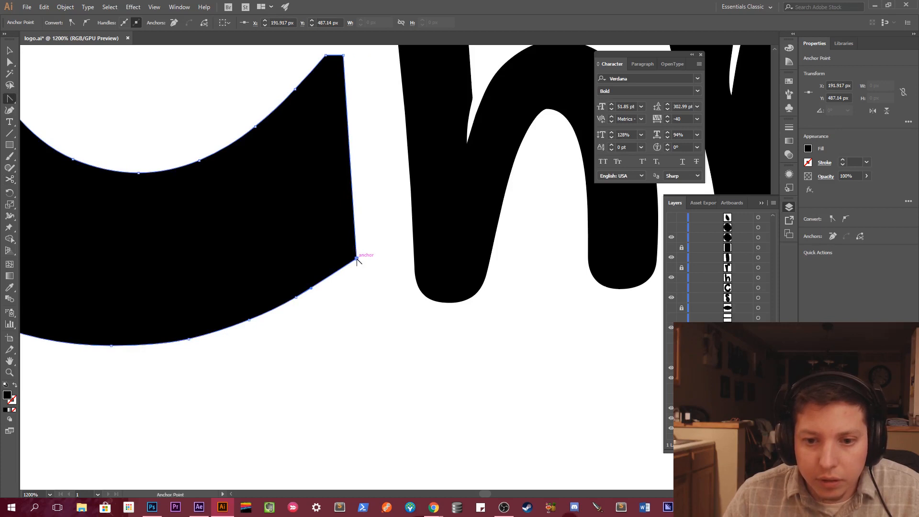
{"action": "left_click", "coordinate": [357, 260]}
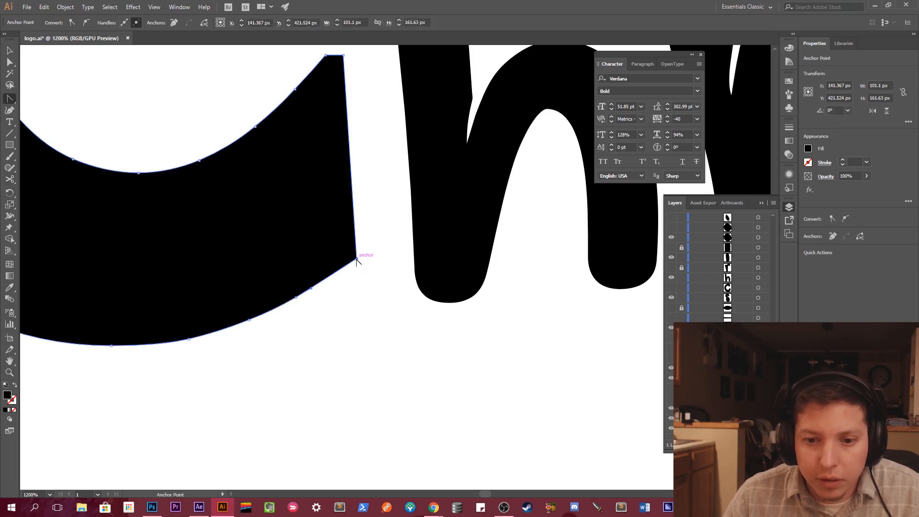
Pull a curve handle out of the lower-edge anchor beside the C's lower tip, and remove the outer corner anchor from the outline.
{"action": "left_click", "coordinate": [357, 260]}
{"action": "key", "text": "c"}
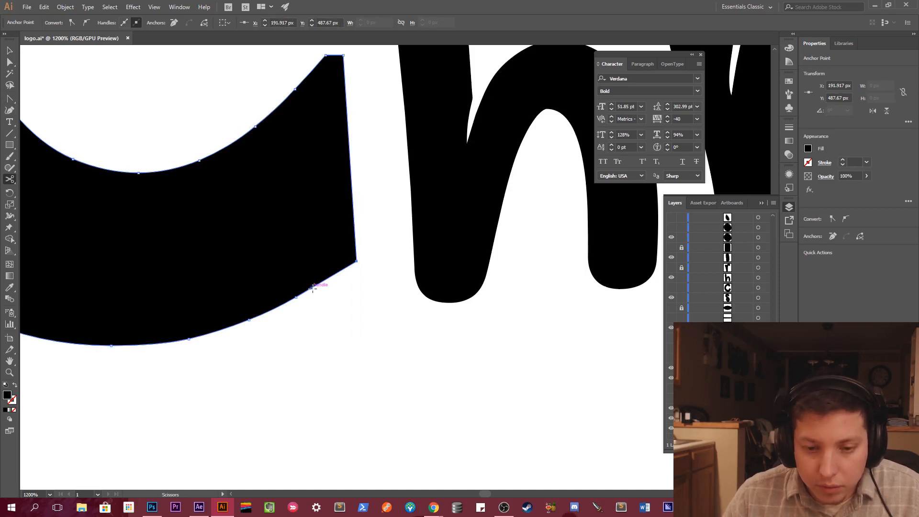
{"action": "key", "text": "a"}
{"action": "left_click_drag", "start_coordinate": [327, 285], "coordinate": [332, 283]}
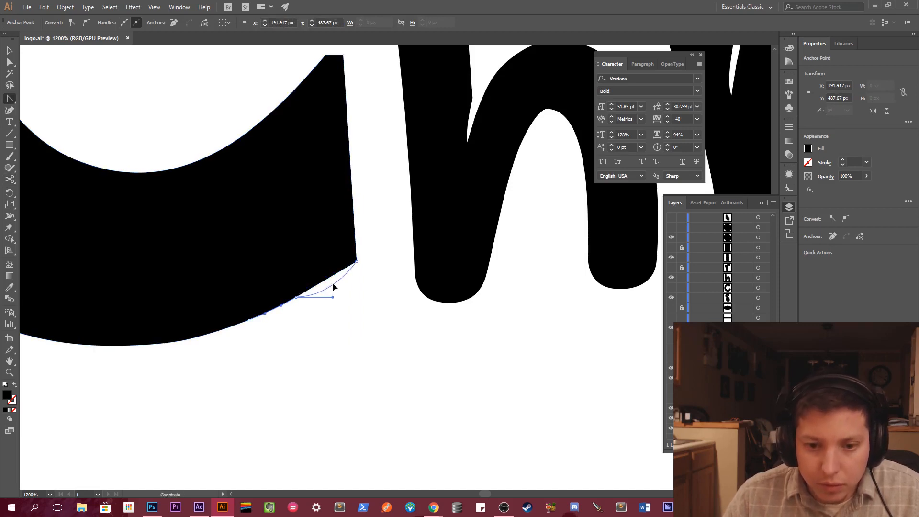
{"action": "key", "text": "c"}
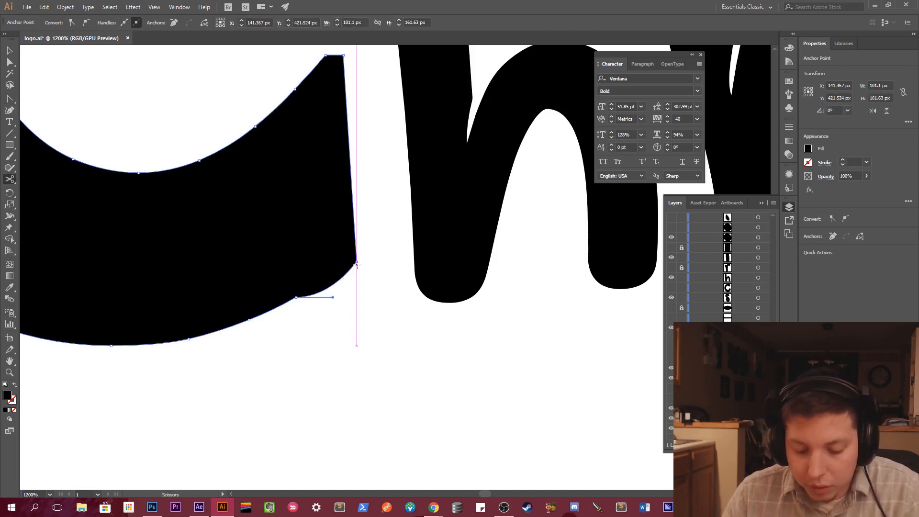
{"action": "key", "text": "p"}
{"action": "left_click", "coordinate": [358, 263]}
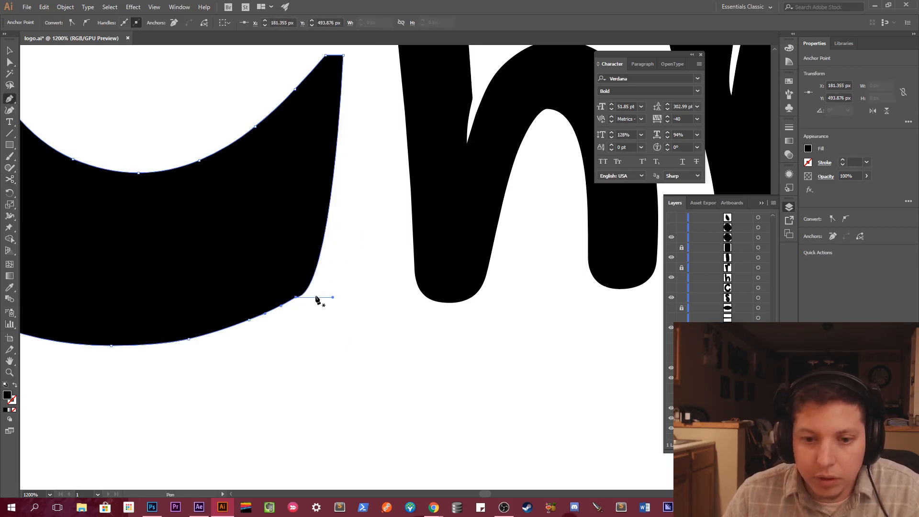
Move the lower-edge anchor to about X 193, Y 486 px and adjust its handle to round the C's lower end.
{"action": "key", "text": "a"}
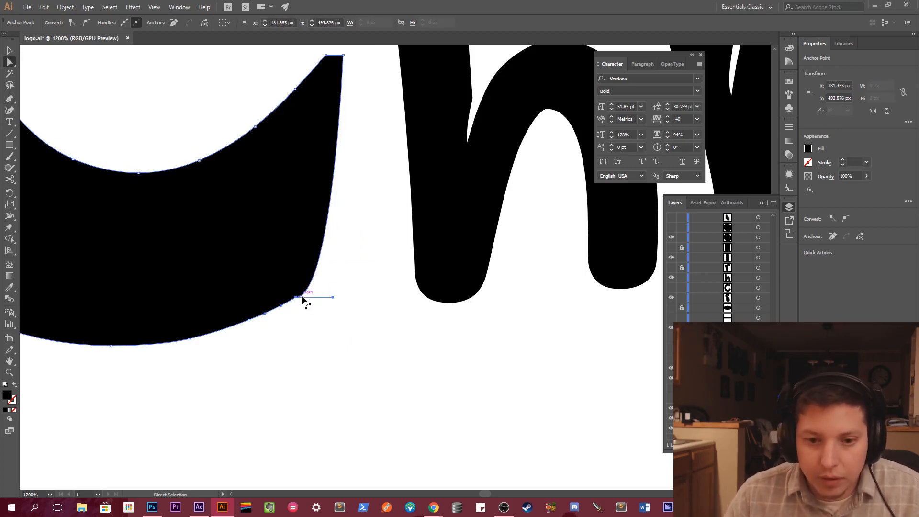
{"action": "left_click_drag", "start_coordinate": [297, 296], "coordinate": [389, 225]}
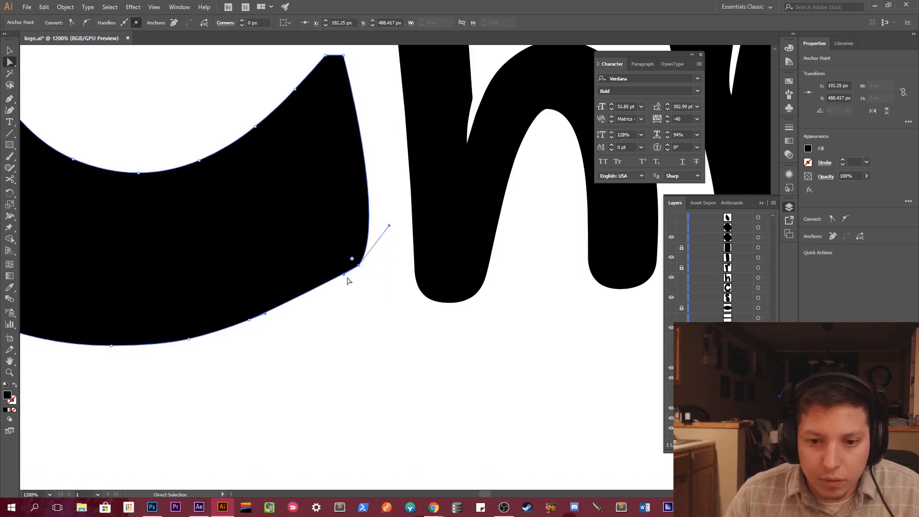
{"action": "mouse_move", "coordinate": [345, 275]}
{"action": "left_mouse_down"}
{"action": "mouse_move", "coordinate": [365, 254]}
{"action": "mouse_move", "coordinate": [357, 276]}
{"action": "left_mouse_up"}
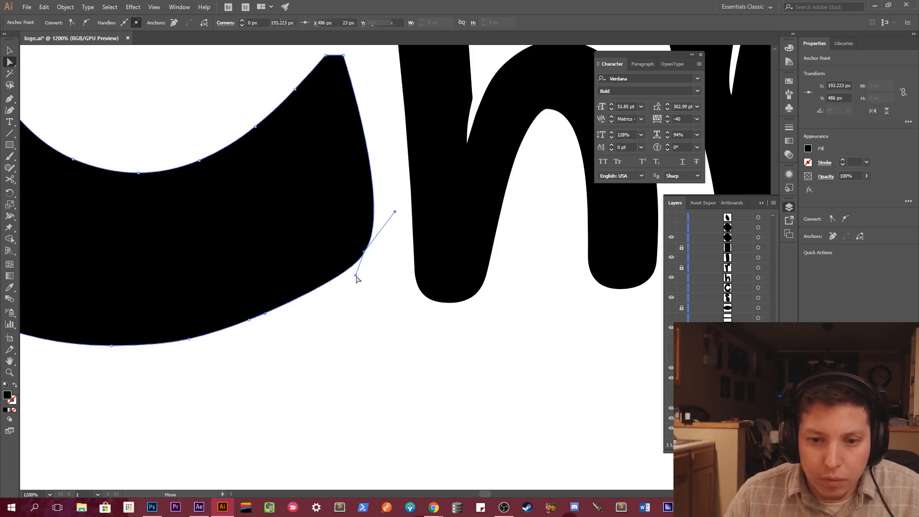
{"action": "left_click", "coordinate": [378, 331]}
Review the reshaped large-C logo as a whole and compare it with the other logo versions on the artboard.
{"action": "key", "text": "z"}
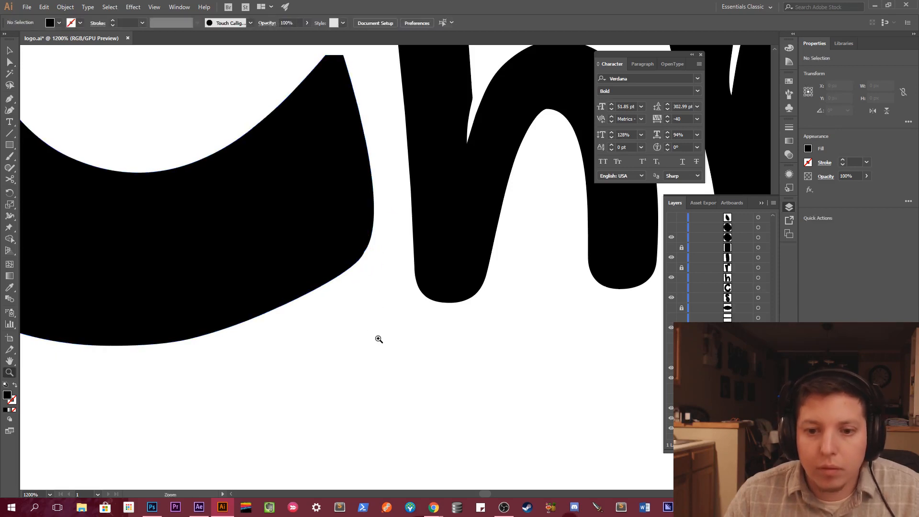
{"action": "left_click", "coordinate": [379, 339], "text": "alt"}
{"action": "left_click", "coordinate": [378, 339], "text": "alt"}
{"action": "left_click", "coordinate": [378, 339], "text": "alt"}
{"action": "left_click", "coordinate": [402, 313], "text": "alt"}
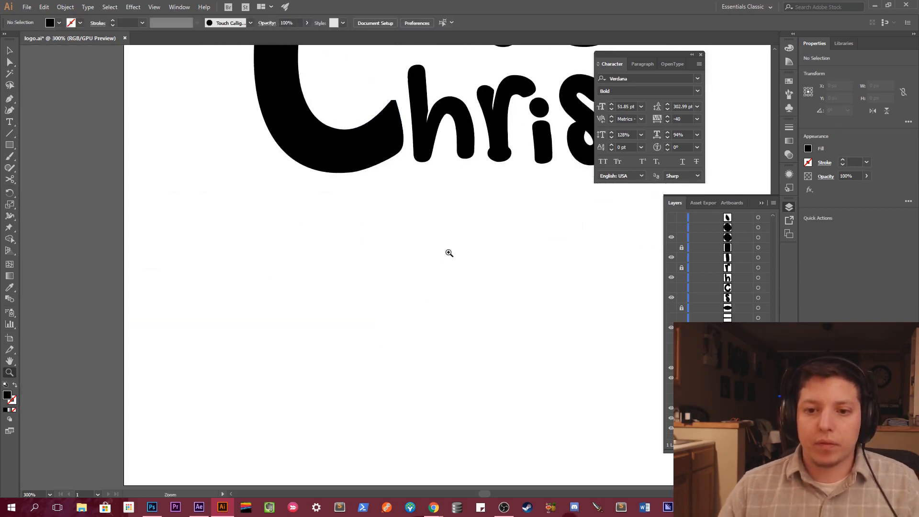
{"action": "left_click_drag", "start_coordinate": [456, 227], "coordinate": [415, 441]}
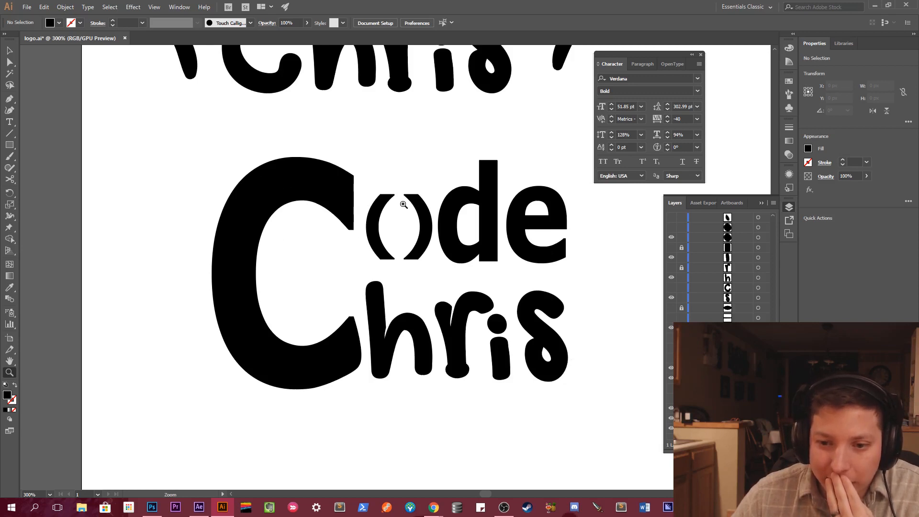
{"action": "left_click", "coordinate": [194, 241], "text": "alt"}
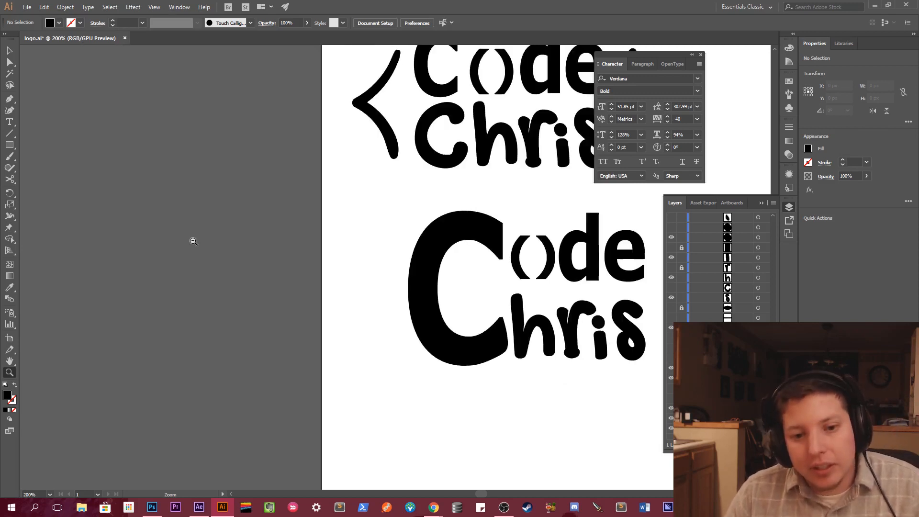
{"action": "left_click", "coordinate": [194, 240], "text": "alt"}
{"action": "left_click_drag", "start_coordinate": [563, 301], "coordinate": [315, 280]}
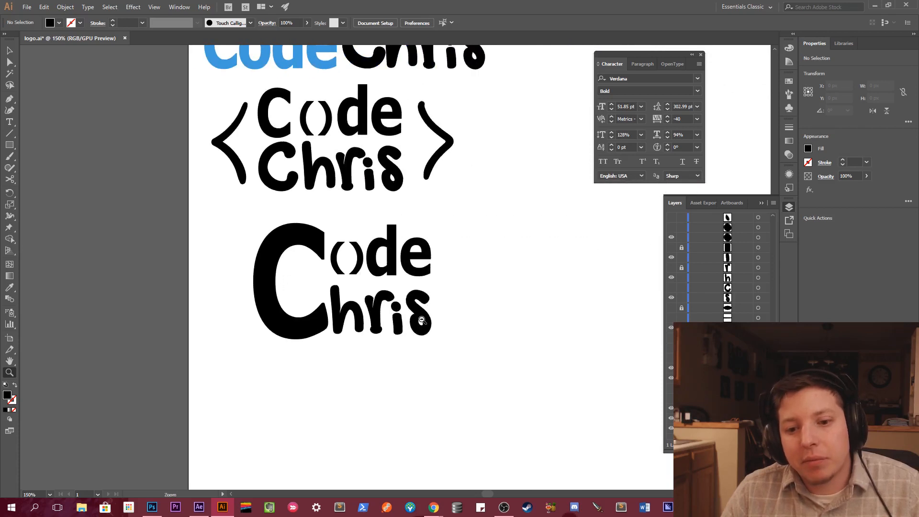
{"action": "left_click", "coordinate": [422, 319], "text": "alt"}
{"action": "left_click_drag", "start_coordinate": [388, 298], "coordinate": [389, 307]}
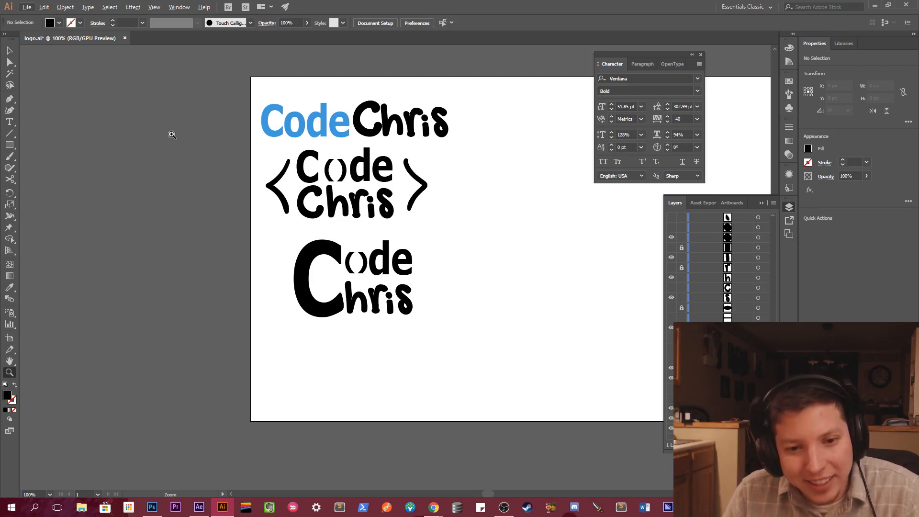
Duplicate the angle-bracketed Code Chris logo and place the copy beside the original.
{"action": "left_click", "coordinate": [10, 50]}
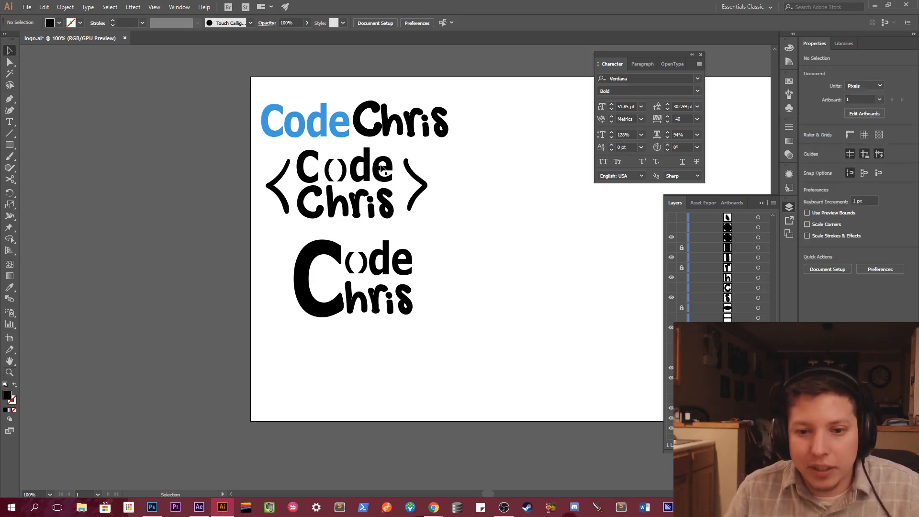
{"action": "left_click_drag", "start_coordinate": [471, 181], "coordinate": [267, 205]}
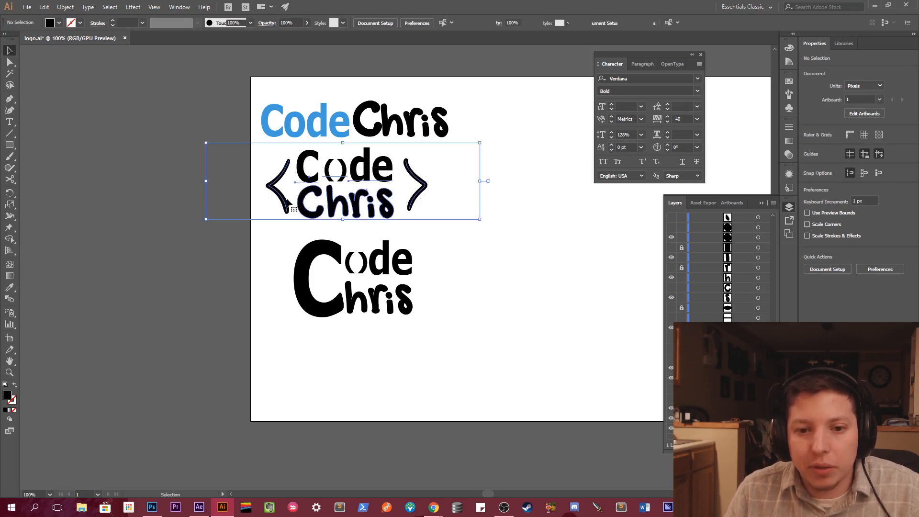
{"action": "left_click_drag", "start_coordinate": [319, 193], "coordinate": [496, 192]}
{"action": "left_click_drag", "start_coordinate": [554, 229], "coordinate": [456, 250]}
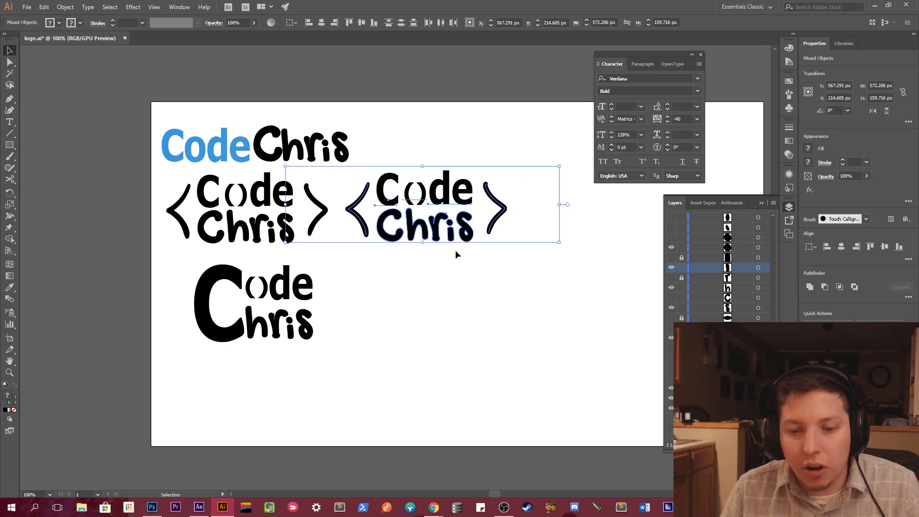
{"action": "left_click", "coordinate": [481, 262]}
In the copied logo, try a plain o in place of the parentheses, and delete that separate text object.
{"action": "key", "text": "t"}
{"action": "left_click", "coordinate": [423, 191]}
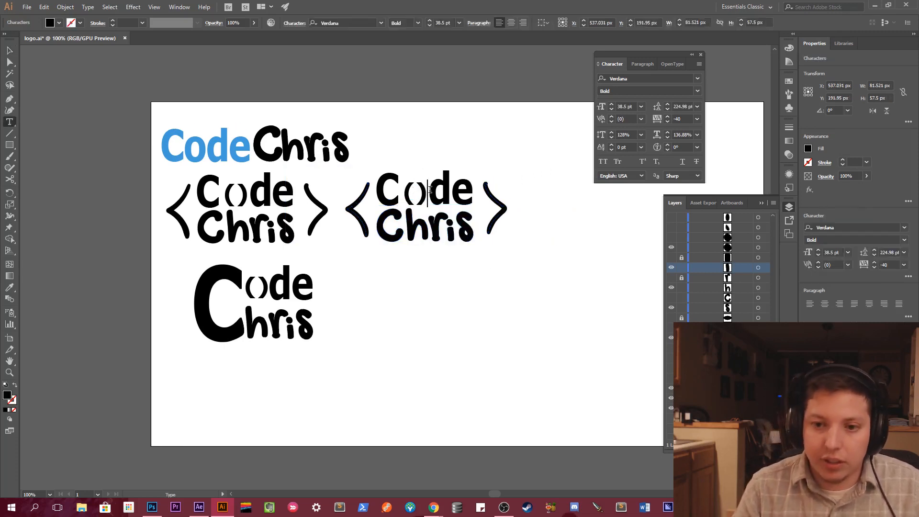
{"action": "key", "text": "BackSpace"}
{"action": "key", "text": "BackSpace"}
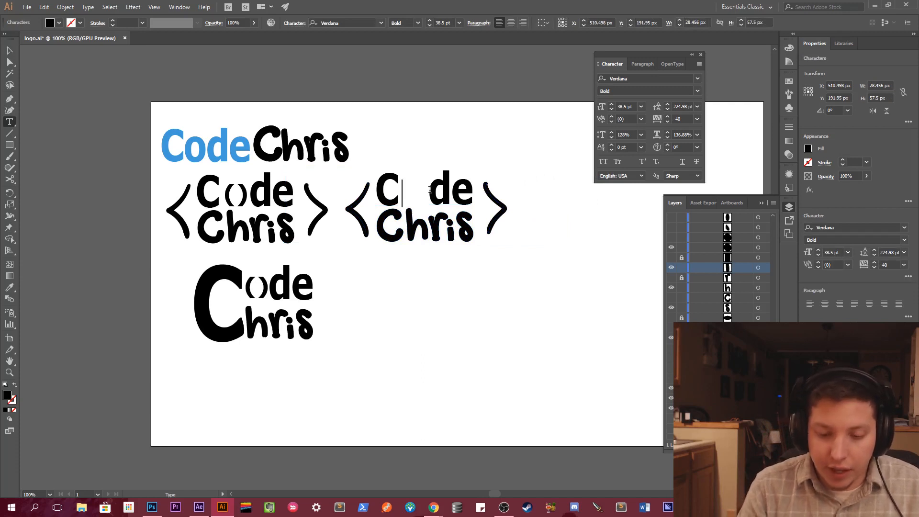
{"action": "type", "text": "o"}
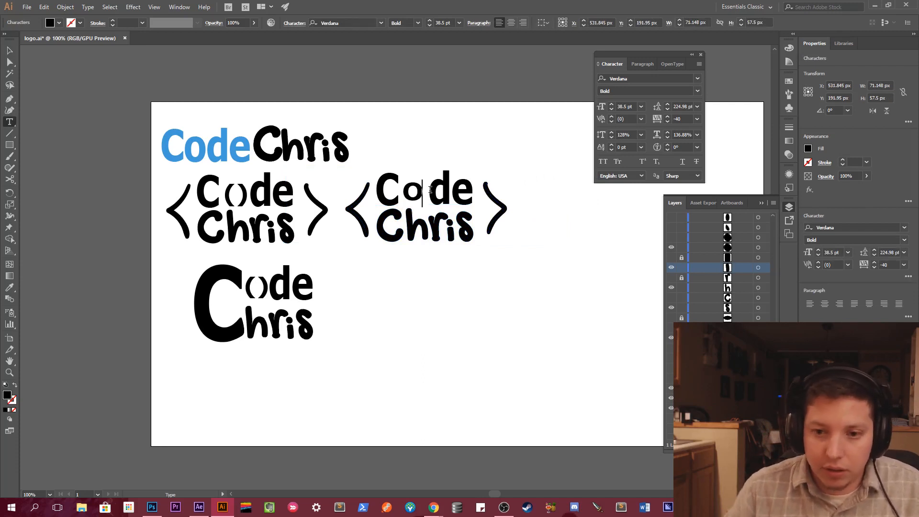
{"action": "left_click", "coordinate": [10, 50]}
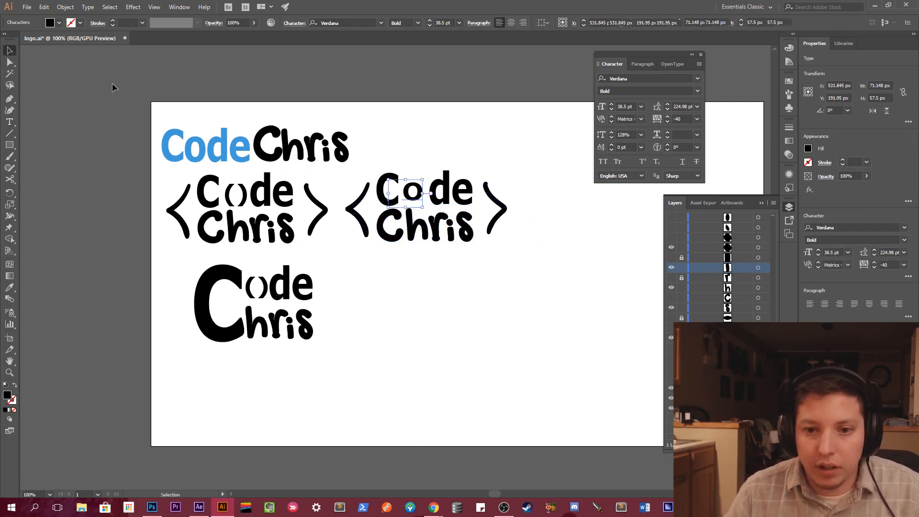
{"action": "key", "text": "Delete"}
Extend the copied logo's "de" text into the full word "Code", removing the stray leading o.
{"action": "double_click", "coordinate": [434, 196]}
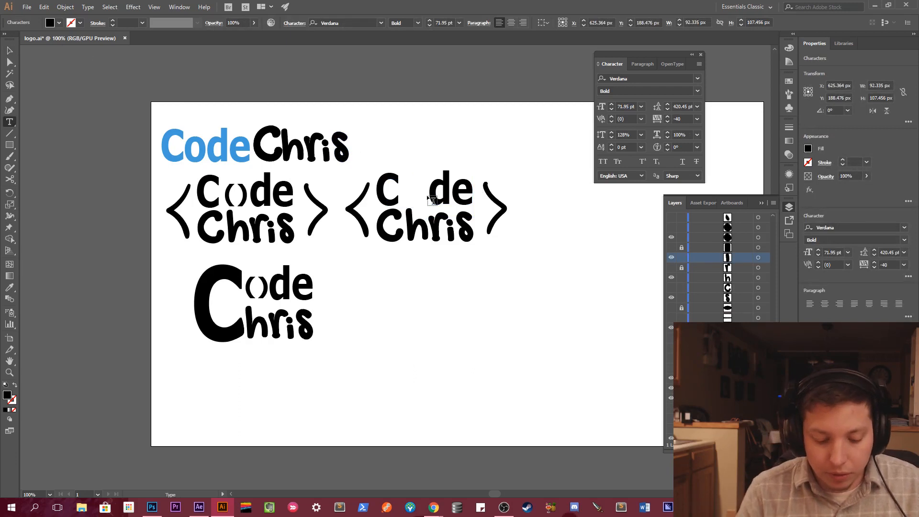
{"action": "type", "text": "o"}
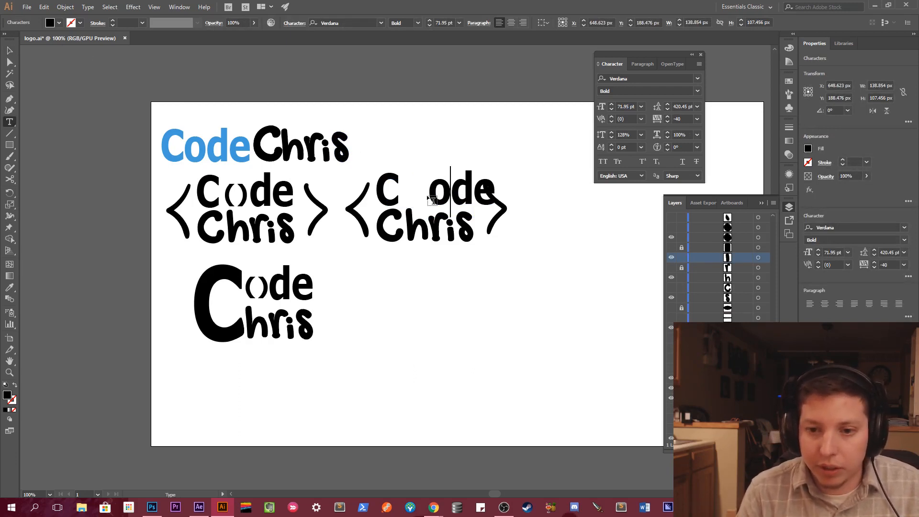
{"action": "type", "text": "C"}
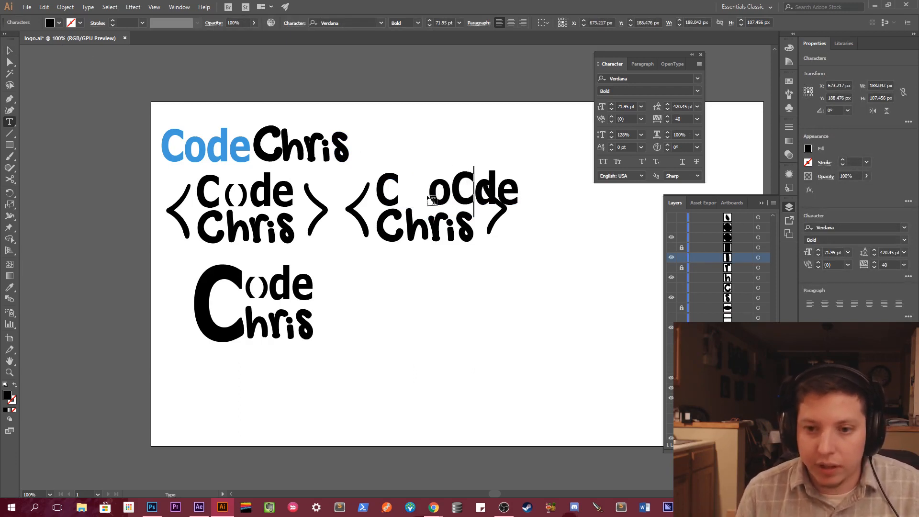
{"action": "type", "text": "o"}
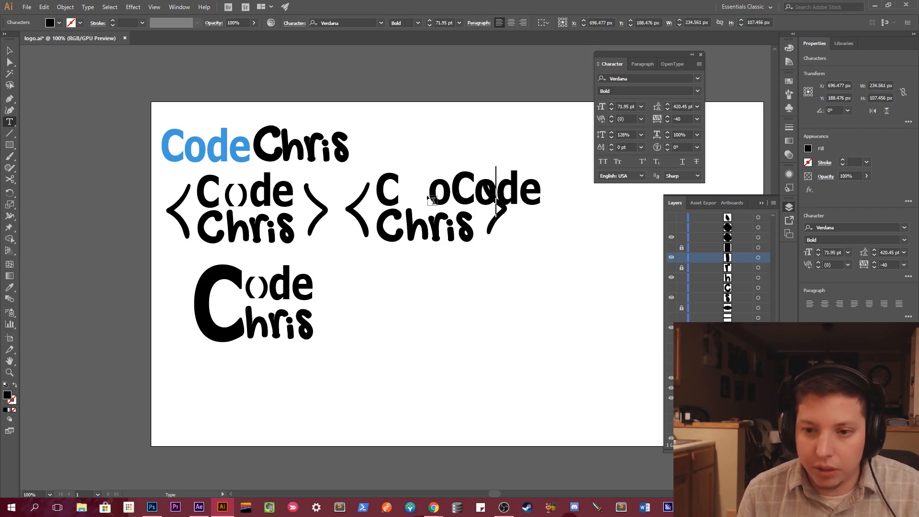
{"action": "key", "text": "Left"}
{"action": "key", "text": "Left"}
{"action": "key", "text": "BackSpace"}
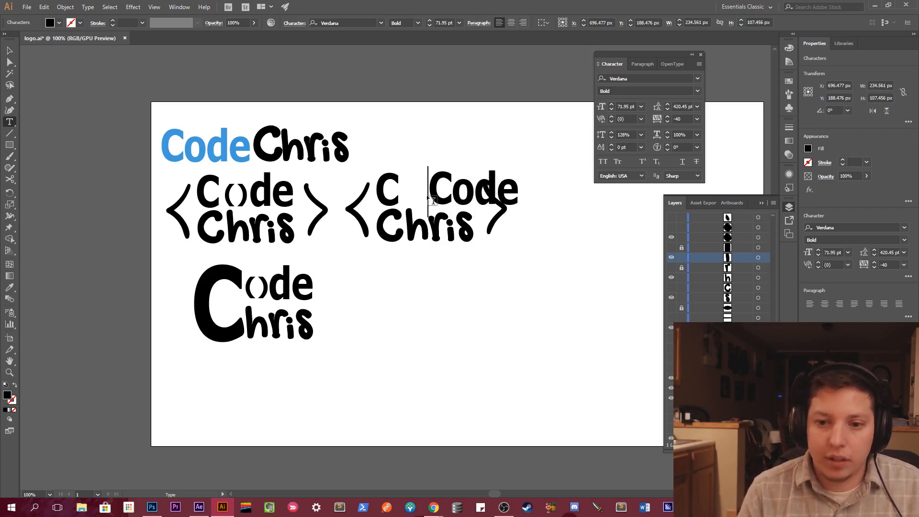
Delete the copy's separate C, place the word Code above Chris, and enlarge it to about 74.93 pt.
{"action": "left_click", "coordinate": [9, 50]}
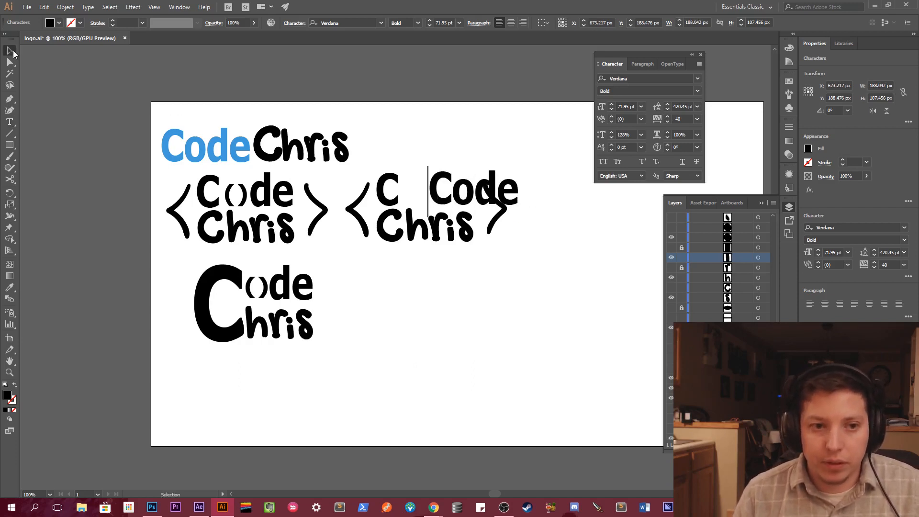
{"action": "left_click", "coordinate": [390, 181]}
{"action": "key", "text": "Delete"}
{"action": "left_click_drag", "start_coordinate": [440, 203], "coordinate": [388, 202]}
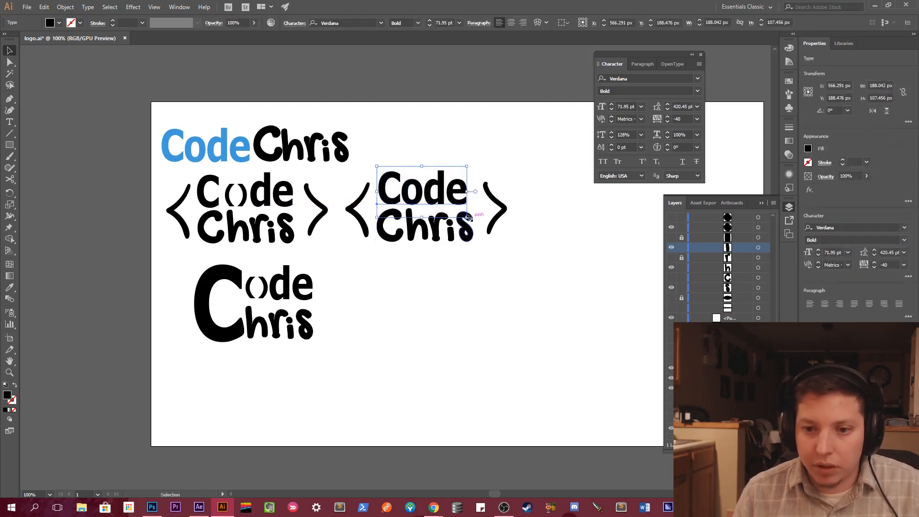
{"action": "mouse_move", "coordinate": [468, 217]}
{"action": "left_mouse_down"}
{"action": "mouse_move", "coordinate": [482, 219]}
{"action": "mouse_move", "coordinate": [472, 220]}
{"action": "left_mouse_up"}
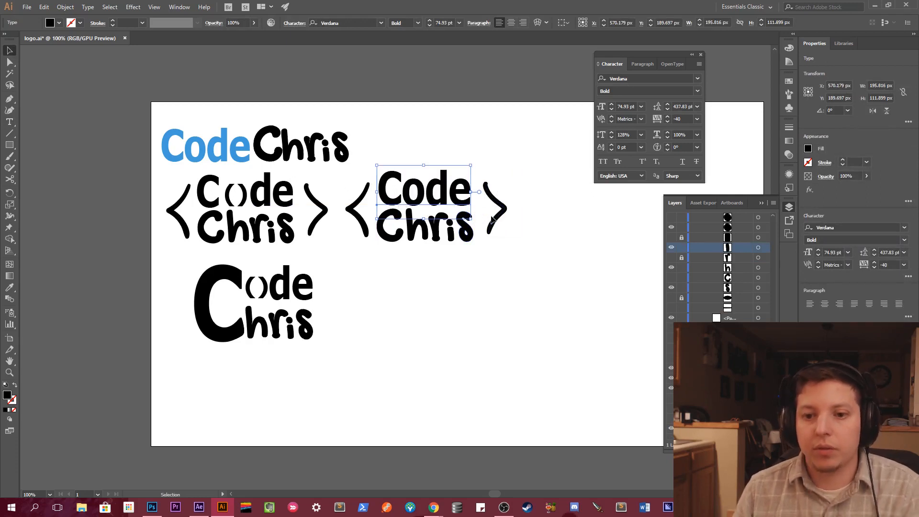
{"action": "left_click", "coordinate": [534, 178]}
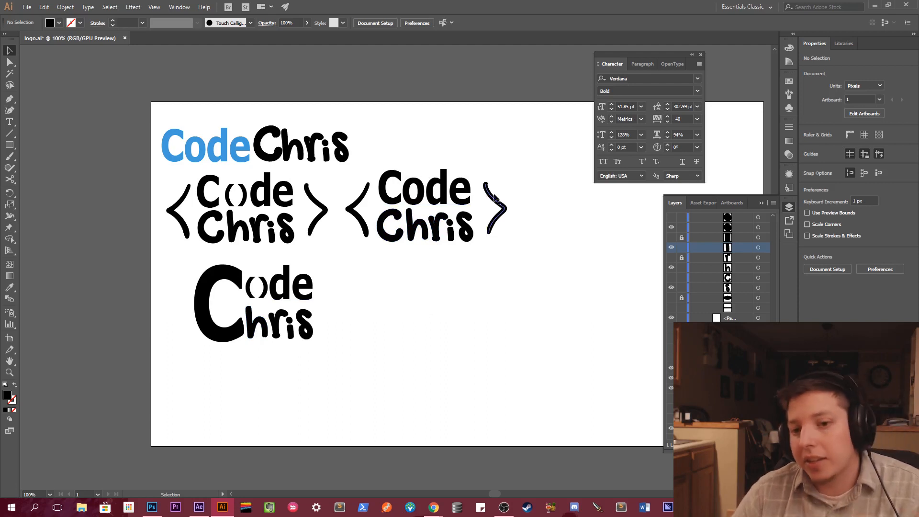
In the copied logo's Code text, replace the o with a zero and the lowercase "de" with uppercase "DE".
{"action": "left_click", "coordinate": [423, 191]}
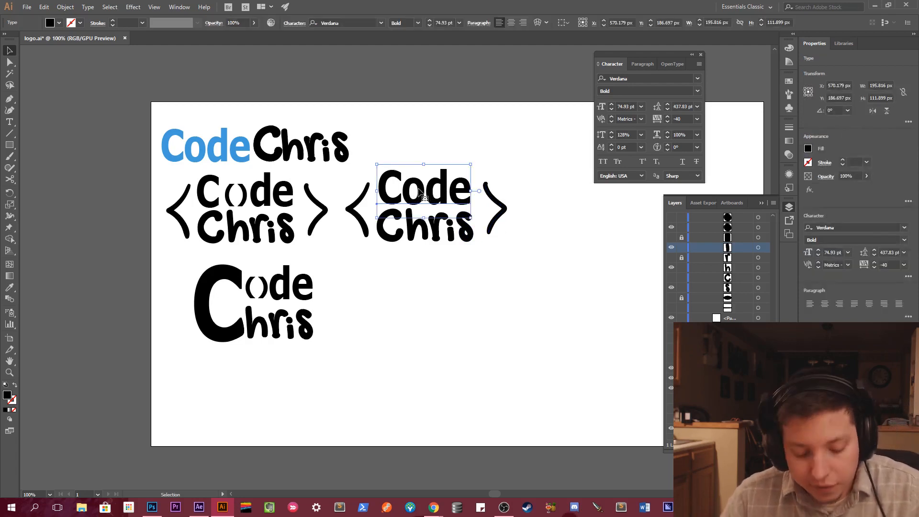
{"action": "double_click", "coordinate": [418, 189]}
{"action": "left_click_drag", "start_coordinate": [418, 188], "coordinate": [403, 189]}
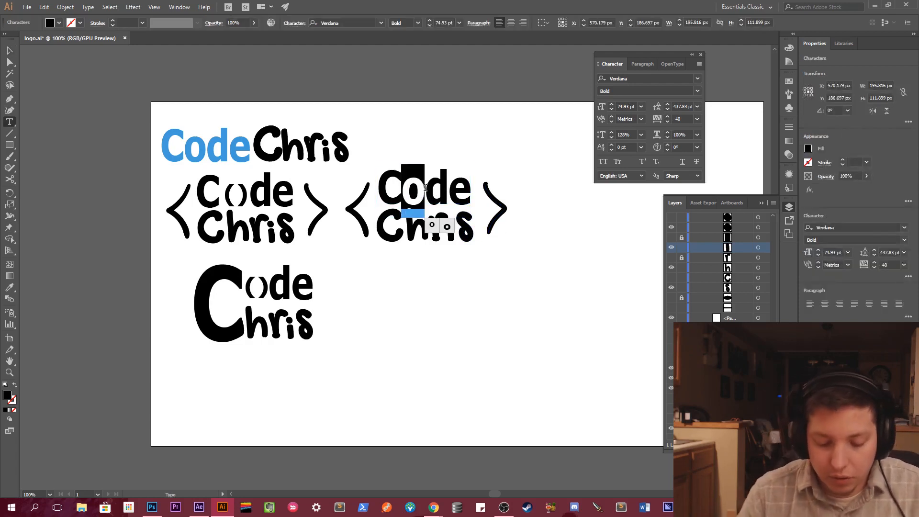
{"action": "type", "text": "0"}
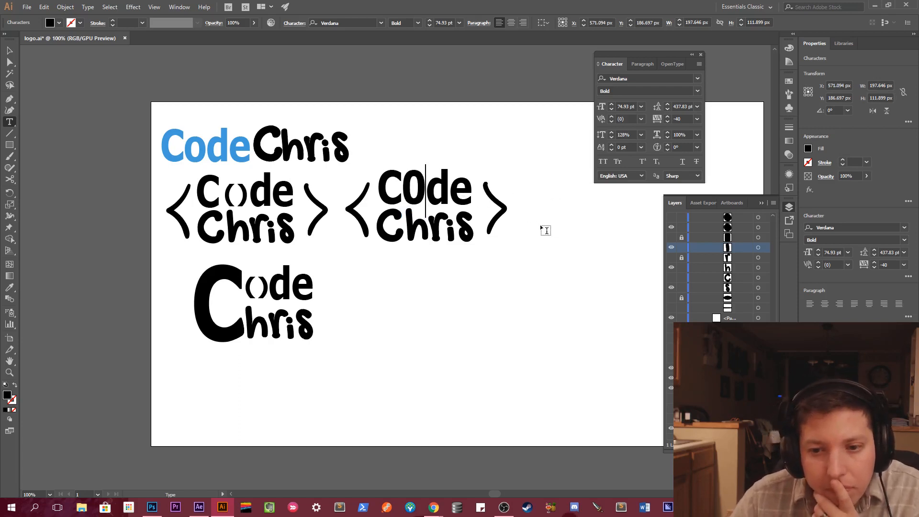
{"action": "type", "text": "DE"}
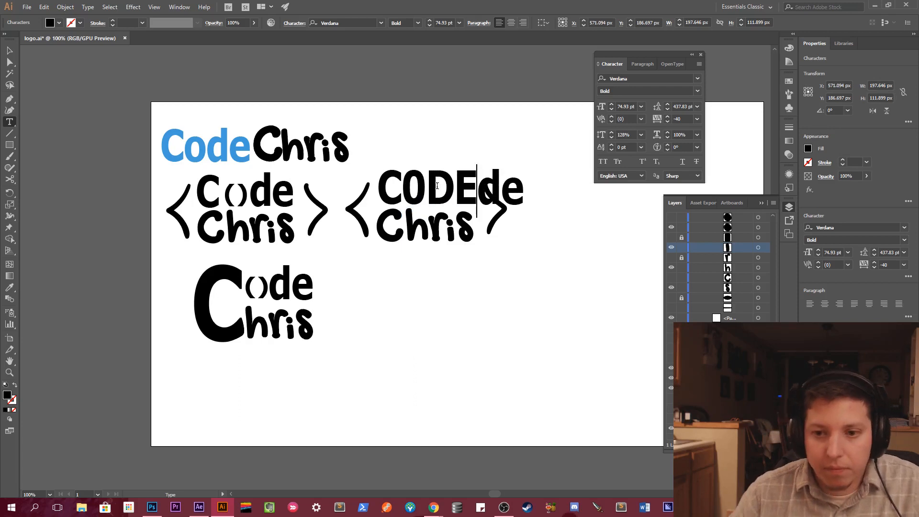
{"action": "key", "text": "Delete"}
{"action": "key", "text": "Delete"}
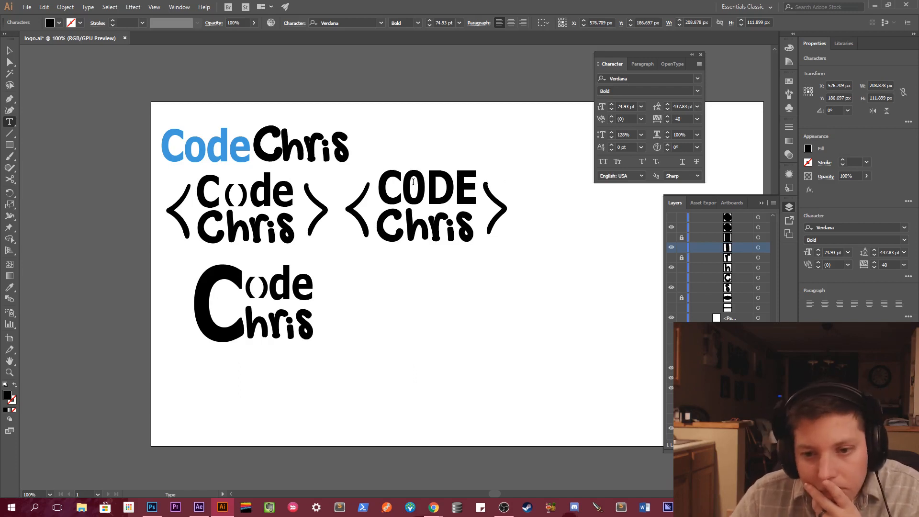
Undo the zero and uppercase "DE" edits in the copied logo's Code text and deselect it.
{"action": "key", "text": "ctrl+z"}
{"action": "key", "text": "ctrl+z"}
{"action": "key", "text": "ctrl+z"}
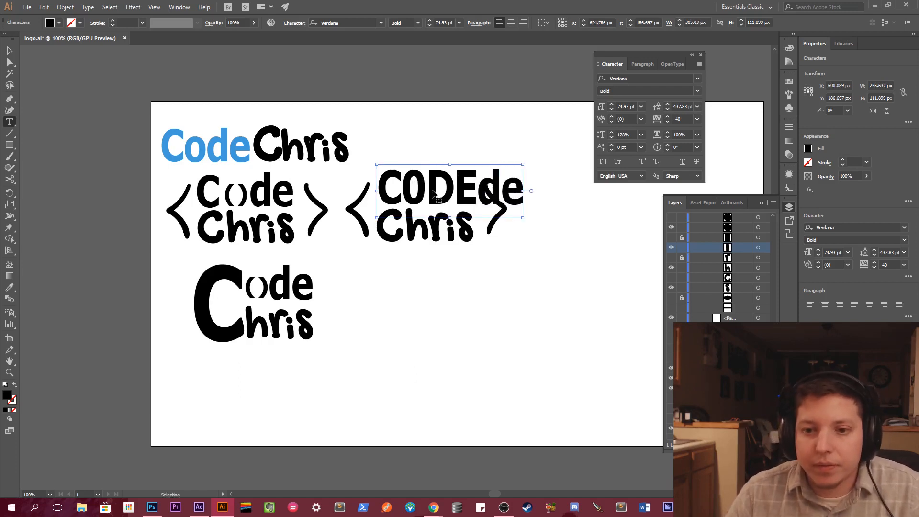
{"action": "left_click", "coordinate": [487, 139], "text": "ctrl"}
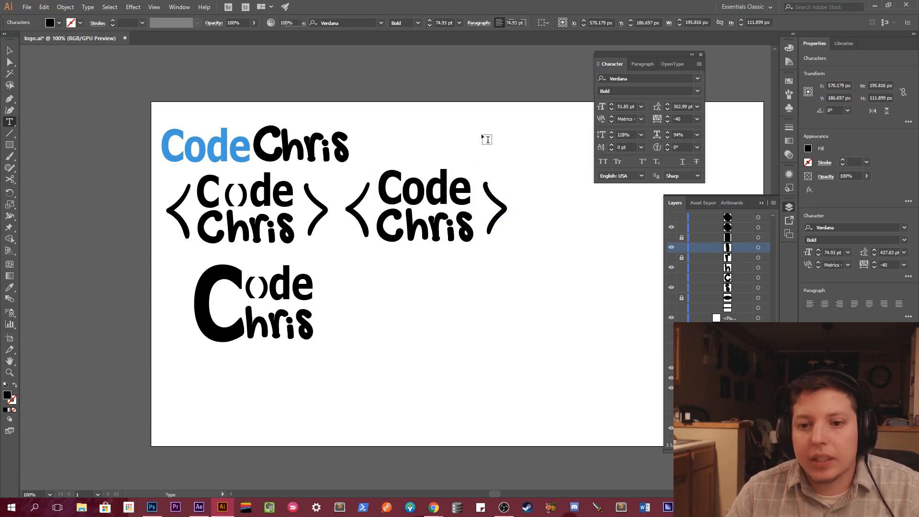
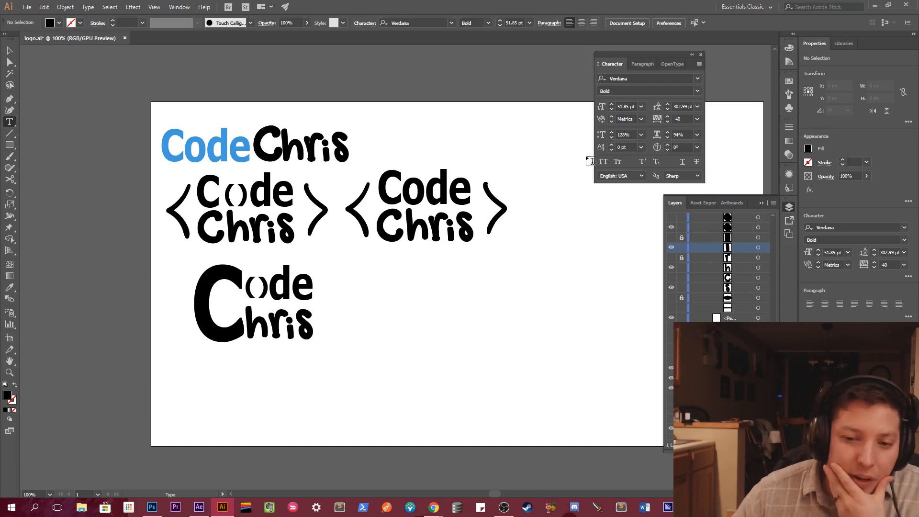
Examine the black logo variations up close, comparing the two angle-bracketed versions with the large-C version.
{"action": "scroll", "coordinate": [383, 304], "scroll_direction": "down", "scroll_amount": 3}
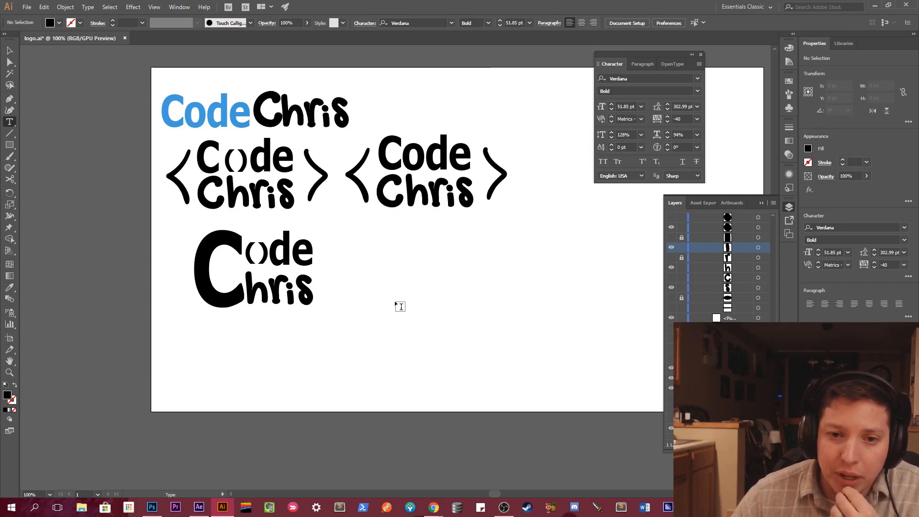
{"action": "scroll", "coordinate": [400, 306], "scroll_direction": "down", "scroll_amount": 2}
{"action": "scroll", "coordinate": [401, 306], "scroll_direction": "up", "scroll_amount": 5}
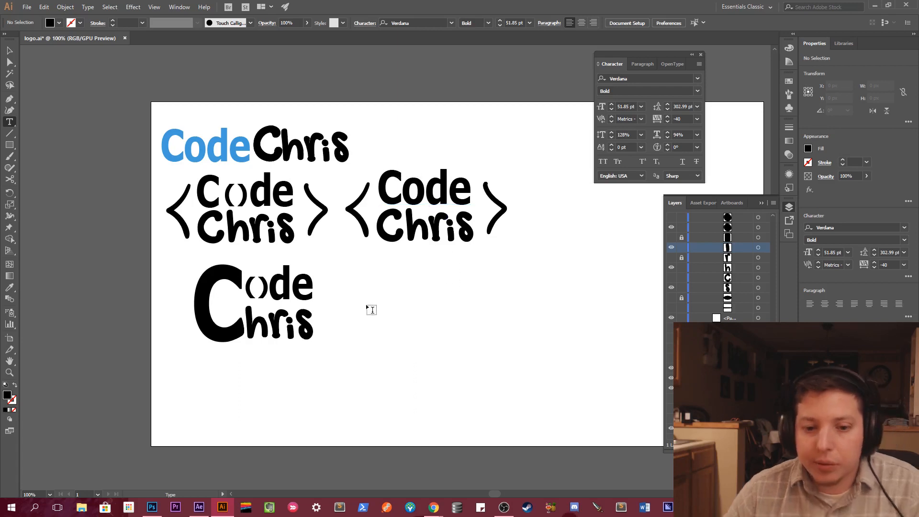
{"action": "key", "text": "z"}
{"action": "left_click", "coordinate": [417, 268]}
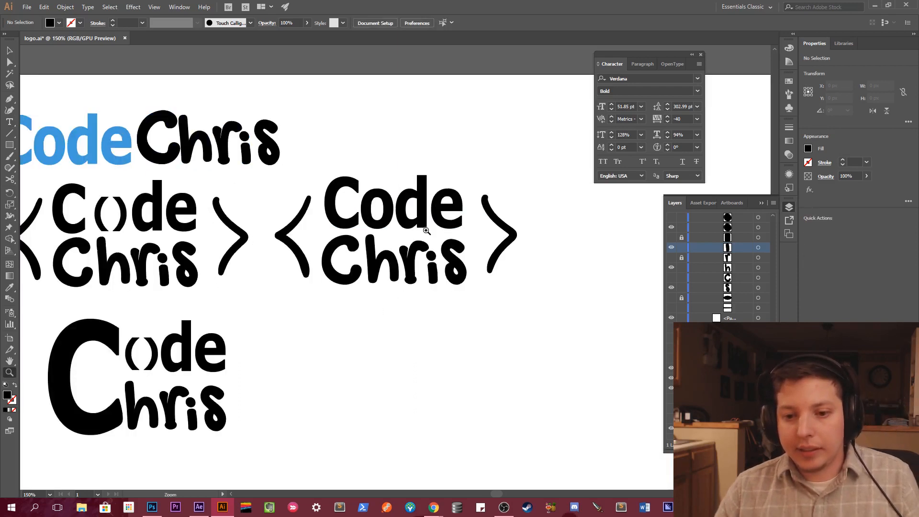
{"action": "left_click", "coordinate": [393, 275]}
{"action": "left_click_drag", "start_coordinate": [345, 421], "coordinate": [484, 277]}
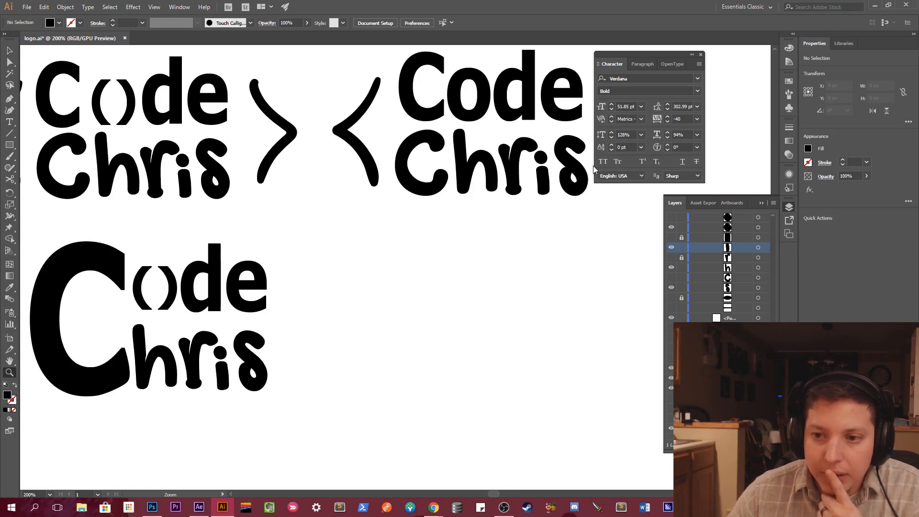
{"action": "scroll", "coordinate": [500, 263], "scroll_direction": "up", "scroll_amount": 1}
{"action": "scroll", "coordinate": [499, 263], "scroll_direction": "up", "scroll_amount": 5}
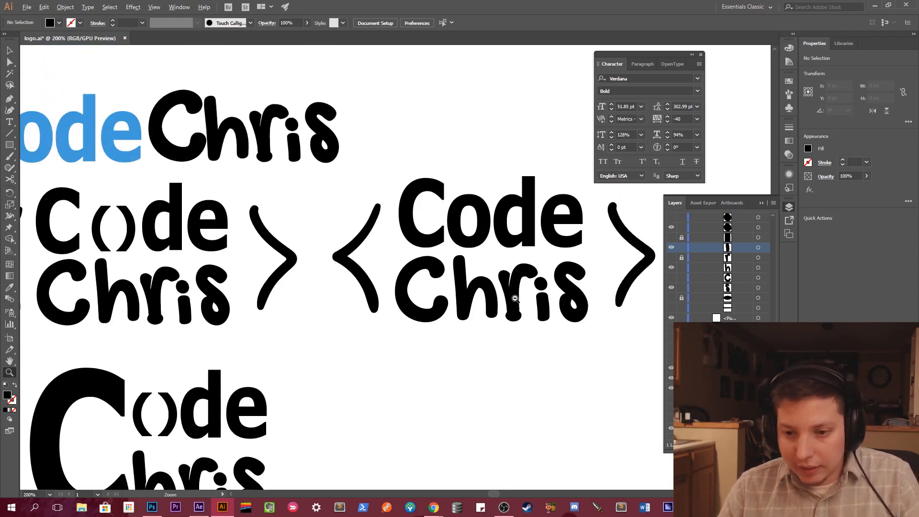
{"action": "left_click", "coordinate": [516, 300], "text": "alt"}
{"action": "left_click_drag", "start_coordinate": [422, 257], "coordinate": [385, 298]}
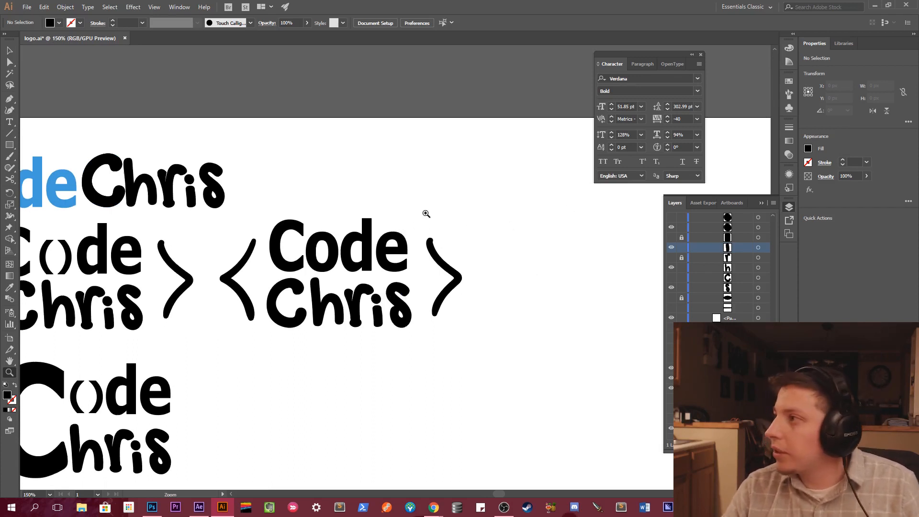
{"action": "left_click_drag", "start_coordinate": [427, 211], "coordinate": [585, 191]}
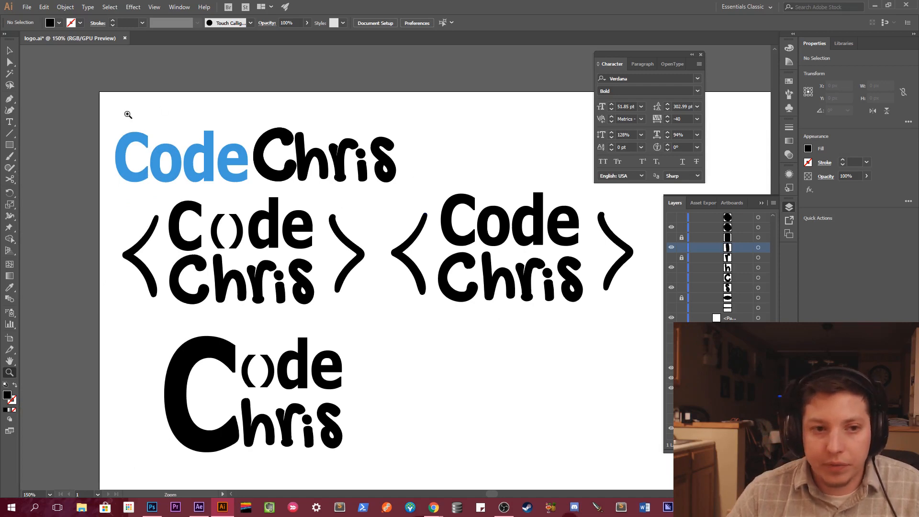
Try a bright green fill, 51FF35, on the Code text of the copied angle-bracketed logo.
{"action": "left_click", "coordinate": [9, 50]}
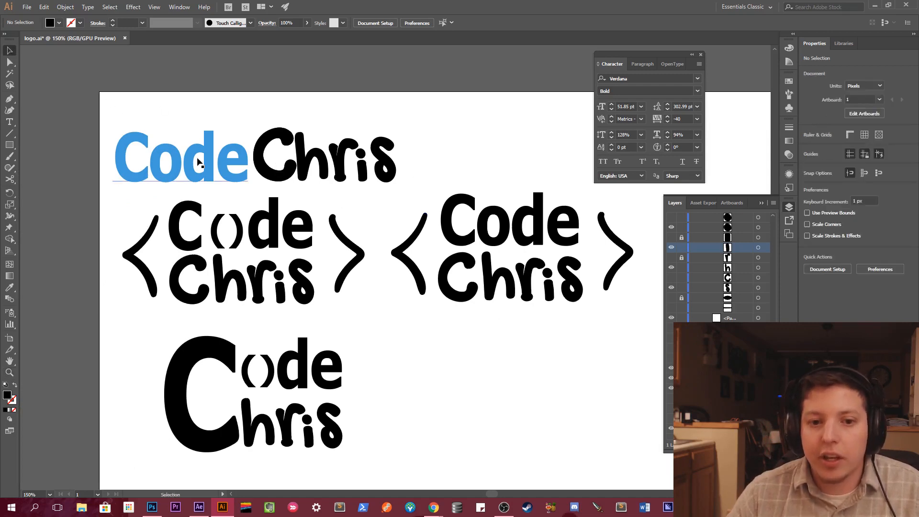
{"action": "left_click", "coordinate": [465, 206]}
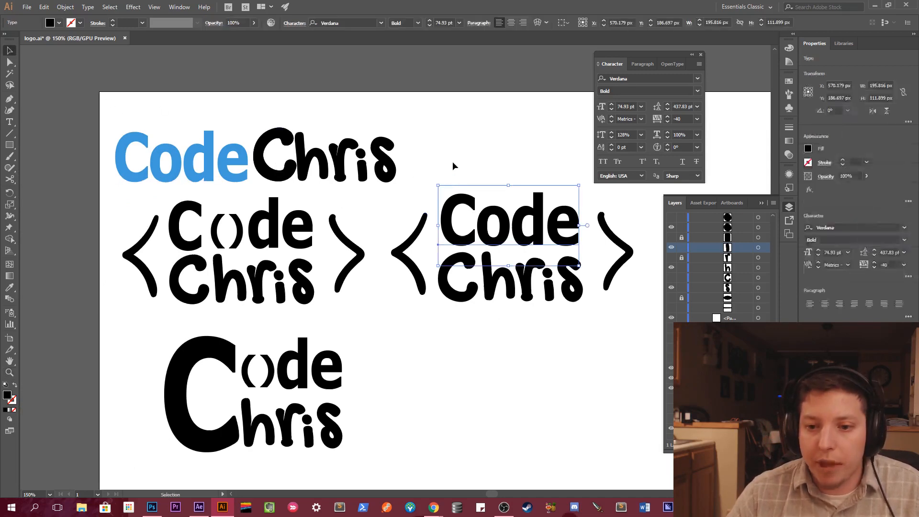
{"action": "left_click", "coordinate": [807, 149]}
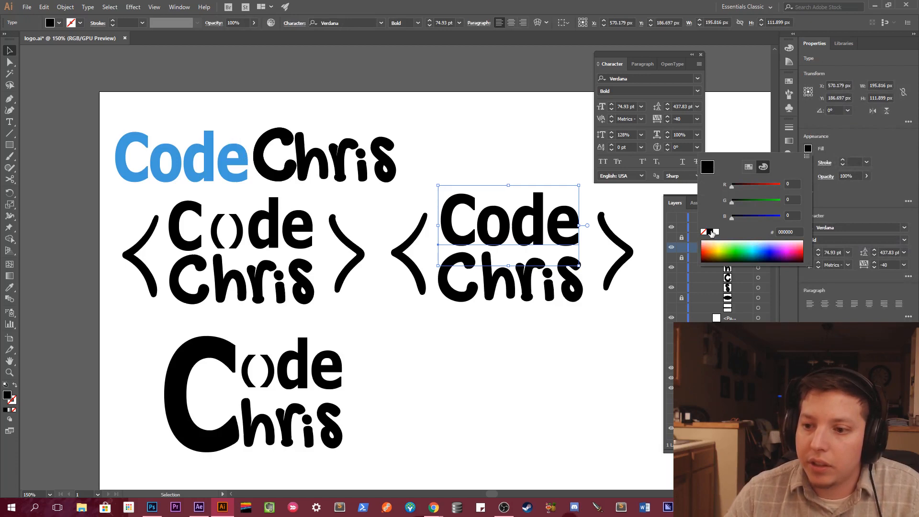
{"action": "left_click", "coordinate": [736, 245]}
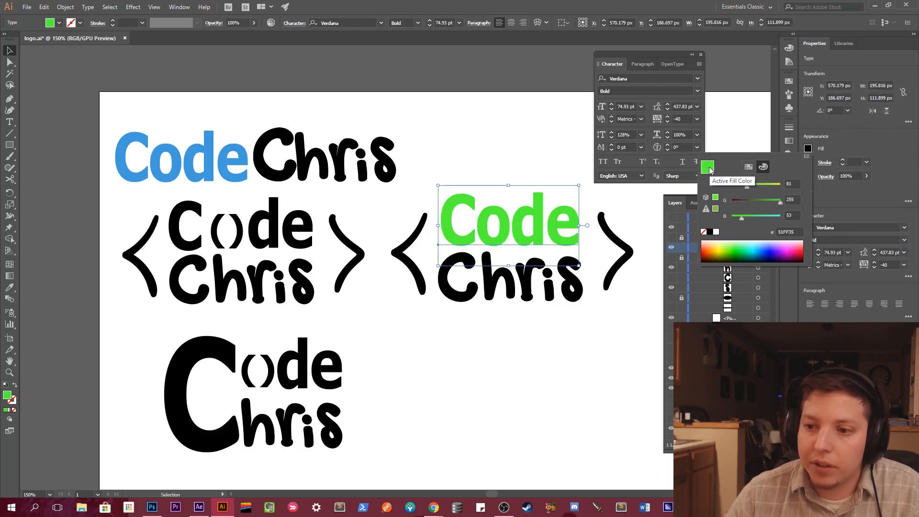
Copy the hex code of the blue fill used by Code in the one-line CodeChris logo.
{"action": "left_click", "coordinate": [155, 150]}
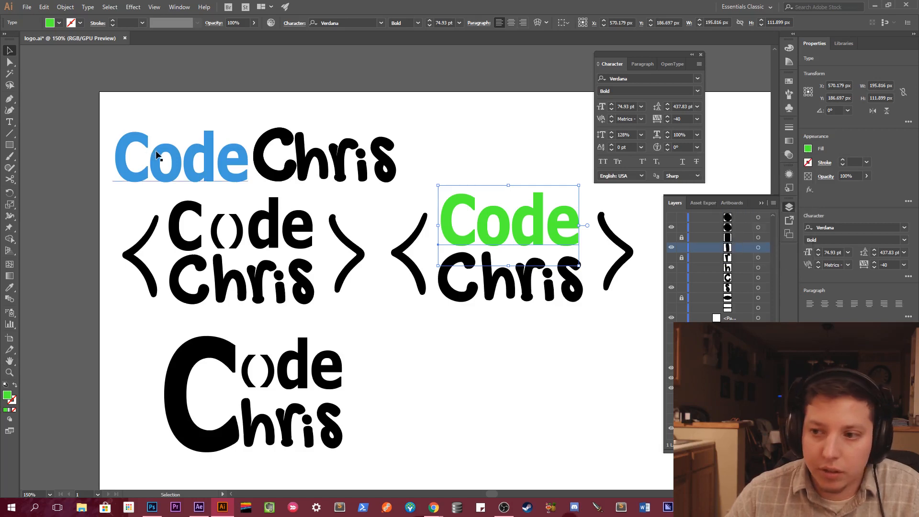
{"action": "left_click", "coordinate": [157, 154]}
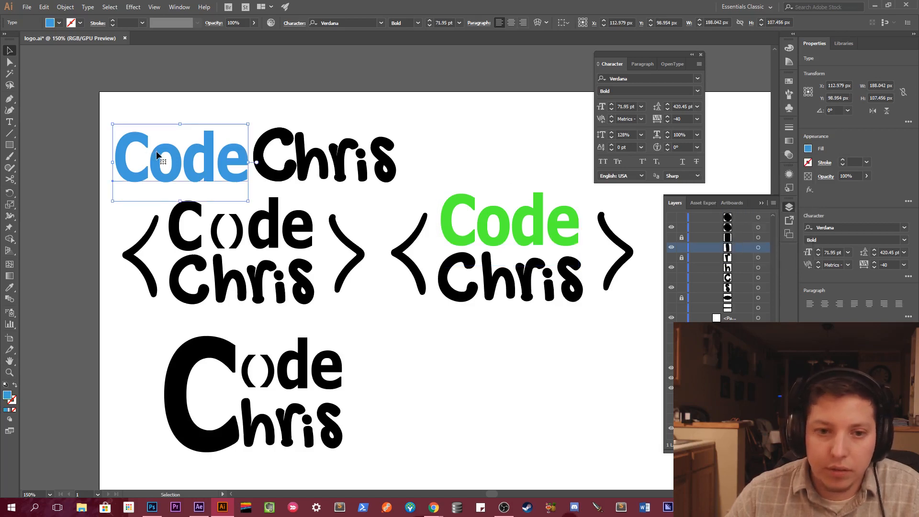
{"action": "double_click", "coordinate": [8, 397]}
{"action": "key", "text": "ctrl+c"}
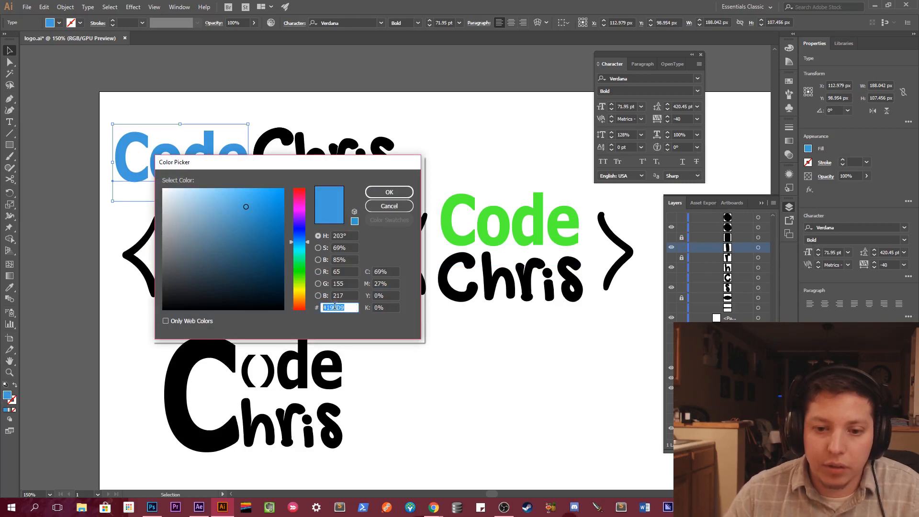
{"action": "left_click", "coordinate": [402, 206]}
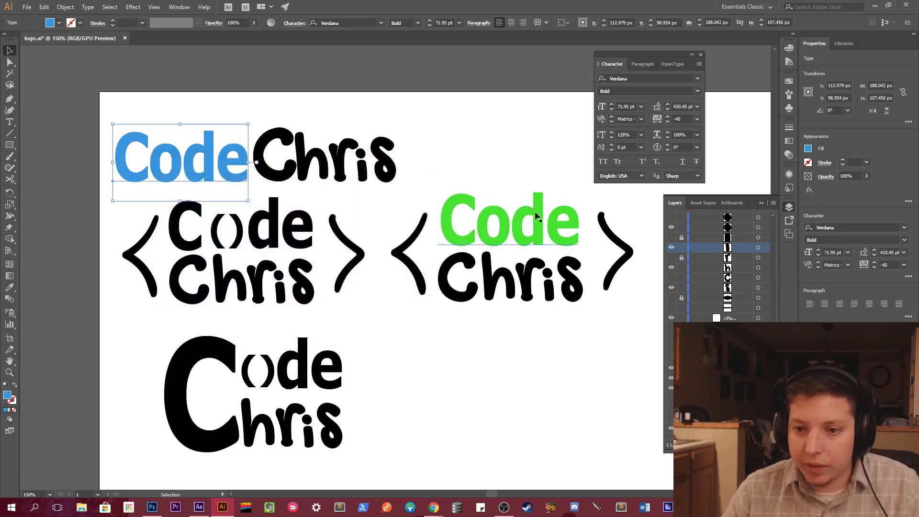
Set the fill of the copied angle-bracketed logo's Code text to the blue 419BD9.
{"action": "left_click", "coordinate": [541, 218]}
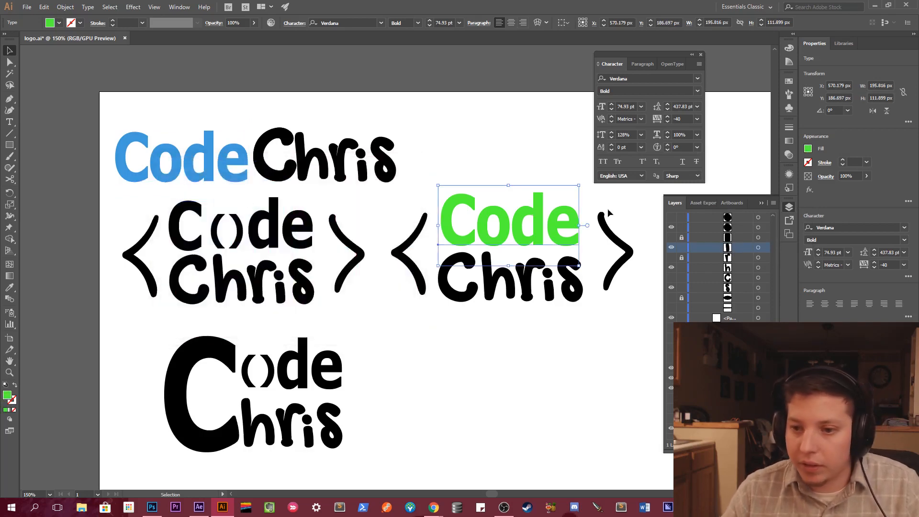
{"action": "left_click", "coordinate": [808, 148]}
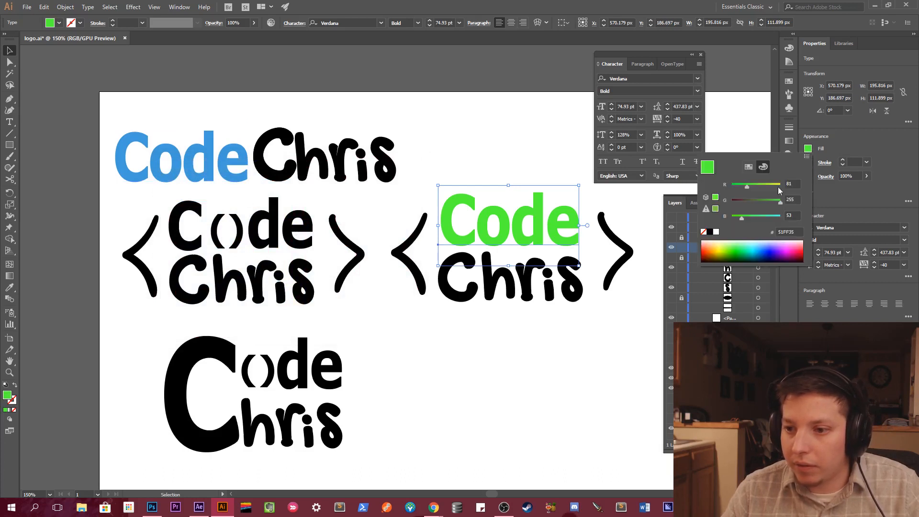
{"action": "left_click", "coordinate": [795, 232]}
{"action": "type", "text": "419BD5"}
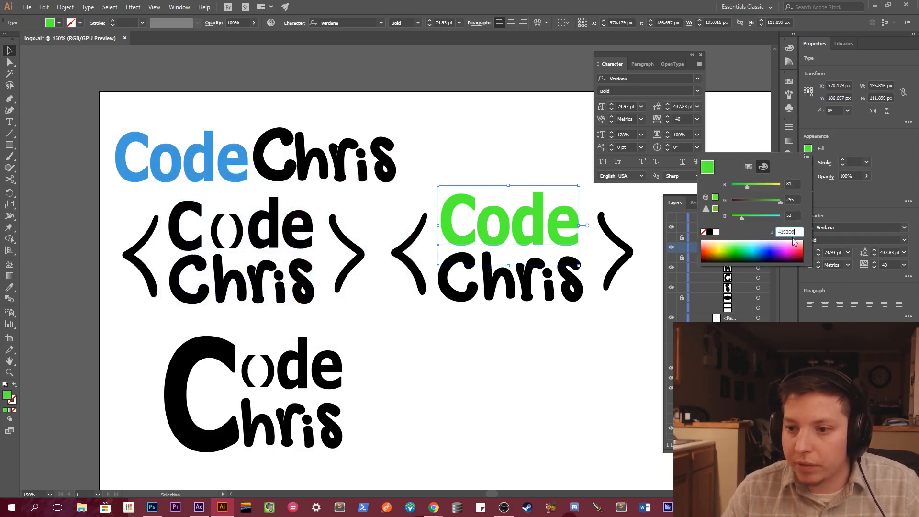
{"action": "key", "text": "Return"}
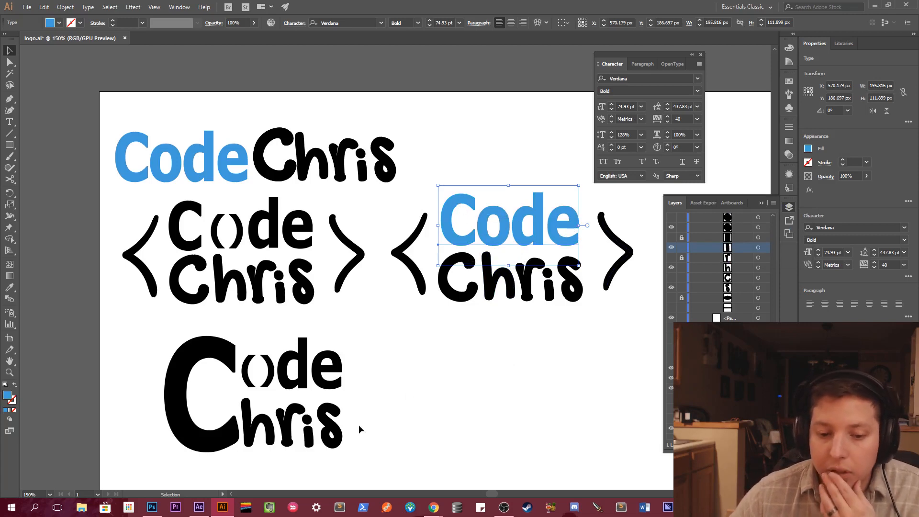
Switch to Photoshop to examine the CodeChris.com wordmark variants and swatches in color pallet.psd, and return to Illustrator.
{"action": "left_click", "coordinate": [152, 507]}
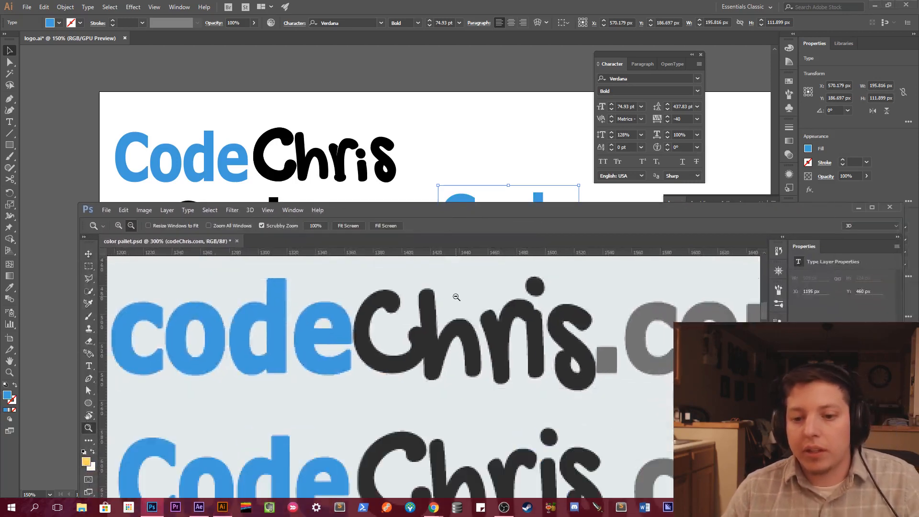
{"action": "key", "text": "z"}
{"action": "left_click", "coordinate": [457, 299]}
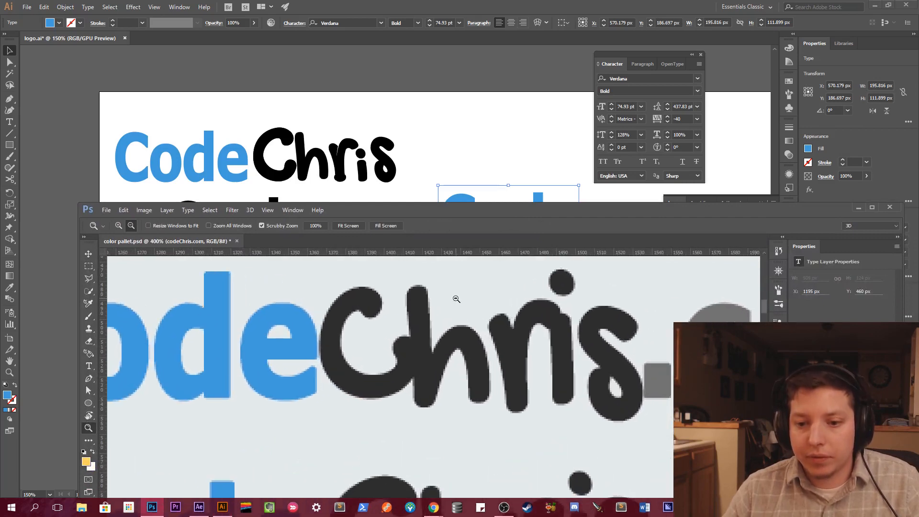
{"action": "left_click", "coordinate": [457, 299], "text": "alt"}
{"action": "left_click", "coordinate": [456, 298], "text": "alt"}
{"action": "key", "text": "v"}
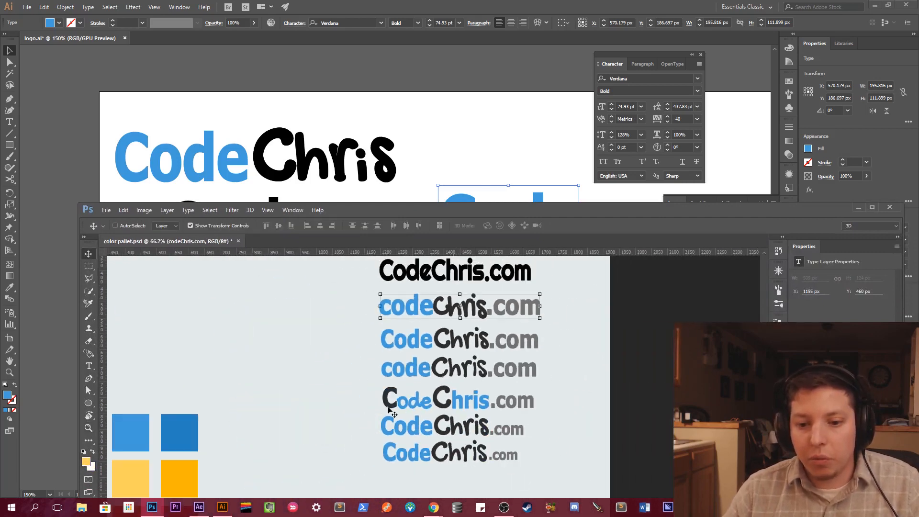
{"action": "left_click", "coordinate": [446, 128]}
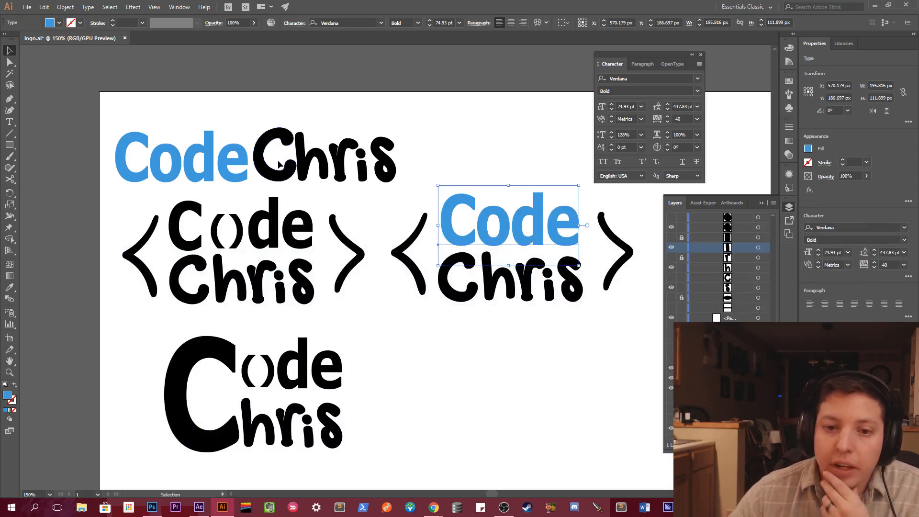
{"action": "left_click", "coordinate": [282, 138]}
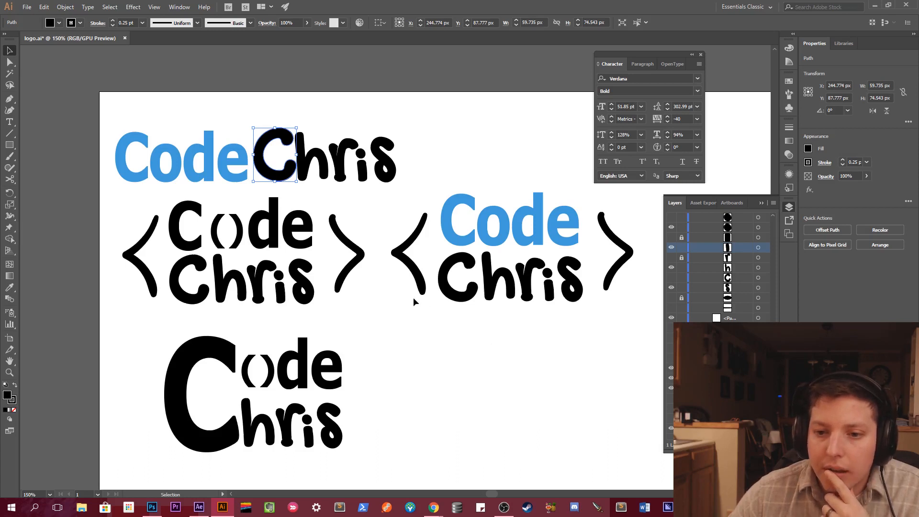
{"action": "left_click_drag", "start_coordinate": [178, 188], "coordinate": [219, 203]}
{"action": "key", "text": "ctrl+z"}
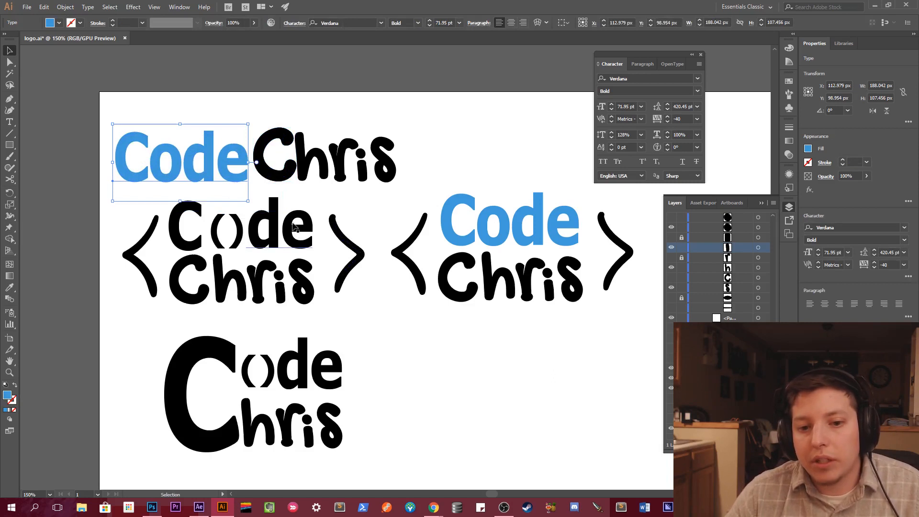
Fill the C, parentheses and "de" of the first angle-bracketed logo with the copied blue 419BD9, and deselect them.
{"action": "left_click", "coordinate": [192, 219]}
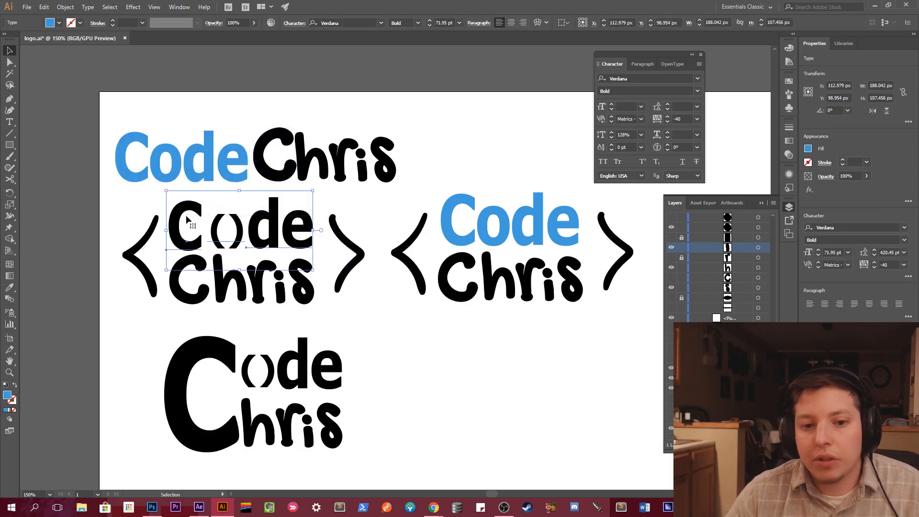
{"action": "left_click", "coordinate": [809, 150]}
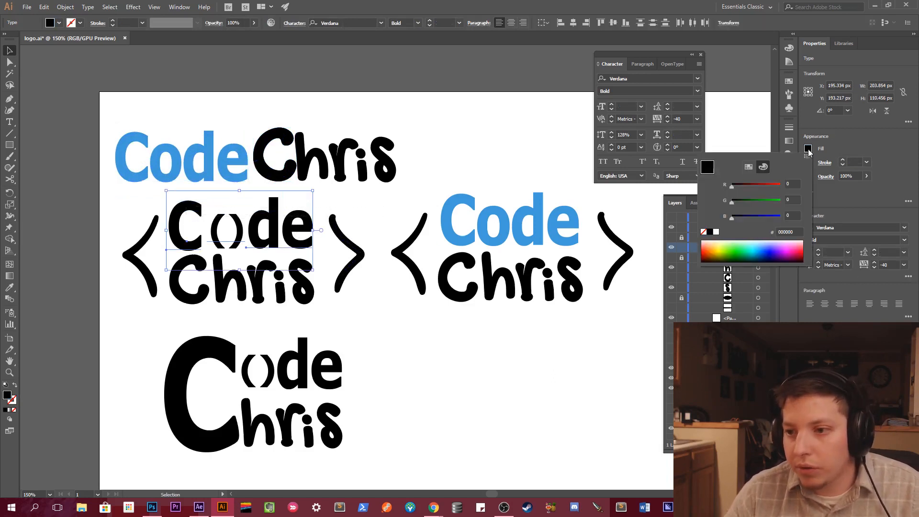
{"action": "left_click", "coordinate": [796, 232]}
{"action": "key", "text": "ctrl+v"}
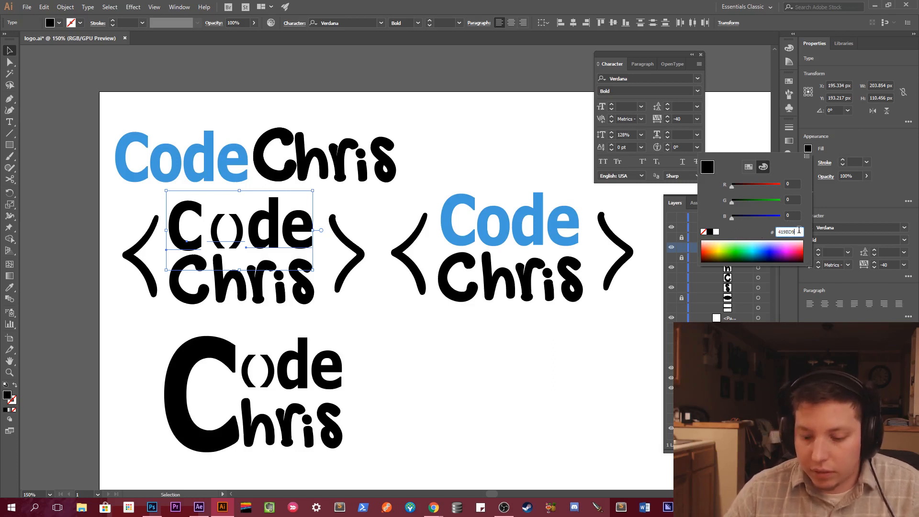
{"action": "key", "text": "Return"}
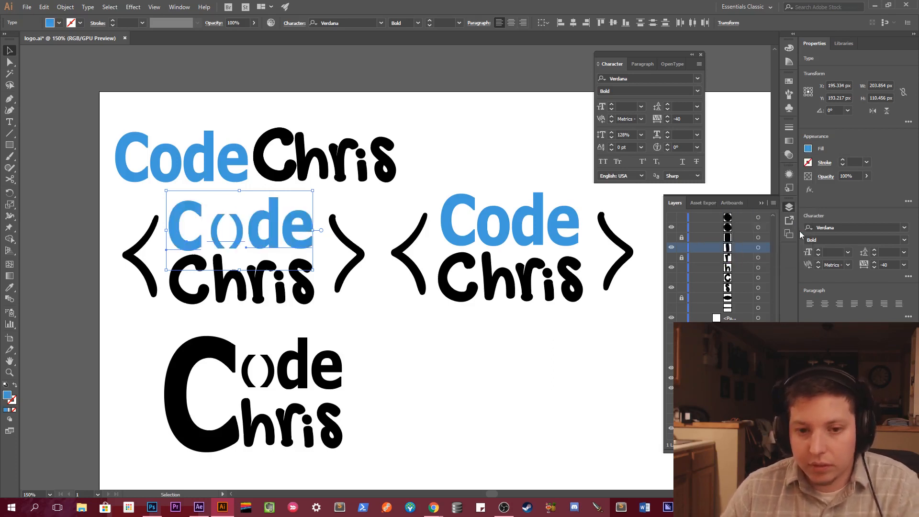
{"action": "left_click", "coordinate": [466, 355]}
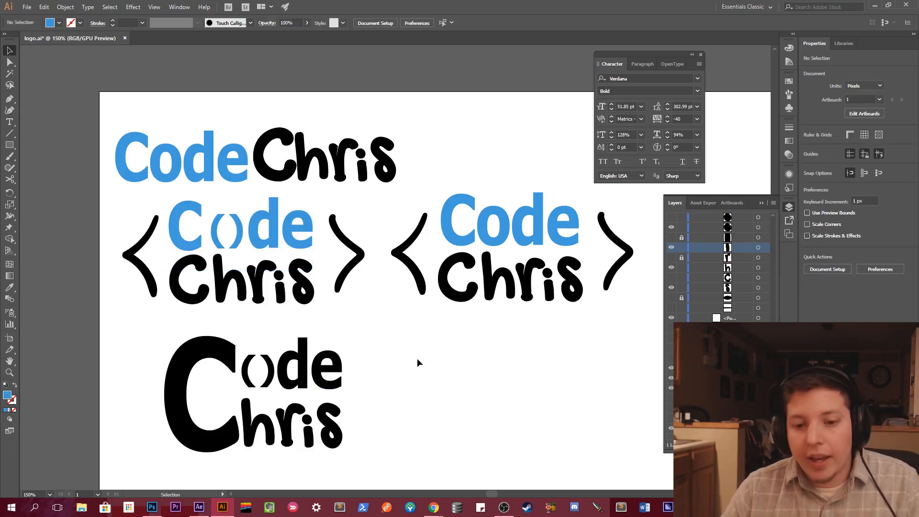
Disable f.lux's screen colour warming so the logo's blue displays in its true colour.
{"action": "key", "text": "z"}
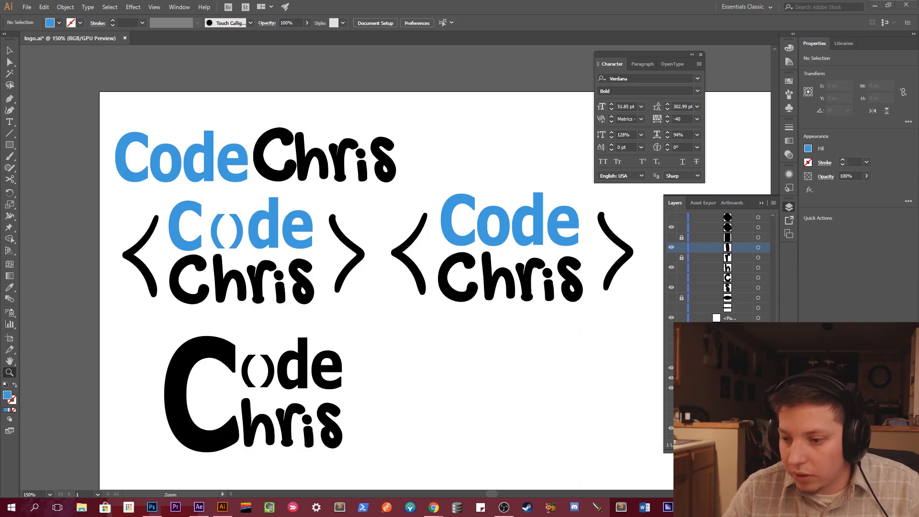
{"action": "left_click", "coordinate": [601, 345]}
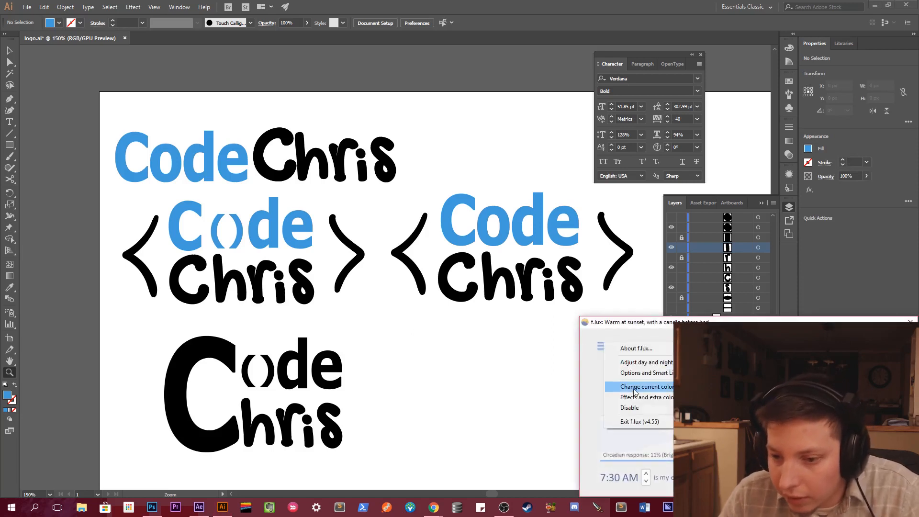
{"action": "mouse_move", "coordinate": [637, 406]}
{"action": "left_click", "coordinate": [553, 419]}
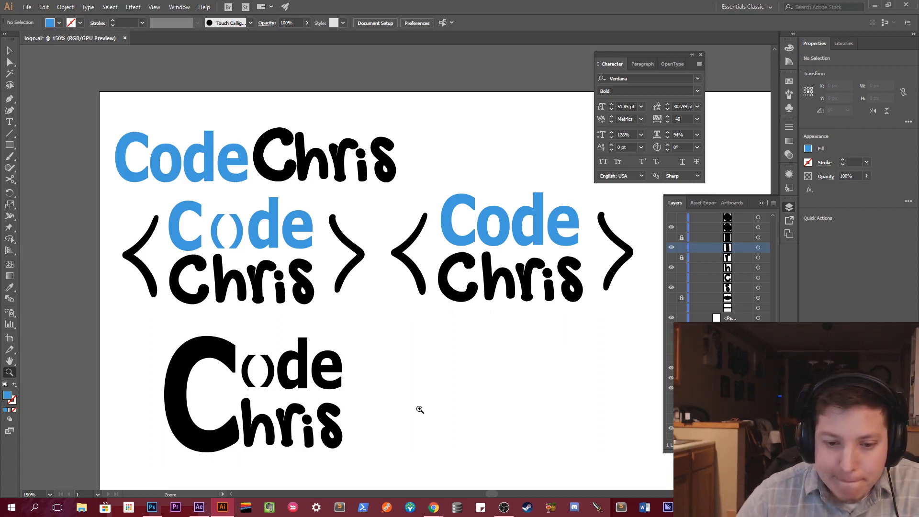
Examine the large-C logo and the blue-and-black variations on the artboard, close up and as a whole.
{"action": "left_click", "coordinate": [388, 399]}
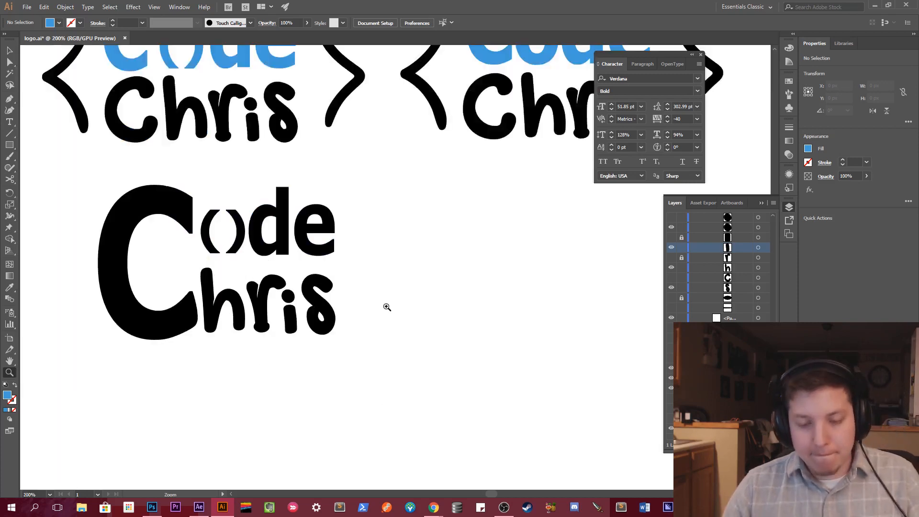
{"action": "left_click", "coordinate": [384, 306], "text": "alt"}
{"action": "left_click", "coordinate": [386, 306], "text": "alt"}
{"action": "left_click", "coordinate": [439, 285], "text": "alt"}
{"action": "left_click_drag", "start_coordinate": [450, 265], "coordinate": [430, 343]}
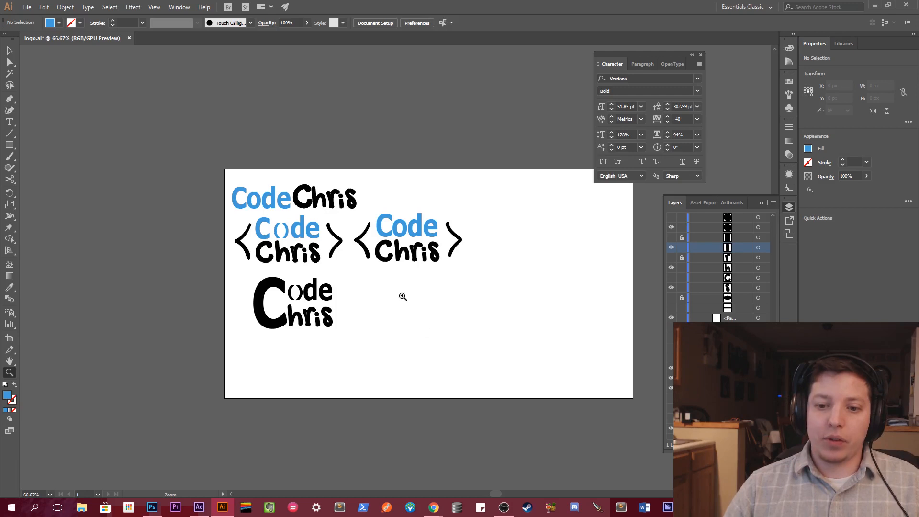
{"action": "left_click", "coordinate": [407, 271]}
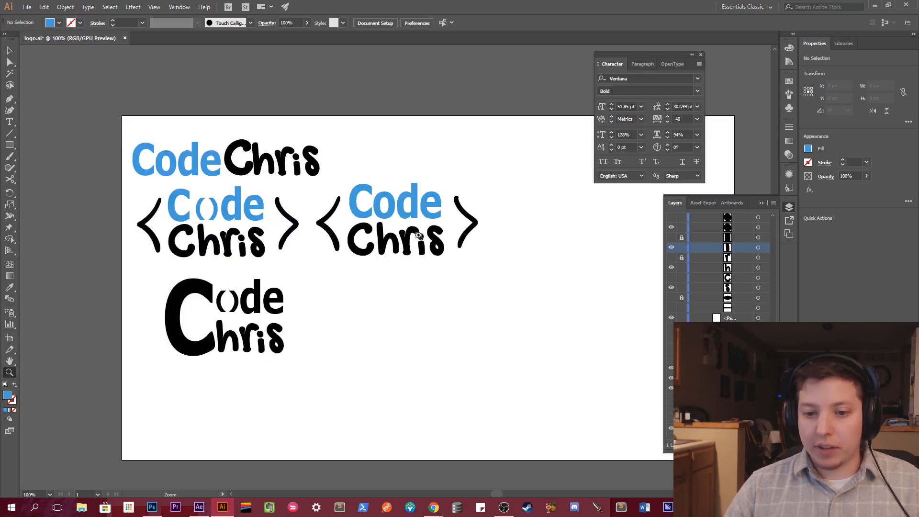
{"action": "left_click", "coordinate": [417, 235]}
{"action": "left_click", "coordinate": [416, 236], "text": "alt"}
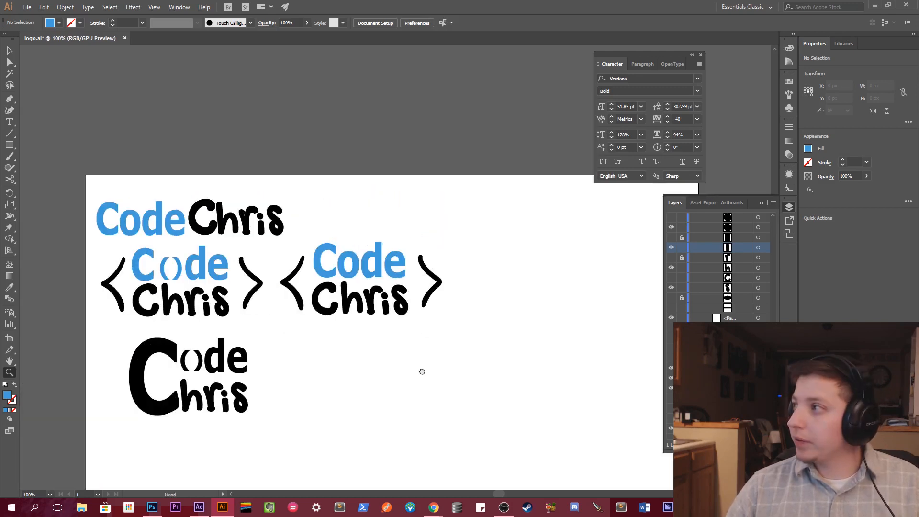
{"action": "left_click_drag", "start_coordinate": [412, 378], "coordinate": [438, 312]}
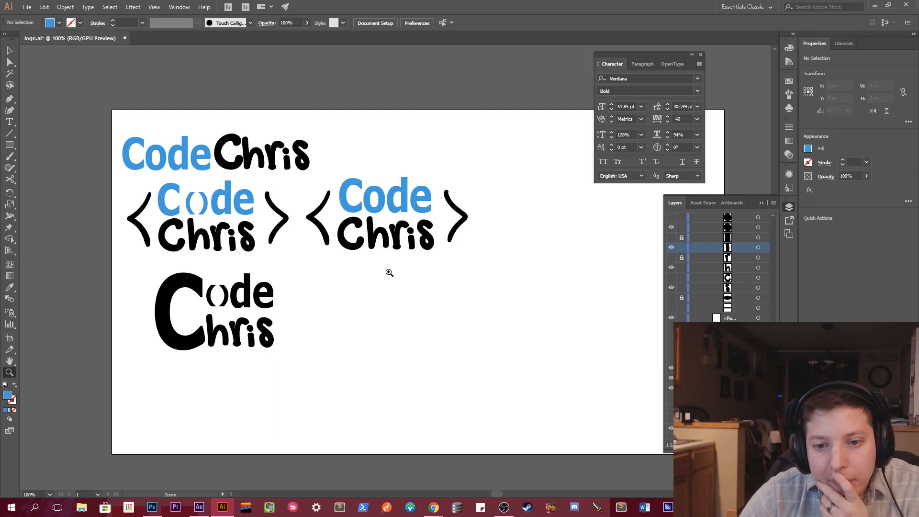
Duplicate the second angle-bracketed Code Chris logo into the empty area below it and deselect the copy.
{"action": "left_click", "coordinate": [10, 51]}
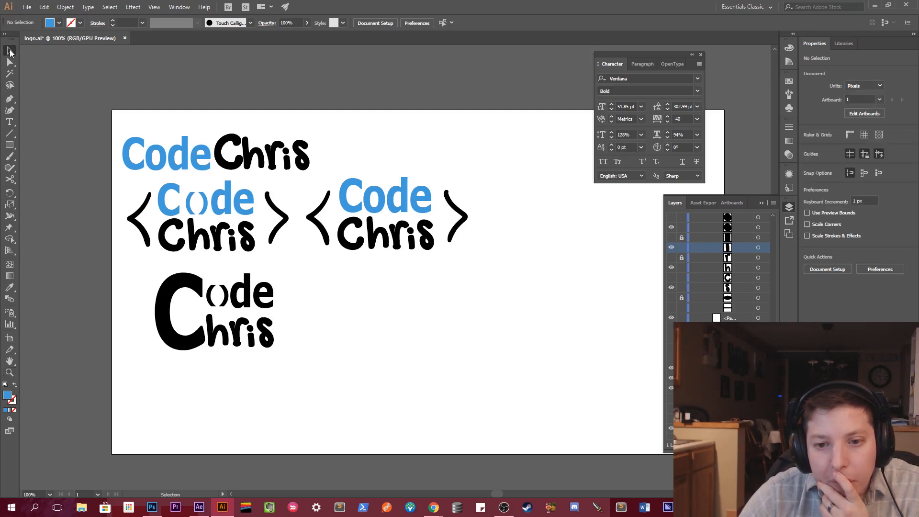
{"action": "left_click_drag", "start_coordinate": [503, 183], "coordinate": [310, 263]}
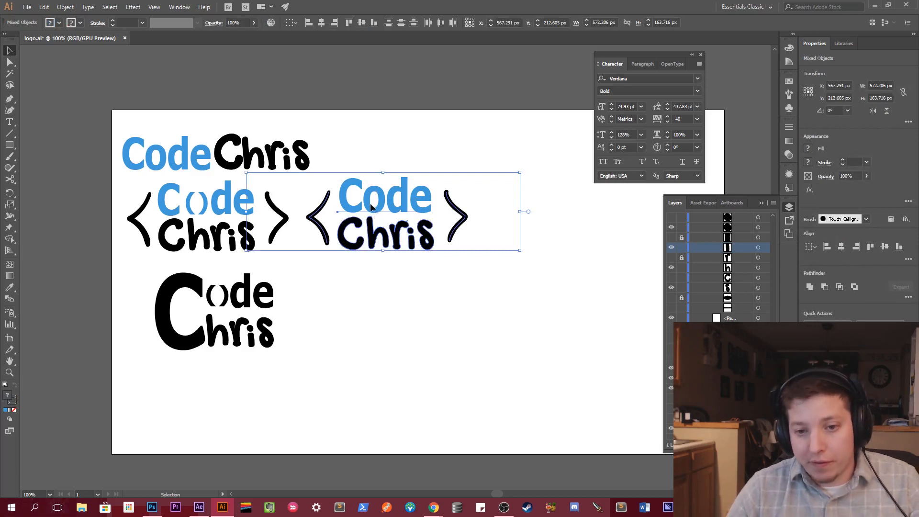
{"action": "left_click_drag", "start_coordinate": [372, 209], "coordinate": [395, 340]}
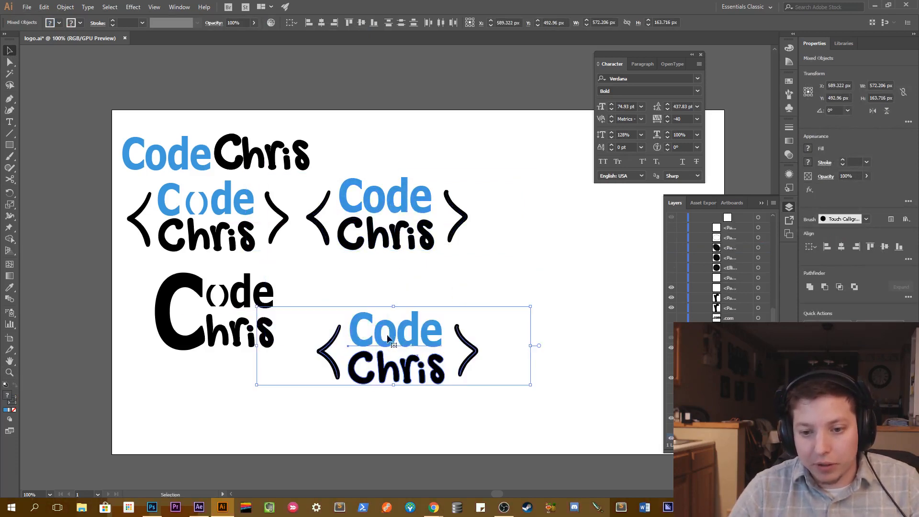
{"action": "left_click", "coordinate": [336, 293]}
Move the copied logo's angle brackets and Chris to the right of Code, lined up on one line, and deselect them.
{"action": "left_click", "coordinate": [434, 335]}
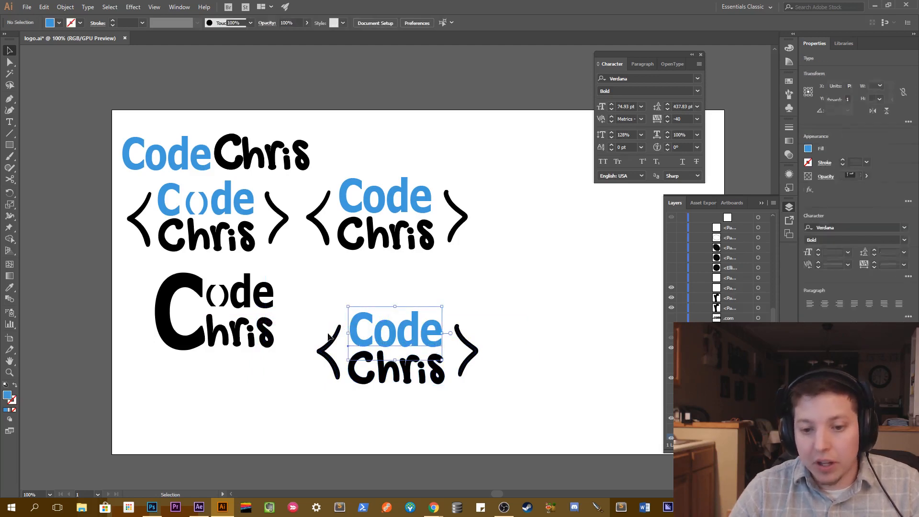
{"action": "left_click", "coordinate": [333, 345]}
{"action": "key", "text": "a"}
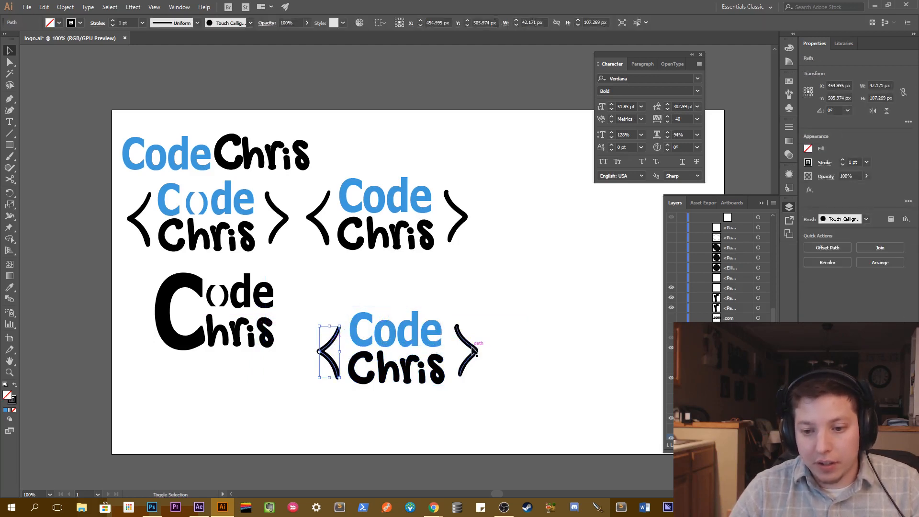
{"action": "left_click", "coordinate": [472, 361], "text": "shift"}
{"action": "left_click_drag", "start_coordinate": [471, 360], "coordinate": [473, 350]}
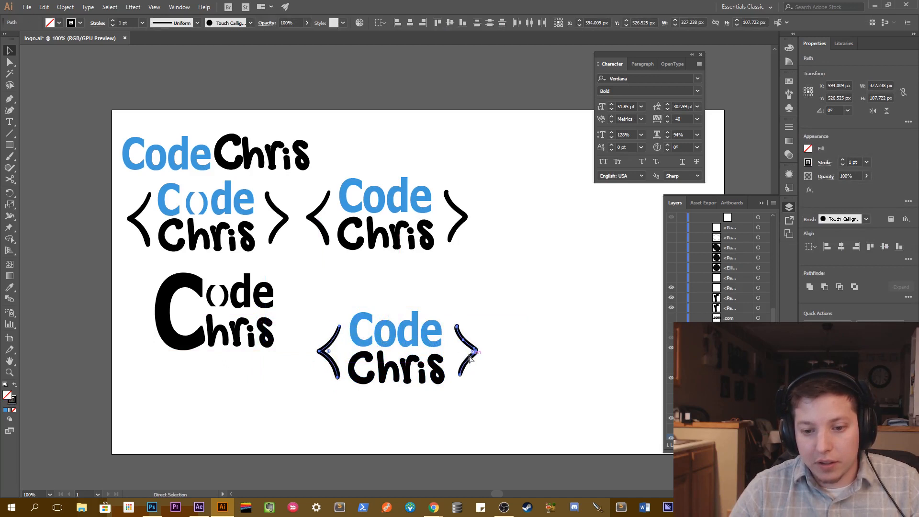
{"action": "key", "text": "v"}
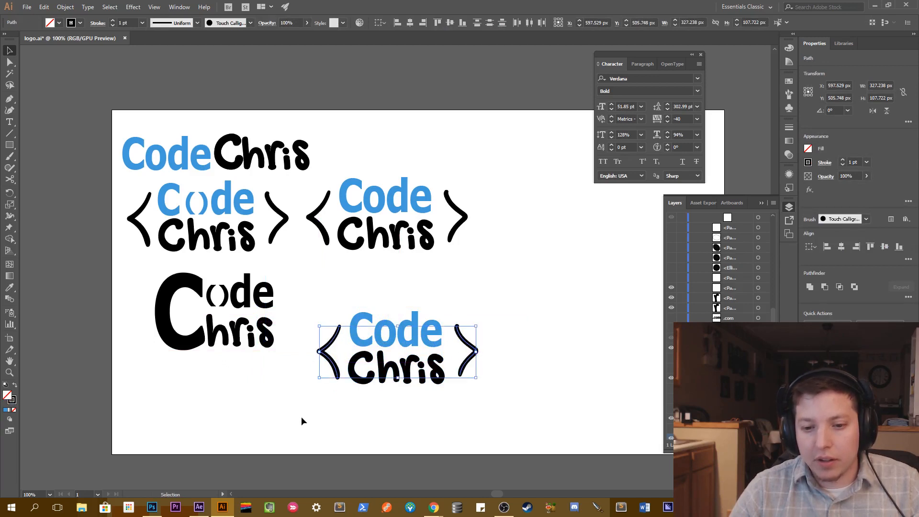
{"action": "left_click_drag", "start_coordinate": [297, 429], "coordinate": [619, 339]}
{"action": "left_click_drag", "start_coordinate": [467, 254], "coordinate": [622, 337]}
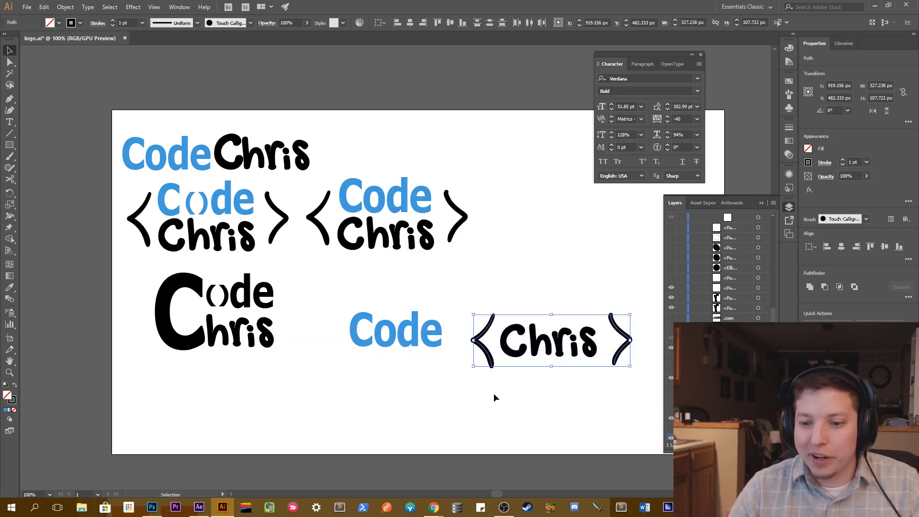
{"action": "left_click_drag", "start_coordinate": [477, 401], "coordinate": [618, 338]}
{"action": "left_click_drag", "start_coordinate": [474, 338], "coordinate": [486, 327]}
{"action": "left_click", "coordinate": [460, 286]}
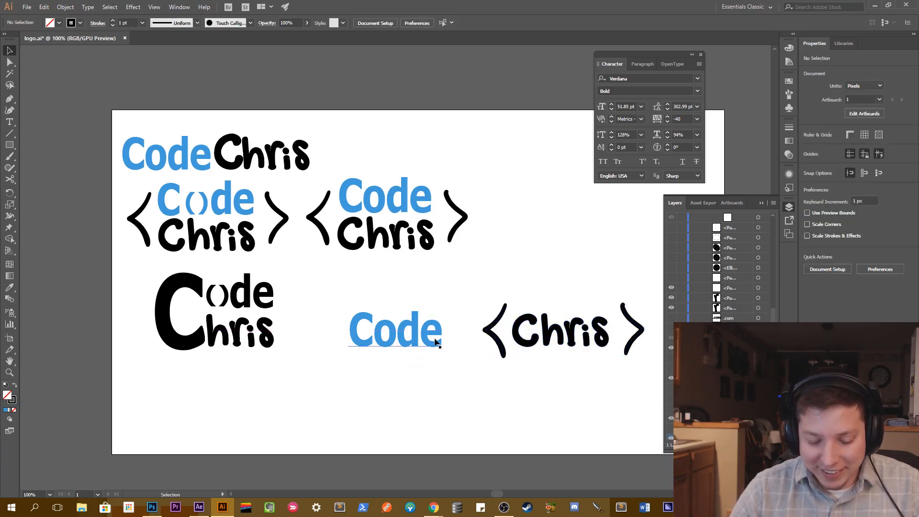
Add a black Verdana Bold > text object directly after the copied word Code.
{"action": "double_click", "coordinate": [438, 332]}
{"action": "left_click", "coordinate": [445, 331]}
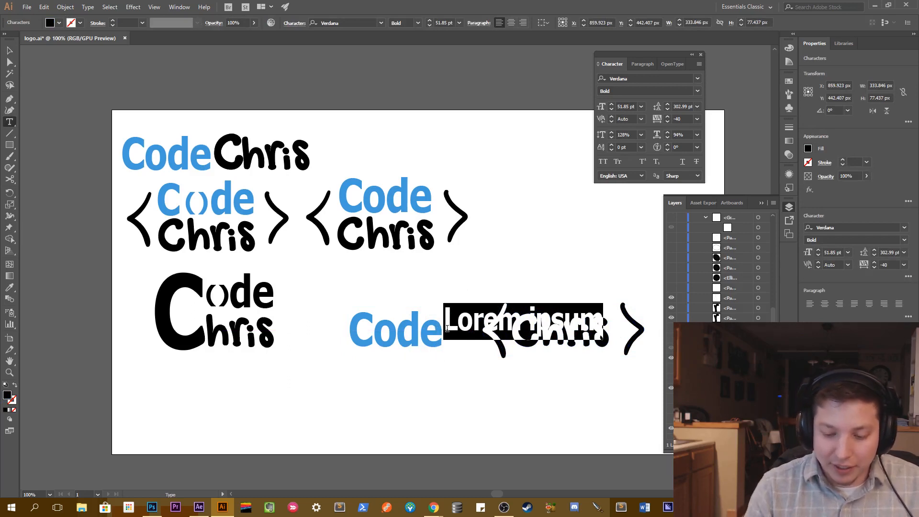
{"action": "type", "text": ">"}
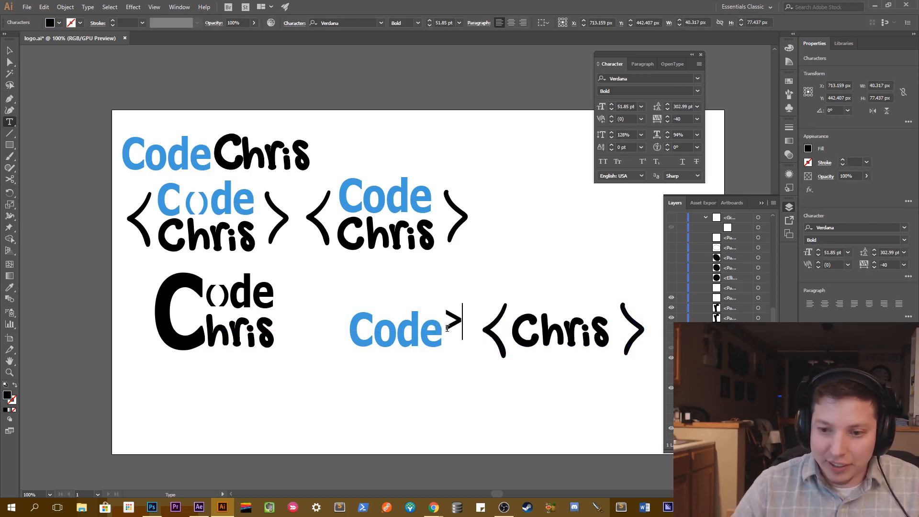
{"action": "left_click", "coordinate": [11, 51]}
Duplicate the > in front of Code, change the copy to < so the word is enclosed as a tag, and deselect it.
{"action": "left_click_drag", "start_coordinate": [464, 340], "coordinate": [325, 339]}
{"action": "key", "text": "t"}
{"action": "double_click", "coordinate": [320, 333]}
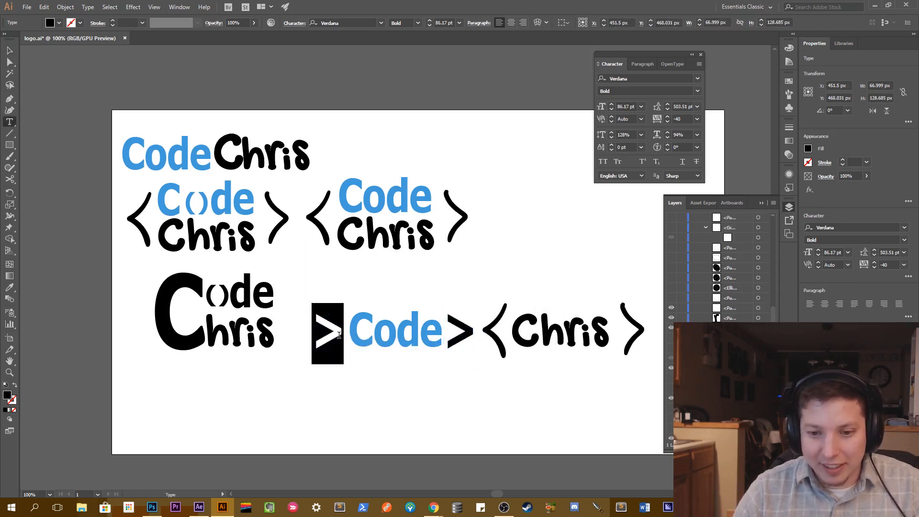
{"action": "type", "text": "<"}
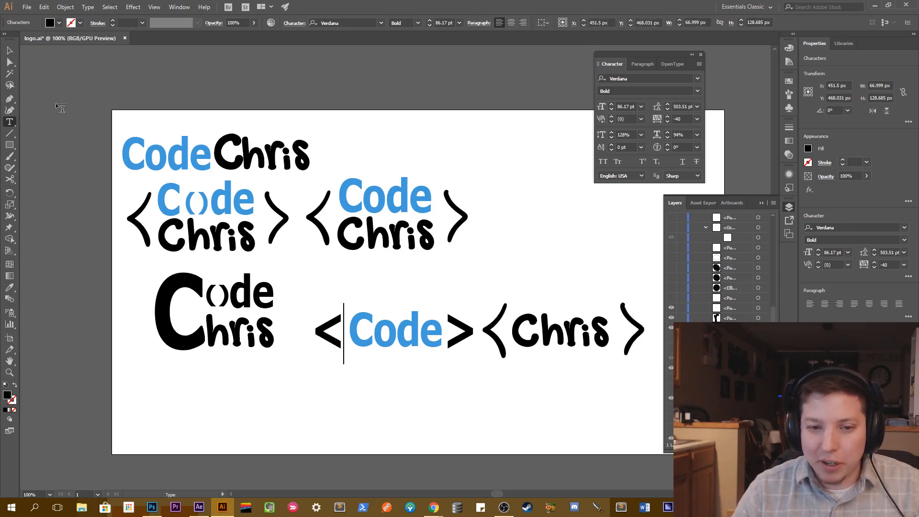
{"action": "left_click", "coordinate": [10, 50]}
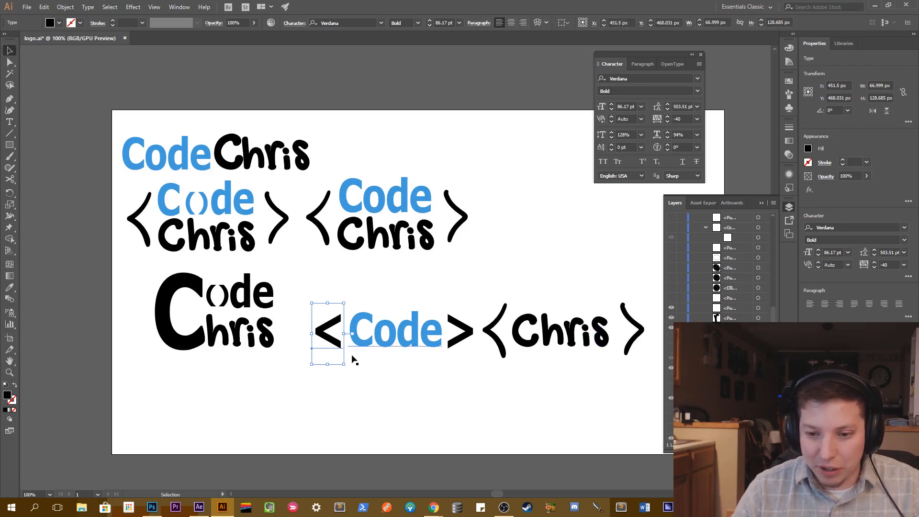
{"action": "left_click", "coordinate": [539, 284]}
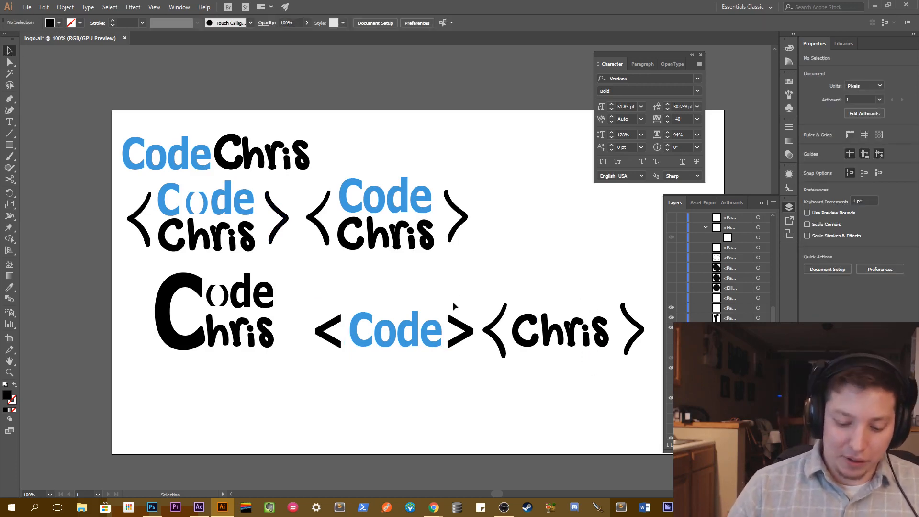
Try to paint a freehand slash between the opening bracket and Chris with the Paintbrush.
{"action": "key", "text": "b"}
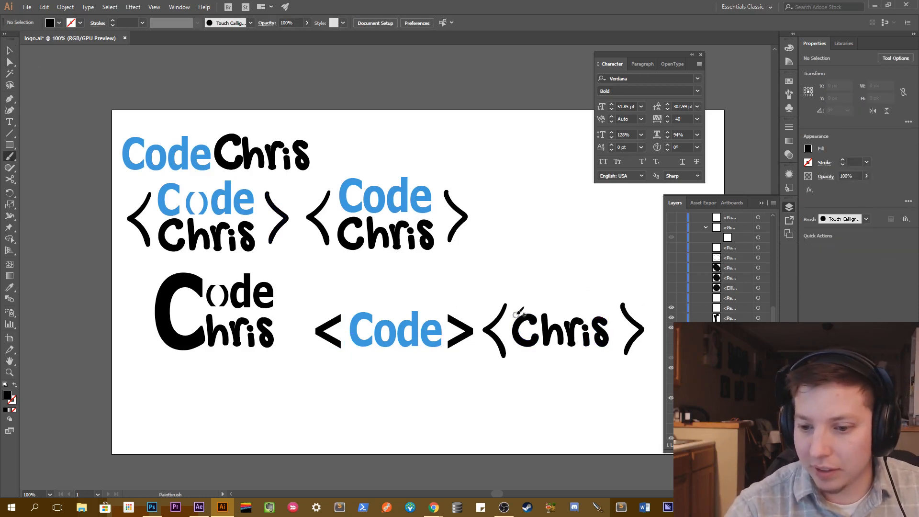
{"action": "left_click_drag", "start_coordinate": [510, 302], "coordinate": [501, 356]}
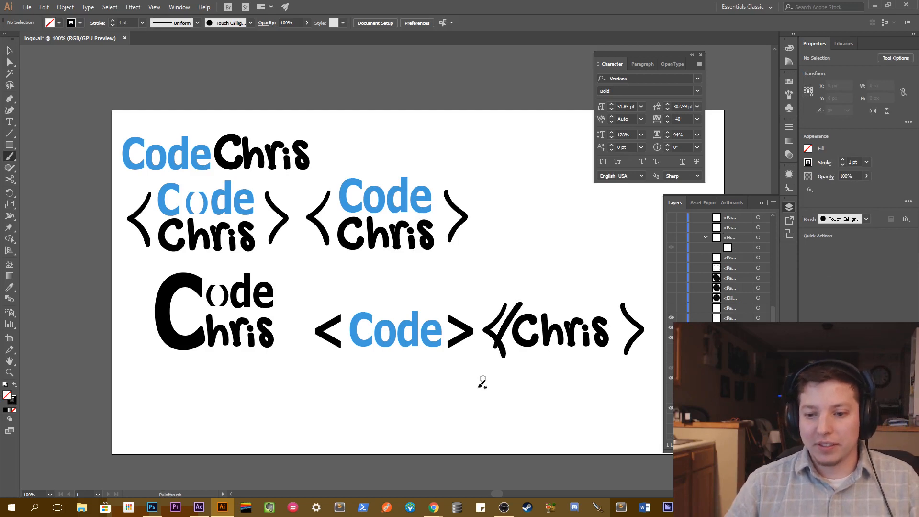
{"action": "key", "text": "shift+x"}
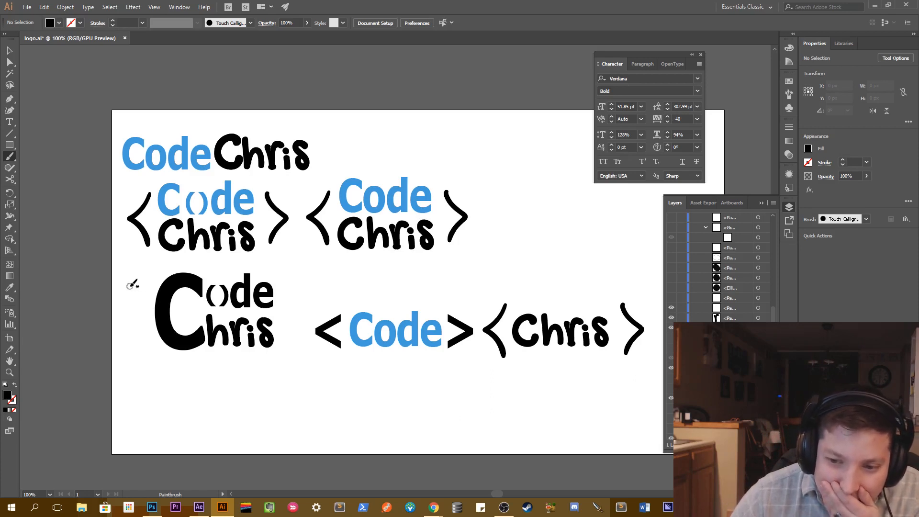
{"action": "key", "text": "v"}
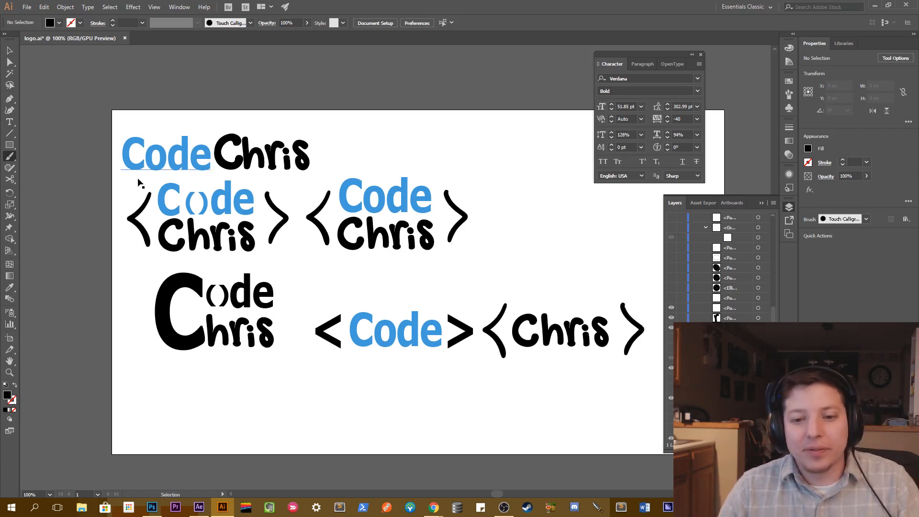
Undo the one-line tag arrangement, keeping only the duplicated stacked logo below the original, and remove the stray brush dot.
{"action": "key", "text": "ctrl+z"}
{"action": "key", "text": "ctrl+z"}
{"action": "key", "text": "ctrl+z"}
{"action": "key", "text": "ctrl+z"}
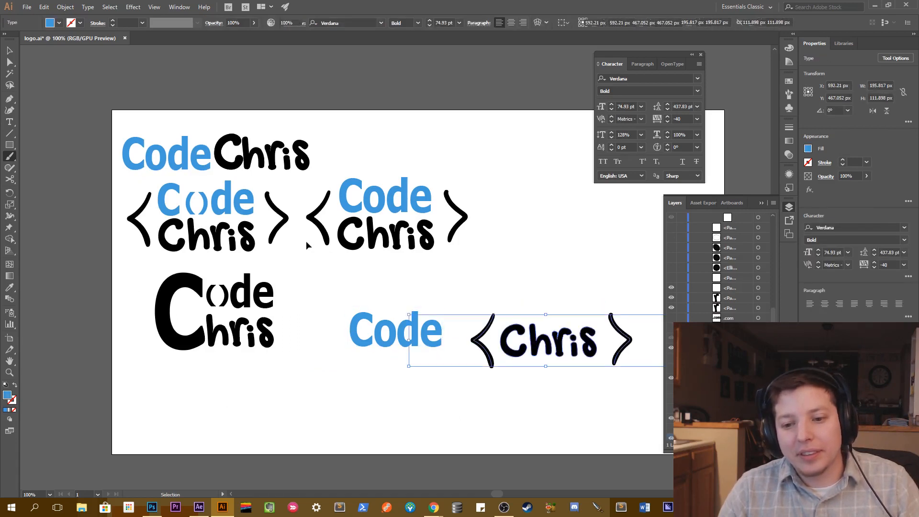
{"action": "key", "text": "ctrl+z"}
{"action": "key", "text": "ctrl+z"}
{"action": "key", "text": "ctrl+z"}
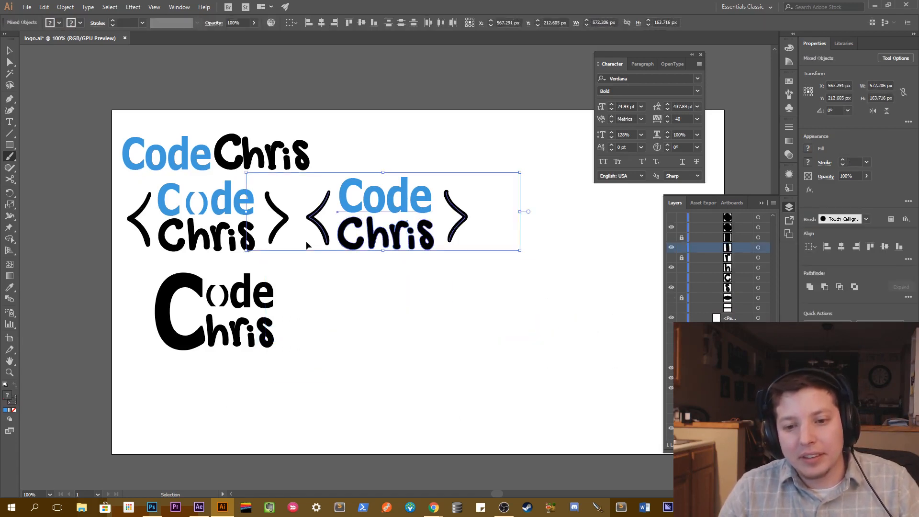
{"action": "key", "text": "ctrl+shift+z"}
{"action": "left_click", "coordinate": [599, 387]}
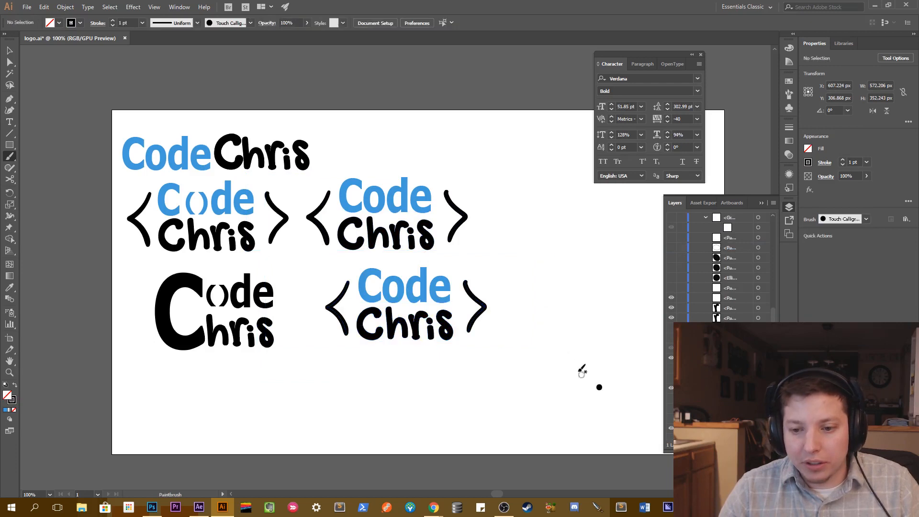
{"action": "key", "text": "ctrl+z"}
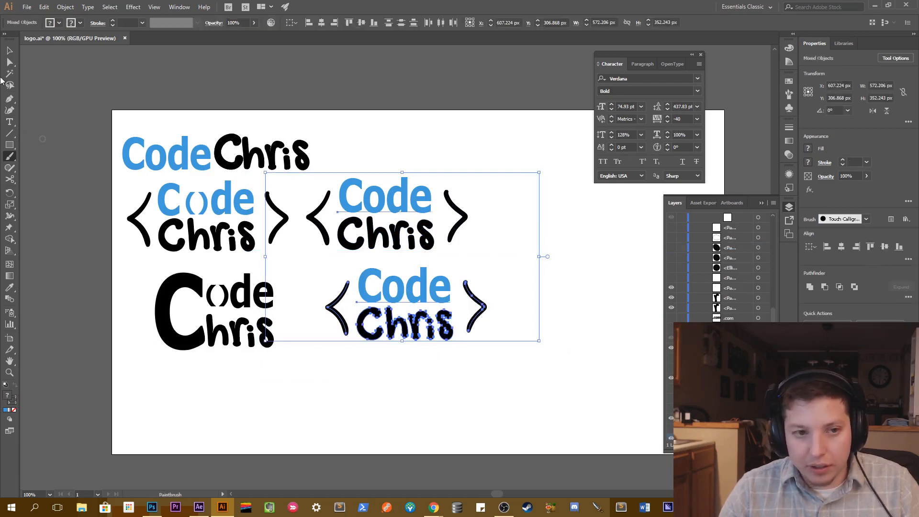
{"action": "left_click", "coordinate": [10, 49]}
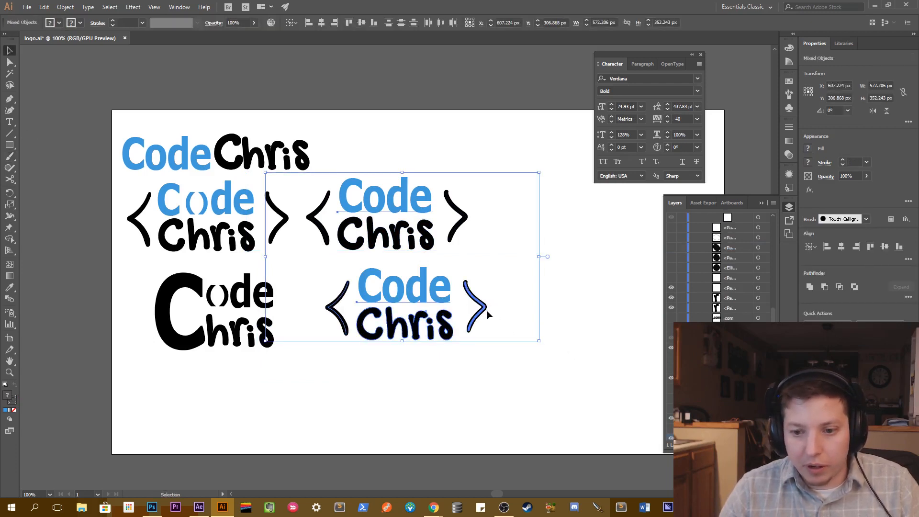
Delete the selected lower bracketed logo copy together with the selected Code text of the logo above it.
{"action": "key", "text": "z"}
{"action": "left_click", "coordinate": [484, 312]}
{"action": "left_click", "coordinate": [413, 272], "text": "alt"}
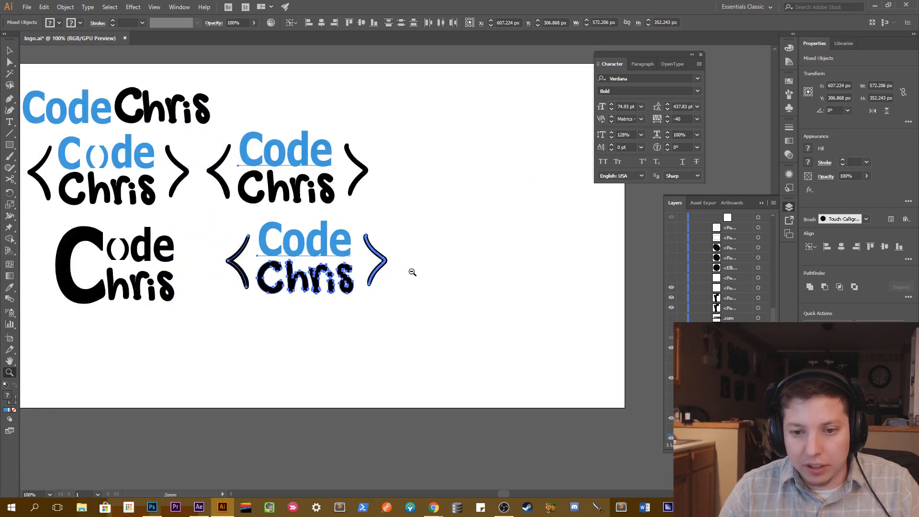
{"action": "left_click", "coordinate": [383, 265]}
{"action": "left_click", "coordinate": [383, 266]}
{"action": "left_click_drag", "start_coordinate": [451, 304], "coordinate": [550, 321]}
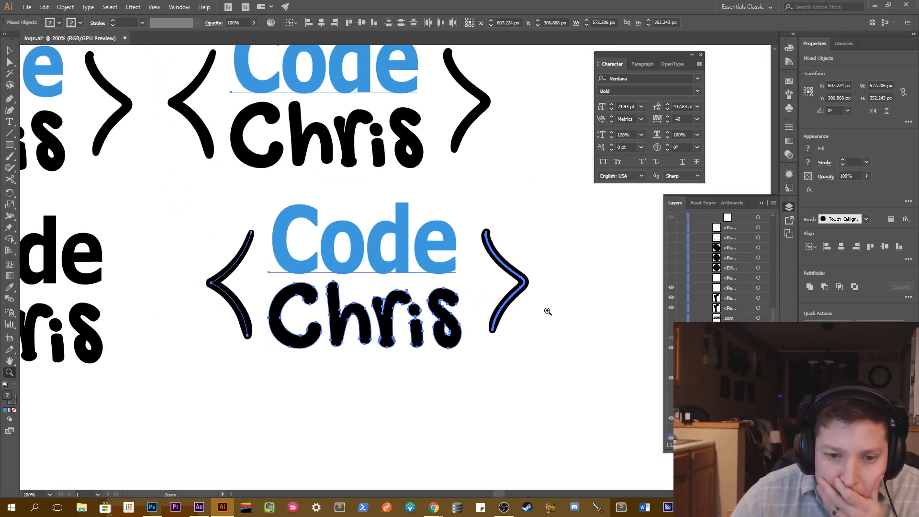
{"action": "key", "text": "Delete"}
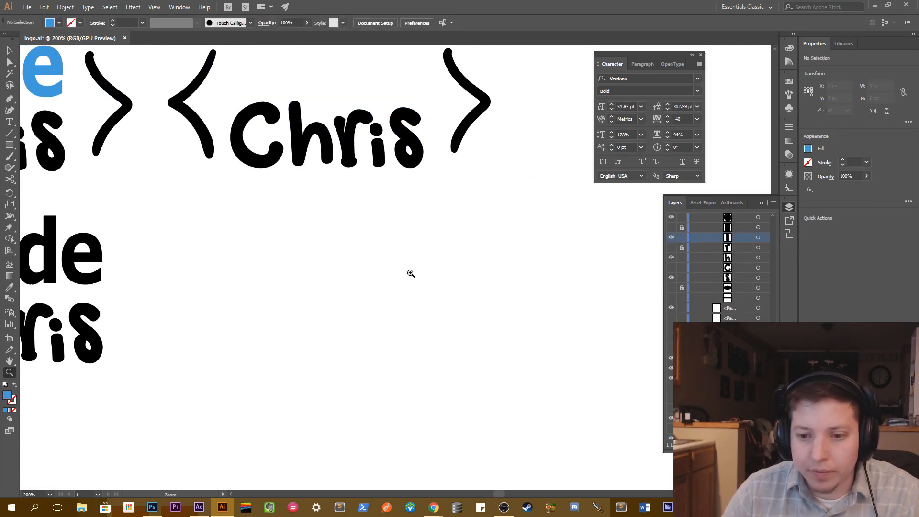
Undo the deletion of the lower bracketed logo copy and the Code text above it, and clear the selection.
{"action": "key", "text": "ctrl+z"}
{"action": "left_click", "coordinate": [527, 261]}
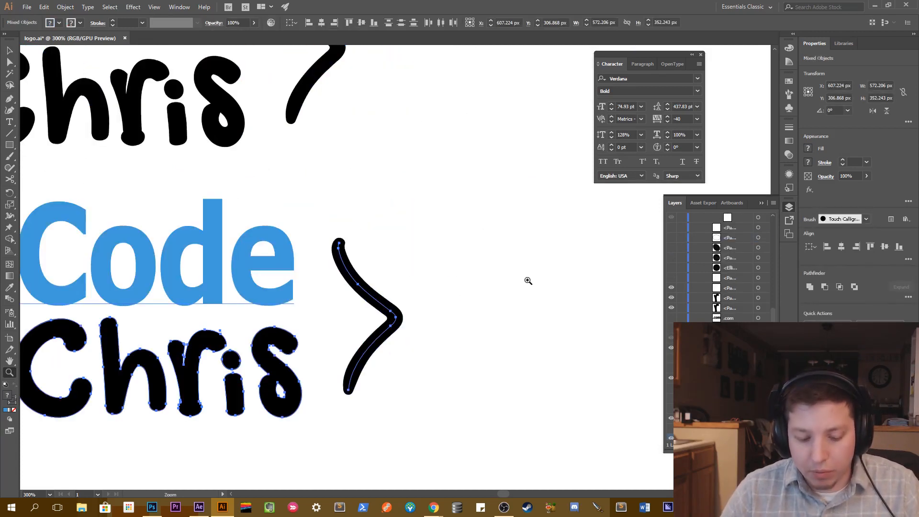
{"action": "left_click", "coordinate": [401, 314], "text": "alt"}
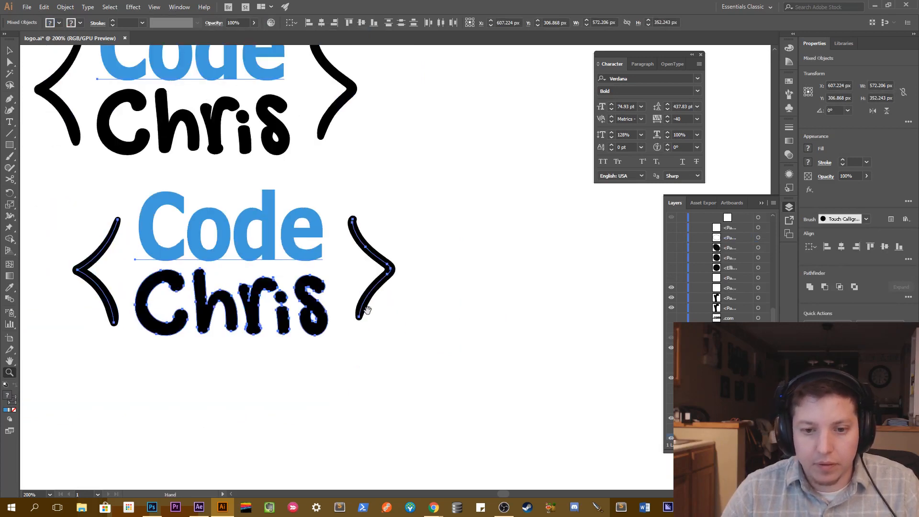
{"action": "left_click_drag", "start_coordinate": [402, 314], "coordinate": [555, 345]}
{"action": "key", "text": "v"}
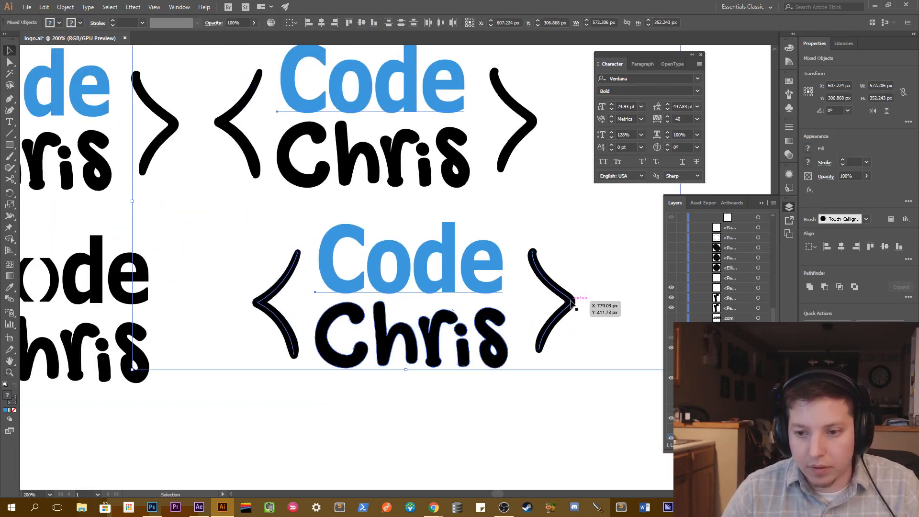
{"action": "key", "text": "Delete"}
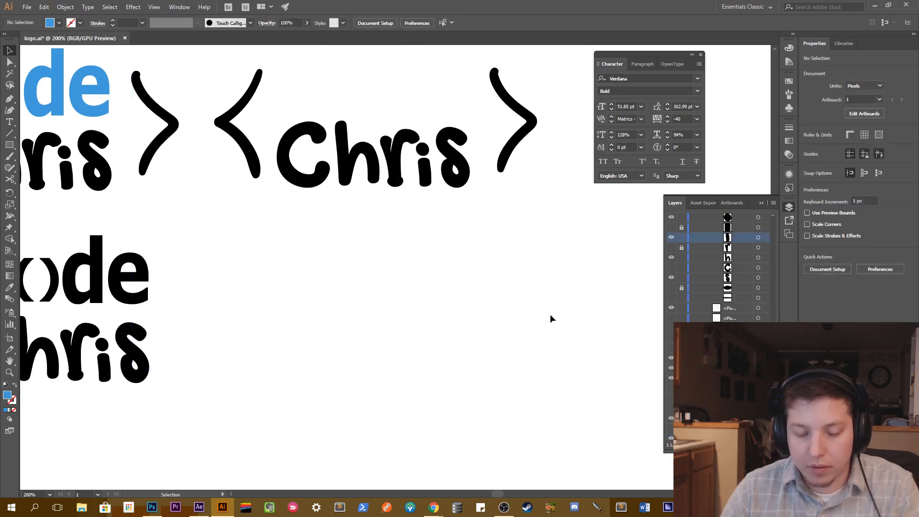
{"action": "key", "text": "ctrl+z"}
{"action": "left_click", "coordinate": [552, 318]}
{"action": "key", "text": "v"}
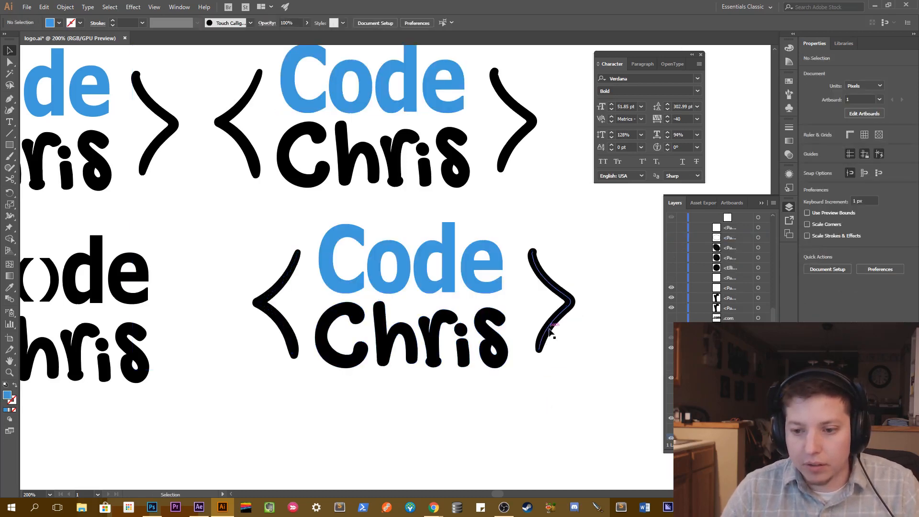
Delete both angle brackets from the lower Code Chris logo copy.
{"action": "left_click", "coordinate": [549, 331]}
{"action": "key", "text": "Delete"}
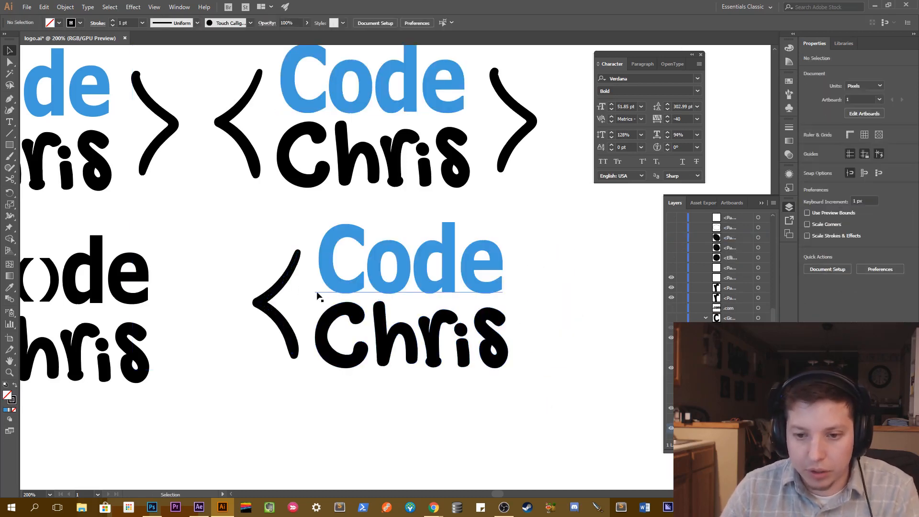
{"action": "left_click", "coordinate": [292, 284]}
{"action": "key", "text": "Delete"}
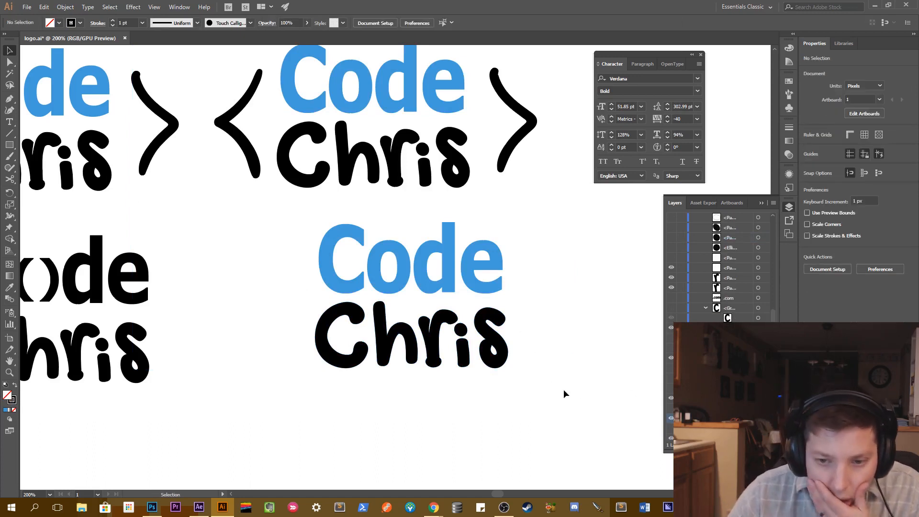
Paint freehand curly braces on both sides of the lower Code Chris logo with the Paintbrush.
{"action": "left_click_drag", "start_coordinate": [560, 390], "coordinate": [544, 418]}
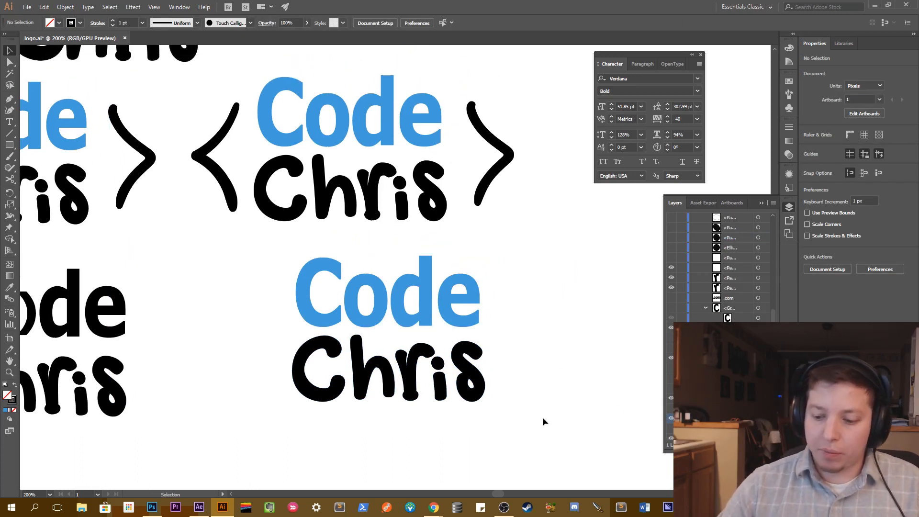
{"action": "key", "text": "b"}
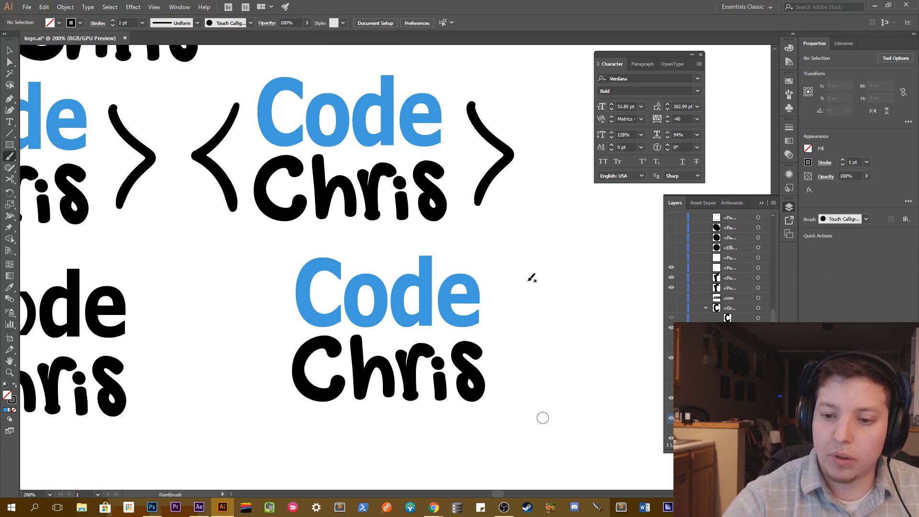
{"action": "mouse_move", "coordinate": [510, 254]}
{"action": "left_mouse_down"}
{"action": "mouse_move", "coordinate": [548, 272]}
{"action": "mouse_move", "coordinate": [539, 327]}
{"action": "mouse_move", "coordinate": [568, 370]}
{"action": "mouse_move", "coordinate": [526, 428]}
{"action": "left_mouse_up"}
{"action": "mouse_move", "coordinate": [271, 250]}
{"action": "left_mouse_down"}
{"action": "mouse_move", "coordinate": [228, 341]}
{"action": "mouse_move", "coordinate": [246, 354]}
{"action": "mouse_move", "coordinate": [273, 422]}
{"action": "left_mouse_up"}
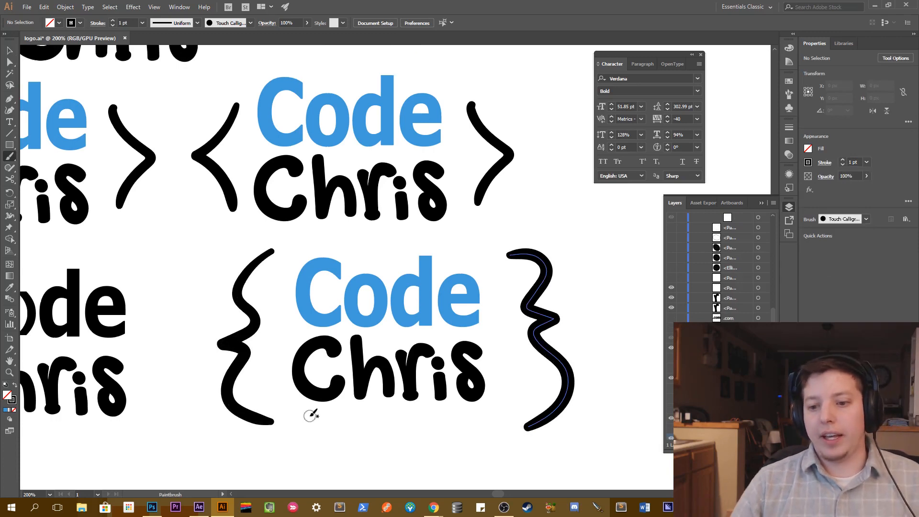
Move the curly-braced logo away from the other variations into the empty lower part of the artboard and deselect it.
{"action": "key", "text": "z"}
{"action": "left_click", "coordinate": [394, 379], "text": "alt"}
{"action": "left_click", "coordinate": [394, 381], "text": "alt"}
{"action": "left_click_drag", "start_coordinate": [393, 306], "coordinate": [376, 412]}
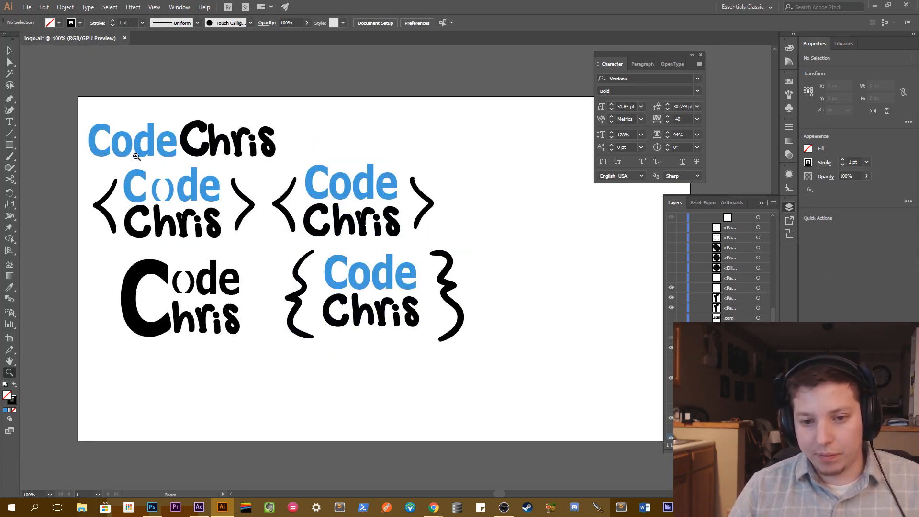
{"action": "key", "text": "v"}
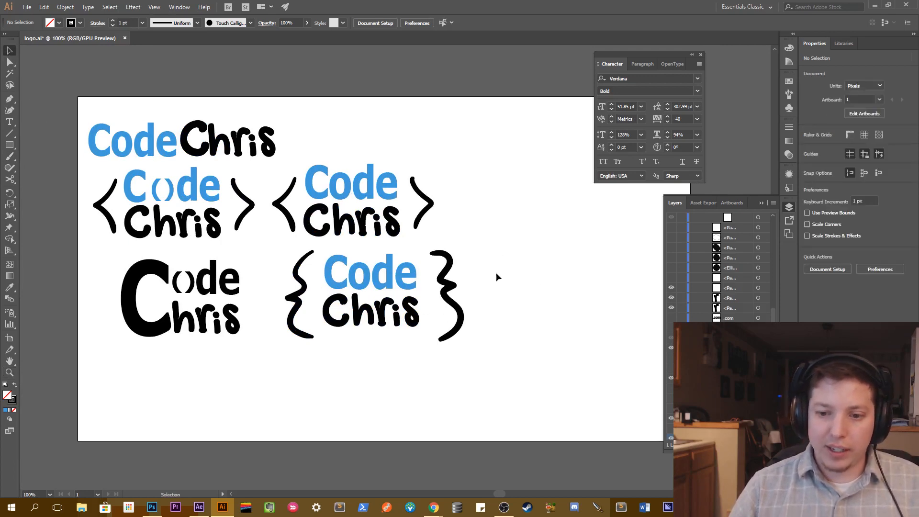
{"action": "left_click_drag", "start_coordinate": [359, 309], "coordinate": [452, 363]}
{"action": "left_click", "coordinate": [553, 269]}
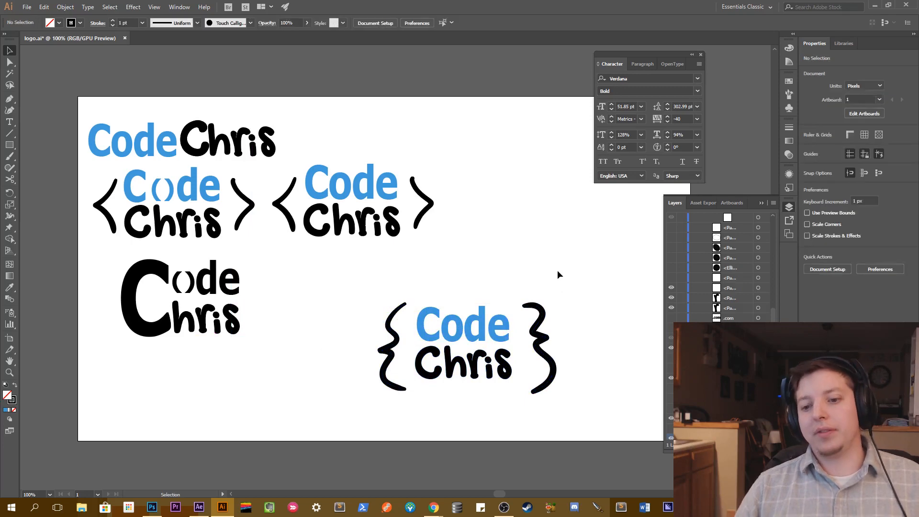
Replace the freehand closing brace of the lower logo with a typed closing curly brace in Verdana Bold.
{"action": "left_click", "coordinate": [551, 341]}
{"action": "key", "text": "Delete"}
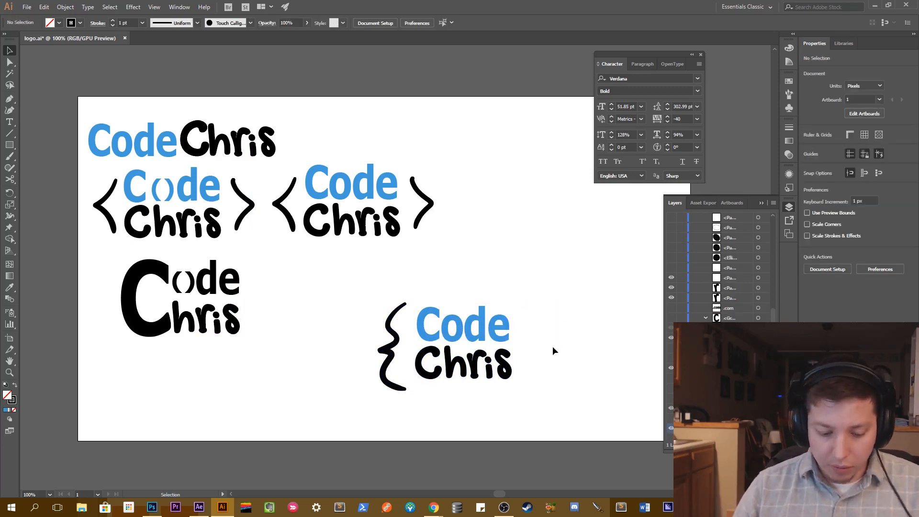
{"action": "key", "text": "t"}
{"action": "left_click", "coordinate": [543, 349]}
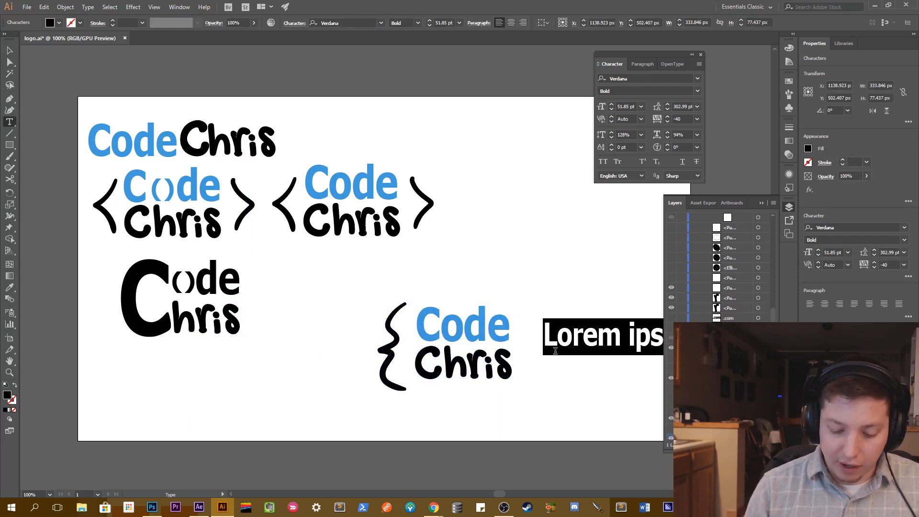
{"action": "type", "text": "}"}
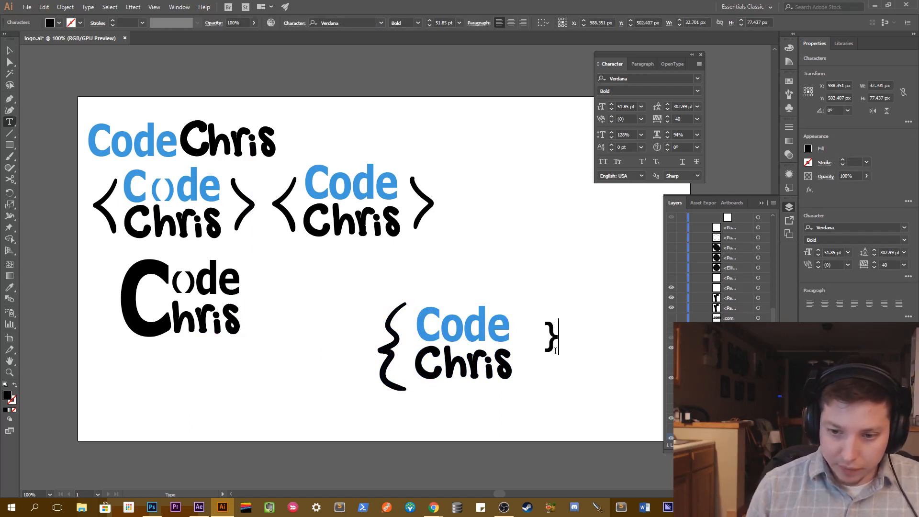
{"action": "key", "text": "Escape"}
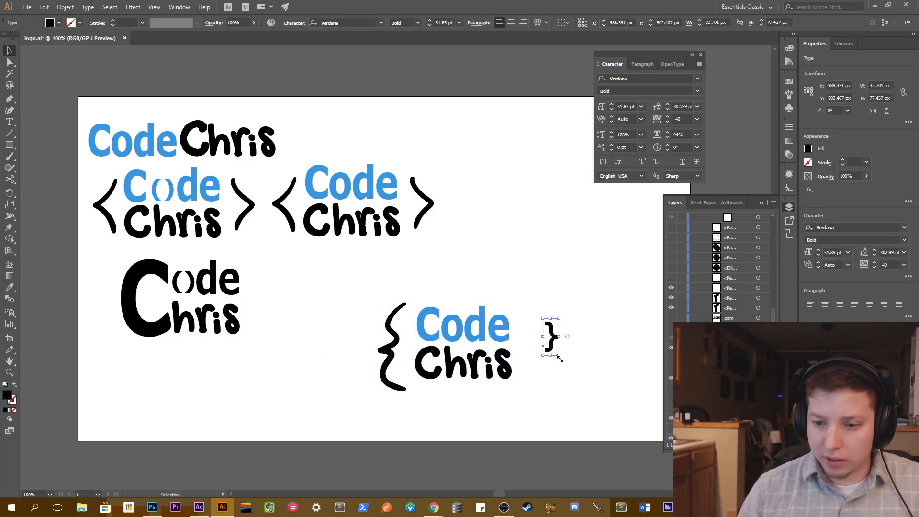
Enlarge the typed closing brace to the height of the stacked Code Chris words and place it directly behind them.
{"action": "left_click_drag", "start_coordinate": [560, 359], "coordinate": [591, 396]}
{"action": "left_click_drag", "start_coordinate": [543, 318], "coordinate": [537, 304]}
{"action": "left_click_drag", "start_coordinate": [566, 349], "coordinate": [539, 340]}
{"action": "left_click", "coordinate": [485, 424]}
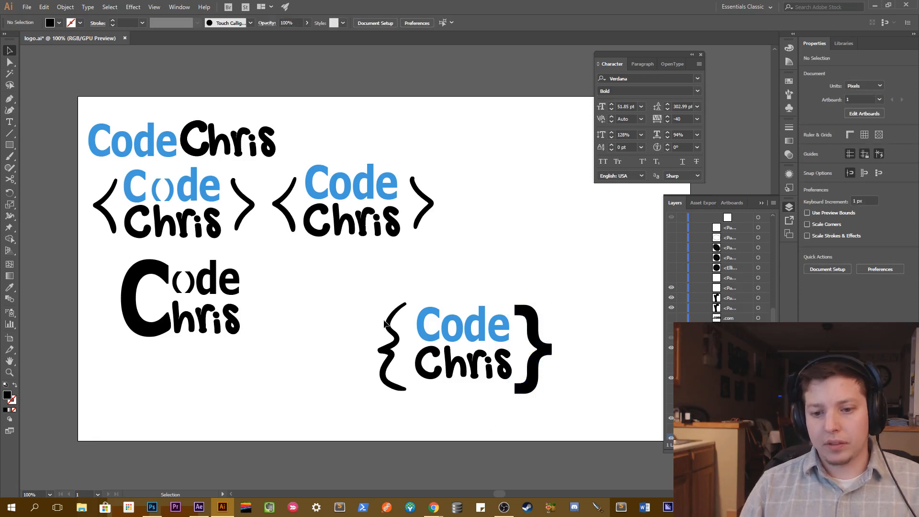
Delete the freehand opening brace in front of the lower logo and switch to the Paintbrush.
{"action": "left_click", "coordinate": [539, 344]}
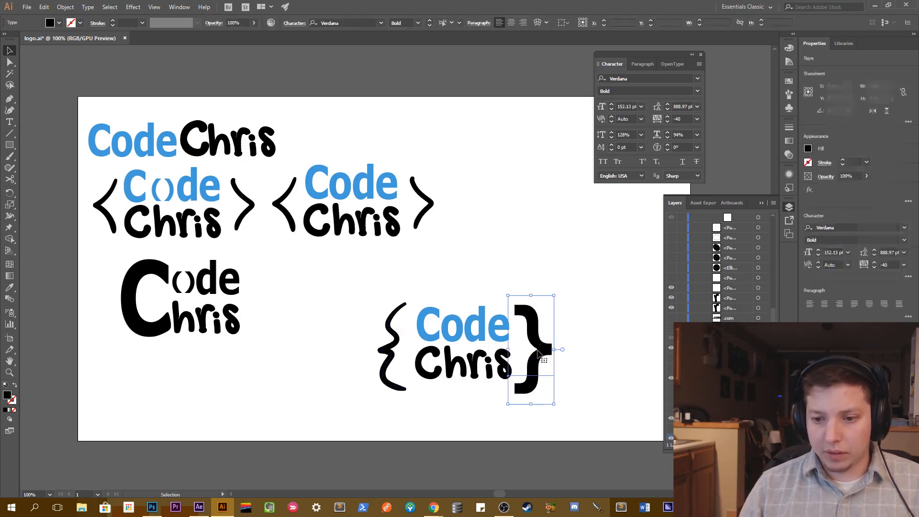
{"action": "left_click", "coordinate": [412, 332]}
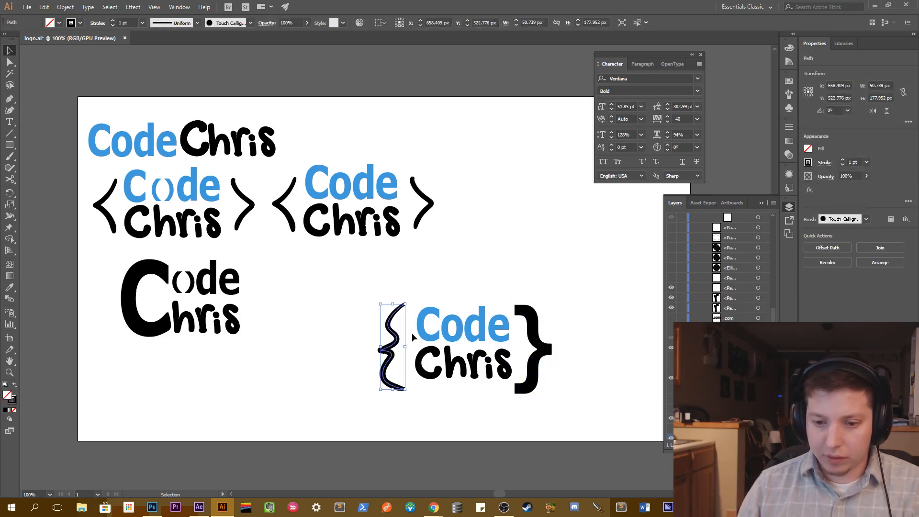
{"action": "key", "text": "Delete"}
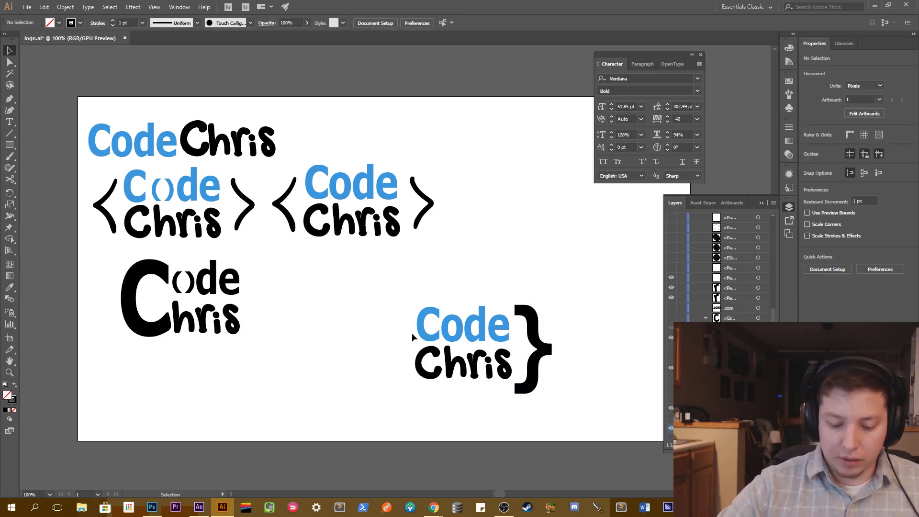
{"action": "key", "text": "b"}
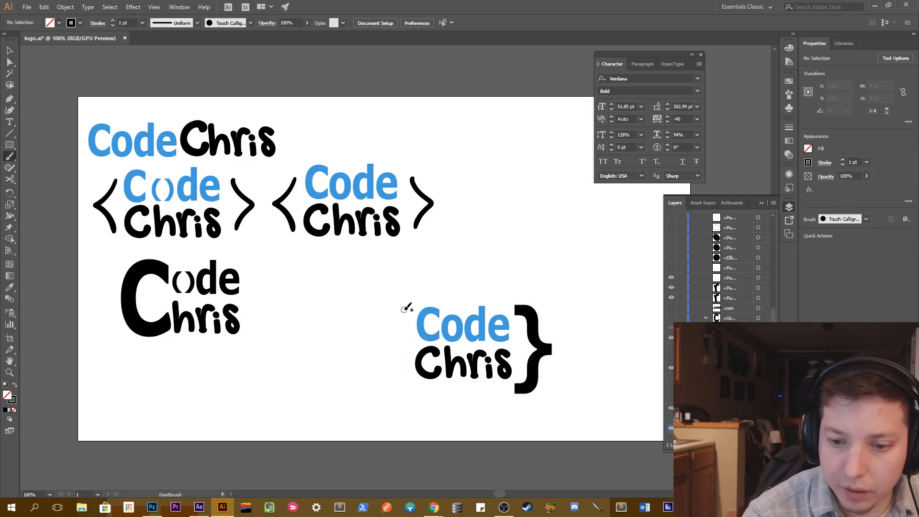
{"action": "mouse_move", "coordinate": [407, 305]}
{"action": "left_mouse_down"}
{"action": "mouse_move", "coordinate": [385, 333]}
{"action": "mouse_move", "coordinate": [395, 352]}
{"action": "mouse_move", "coordinate": [375, 359]}
{"action": "mouse_move", "coordinate": [386, 364]}
{"action": "mouse_move", "coordinate": [397, 394]}
{"action": "left_mouse_up"}
{"action": "key", "text": "ctrl+z"}
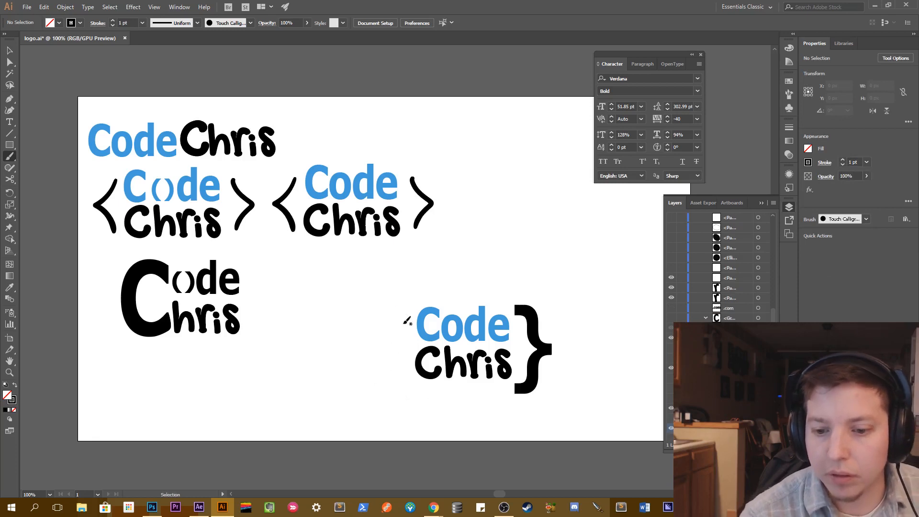
{"action": "mouse_move", "coordinate": [404, 305]}
{"action": "left_mouse_down"}
{"action": "mouse_move", "coordinate": [393, 341]}
{"action": "mouse_move", "coordinate": [376, 353]}
{"action": "mouse_move", "coordinate": [402, 395]}
{"action": "left_mouse_up"}
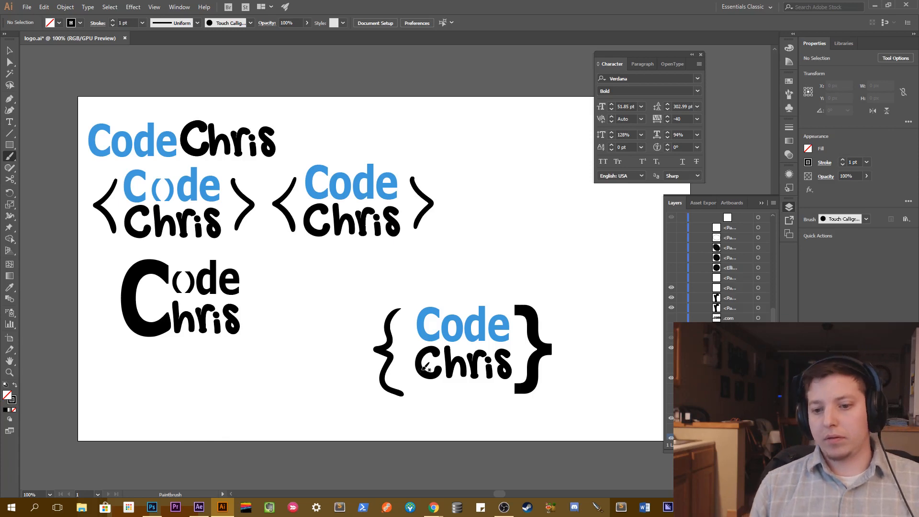
{"action": "key", "text": "ctrl+z"}
Paint a new opening curly brace in front of the lower logo as an upper and a lower brush stroke.
{"action": "mouse_move", "coordinate": [380, 345]}
{"action": "left_mouse_down"}
{"action": "mouse_move", "coordinate": [387, 321]}
{"action": "mouse_move", "coordinate": [418, 303]}
{"action": "left_mouse_up"}
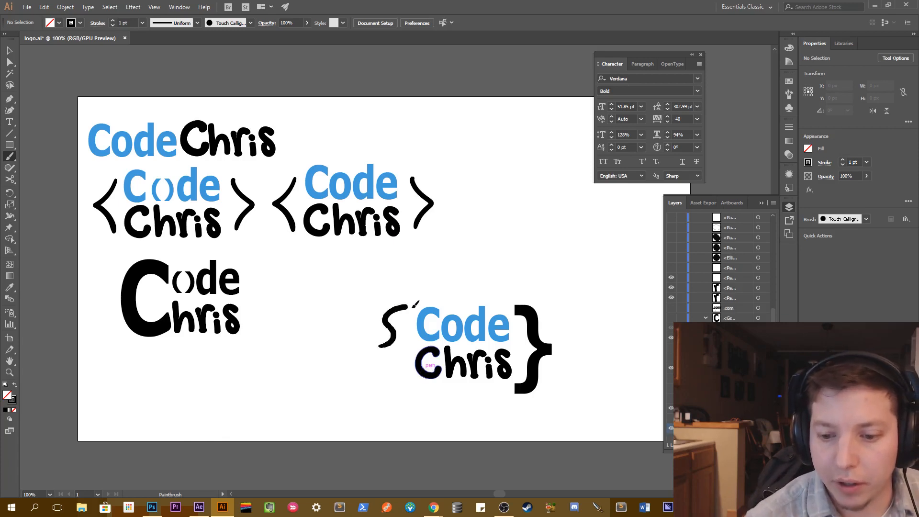
{"action": "mouse_move", "coordinate": [381, 347]}
{"action": "left_mouse_down"}
{"action": "mouse_move", "coordinate": [381, 376]}
{"action": "mouse_move", "coordinate": [402, 391]}
{"action": "left_mouse_up"}
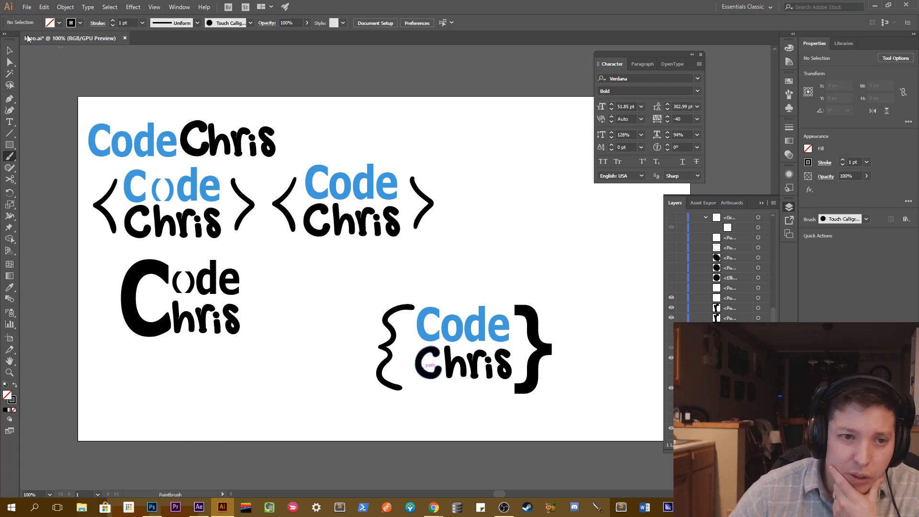
{"action": "left_click", "coordinate": [10, 51]}
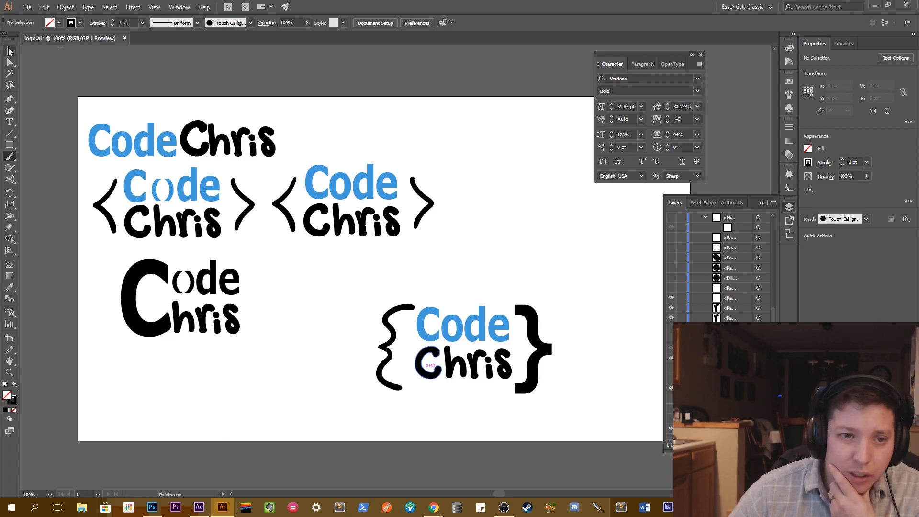
Set the stroke color of the painted opening brace to 419BD9 and deselect it.
{"action": "left_click", "coordinate": [388, 325]}
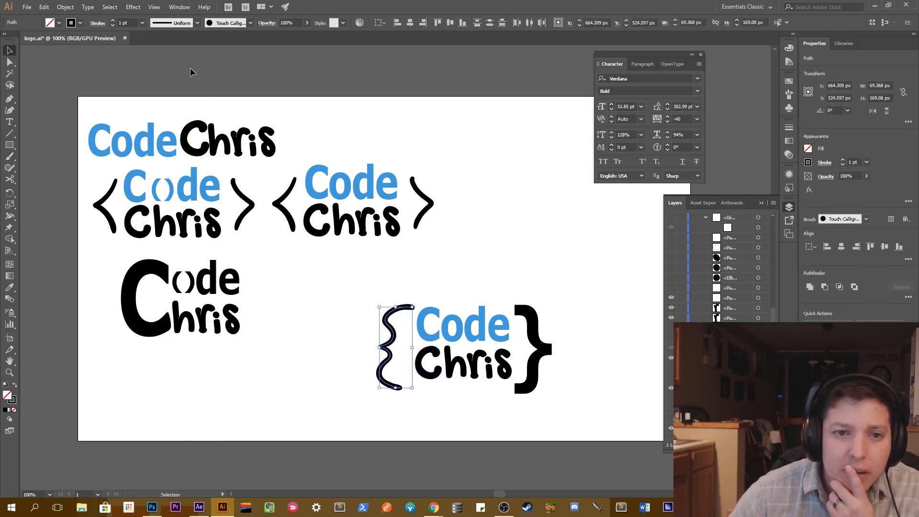
{"action": "left_click", "coordinate": [73, 23]}
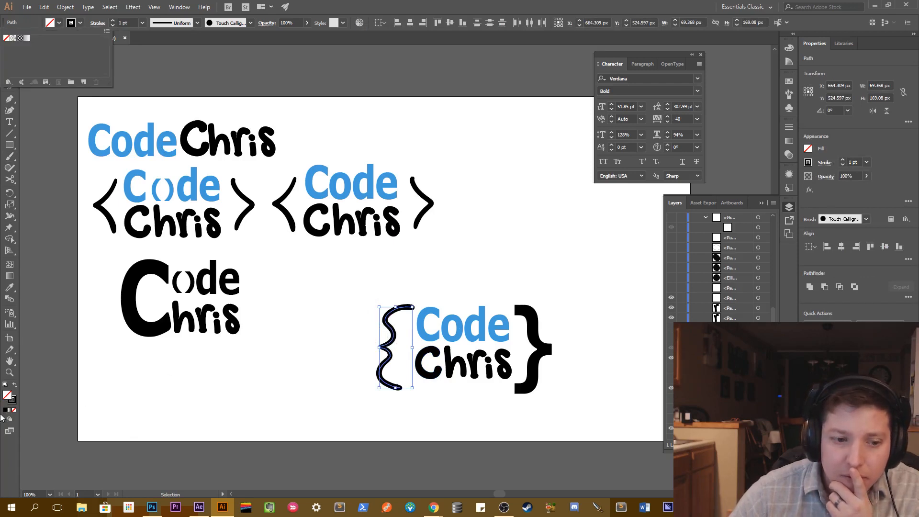
{"action": "left_click", "coordinate": [15, 385]}
{"action": "left_click", "coordinate": [13, 403]}
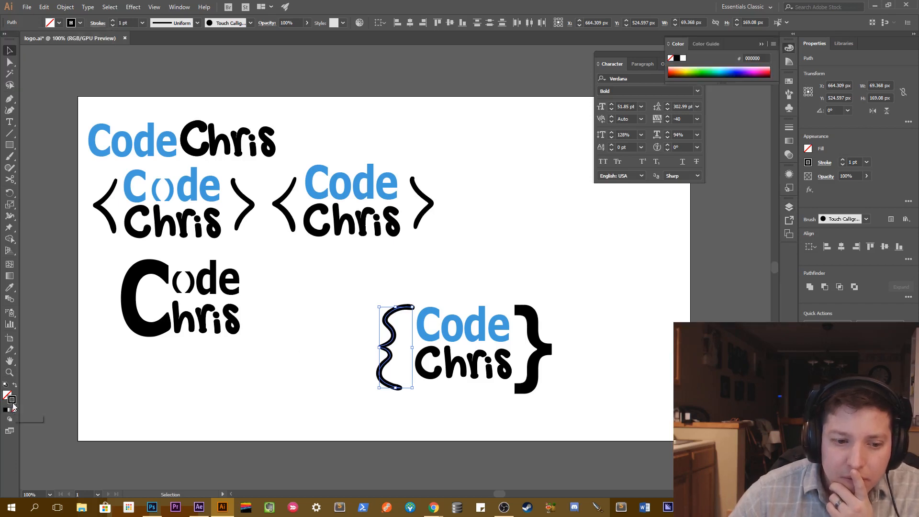
{"action": "double_click", "coordinate": [13, 402]}
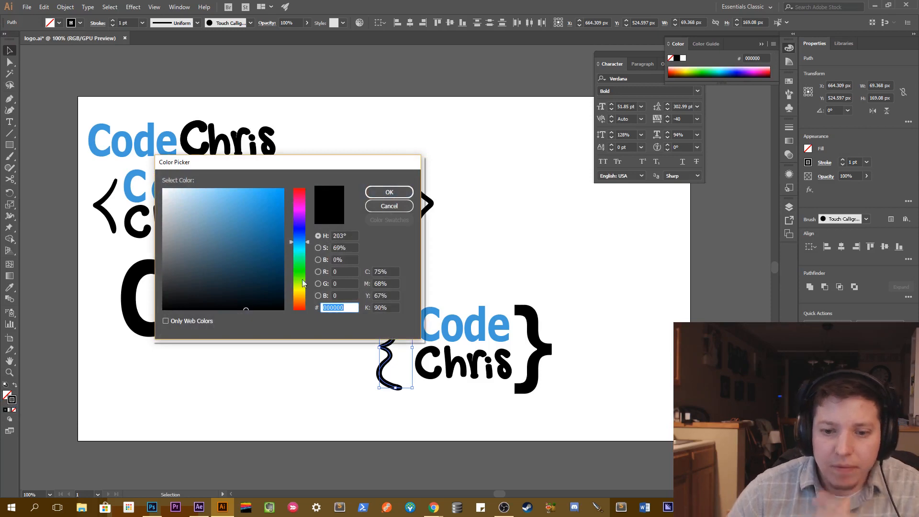
{"action": "type", "text": "419BD9"}
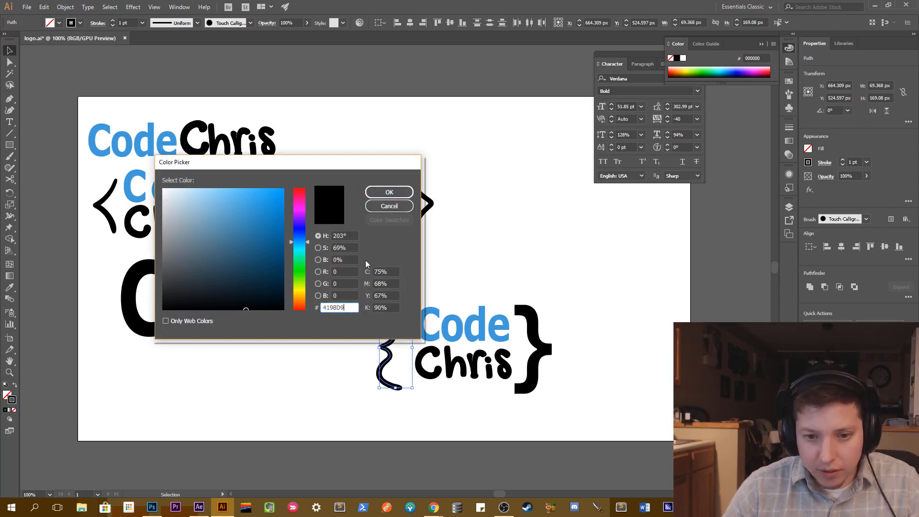
{"action": "left_click", "coordinate": [392, 198]}
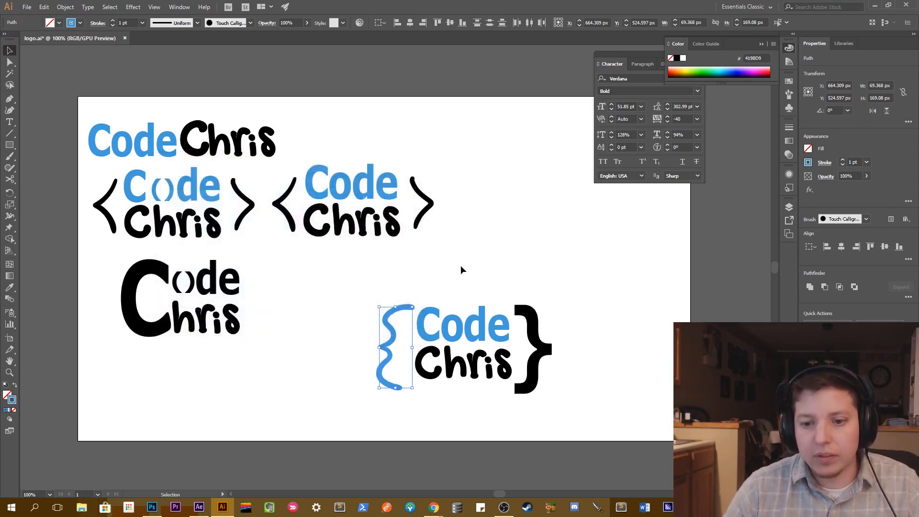
{"action": "left_click", "coordinate": [372, 287]}
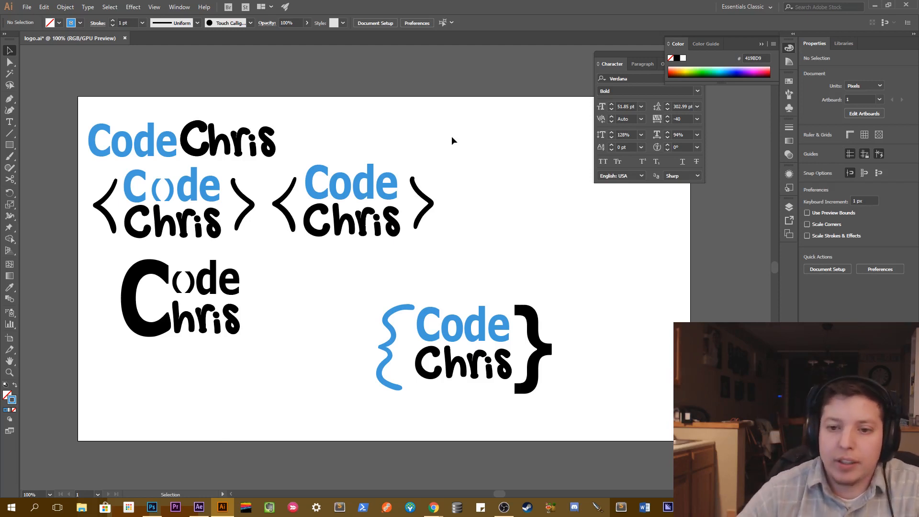
Duplicate the single-line CodeChris logo to the empty area beside the original.
{"action": "left_click_drag", "start_coordinate": [451, 145], "coordinate": [292, 246]}
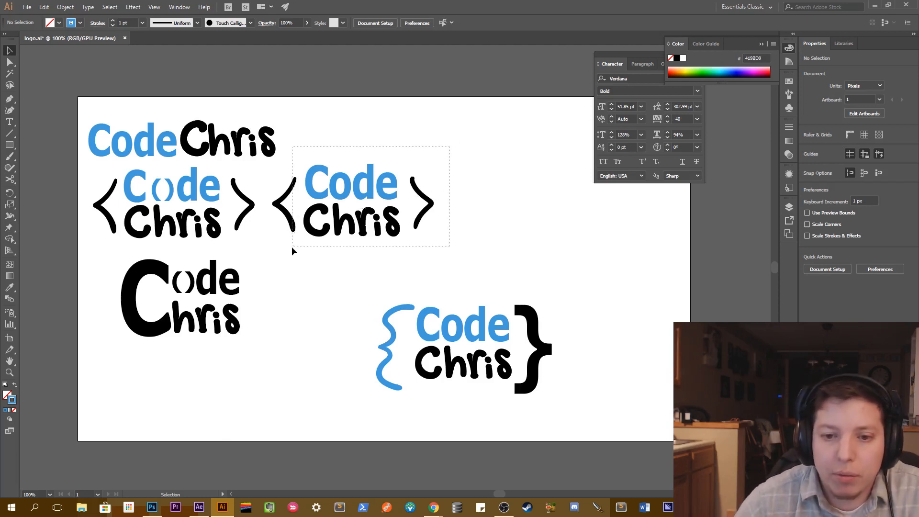
{"action": "left_click", "coordinate": [524, 223]}
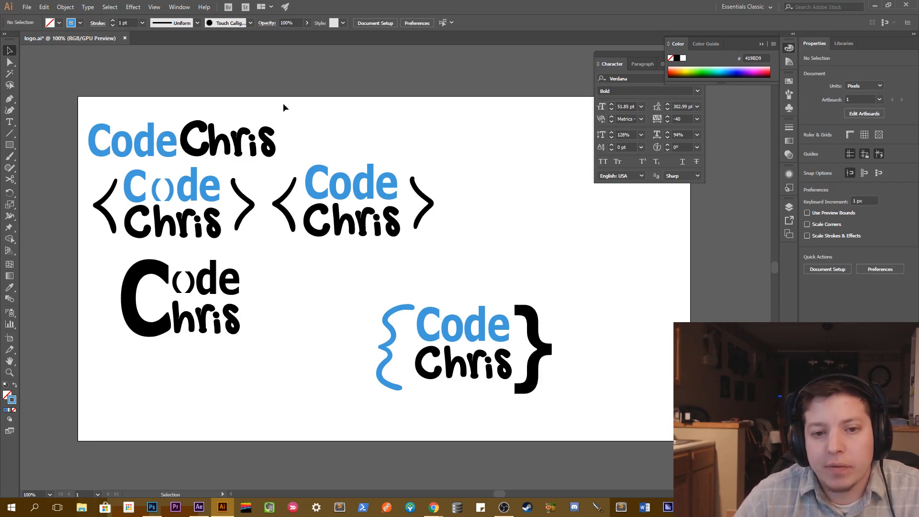
{"action": "left_click_drag", "start_coordinate": [283, 108], "coordinate": [92, 144]}
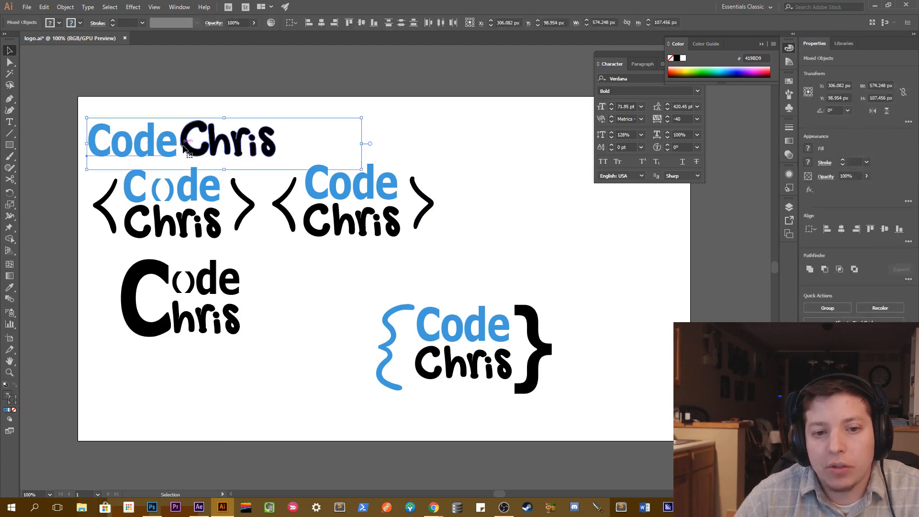
{"action": "left_click_drag", "start_coordinate": [185, 149], "coordinate": [463, 149]}
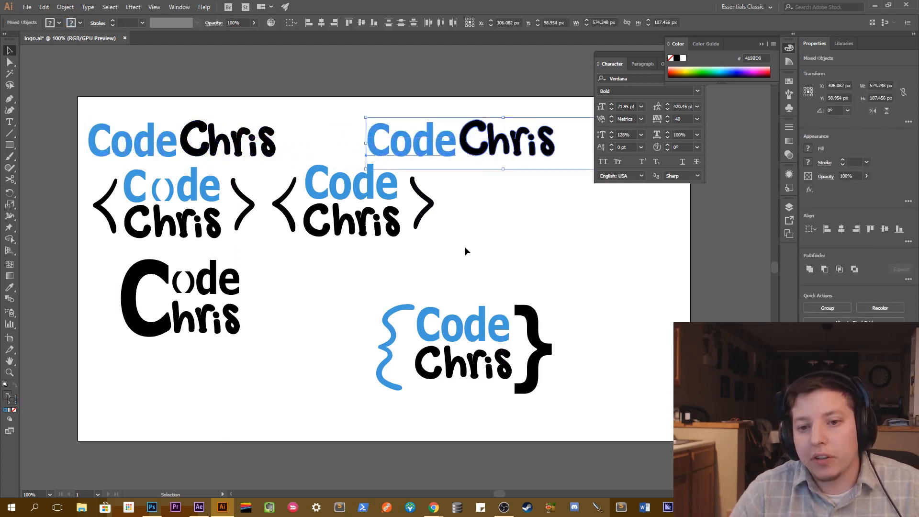
{"action": "left_click", "coordinate": [466, 251]}
Copy both angle brackets from the second stacked logo and position them around the duplicated single-line CodeChris logo.
{"action": "left_click", "coordinate": [422, 205]}
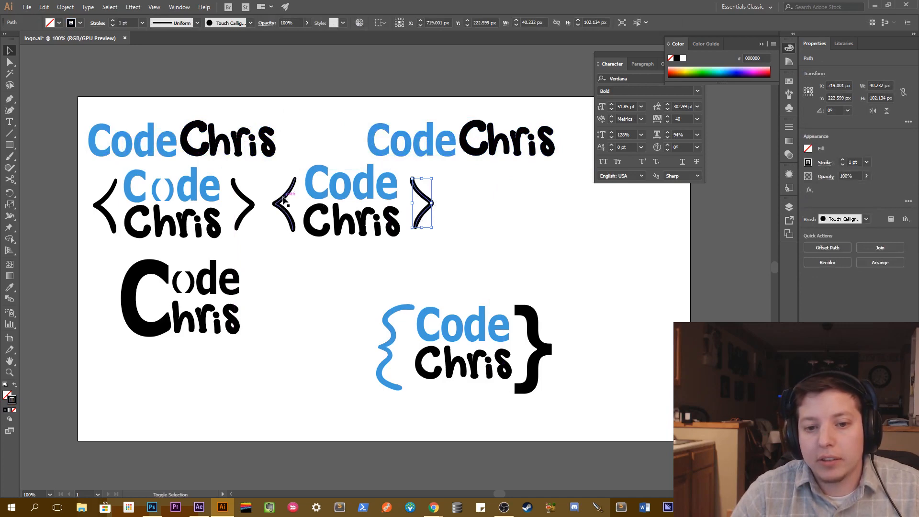
{"action": "left_click_drag", "start_coordinate": [282, 201], "coordinate": [340, 139]}
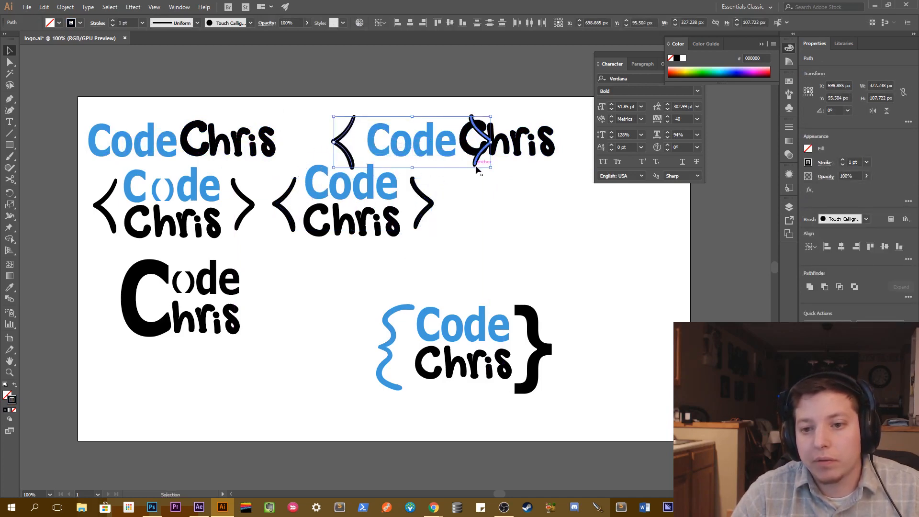
{"action": "left_click", "coordinate": [482, 177]}
{"action": "left_click_drag", "start_coordinate": [482, 164], "coordinate": [562, 165]}
{"action": "left_click", "coordinate": [534, 216]}
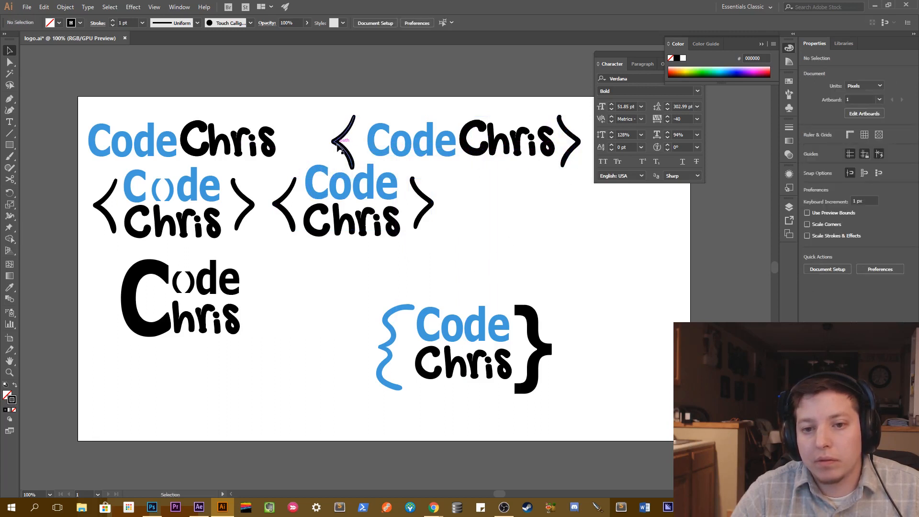
{"action": "left_click_drag", "start_coordinate": [342, 143], "coordinate": [357, 140]}
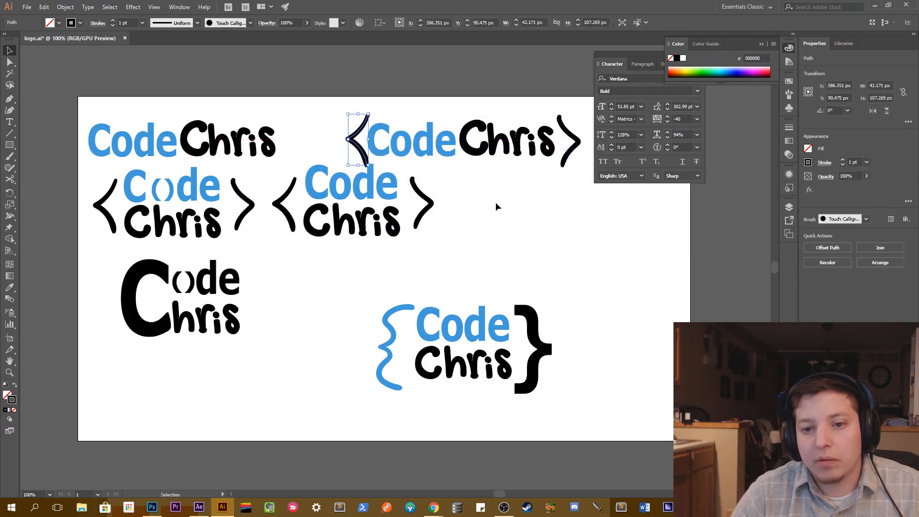
{"action": "left_click", "coordinate": [486, 220]}
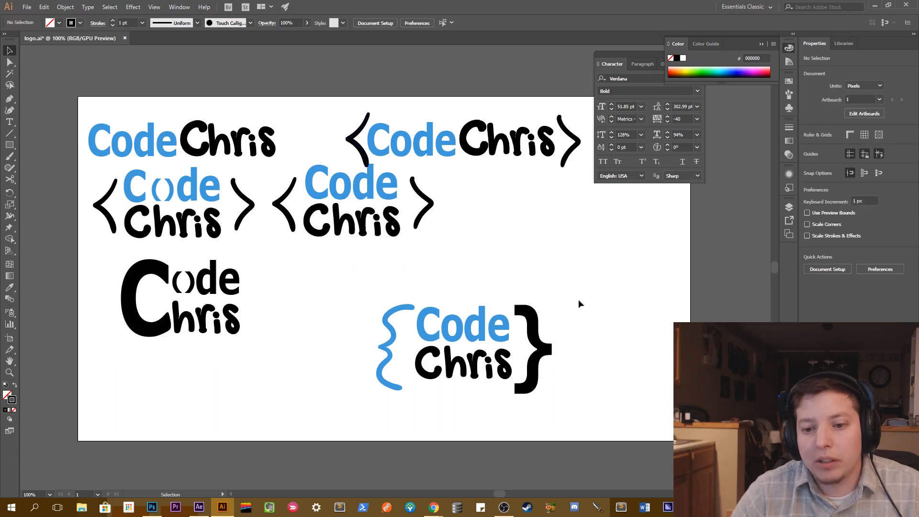
Delete the curly-braced Code Chris logo in the lower part of the artboard.
{"action": "left_click_drag", "start_coordinate": [581, 304], "coordinate": [355, 408]}
{"action": "key", "text": "Delete"}
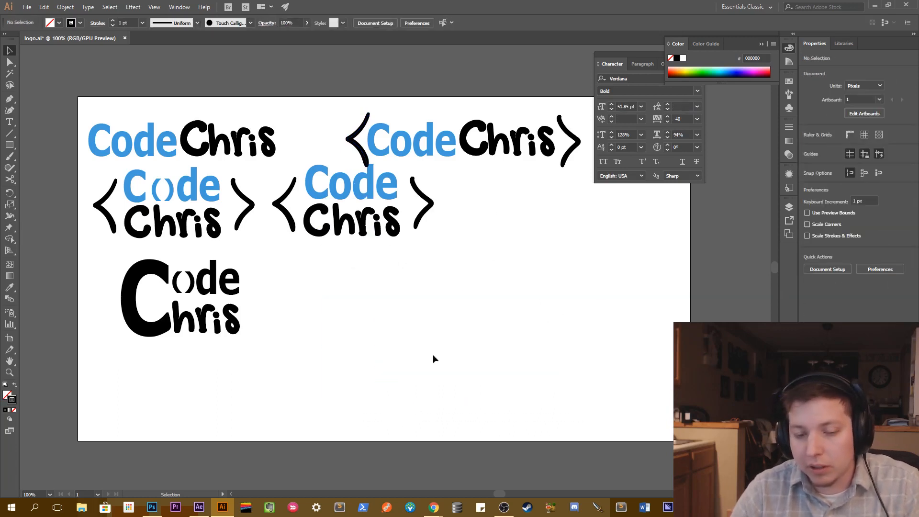
Try deleting the angle-bracketed single-line CodeChris logo, and undo the deletion.
{"action": "left_click_drag", "start_coordinate": [325, 111], "coordinate": [557, 158]}
{"action": "key", "text": "Delete"}
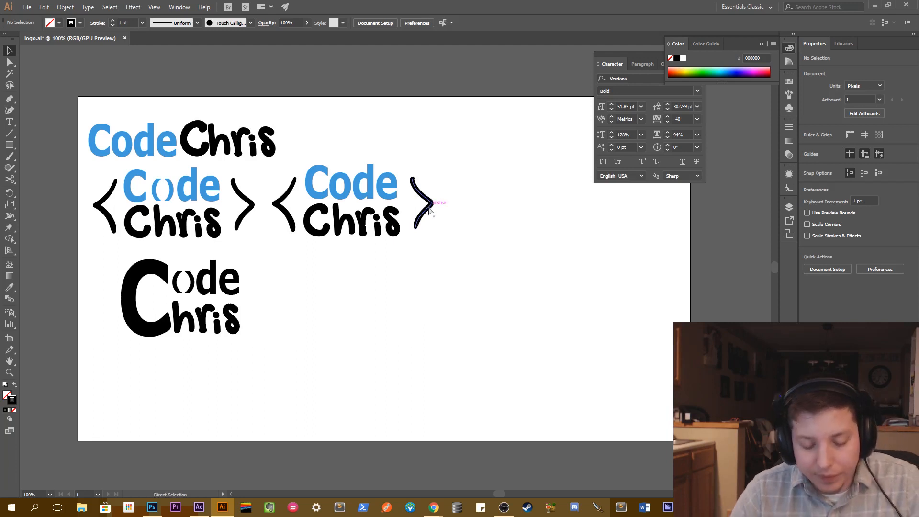
{"action": "key", "text": "ctrl+z"}
{"action": "left_click", "coordinate": [502, 280]}
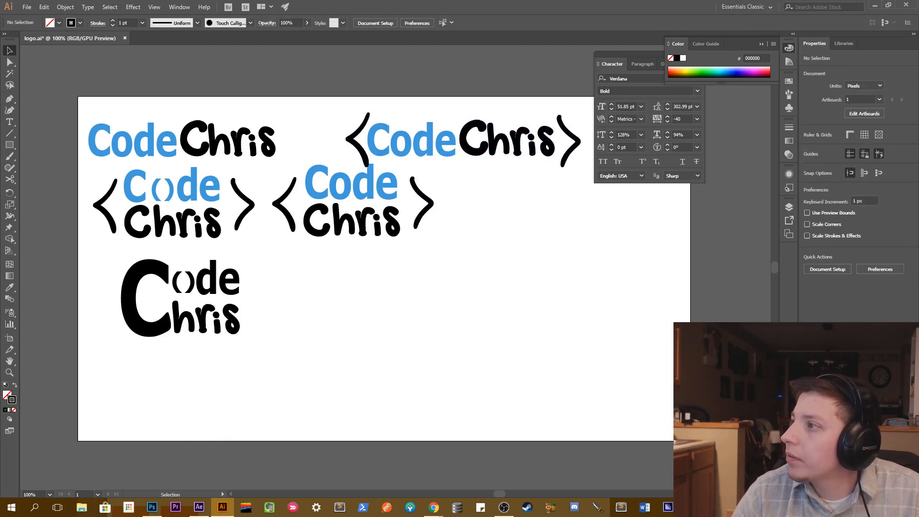
{"action": "key", "text": "alt+Tab"}
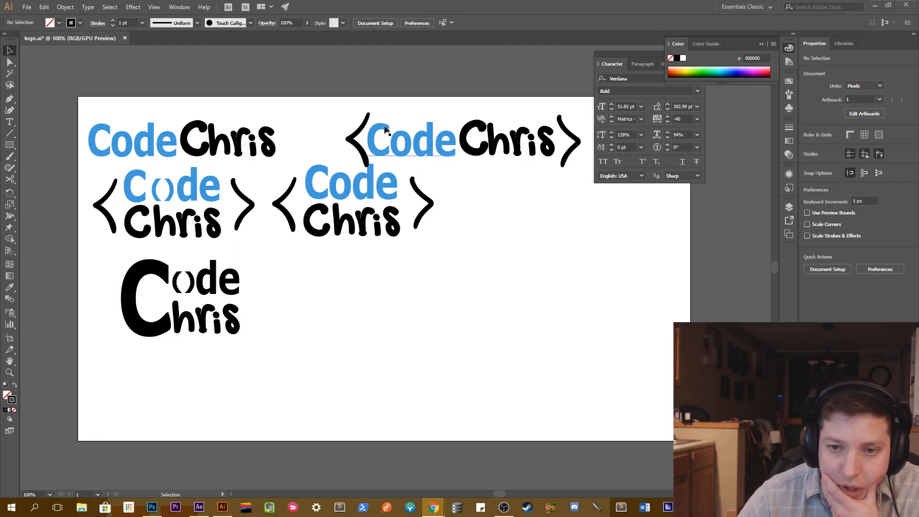
{"action": "left_click", "coordinate": [363, 109]}
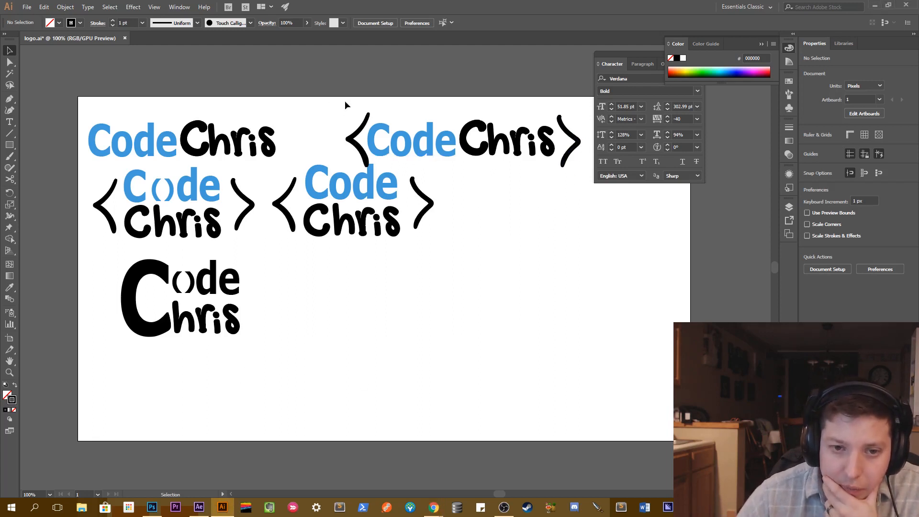
{"action": "left_click_drag", "start_coordinate": [458, 275], "coordinate": [297, 191]}
{"action": "left_click", "coordinate": [448, 388]}
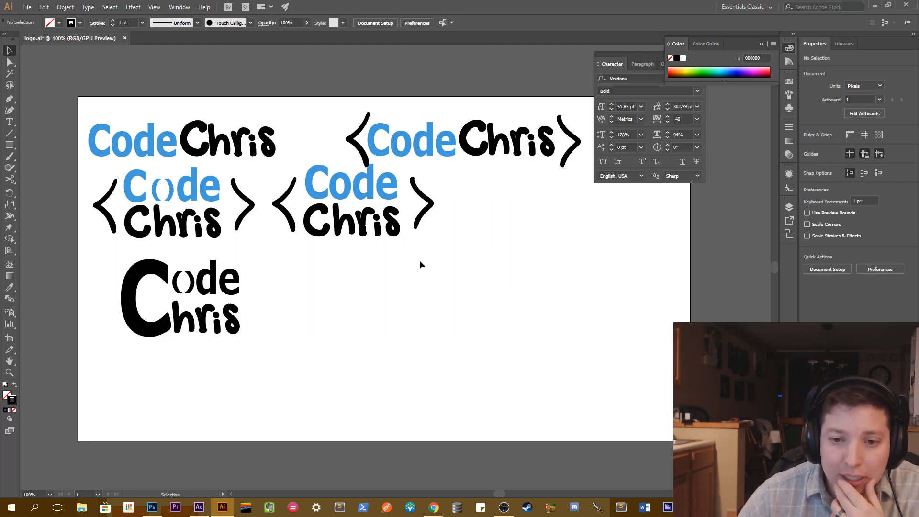
Try deleting the letter group inside Chris in the second stacked logo, and undo the deletion.
{"action": "left_click", "coordinate": [338, 231]}
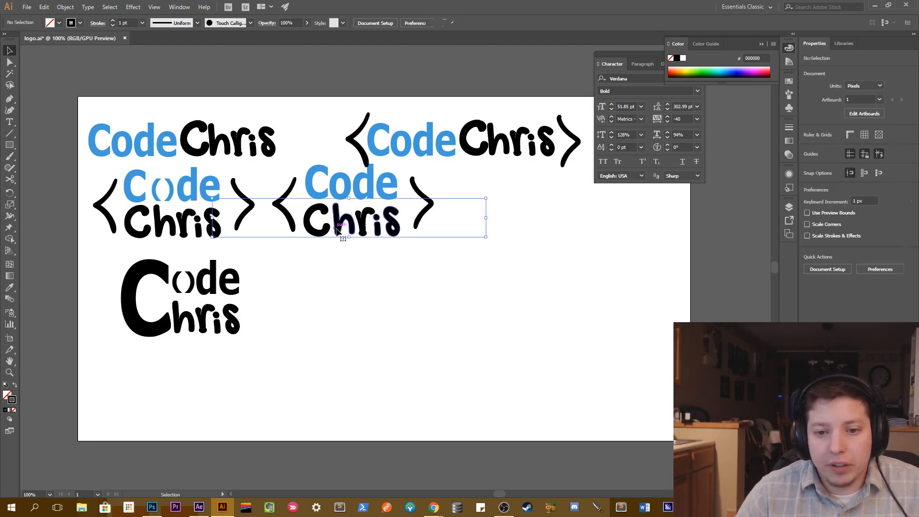
{"action": "key", "text": "Delete"}
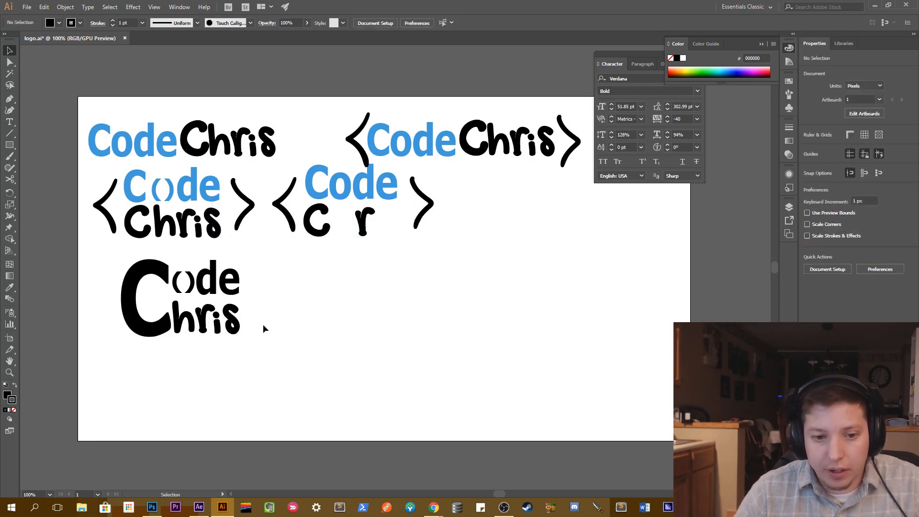
{"action": "key", "text": "ctrl+z"}
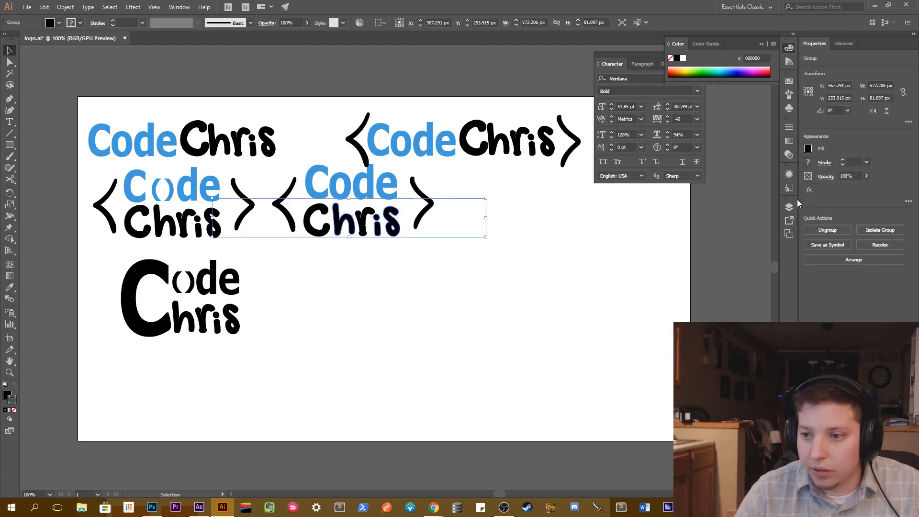
Isolate the h path of the second stacked logo's Chris through its layer entry and move it to the empty area below.
{"action": "left_click", "coordinate": [790, 207]}
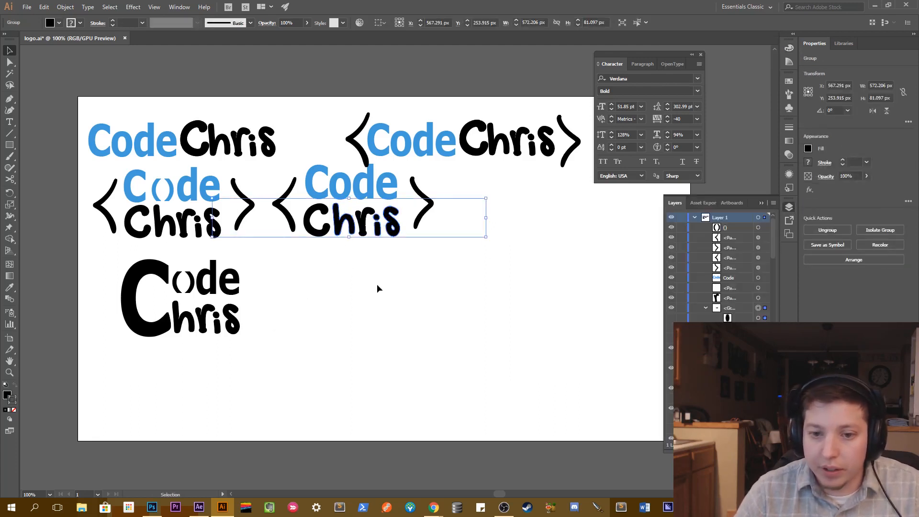
{"action": "scroll", "coordinate": [718, 269], "scroll_direction": "down", "scroll_amount": 1}
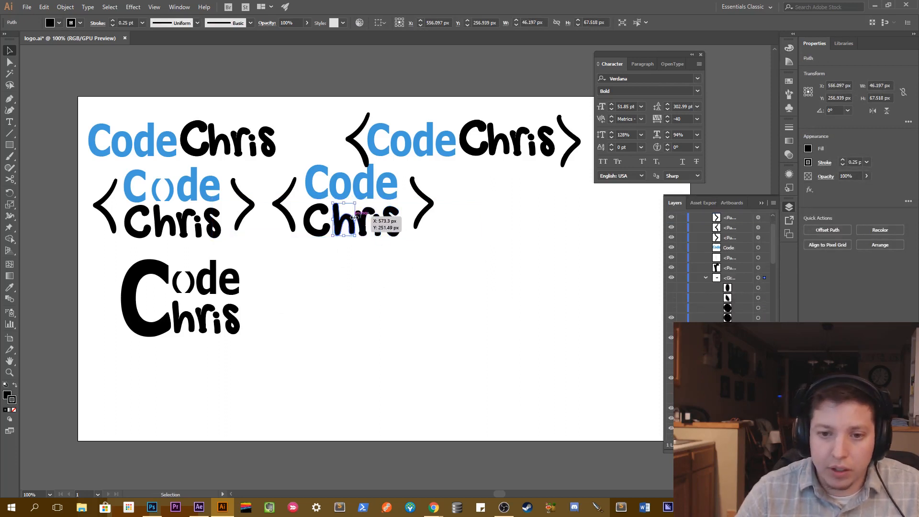
{"action": "left_click", "coordinate": [348, 220]}
{"action": "left_click_drag", "start_coordinate": [348, 220], "coordinate": [357, 325]}
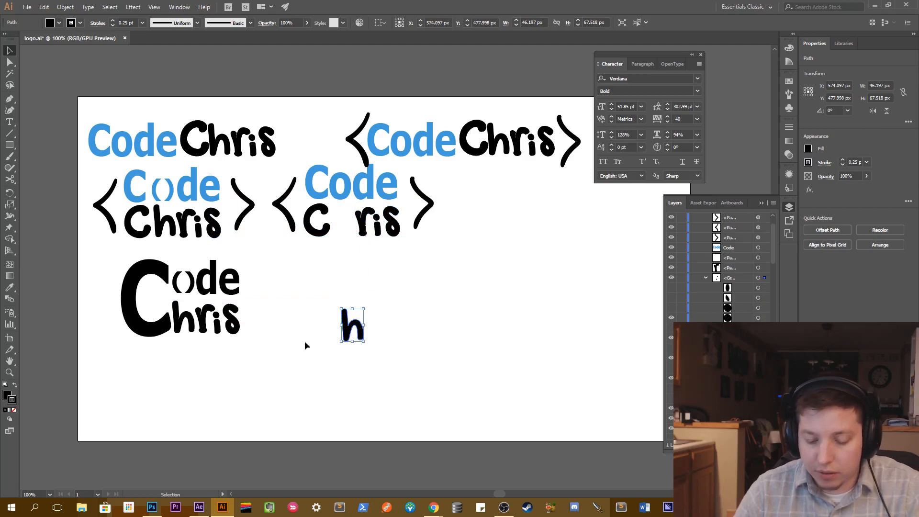
Try moving the hris letter group of the large-C logo into the gap in the second stacked logo, and undo it.
{"action": "left_click", "coordinate": [199, 310]}
{"action": "left_click_drag", "start_coordinate": [199, 310], "coordinate": [348, 228]}
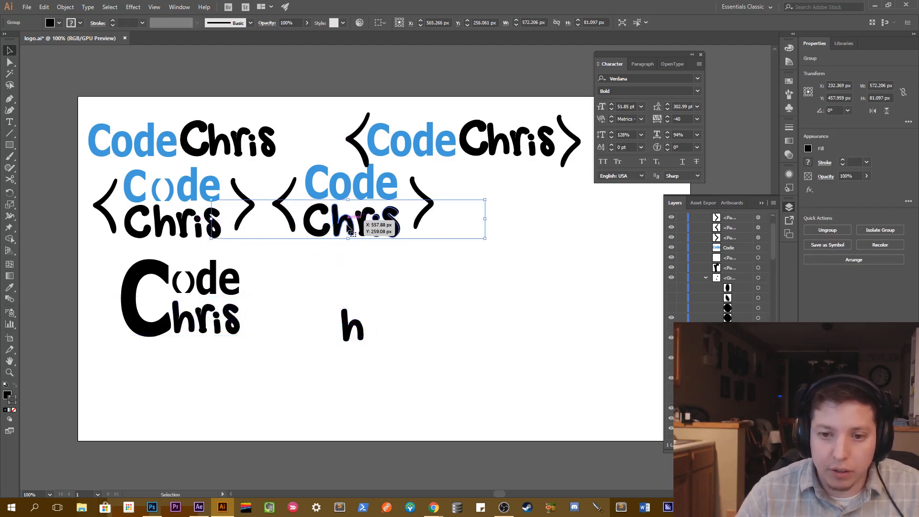
{"action": "key", "text": "ctrl+z"}
{"action": "left_click", "coordinate": [191, 380]}
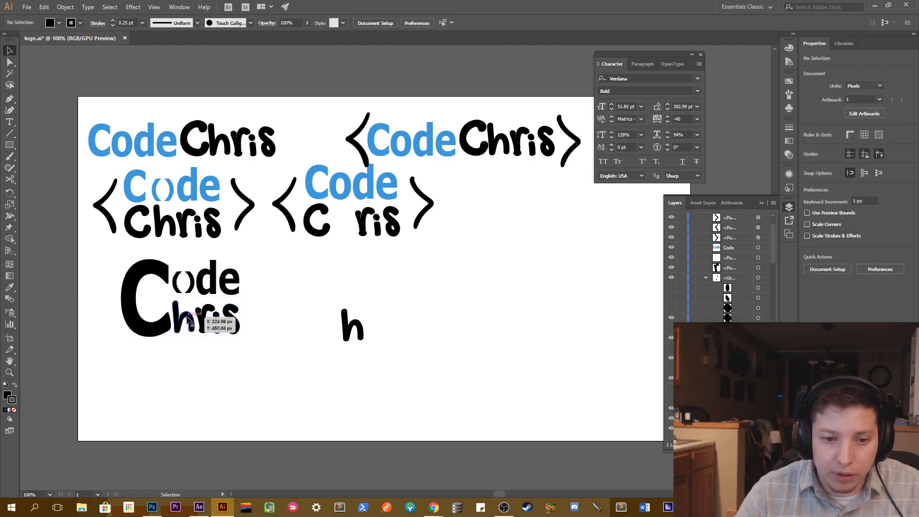
Select only the h path of the large-C logo in its layer group and copy it into the gap in the second stacked logo's Chris.
{"action": "left_click", "coordinate": [197, 313]}
{"action": "scroll", "coordinate": [722, 268], "scroll_direction": "down", "scroll_amount": 5}
{"action": "scroll", "coordinate": [722, 268], "scroll_direction": "down", "scroll_amount": 12}
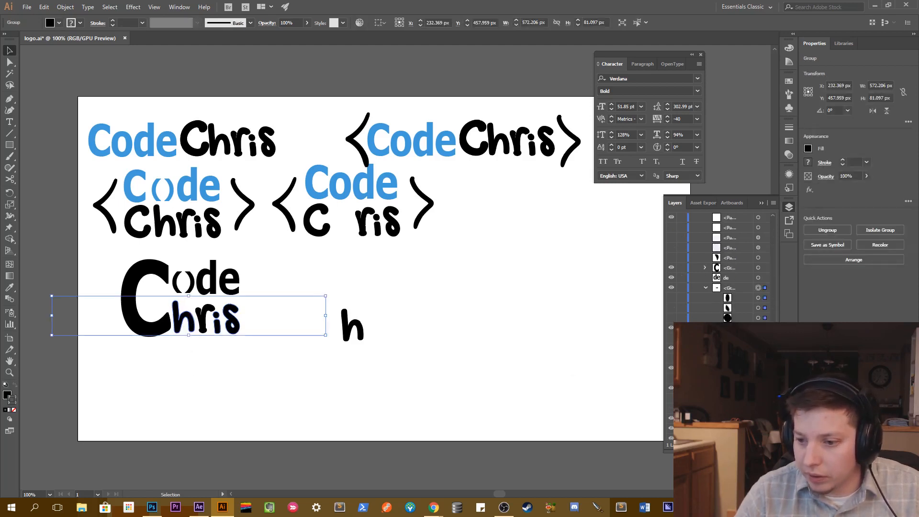
{"action": "left_click", "coordinate": [765, 328]}
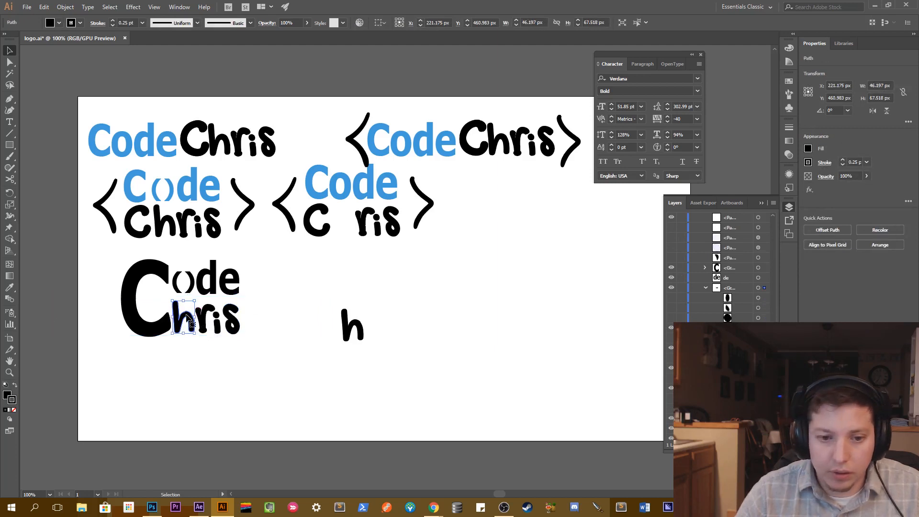
{"action": "left_click_drag", "start_coordinate": [187, 308], "coordinate": [344, 224]}
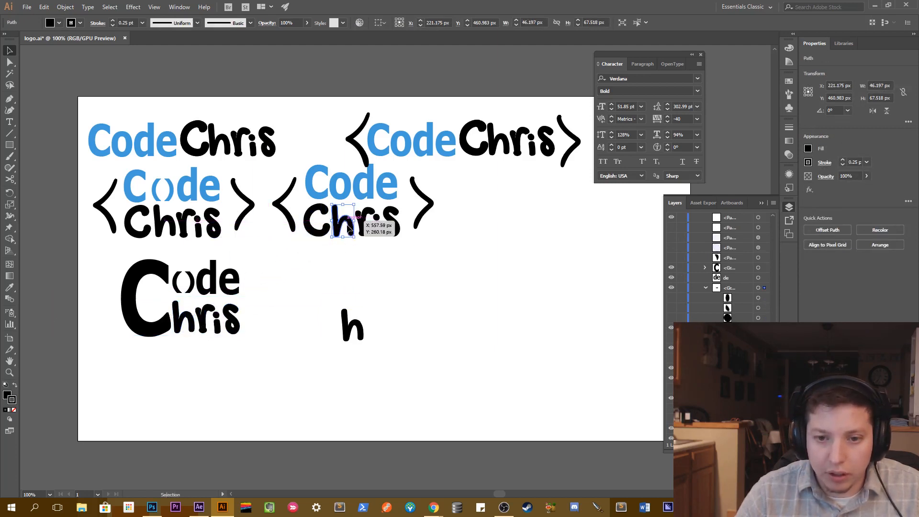
{"action": "left_click", "coordinate": [412, 284]}
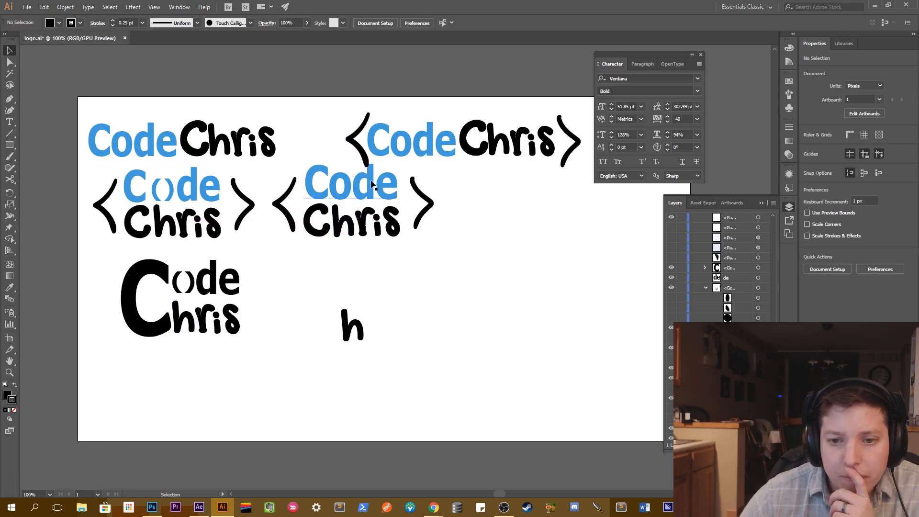
{"action": "left_click_drag", "start_coordinate": [400, 260], "coordinate": [343, 237]}
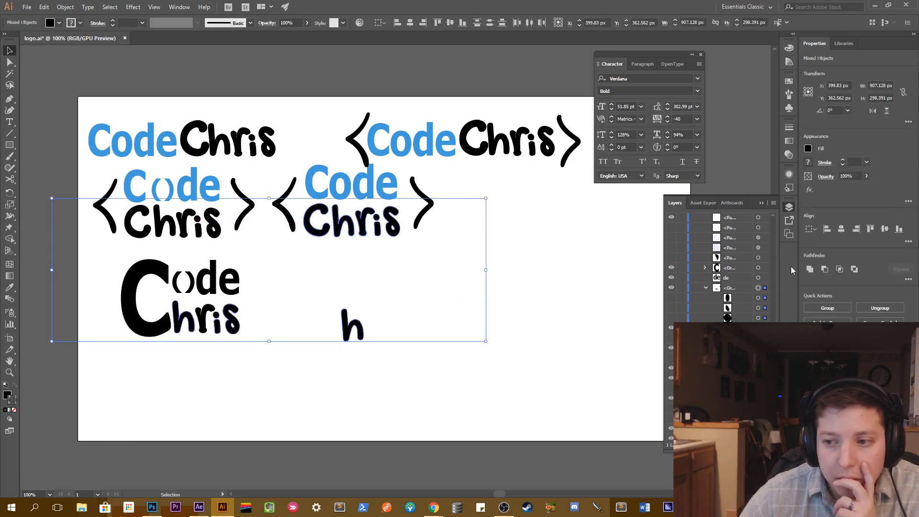
{"action": "left_click", "coordinate": [808, 149]}
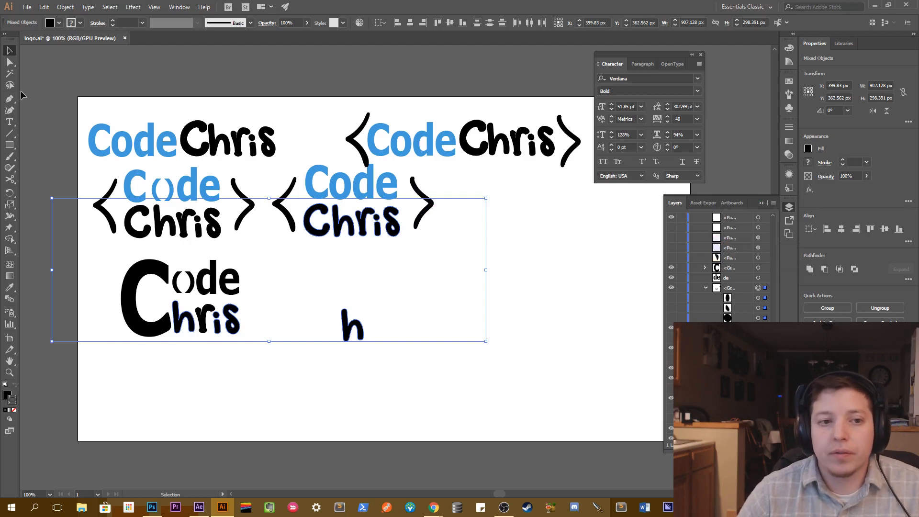
{"action": "left_click", "coordinate": [547, 334]}
Try deleting the stray h below the second stacked logo, and undo the deletion.
{"action": "left_click_drag", "start_coordinate": [421, 387], "coordinate": [340, 327]}
{"action": "key", "text": "Delete"}
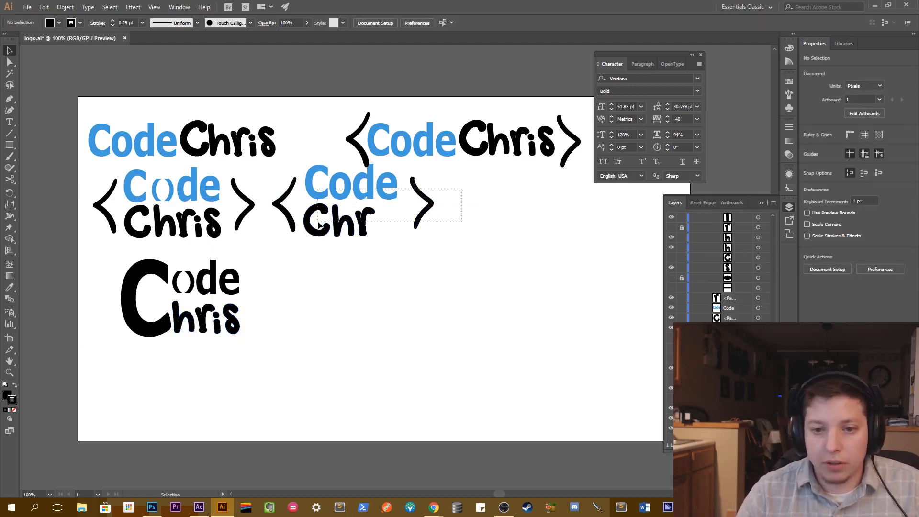
{"action": "key", "text": "ctrl+z"}
{"action": "left_click", "coordinate": [477, 280]}
Try duplicating the second stacked angle-bracketed logo and deleting the extra letters copied with it, and undo these changes.
{"action": "left_click_drag", "start_coordinate": [496, 190], "coordinate": [283, 230]}
{"action": "left_click_drag", "start_coordinate": [346, 194], "coordinate": [532, 225]}
{"action": "left_click_drag", "start_coordinate": [352, 405], "coordinate": [596, 348]}
{"action": "key", "text": "Delete"}
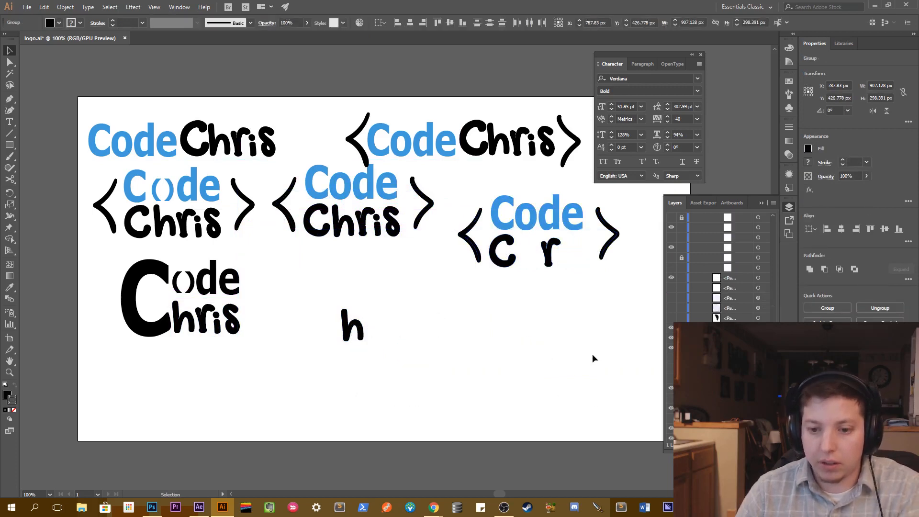
{"action": "key", "text": "ctrl+z"}
{"action": "key", "text": "ctrl+z"}
{"action": "key", "text": "ctrl+z"}
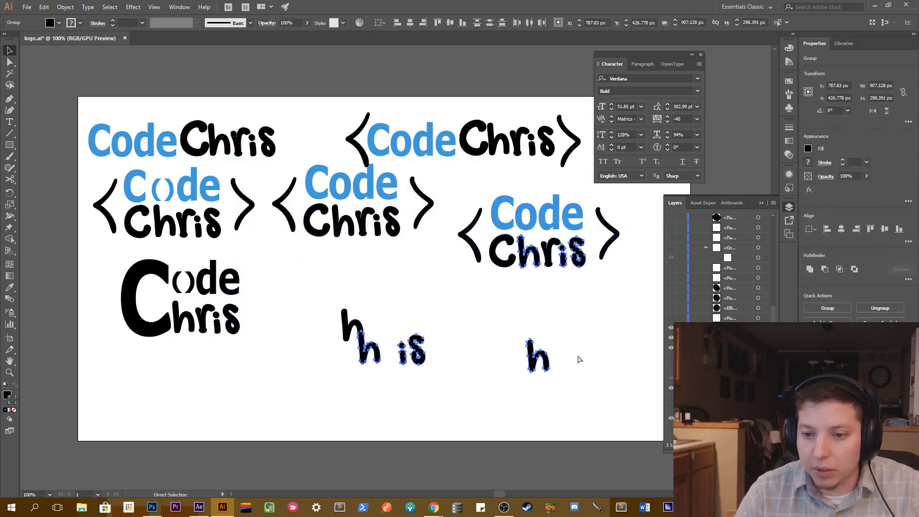
{"action": "left_click", "coordinate": [475, 199]}
{"action": "left_click_drag", "start_coordinate": [473, 190], "coordinate": [285, 227]}
{"action": "left_click", "coordinate": [527, 249]}
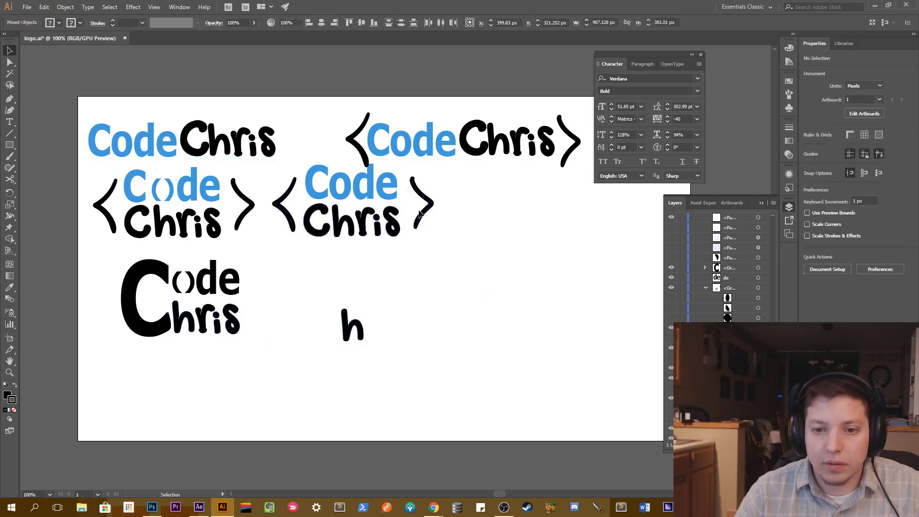
{"action": "left_click", "coordinate": [386, 192]}
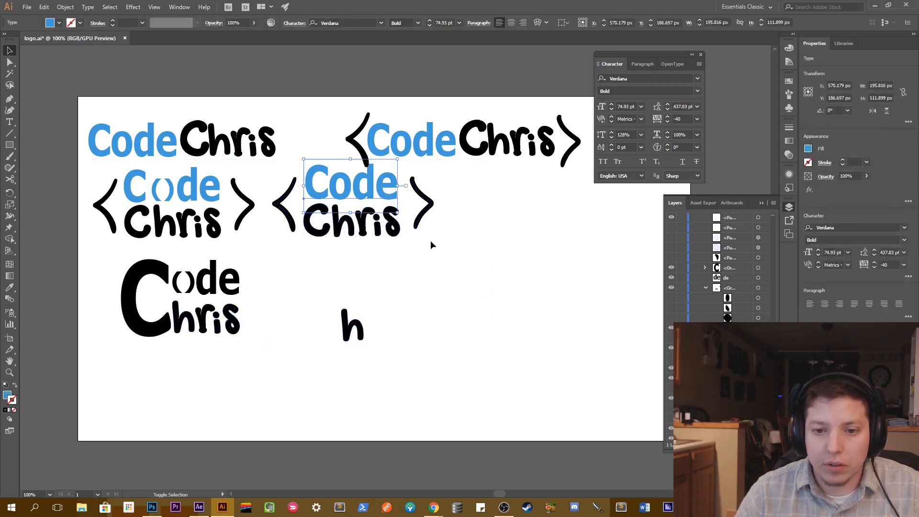
{"action": "left_click_drag", "start_coordinate": [423, 220], "coordinate": [297, 224]}
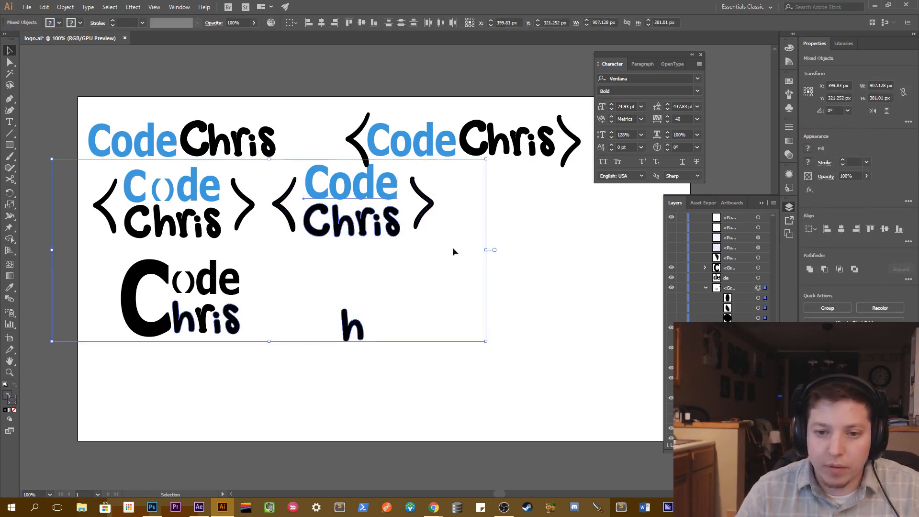
{"action": "left_click", "coordinate": [524, 248]}
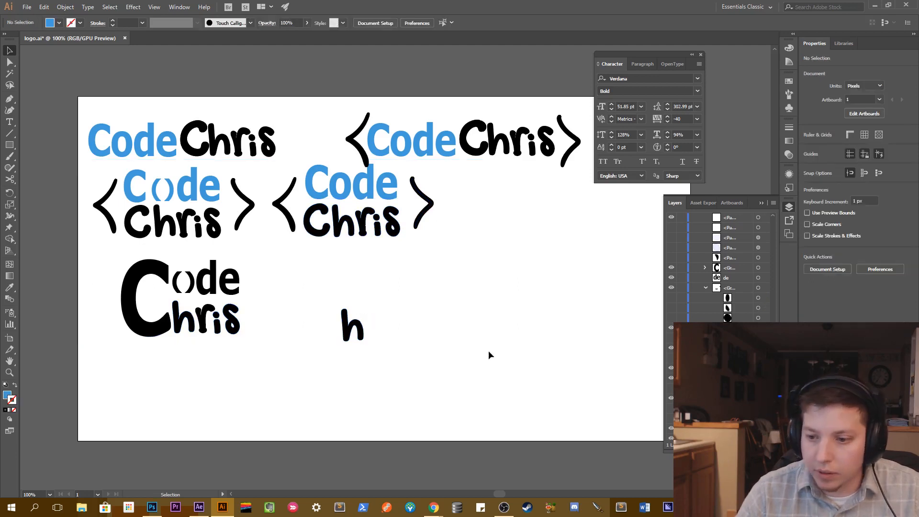
{"action": "left_click_drag", "start_coordinate": [80, 278], "coordinate": [265, 337]}
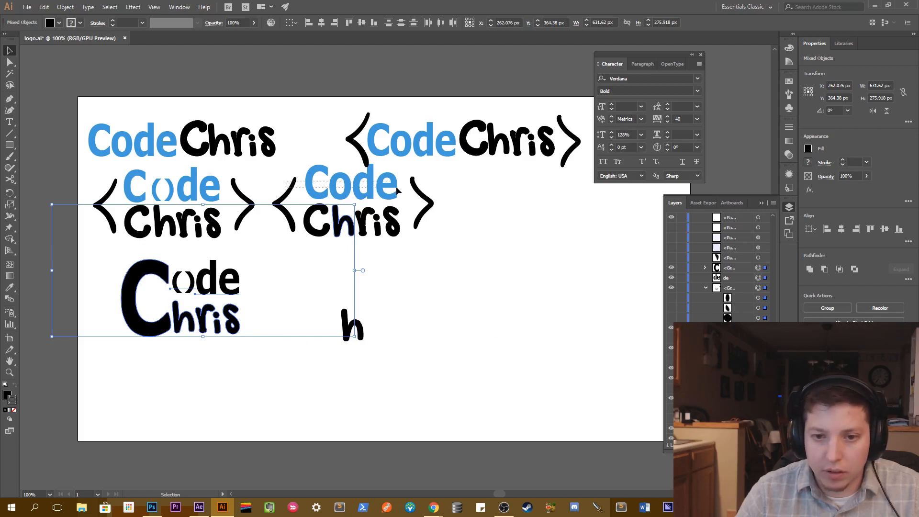
Select the second stacked logo's Code text, angle brackets and all its Chris letter groups, and nudge the selection 7 px to the right.
{"action": "left_click", "coordinate": [421, 193]}
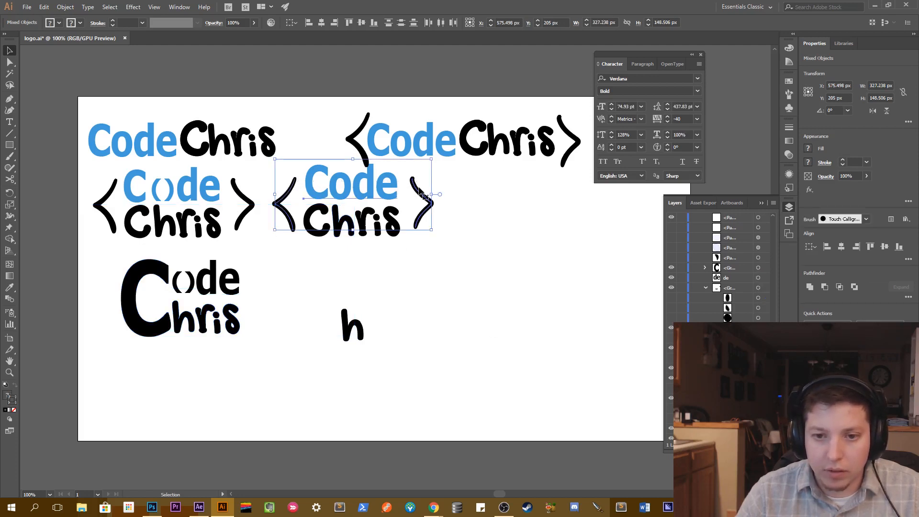
{"action": "left_click", "coordinate": [391, 219], "text": "shift"}
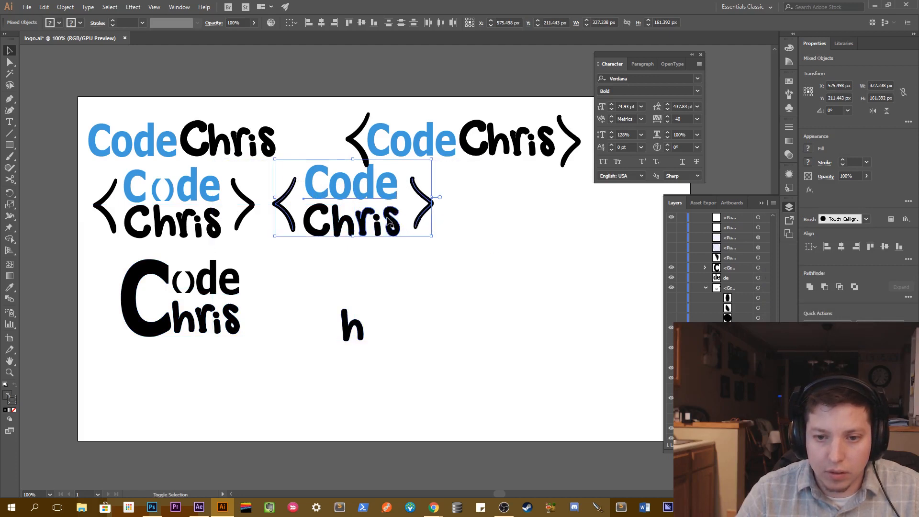
{"action": "left_click", "coordinate": [377, 221], "text": "shift"}
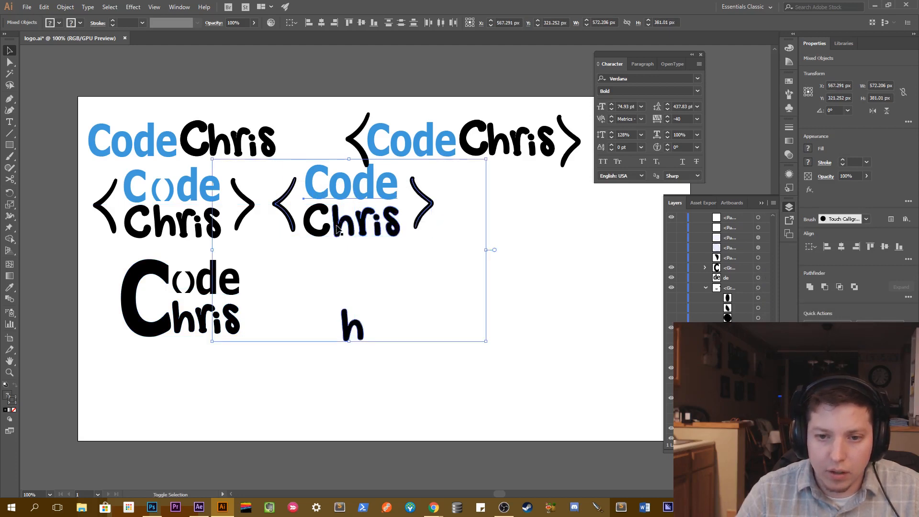
{"action": "left_click", "coordinate": [225, 318], "text": "shift"}
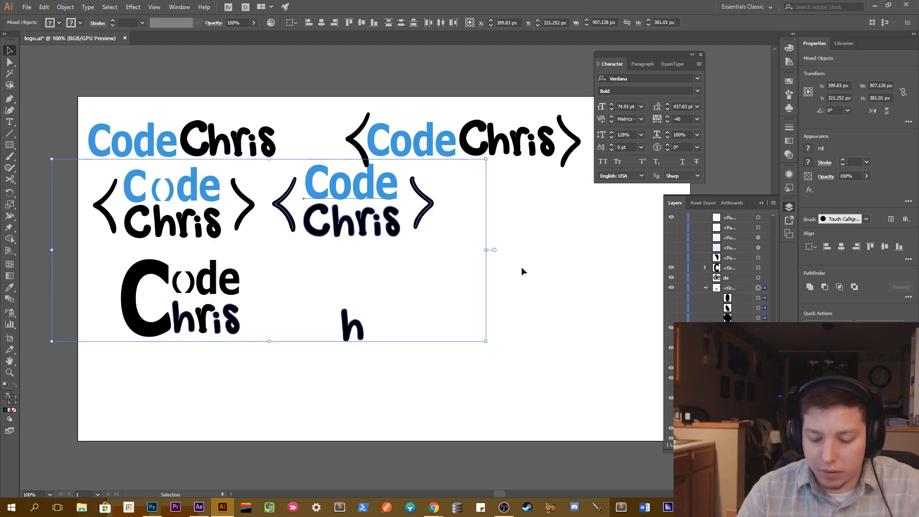
{"action": "key", "text": "Right"}
{"action": "key", "text": "Right"}
{"action": "key", "text": "Right"}
{"action": "key", "text": "Right"}
{"action": "key", "text": "Right"}
{"action": "key", "text": "Right"}
{"action": "key", "text": "Right"}
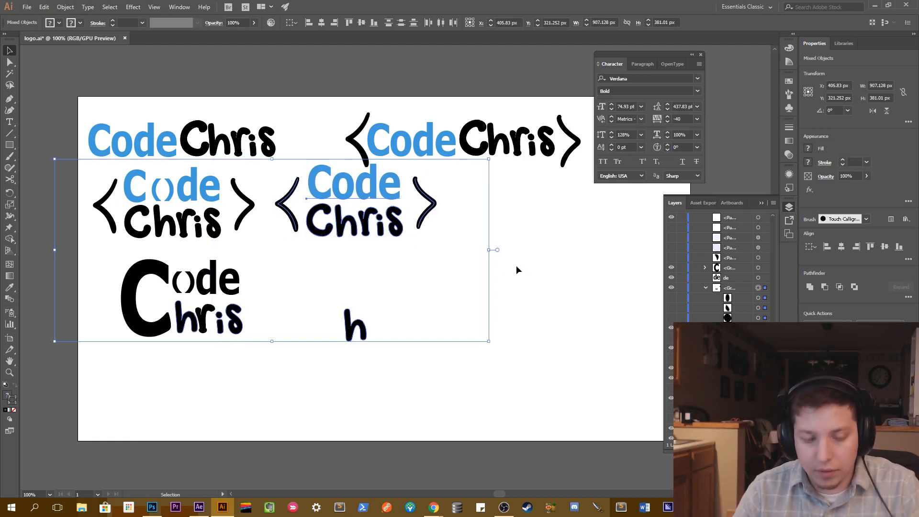
{"action": "key", "text": "Right"}
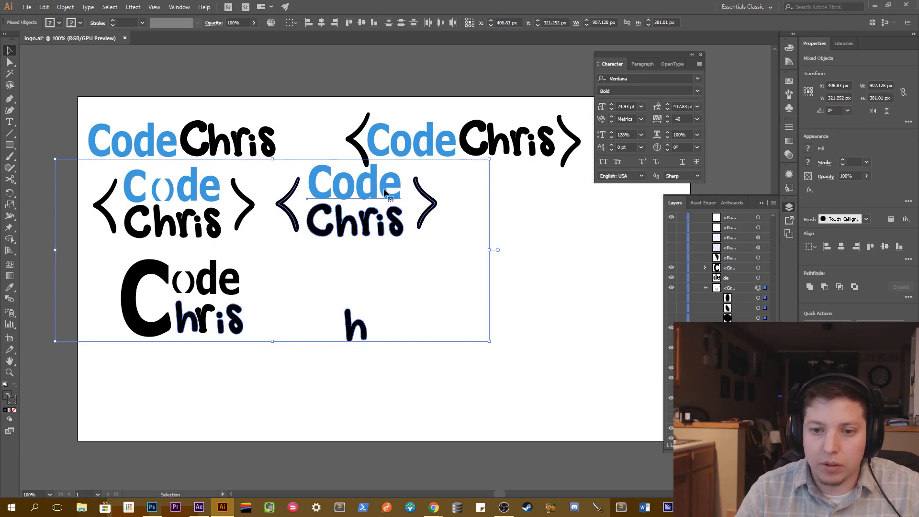
{"action": "left_click", "coordinate": [569, 219]}
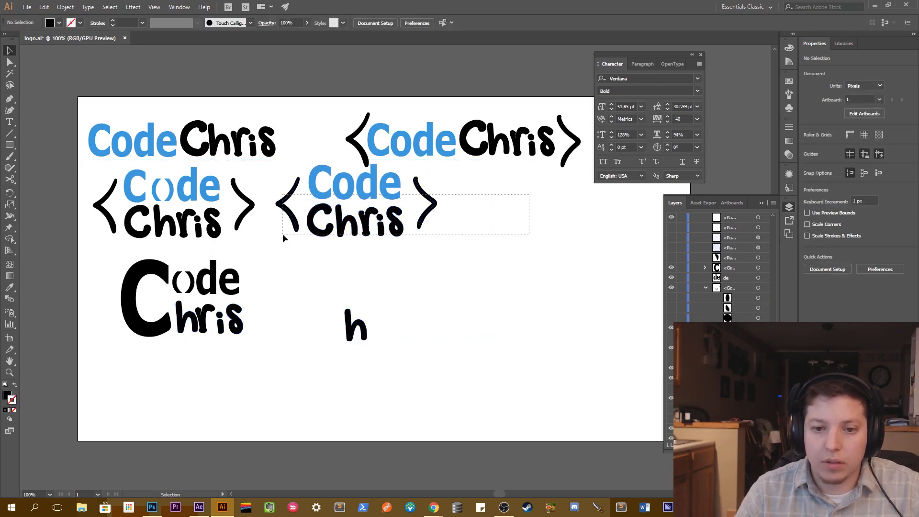
Duplicate the second stacked angle-bracketed logo into the empty area down and to its right, and hide the stray h copied beneath it.
{"action": "left_click_drag", "start_coordinate": [282, 234], "coordinate": [463, 294]}
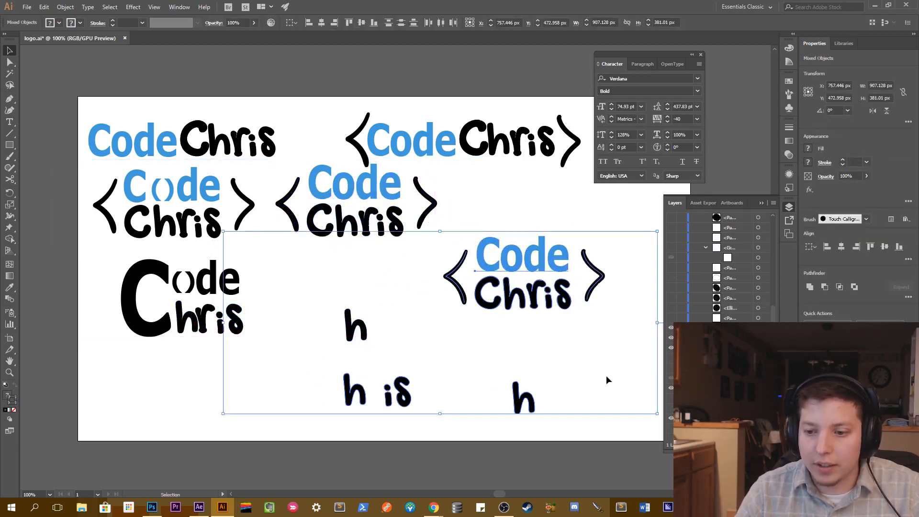
{"action": "left_click", "coordinate": [553, 393]}
{"action": "left_click", "coordinate": [526, 400]}
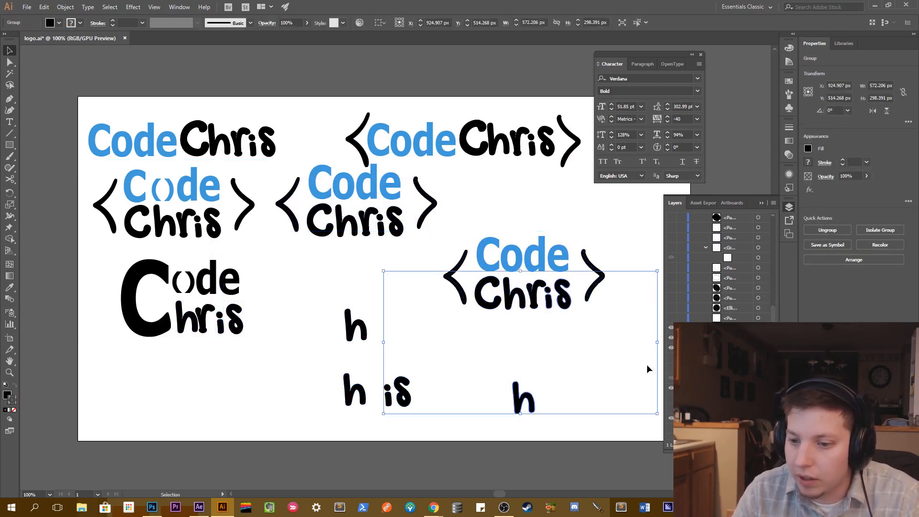
{"action": "scroll", "coordinate": [720, 267], "scroll_direction": "down", "scroll_amount": 10}
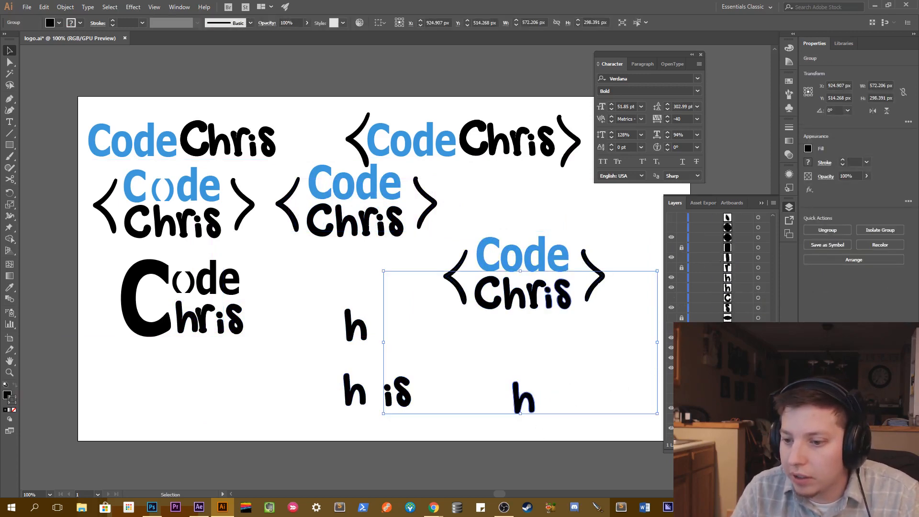
{"action": "scroll", "coordinate": [774, 237], "scroll_direction": "up", "scroll_amount": 10}
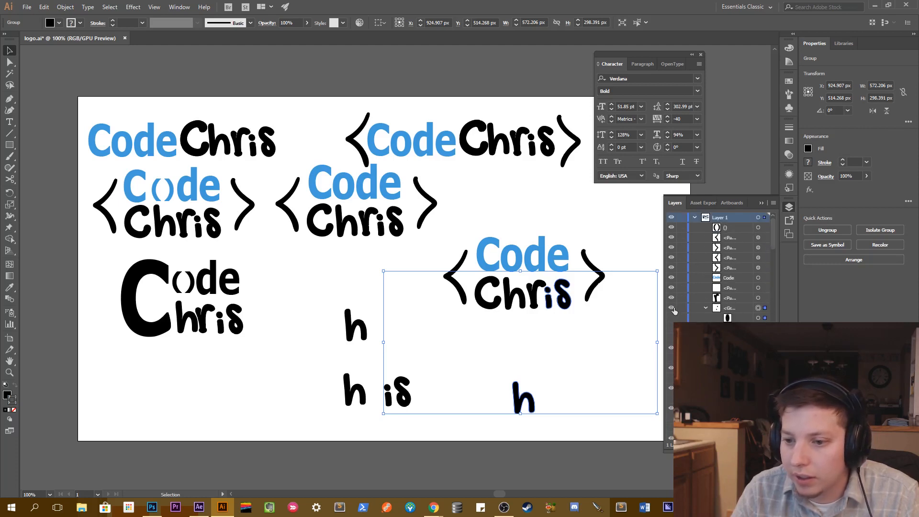
{"action": "left_click", "coordinate": [671, 309]}
{"action": "left_click", "coordinate": [671, 309]}
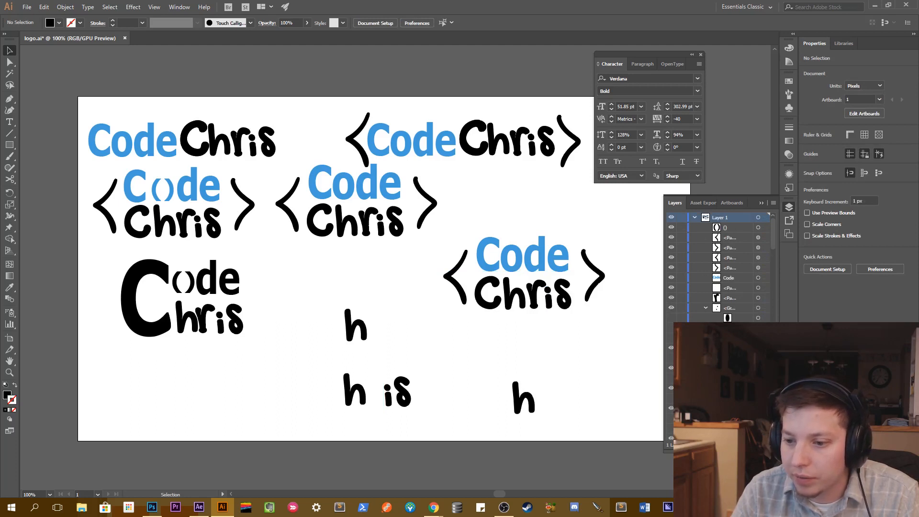
{"action": "left_click", "coordinate": [671, 390]}
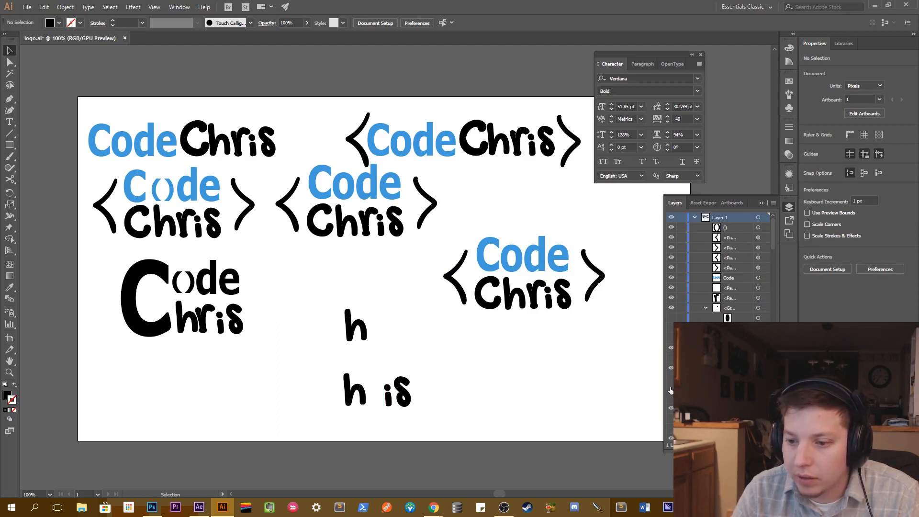
{"action": "left_click", "coordinate": [671, 390]}
{"action": "left_click", "coordinate": [671, 390]}
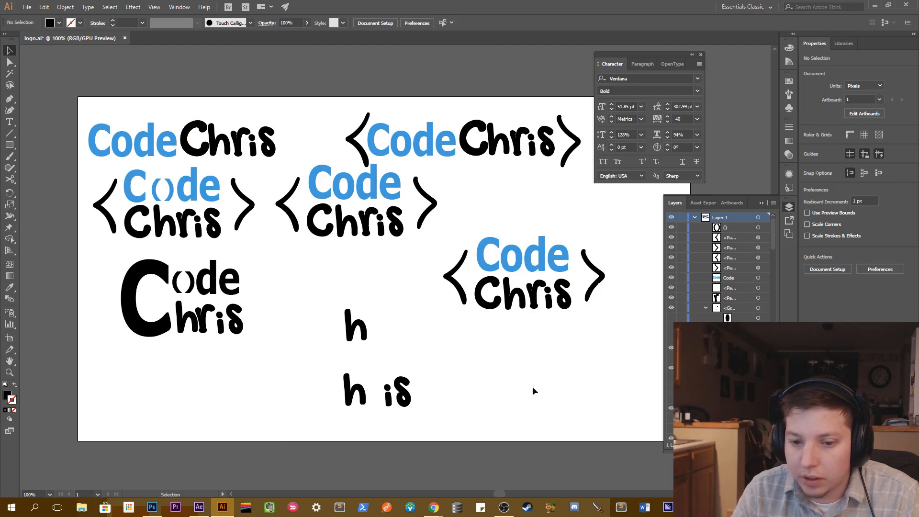
Try deleting the stray h and is letter group copied with the duplicated logo, and undo the deletion.
{"action": "left_click", "coordinate": [397, 393]}
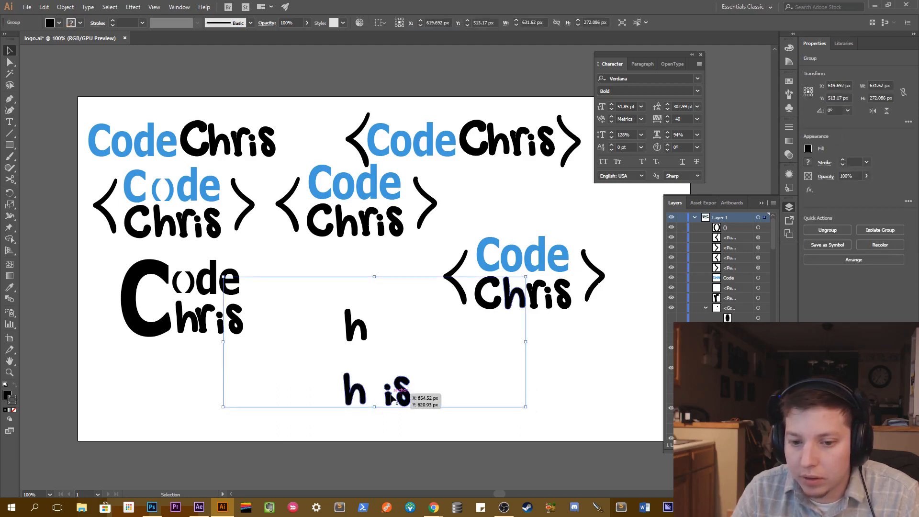
{"action": "key", "text": "Delete"}
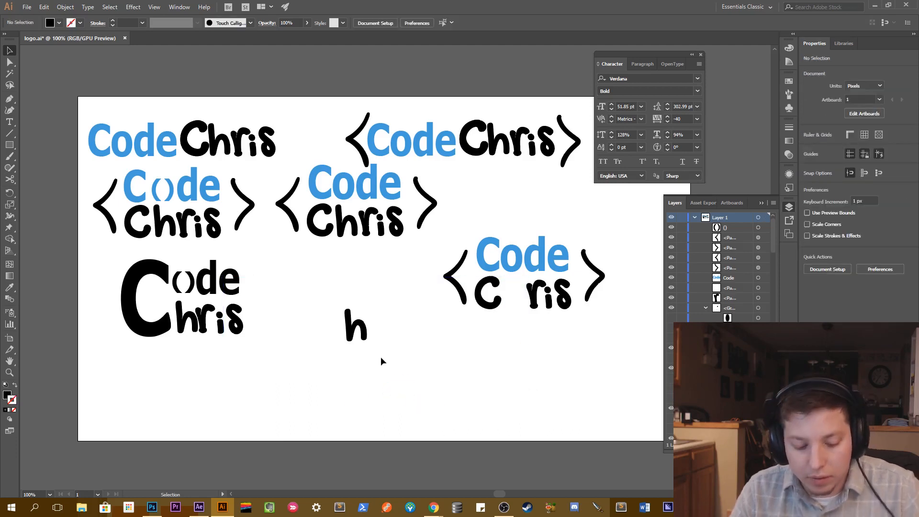
{"action": "key", "text": "ctrl+z"}
{"action": "scroll", "coordinate": [738, 319], "scroll_direction": "down", "scroll_amount": 5}
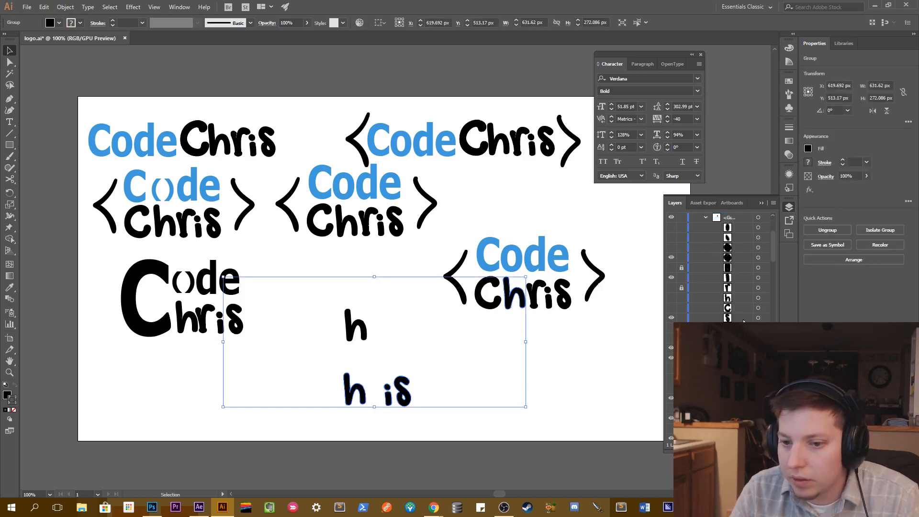
{"action": "left_click", "coordinate": [572, 326]}
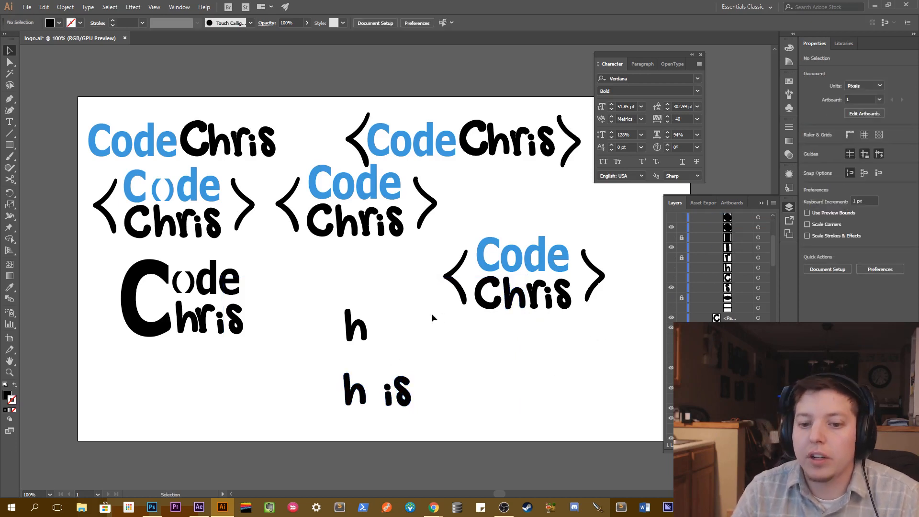
{"action": "left_click", "coordinate": [362, 330]}
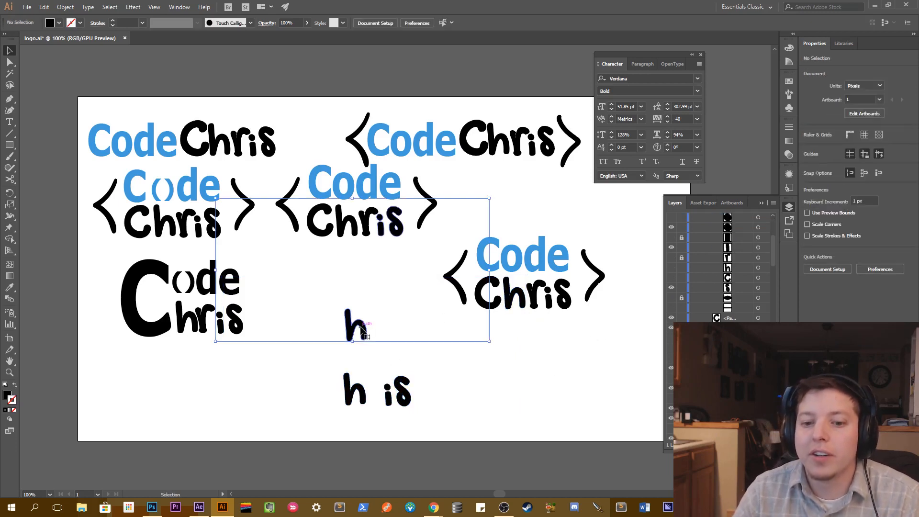
{"action": "left_click", "coordinate": [643, 339]}
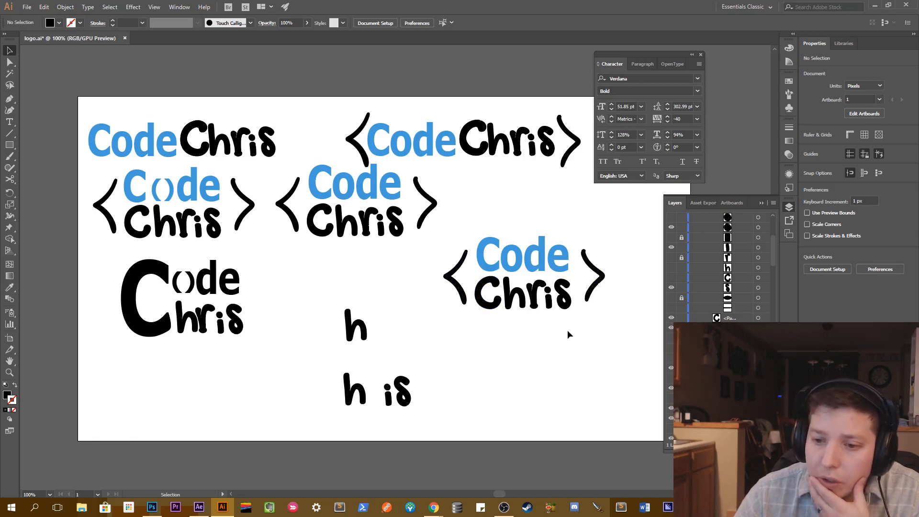
Set the fill of the duplicated logo's Chris letters to the brand blue 419BD9.
{"action": "left_click_drag", "start_coordinate": [531, 311], "coordinate": [500, 303]}
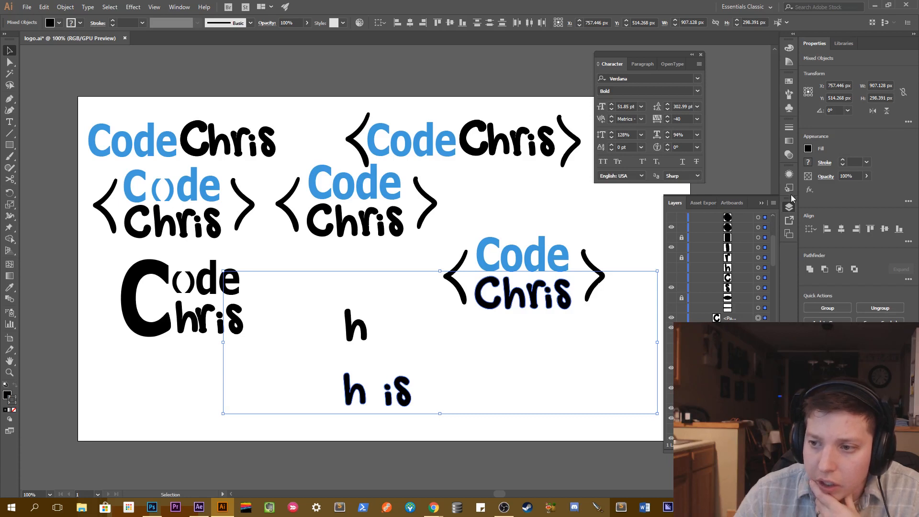
{"action": "left_click", "coordinate": [807, 149]}
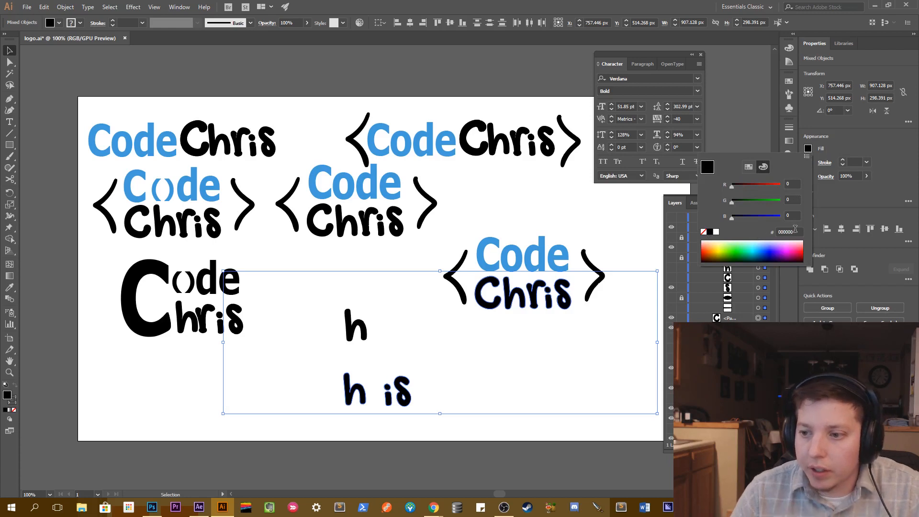
{"action": "left_click_drag", "start_coordinate": [795, 231], "coordinate": [741, 231]}
{"action": "key", "text": "ctrl+v"}
{"action": "key", "text": "Return"}
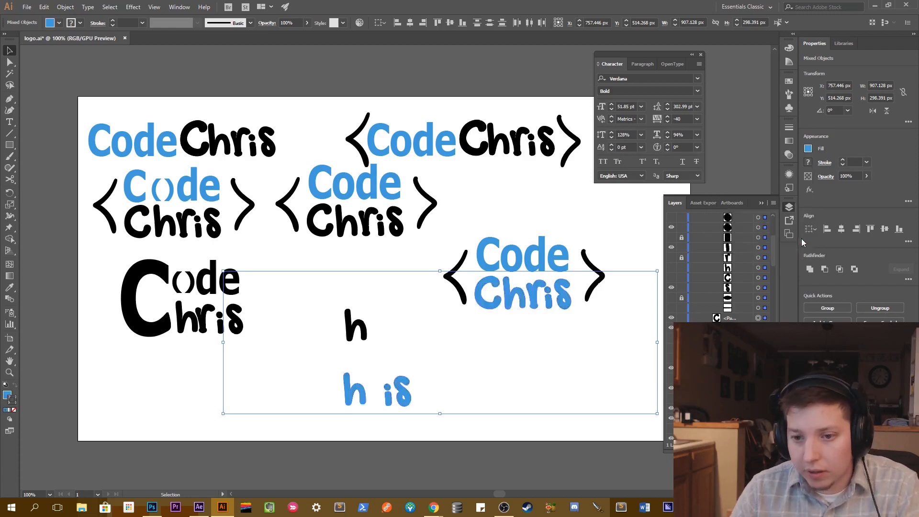
Set the fill of the duplicated logo's Code text to black.
{"action": "left_click", "coordinate": [561, 253]}
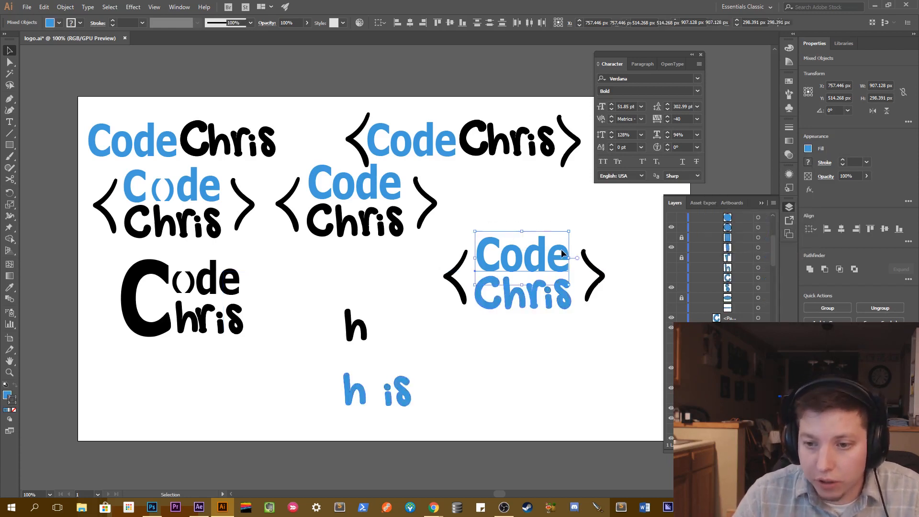
{"action": "left_click", "coordinate": [808, 149]}
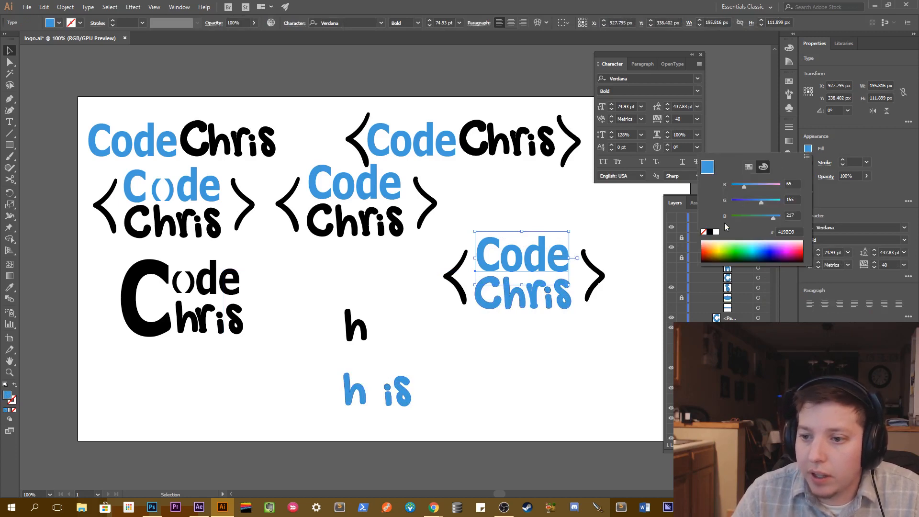
{"action": "left_click", "coordinate": [710, 232]}
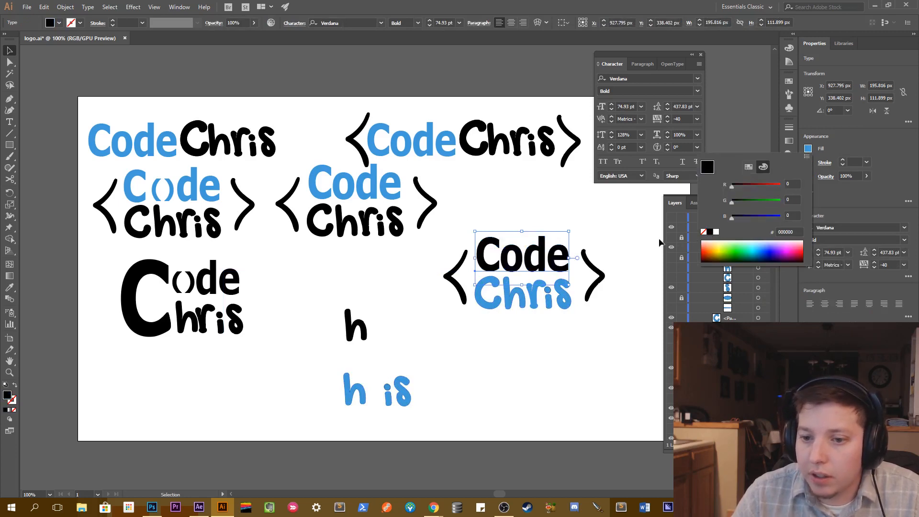
{"action": "left_click", "coordinate": [627, 320]}
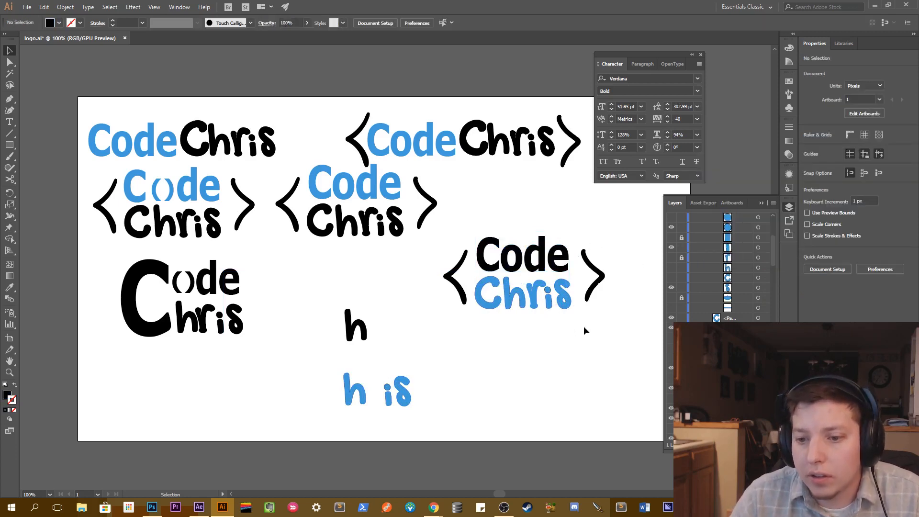
Remove the stroke outline from the blue Chris letters in the color-swapped stacked logo.
{"action": "key", "text": "z"}
{"action": "left_click", "coordinate": [568, 299]}
{"action": "left_click", "coordinate": [385, 276]}
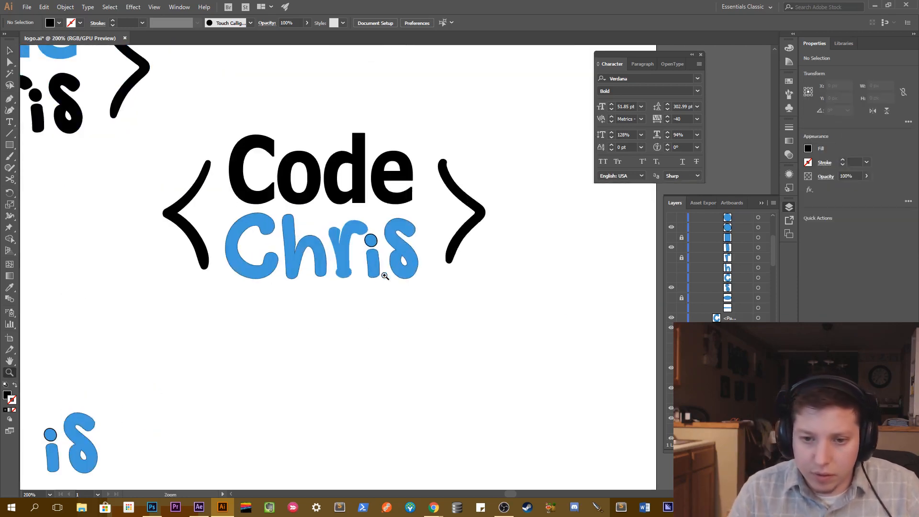
{"action": "left_click", "coordinate": [386, 252]}
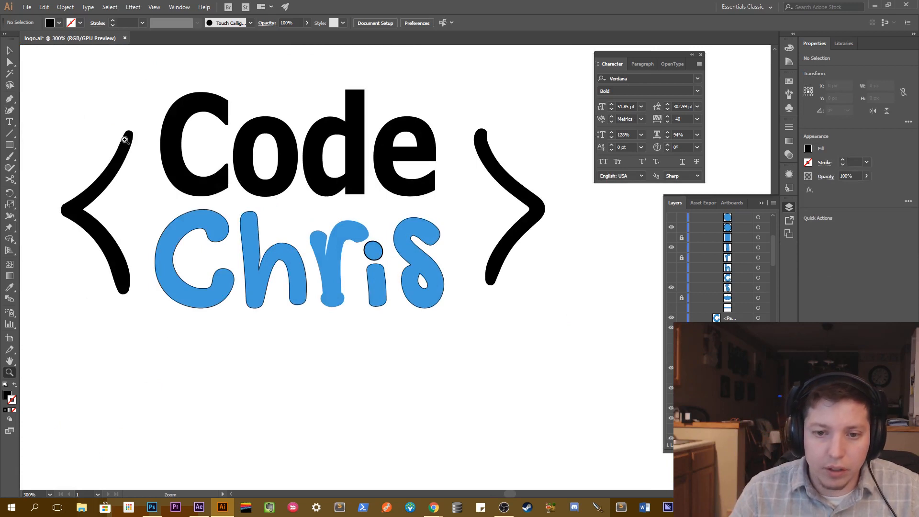
{"action": "left_click", "coordinate": [9, 50]}
{"action": "left_click_drag", "start_coordinate": [201, 345], "coordinate": [452, 279]}
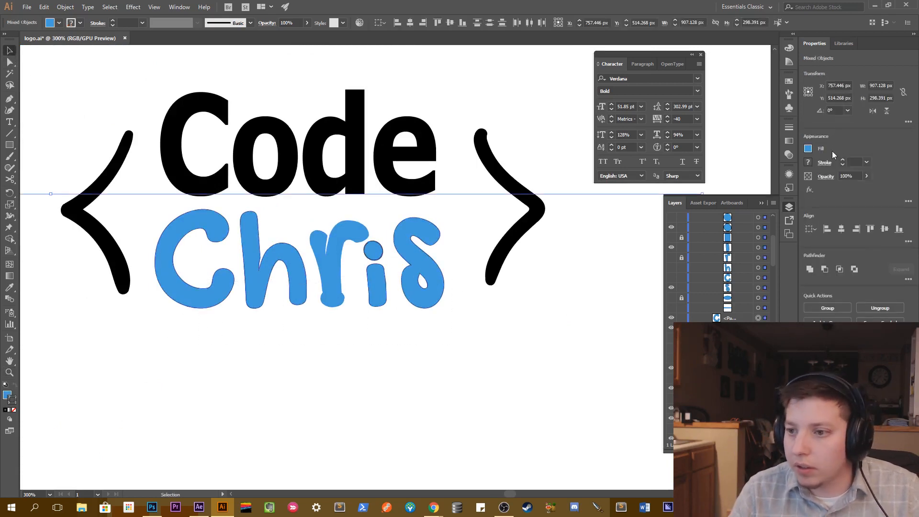
{"action": "left_click", "coordinate": [808, 162]}
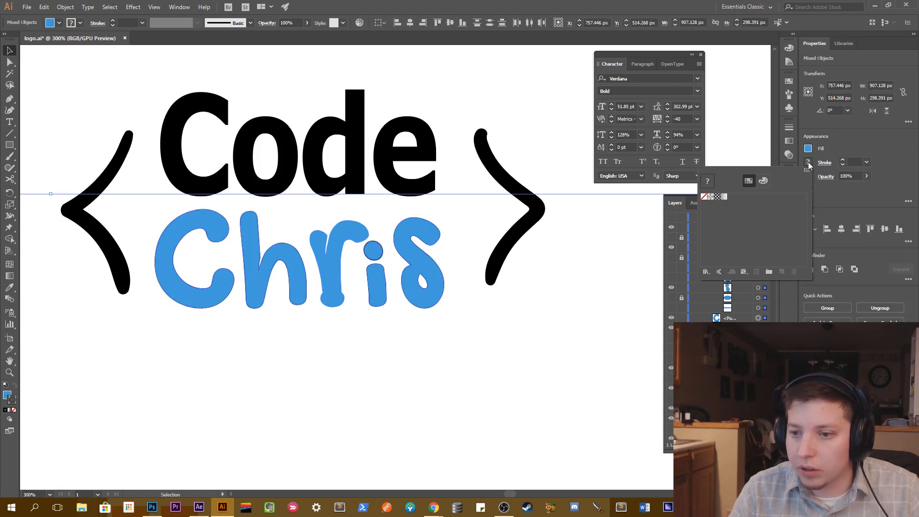
{"action": "left_click", "coordinate": [704, 196]}
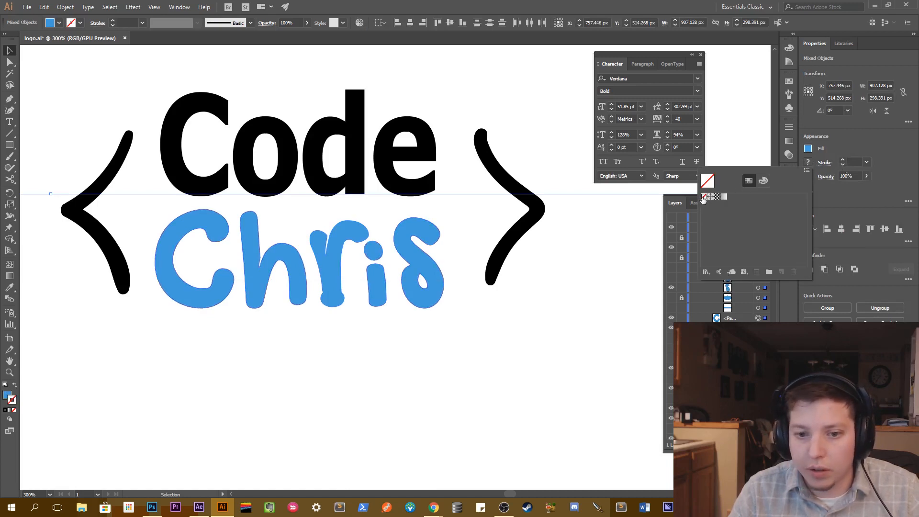
{"action": "left_click", "coordinate": [560, 306]}
{"action": "left_click", "coordinate": [559, 281]}
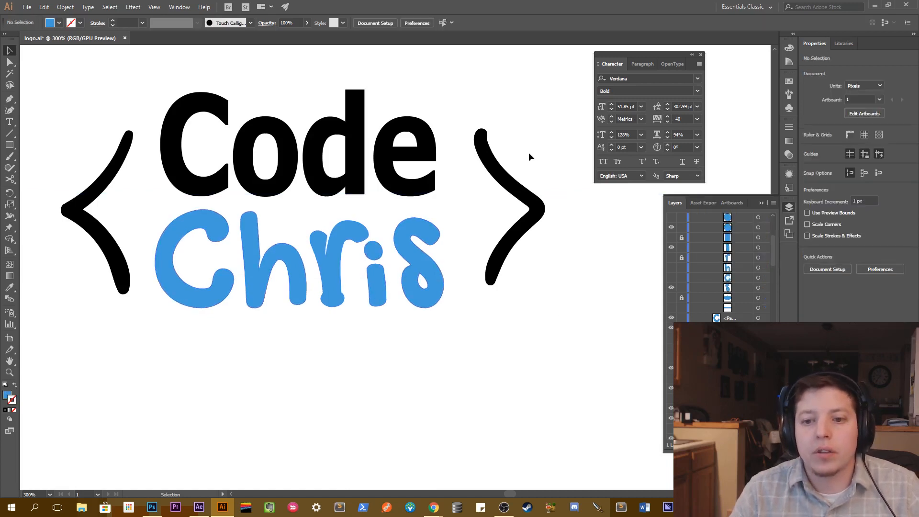
Hide the stray blue h, i and s letter shapes below the color-swapped logo.
{"action": "key", "text": "z"}
{"action": "left_click", "coordinate": [484, 226], "text": "alt"}
{"action": "left_click", "coordinate": [391, 302], "text": "alt"}
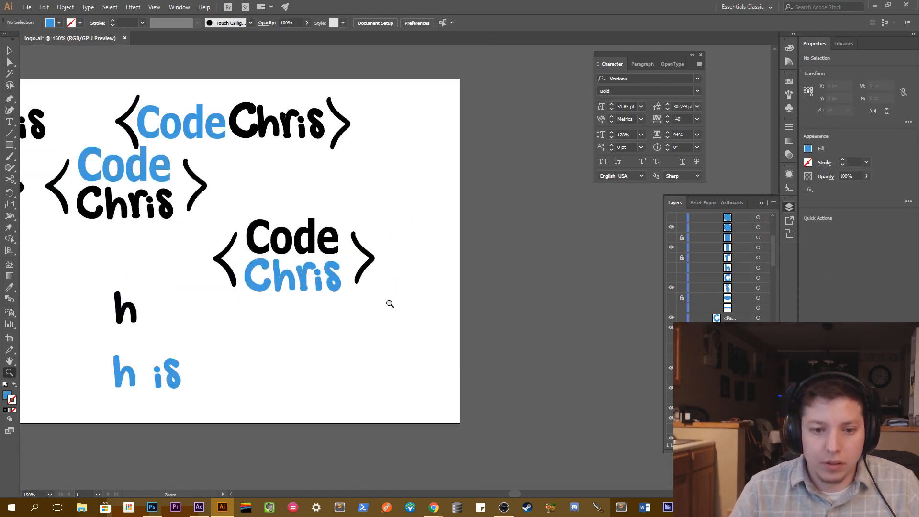
{"action": "left_click_drag", "start_coordinate": [390, 303], "coordinate": [497, 327]}
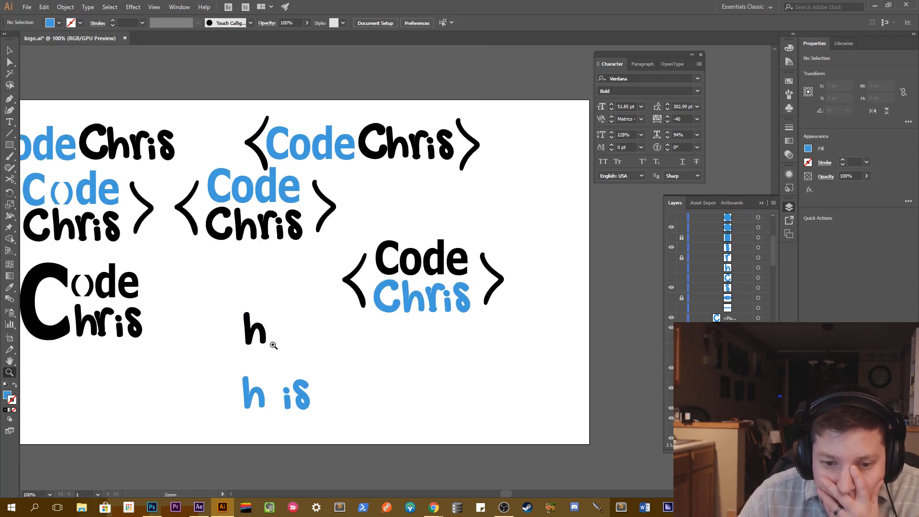
{"action": "left_click", "coordinate": [9, 51]}
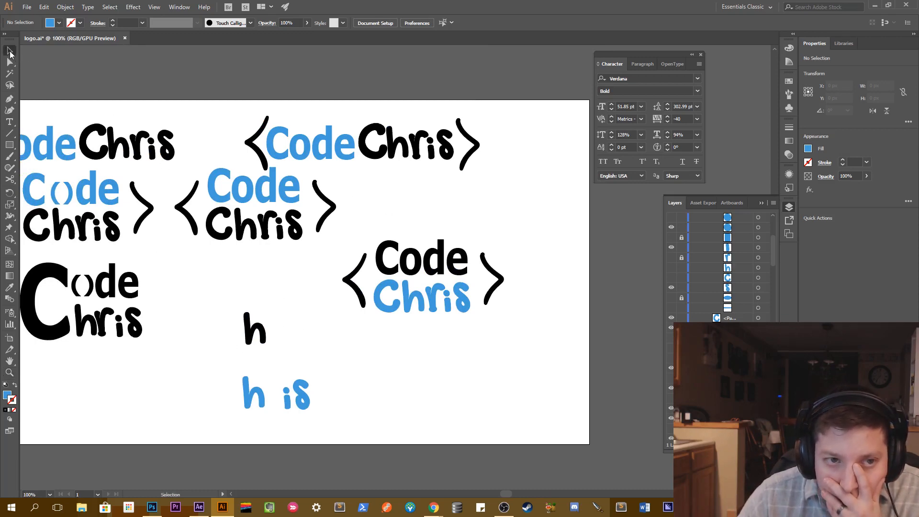
{"action": "left_click", "coordinate": [262, 399]}
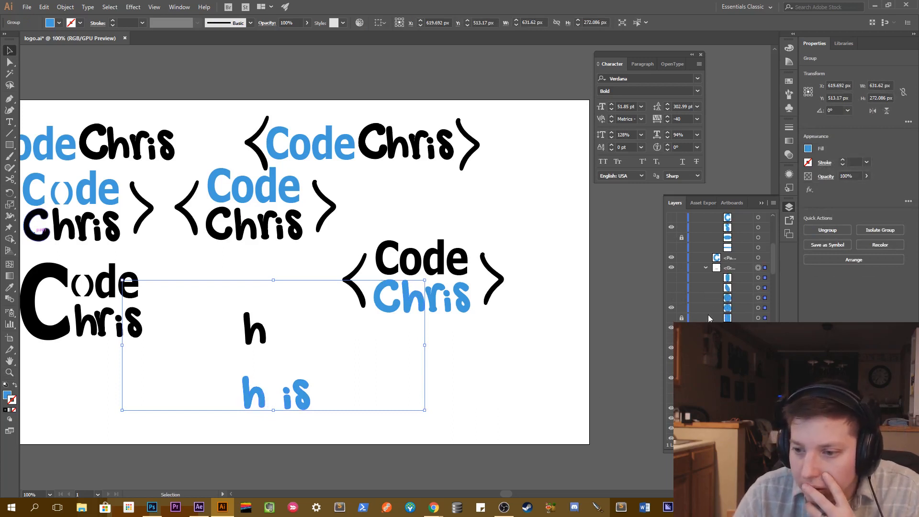
{"action": "left_click", "coordinate": [672, 308]}
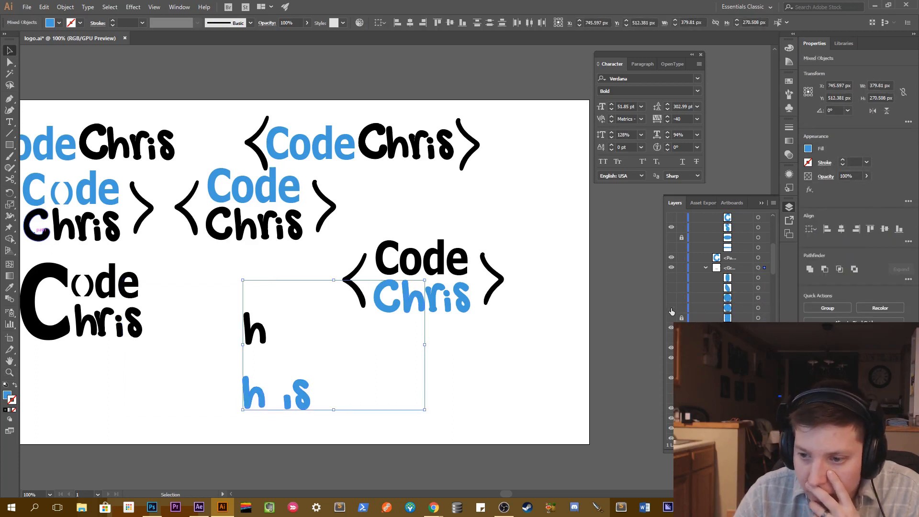
{"action": "left_click", "coordinate": [672, 329]}
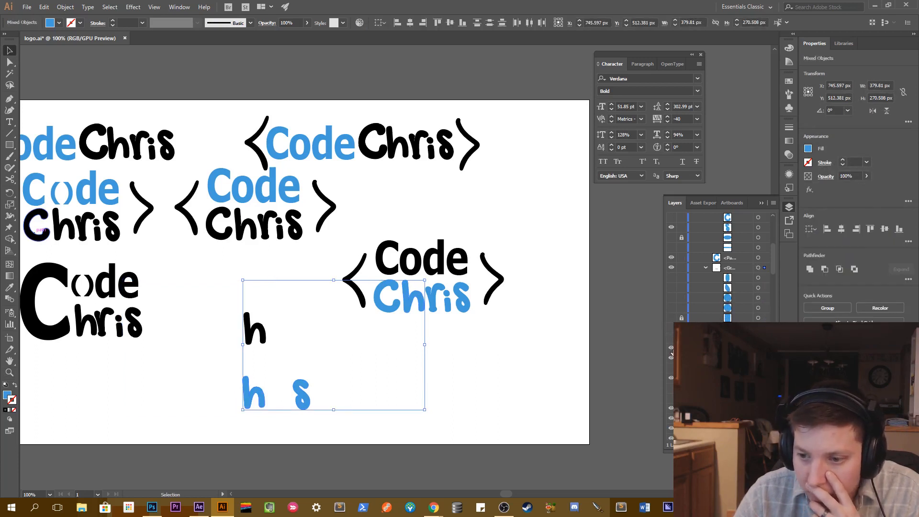
{"action": "left_click", "coordinate": [671, 355]}
{"action": "left_click", "coordinate": [672, 348]}
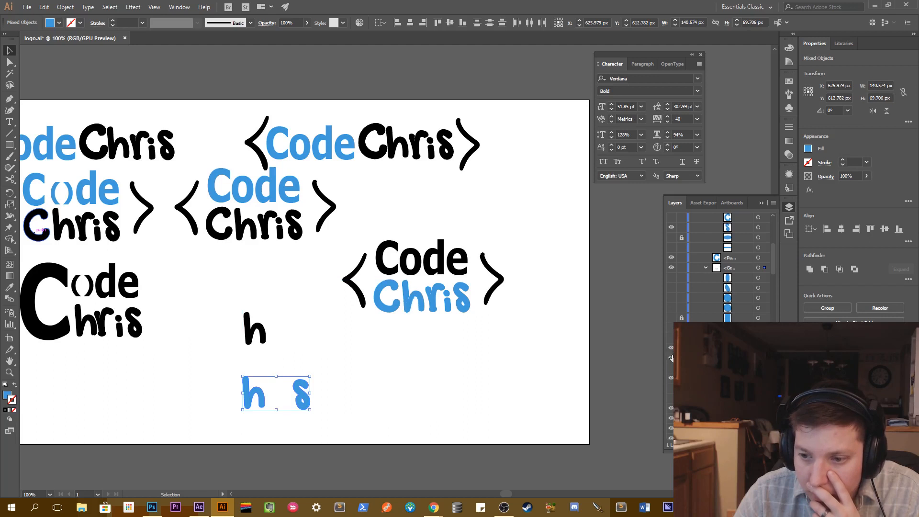
{"action": "left_click", "coordinate": [671, 358]}
{"action": "left_click", "coordinate": [671, 379]}
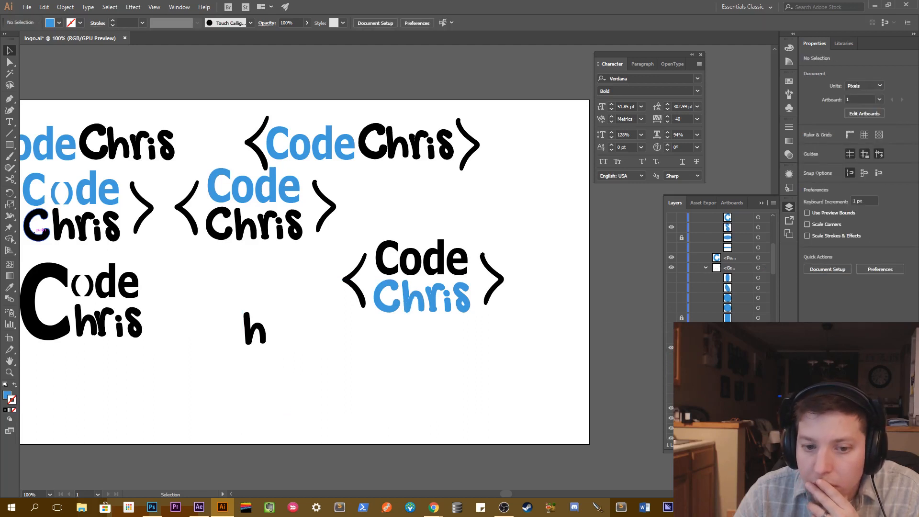
{"action": "left_click", "coordinate": [272, 330]}
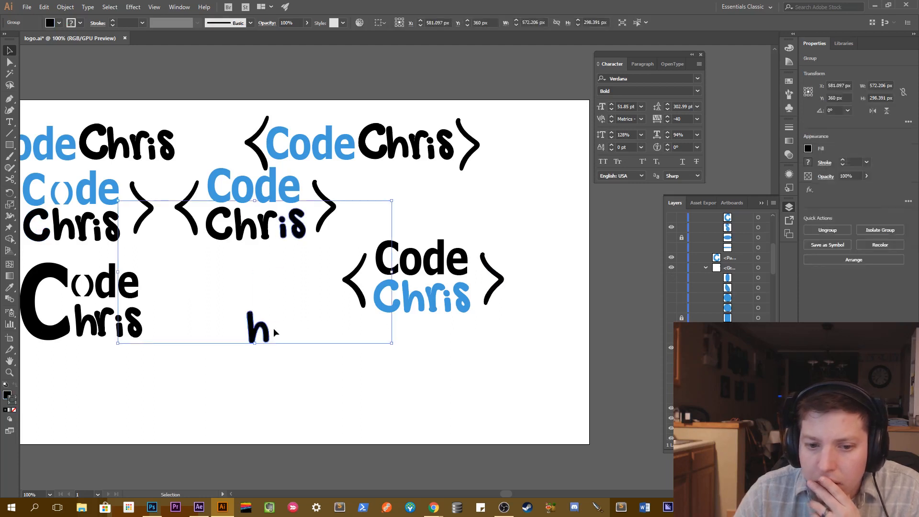
{"action": "left_click_drag", "start_coordinate": [276, 330], "coordinate": [272, 331]}
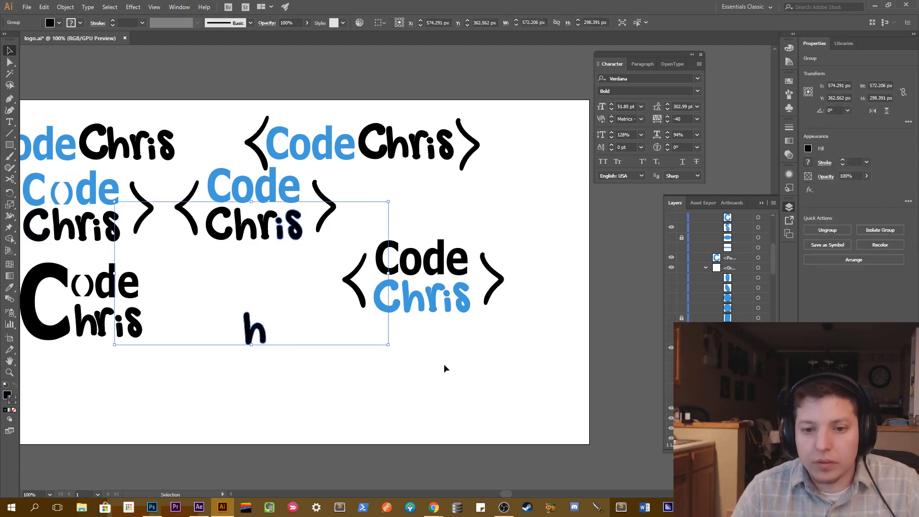
{"action": "left_click", "coordinate": [517, 361]}
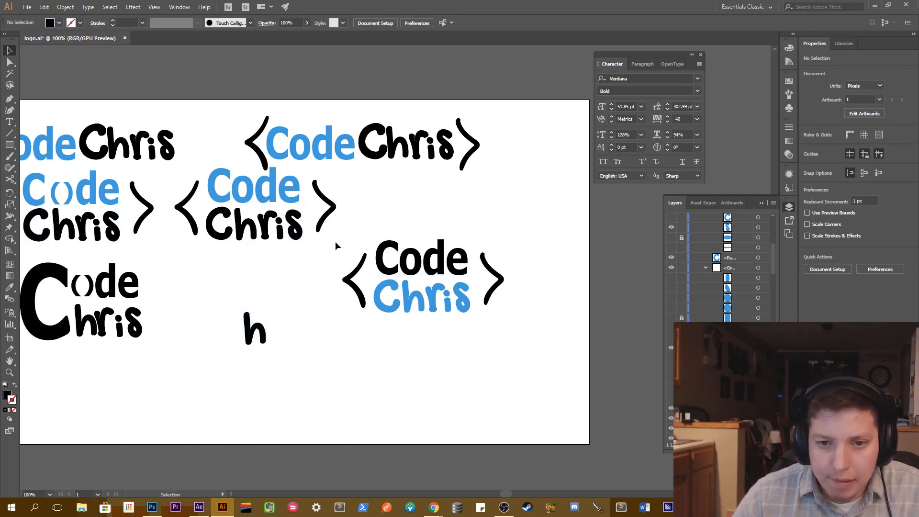
Add a new layer to the logo document and activate the Rectangle tool.
{"action": "left_click_drag", "start_coordinate": [340, 369], "coordinate": [433, 395]}
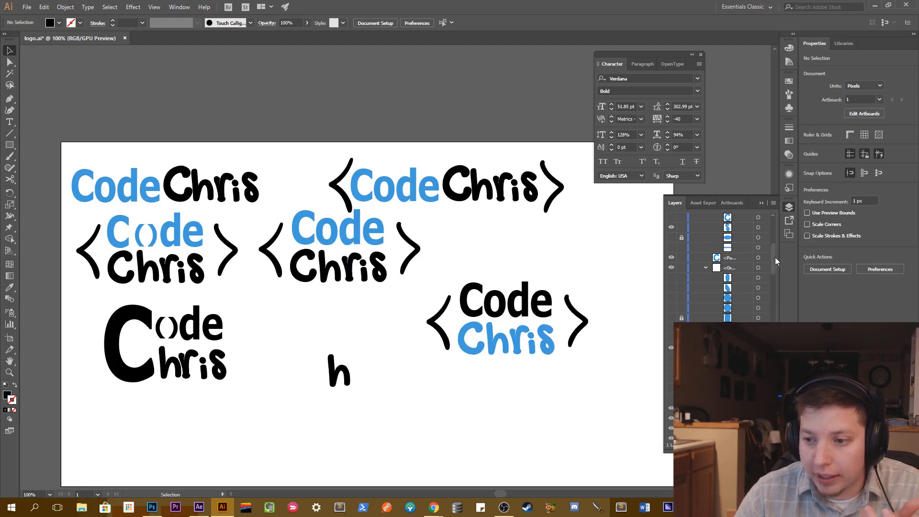
{"action": "left_click_drag", "start_coordinate": [775, 257], "coordinate": [783, 374]}
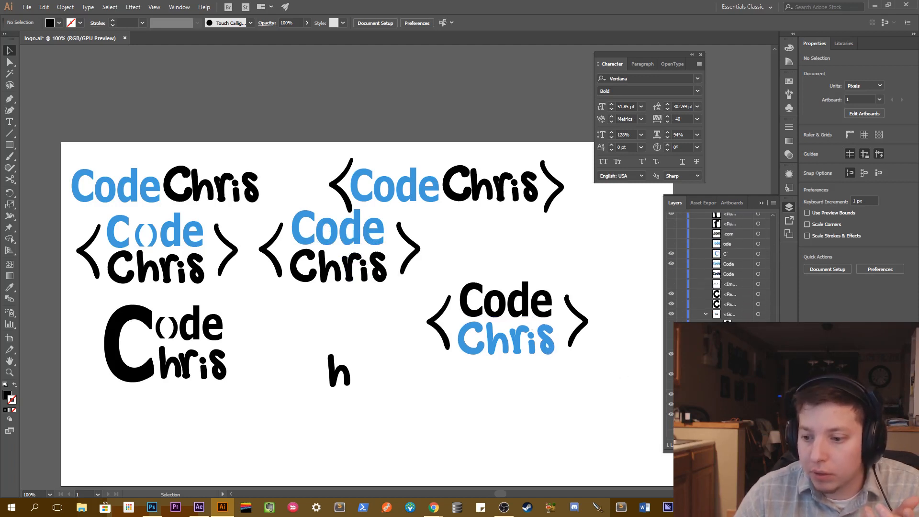
{"action": "key", "text": "ctrl+l"}
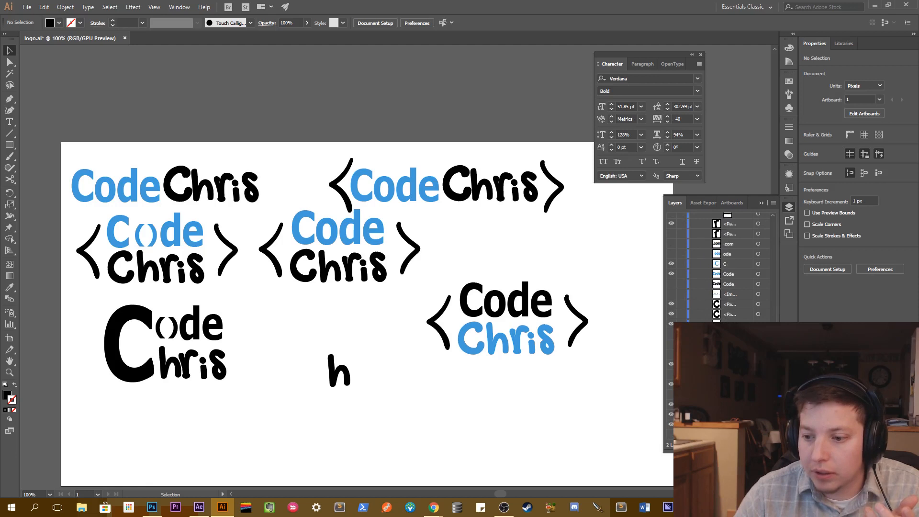
{"action": "scroll", "coordinate": [720, 268], "scroll_direction": "down", "scroll_amount": 1}
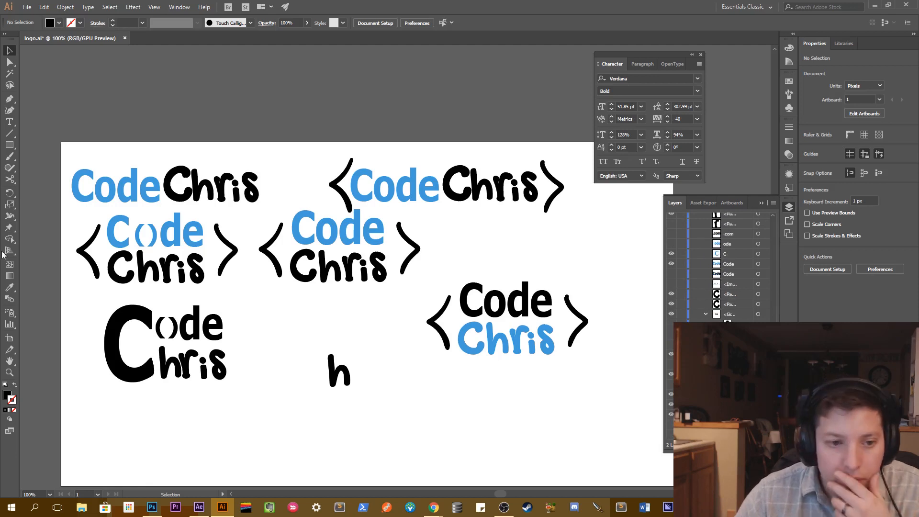
{"action": "left_click", "coordinate": [10, 149]}
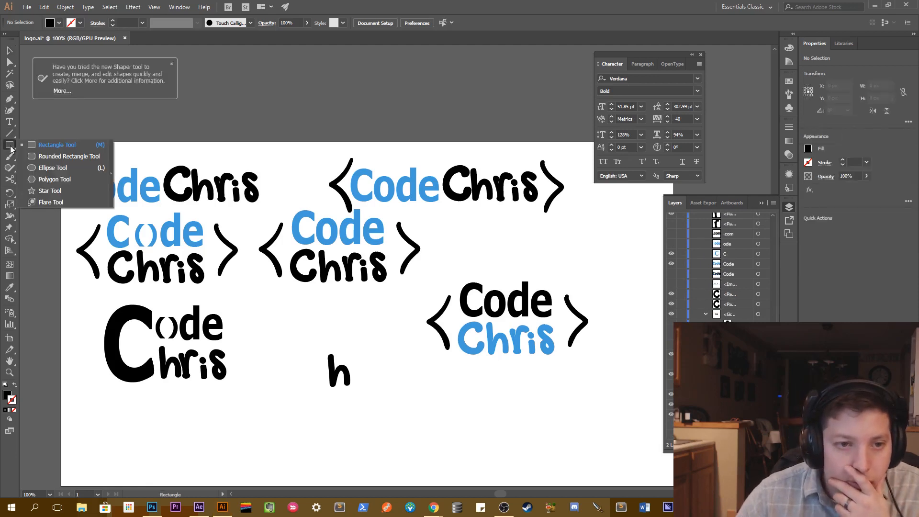
Switch to color pallet.psd in Photoshop and reposition its window so all the color swatches are in view.
{"action": "key", "text": "alt+Tab"}
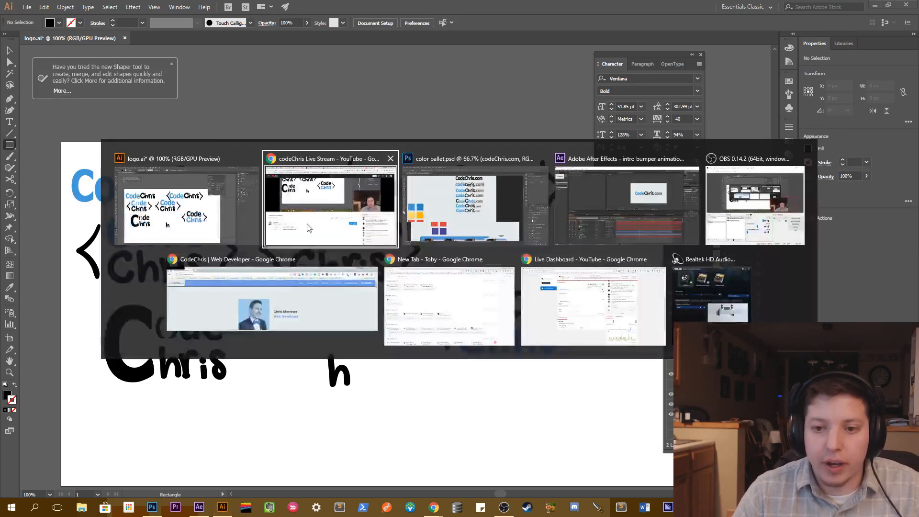
{"action": "left_click", "coordinate": [418, 217]}
{"action": "left_click_drag", "start_coordinate": [231, 410], "coordinate": [387, 323]}
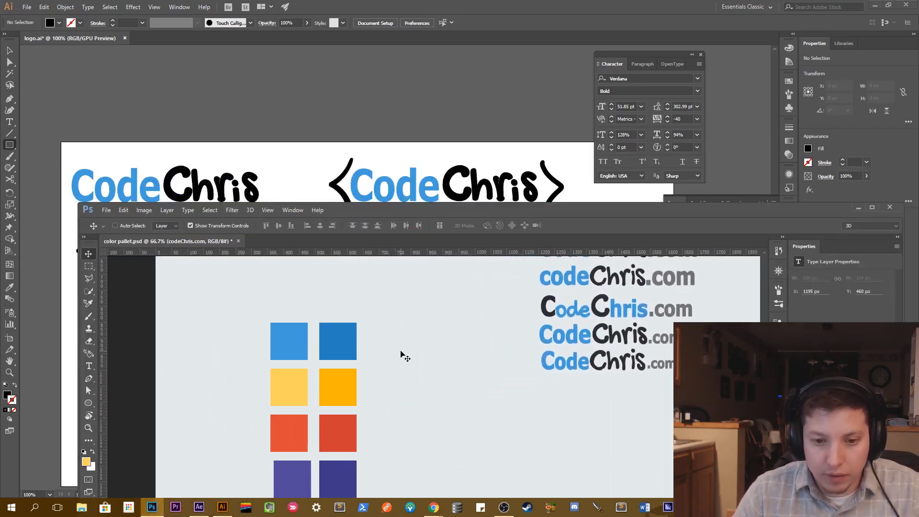
{"action": "key", "text": "i"}
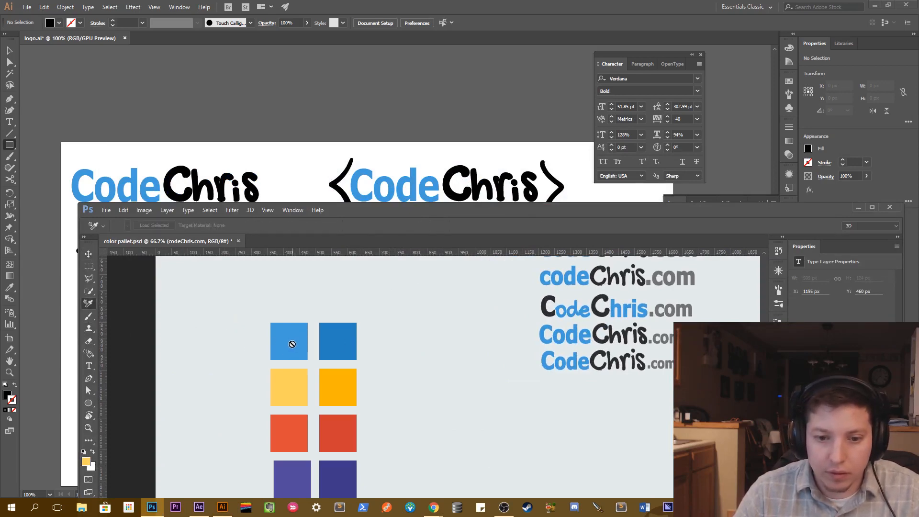
{"action": "left_click_drag", "start_coordinate": [408, 213], "coordinate": [392, 88]}
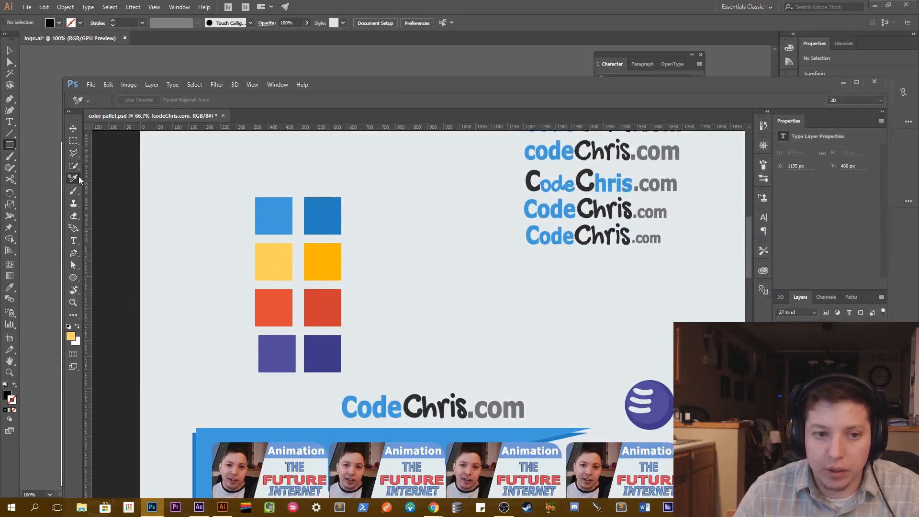
Sample the light blue palette swatch as the foreground color with the Eyedropper tool.
{"action": "left_click", "coordinate": [76, 315]}
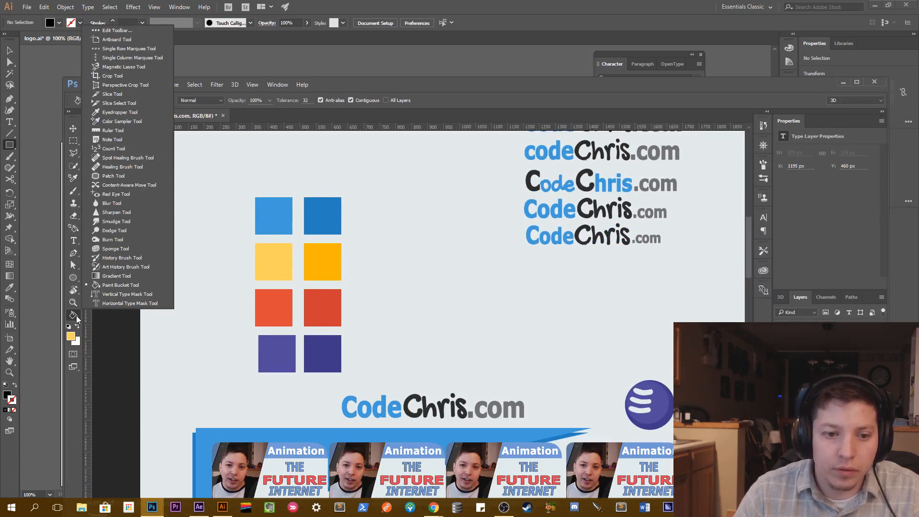
{"action": "left_click", "coordinate": [76, 316]}
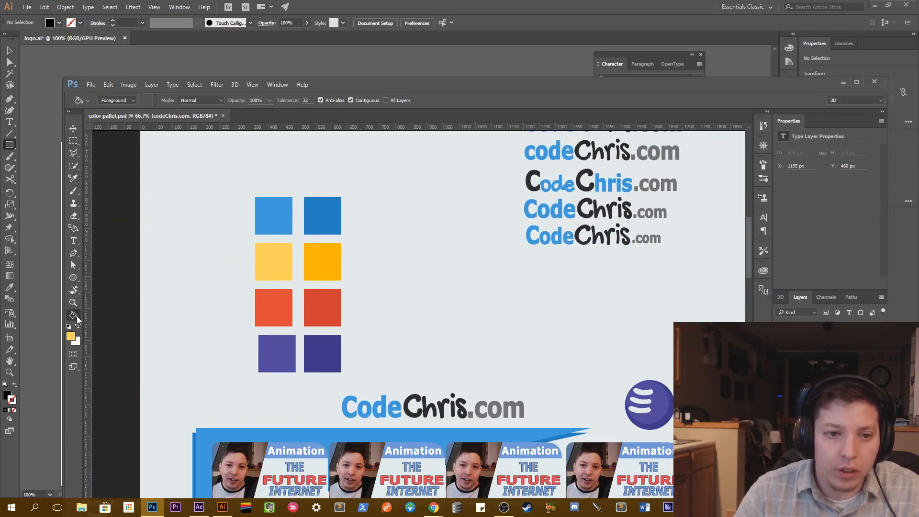
{"action": "left_click", "coordinate": [74, 181]}
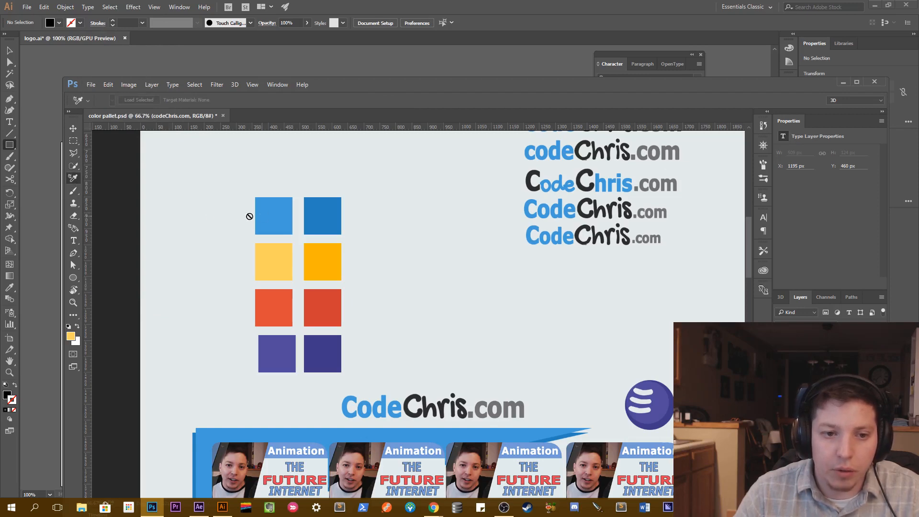
{"action": "left_click", "coordinate": [77, 316]}
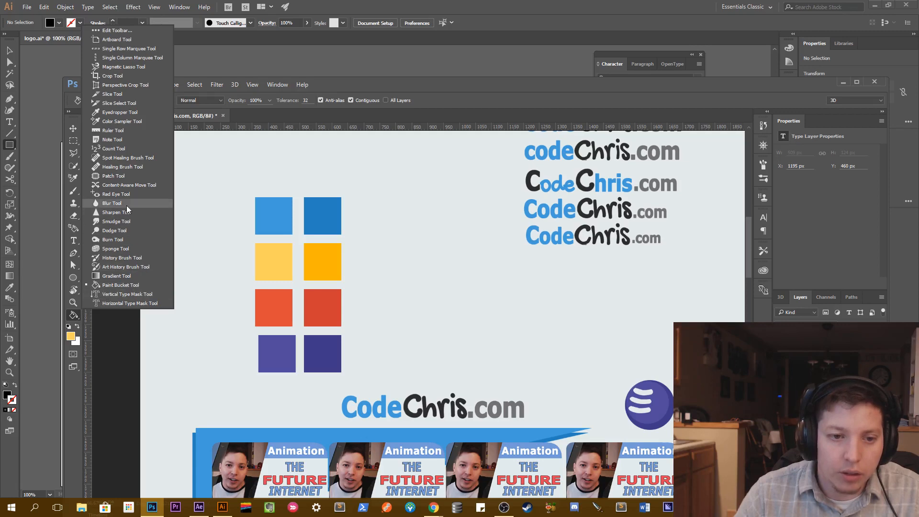
{"action": "left_click", "coordinate": [125, 112]}
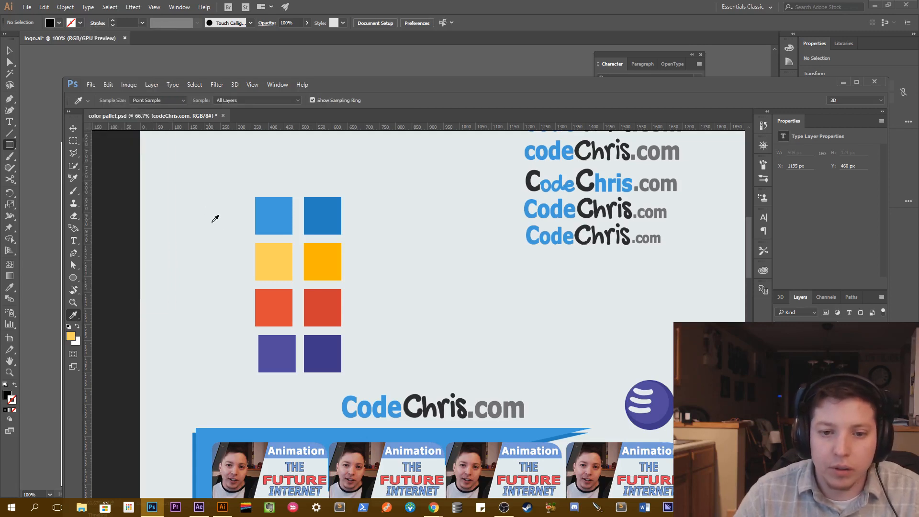
{"action": "left_click", "coordinate": [287, 217]}
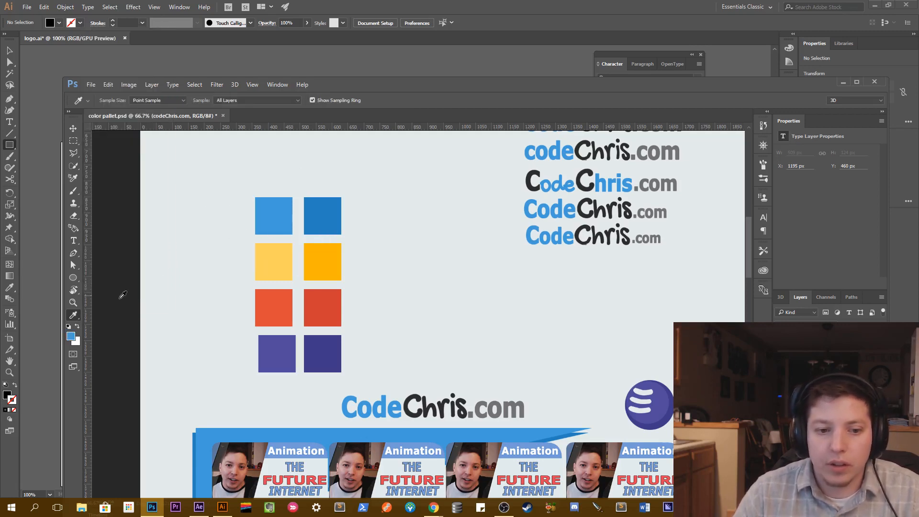
Open the foreground Color Picker and sample the darker blue swatch beside the light blue one.
{"action": "left_click", "coordinate": [71, 337]}
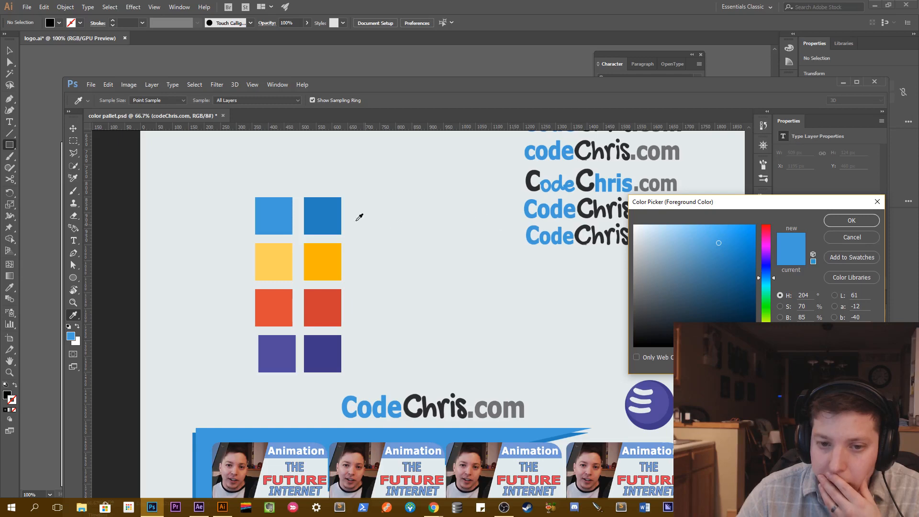
{"action": "left_click", "coordinate": [326, 210]}
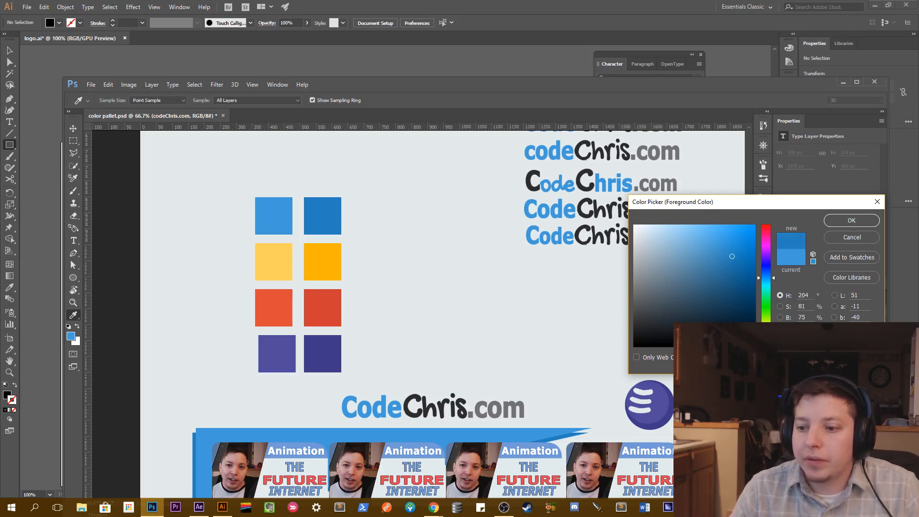
Switch to Illustrator and draw a rectangle about 398 × 181 px covering the bracketed logo with the blue Chris lettering.
{"action": "left_click", "coordinate": [101, 64]}
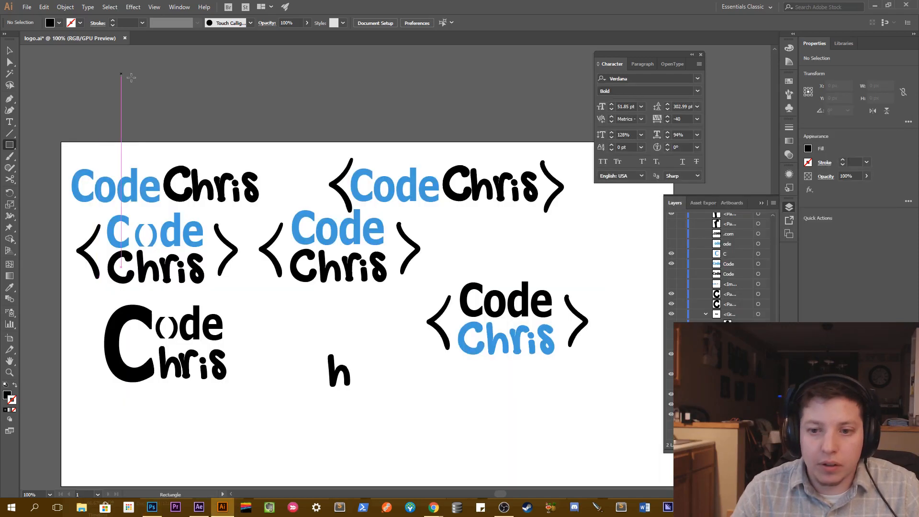
{"action": "left_click", "coordinate": [10, 50]}
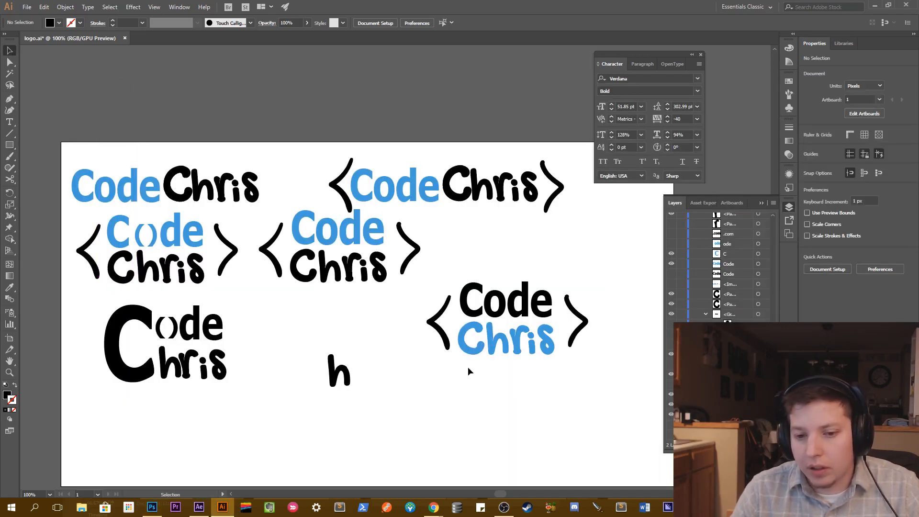
{"action": "left_click", "coordinate": [10, 145]}
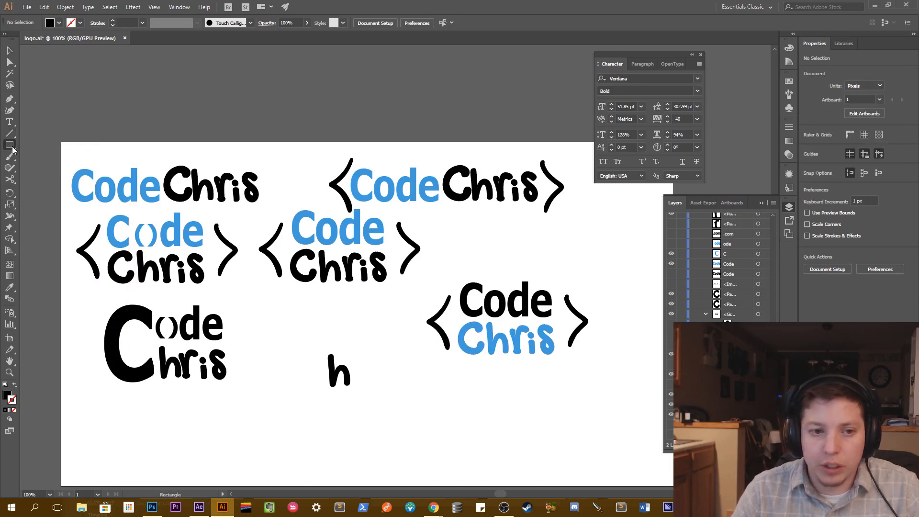
{"action": "left_click_drag", "start_coordinate": [413, 282], "coordinate": [605, 368]}
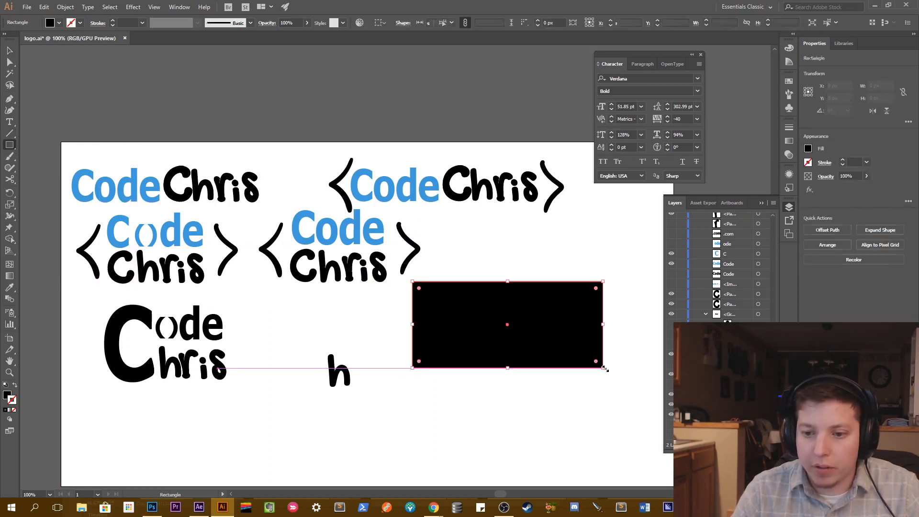
Set the rectangle's fill to the copied dark blue palette color, hex 2481be.
{"action": "left_click", "coordinate": [808, 148]}
{"action": "left_click_drag", "start_coordinate": [795, 232], "coordinate": [759, 233]}
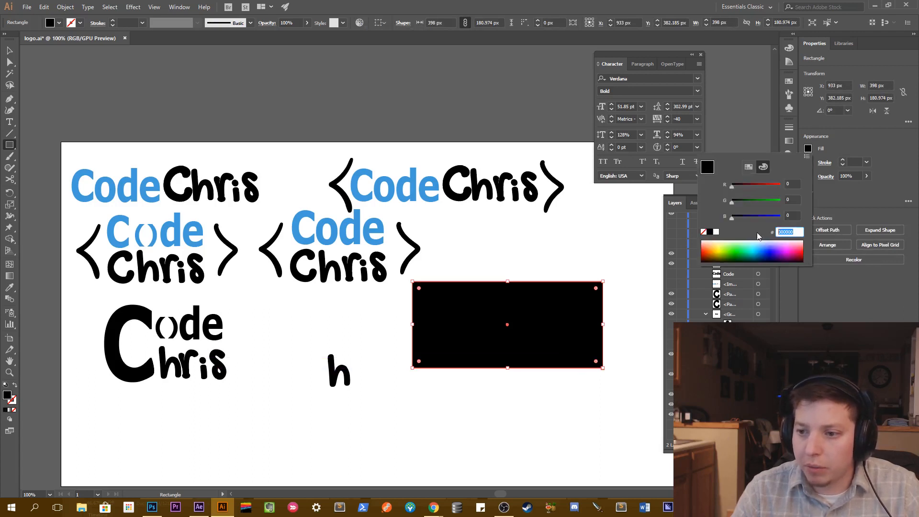
{"action": "key", "text": "ctrl+v"}
{"action": "key", "text": "Return"}
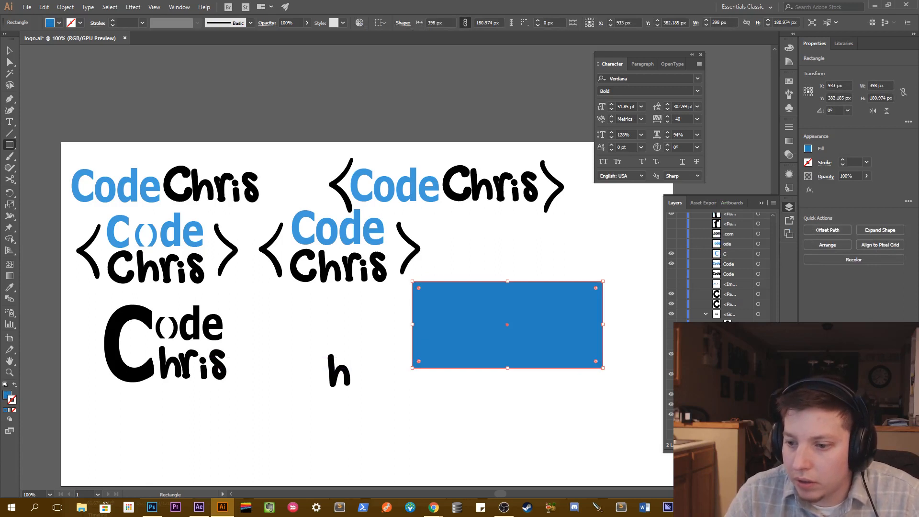
Move Layer 2 below Layer 1 and extend the rectangle's upper edge to a height of about 196 px.
{"action": "left_click_drag", "start_coordinate": [773, 336], "coordinate": [778, 215]}
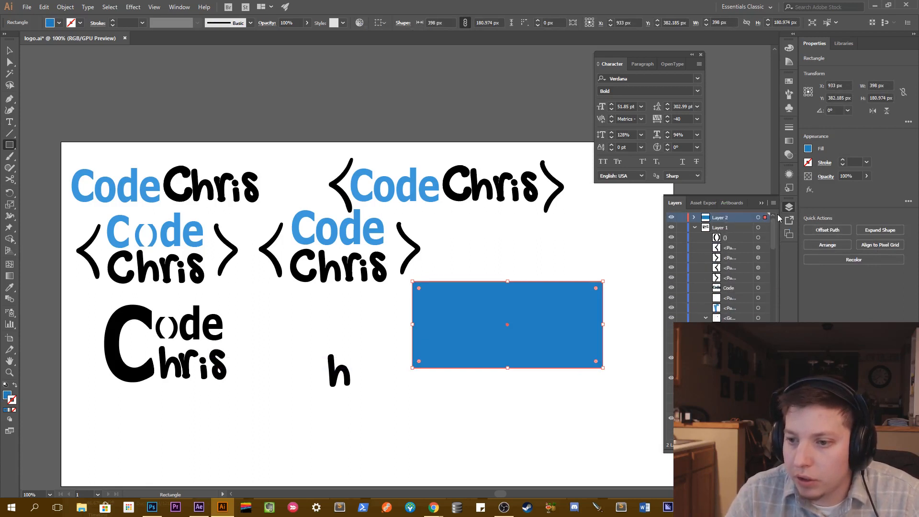
{"action": "left_click", "coordinate": [695, 229]}
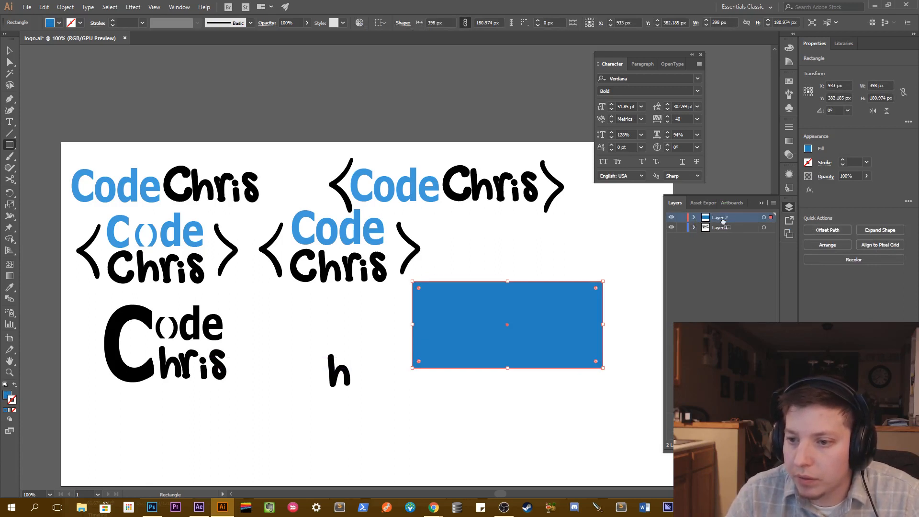
{"action": "left_click_drag", "start_coordinate": [723, 221], "coordinate": [725, 238]}
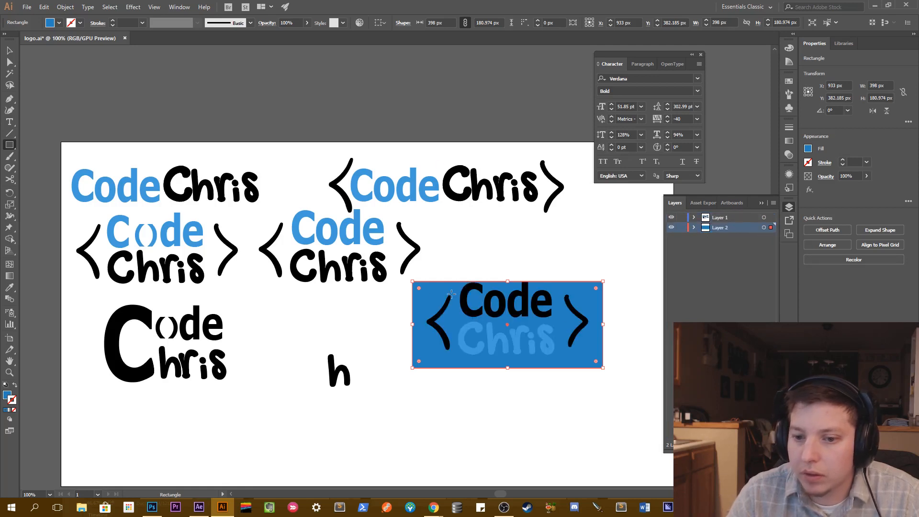
{"action": "left_click_drag", "start_coordinate": [409, 281], "coordinate": [411, 274]}
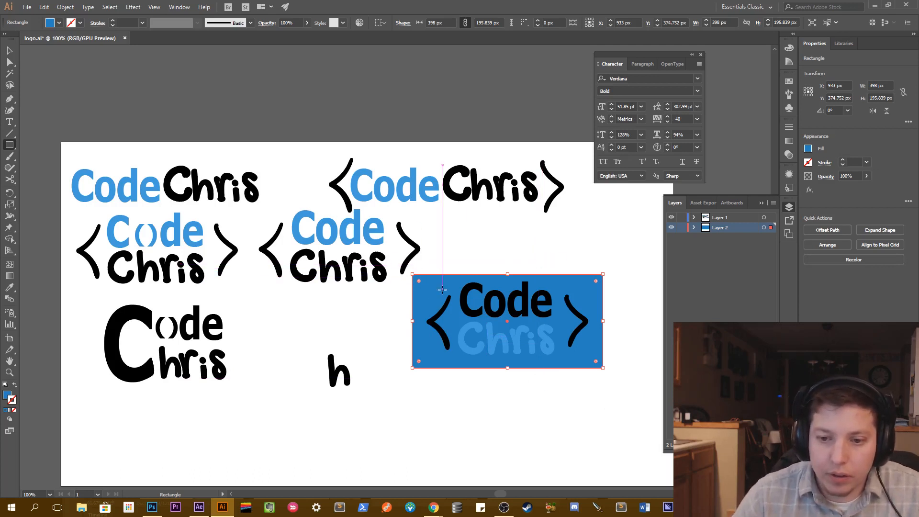
Try a white fill on the Code and Chris lettering over the blue rectangle, and undo the recoloring.
{"action": "key", "text": "v"}
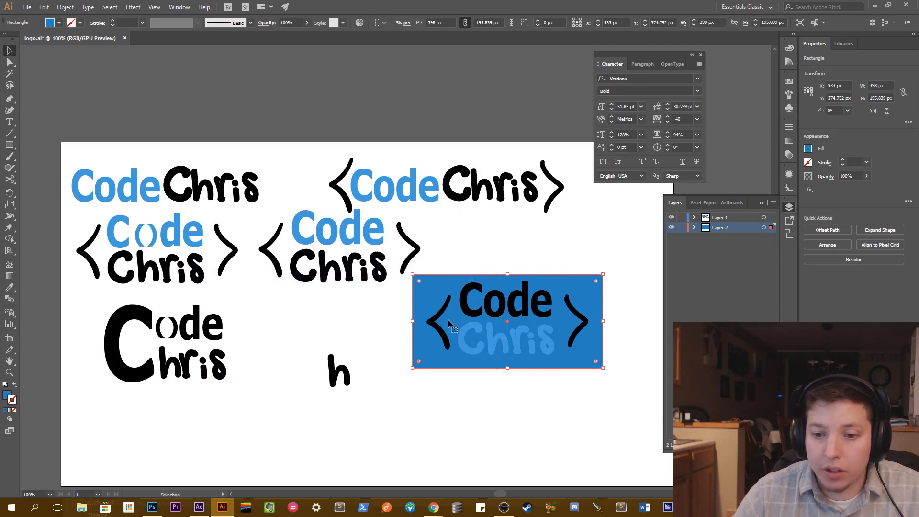
{"action": "left_click", "coordinate": [462, 337]}
{"action": "left_click", "coordinate": [507, 340], "text": "shift"}
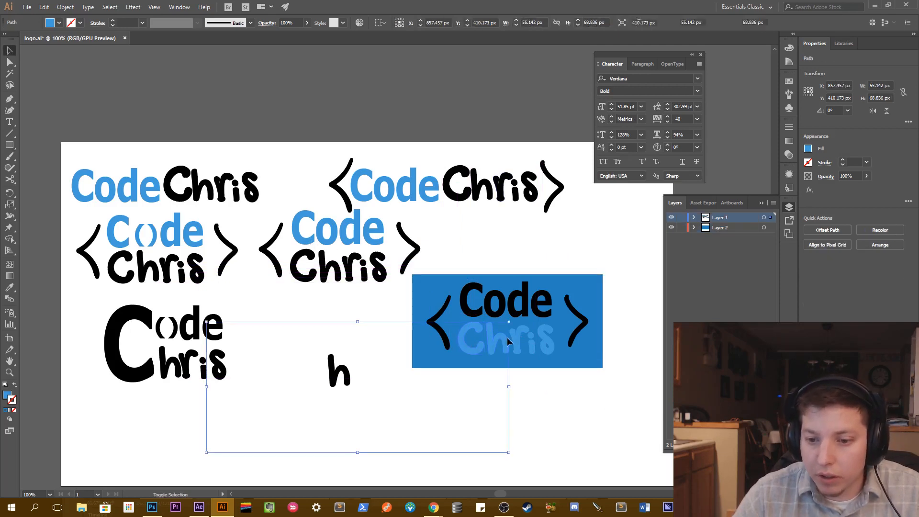
{"action": "left_click", "coordinate": [530, 348], "text": "shift"}
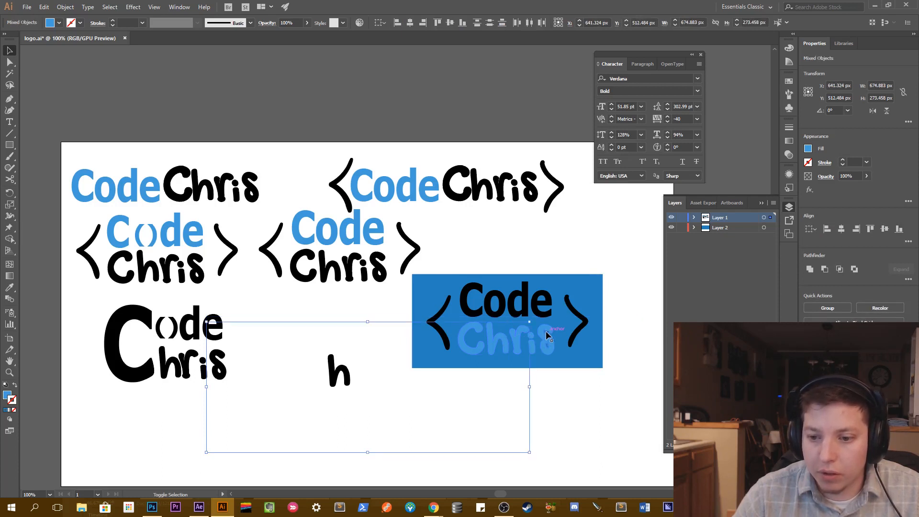
{"action": "left_click", "coordinate": [541, 328], "text": "shift"}
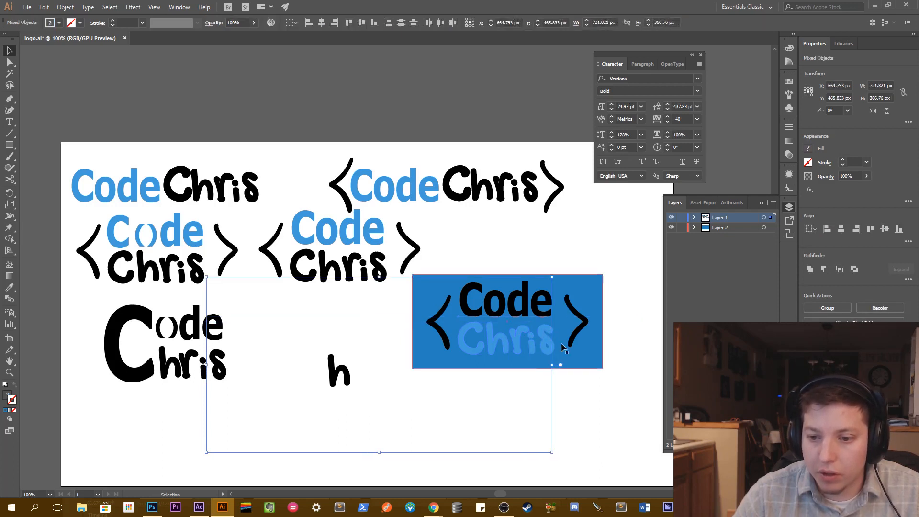
{"action": "left_click", "coordinate": [809, 149]}
{"action": "left_click", "coordinate": [716, 232]}
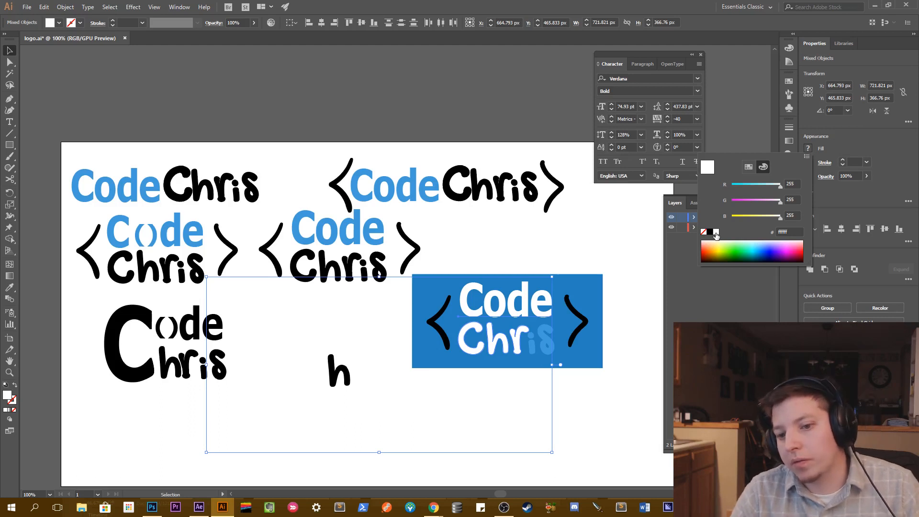
{"action": "key", "text": "Escape"}
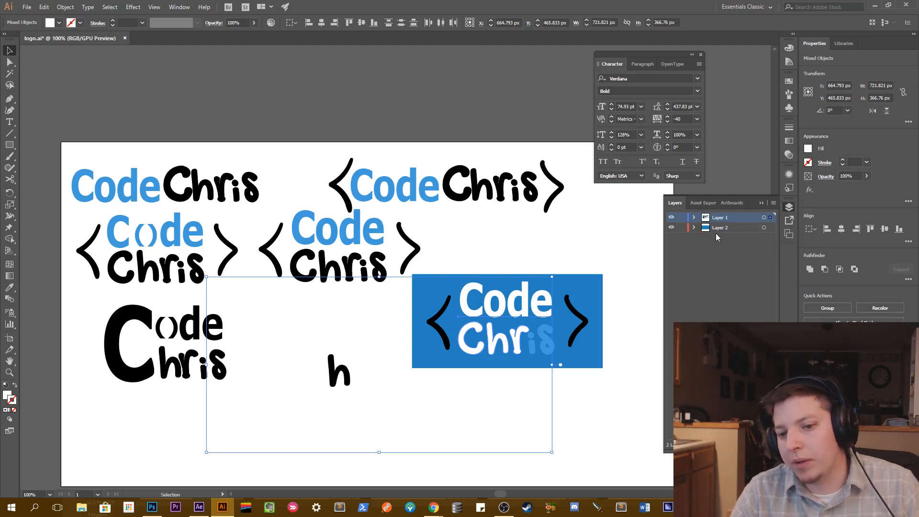
{"action": "left_click", "coordinate": [690, 294]}
{"action": "key", "text": "ctrl+z"}
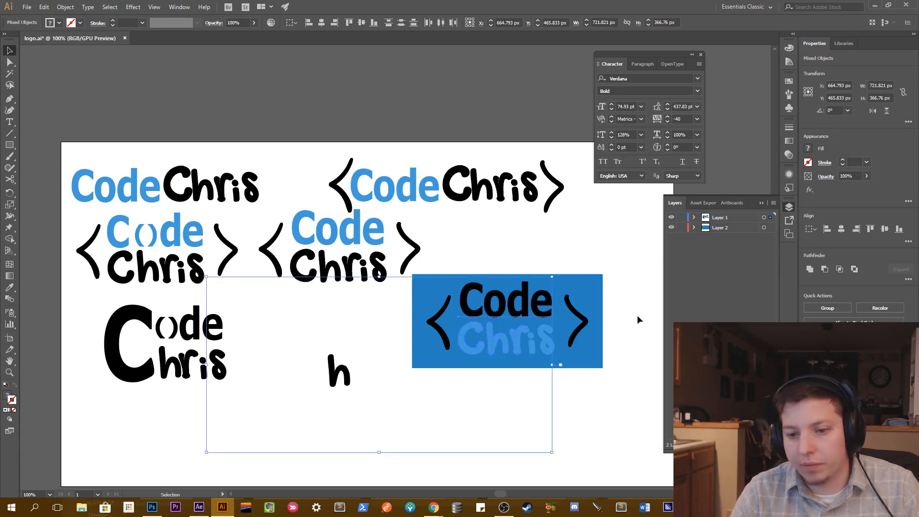
Sample the light yellow swatch from Photoshop's color pallet.psd and set the Illustrator rectangle's fill to hex fdd35c.
{"action": "left_click", "coordinate": [586, 286]}
{"action": "key", "text": "alt+Tab"}
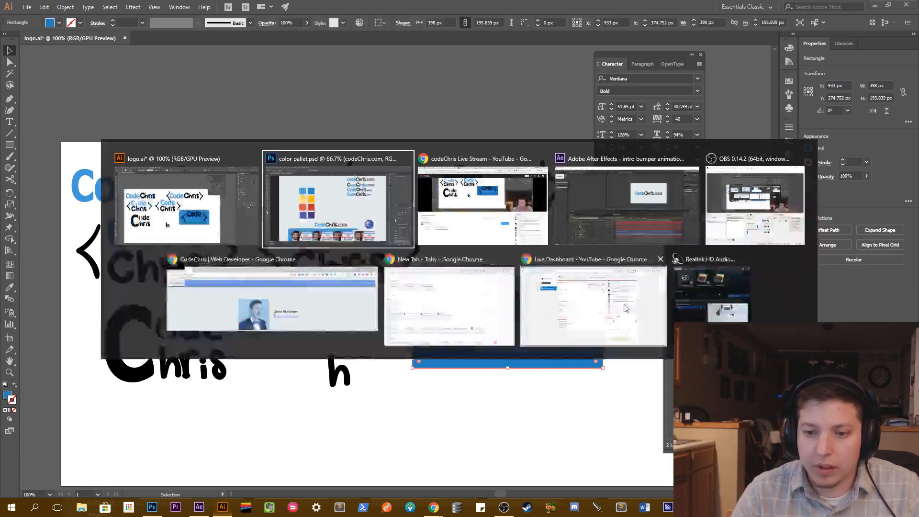
{"action": "left_click", "coordinate": [285, 266]}
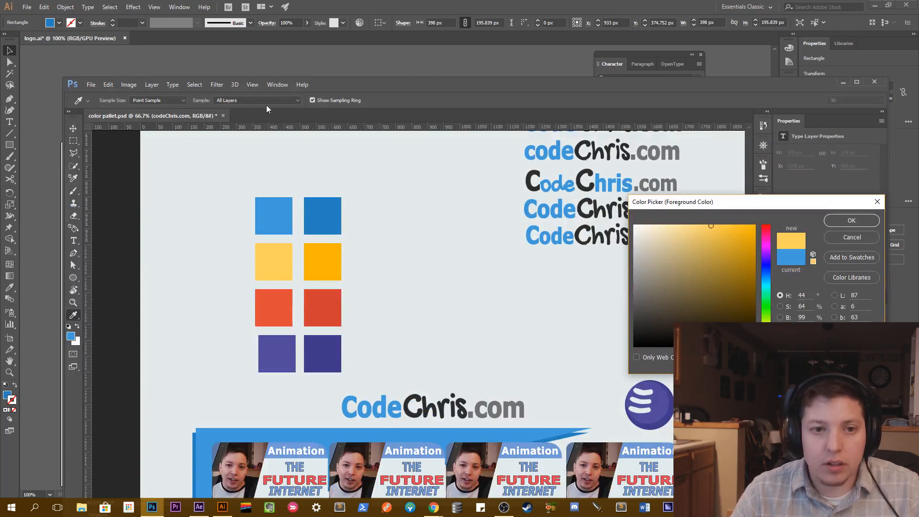
{"action": "key", "text": "alt+Tab"}
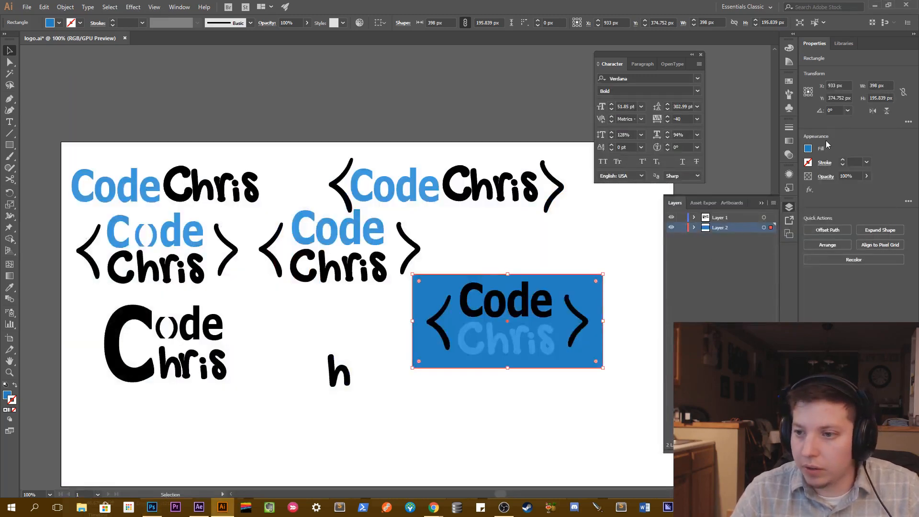
{"action": "left_click", "coordinate": [808, 150]}
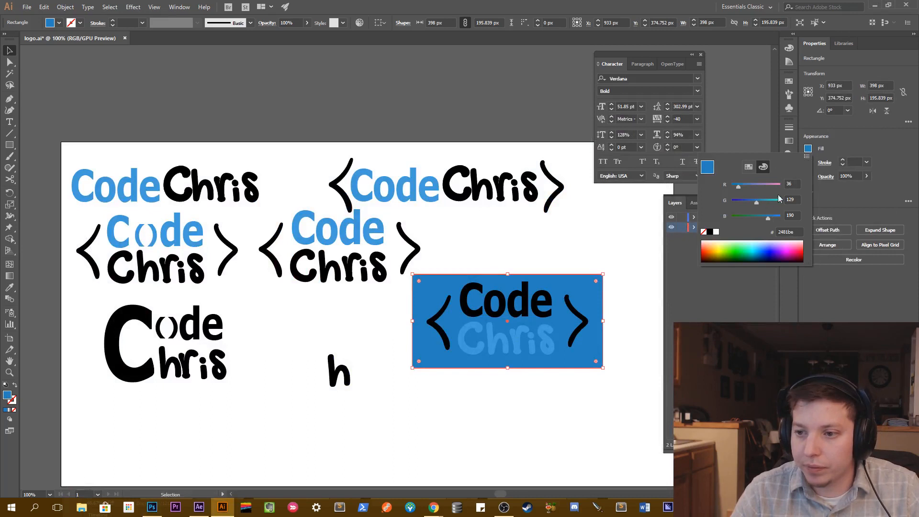
{"action": "left_click_drag", "start_coordinate": [798, 232], "coordinate": [757, 228]}
{"action": "type", "text": "fdd35c"}
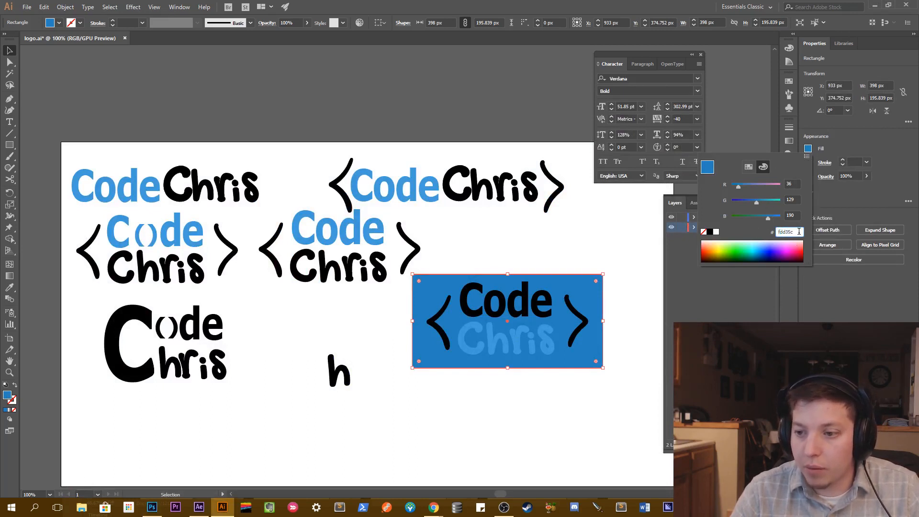
{"action": "key", "text": "Return"}
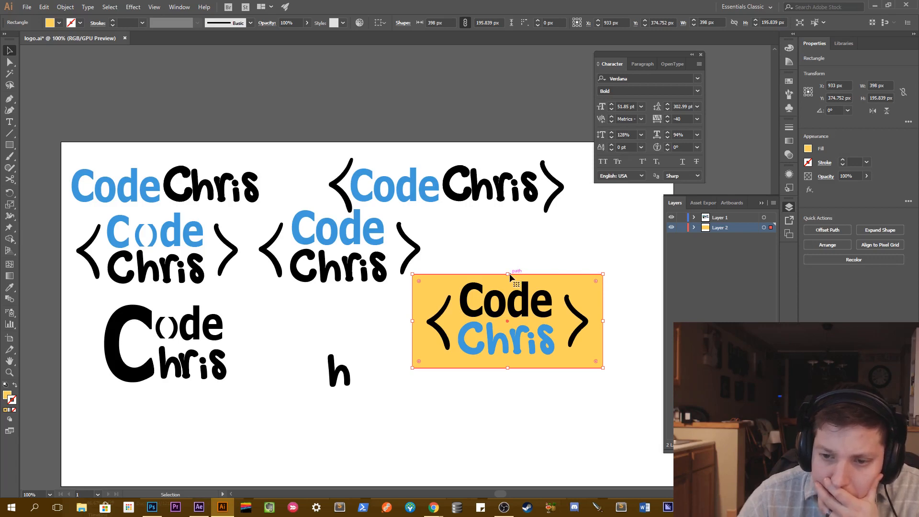
Switch to Photoshop, sample the pale canvas background as the foreground color, and return to Illustrator.
{"action": "key", "text": "alt+Tab"}
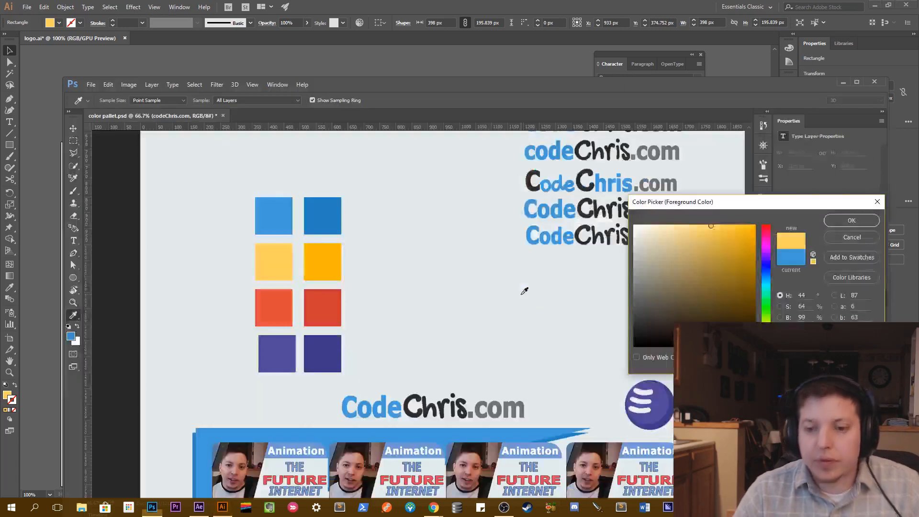
{"action": "left_click", "coordinate": [474, 280]}
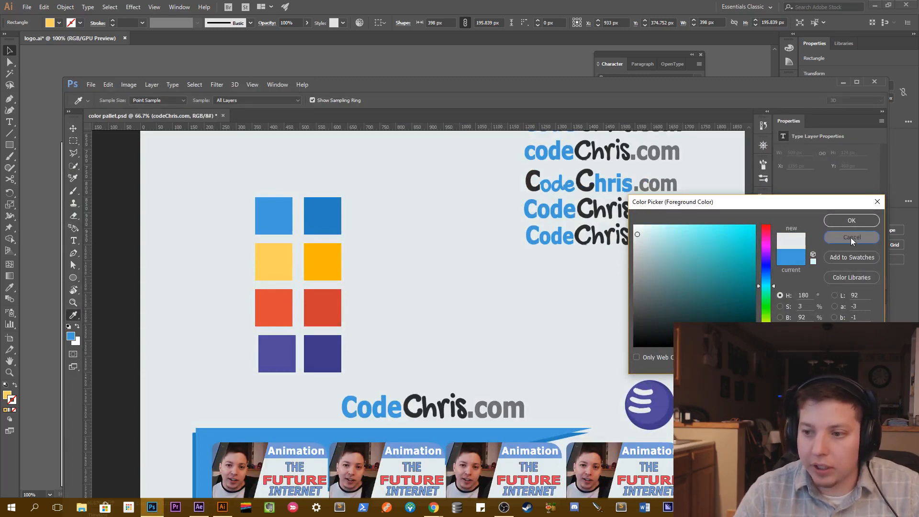
{"action": "left_click", "coordinate": [834, 221]}
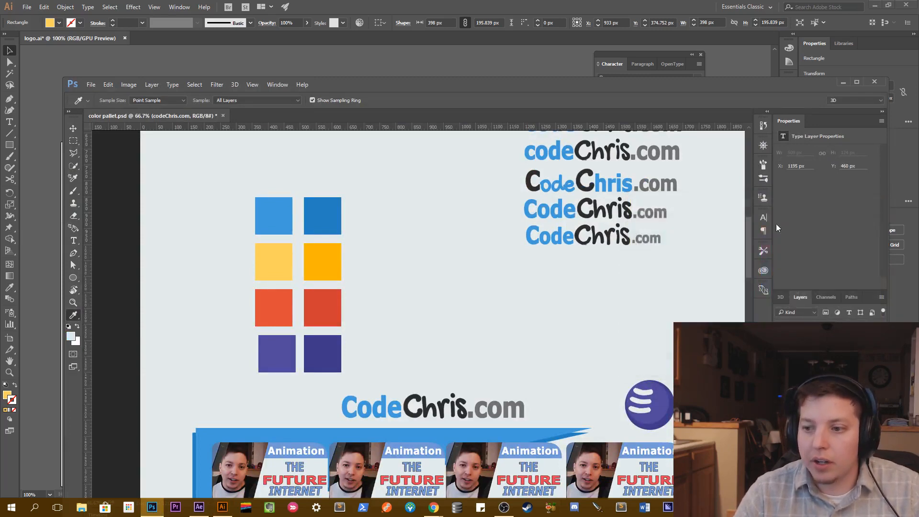
{"action": "left_click", "coordinate": [471, 64]}
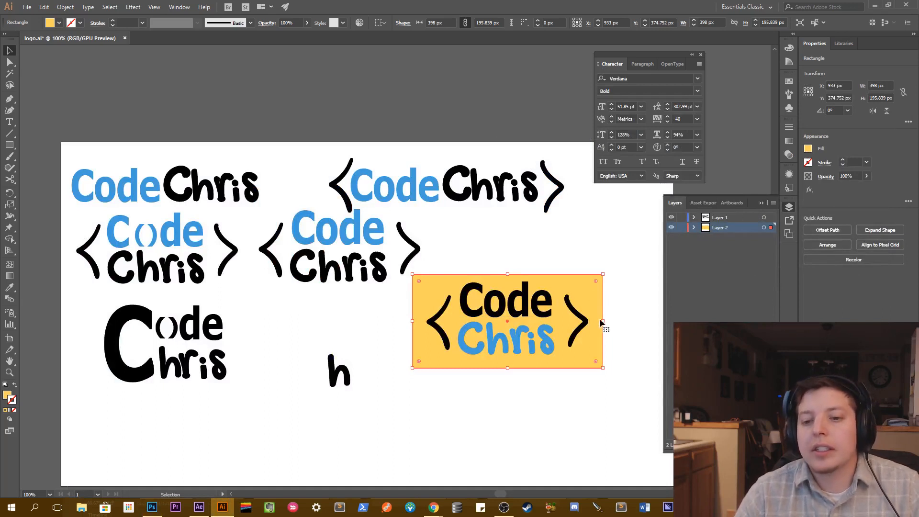
Select the black Code text, sample the light orange-red swatch in Photoshop and open its color values, and return to Illustrator.
{"action": "left_click", "coordinate": [474, 314]}
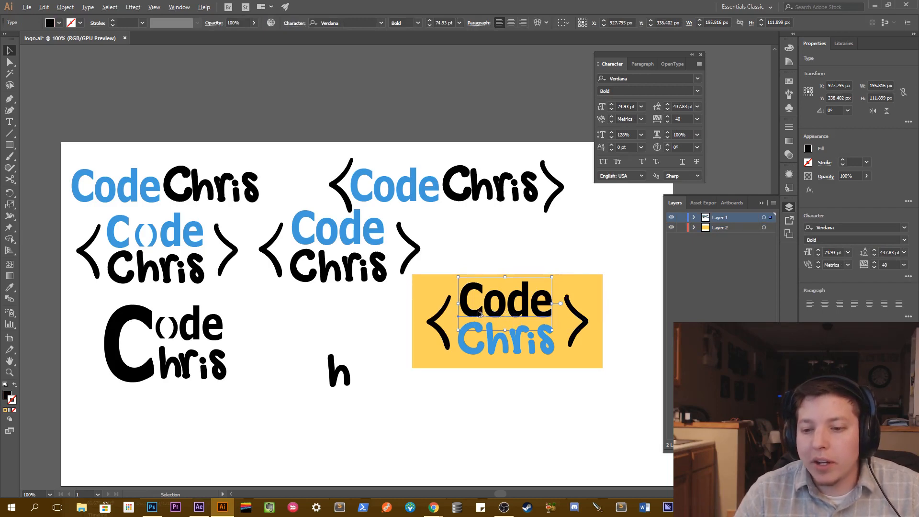
{"action": "key", "text": "alt+Tab"}
{"action": "key", "text": "alt+Tab"}
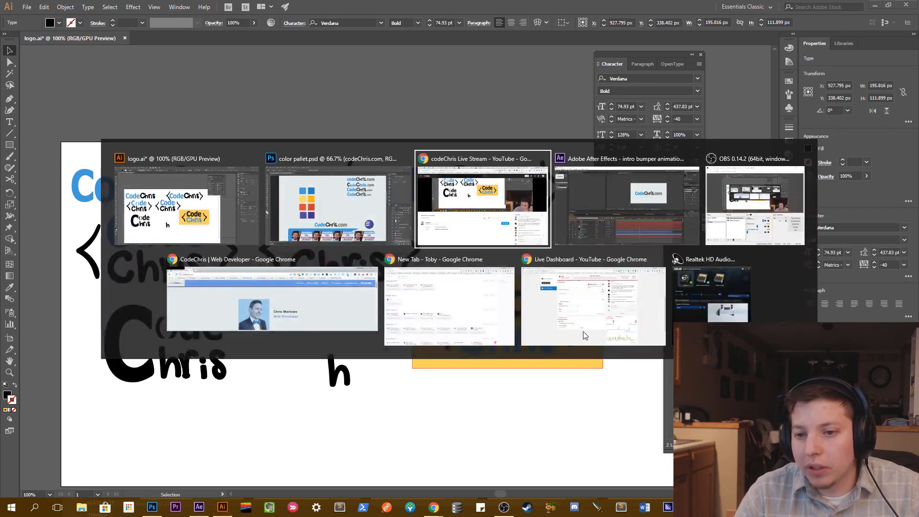
{"action": "left_click", "coordinate": [336, 206]}
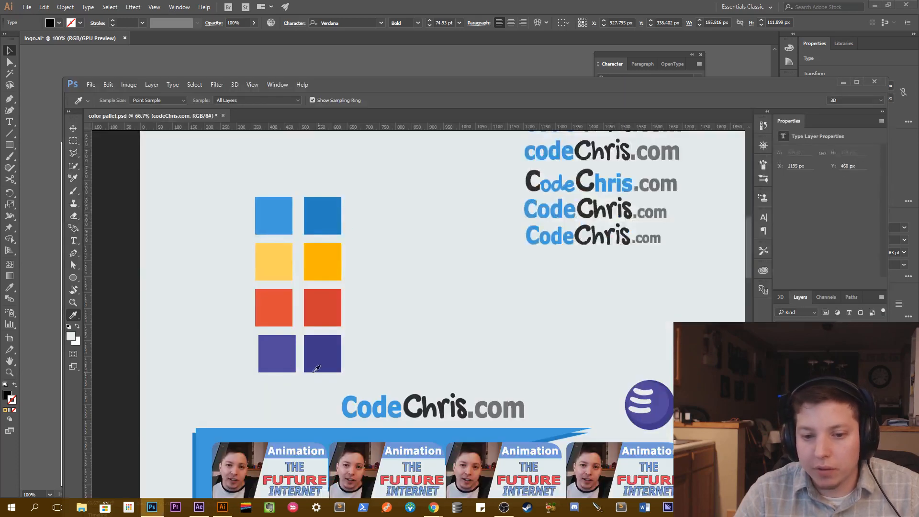
{"action": "left_click", "coordinate": [287, 351]}
{"action": "left_click", "coordinate": [281, 310]}
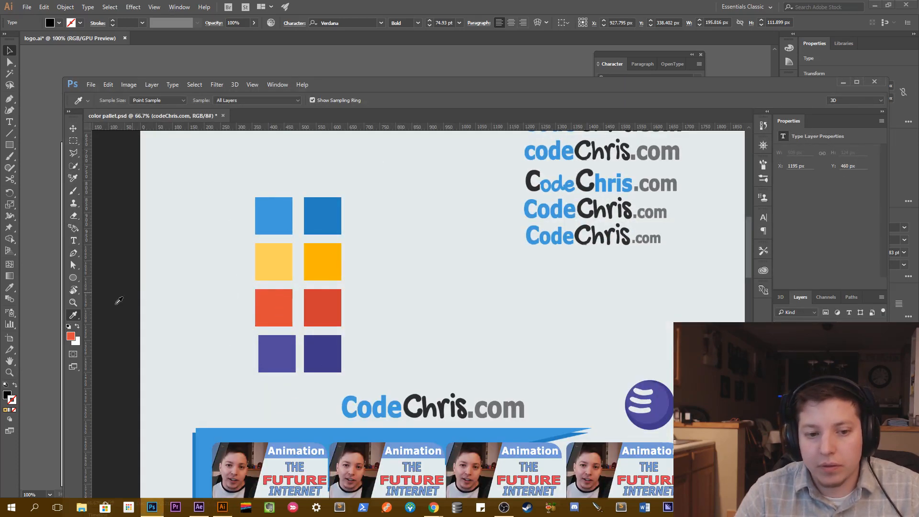
{"action": "left_click", "coordinate": [72, 336]}
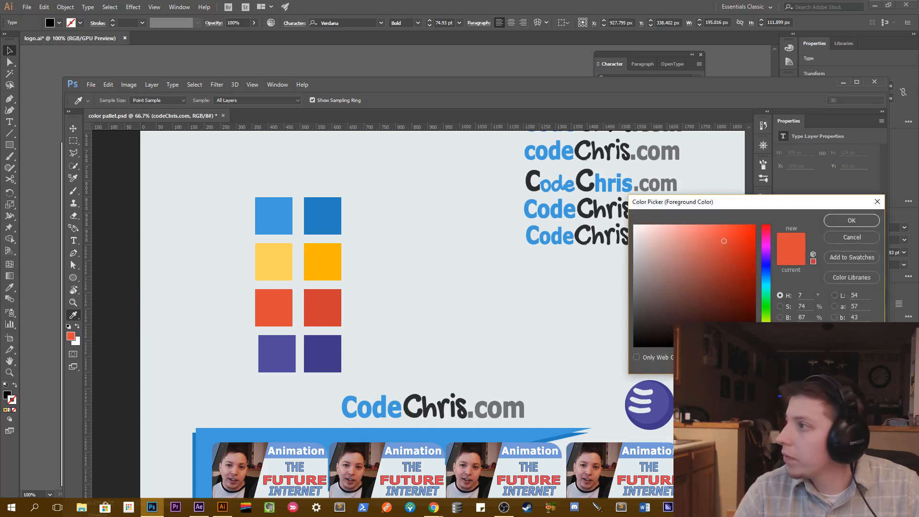
{"action": "left_click", "coordinate": [176, 67]}
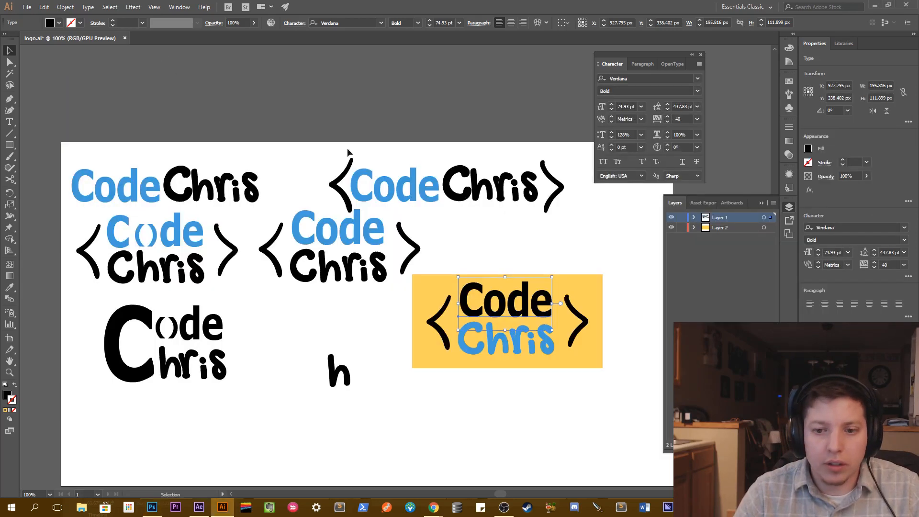
Set the fill of the Code text over the yellow rectangle to hex de4b39 and finish editing the text.
{"action": "double_click", "coordinate": [524, 305]}
{"action": "left_click_drag", "start_coordinate": [465, 303], "coordinate": [553, 307]}
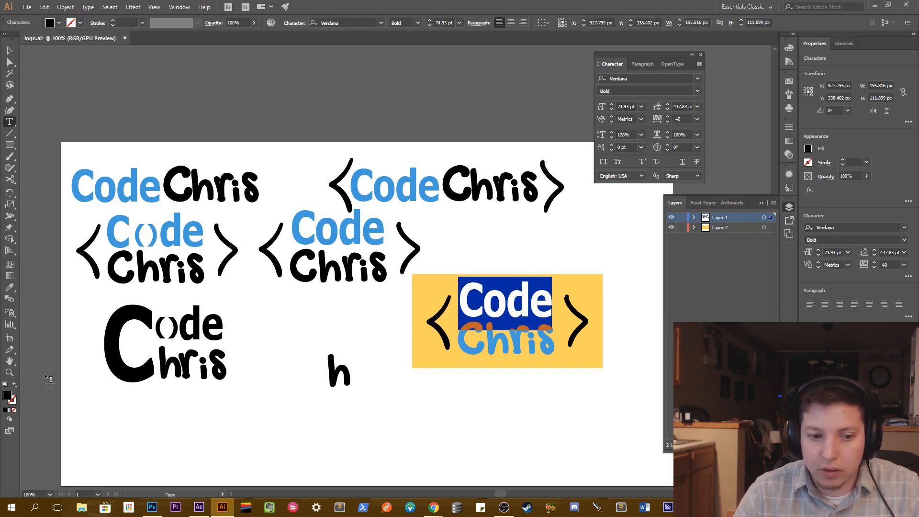
{"action": "double_click", "coordinate": [7, 395]}
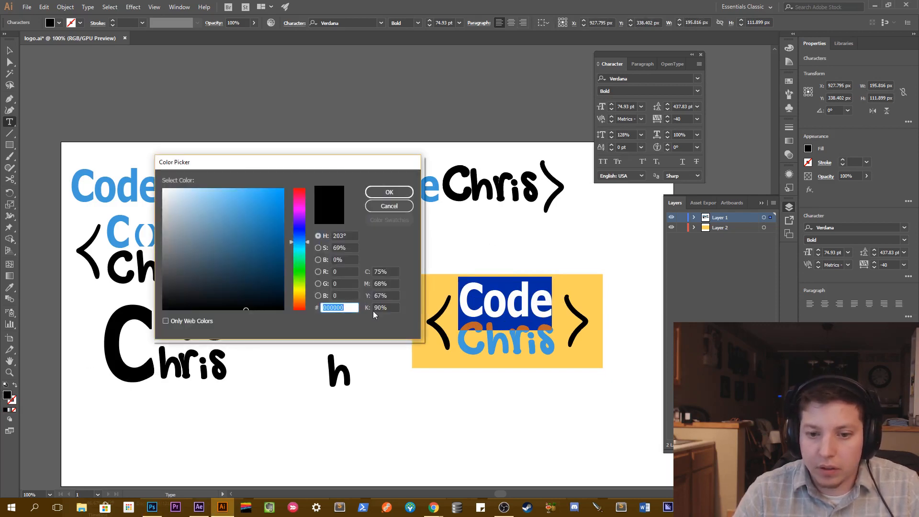
{"action": "type", "text": "de4b39"}
{"action": "left_click", "coordinate": [389, 192]}
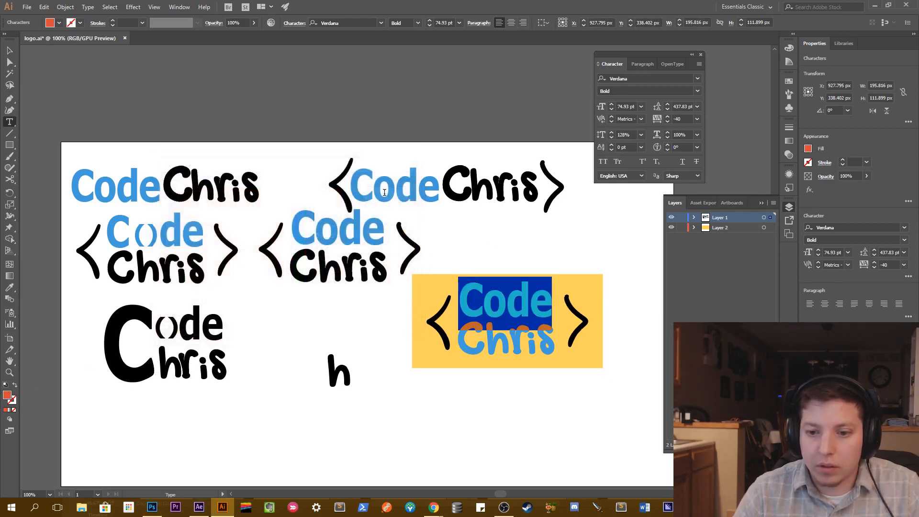
{"action": "left_click", "coordinate": [481, 294]}
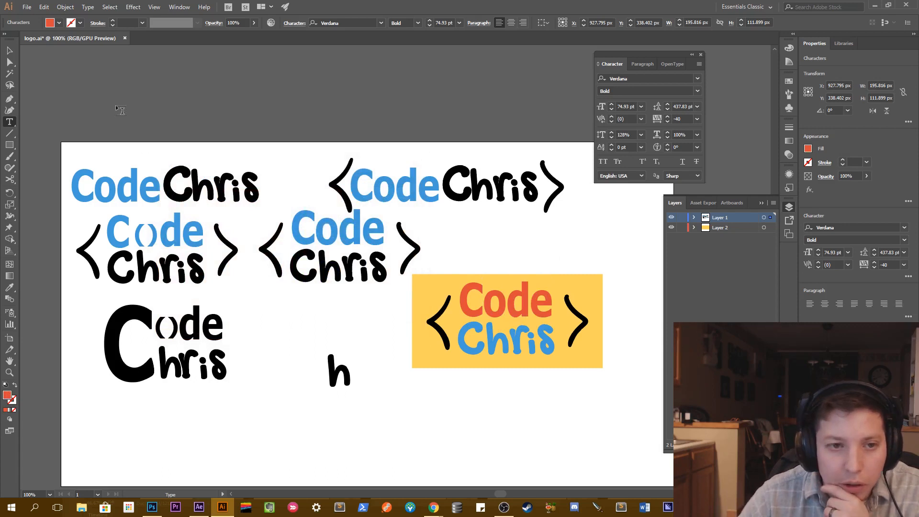
{"action": "key", "text": "Escape"}
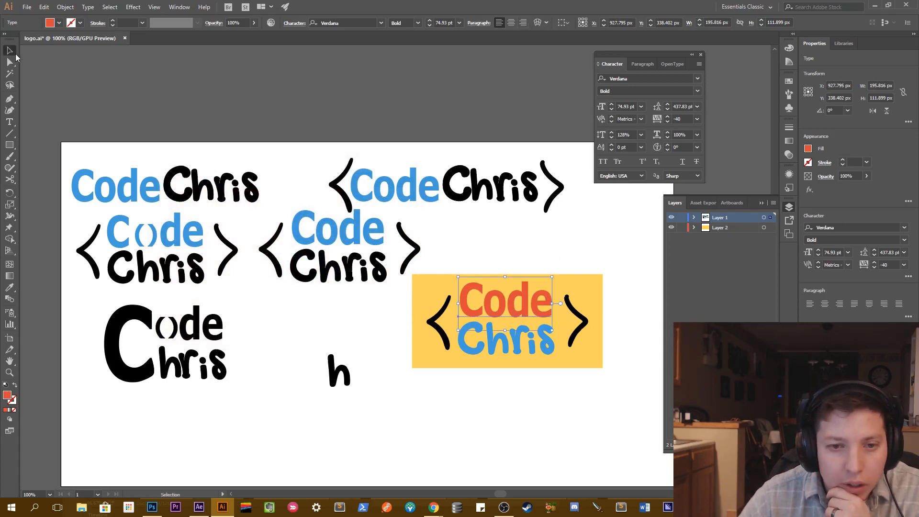
Hide Layer 2 to view the logo without its yellow rectangle, and check the color palette in Photoshop.
{"action": "left_click", "coordinate": [597, 353]}
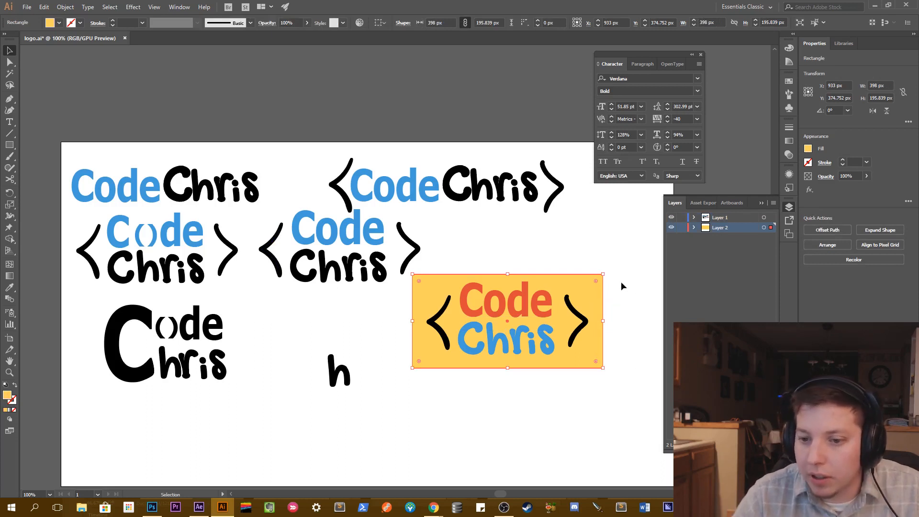
{"action": "left_click", "coordinate": [671, 228]}
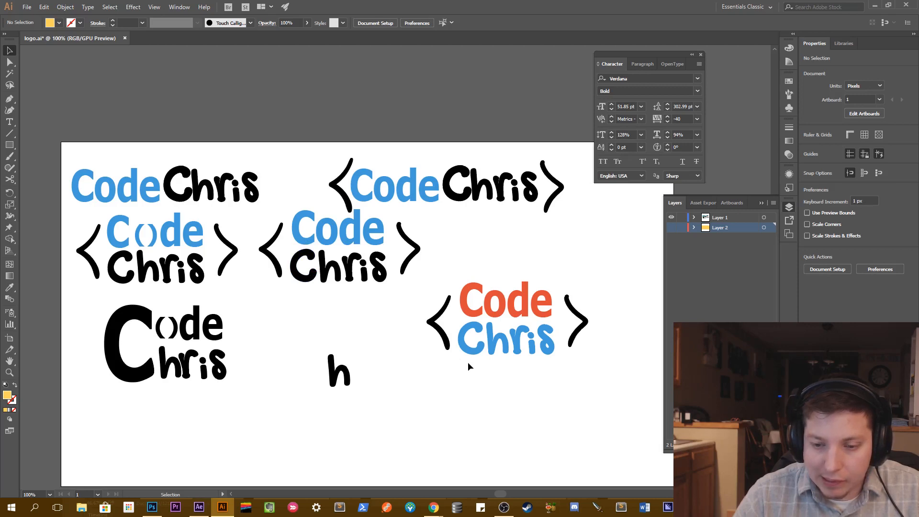
{"action": "key", "text": "alt+Tab"}
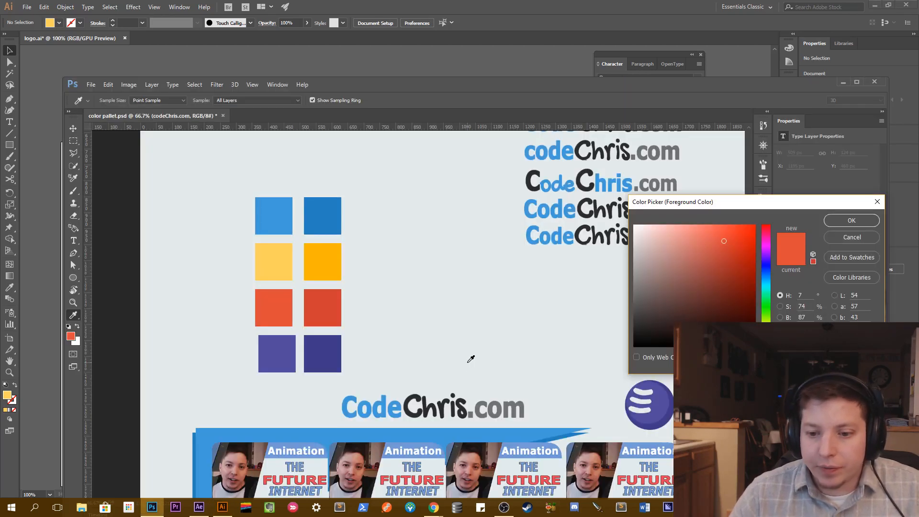
{"action": "key", "text": "alt+Tab"}
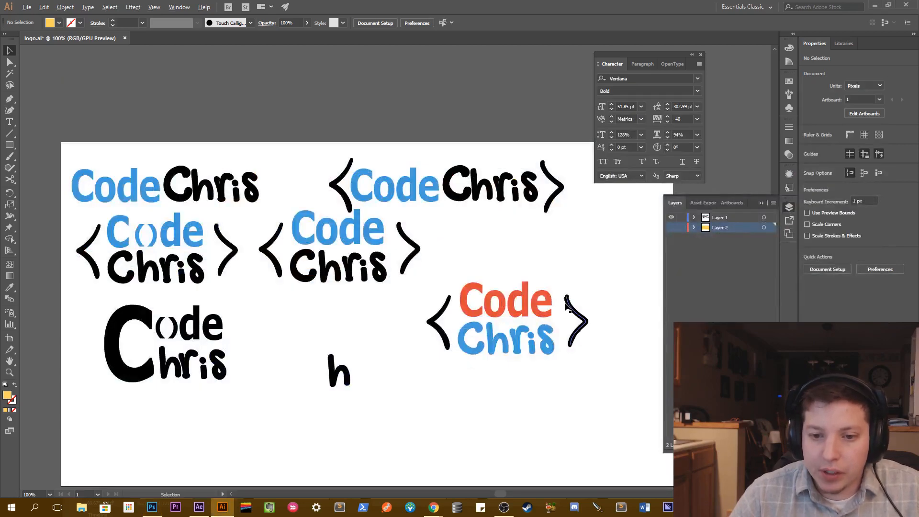
Switch to Photoshop, sample the pale canvas background for its hex value, close the color picker without applying it, and return to Illustrator.
{"action": "key", "text": "alt+Tab"}
{"action": "left_click", "coordinate": [472, 306]}
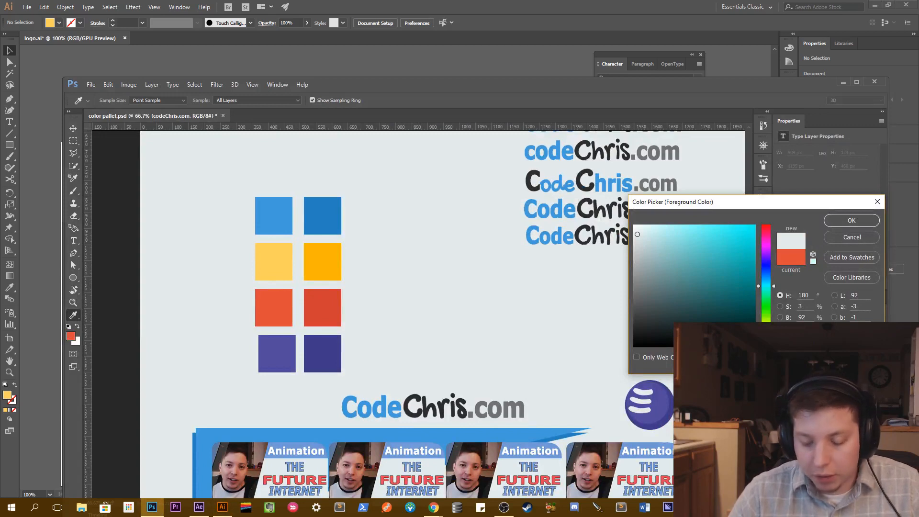
{"action": "left_click", "coordinate": [850, 237]}
{"action": "key", "text": "alt+Tab"}
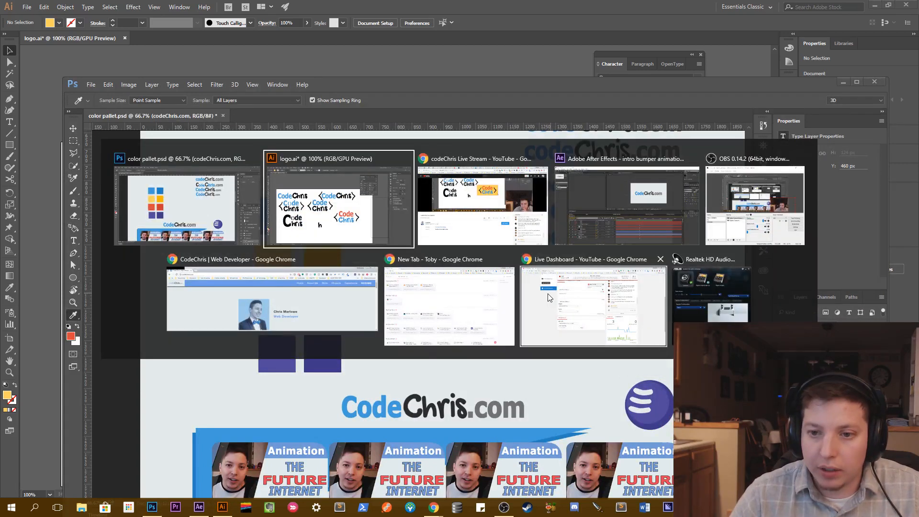
{"action": "key", "text": "Escape"}
{"action": "key", "text": "alt+Tab"}
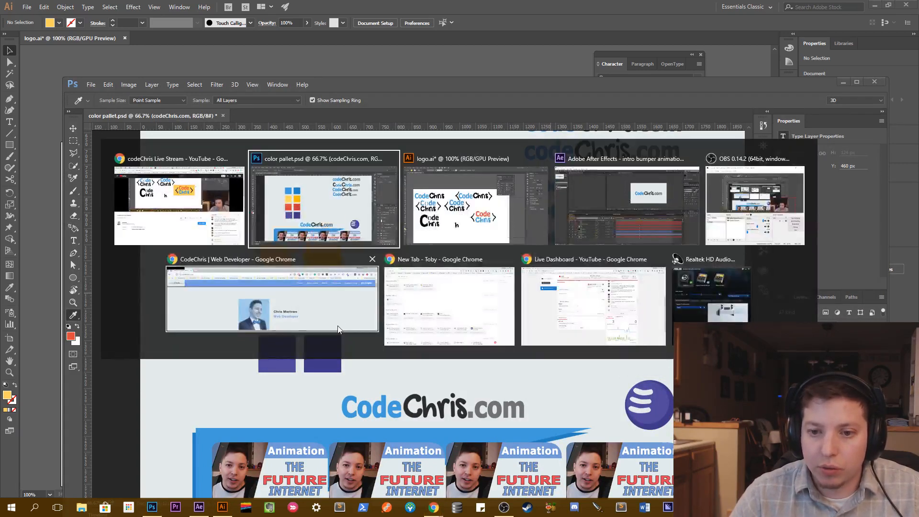
{"action": "key", "text": "alt+Tab"}
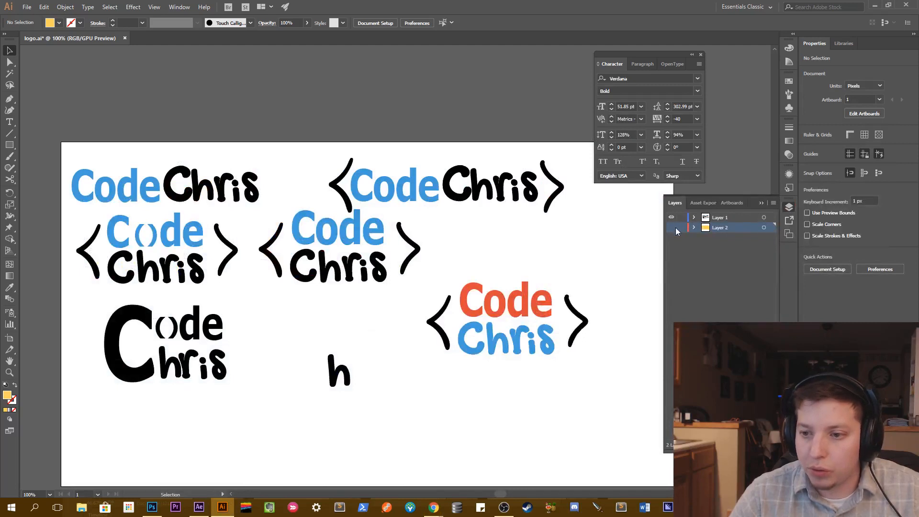
Show Layer 2 again and try to apply the sampled pale gray as the rectangle's fill.
{"action": "left_click", "coordinate": [671, 228]}
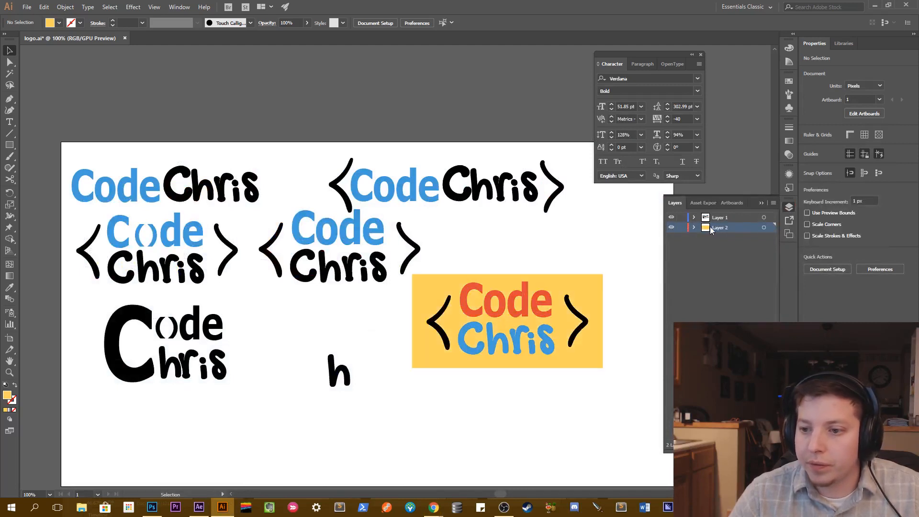
{"action": "double_click", "coordinate": [7, 396]}
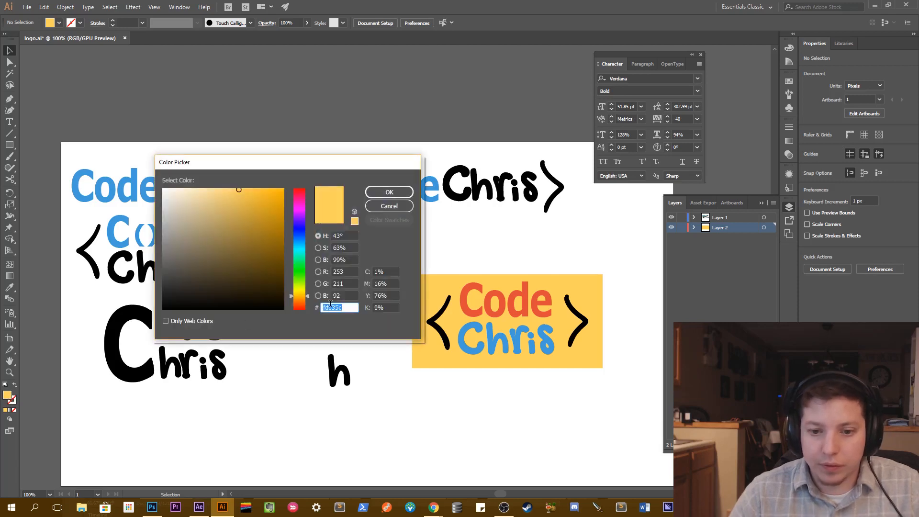
{"action": "key", "text": "ctrl+v"}
{"action": "left_click", "coordinate": [389, 193]}
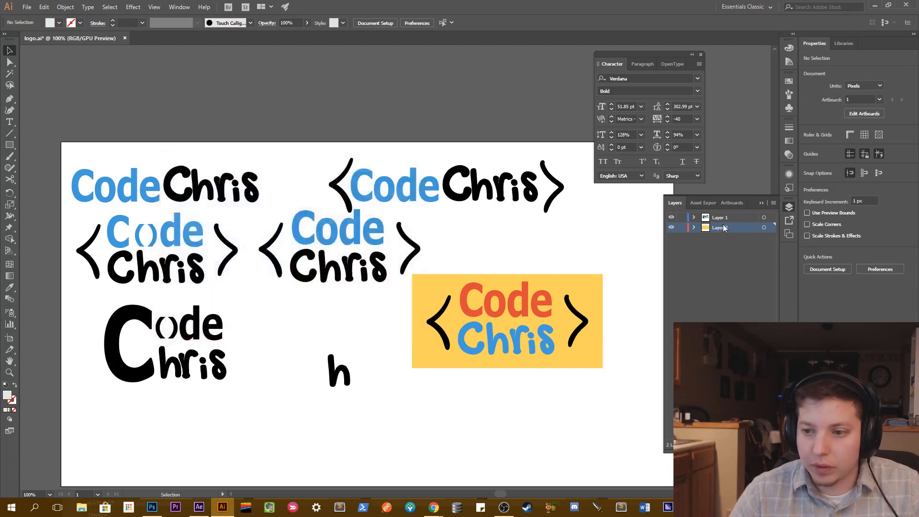
Select the rectangle on Layer 2, set its fill to hex e3ebeb, and deselect it.
{"action": "left_click", "coordinate": [764, 227]}
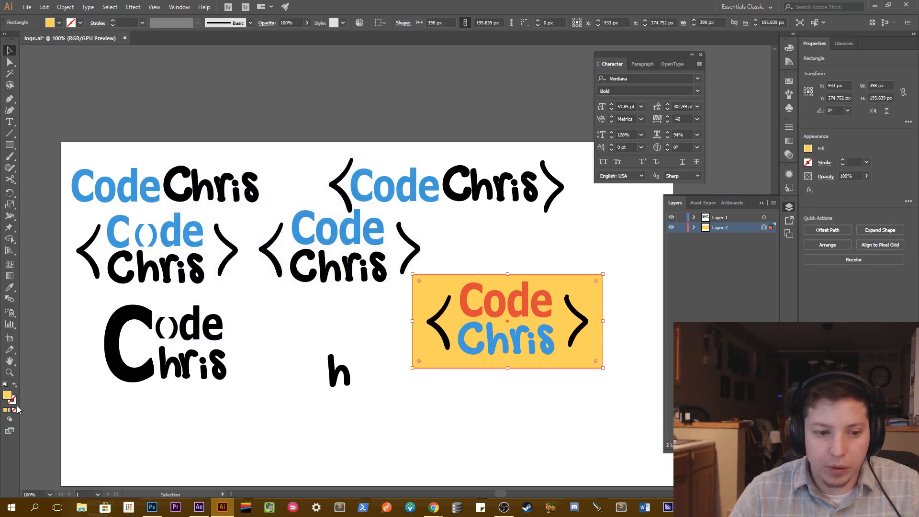
{"action": "double_click", "coordinate": [9, 398]}
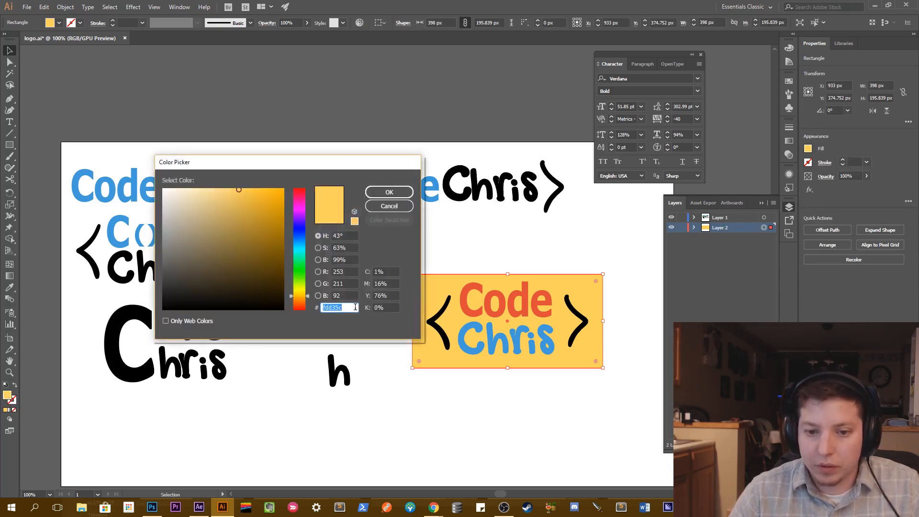
{"action": "type", "text": "e3ebeb"}
{"action": "left_click", "coordinate": [389, 192]}
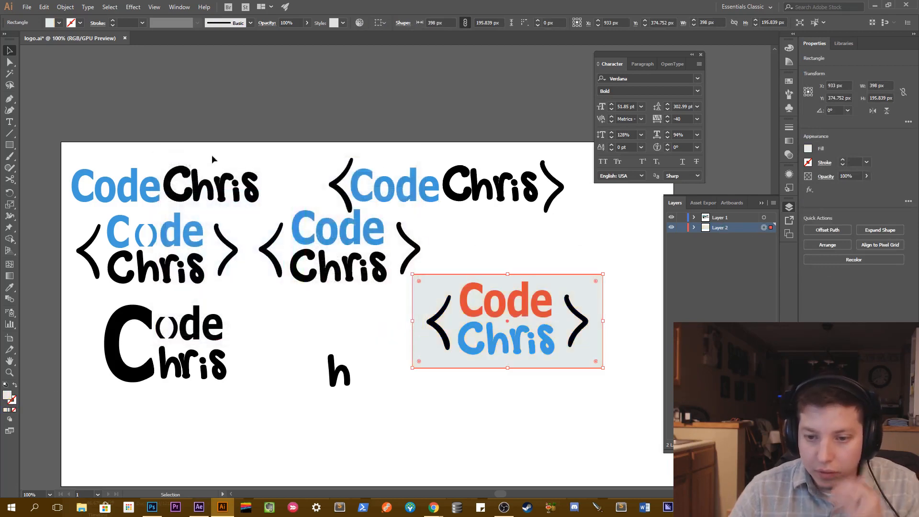
{"action": "left_click", "coordinate": [243, 87]}
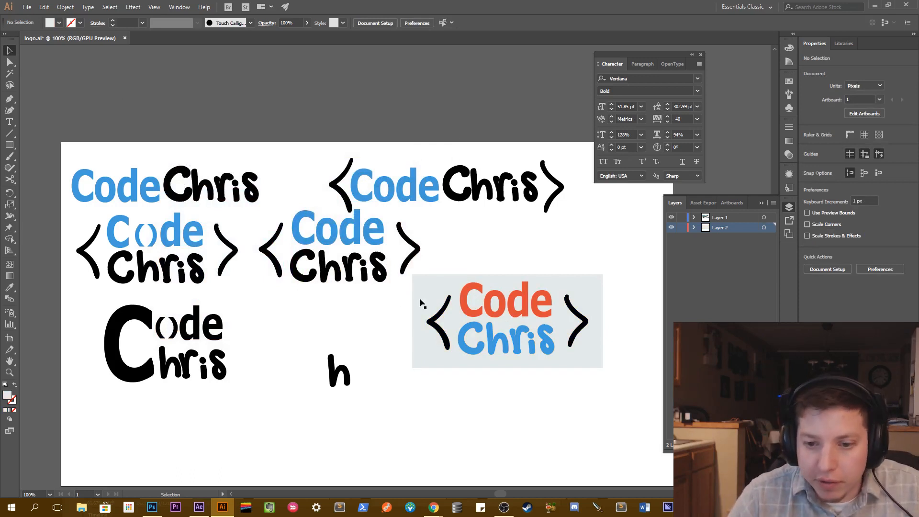
Enlarge the pale gray rectangle to about 1181 by 562 px so it lies behind all the logo variations.
{"action": "left_click", "coordinate": [443, 293]}
{"action": "left_click_drag", "start_coordinate": [413, 274], "coordinate": [71, 142]}
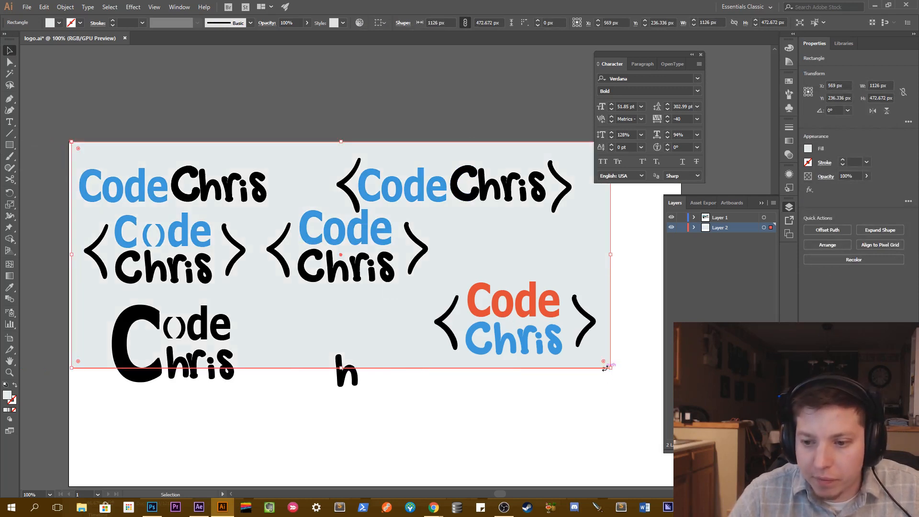
{"action": "left_click_drag", "start_coordinate": [610, 365], "coordinate": [648, 426]}
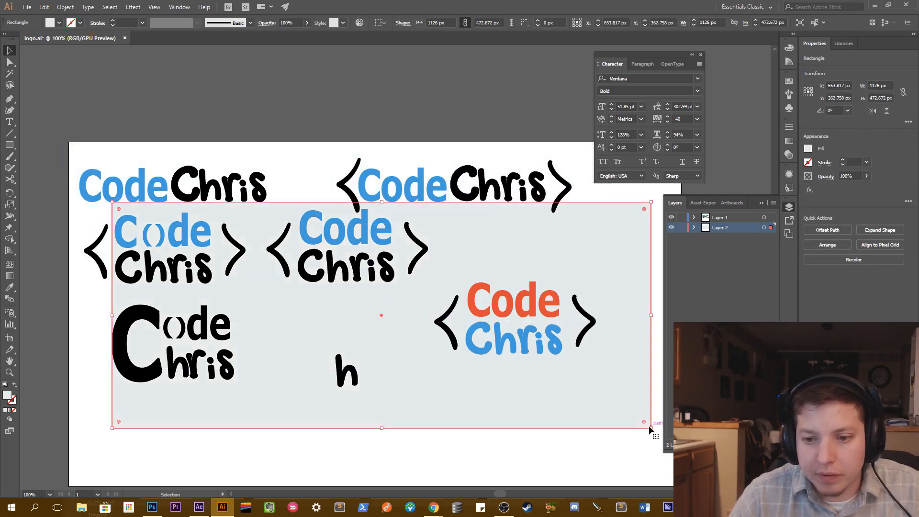
{"action": "key", "text": "ctrl+z"}
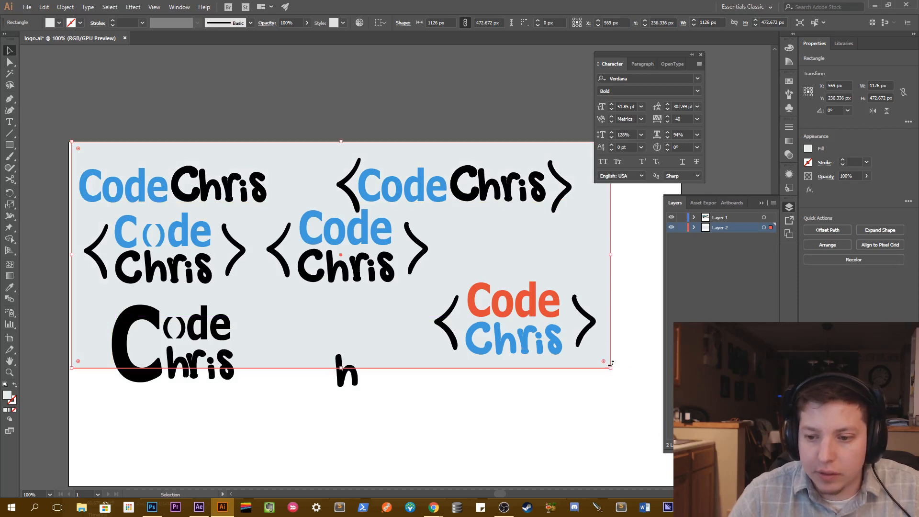
{"action": "left_click_drag", "start_coordinate": [611, 368], "coordinate": [638, 412]}
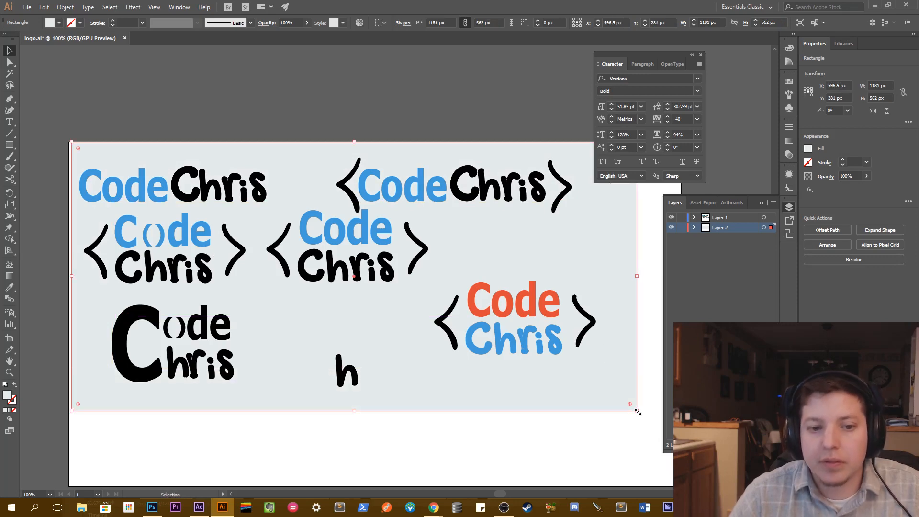
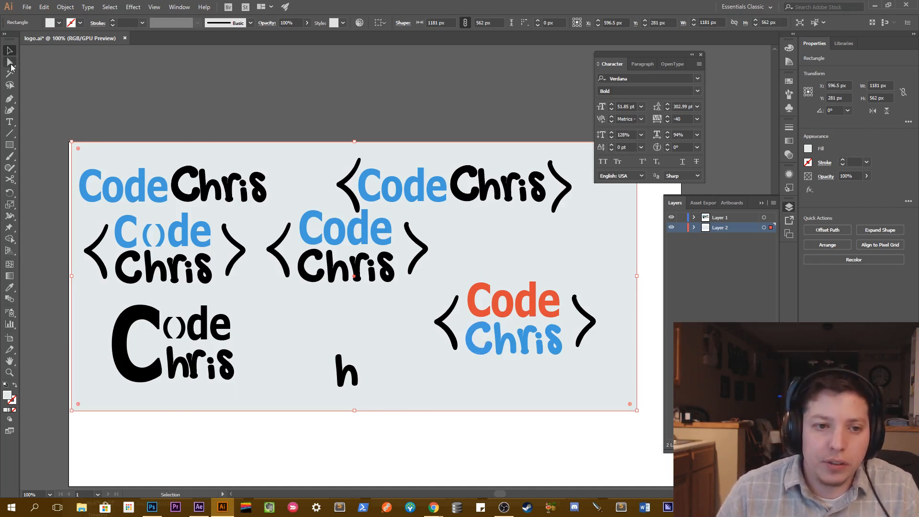
Try replacing the o with <> in the blue Code text of the stacked bracketed logo, and restore the o.
{"action": "left_click", "coordinate": [10, 122]}
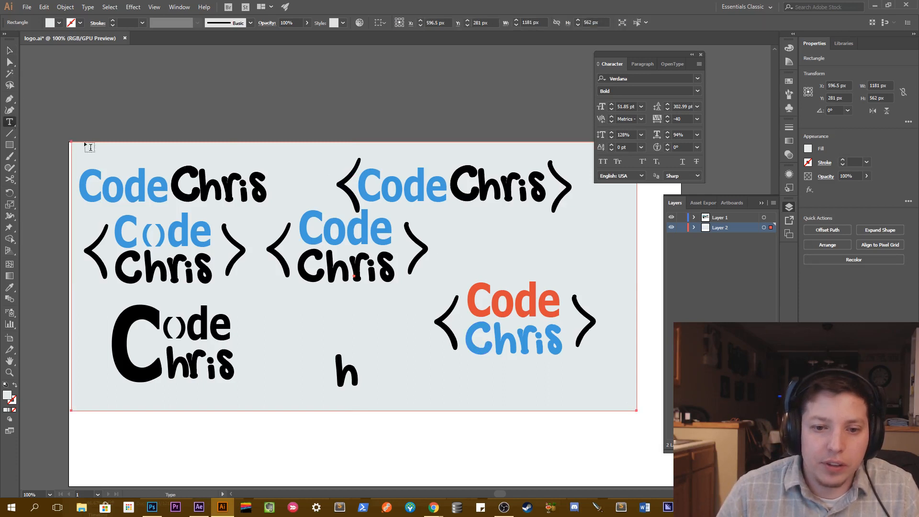
{"action": "left_click", "coordinate": [338, 228]}
{"action": "key", "text": "BackSpace"}
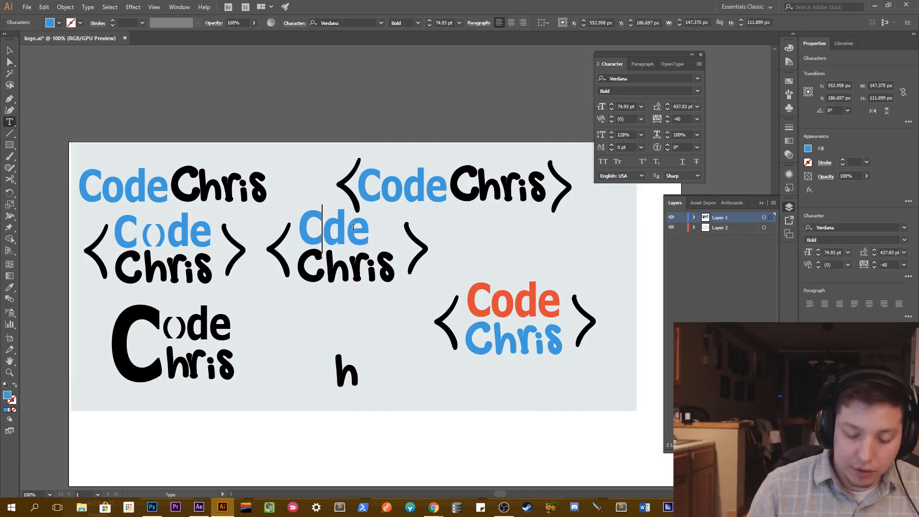
{"action": "type", "text": "<>"}
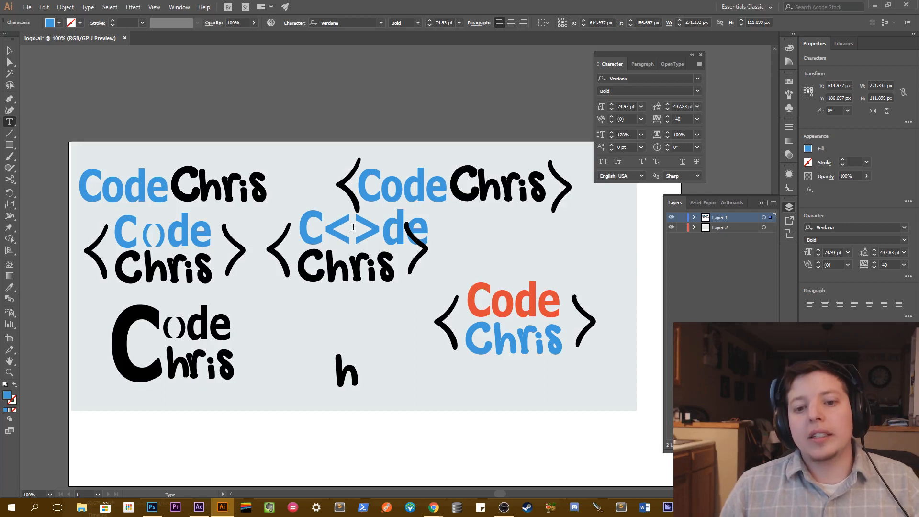
{"action": "key", "text": "BackSpace"}
{"action": "type", "text": "o"}
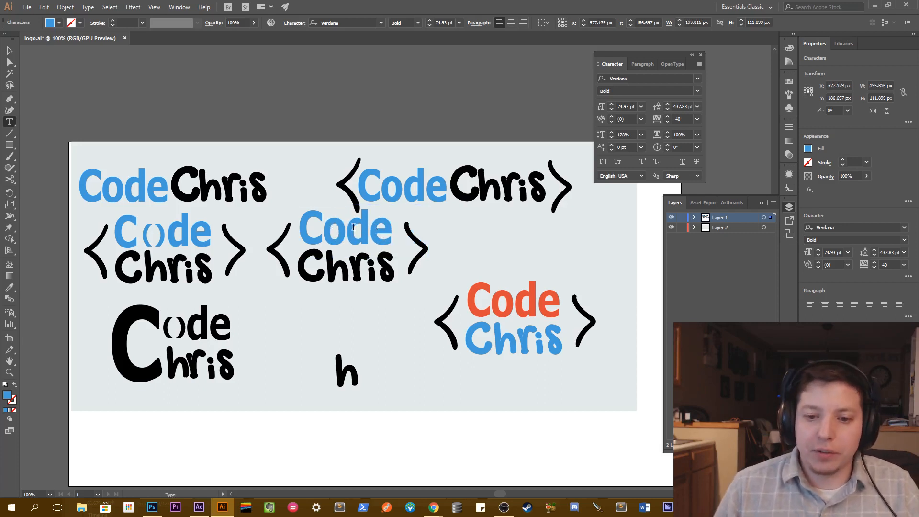
{"action": "left_click", "coordinate": [9, 50]}
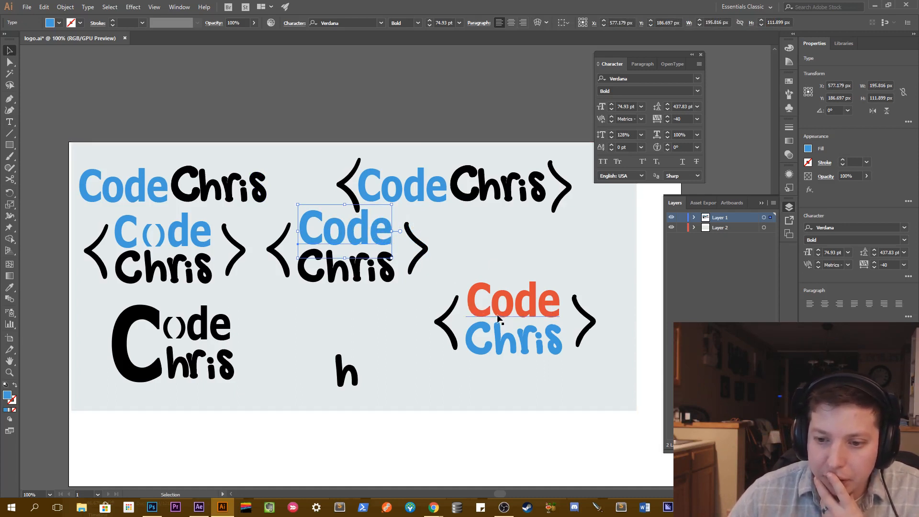
{"action": "left_click", "coordinate": [485, 307]}
{"action": "double_click", "coordinate": [489, 295]}
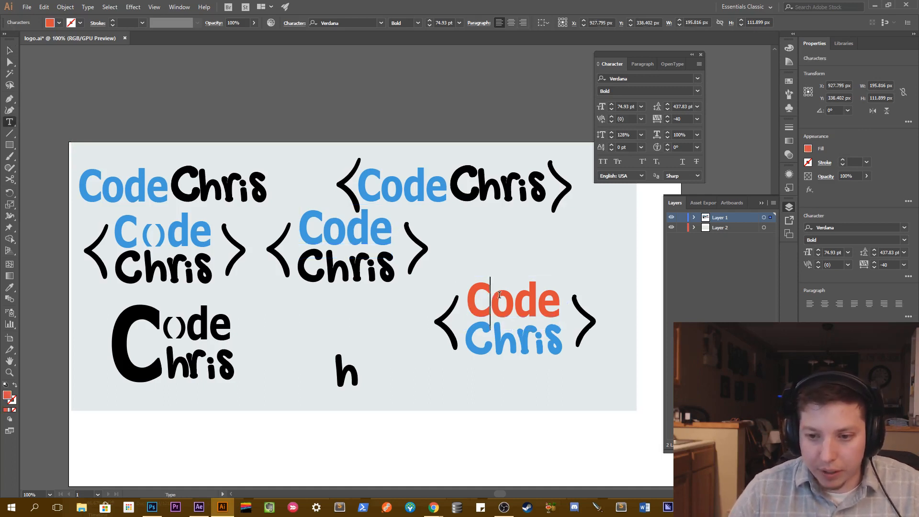
{"action": "left_click_drag", "start_coordinate": [492, 295], "coordinate": [513, 296]}
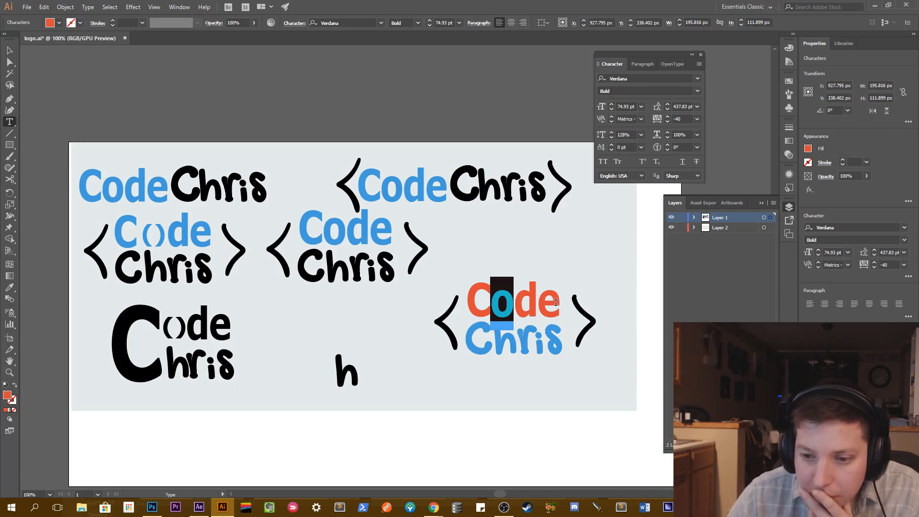
{"action": "key", "text": "Escape"}
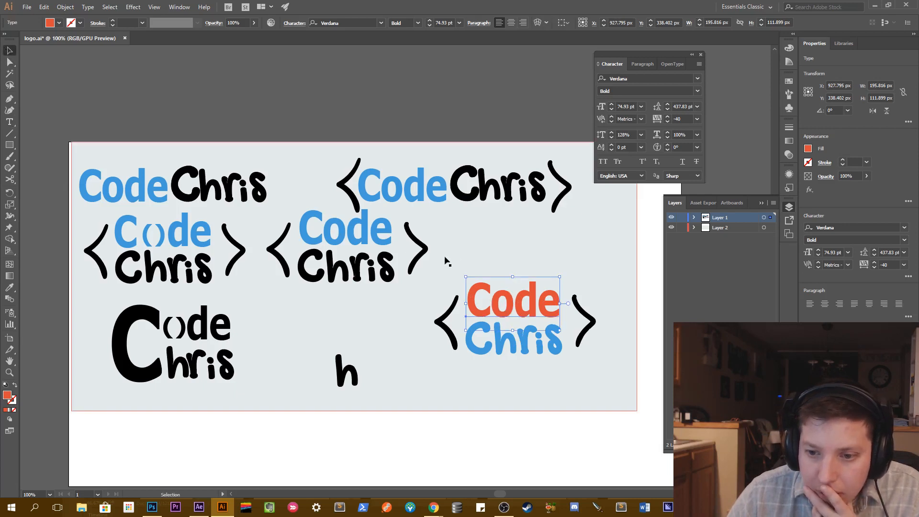
{"action": "double_click", "coordinate": [547, 302]}
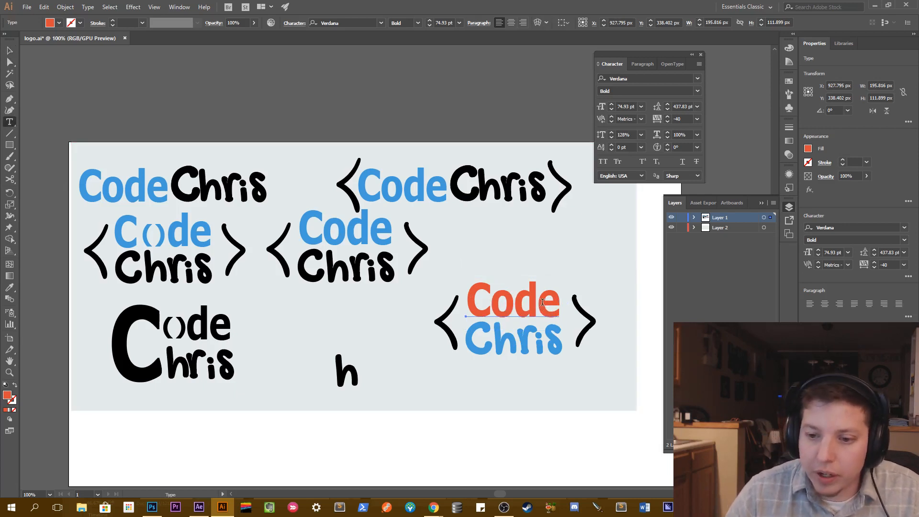
{"action": "left_click_drag", "start_coordinate": [547, 302], "coordinate": [561, 304]}
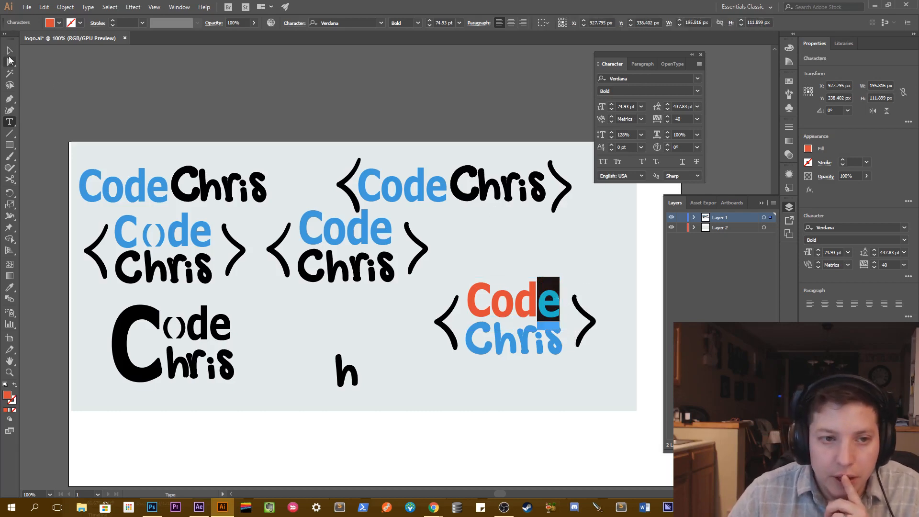
{"action": "left_click", "coordinate": [7, 56]}
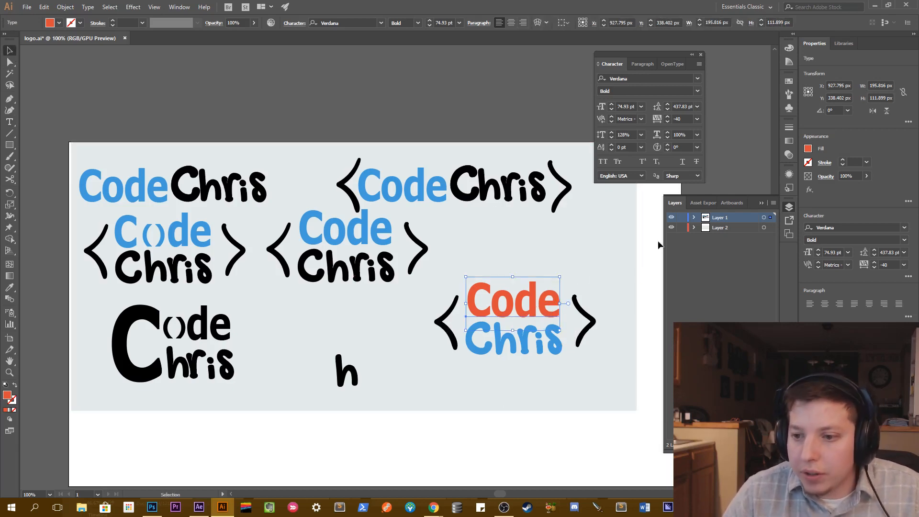
Lock Layer 2 and place a copy of the orange Code text just above the blue-and-orange bracketed logo.
{"action": "left_click", "coordinate": [602, 285]}
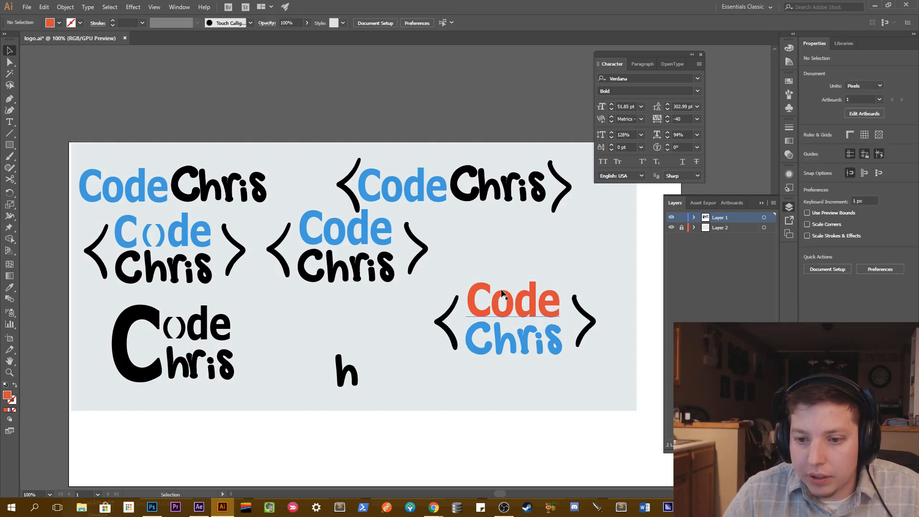
{"action": "left_click", "coordinate": [509, 300]}
{"action": "left_click_drag", "start_coordinate": [509, 299], "coordinate": [514, 249]}
Try setting the leading of the o in the copied orange Code text to 444 pt.
{"action": "double_click", "coordinate": [508, 243]}
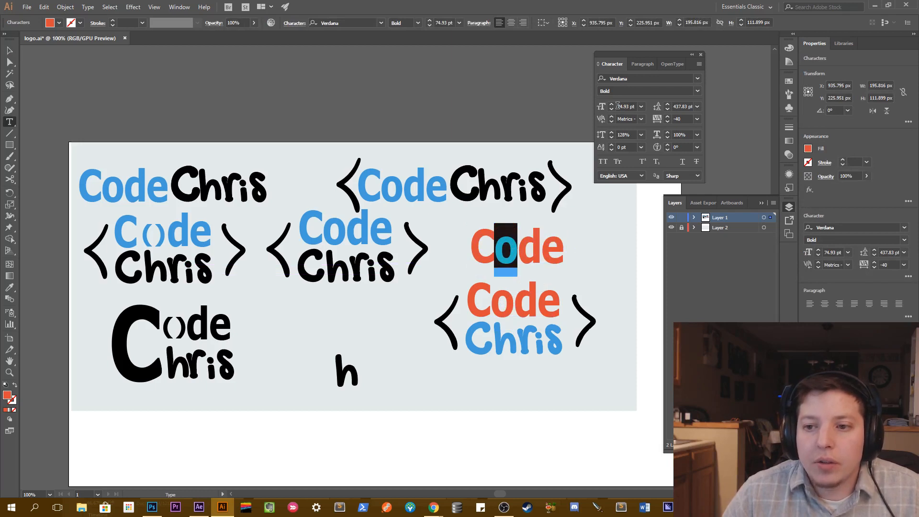
{"action": "left_click", "coordinate": [668, 104]}
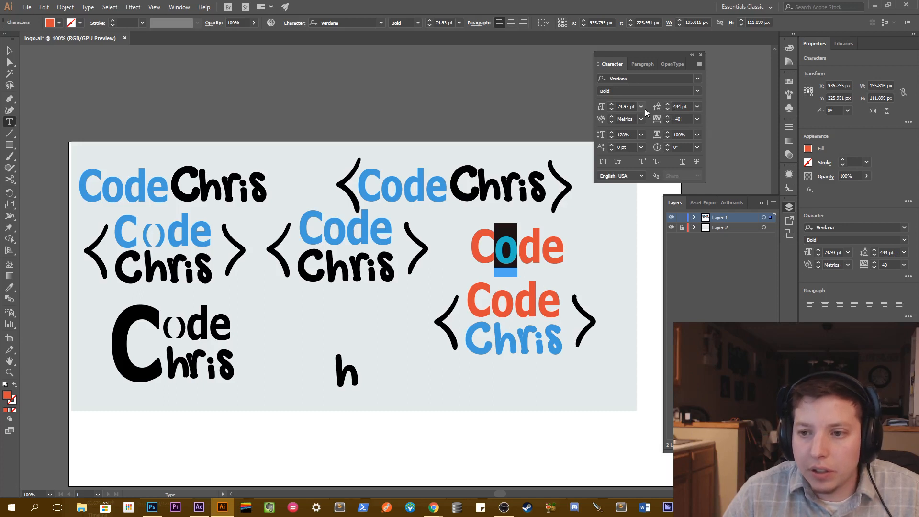
{"action": "left_click", "coordinate": [515, 240]}
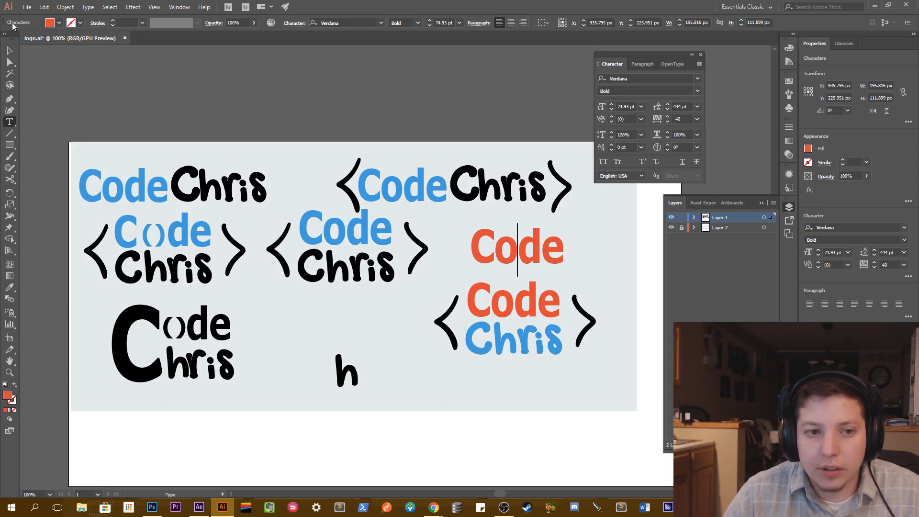
Delete the letters ode from the copied orange Code text, leaving only the C.
{"action": "left_click_drag", "start_coordinate": [500, 246], "coordinate": [567, 243]}
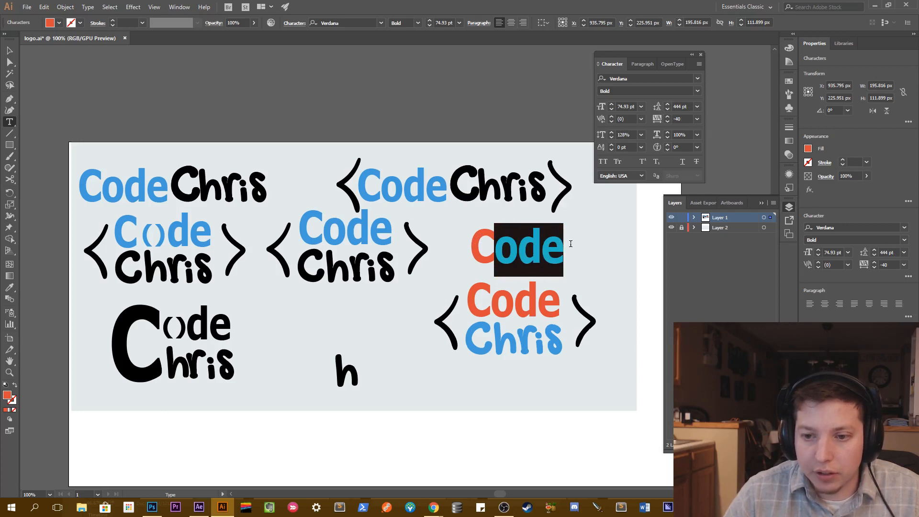
{"action": "key", "text": "BackSpace"}
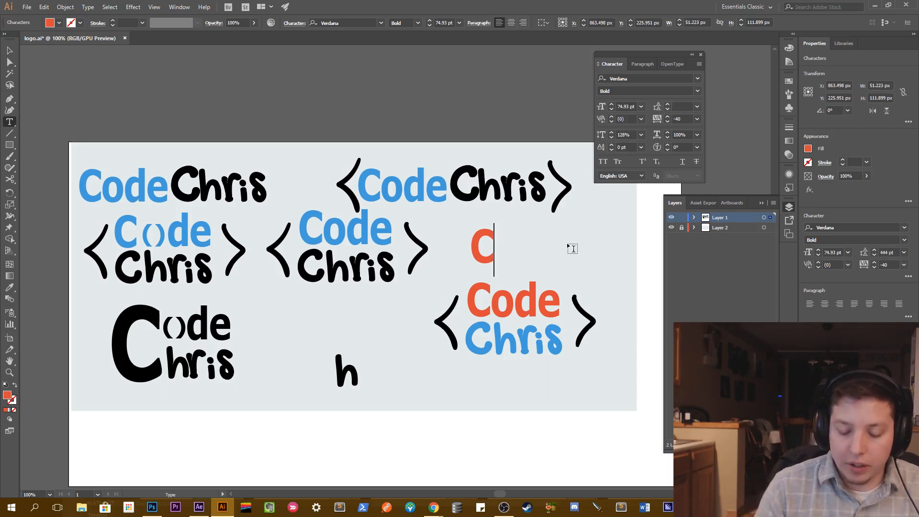
{"action": "left_click", "coordinate": [10, 49]}
{"action": "double_click", "coordinate": [507, 249]}
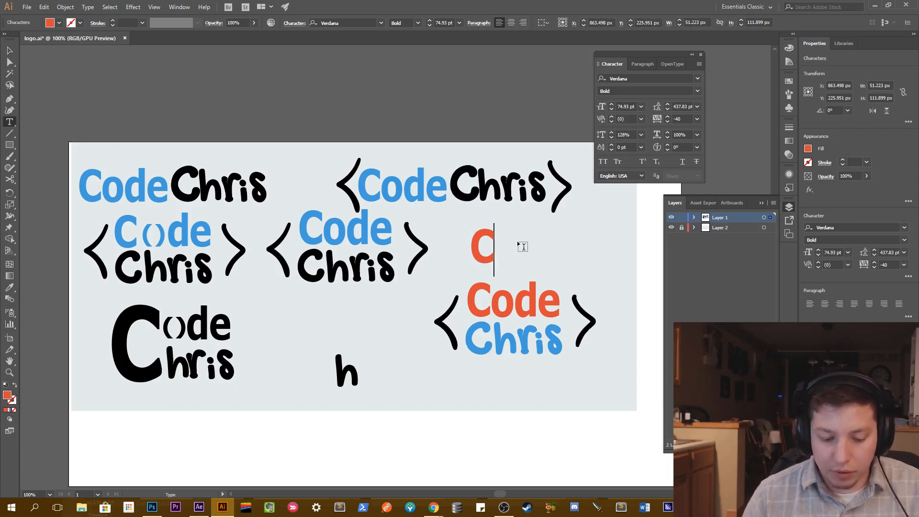
{"action": "left_click", "coordinate": [10, 49]}
Add the letter o as a separate text object beside the orange C.
{"action": "key", "text": "t"}
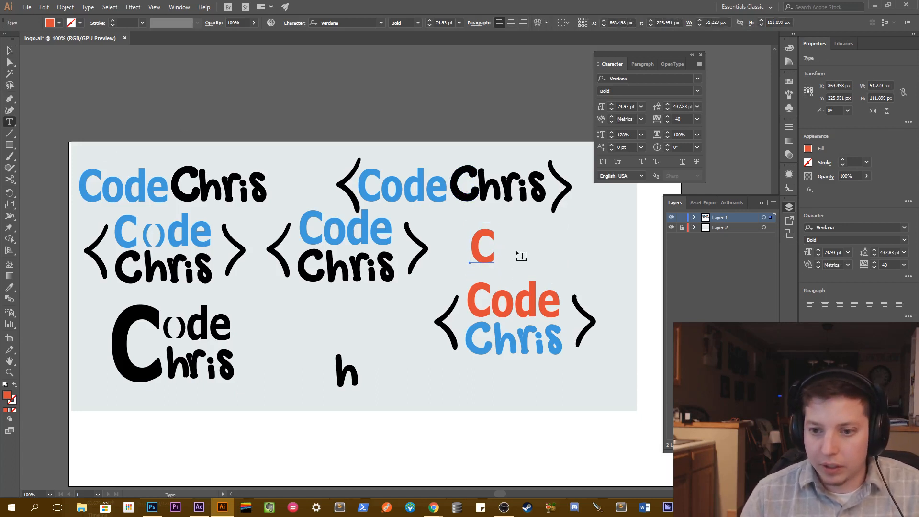
{"action": "left_click", "coordinate": [519, 249]}
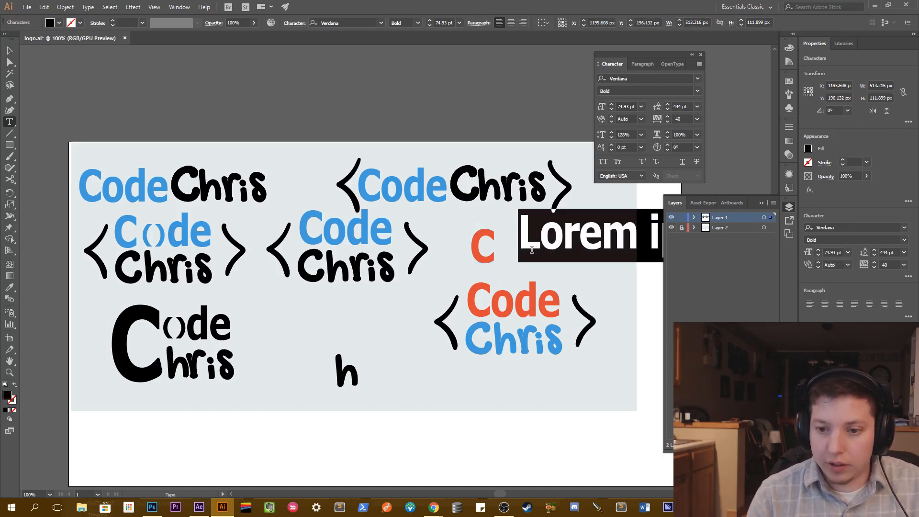
{"action": "type", "text": "o"}
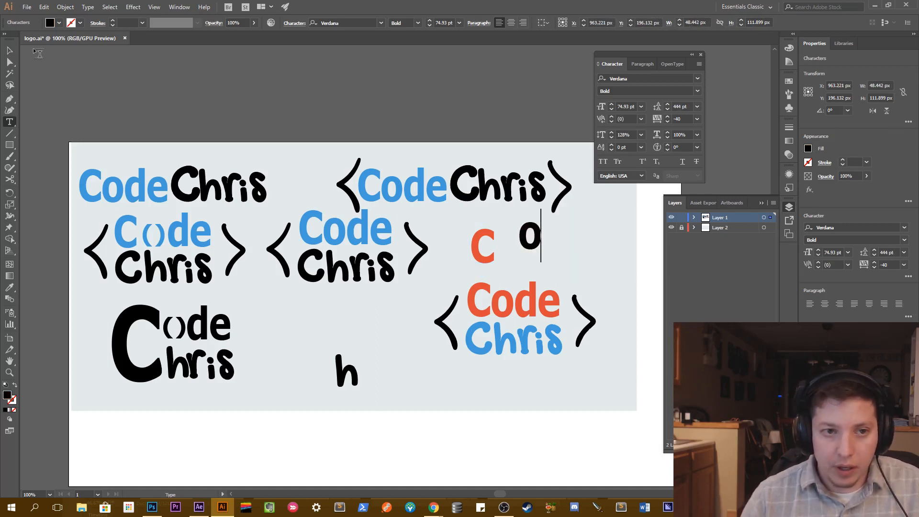
{"action": "left_click", "coordinate": [10, 50]}
{"action": "left_click", "coordinate": [590, 249]}
Add the letter d as a separate text object beside the black o.
{"action": "key", "text": "t"}
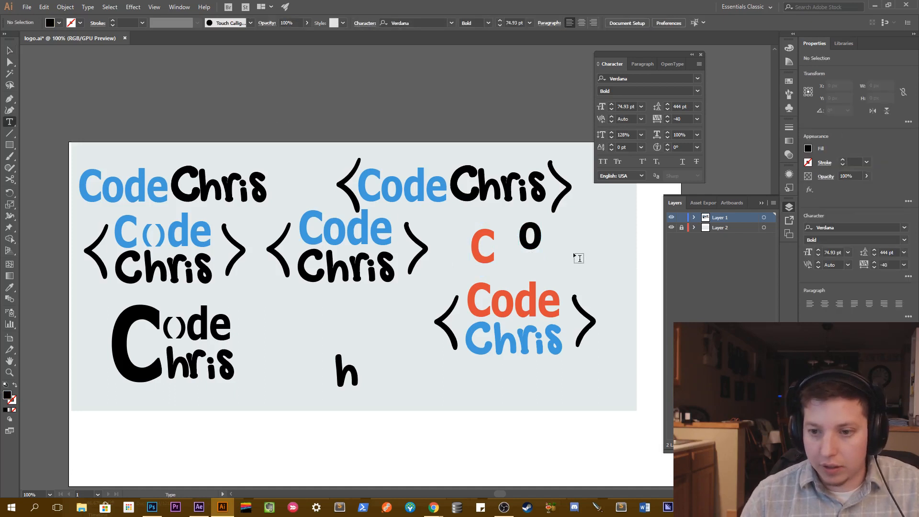
{"action": "left_click", "coordinate": [566, 253]}
{"action": "type", "text": "d"}
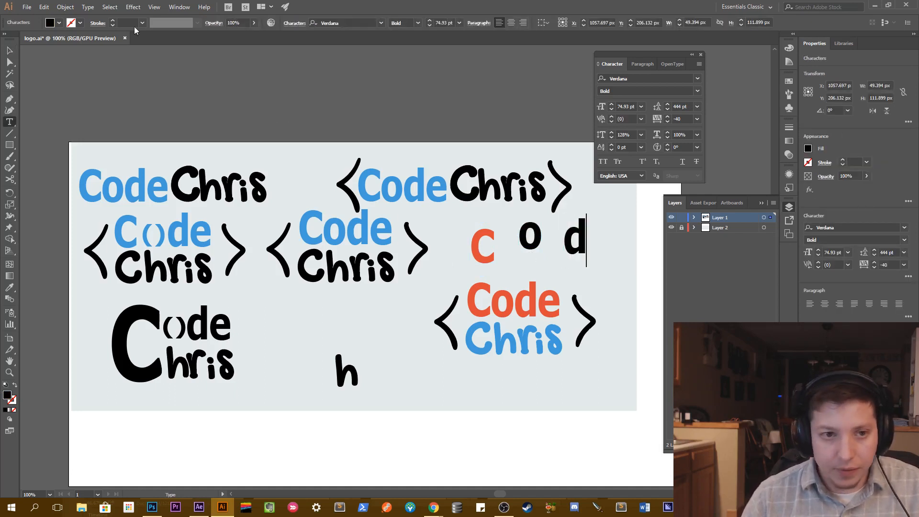
{"action": "left_click", "coordinate": [9, 50]}
{"action": "key", "text": "e"}
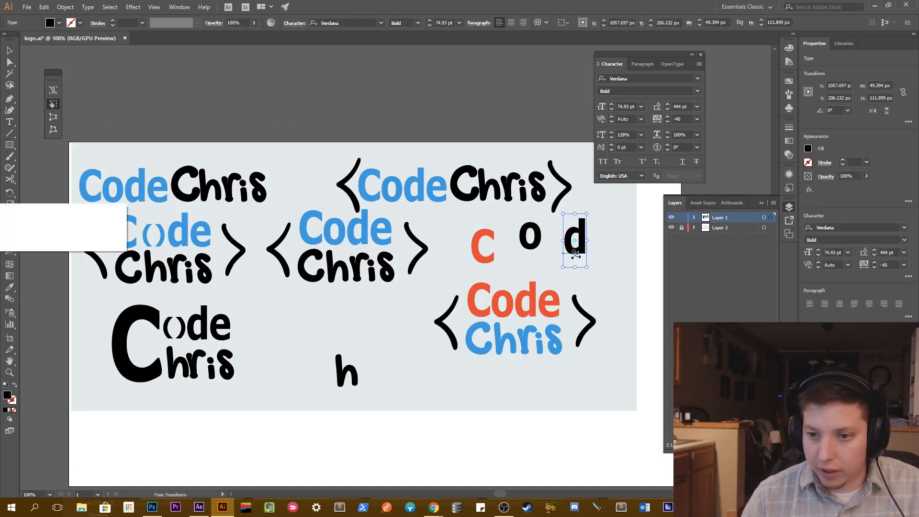
{"action": "key", "text": "v"}
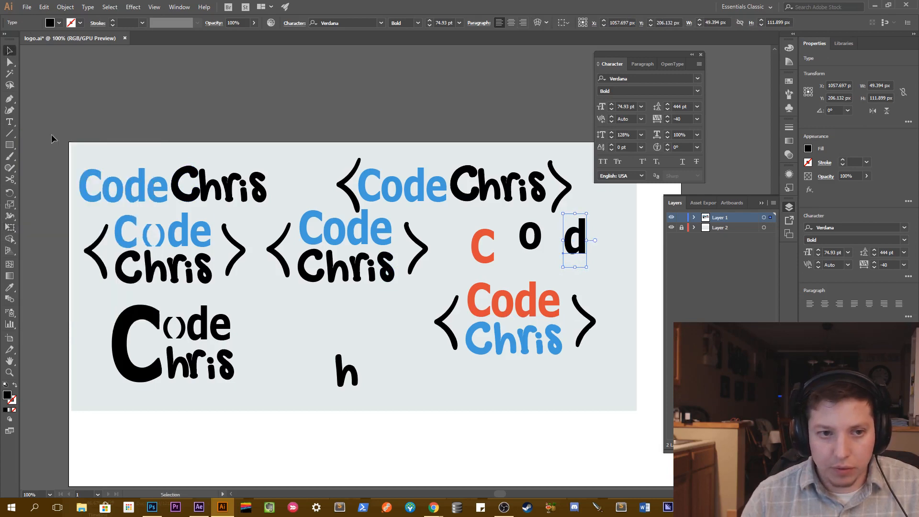
Add the letter e as a separate text object beside the black d.
{"action": "key", "text": "t"}
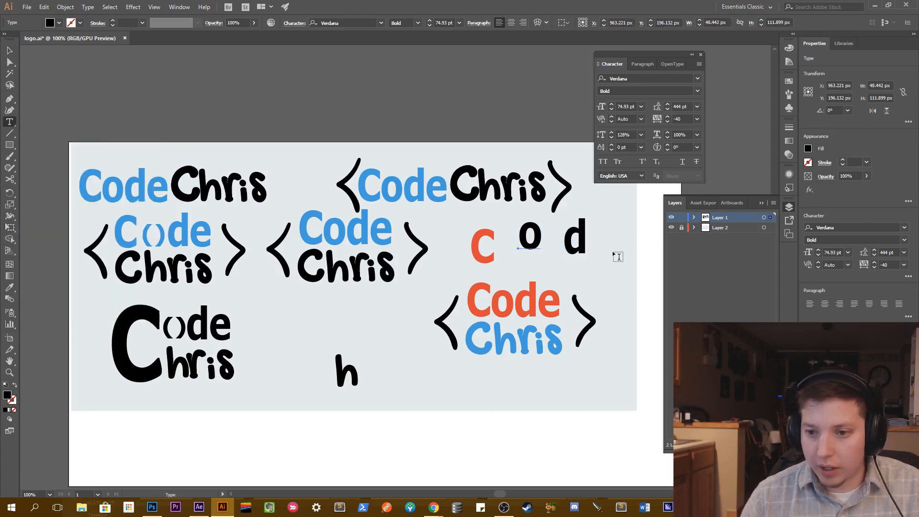
{"action": "left_click", "coordinate": [618, 257]}
{"action": "type", "text": "e"}
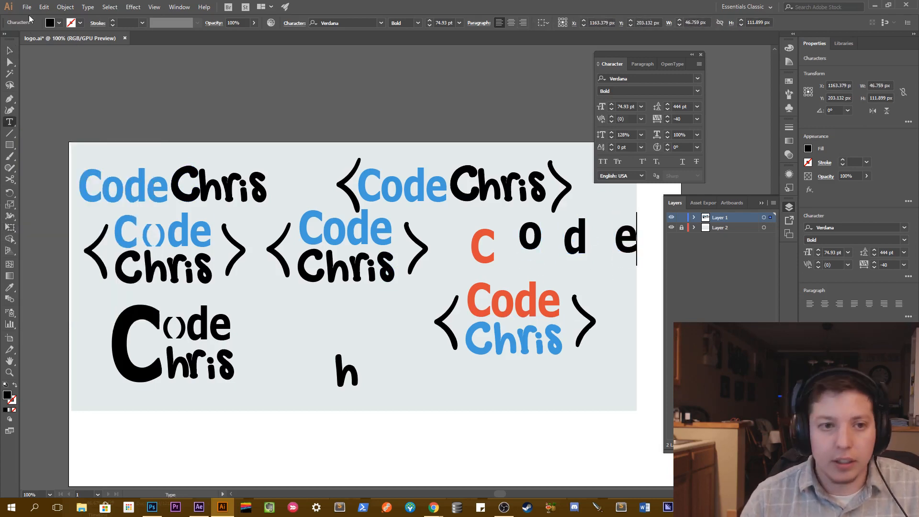
{"action": "left_click", "coordinate": [10, 51]}
Move the separate o, d and e close together beside the orange C so that they spell Code.
{"action": "left_click_drag", "start_coordinate": [620, 248], "coordinate": [593, 246]}
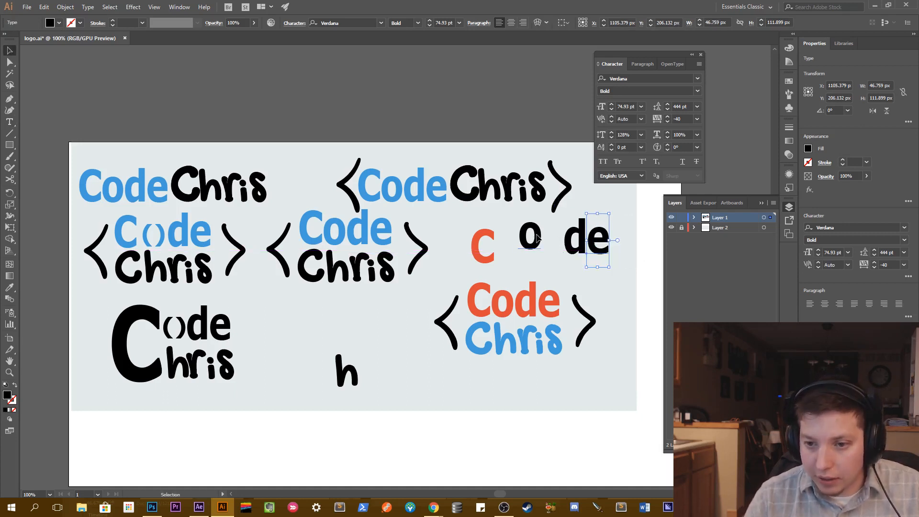
{"action": "left_click_drag", "start_coordinate": [538, 238], "coordinate": [515, 254]}
{"action": "left_click_drag", "start_coordinate": [574, 247], "coordinate": [548, 254]}
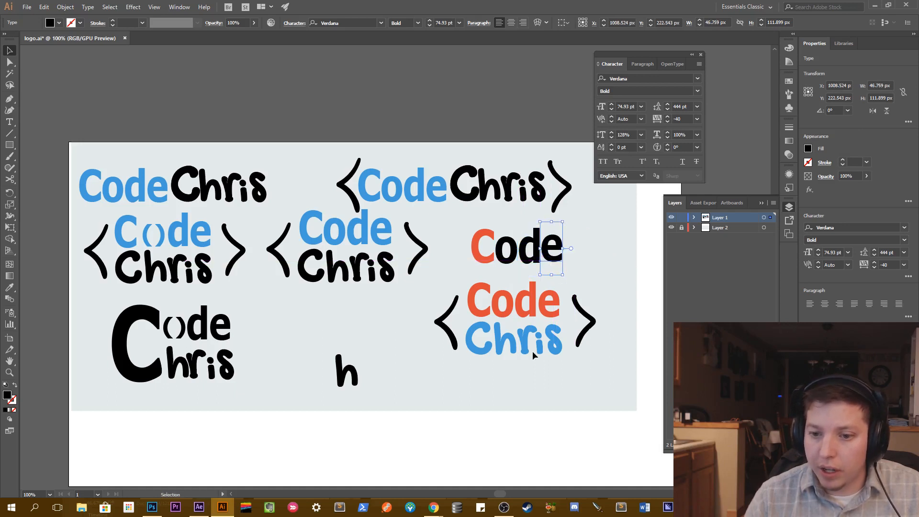
Enlarge the black o to about 57 by 145 px, laying it over the orange C to match its size.
{"action": "left_click", "coordinate": [510, 243]}
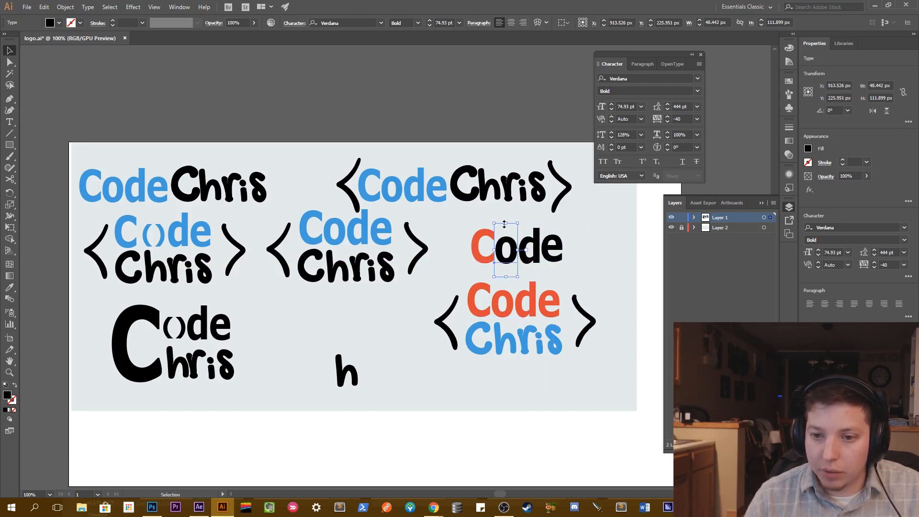
{"action": "left_click_drag", "start_coordinate": [504, 224], "coordinate": [505, 214]}
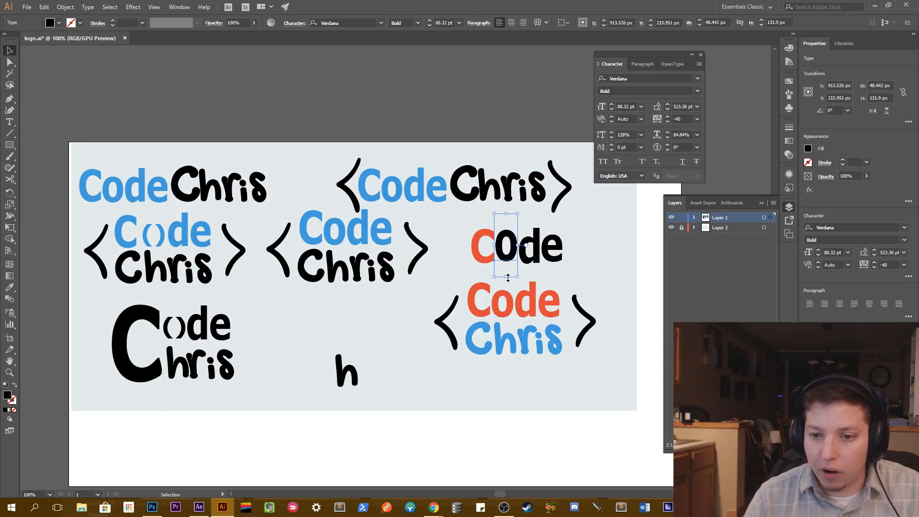
{"action": "left_click_drag", "start_coordinate": [508, 277], "coordinate": [508, 282]}
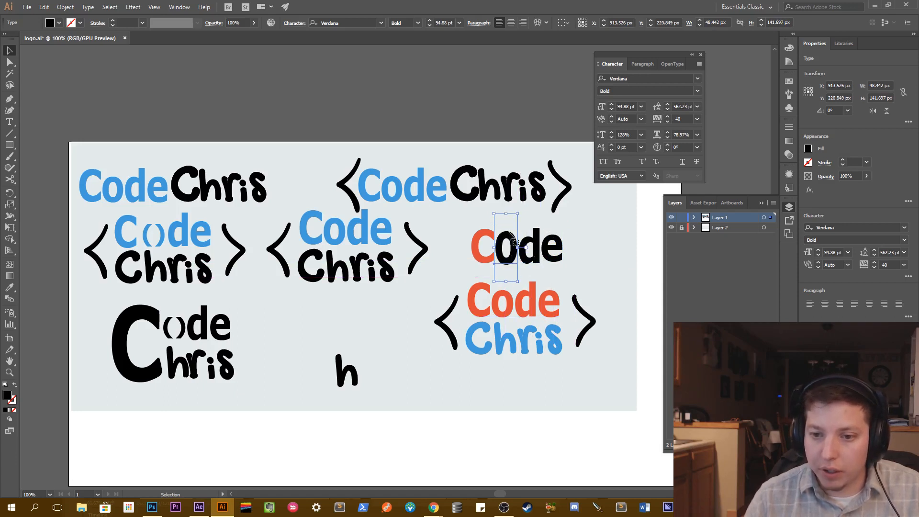
{"action": "left_click_drag", "start_coordinate": [511, 235], "coordinate": [499, 212]}
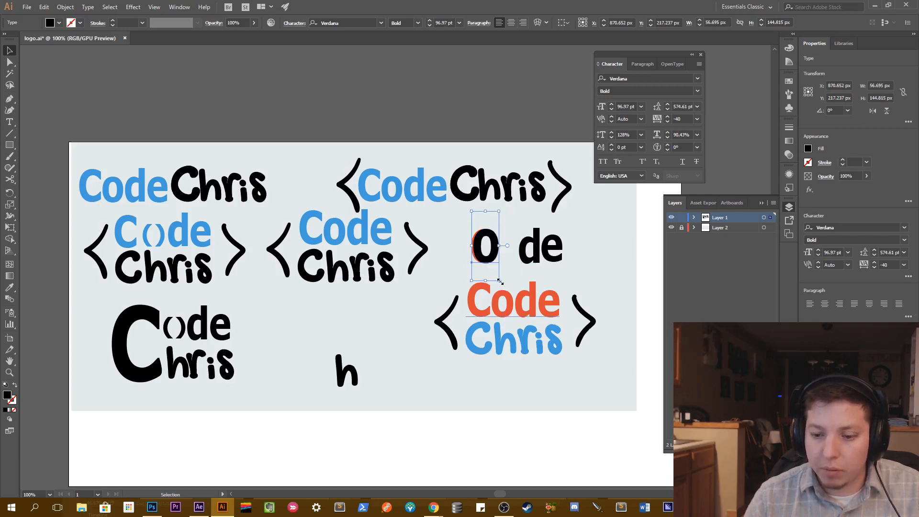
Return the enlarged o beside the C and enlarge the e to about 60 by 145 px beside the d.
{"action": "left_click_drag", "start_coordinate": [494, 246], "coordinate": [554, 211]}
{"action": "left_click_drag", "start_coordinate": [560, 278], "coordinate": [566, 280]}
{"action": "left_click_drag", "start_coordinate": [555, 247], "coordinate": [559, 248]}
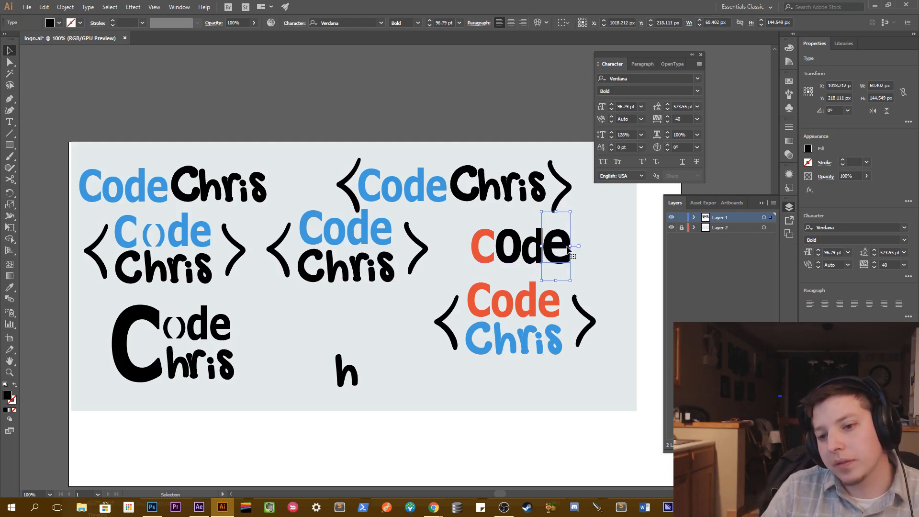
{"action": "left_click", "coordinate": [533, 248]}
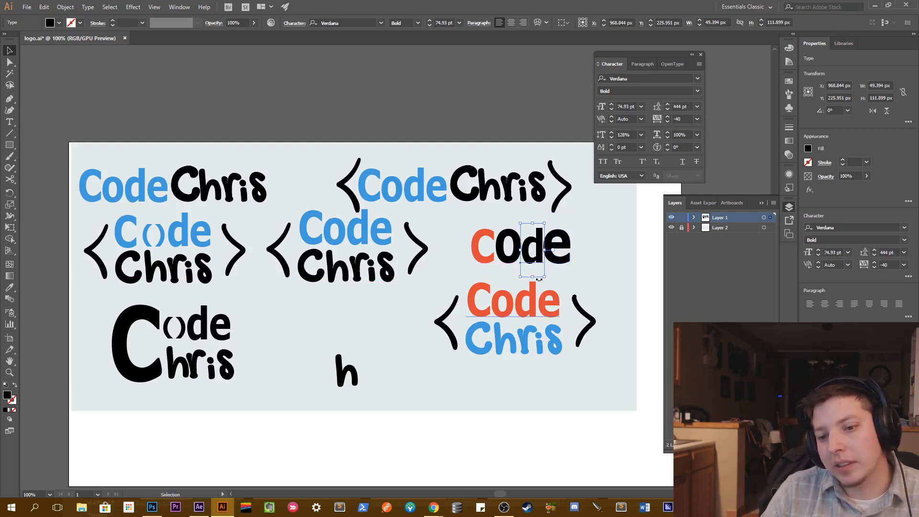
{"action": "left_click", "coordinate": [592, 257]}
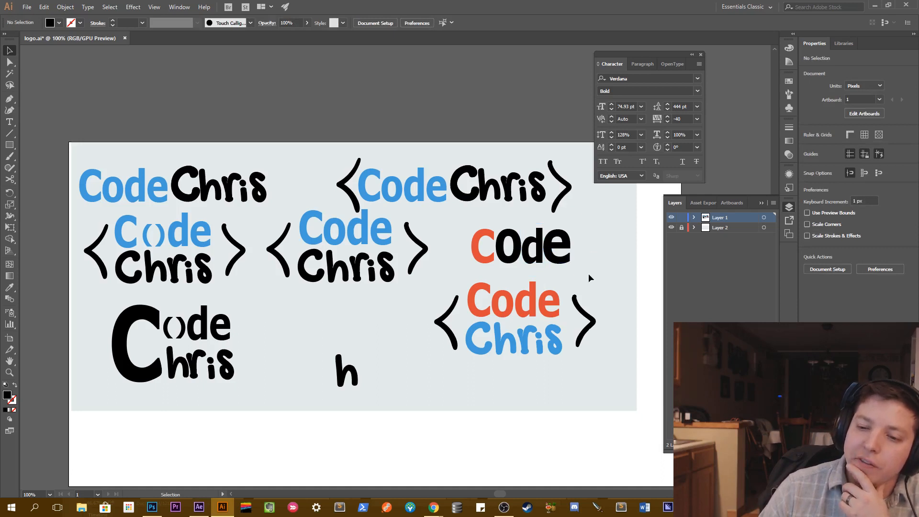
Replace the enlarged black o with the digit 0.
{"action": "left_click", "coordinate": [511, 253]}
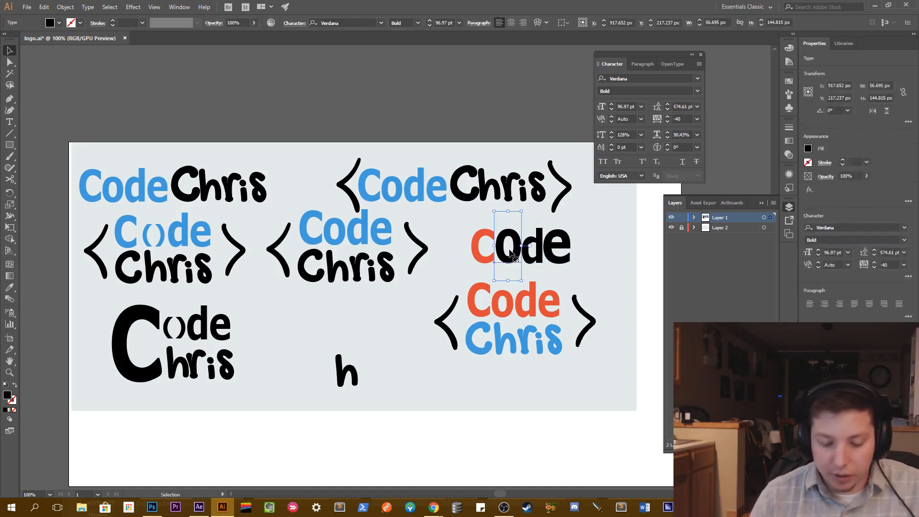
{"action": "double_click", "coordinate": [511, 253]}
{"action": "double_click", "coordinate": [512, 251]}
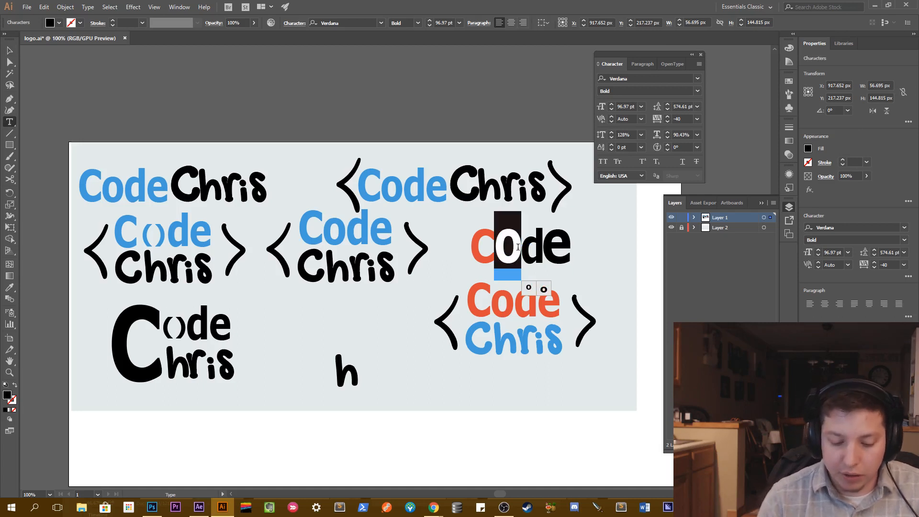
{"action": "type", "text": "0"}
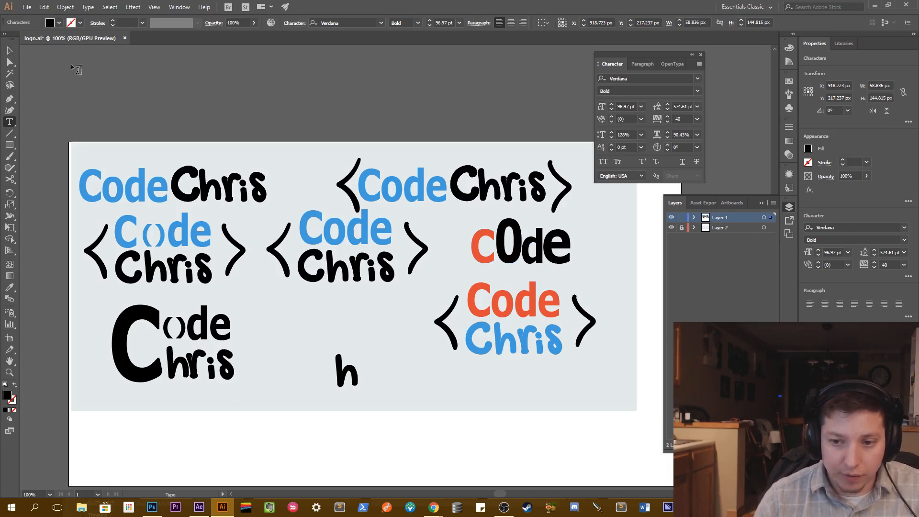
{"action": "key", "text": "Escape"}
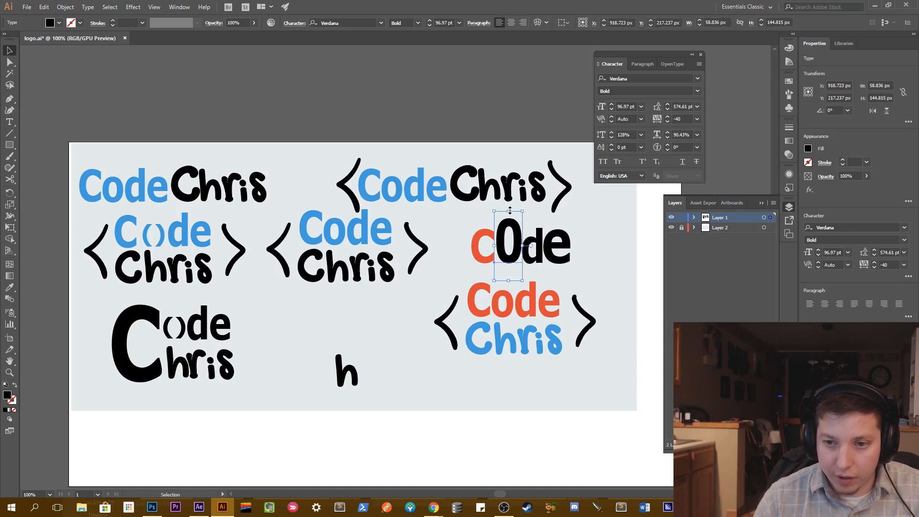
Reduce the digit 0's height to about 114 px and shrink the black e to about 43 by 102 px.
{"action": "left_click_drag", "start_coordinate": [510, 211], "coordinate": [509, 225]}
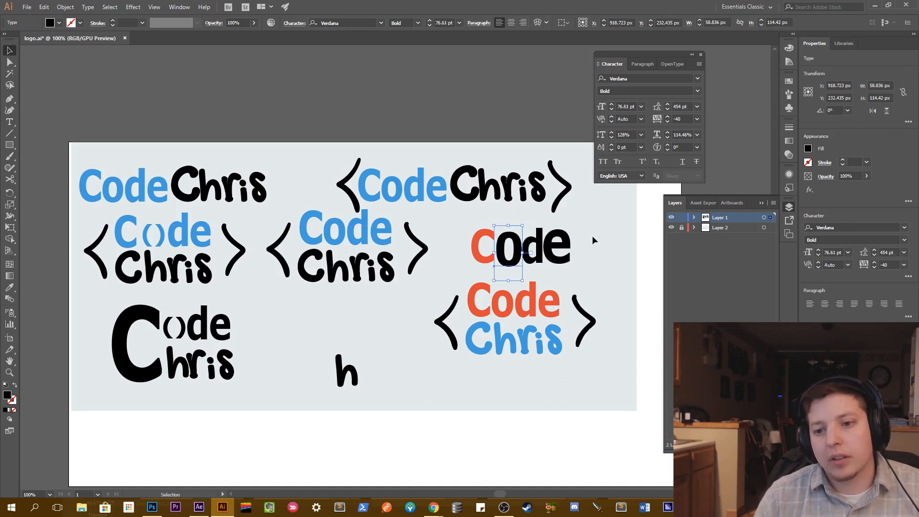
{"action": "left_click", "coordinate": [515, 310]}
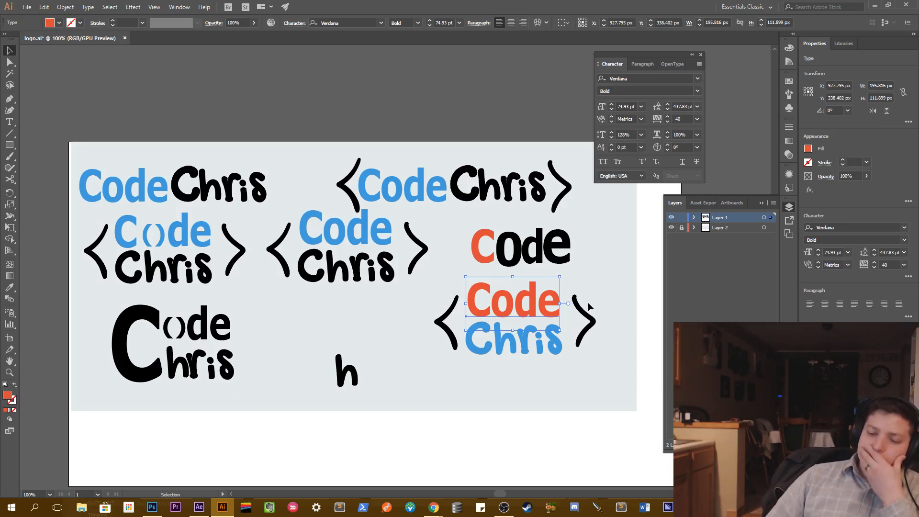
{"action": "left_click", "coordinate": [564, 245]}
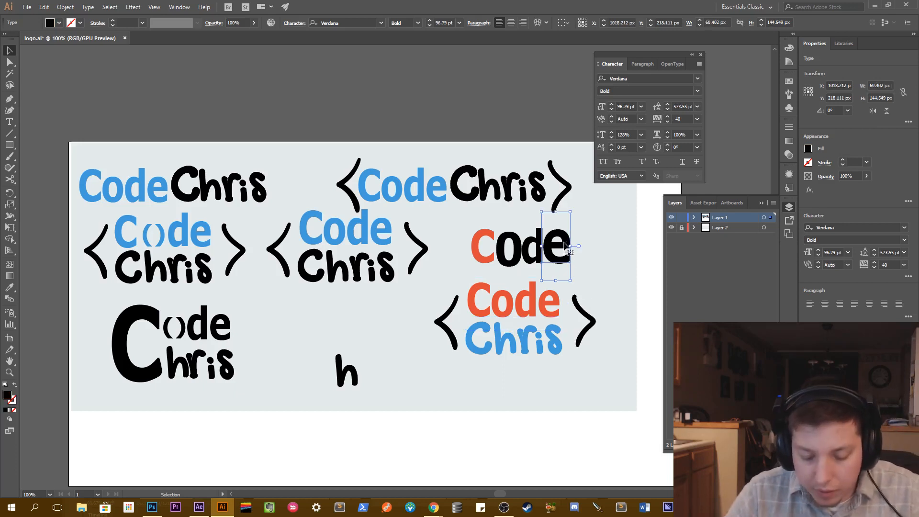
{"action": "left_click_drag", "start_coordinate": [555, 212], "coordinate": [555, 243]}
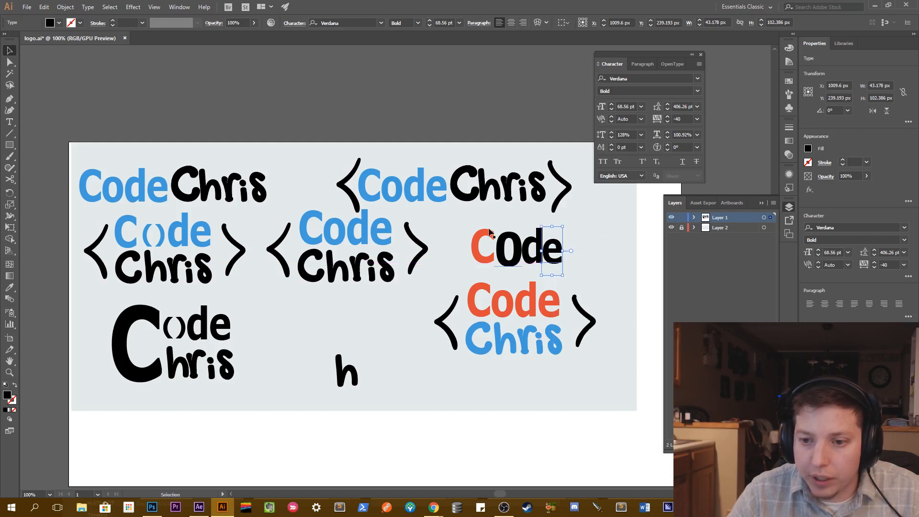
Shrink the digit 0 to about 46 by 103 px and position it between the orange C and the d.
{"action": "left_click", "coordinate": [519, 238]}
{"action": "left_click_drag", "start_coordinate": [508, 226], "coordinate": [500, 256]}
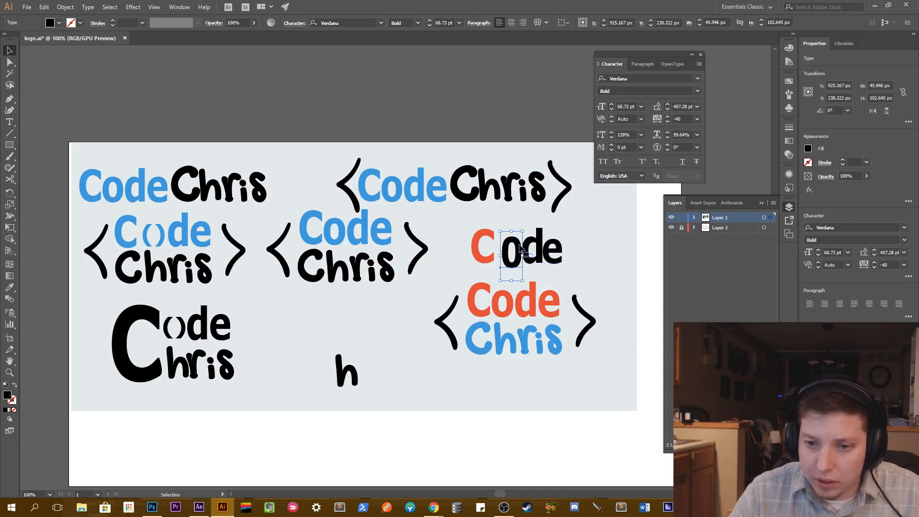
{"action": "left_click_drag", "start_coordinate": [520, 248], "coordinate": [518, 242]}
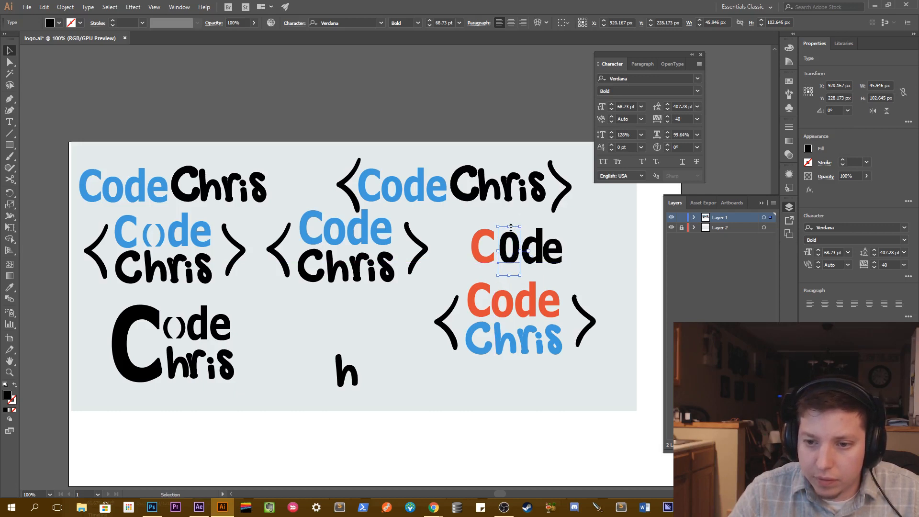
{"action": "left_click", "coordinate": [613, 249]}
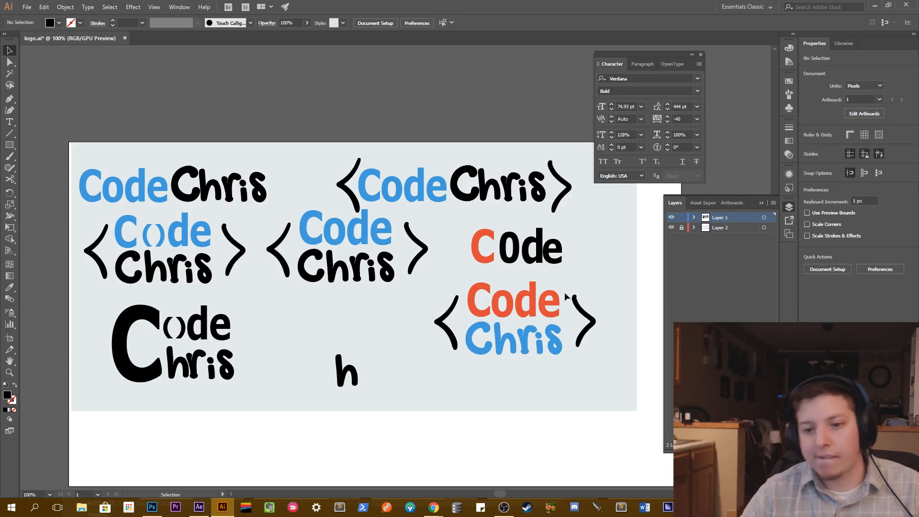
Move the separate orange C closer to the digit 0 and recolor it black.
{"action": "left_click", "coordinate": [537, 255]}
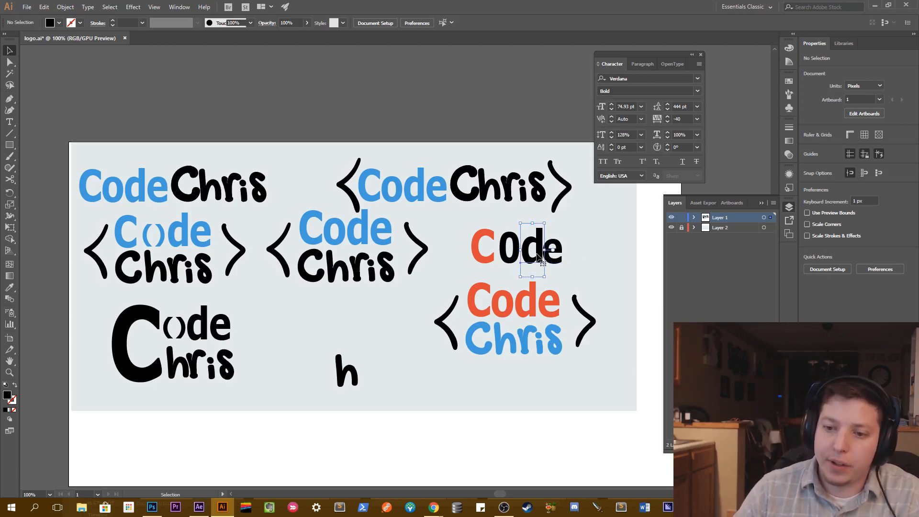
{"action": "left_click", "coordinate": [506, 261]}
{"action": "left_click", "coordinate": [488, 259]}
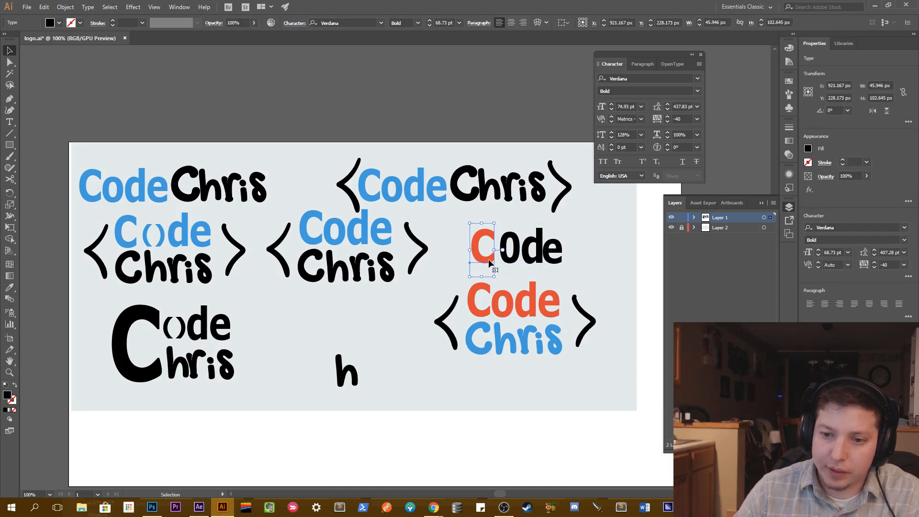
{"action": "left_click_drag", "start_coordinate": [497, 265], "coordinate": [509, 273]}
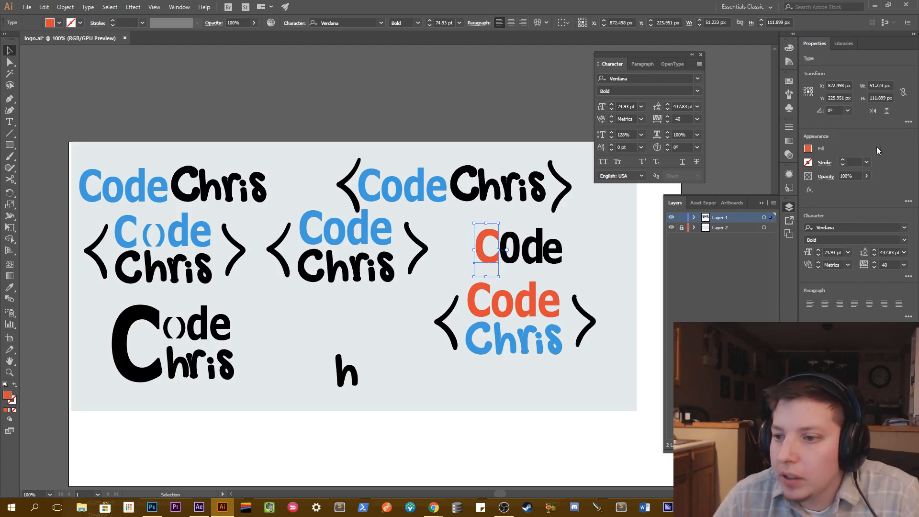
{"action": "left_click", "coordinate": [808, 148]}
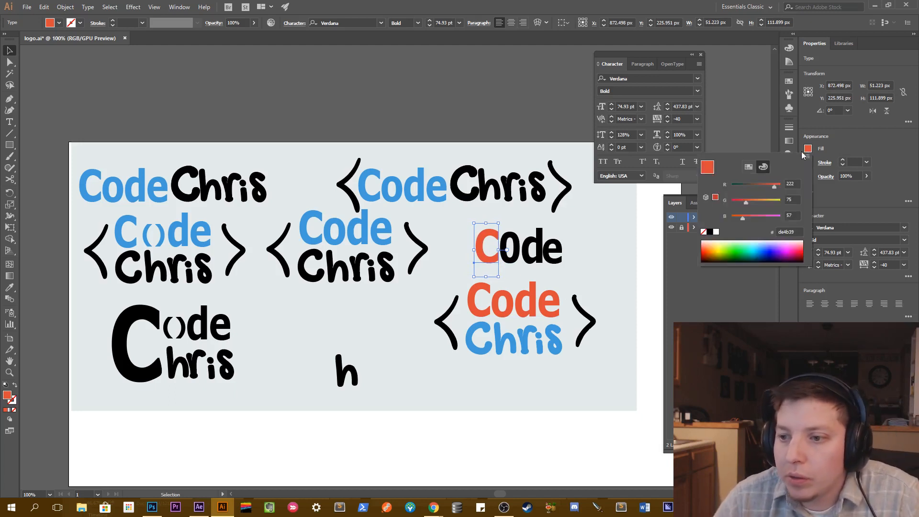
{"action": "left_click", "coordinate": [712, 232]}
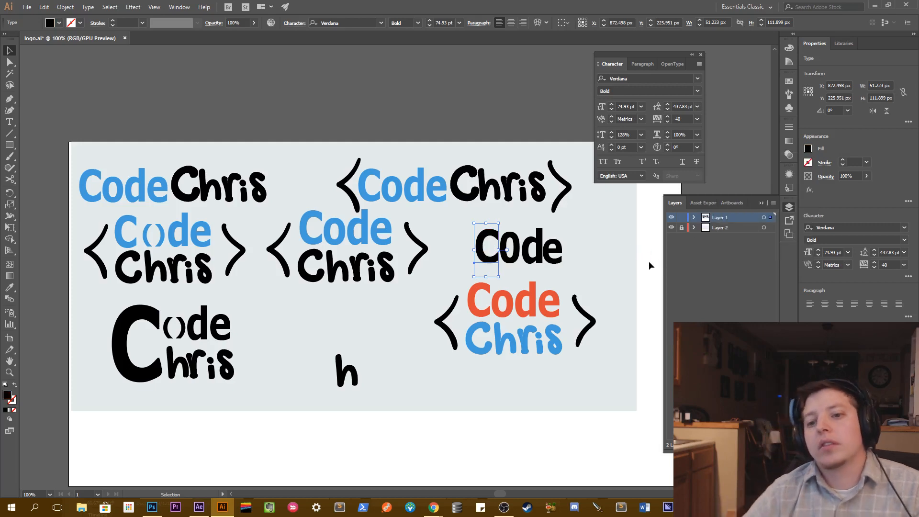
{"action": "left_click", "coordinate": [155, 115]}
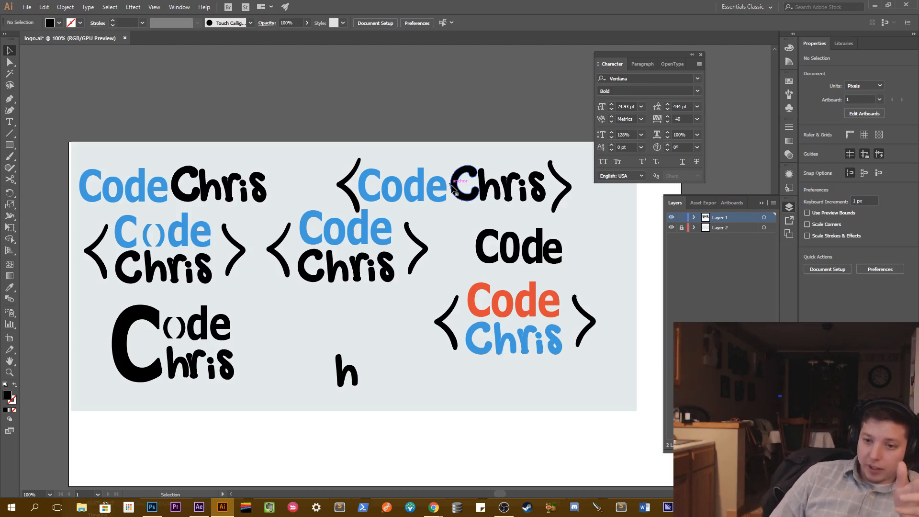
Reduce the height of the e in the black C0de wordmark so it sits lower than the d.
{"action": "left_click", "coordinate": [552, 252]}
{"action": "left_click_drag", "start_coordinate": [552, 226], "coordinate": [553, 274]}
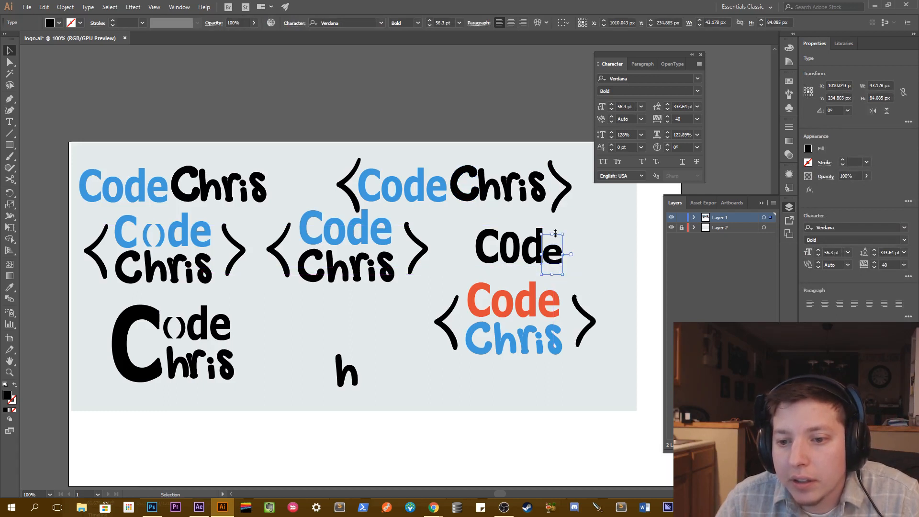
{"action": "left_click_drag", "start_coordinate": [554, 234], "coordinate": [554, 230]}
{"action": "left_click", "coordinate": [608, 289]}
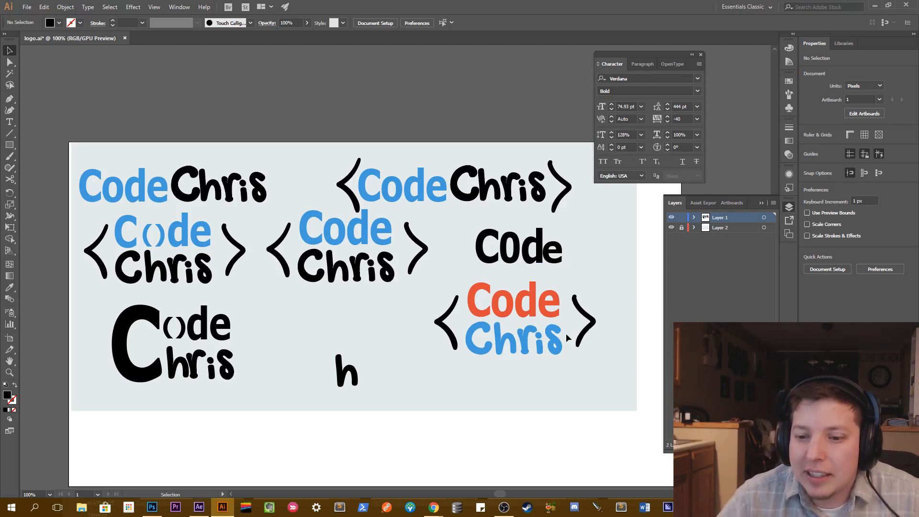
Duplicate the blue Chris lettering and its two angle brackets directly below the orange and blue logo.
{"action": "left_click_drag", "start_coordinate": [553, 348], "coordinate": [554, 350]}
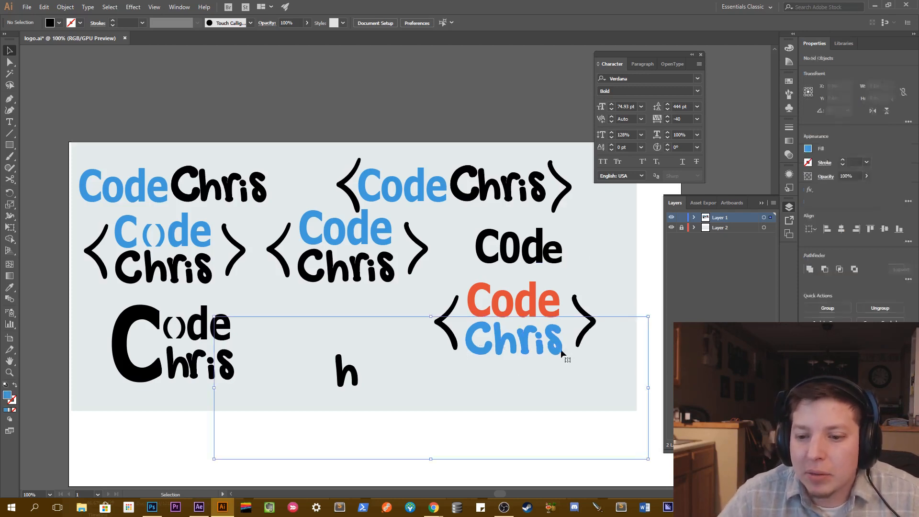
{"action": "left_click", "coordinate": [453, 467]}
{"action": "scroll", "coordinate": [563, 398], "scroll_direction": "down", "scroll_amount": 3}
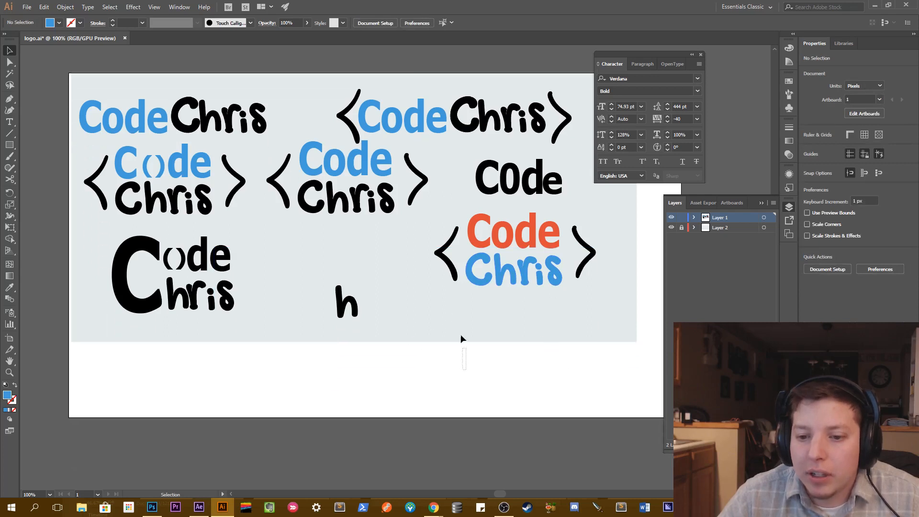
{"action": "left_click_drag", "start_coordinate": [461, 336], "coordinate": [598, 270]}
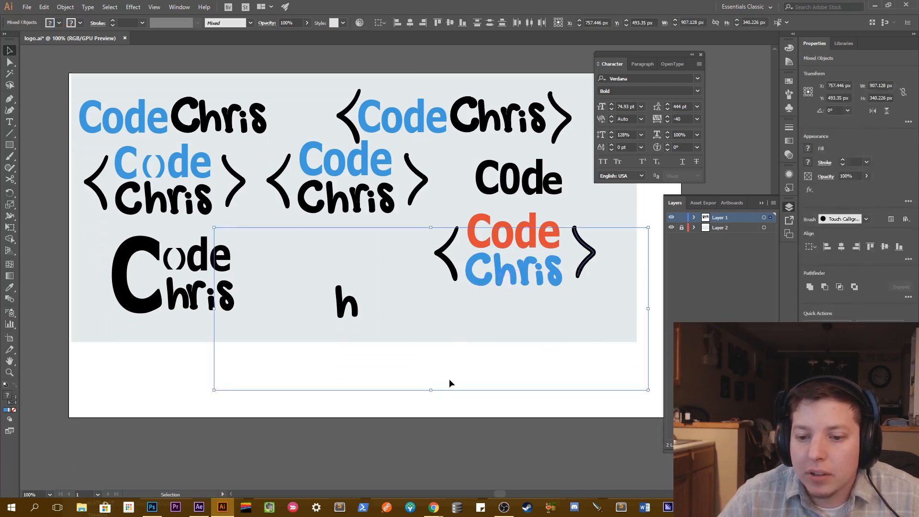
{"action": "left_click_drag", "start_coordinate": [436, 388], "coordinate": [576, 362]}
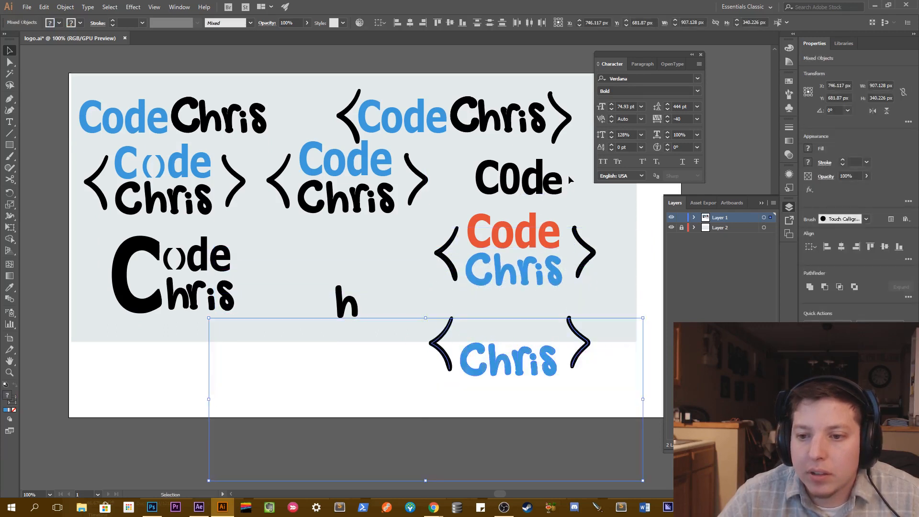
Move the black C0de wordmark above the copied blue Chris and enlarge it to about 202 by 113 px.
{"action": "left_click_drag", "start_coordinate": [489, 194], "coordinate": [472, 337]}
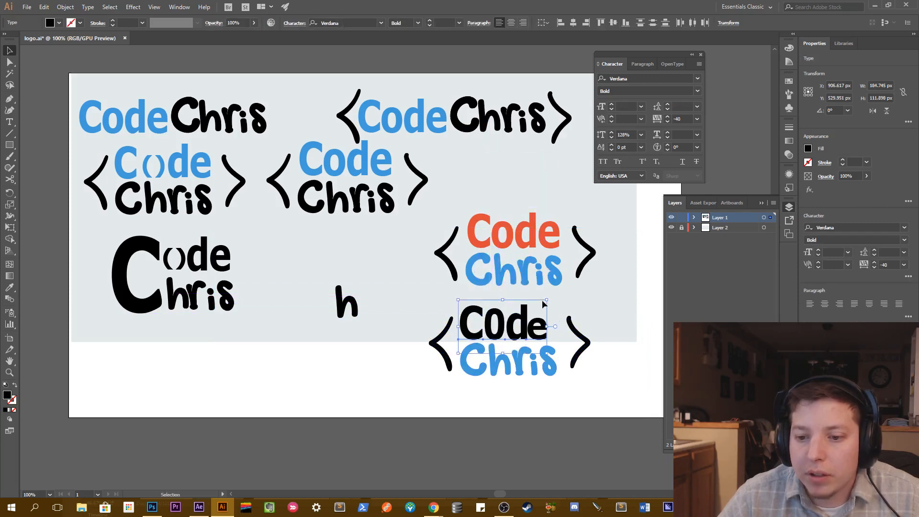
{"action": "left_click_drag", "start_coordinate": [546, 300], "coordinate": [506, 299]}
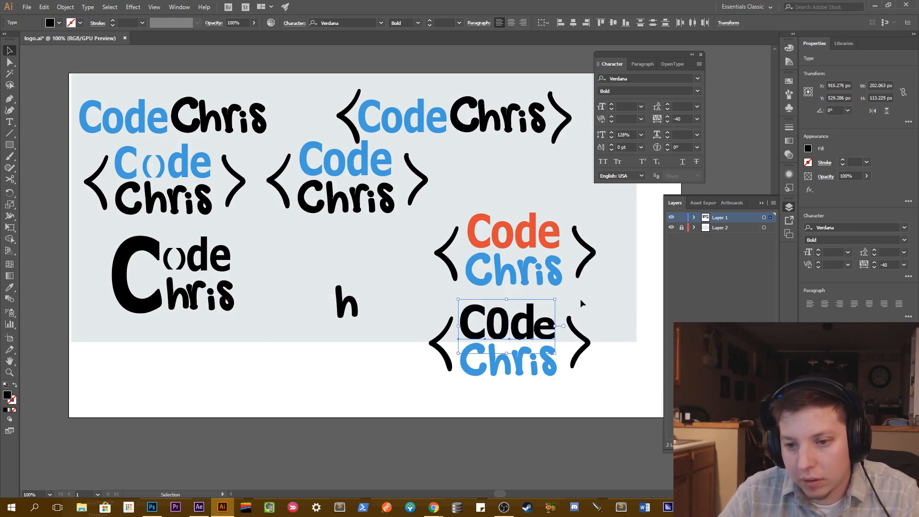
{"action": "left_click", "coordinate": [582, 299]}
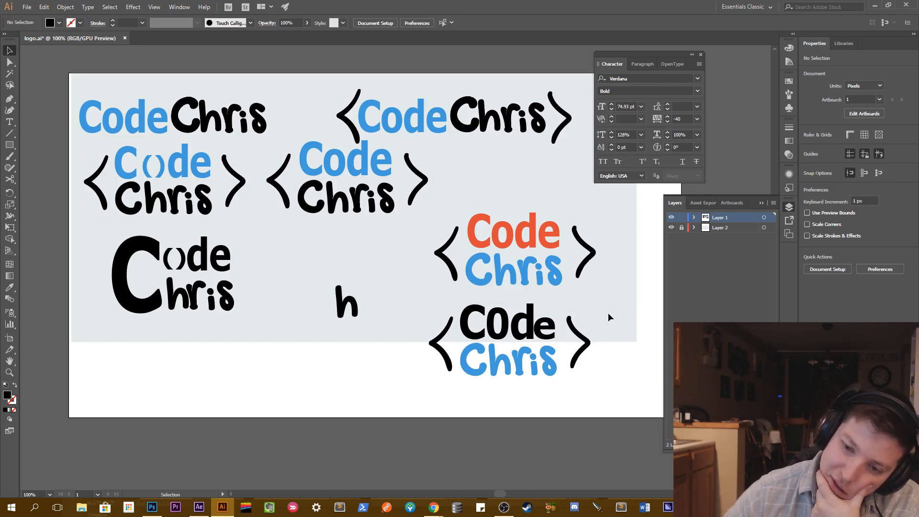
Hide the two angle brackets around the C0de Chris copy.
{"action": "left_click", "coordinate": [439, 335]}
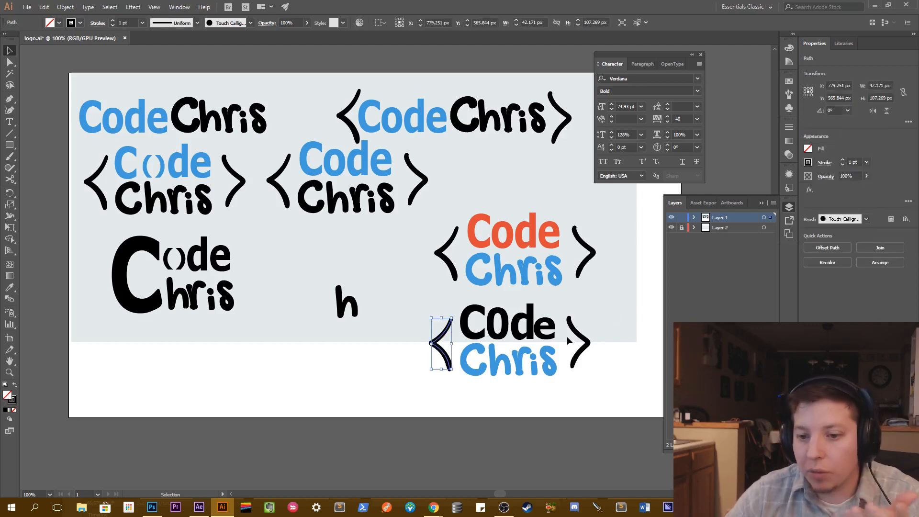
{"action": "left_click", "coordinate": [580, 341], "text": "shift"}
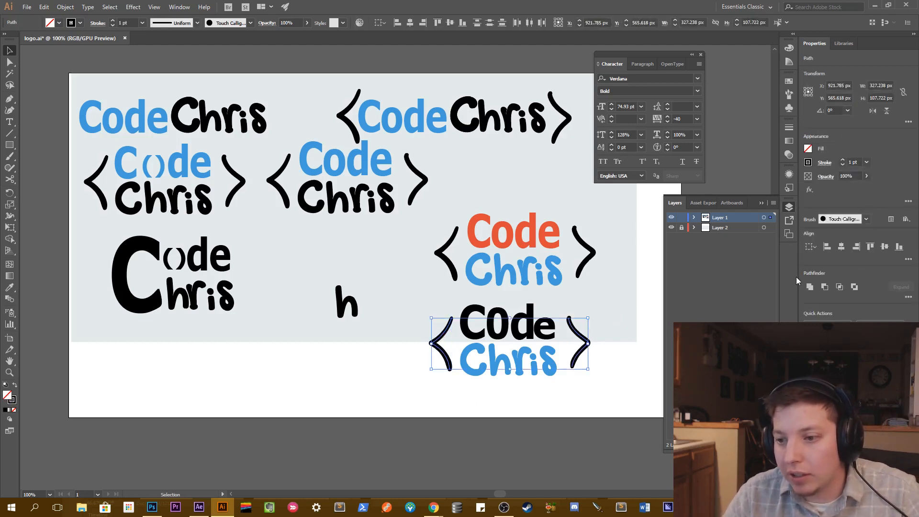
{"action": "left_click", "coordinate": [693, 218]}
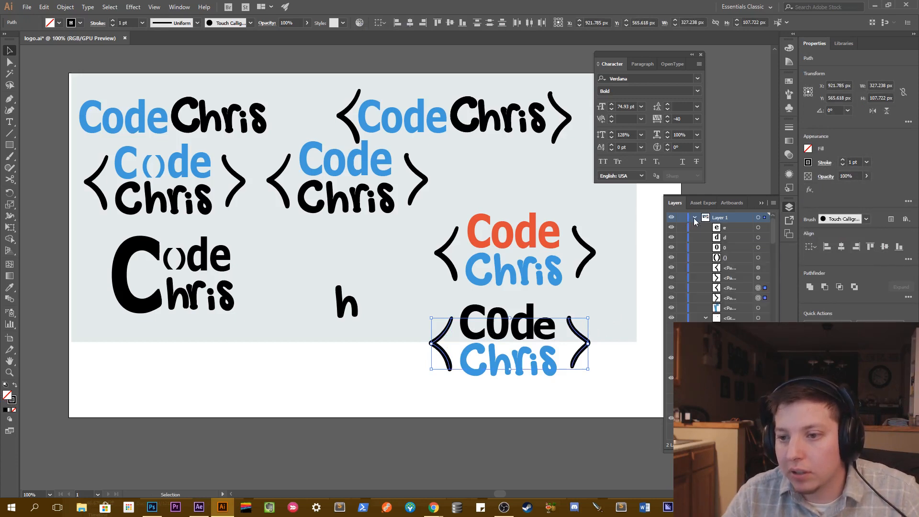
{"action": "left_click", "coordinate": [673, 287]}
{"action": "left_click", "coordinate": [672, 278]}
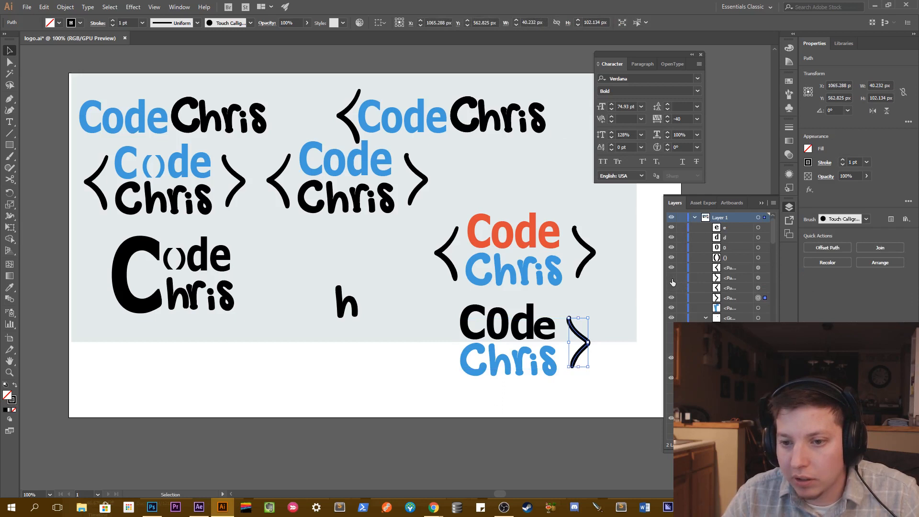
{"action": "left_click", "coordinate": [672, 279]}
{"action": "left_click", "coordinate": [671, 298]}
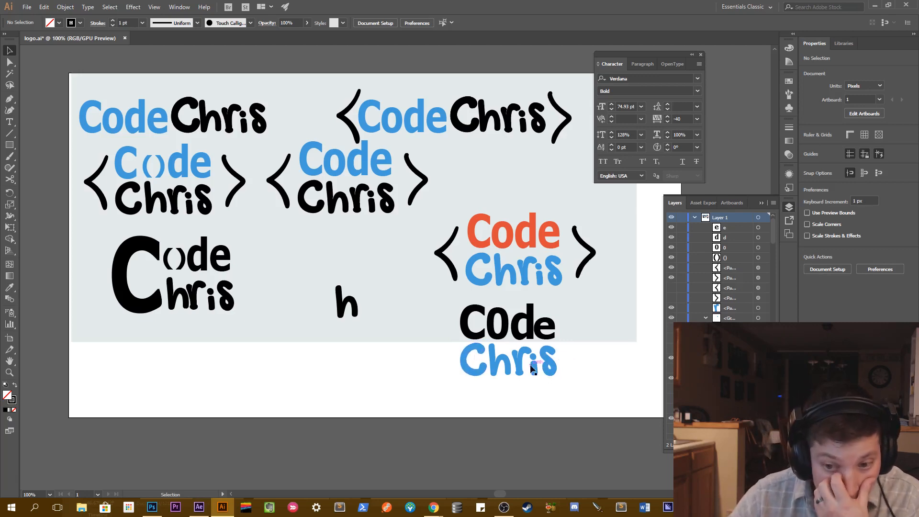
Enlarge the black C of C0de to about 107 by 217 px and delete the blue C beneath it.
{"action": "left_click", "coordinate": [482, 342]}
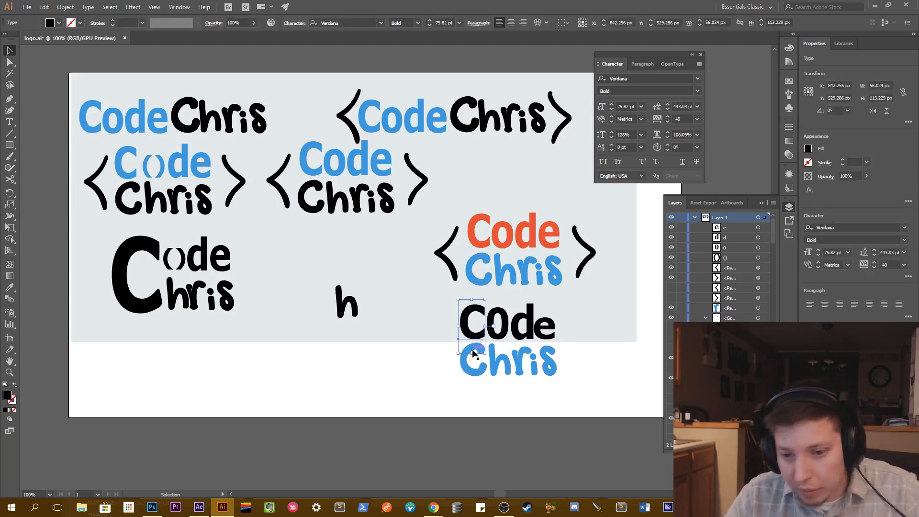
{"action": "left_click_drag", "start_coordinate": [458, 353], "coordinate": [434, 423]}
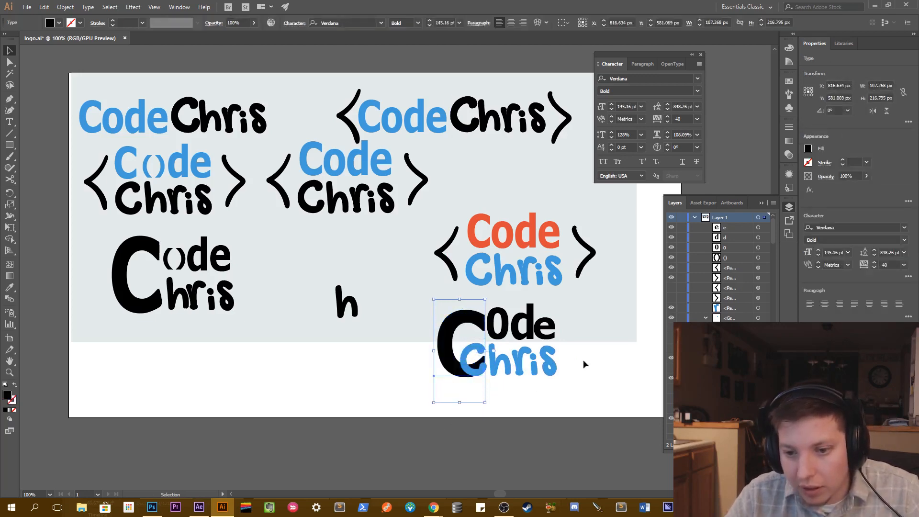
{"action": "left_click", "coordinate": [474, 356]}
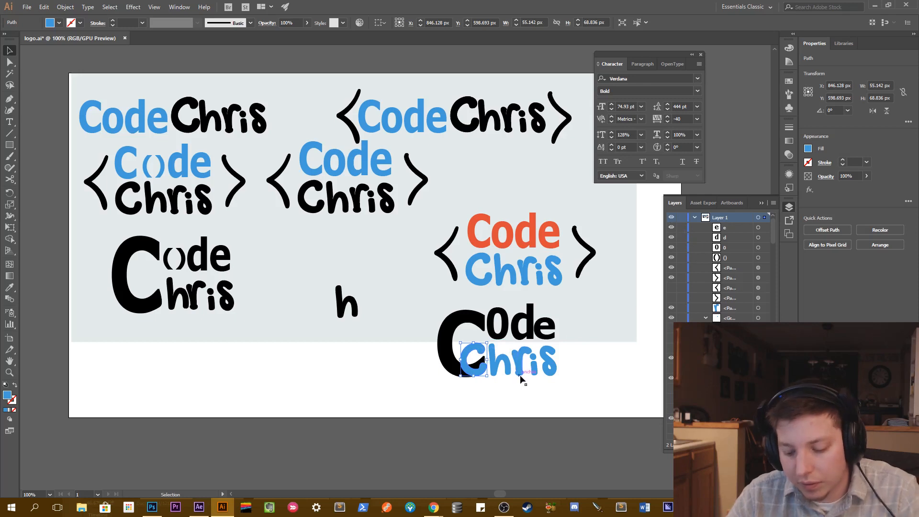
{"action": "key", "text": "Delete"}
Enlarge the shared black C further to about 115 by 233 px so it spans both lines.
{"action": "left_click", "coordinate": [461, 316]}
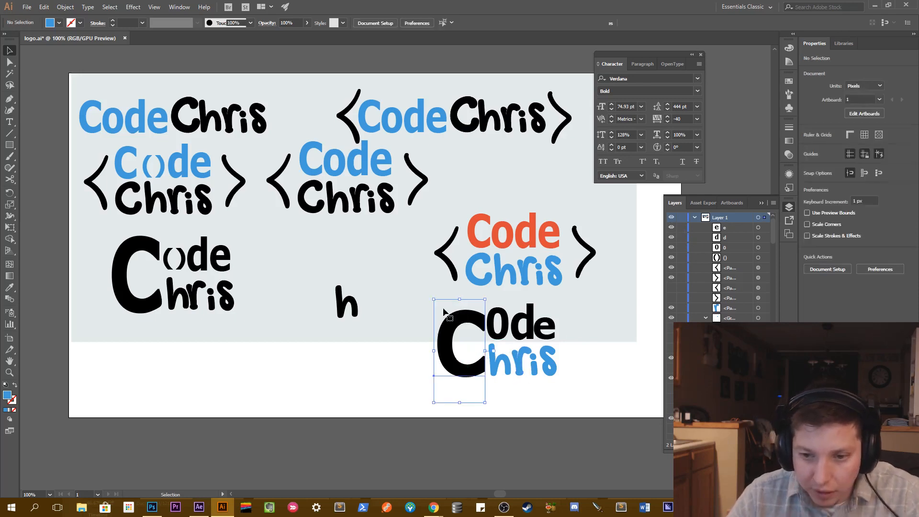
{"action": "left_click_drag", "start_coordinate": [433, 297], "coordinate": [428, 293]}
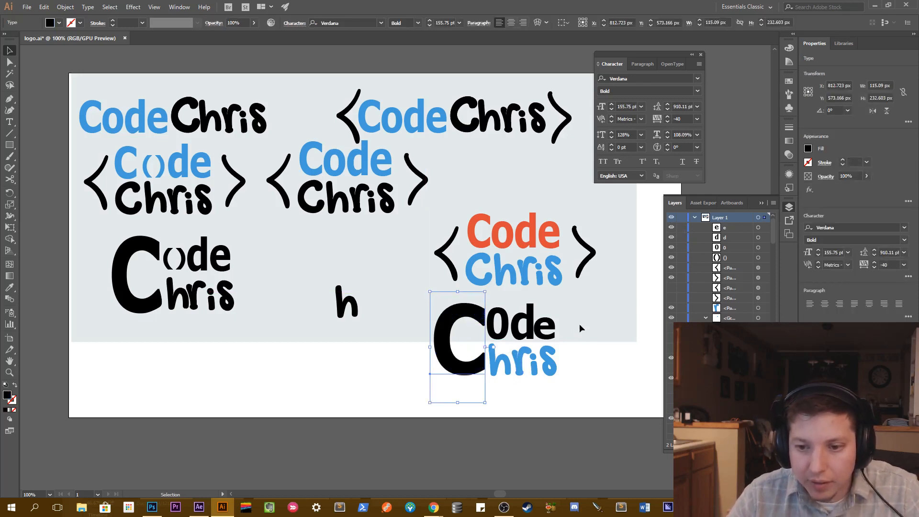
{"action": "left_click", "coordinate": [623, 338]}
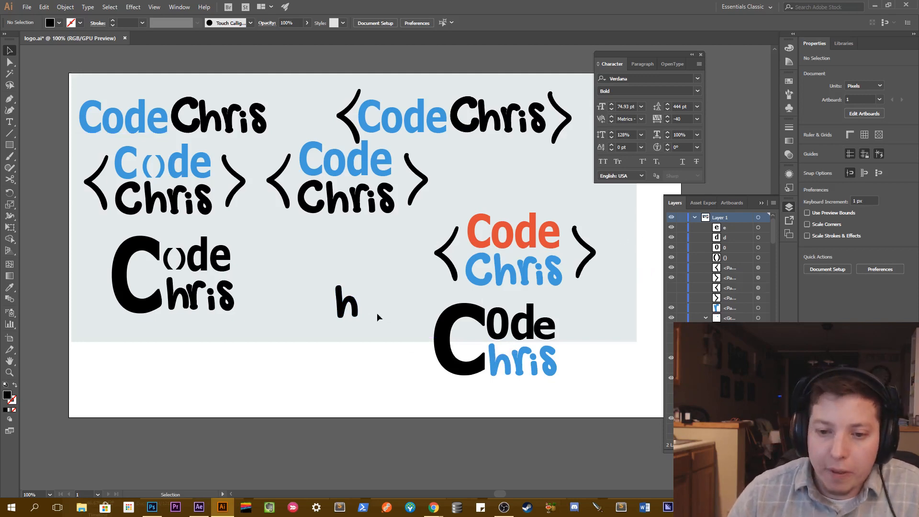
{"action": "left_click", "coordinate": [354, 311]}
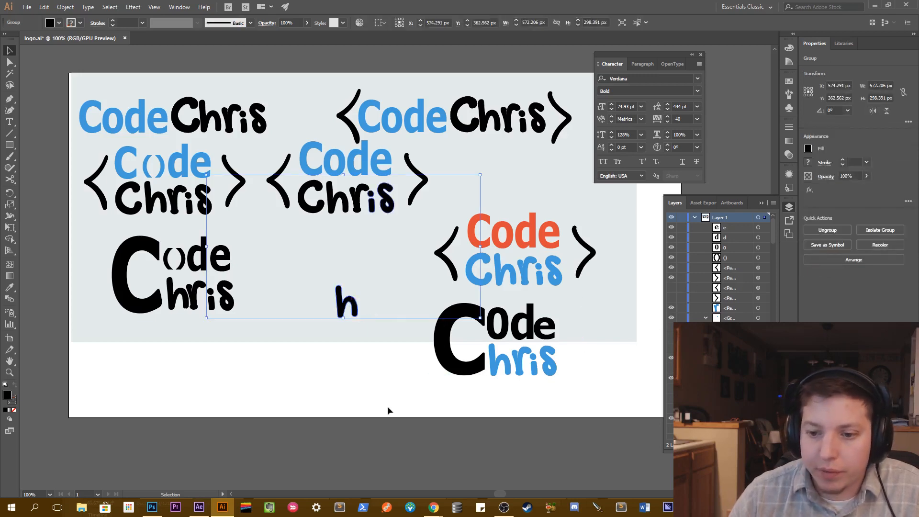
{"action": "left_click", "coordinate": [346, 412]}
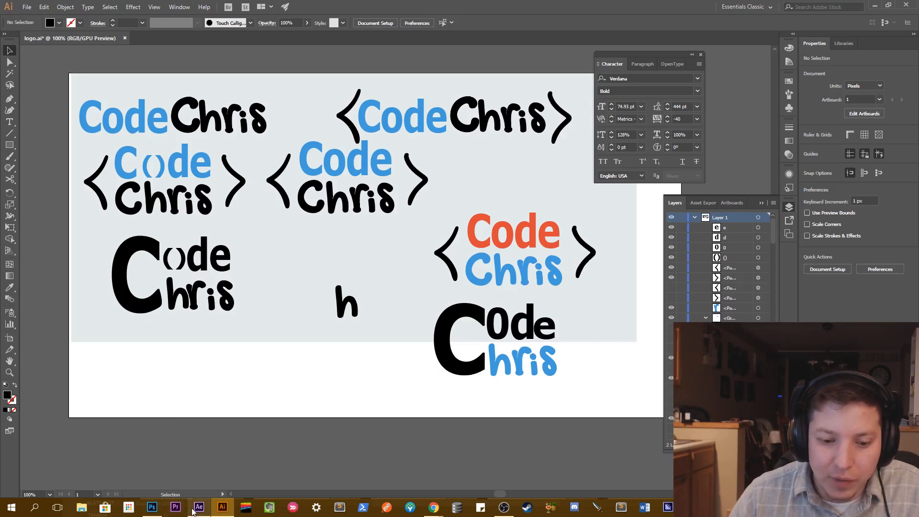
Switch to After Effects and play the CodeChris.com intro bumper animation from the start, inspecting the logo up close.
{"action": "mouse_move", "coordinate": [196, 511]}
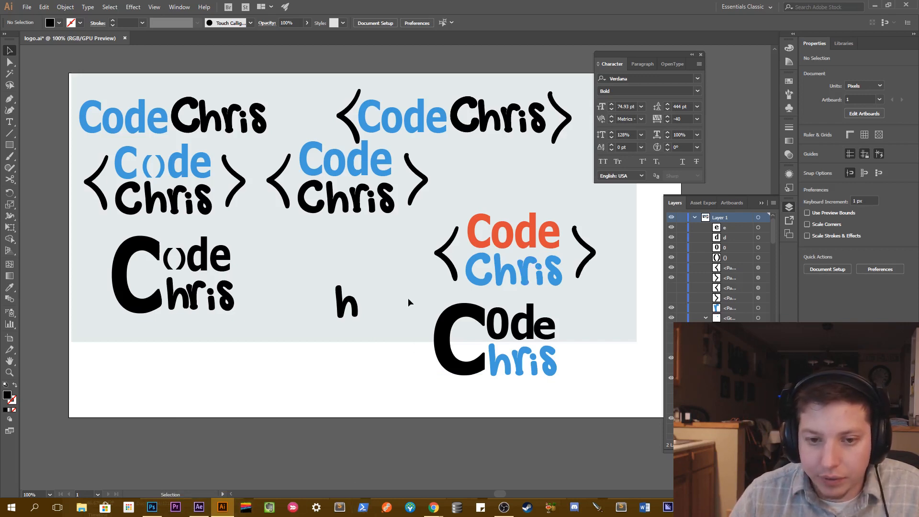
{"action": "left_click", "coordinate": [199, 508]}
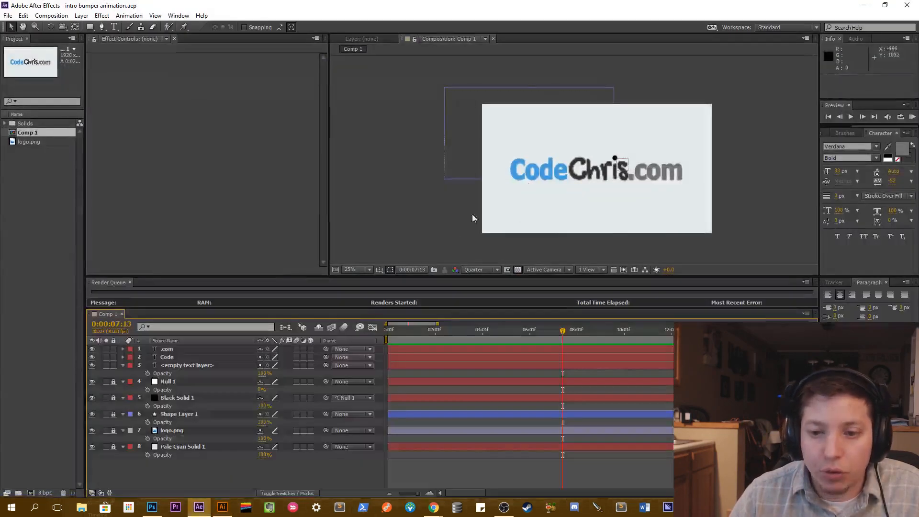
{"action": "left_click_drag", "start_coordinate": [510, 330], "coordinate": [388, 330]}
{"action": "left_click", "coordinate": [556, 254]}
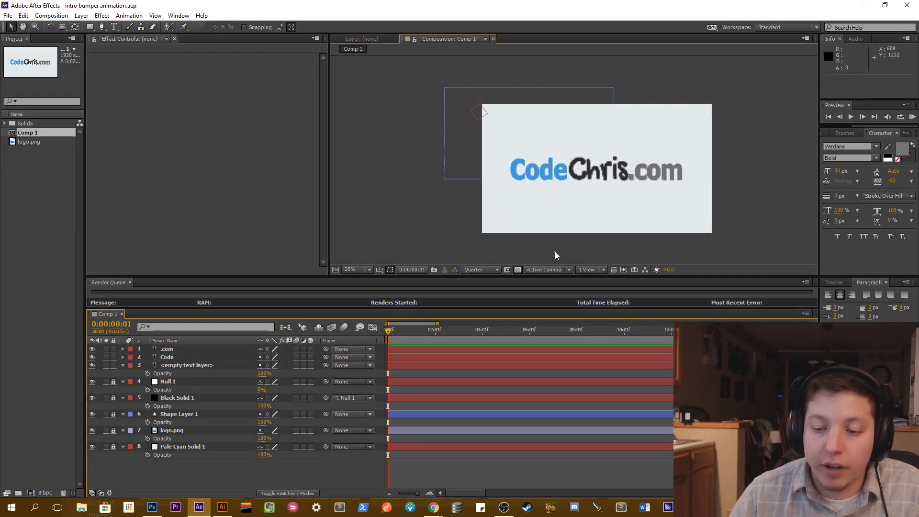
{"action": "key", "text": "space"}
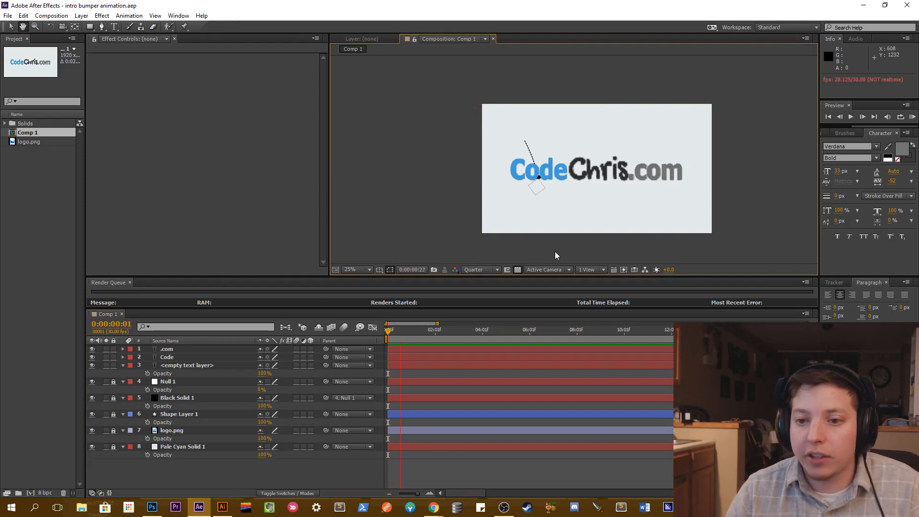
{"action": "key", "text": "v"}
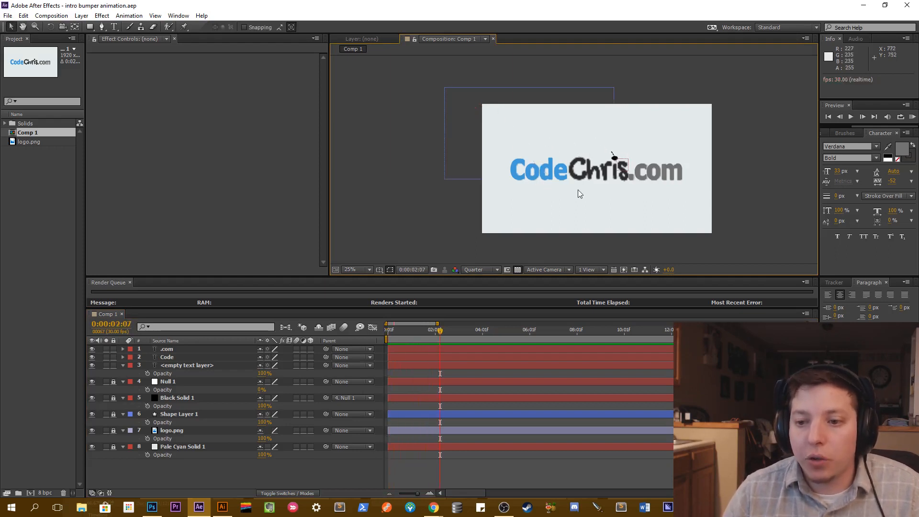
{"action": "scroll", "coordinate": [616, 182], "scroll_direction": "up", "scroll_amount": 3}
{"action": "scroll", "coordinate": [616, 182], "scroll_direction": "down", "scroll_amount": 4}
{"action": "scroll", "coordinate": [616, 182], "scroll_direction": "up", "scroll_amount": 4}
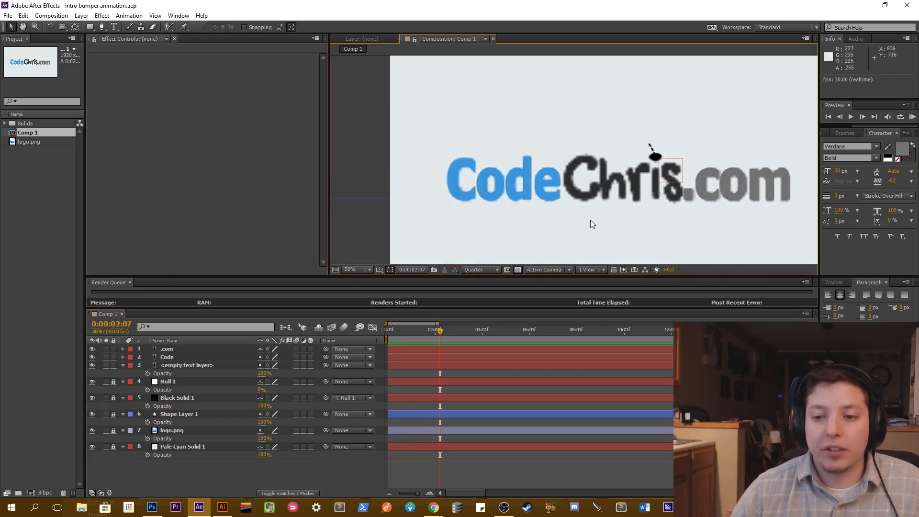
{"action": "scroll", "coordinate": [588, 211], "scroll_direction": "down", "scroll_amount": 1}
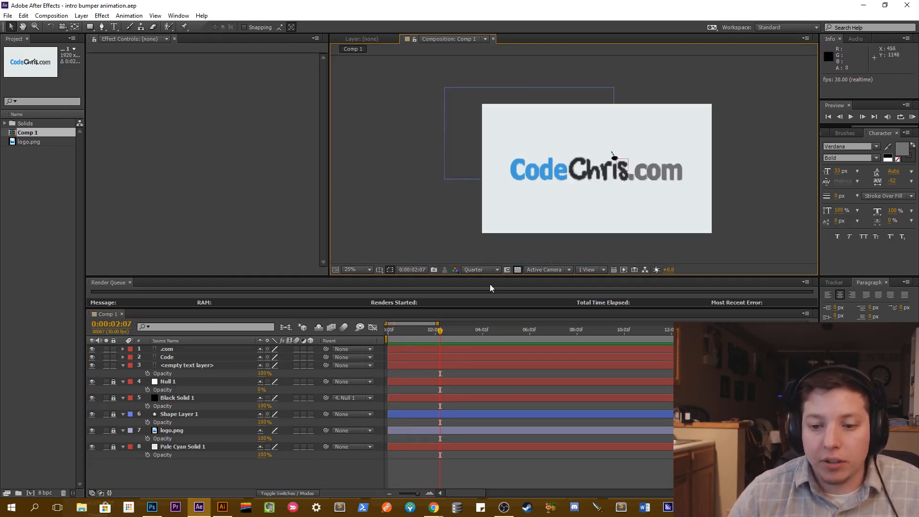
Replay the intro bumper animation from the start twice and minimize After Effects.
{"action": "left_click_drag", "start_coordinate": [440, 331], "coordinate": [369, 336]}
{"action": "key", "text": "space"}
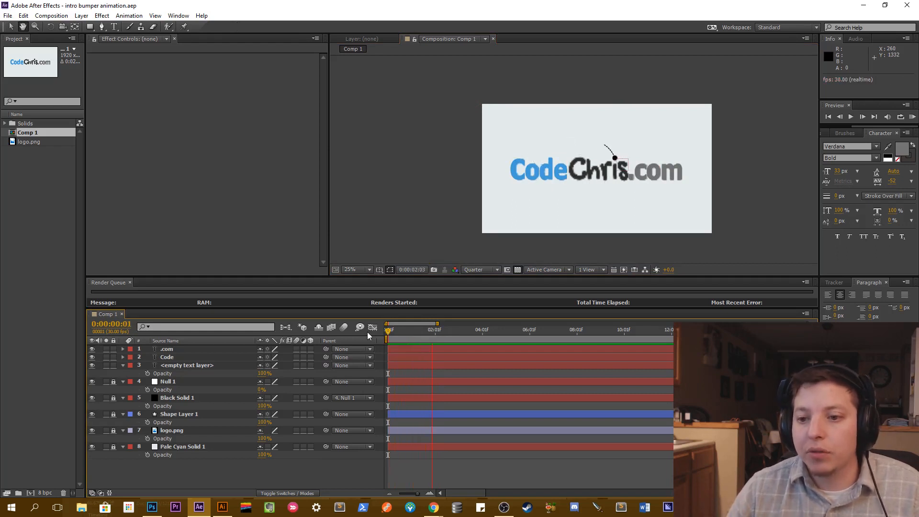
{"action": "key", "text": "space"}
{"action": "key", "text": "Home"}
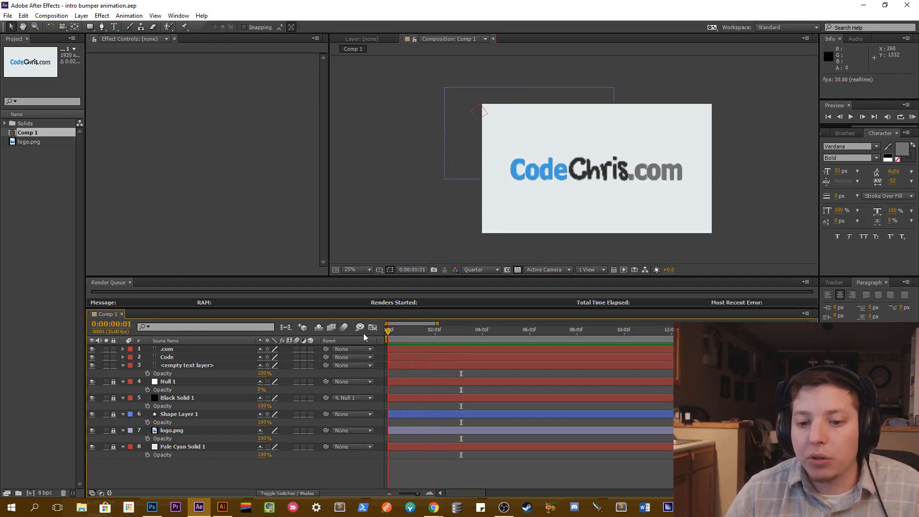
{"action": "key", "text": "space"}
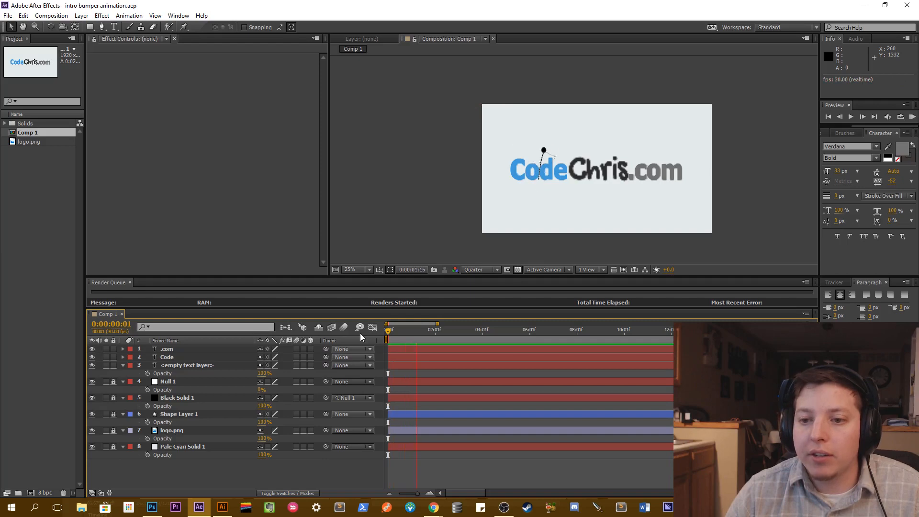
{"action": "key", "text": "space"}
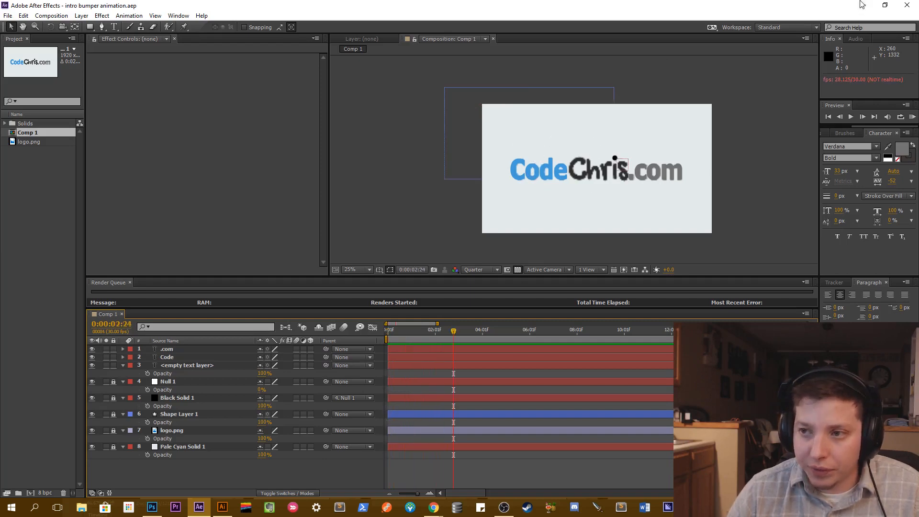
{"action": "left_click", "coordinate": [864, 6]}
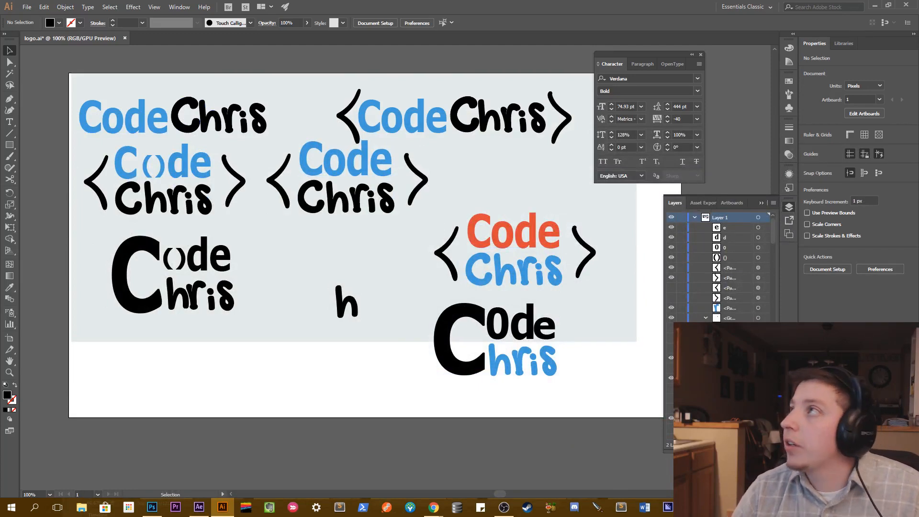
{"action": "key", "text": "alt+Tab"}
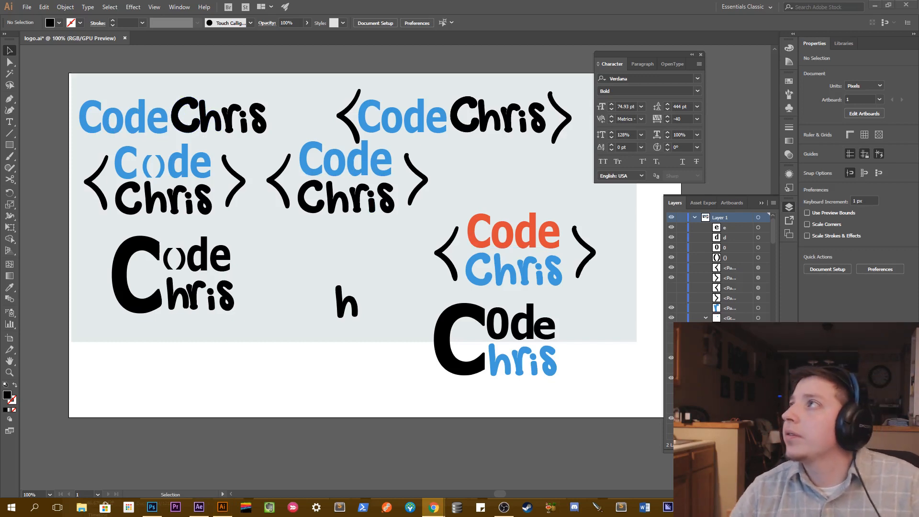
{"action": "left_click_drag", "start_coordinate": [918, 206], "coordinate": [671, 217]}
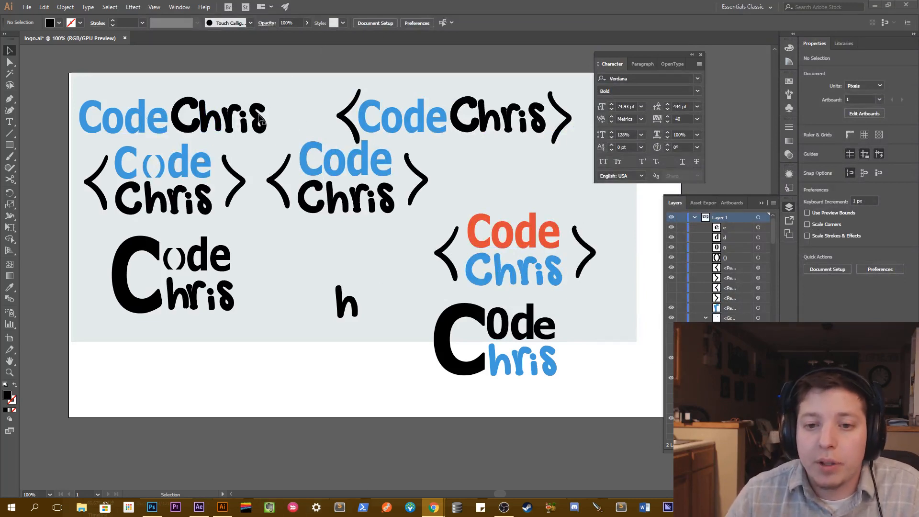
Switch to Photoshop and review the earlier CodeChris.com wordmark variations and color swatches in color pallet.psd.
{"action": "left_click", "coordinate": [157, 509]}
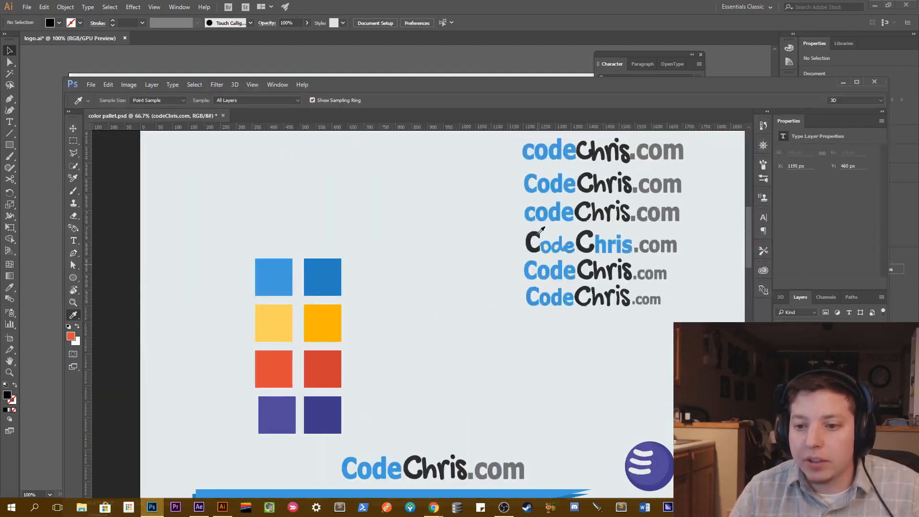
{"action": "scroll", "coordinate": [541, 231], "scroll_direction": "up", "scroll_amount": 5}
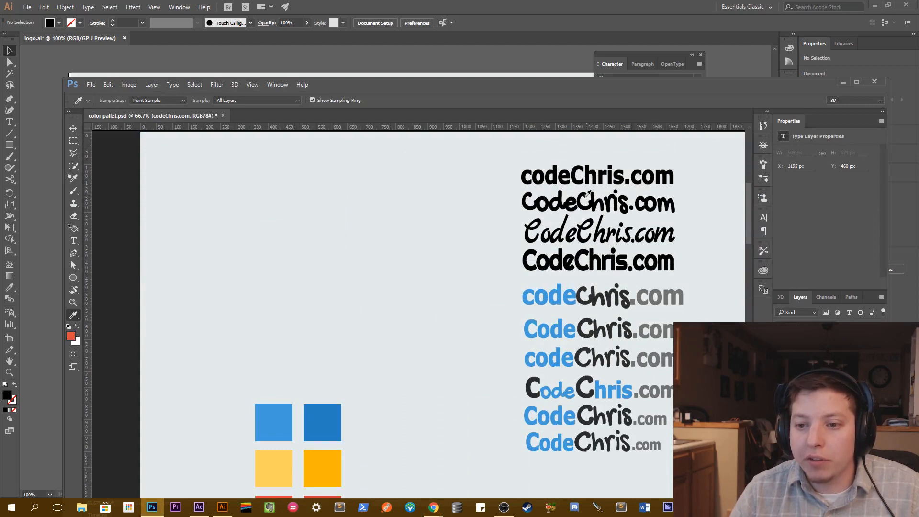
{"action": "scroll", "coordinate": [642, 391], "scroll_direction": "down", "scroll_amount": 4}
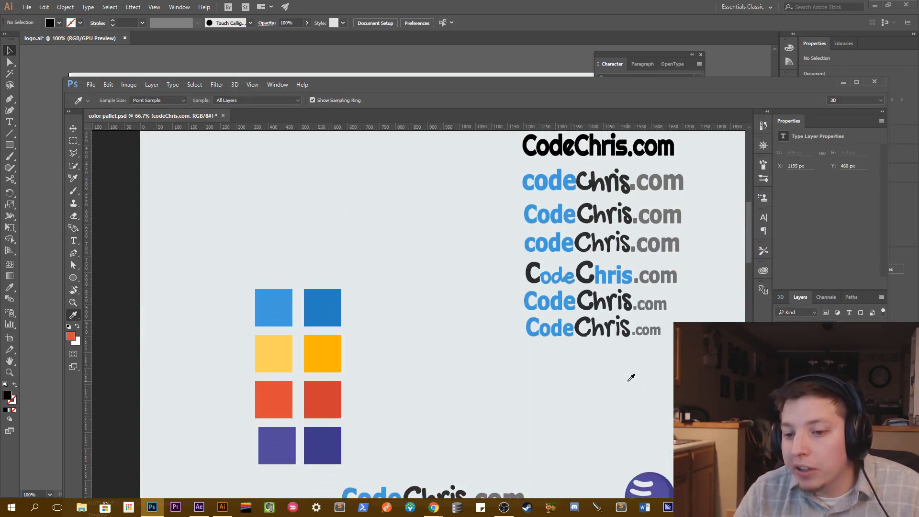
{"action": "scroll", "coordinate": [632, 377], "scroll_direction": "down", "scroll_amount": 2}
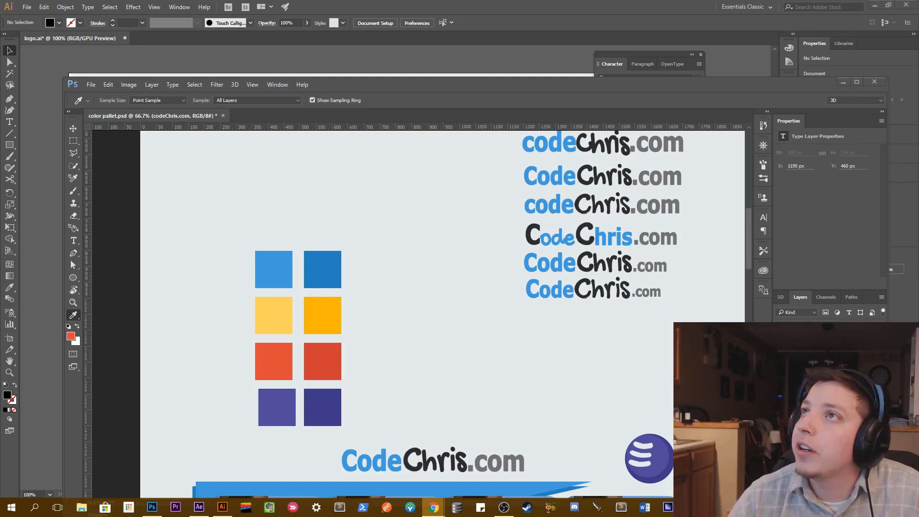
Switch to Chrome, browse the image results for "good logos" and enlarge the nine-brand grid with FedEx, Nike and Apple.
{"action": "key", "text": "alt+Tab"}
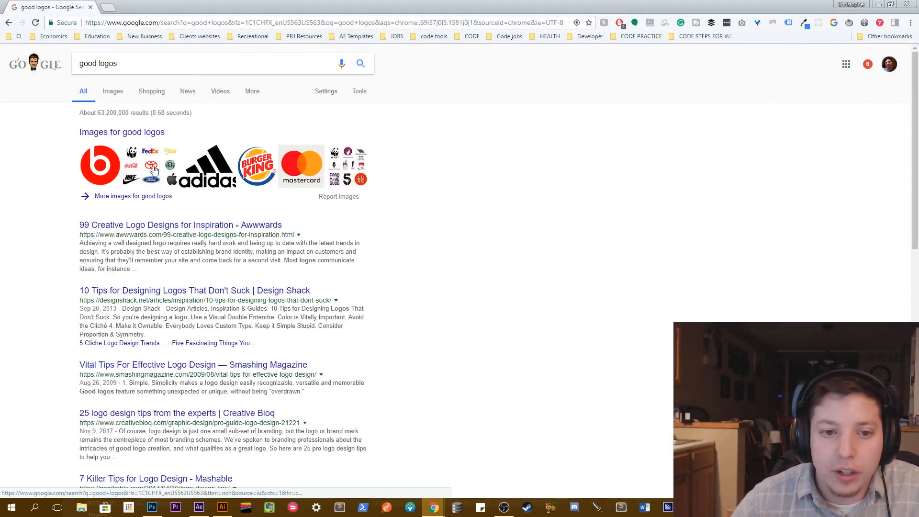
{"action": "left_click", "coordinate": [153, 170]}
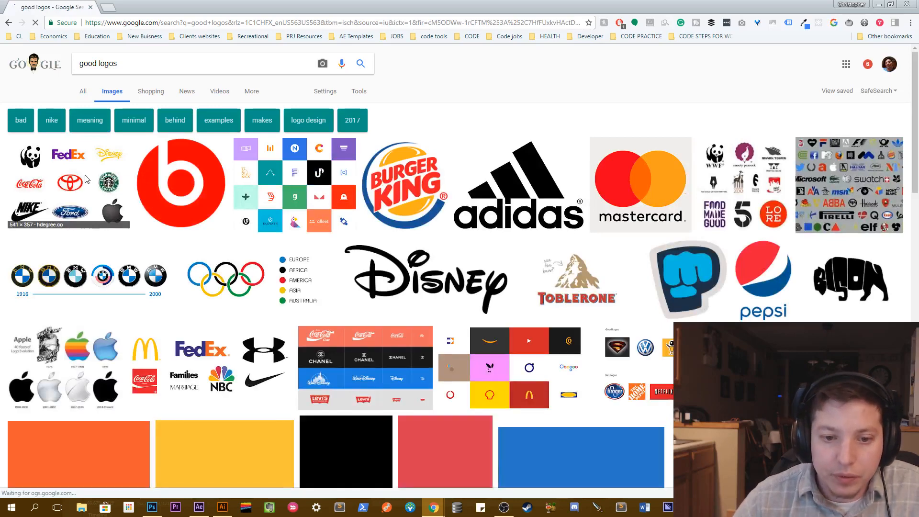
{"action": "scroll", "coordinate": [86, 179], "scroll_direction": "down", "scroll_amount": 2}
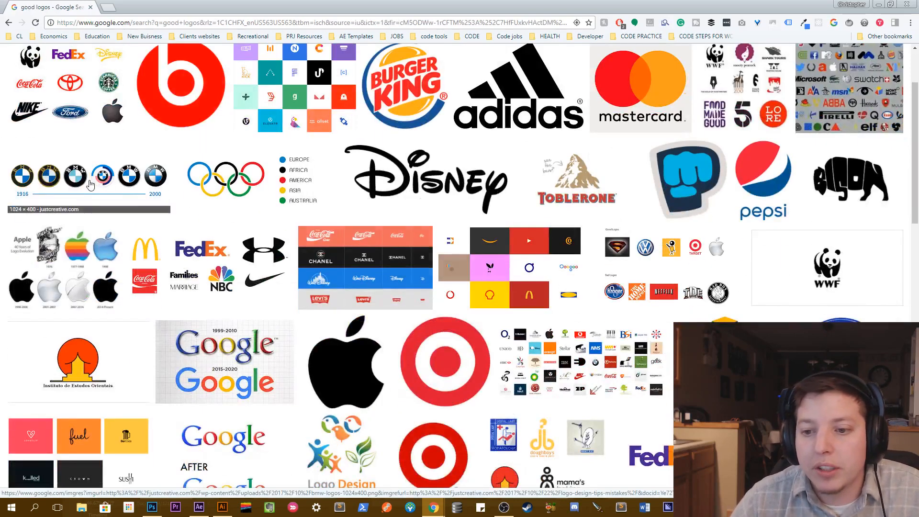
{"action": "scroll", "coordinate": [204, 335], "scroll_direction": "up", "scroll_amount": 3}
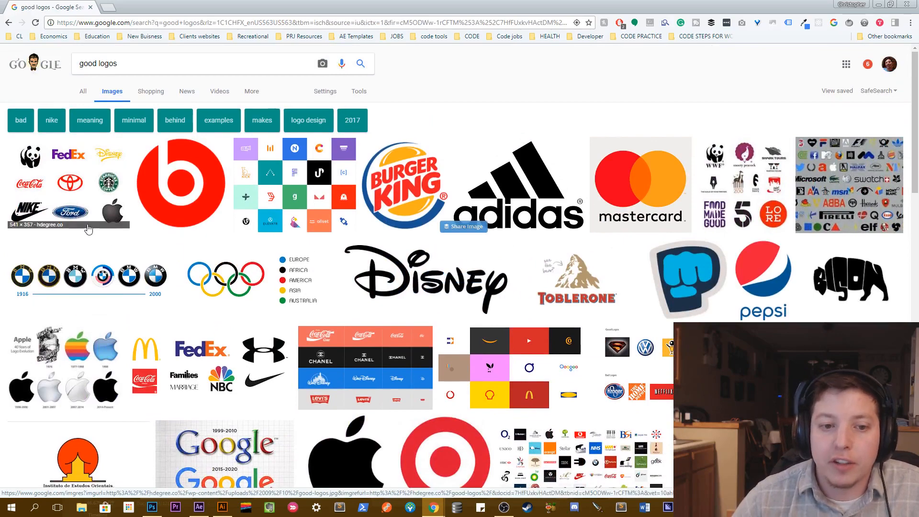
{"action": "left_click", "coordinate": [75, 209]}
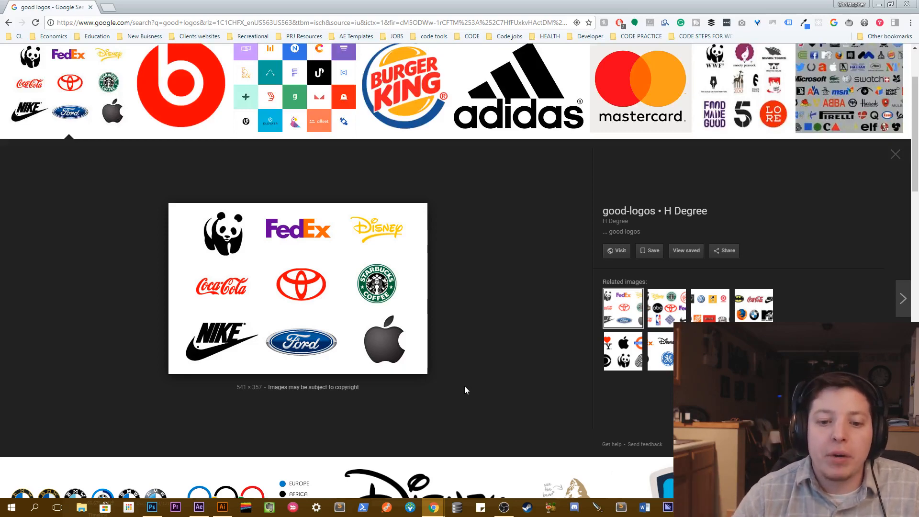
{"action": "scroll", "coordinate": [465, 390], "scroll_direction": "down", "scroll_amount": 3}
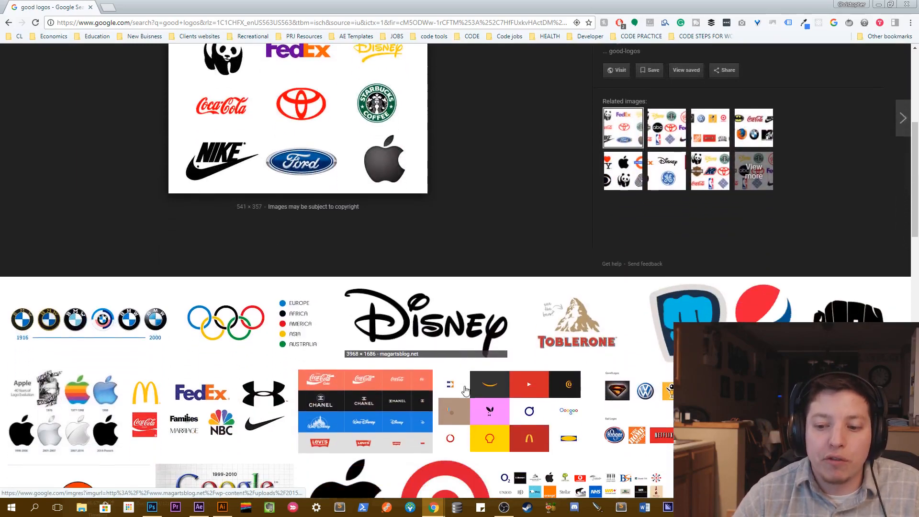
{"action": "scroll", "coordinate": [464, 390], "scroll_direction": "down", "scroll_amount": 1}
Enlarge the Allebasi Design image of scalable Coca-Cola, Chanel, Disney and Levi's logos and preview the LoveClip and Fuel logo set.
{"action": "mouse_move", "coordinate": [334, 371]}
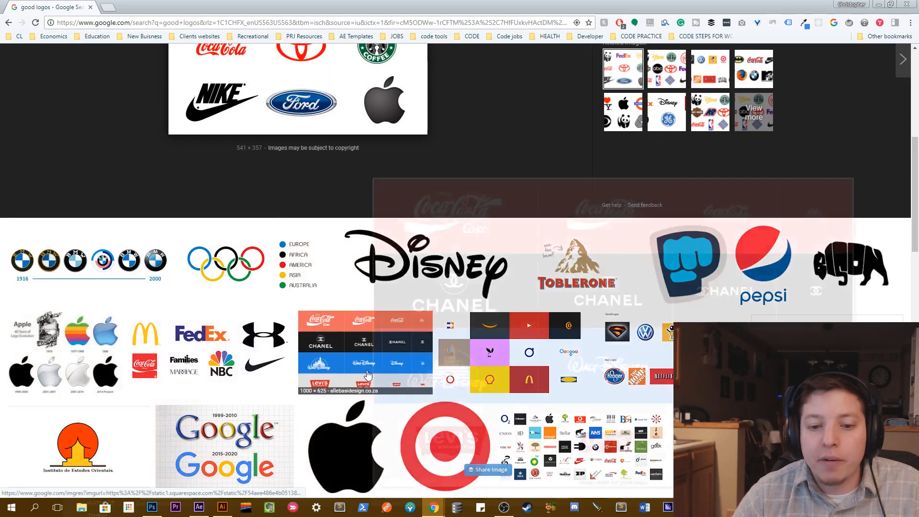
{"action": "left_click", "coordinate": [333, 370]}
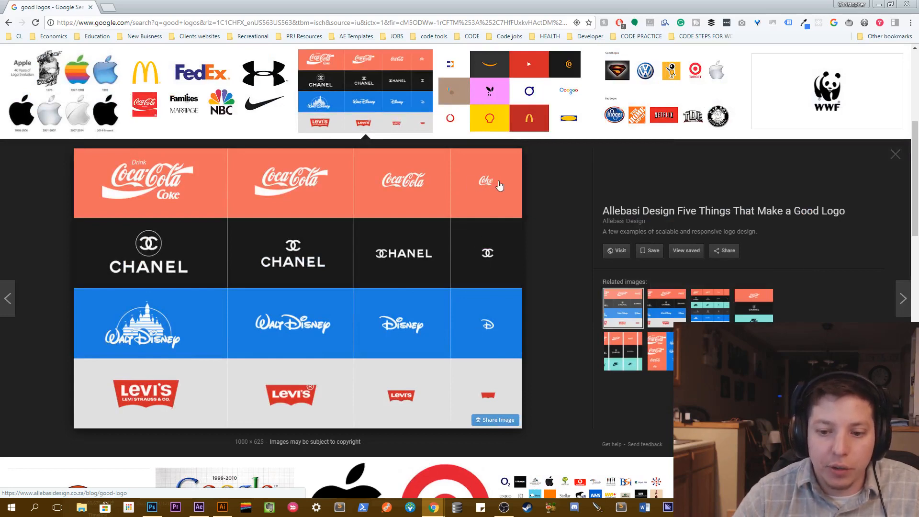
{"action": "scroll", "coordinate": [271, 302], "scroll_direction": "down", "scroll_amount": 5}
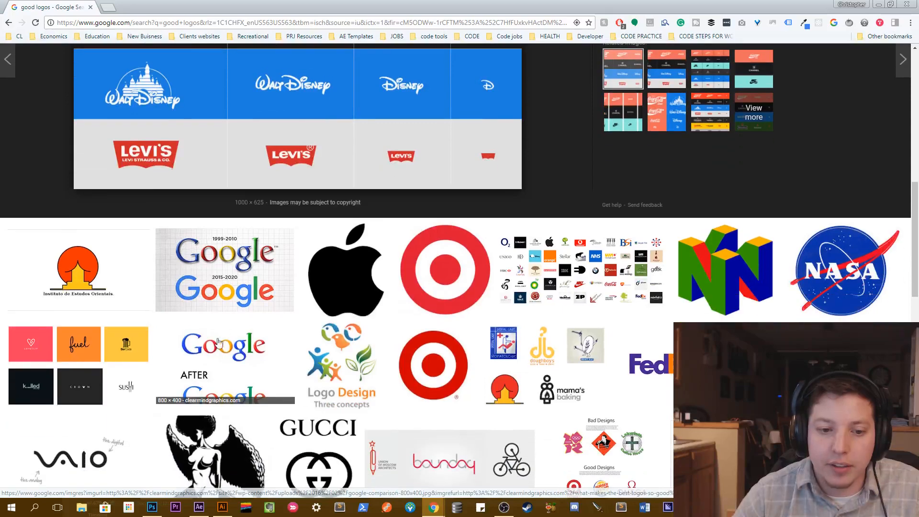
{"action": "mouse_move", "coordinate": [115, 363]}
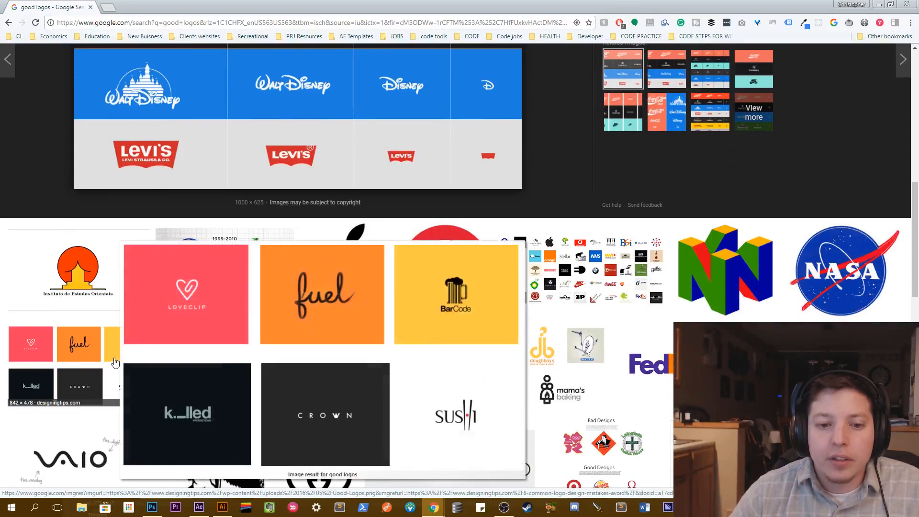
Return to the first rows of logo results and enlarge the black Bison logo made of letter shapes.
{"action": "scroll", "coordinate": [234, 346], "scroll_direction": "up", "scroll_amount": 9}
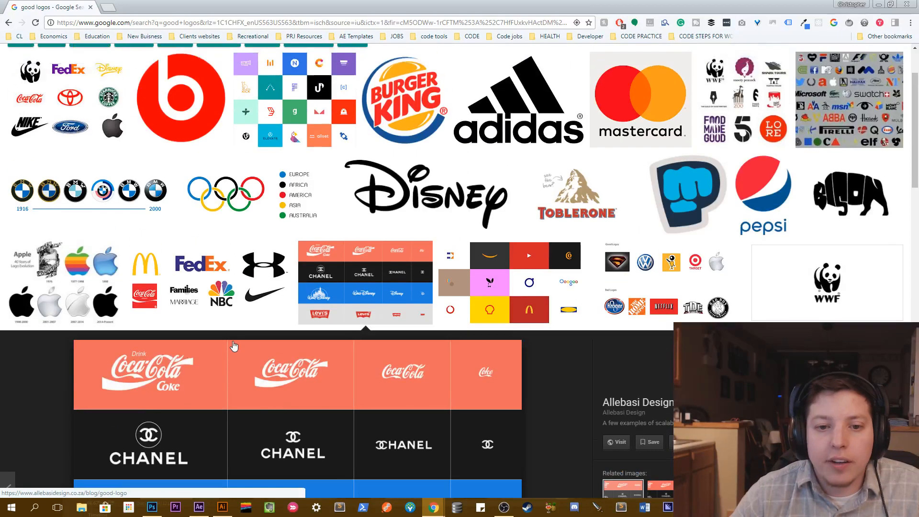
{"action": "scroll", "coordinate": [234, 346], "scroll_direction": "up", "scroll_amount": 2}
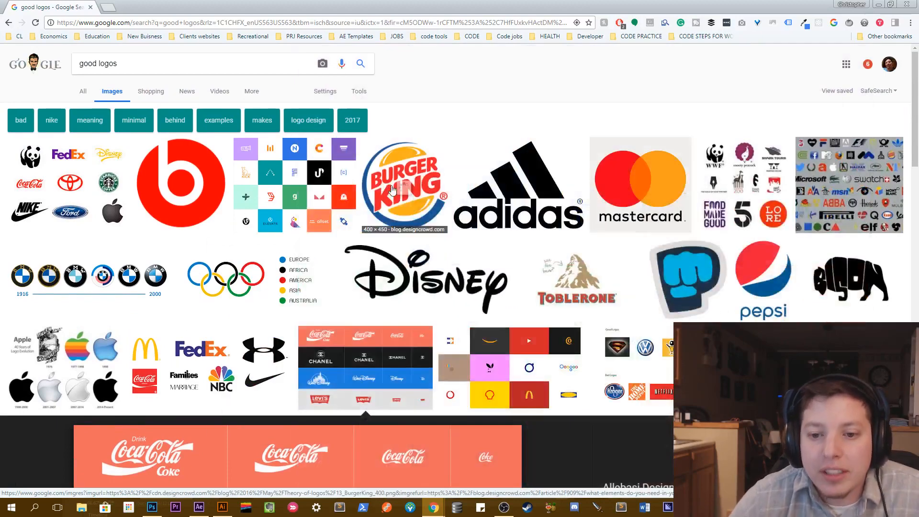
{"action": "mouse_move", "coordinate": [392, 189]}
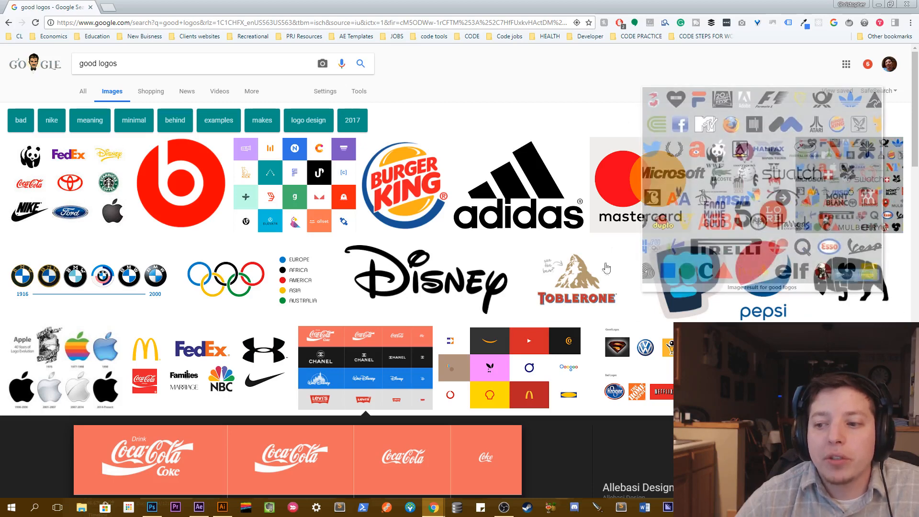
{"action": "left_click", "coordinate": [862, 268]}
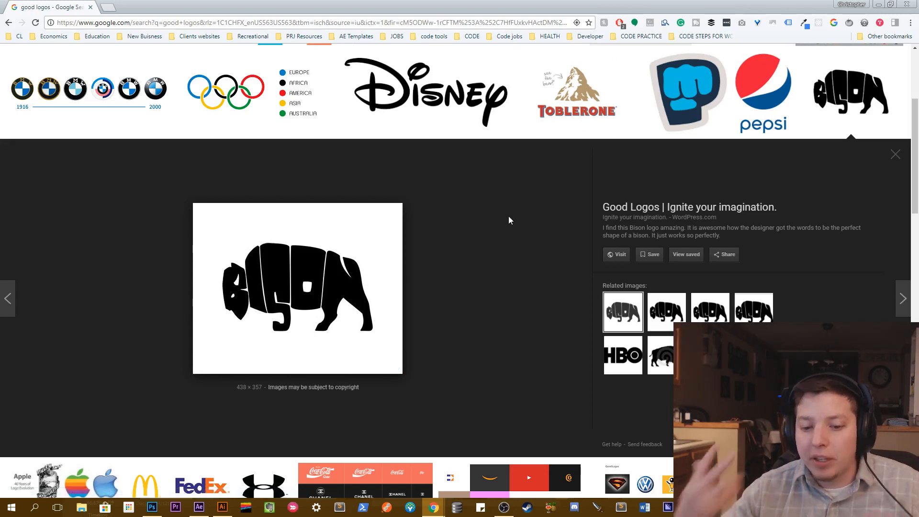
Move the browser window out of the way and review the page mockup in Photoshop's color pallet.psd.
{"action": "left_click_drag", "start_coordinate": [250, 5], "coordinate": [320, 248]}
{"action": "left_click", "coordinate": [437, 170]}
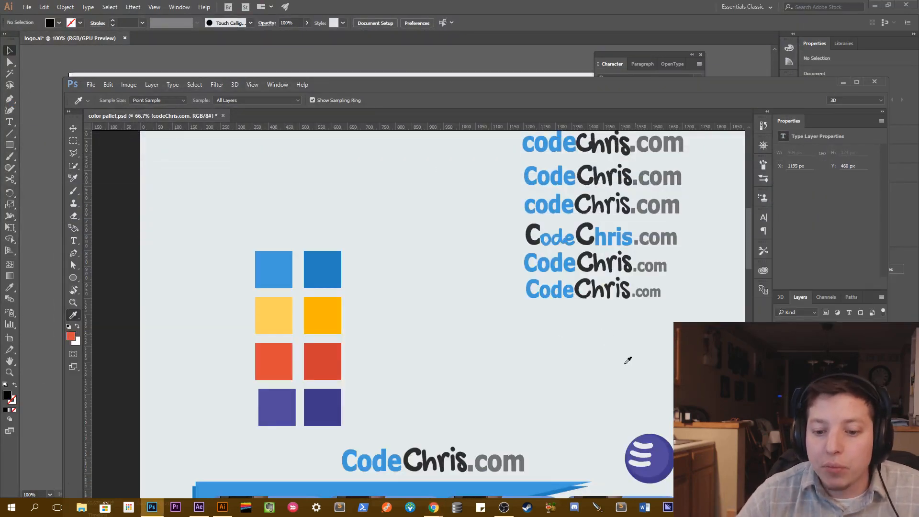
{"action": "scroll", "coordinate": [628, 360], "scroll_direction": "down", "scroll_amount": 5}
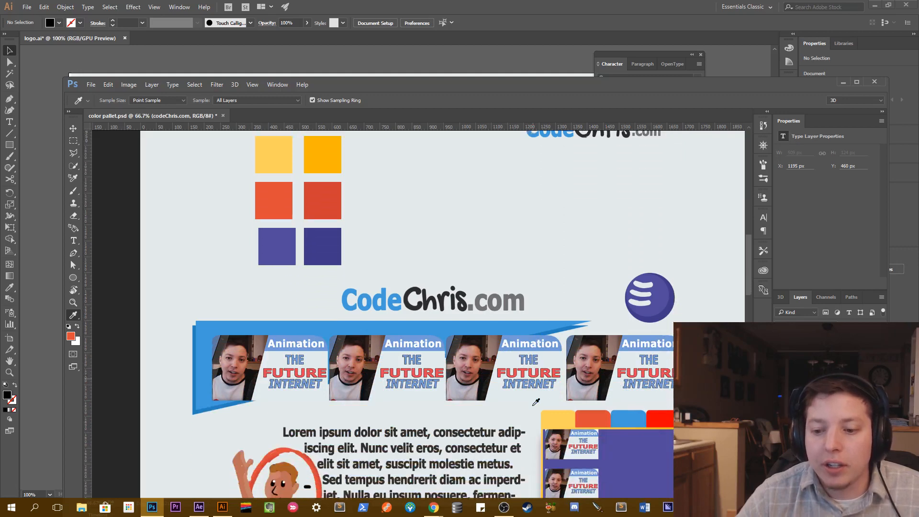
{"action": "scroll", "coordinate": [536, 402], "scroll_direction": "down", "scroll_amount": 5}
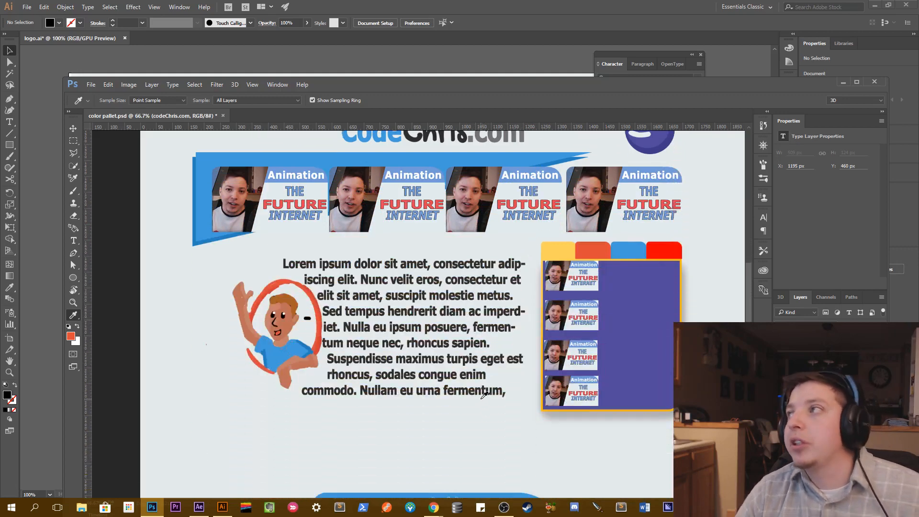
Review the rest of the page mockup in color pallet.psd, including the newsletter sign-up, color swatches and CodeChris.com wordmark versions.
{"action": "scroll", "coordinate": [493, 398], "scroll_direction": "down", "scroll_amount": 3}
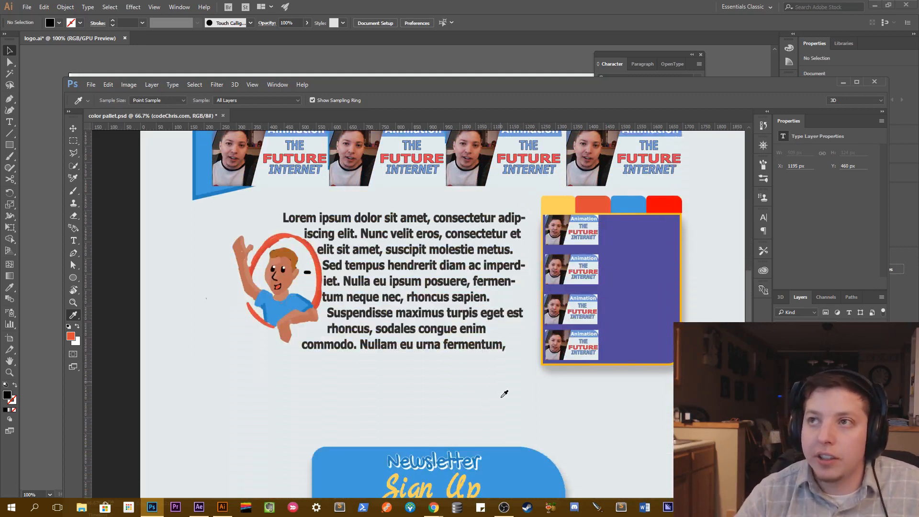
{"action": "scroll", "coordinate": [505, 398], "scroll_direction": "down", "scroll_amount": 2}
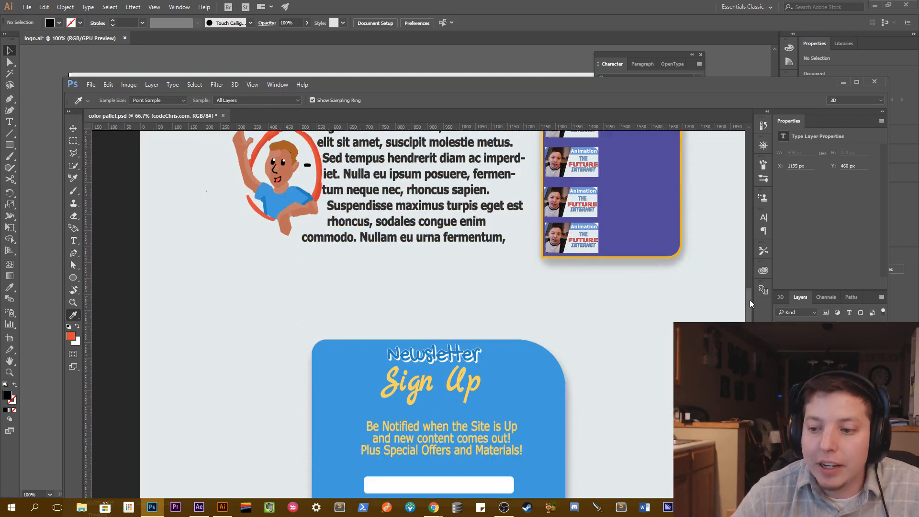
{"action": "scroll", "coordinate": [750, 304], "scroll_direction": "down", "scroll_amount": 15}
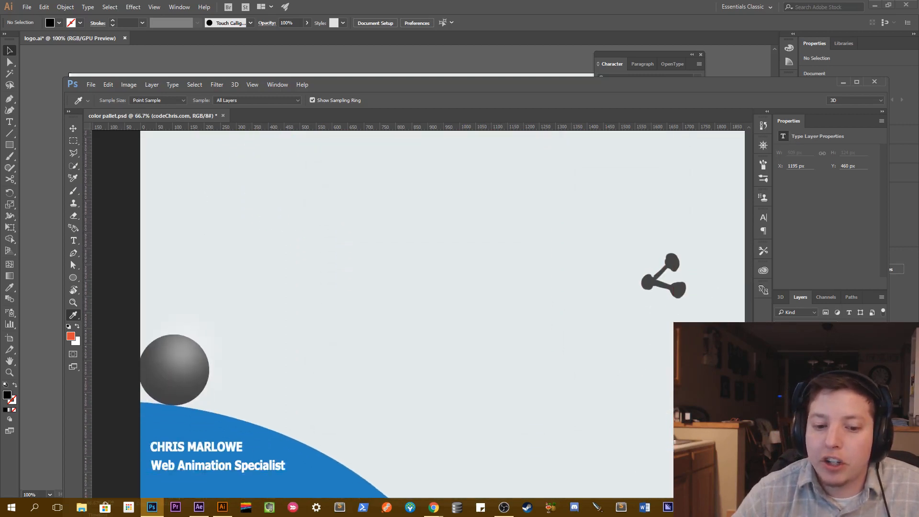
{"action": "scroll", "coordinate": [734, 259], "scroll_direction": "down", "scroll_amount": 5}
{"action": "scroll", "coordinate": [734, 259], "scroll_direction": "up", "scroll_amount": 20}
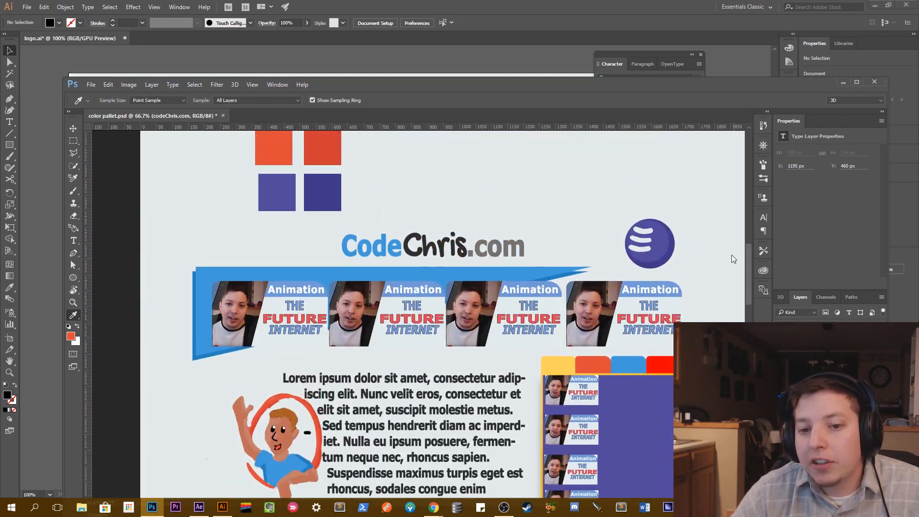
{"action": "scroll", "coordinate": [734, 259], "scroll_direction": "up", "scroll_amount": 7}
{"action": "scroll", "coordinate": [728, 222], "scroll_direction": "down", "scroll_amount": 1}
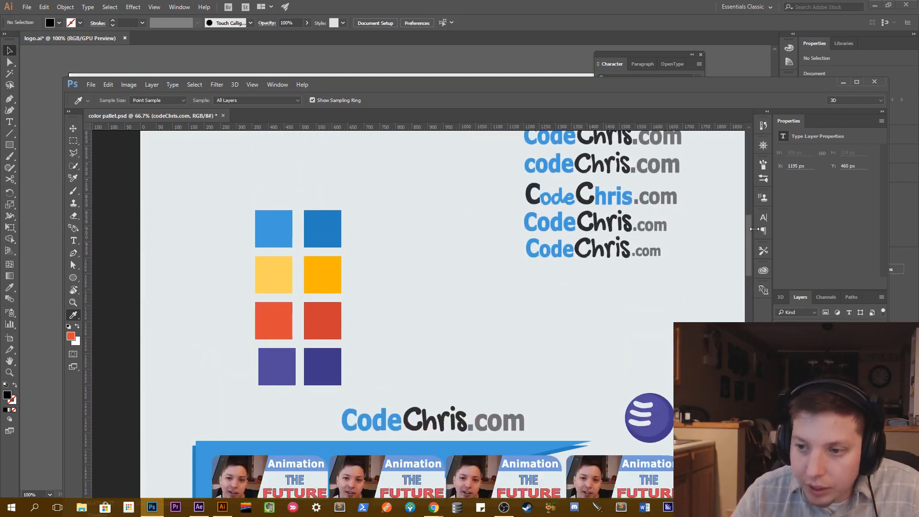
{"action": "scroll", "coordinate": [750, 257], "scroll_direction": "down", "scroll_amount": 6}
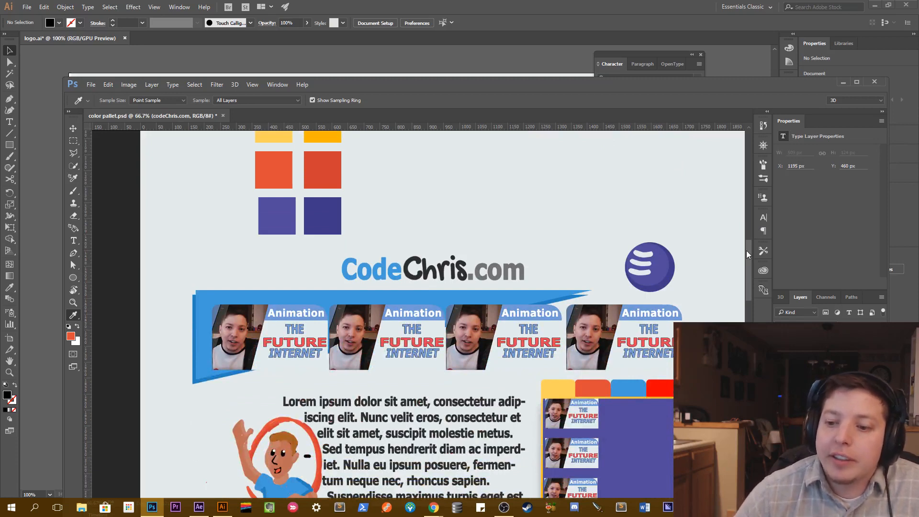
Switch back to logo.ai in Illustrator and enlarge the pale gray background rectangle to 1194 by 685 px, behind all the logos.
{"action": "left_click_drag", "start_coordinate": [649, 85], "coordinate": [647, 237]}
{"action": "left_click", "coordinate": [542, 194]}
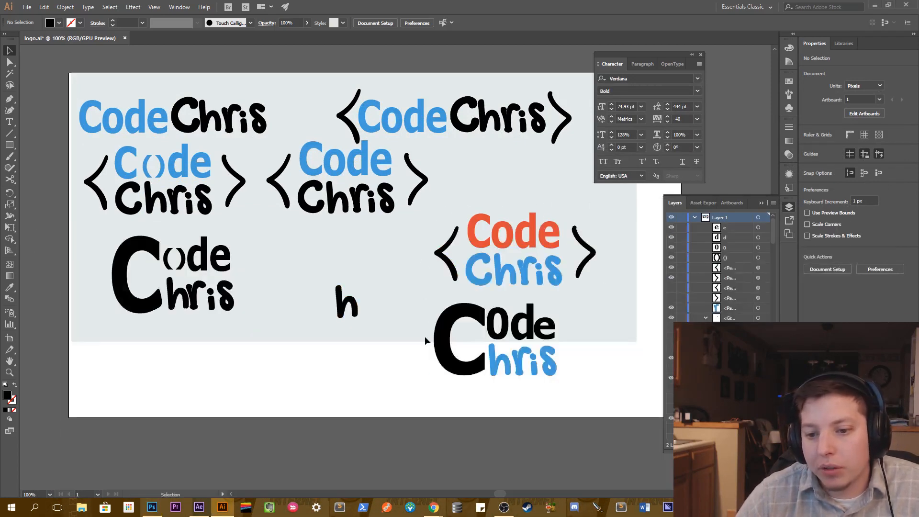
{"action": "left_click", "coordinate": [694, 218]}
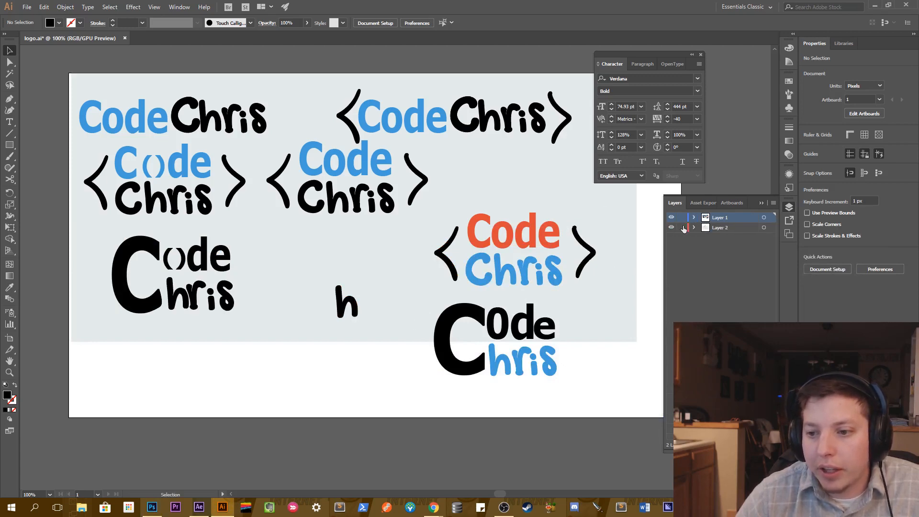
{"action": "left_click", "coordinate": [628, 324]}
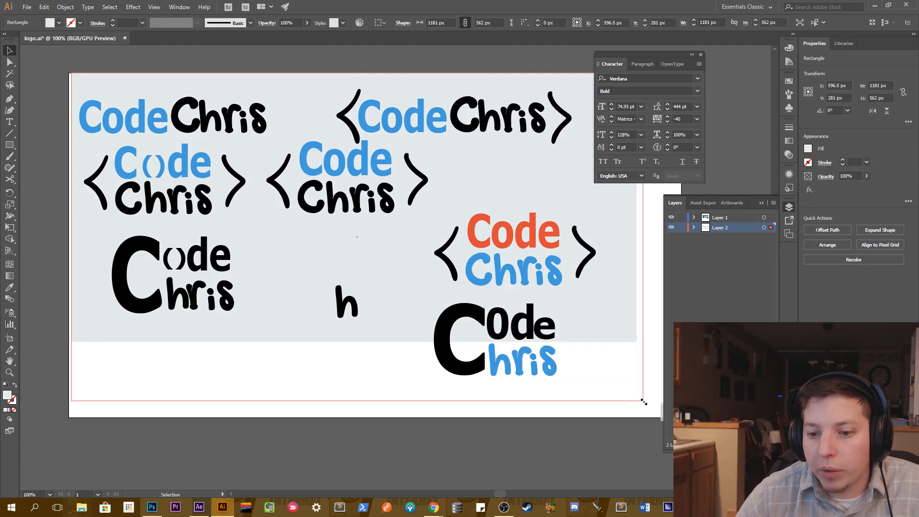
{"action": "left_click_drag", "start_coordinate": [644, 402], "coordinate": [643, 401]}
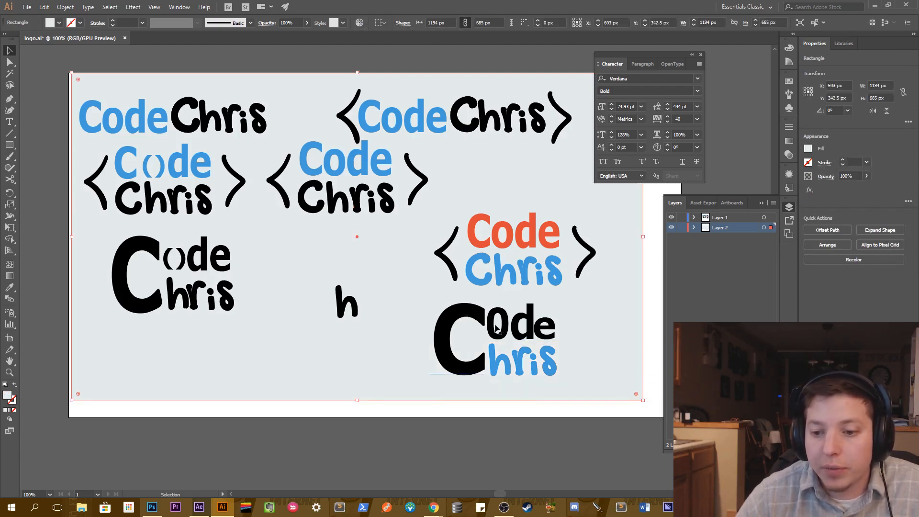
Nudge the black "e" of the lower big-C logo slightly to the right.
{"action": "left_click", "coordinate": [549, 334]}
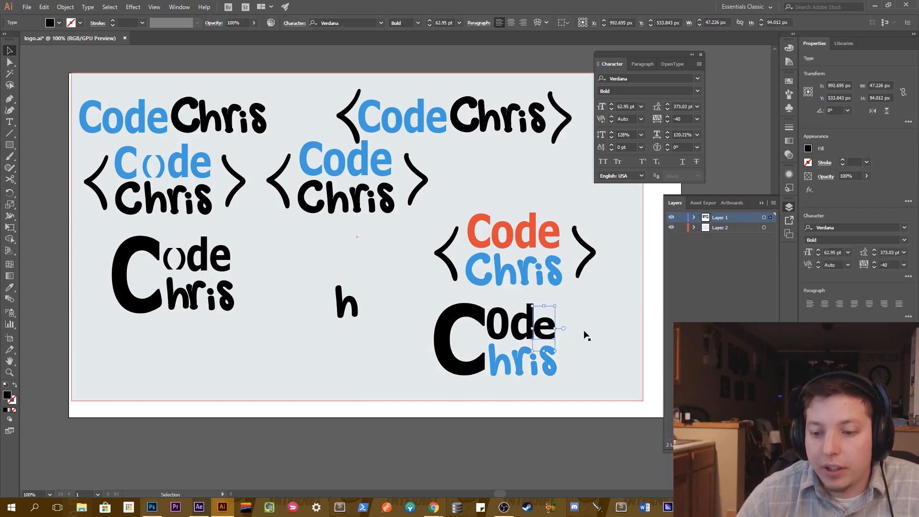
{"action": "key", "text": "Right"}
{"action": "left_click", "coordinate": [580, 330]}
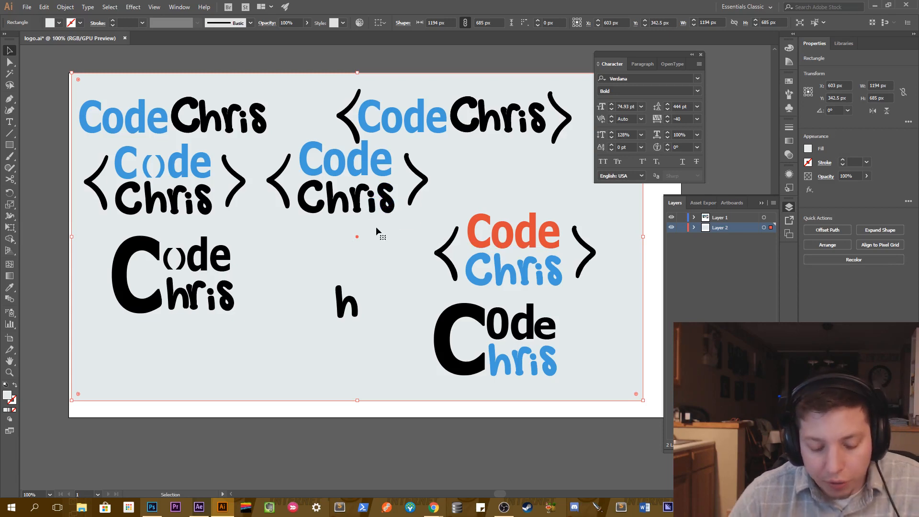
Compare the bracketed blue-and-black logo with the orange-and-blue and big-C versions up close.
{"action": "key", "text": "z"}
{"action": "left_click", "coordinate": [368, 202]}
{"action": "left_click", "coordinate": [387, 286]}
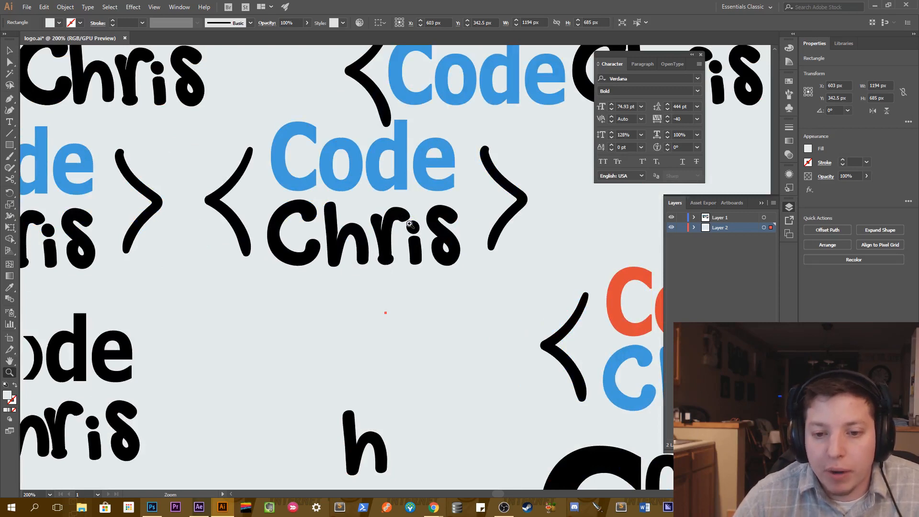
{"action": "left_click", "coordinate": [478, 296], "text": "alt"}
{"action": "left_click_drag", "start_coordinate": [533, 307], "coordinate": [413, 292]}
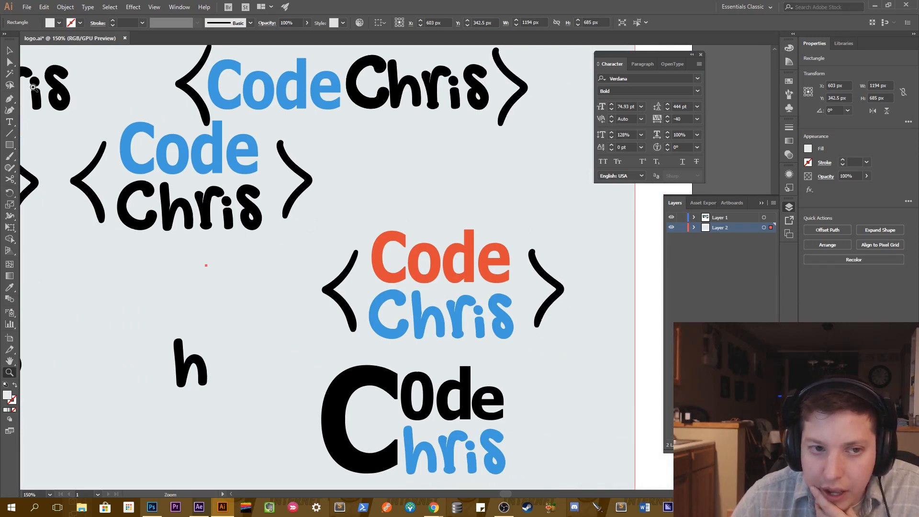
{"action": "key", "text": "v"}
{"action": "left_click_drag", "start_coordinate": [319, 226], "coordinate": [588, 317]}
{"action": "key", "text": "ctrl+z"}
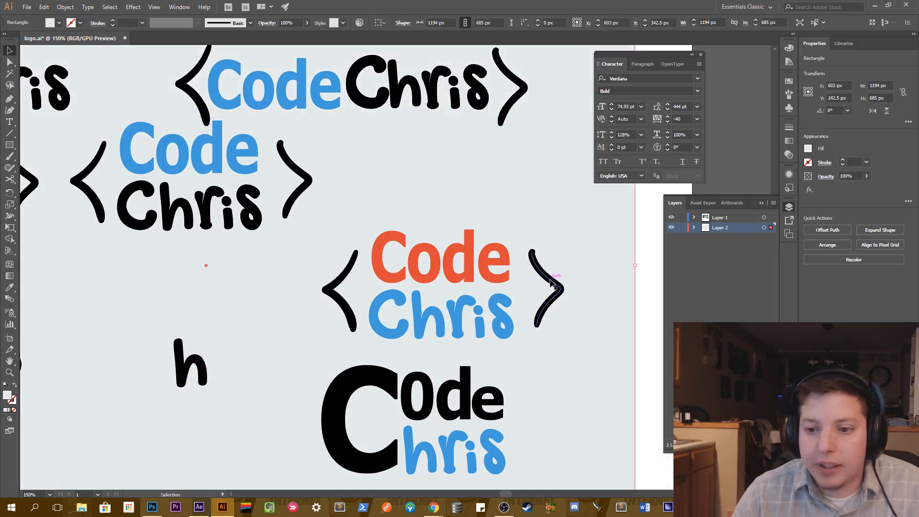
Select the closing bracket of the orange-and-blue logo and view all the logo variations together.
{"action": "left_click", "coordinate": [550, 283]}
{"action": "key", "text": "z"}
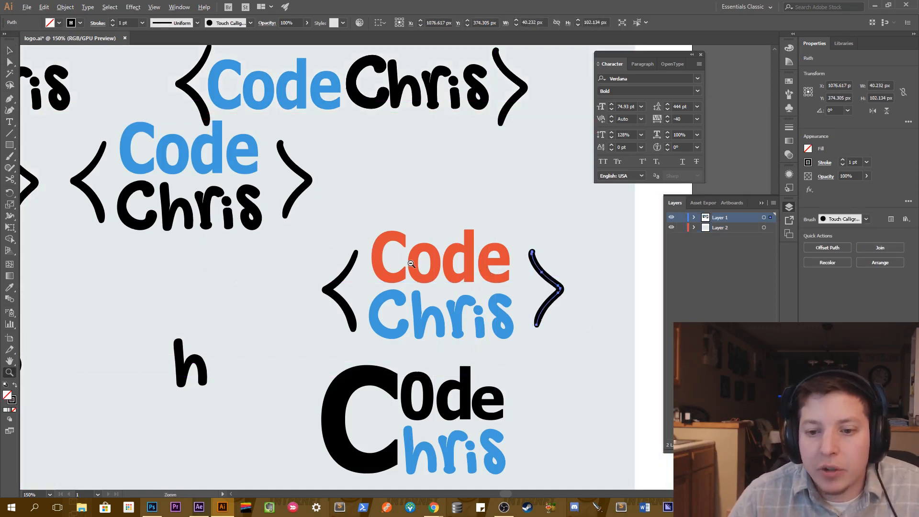
{"action": "left_click", "coordinate": [411, 263], "text": "alt"}
{"action": "left_click", "coordinate": [411, 263], "text": "alt"}
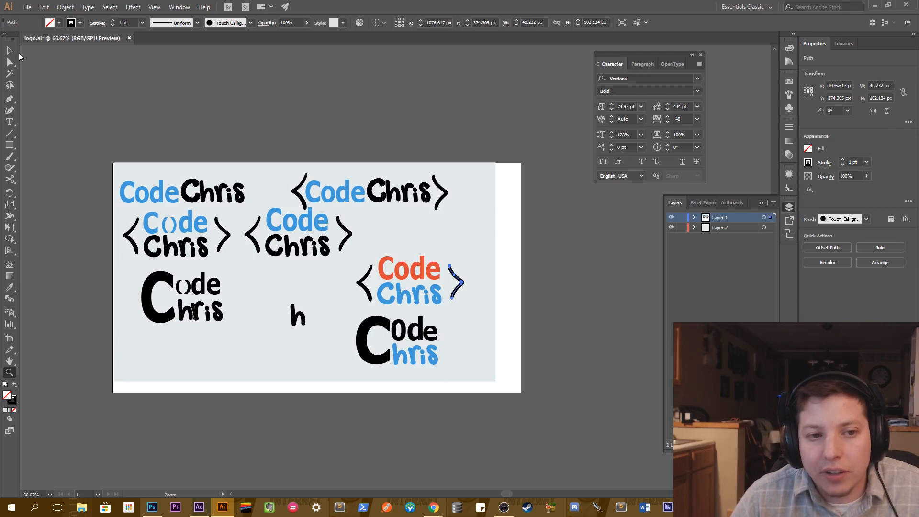
{"action": "left_click", "coordinate": [9, 51]}
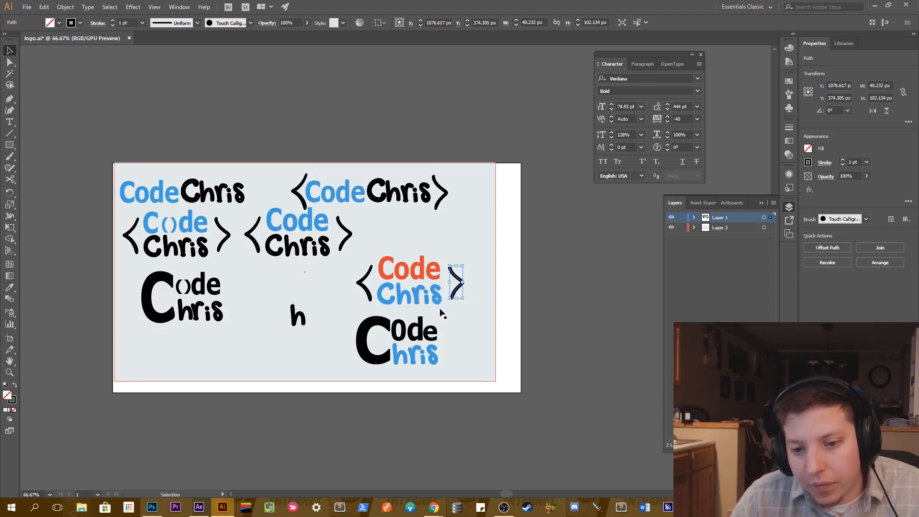
Examine the letter shapes of the orange-and-blue bracketed logo in detail, especially the loop in the "s" of Chris.
{"action": "key", "text": "z"}
{"action": "left_click", "coordinate": [393, 297]}
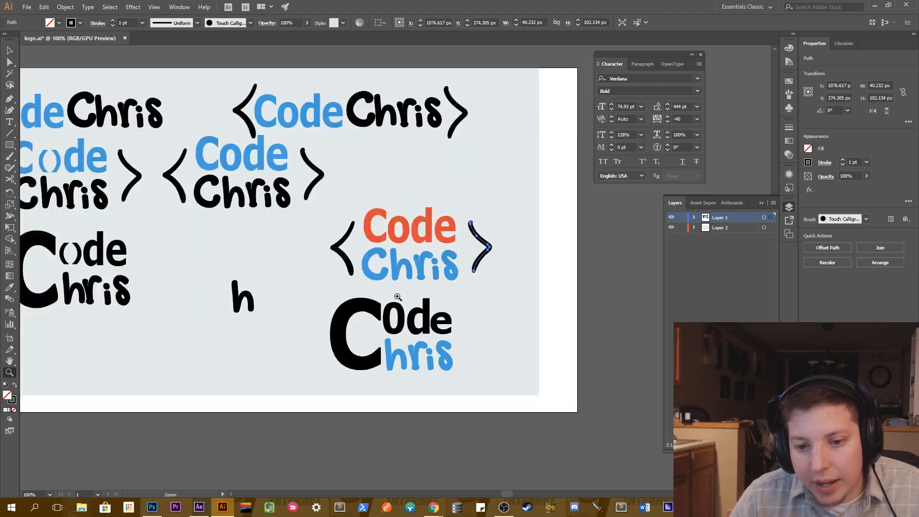
{"action": "left_click", "coordinate": [388, 274]}
{"action": "left_click", "coordinate": [382, 264]}
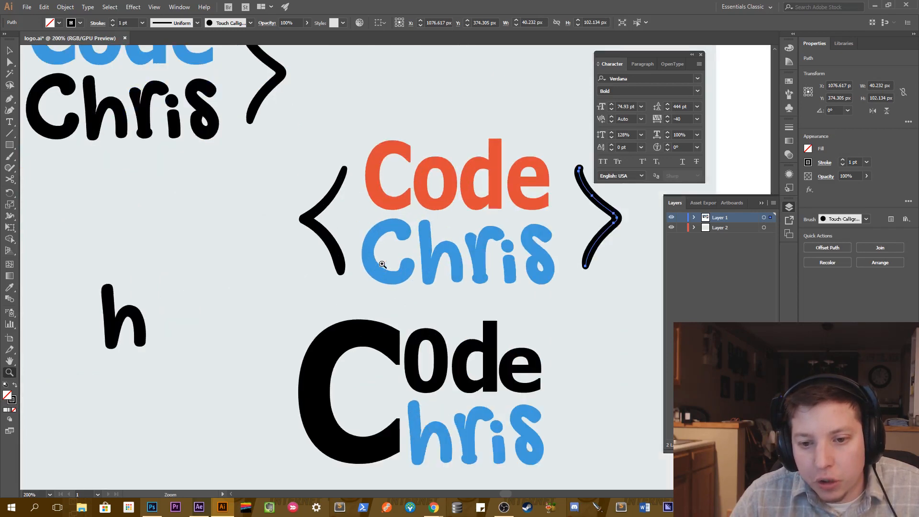
{"action": "left_click", "coordinate": [405, 281]}
{"action": "left_click", "coordinate": [399, 266]}
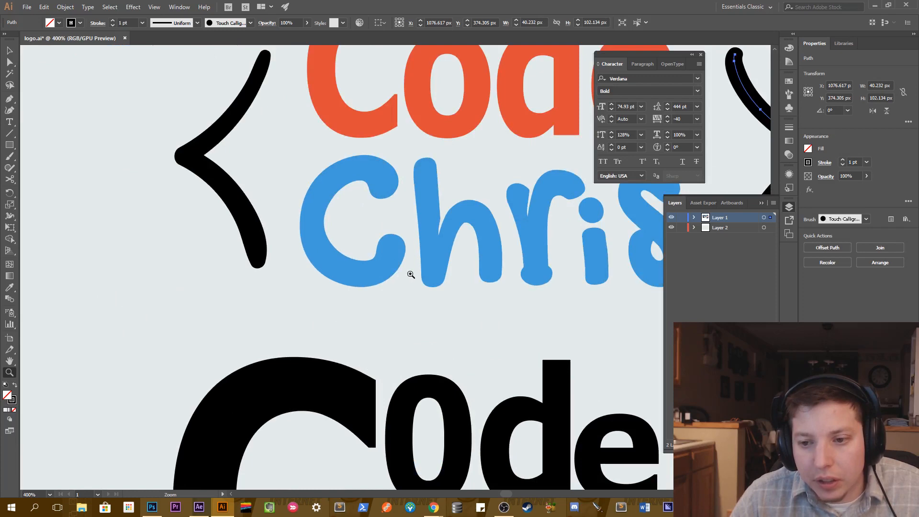
{"action": "mouse_move", "coordinate": [536, 272]}
{"action": "left_mouse_down"}
{"action": "mouse_move", "coordinate": [487, 288]}
{"action": "mouse_move", "coordinate": [518, 271]}
{"action": "left_mouse_up"}
{"action": "key", "text": "space"}
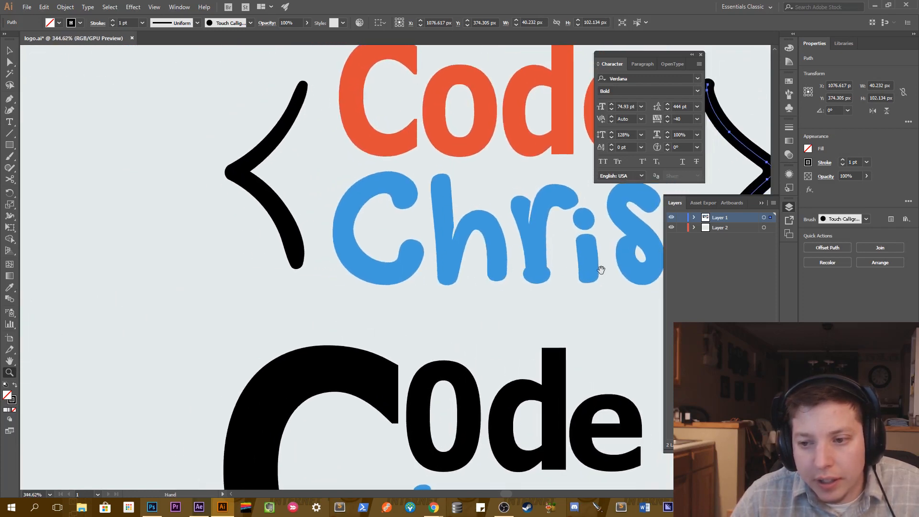
{"action": "left_click_drag", "start_coordinate": [601, 271], "coordinate": [508, 284]}
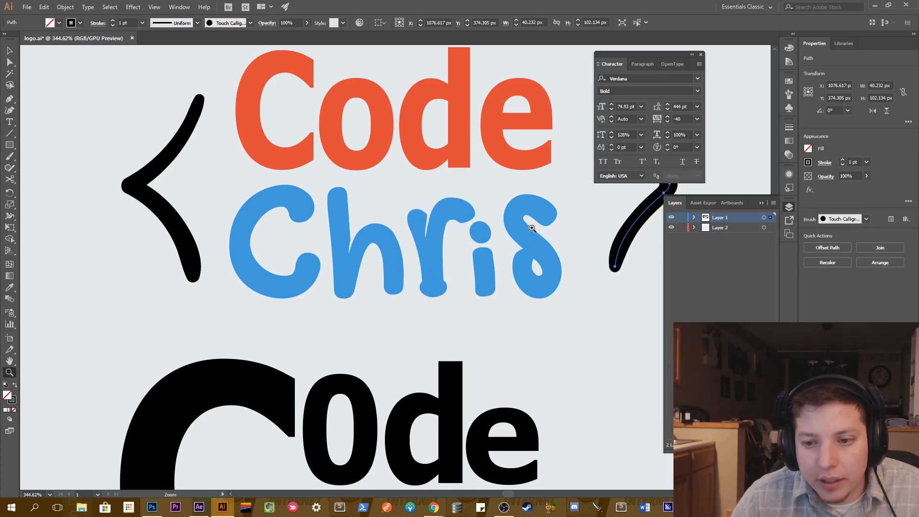
{"action": "left_click", "coordinate": [543, 268]}
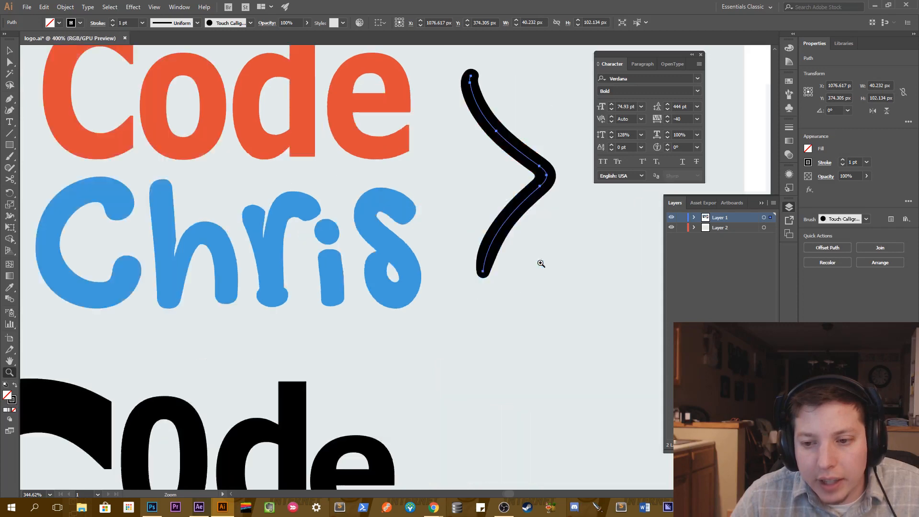
{"action": "left_click", "coordinate": [392, 263], "text": "alt"}
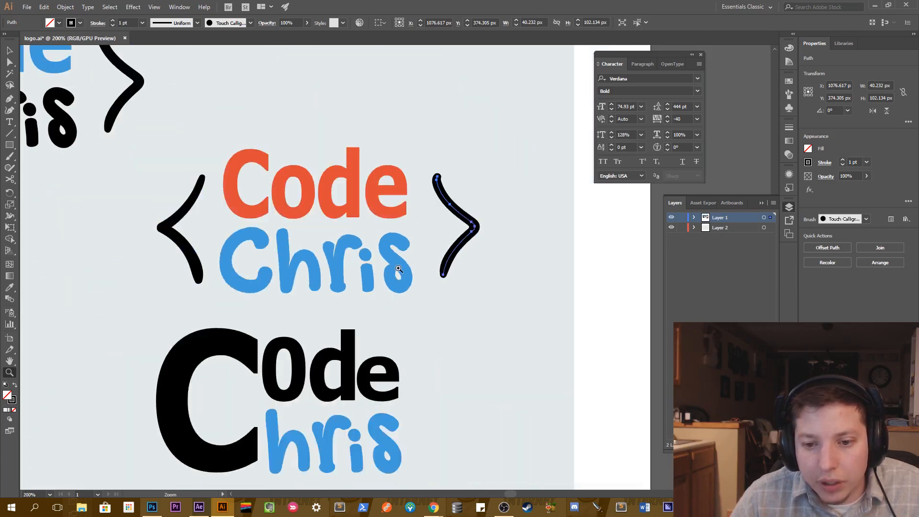
{"action": "left_click_drag", "start_coordinate": [399, 269], "coordinate": [447, 296]}
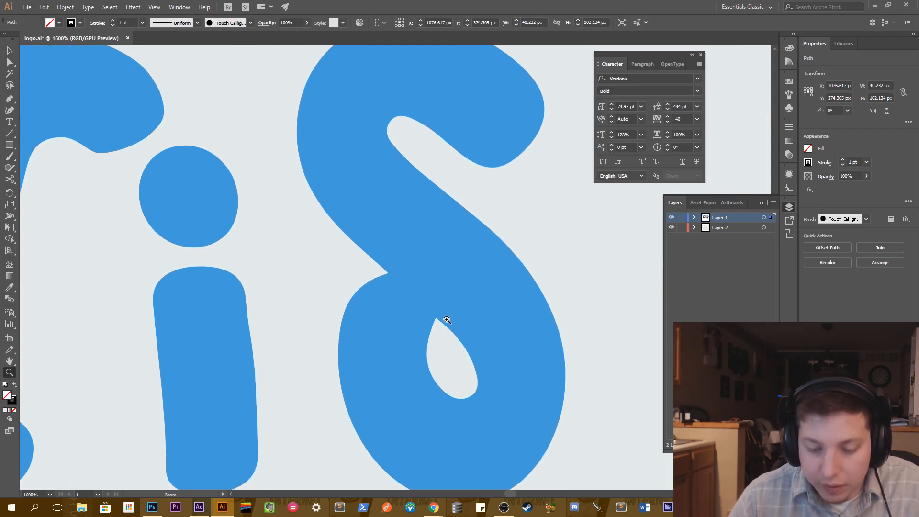
{"action": "key", "text": "t"}
{"action": "left_click", "coordinate": [453, 308]}
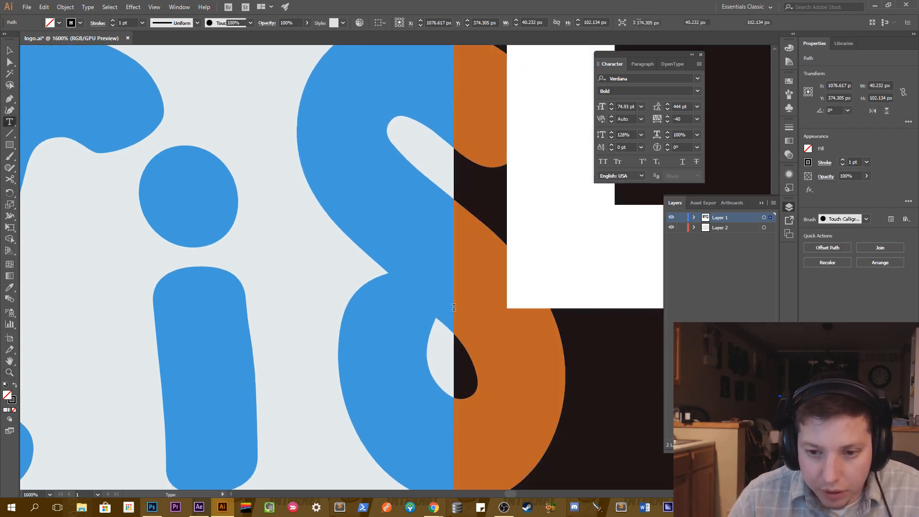
{"action": "type", "text": "t"}
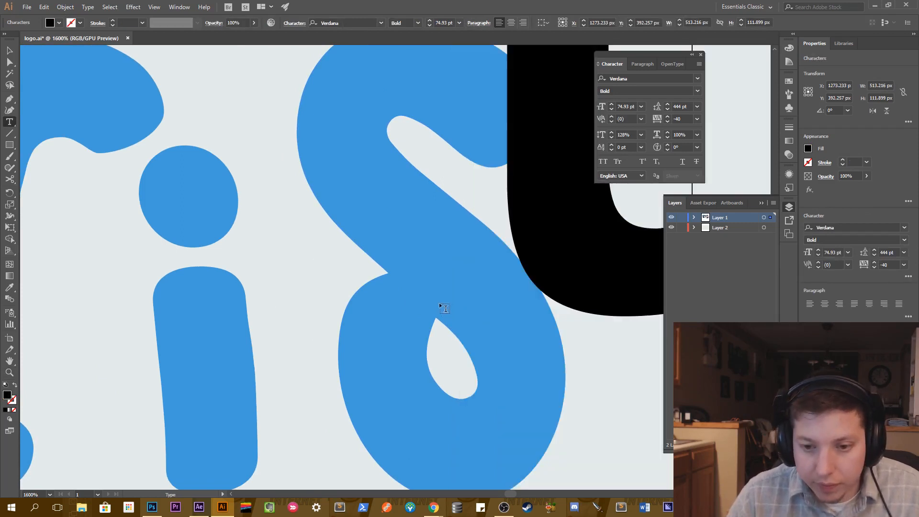
{"action": "key", "text": "ctrl+z"}
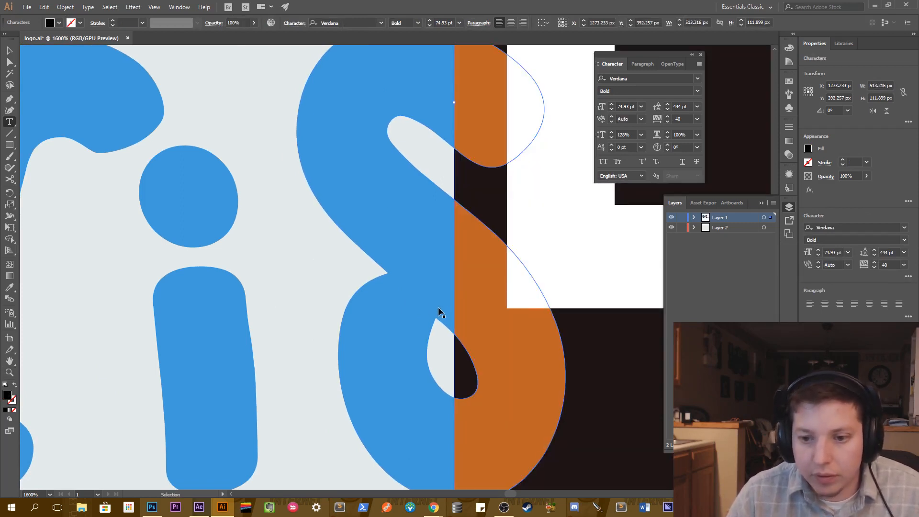
{"action": "key", "text": "ctrl+z"}
Select the blue "Chris" lettering of the orange-and-blue bracketed logo.
{"action": "key", "text": "z"}
{"action": "left_click", "coordinate": [438, 309], "text": "alt"}
{"action": "left_click", "coordinate": [439, 309], "text": "alt"}
{"action": "left_click", "coordinate": [439, 309], "text": "alt"}
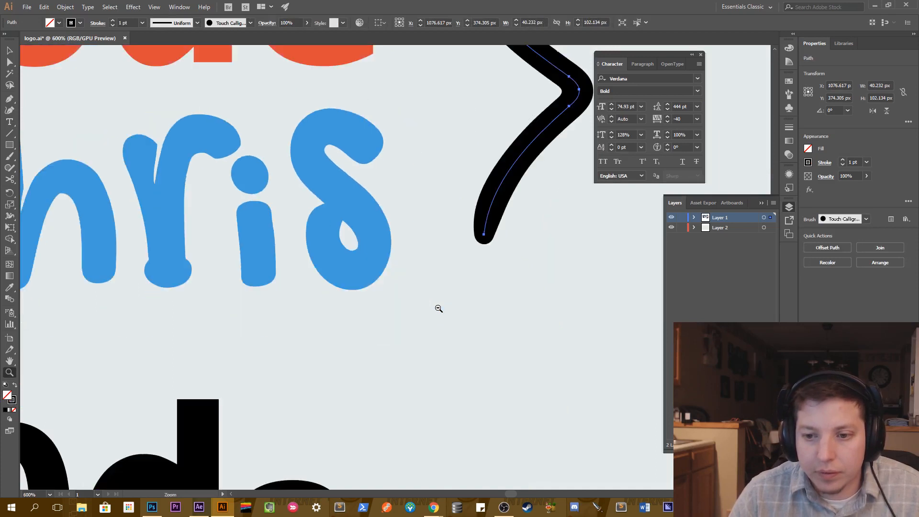
{"action": "left_click_drag", "start_coordinate": [383, 278], "coordinate": [439, 359]}
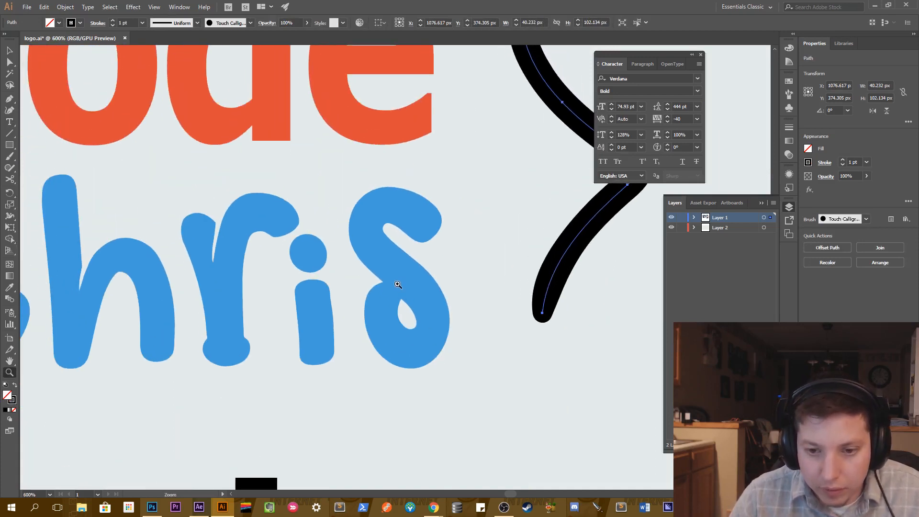
{"action": "key", "text": "v"}
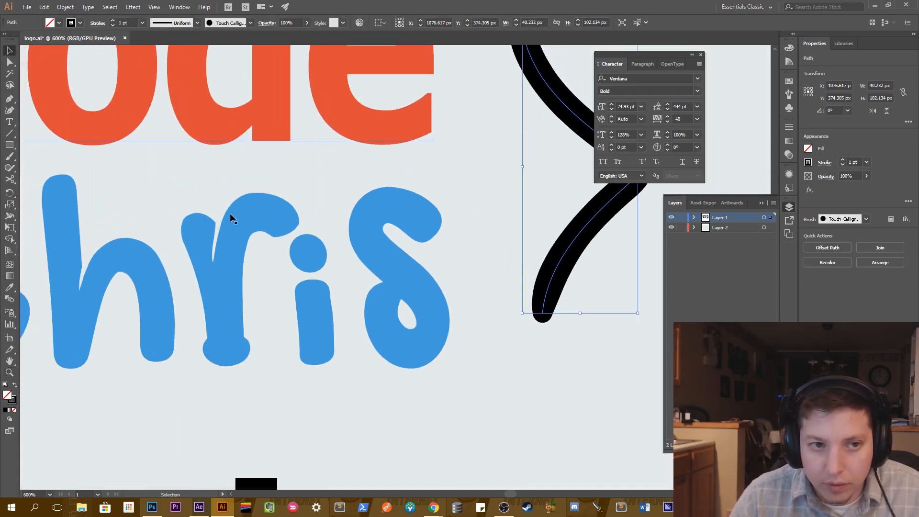
{"action": "left_click", "coordinate": [378, 271]}
Add an anchor point on each side of the pointed tip of the hole in the "s" loop.
{"action": "key", "text": "p"}
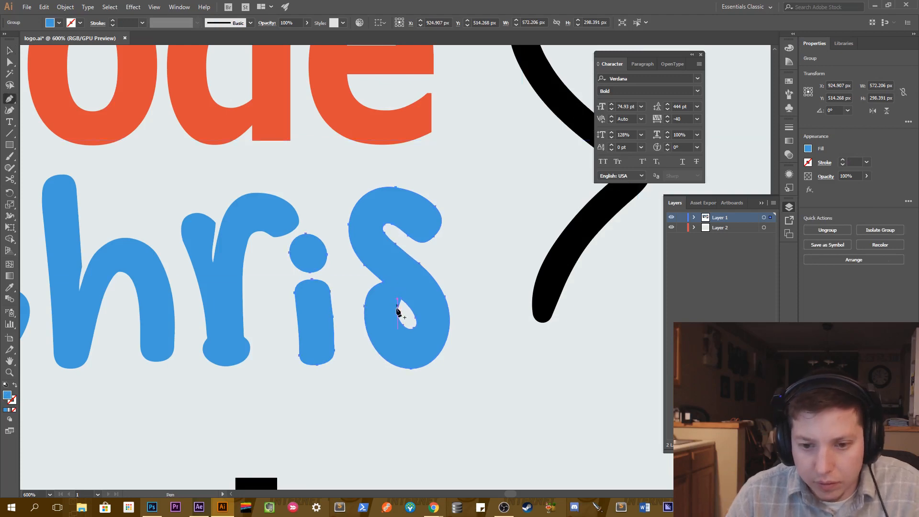
{"action": "key", "text": "z"}
{"action": "left_click", "coordinate": [403, 304]}
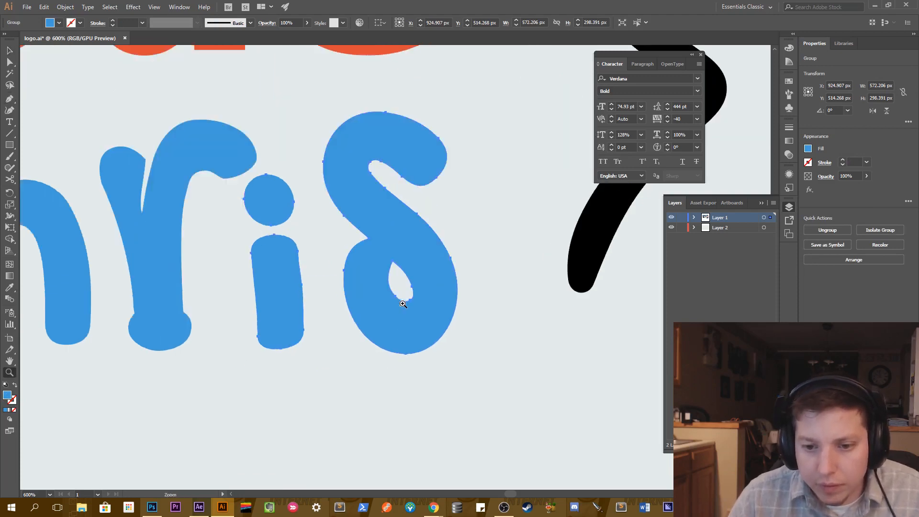
{"action": "left_click", "coordinate": [400, 268]}
{"action": "left_click", "coordinate": [389, 263]}
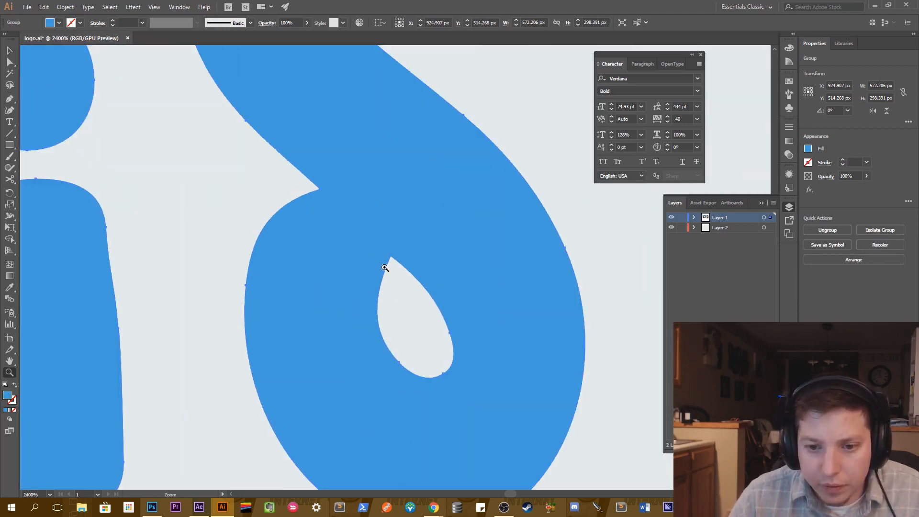
{"action": "key", "text": "p"}
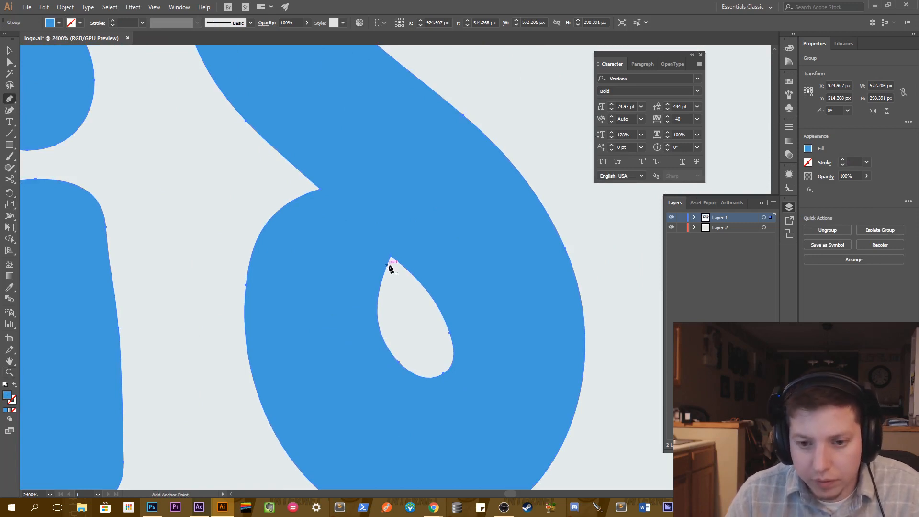
{"action": "left_click", "coordinate": [397, 261]}
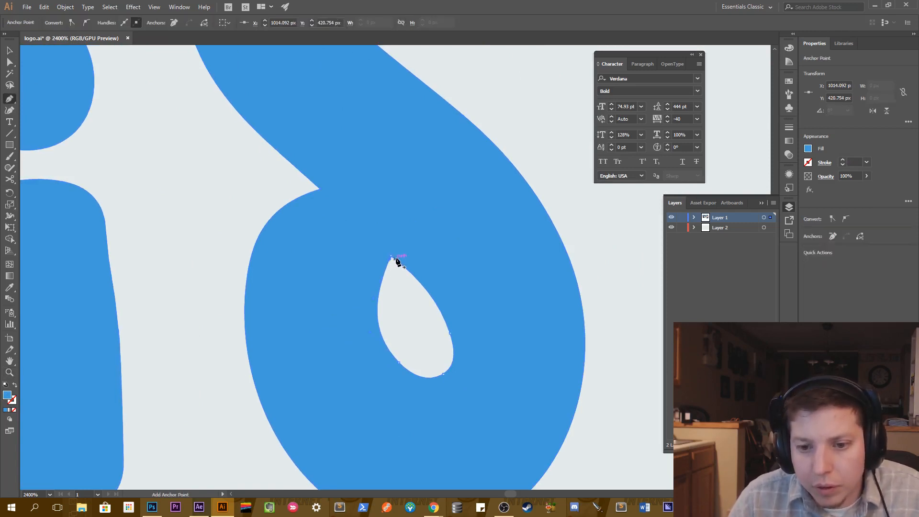
{"action": "left_click", "coordinate": [396, 260]}
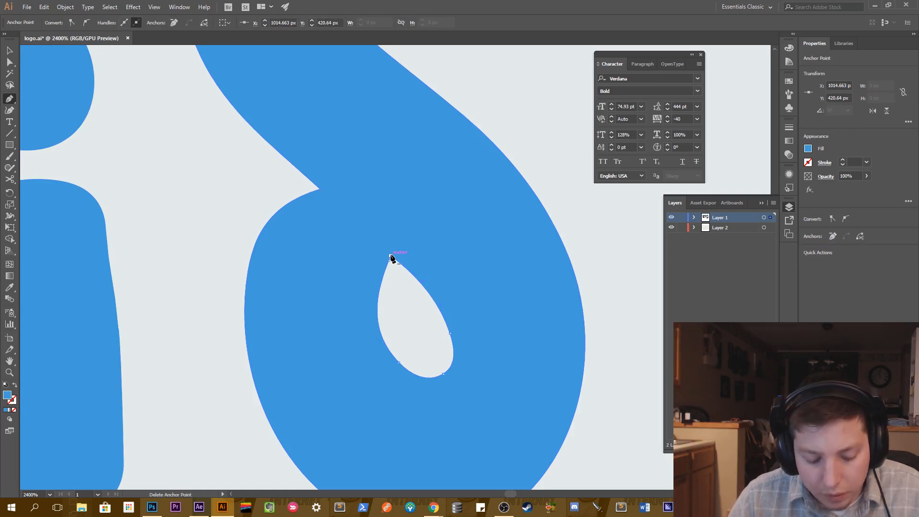
Pull the tip anchor of the hole in the "s" up and left into a short spike, then deselect it.
{"action": "key", "text": "a"}
{"action": "left_click_drag", "start_coordinate": [392, 258], "coordinate": [382, 245]}
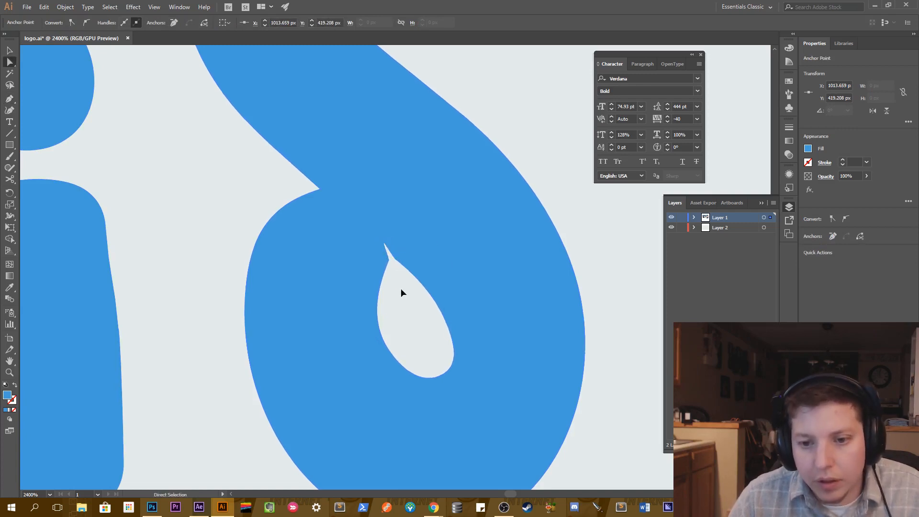
{"action": "left_click", "coordinate": [401, 290]}
{"action": "key", "text": "z"}
{"action": "left_click", "coordinate": [426, 316], "text": "alt"}
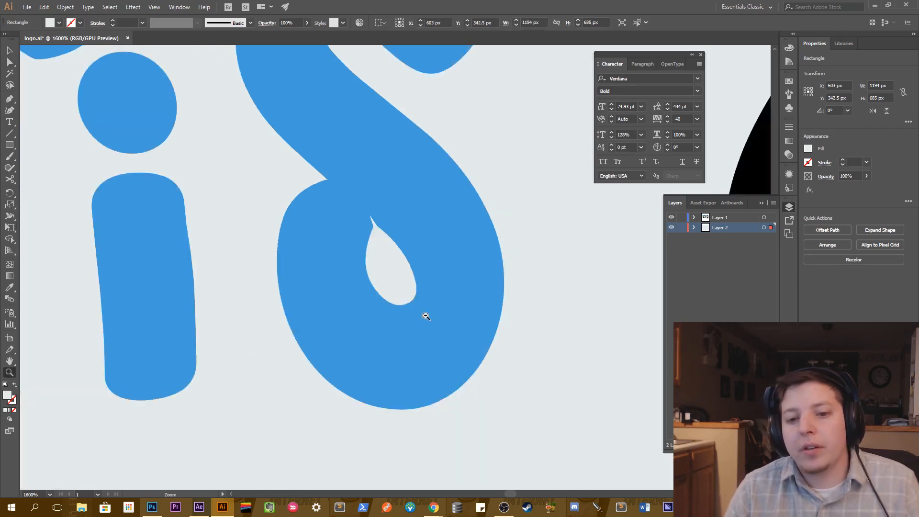
{"action": "left_click", "coordinate": [426, 316], "text": "alt"}
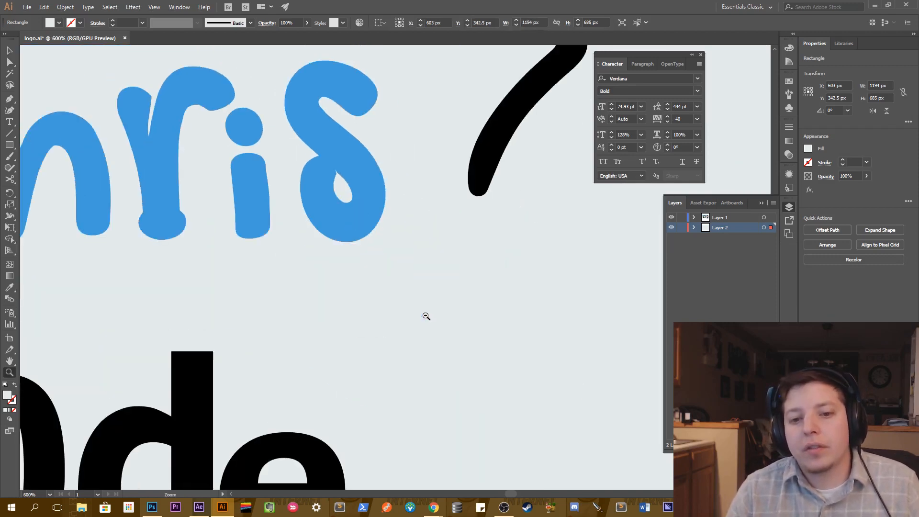
Move the tip of the spike in the "s" loop slightly further left, toward the notch on the letter's outer edge.
{"action": "left_click", "coordinate": [353, 189]}
{"action": "left_click", "coordinate": [353, 189]}
{"action": "left_click", "coordinate": [353, 189]}
{"action": "left_click", "coordinate": [503, 455]}
{"action": "key", "text": "space"}
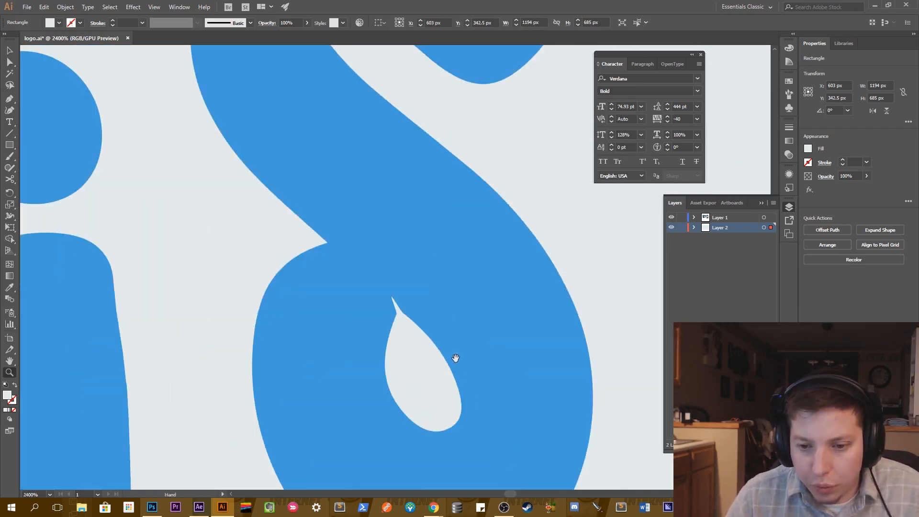
{"action": "left_click_drag", "start_coordinate": [455, 358], "coordinate": [492, 373]}
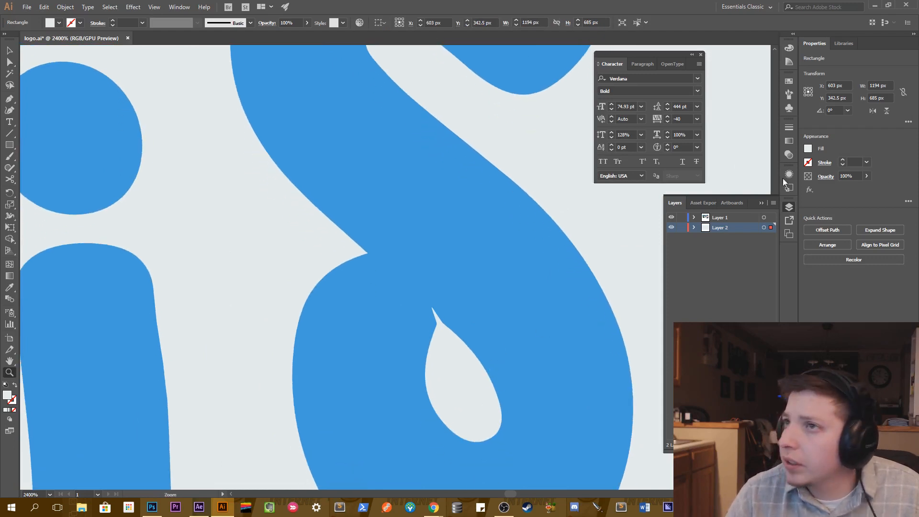
{"action": "left_click", "coordinate": [429, 320]}
{"action": "left_click", "coordinate": [435, 317]}
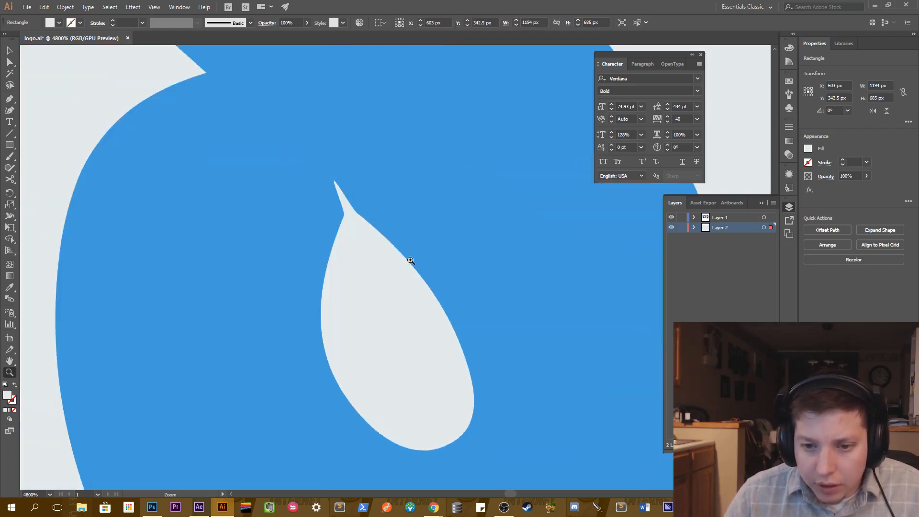
{"action": "key", "text": "space"}
{"action": "left_click_drag", "start_coordinate": [390, 227], "coordinate": [472, 355]}
{"action": "key", "text": "a"}
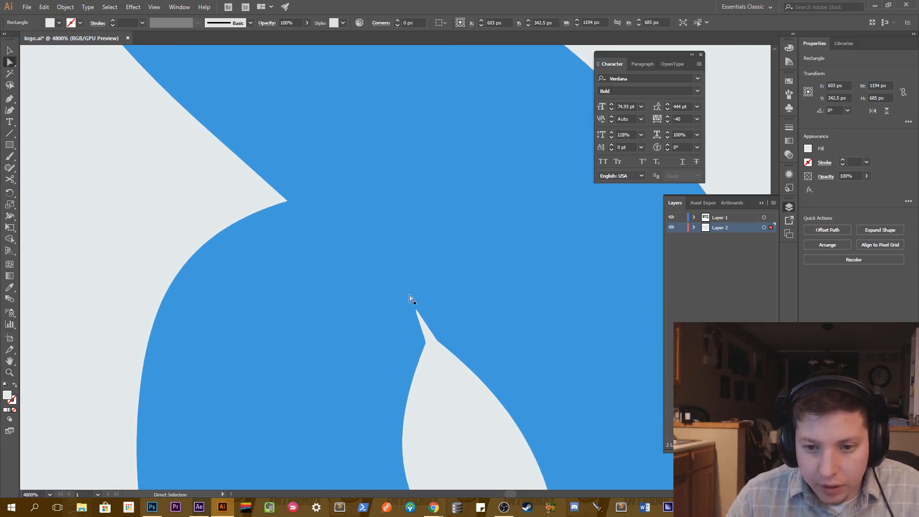
{"action": "left_click", "coordinate": [417, 311]}
{"action": "left_click_drag", "start_coordinate": [417, 311], "coordinate": [407, 308]}
Curve the left edge of the spike in the "s" loop by adjusting the anchor at its base, then deselect.
{"action": "left_click", "coordinate": [426, 340]}
{"action": "left_click_drag", "start_coordinate": [426, 338], "coordinate": [427, 338]}
{"action": "key", "text": "ctrl+z"}
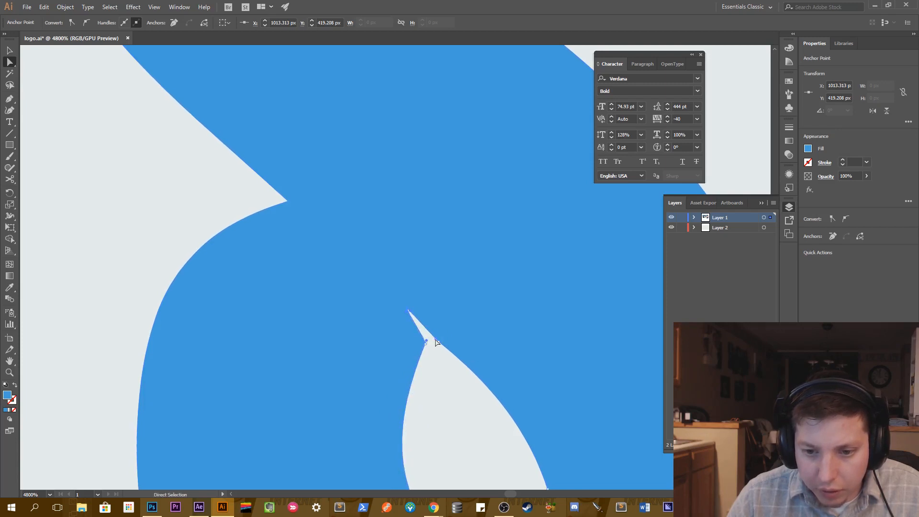
{"action": "left_click", "coordinate": [426, 338]}
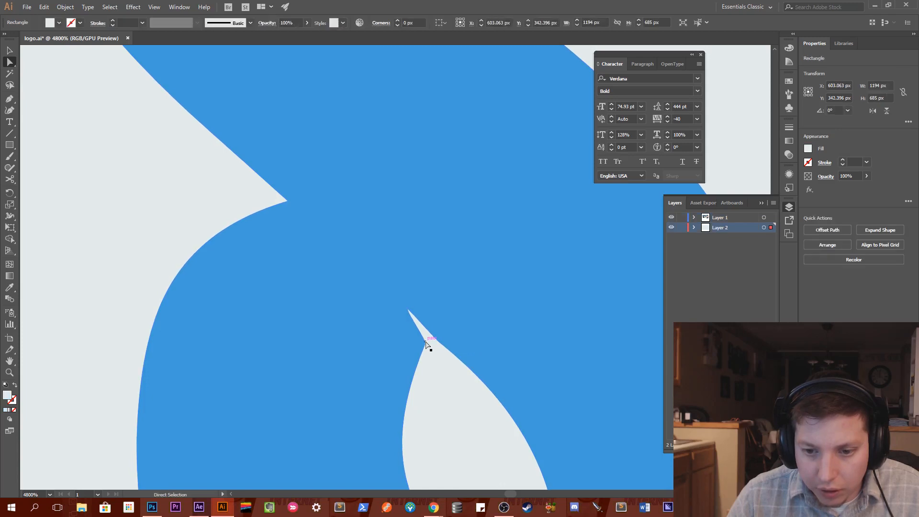
{"action": "left_click_drag", "start_coordinate": [424, 340], "coordinate": [428, 335]}
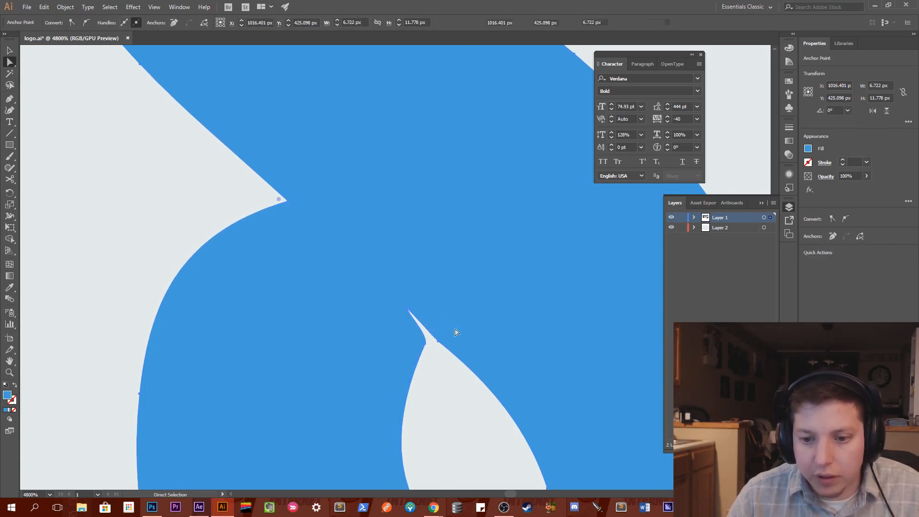
{"action": "left_click", "coordinate": [460, 388]}
Examine how the spiked loop of the "s" looks within the whole "Chris" word and up close.
{"action": "key", "text": "z"}
{"action": "left_click", "coordinate": [459, 386], "text": "alt"}
{"action": "left_click", "coordinate": [459, 386], "text": "alt"}
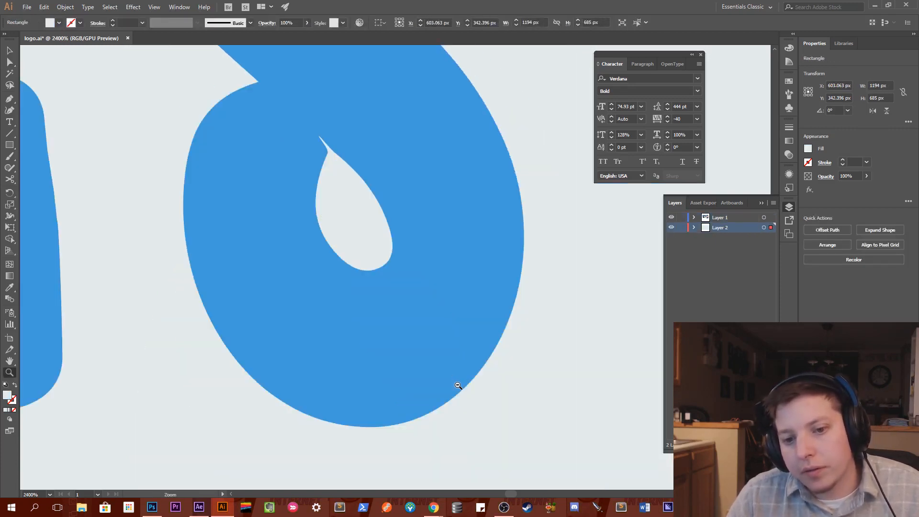
{"action": "left_click", "coordinate": [459, 386], "text": "alt"}
{"action": "left_click", "coordinate": [486, 446], "text": "alt"}
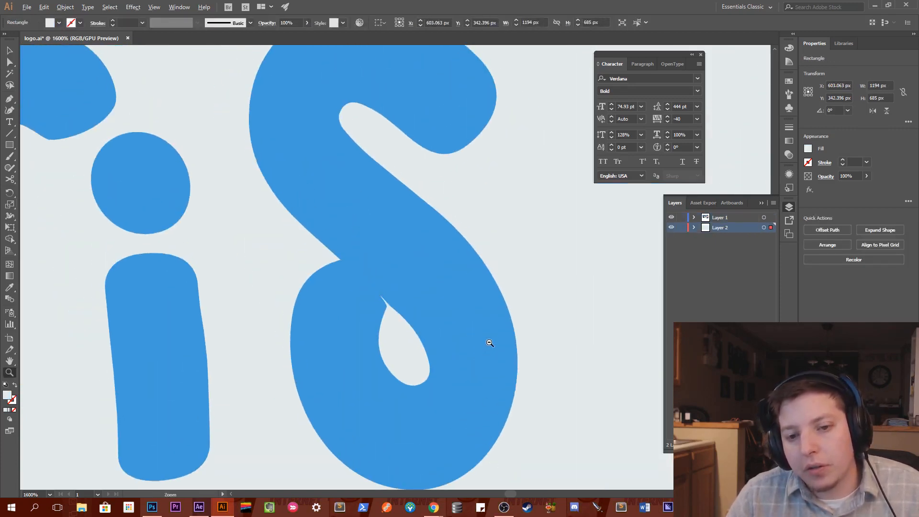
{"action": "left_click", "coordinate": [490, 343], "text": "alt"}
{"action": "left_click", "coordinate": [359, 265], "text": "alt"}
{"action": "left_click_drag", "start_coordinate": [359, 265], "coordinate": [537, 435]}
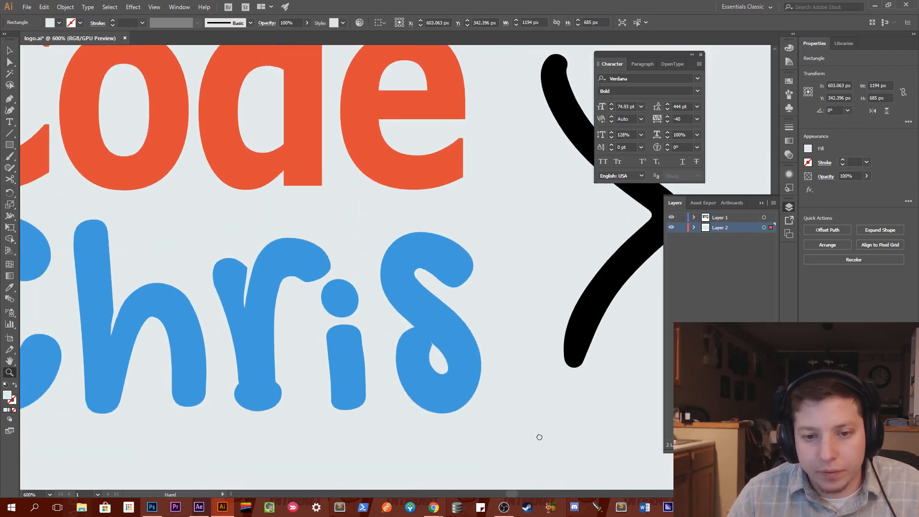
{"action": "left_click_drag", "start_coordinate": [493, 401], "coordinate": [558, 404]}
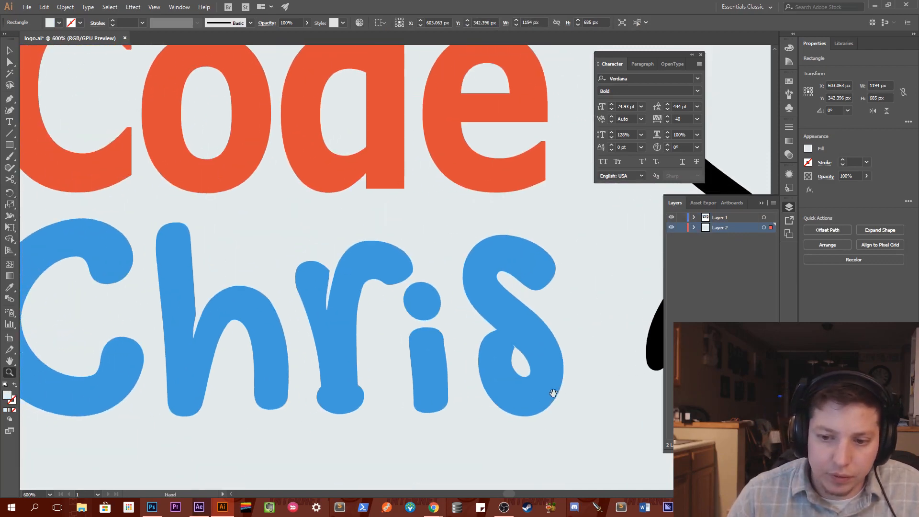
{"action": "left_click", "coordinate": [521, 353]}
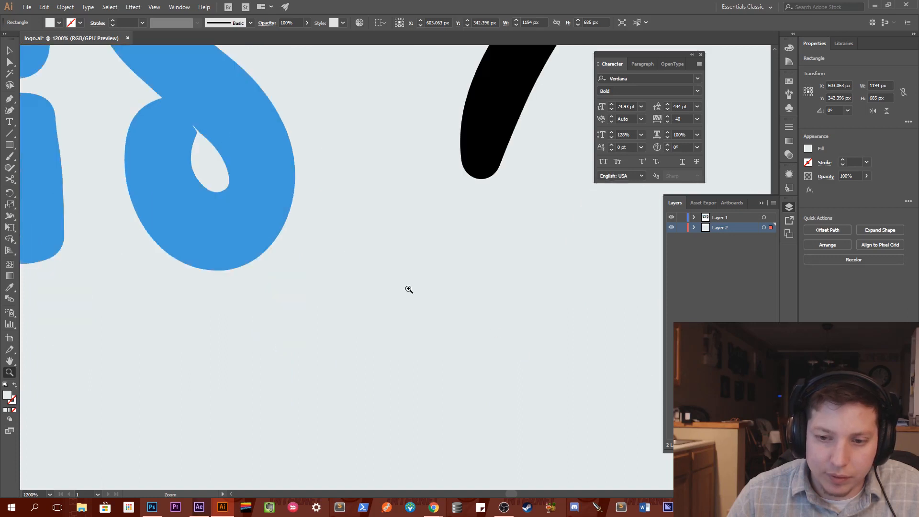
{"action": "left_click", "coordinate": [224, 165], "text": "alt"}
{"action": "left_click", "coordinate": [386, 245], "text": "alt"}
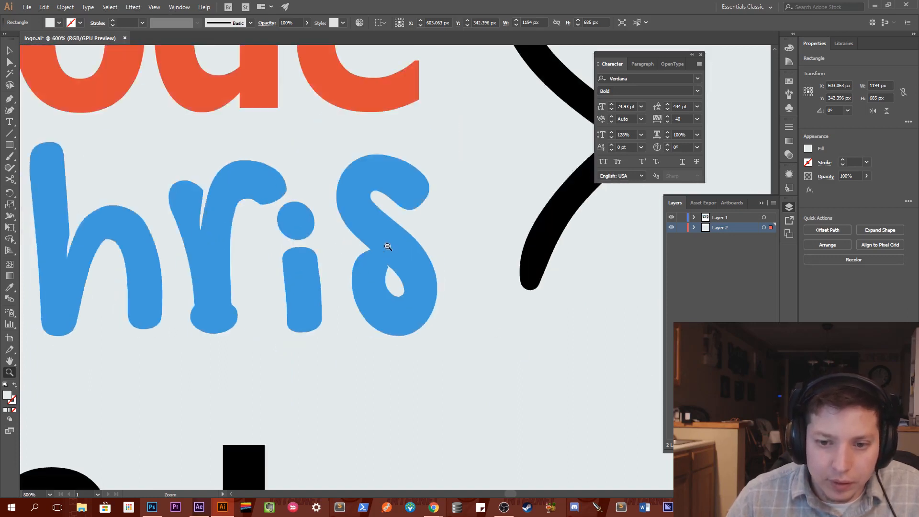
{"action": "left_click", "coordinate": [387, 247], "text": "alt"}
Move the anchor at the spike's left base slightly down and left, and extend the spike's tip further up and left.
{"action": "left_click_drag", "start_coordinate": [392, 286], "coordinate": [474, 273]}
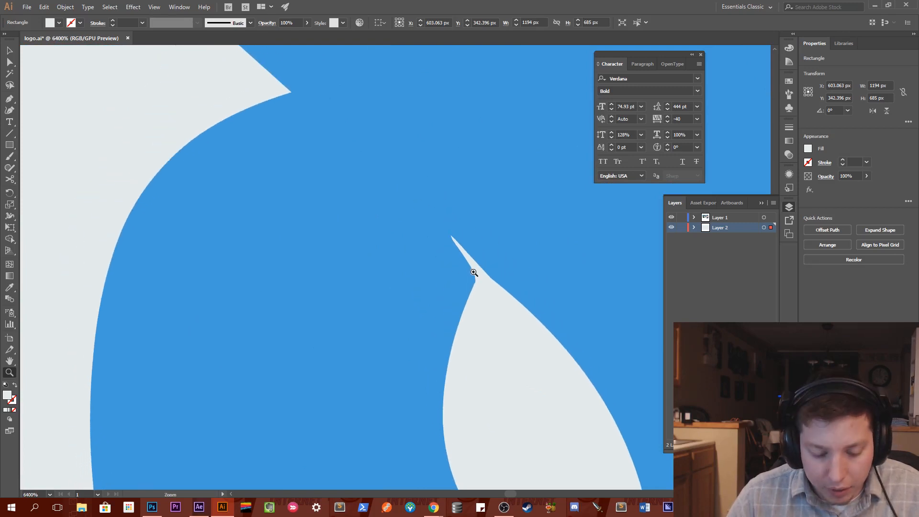
{"action": "key", "text": "p"}
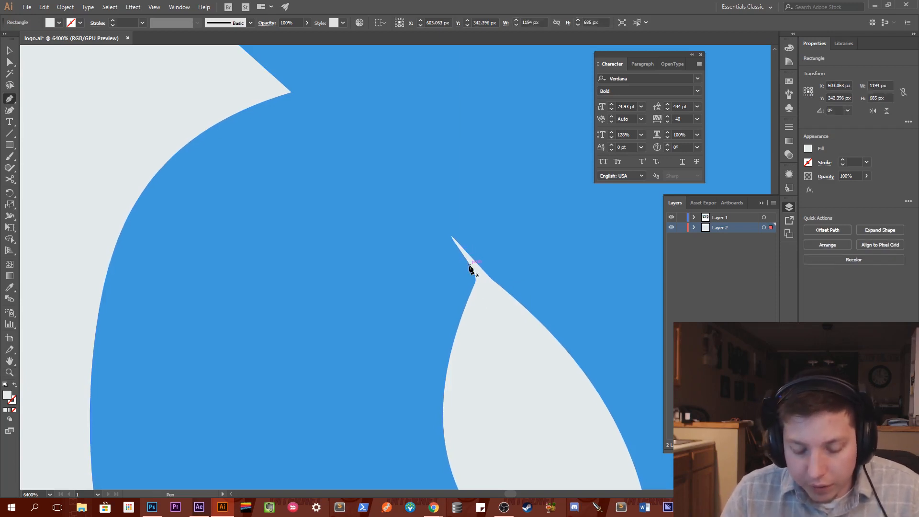
{"action": "key", "text": "a"}
{"action": "left_click", "coordinate": [471, 274]}
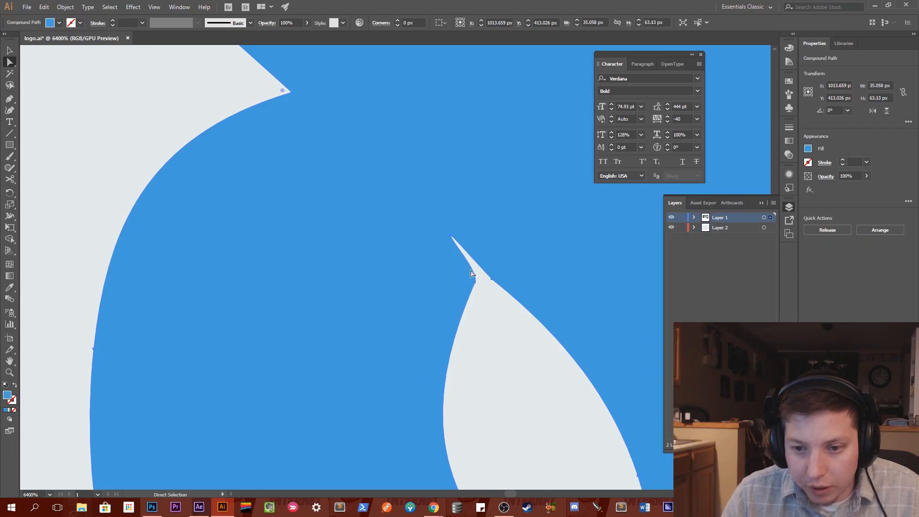
{"action": "left_click_drag", "start_coordinate": [474, 285], "coordinate": [469, 295]}
{"action": "left_click_drag", "start_coordinate": [468, 298], "coordinate": [467, 295]}
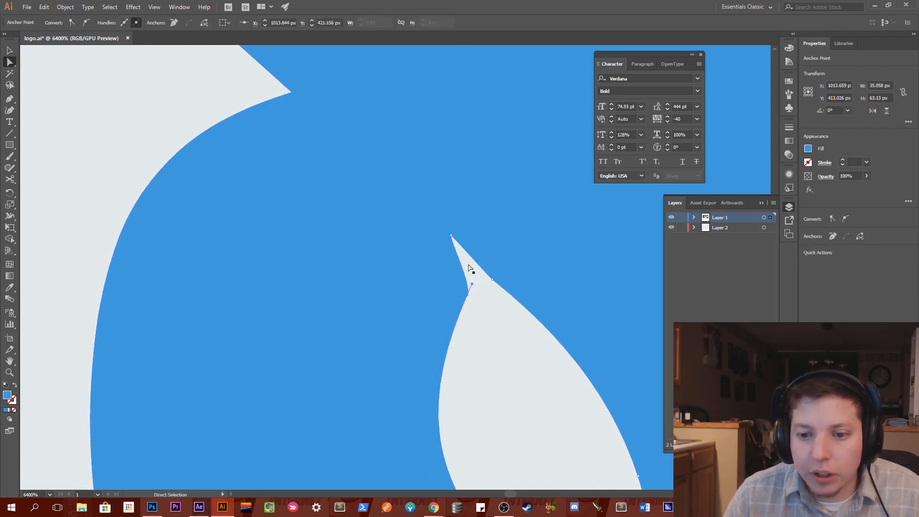
{"action": "left_click_drag", "start_coordinate": [451, 235], "coordinate": [427, 214]}
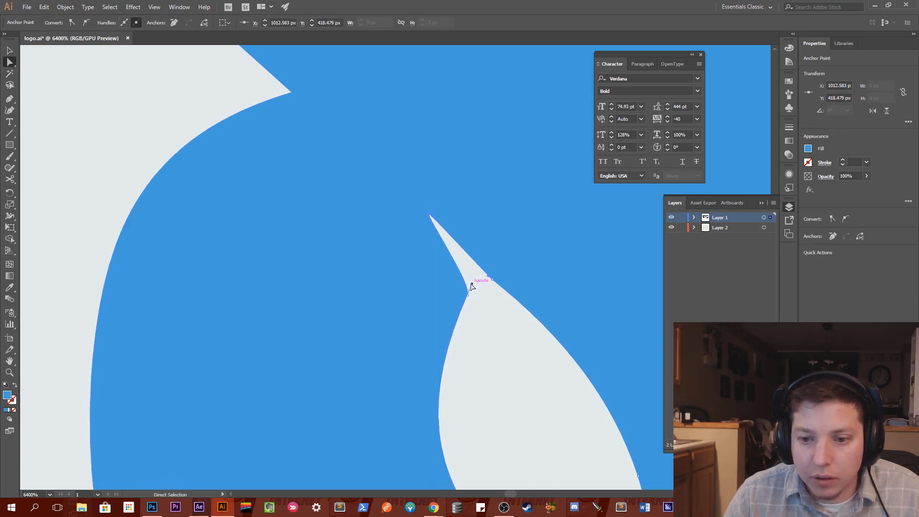
Lengthen the direction handle of the left base anchor to give the spike's left edge a stronger curve, then deselect.
{"action": "left_click", "coordinate": [472, 277]}
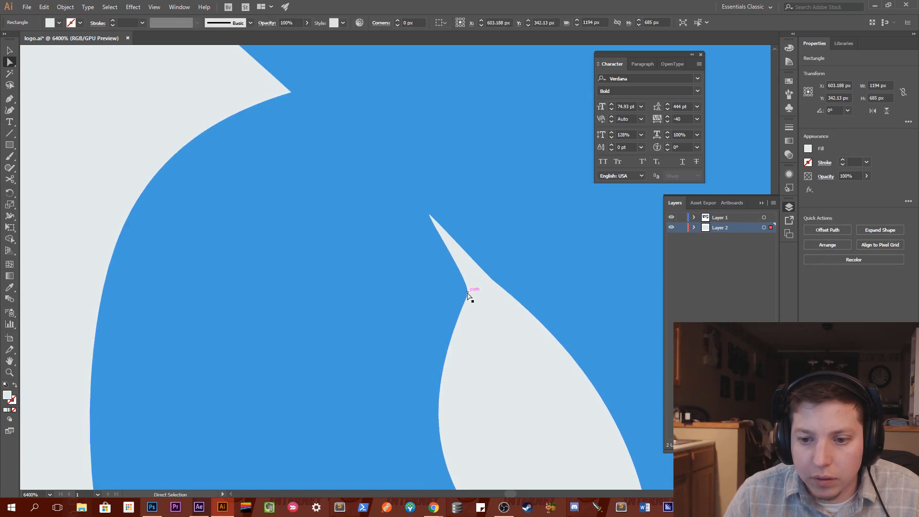
{"action": "left_click", "coordinate": [469, 289]}
{"action": "left_click_drag", "start_coordinate": [475, 276], "coordinate": [477, 275]}
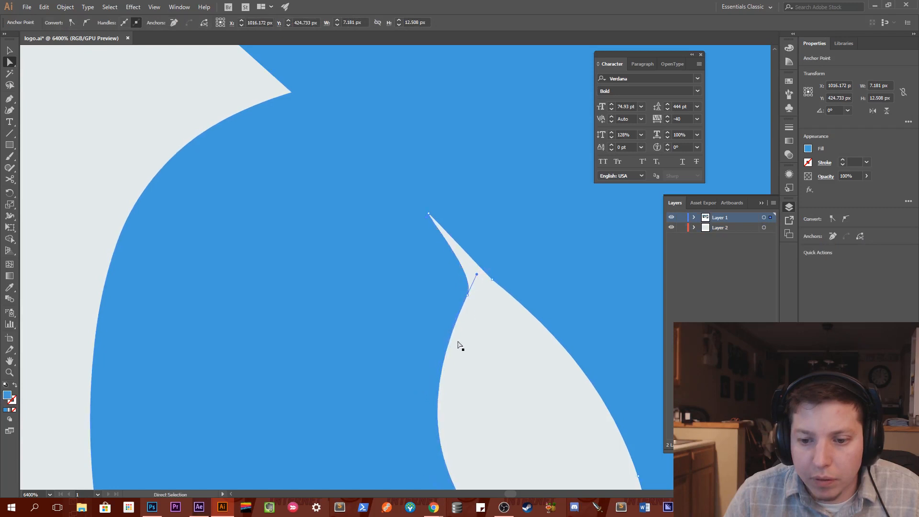
{"action": "left_click", "coordinate": [468, 296]}
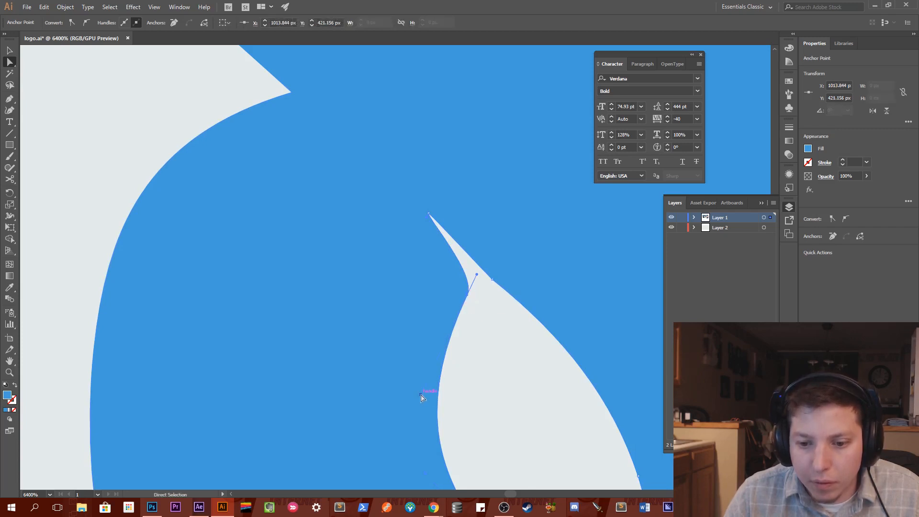
{"action": "left_click", "coordinate": [476, 378]}
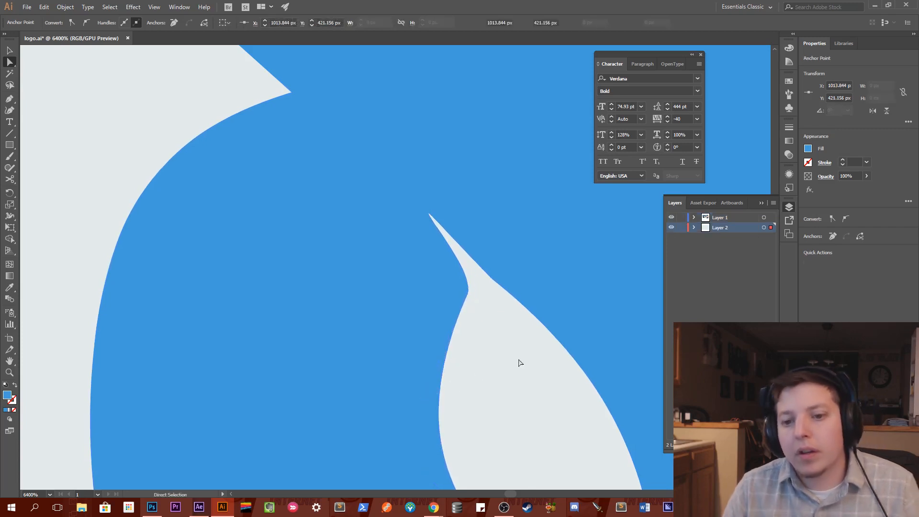
{"action": "key", "text": "z"}
{"action": "left_click", "coordinate": [498, 357], "text": "alt"}
{"action": "left_click", "coordinate": [497, 357], "text": "alt"}
{"action": "left_click", "coordinate": [497, 358], "text": "alt"}
{"action": "left_click", "coordinate": [498, 357], "text": "alt"}
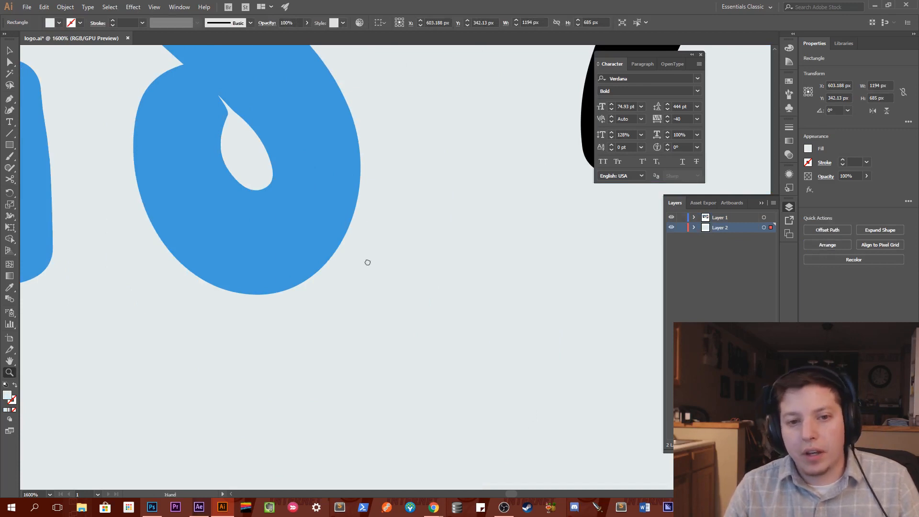
Examine the spiked loop of the "s" together with the other letters of the blue "Chris" word.
{"action": "left_click_drag", "start_coordinate": [368, 262], "coordinate": [503, 466]}
{"action": "left_click", "coordinate": [474, 385], "text": "alt"}
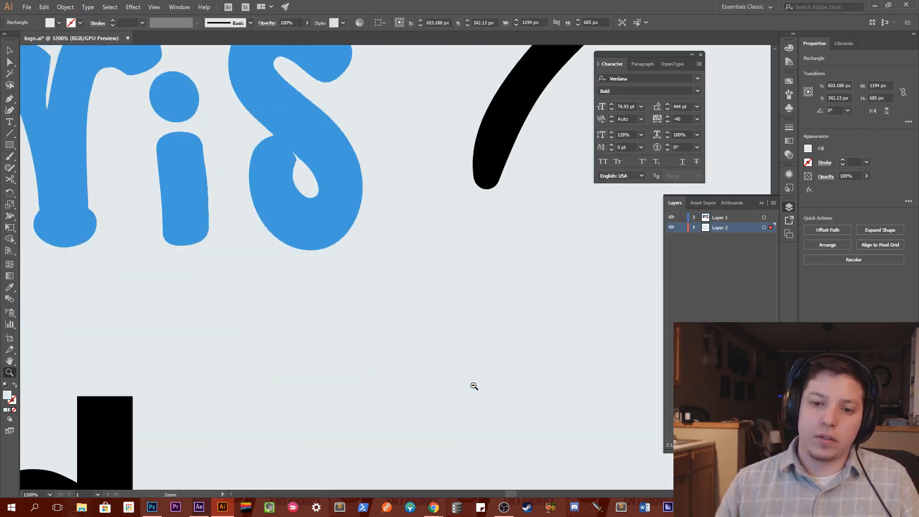
{"action": "left_click", "coordinate": [474, 386], "text": "alt"}
{"action": "left_click_drag", "start_coordinate": [374, 269], "coordinate": [654, 486]}
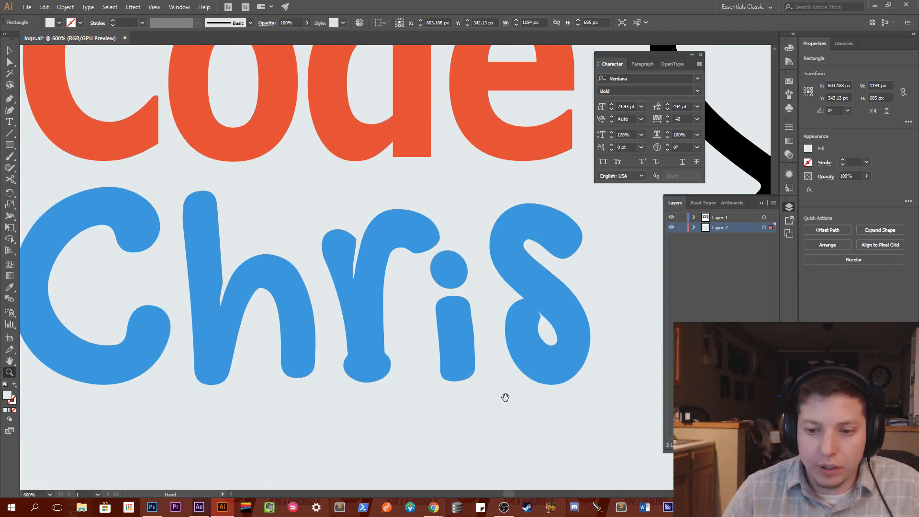
{"action": "left_click_drag", "start_coordinate": [461, 393], "coordinate": [570, 402]}
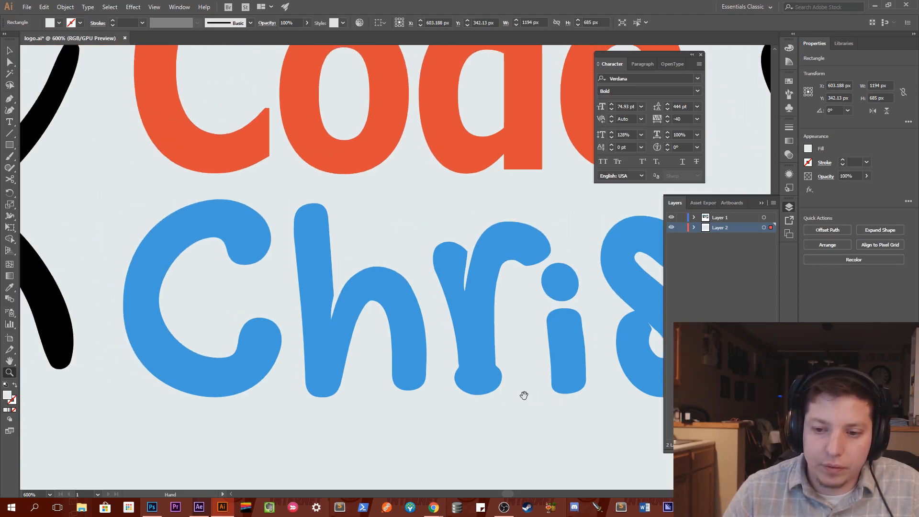
{"action": "left_click_drag", "start_coordinate": [453, 379], "coordinate": [495, 351]}
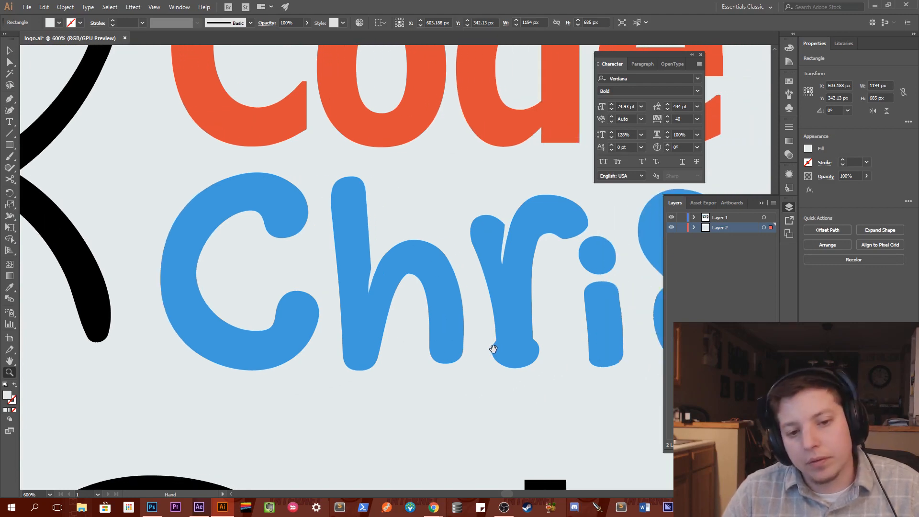
Compare how the "s" loop reads in the whole bracketed red-and-blue logo and beside the neighboring logo variations.
{"action": "left_click", "coordinate": [313, 271], "text": "alt"}
{"action": "left_click", "coordinate": [507, 316], "text": "alt"}
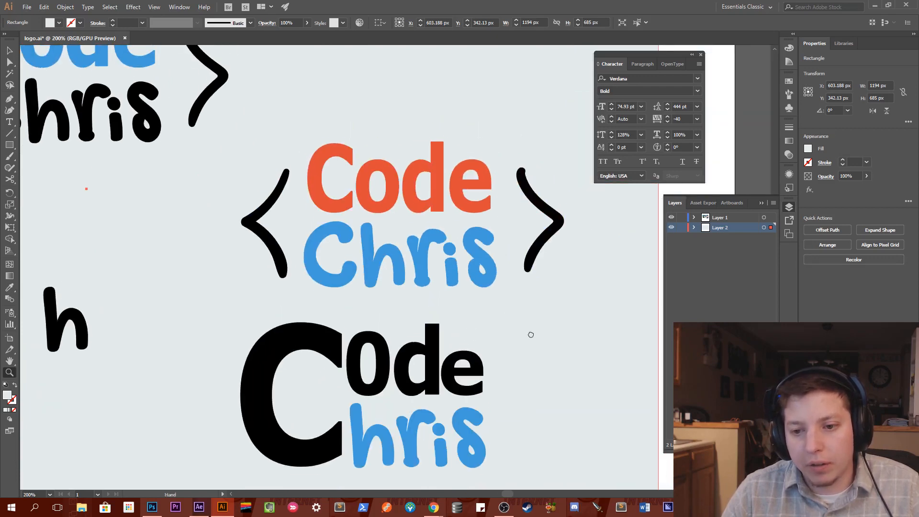
{"action": "left_click", "coordinate": [432, 283]}
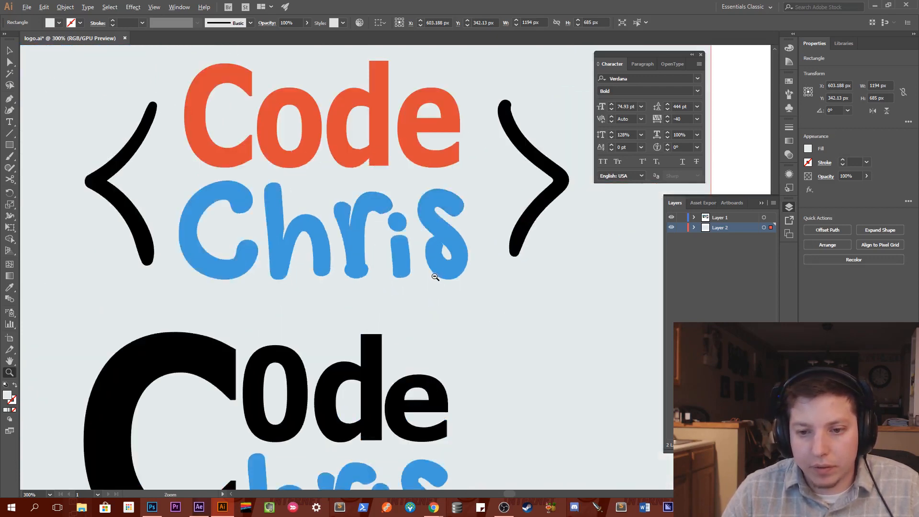
{"action": "left_click", "coordinate": [435, 277], "text": "alt"}
{"action": "left_click", "coordinate": [400, 250]}
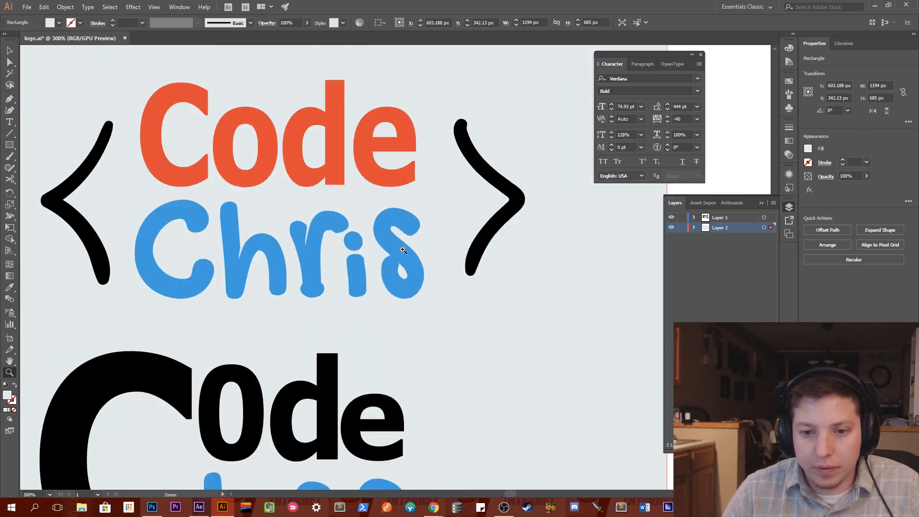
{"action": "left_click_drag", "start_coordinate": [443, 269], "coordinate": [512, 325]}
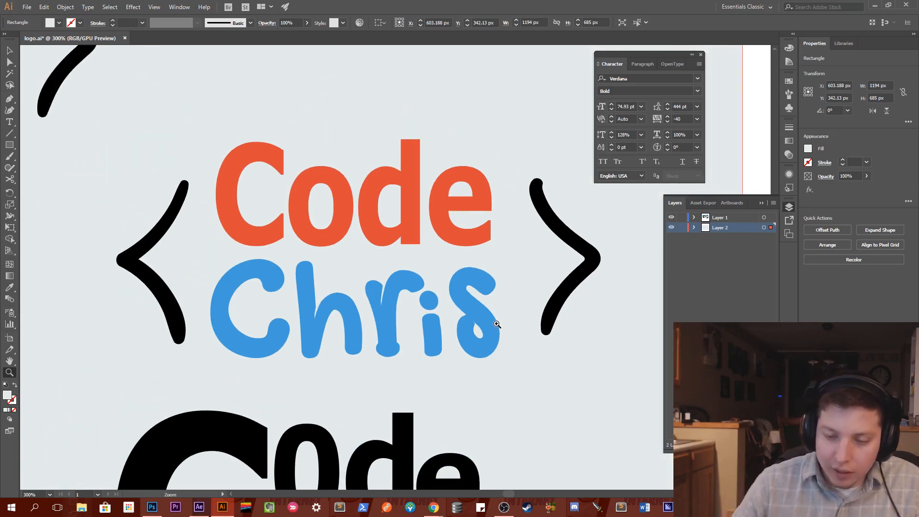
{"action": "left_click", "coordinate": [492, 323]}
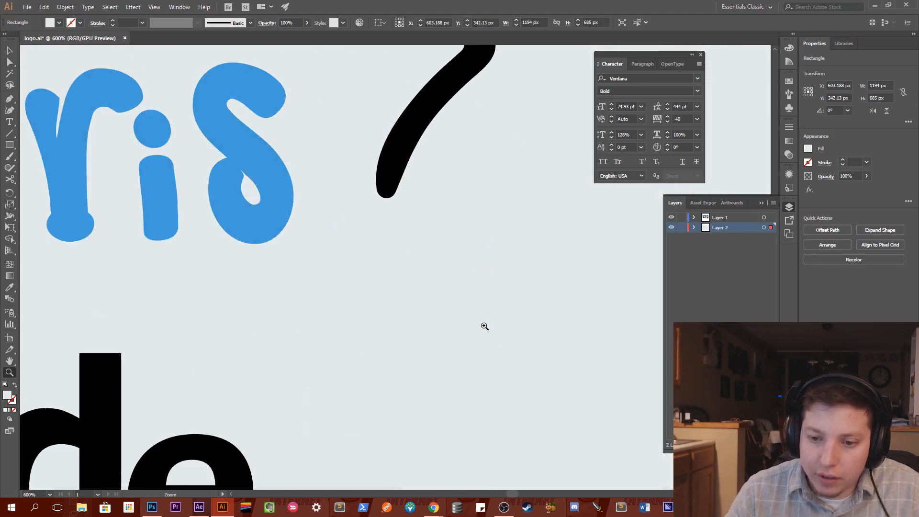
{"action": "left_click", "coordinate": [257, 181], "text": "alt"}
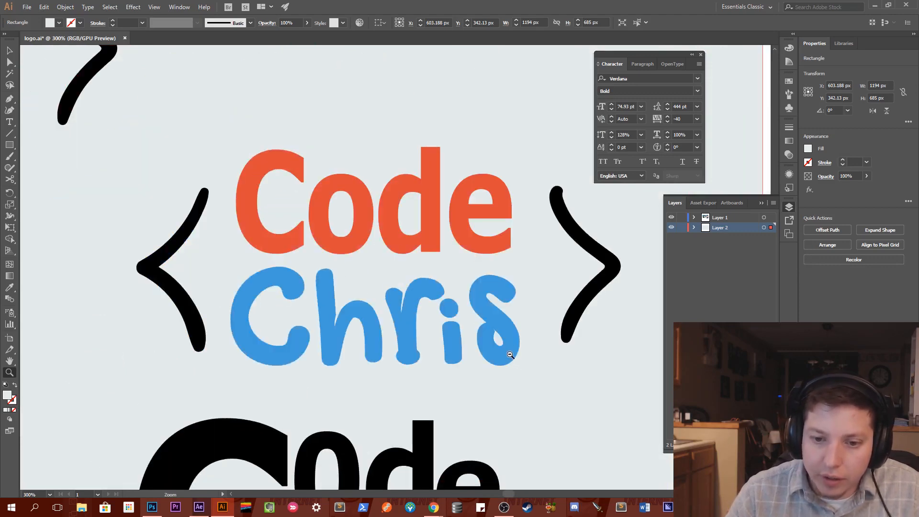
{"action": "left_click", "coordinate": [510, 354], "text": "alt"}
{"action": "left_click", "coordinate": [379, 280], "text": "alt"}
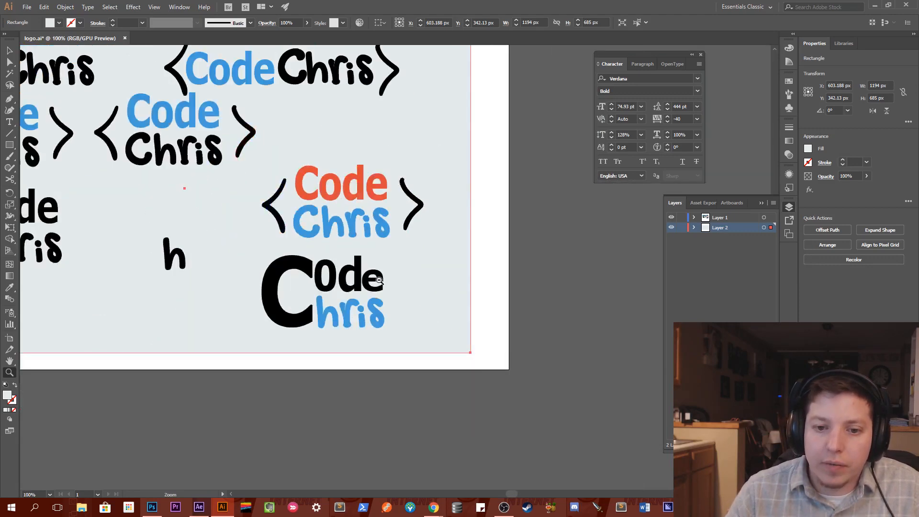
{"action": "left_click_drag", "start_coordinate": [376, 268], "coordinate": [405, 294]}
{"action": "left_click", "coordinate": [386, 263]}
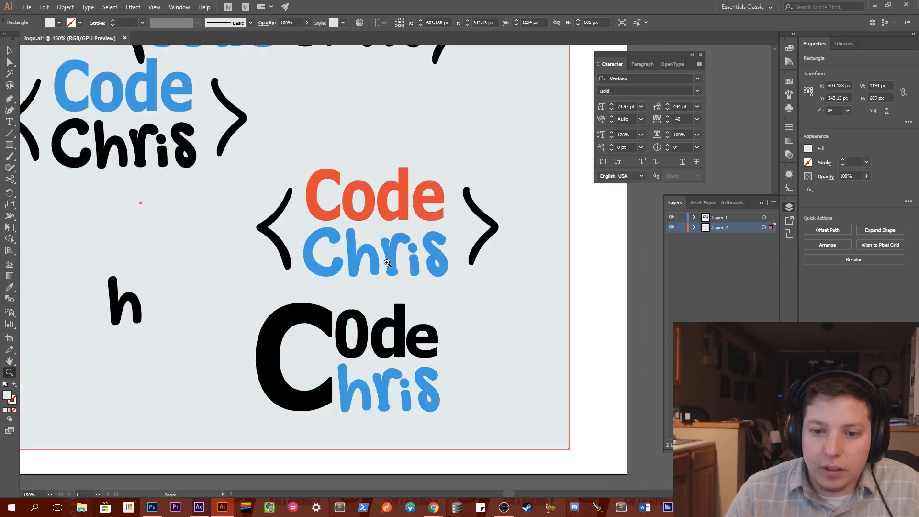
Try to fill the artwork of the bracketed red-and-blue logo with blue, then undo the fill.
{"action": "left_click", "coordinate": [9, 50]}
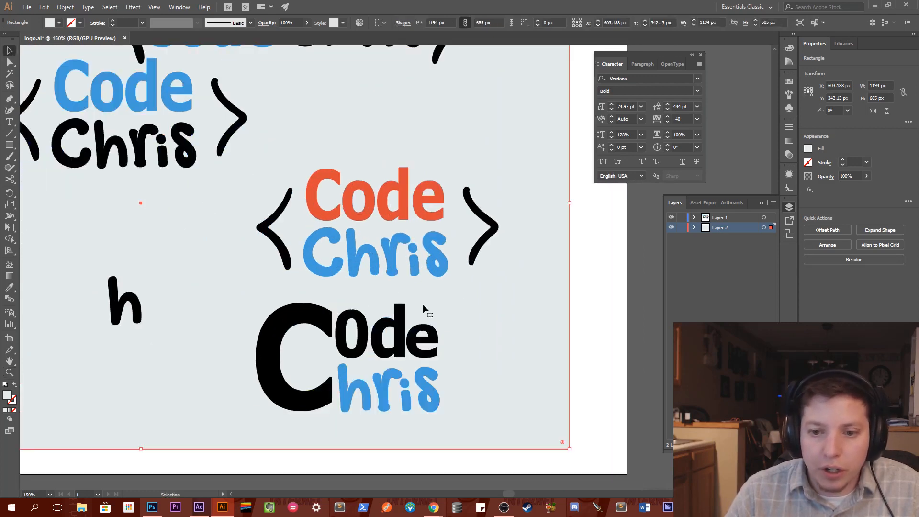
{"action": "left_click_drag", "start_coordinate": [482, 293], "coordinate": [360, 261]}
{"action": "key", "text": "ctrl+z"}
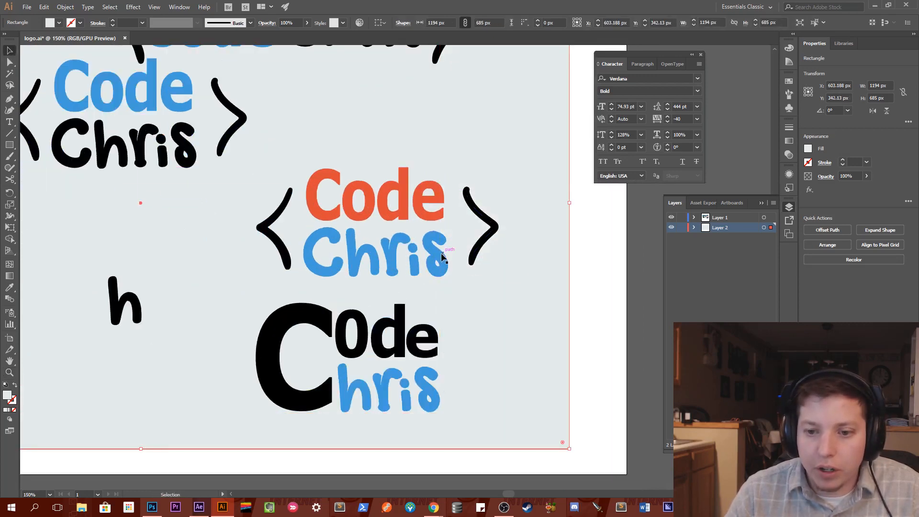
{"action": "left_click", "coordinate": [439, 256]}
{"action": "left_click_drag", "start_coordinate": [600, 236], "coordinate": [256, 276]}
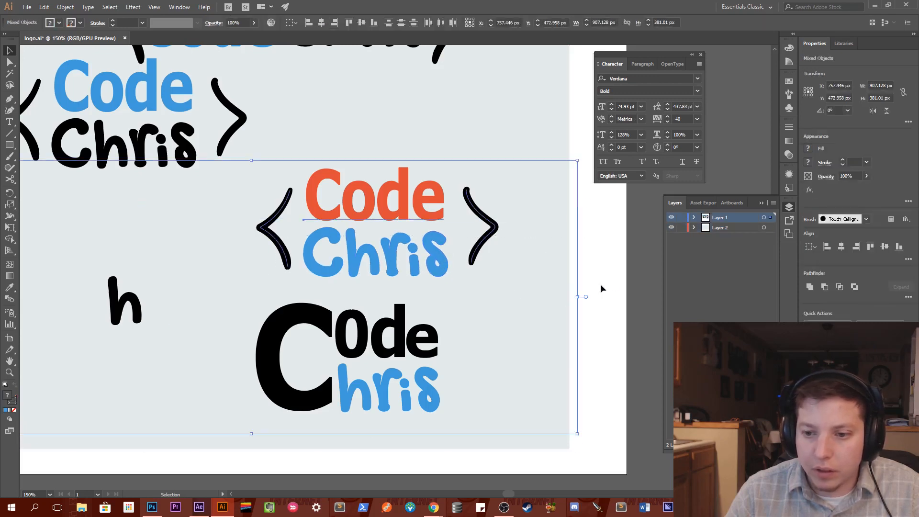
{"action": "left_click", "coordinate": [809, 149]}
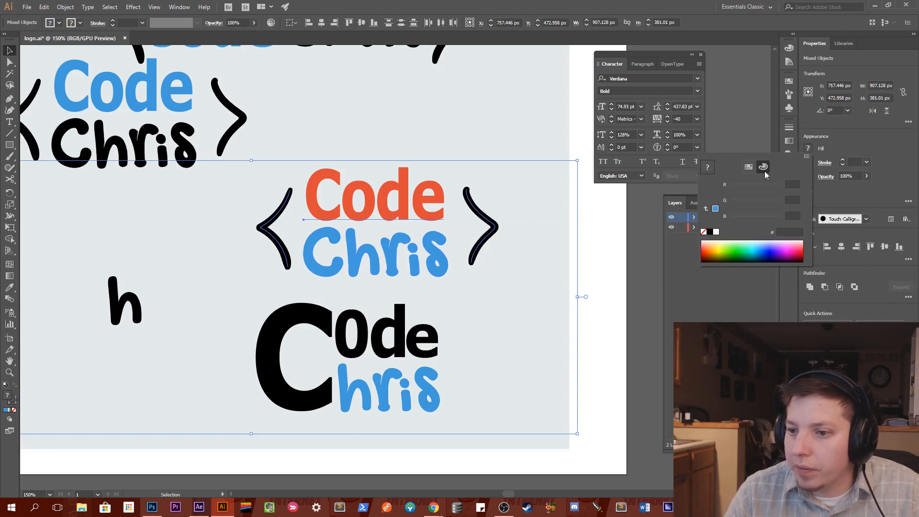
{"action": "left_click", "coordinate": [716, 209]}
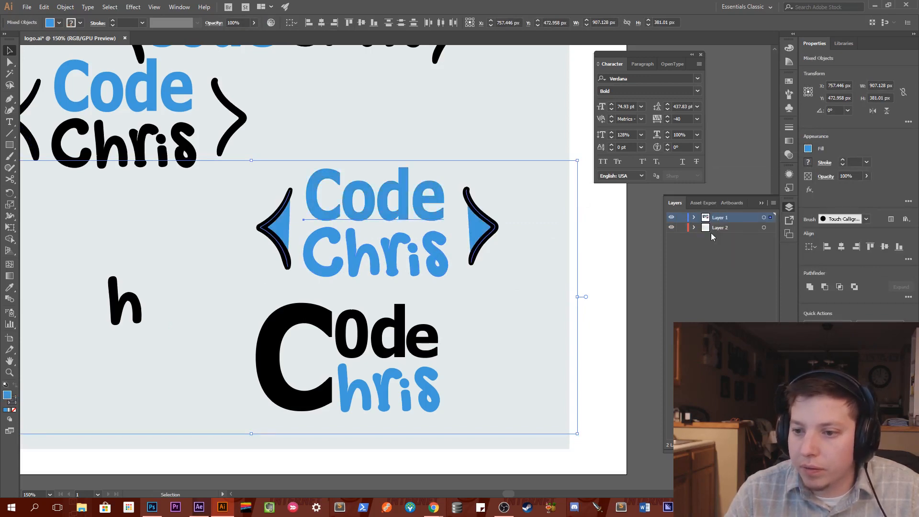
{"action": "key", "text": "ctrl+z"}
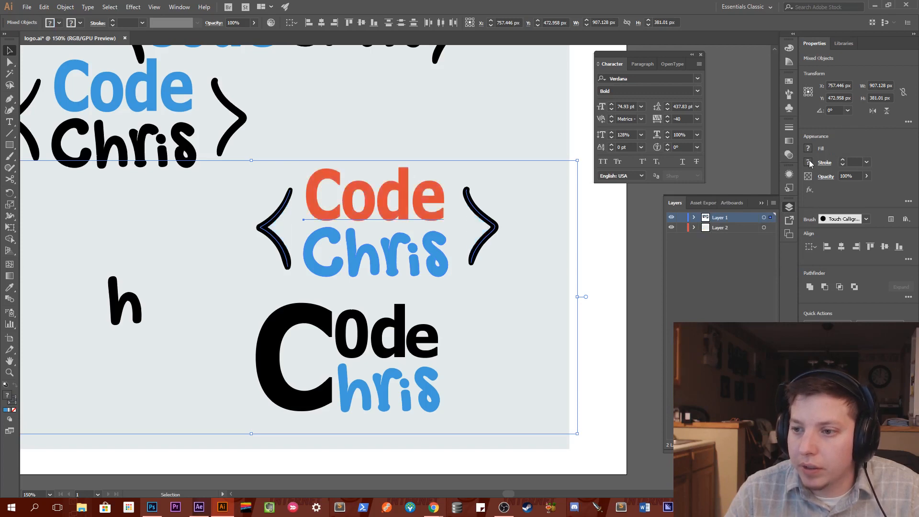
Try to fill the same selected logo artwork with black, then undo the fill.
{"action": "left_click", "coordinate": [809, 163]}
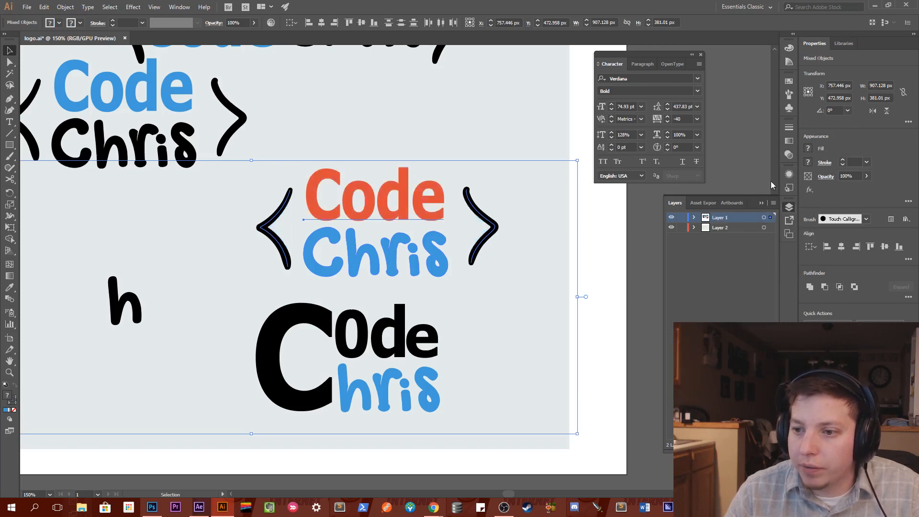
{"action": "left_click", "coordinate": [808, 149]}
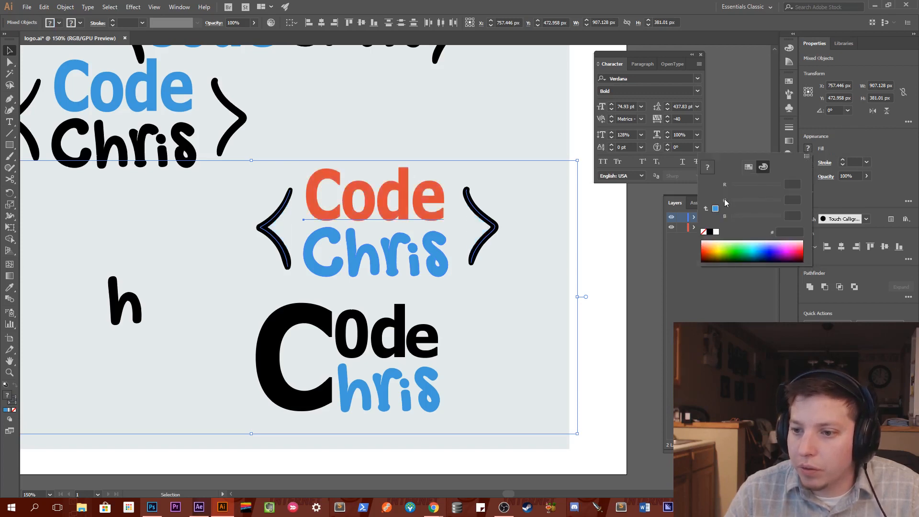
{"action": "left_click", "coordinate": [711, 232]}
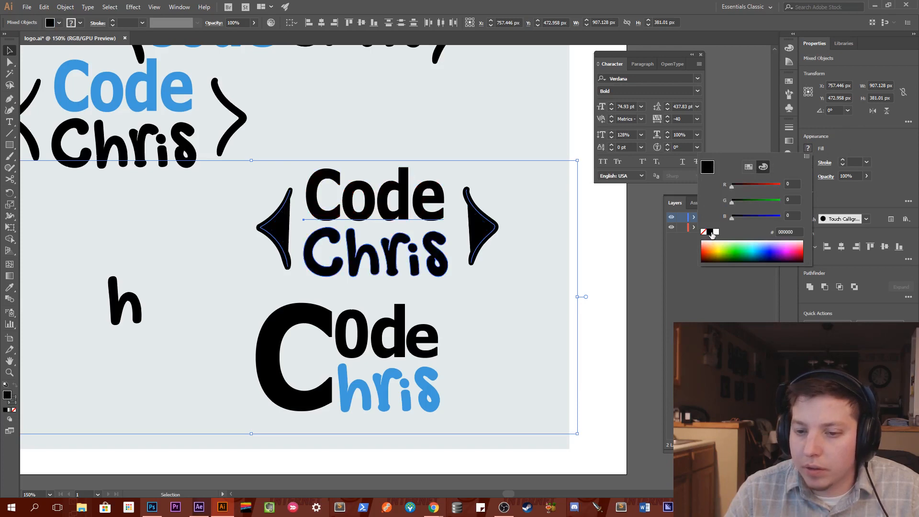
{"action": "key", "text": "ctrl+z"}
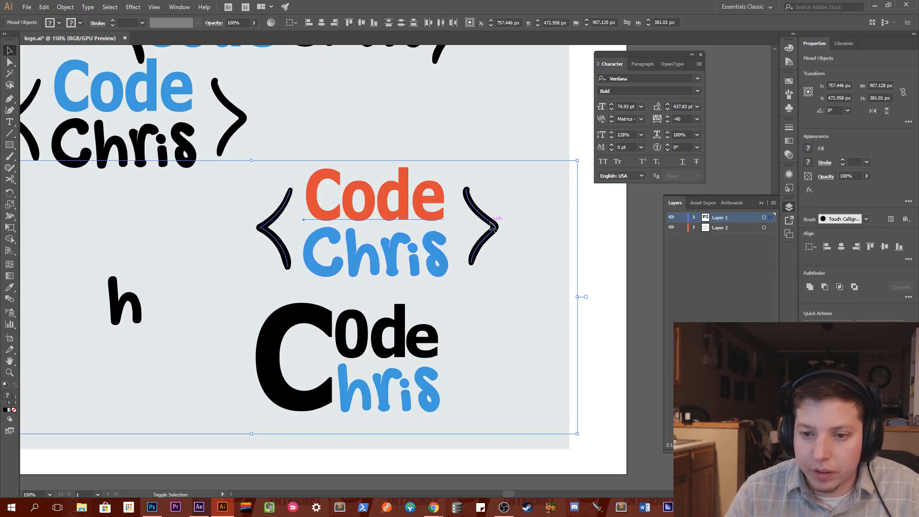
Try to drop the brackets from the selection and reselect only the lettering, undoing the accidental moves.
{"action": "left_click", "coordinate": [276, 219], "text": "shift"}
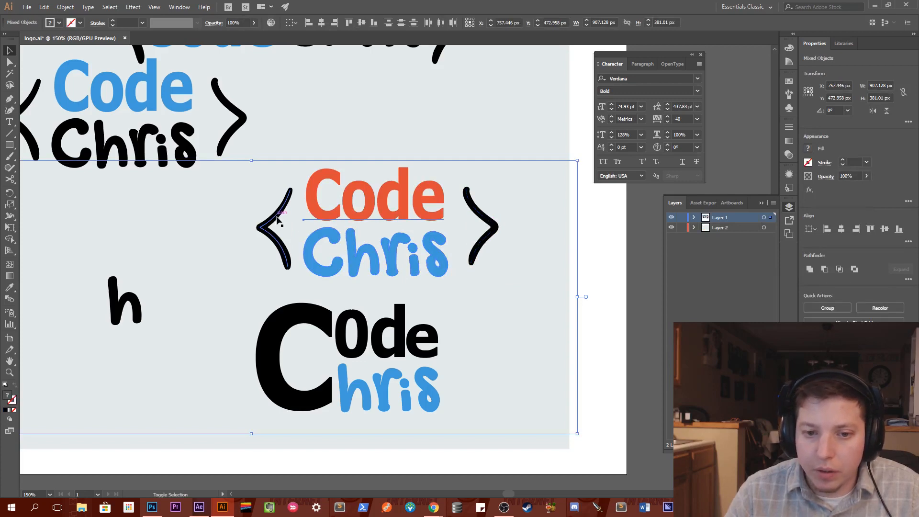
{"action": "left_click", "coordinate": [277, 219], "text": "shift"}
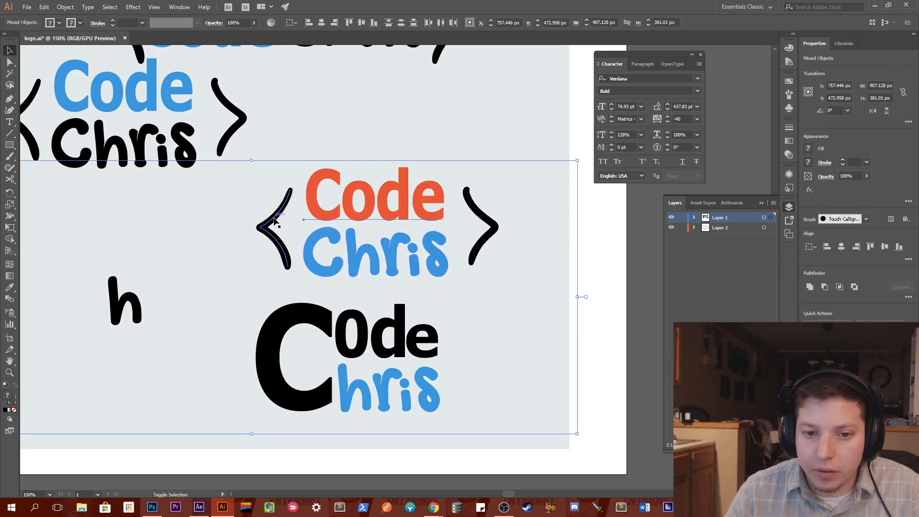
{"action": "left_click", "coordinate": [335, 148]}
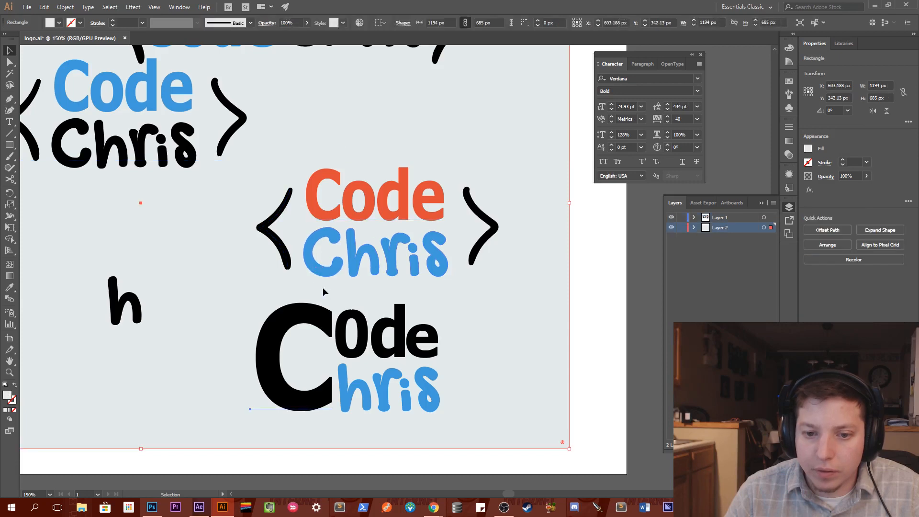
{"action": "left_click_drag", "start_coordinate": [322, 287], "coordinate": [337, 271]}
{"action": "key", "text": "ctrl+z"}
{"action": "left_click_drag", "start_coordinate": [471, 284], "coordinate": [390, 282]}
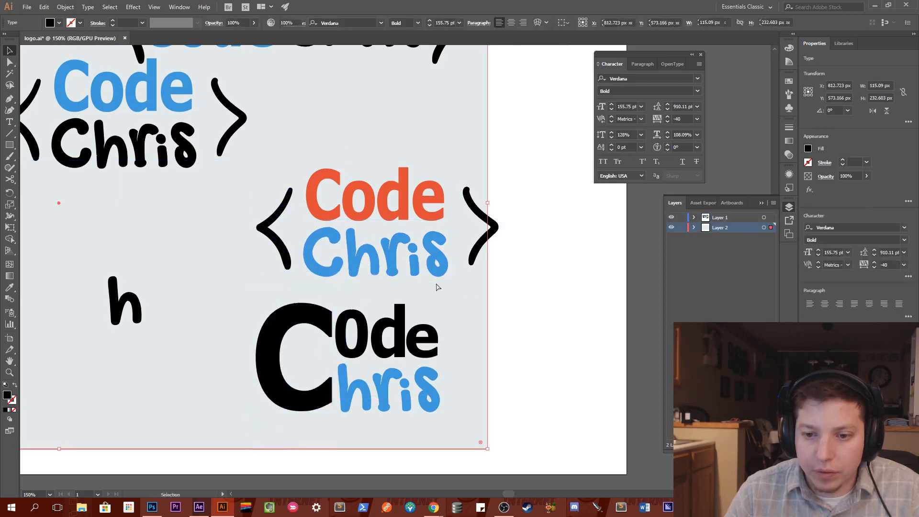
{"action": "key", "text": "ctrl+z"}
Lock Layer 2 and fill the "Chris" lettering below the red "Code" with black, then deselect.
{"action": "left_click", "coordinate": [681, 228]}
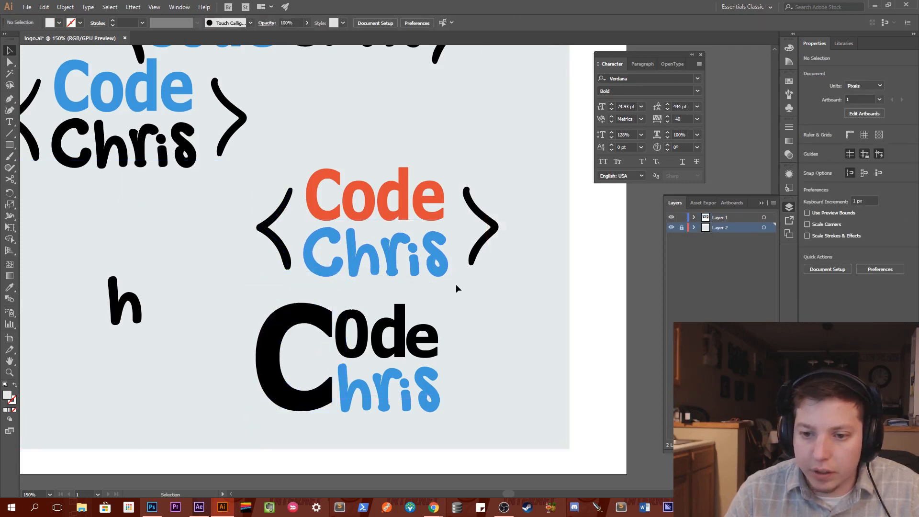
{"action": "key", "text": "ctrl+a"}
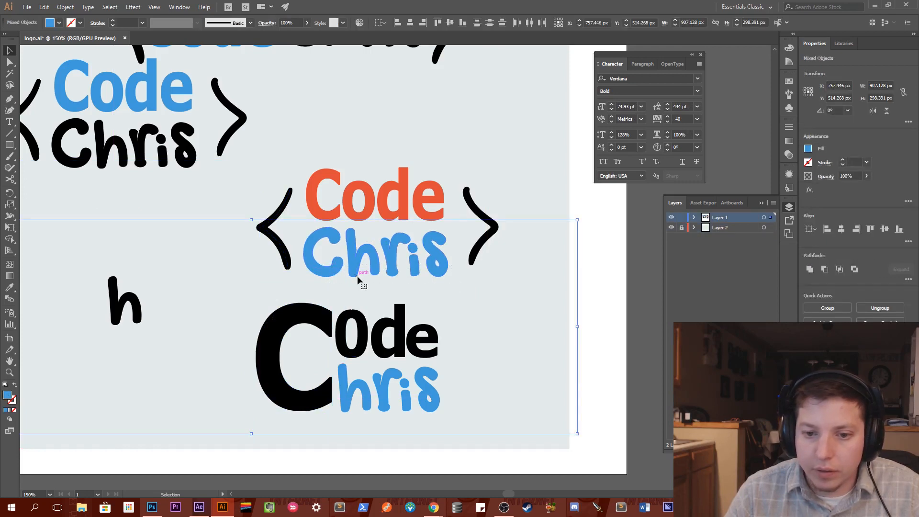
{"action": "left_click", "coordinate": [809, 149]}
{"action": "left_click", "coordinate": [710, 232]}
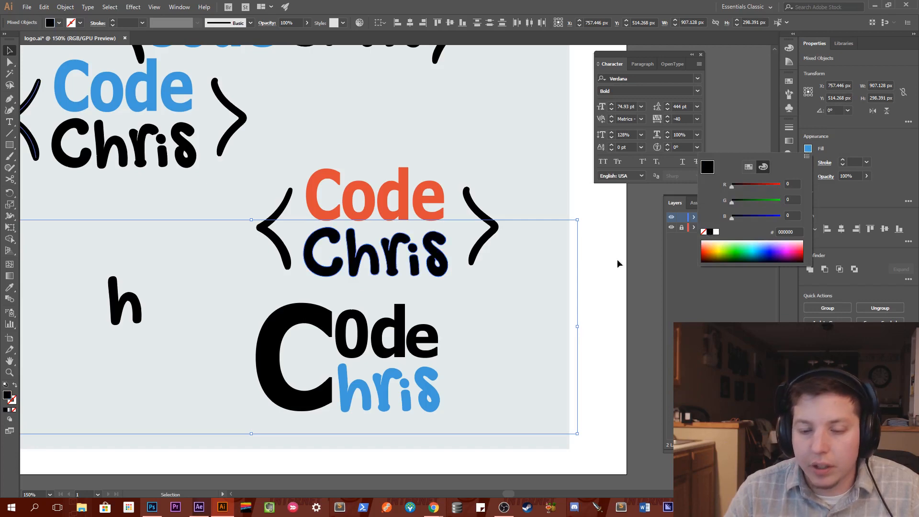
{"action": "left_click", "coordinate": [627, 264]}
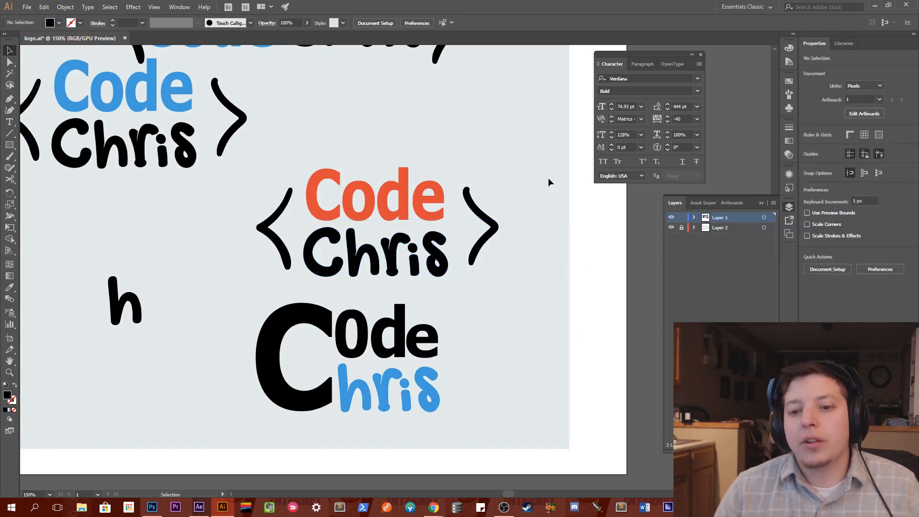
Select the outline of the "s" in the black "Chris" below the red "Code" for anchor-point editing.
{"action": "key", "text": "z"}
{"action": "left_click", "coordinate": [439, 261]}
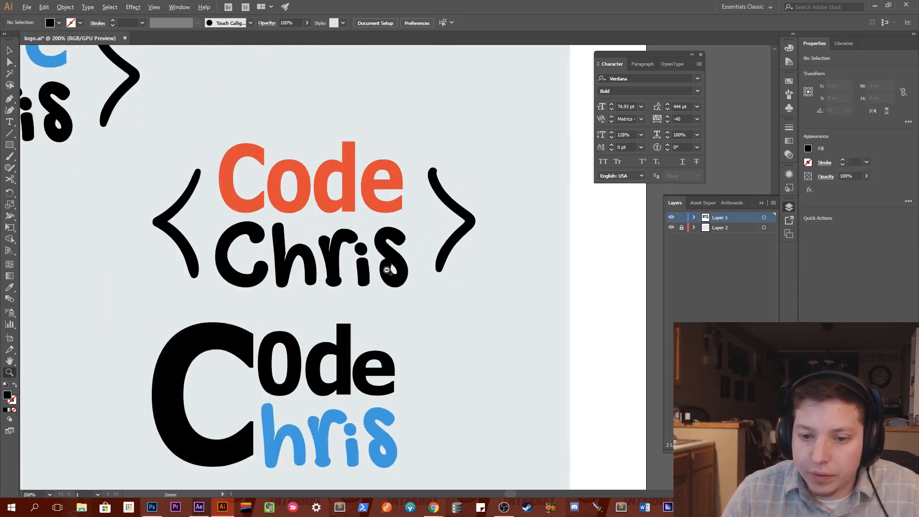
{"action": "left_click", "coordinate": [393, 269], "text": "alt"}
{"action": "left_click", "coordinate": [393, 268]}
{"action": "left_click", "coordinate": [394, 269]}
{"action": "left_click", "coordinate": [394, 268]}
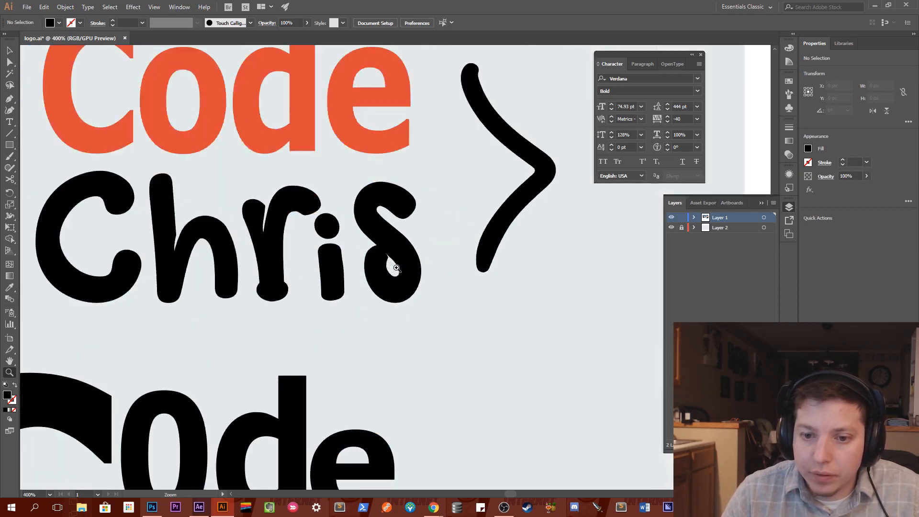
{"action": "left_click", "coordinate": [396, 268]}
{"action": "left_click", "coordinate": [396, 267]}
{"action": "left_click", "coordinate": [397, 268]}
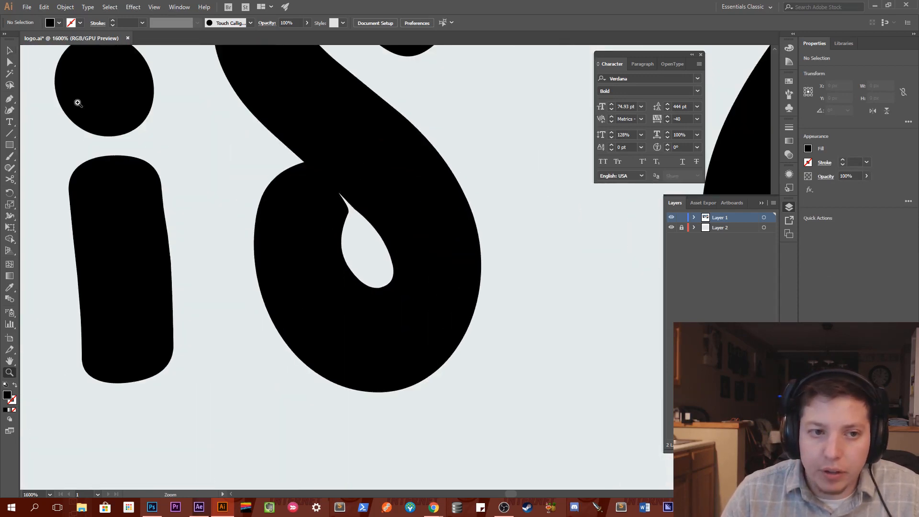
{"action": "key", "text": "a"}
{"action": "left_click", "coordinate": [345, 214]}
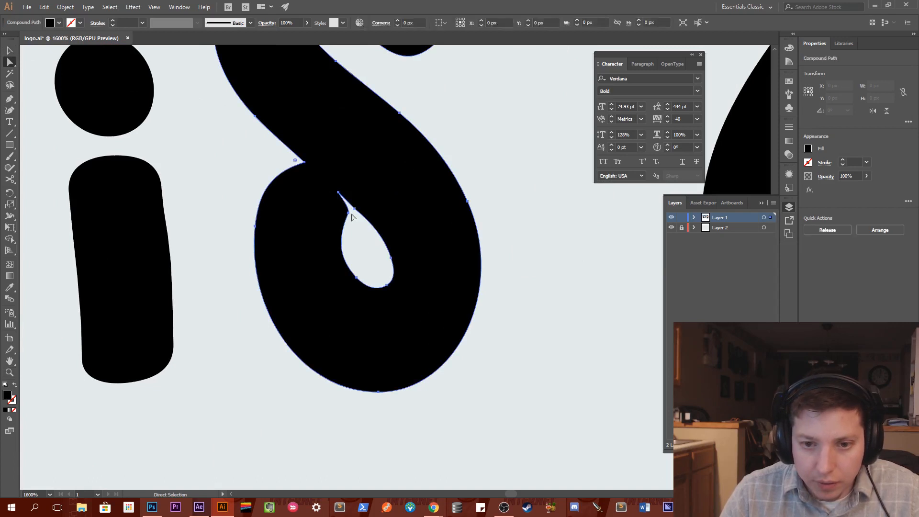
Move the tip anchor of the spike in the "s" loop up and to the left to lengthen the spike.
{"action": "key", "text": "z"}
{"action": "left_click", "coordinate": [349, 210]}
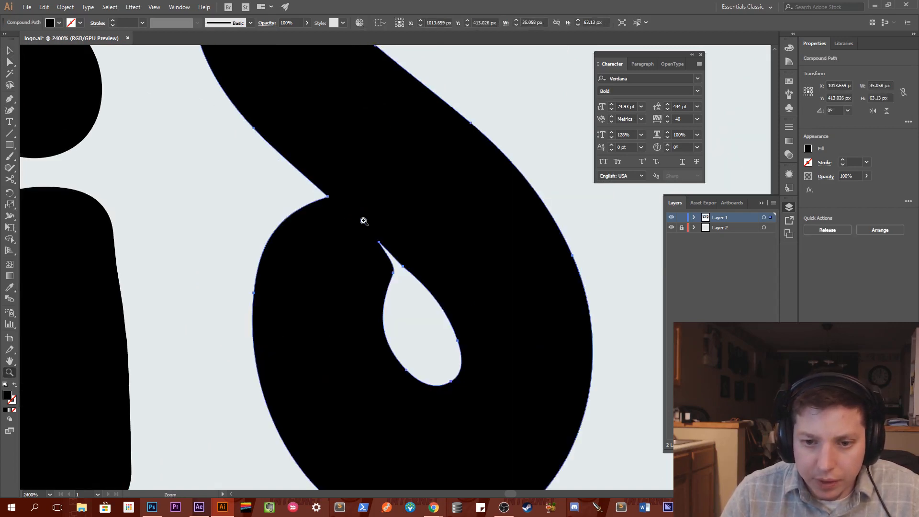
{"action": "left_click", "coordinate": [364, 220]}
{"action": "key", "text": "a"}
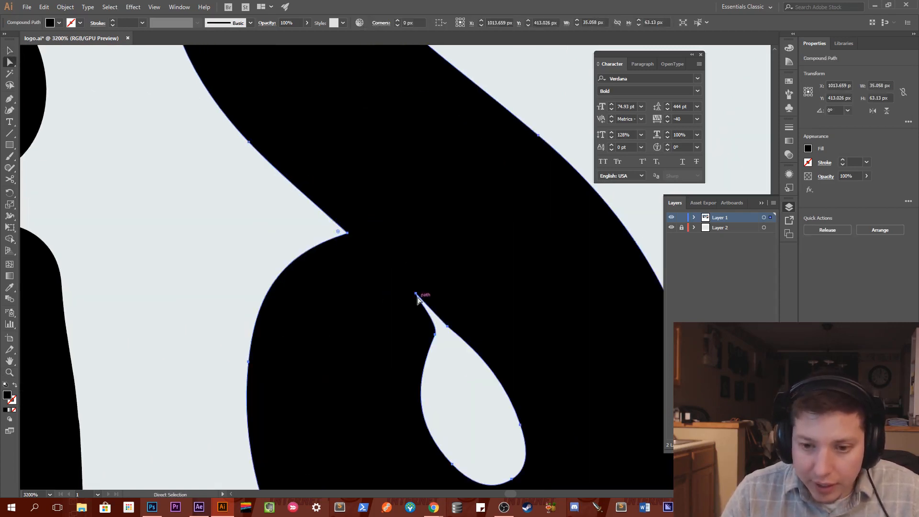
{"action": "left_click", "coordinate": [417, 294]}
{"action": "left_click_drag", "start_coordinate": [417, 295], "coordinate": [394, 273]}
Shift the left inner anchor of the "s" loop down-left, adjust its lower curve handle, and deselect.
{"action": "left_click_drag", "start_coordinate": [435, 336], "coordinate": [426, 355]}
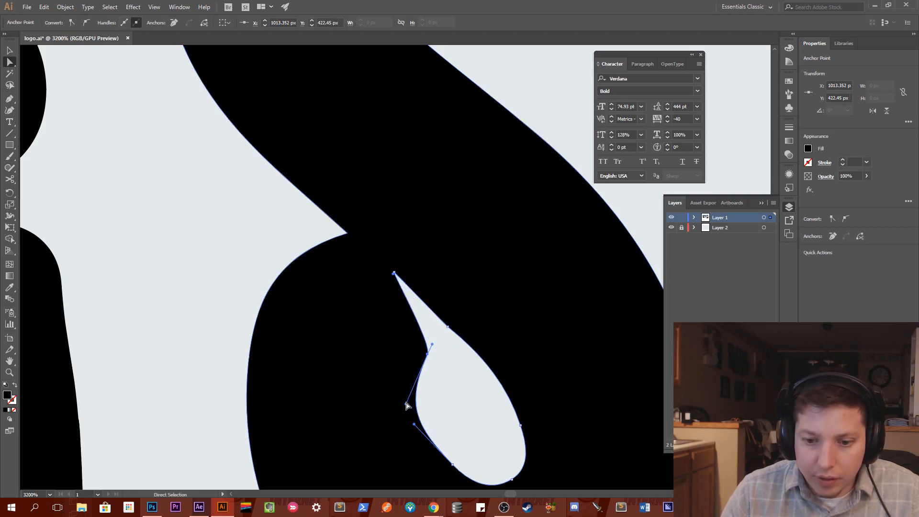
{"action": "left_click_drag", "start_coordinate": [406, 403], "coordinate": [410, 412]}
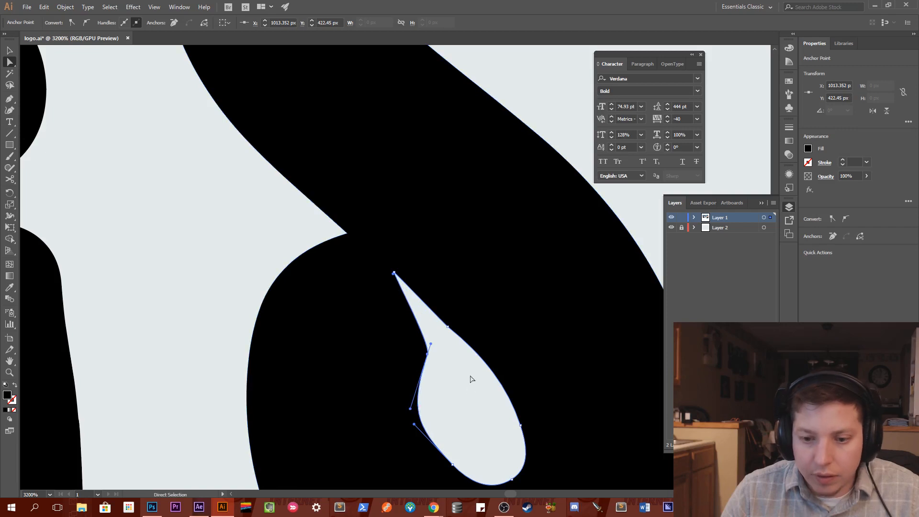
{"action": "left_click", "coordinate": [275, 281]}
Examine the reshaped "s" loop at the scale of the whole bracketed logo.
{"action": "key", "text": "z"}
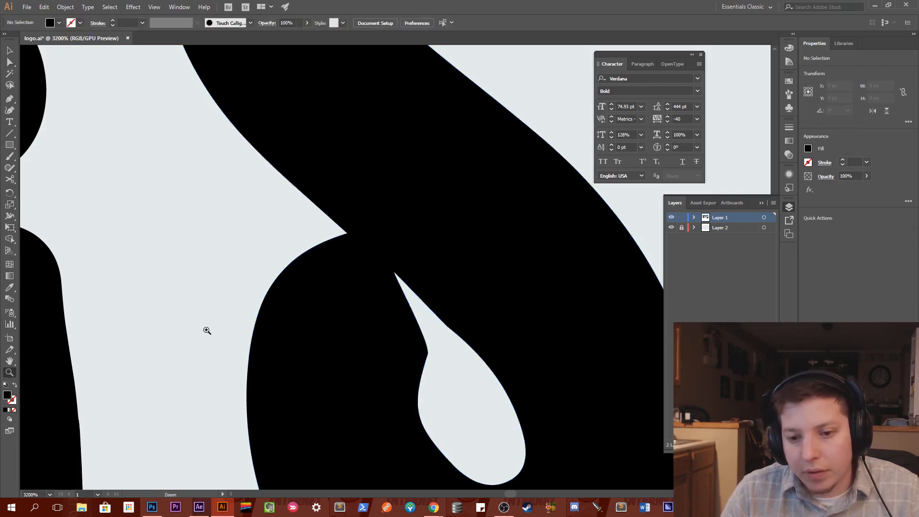
{"action": "left_click", "coordinate": [205, 329], "text": "alt"}
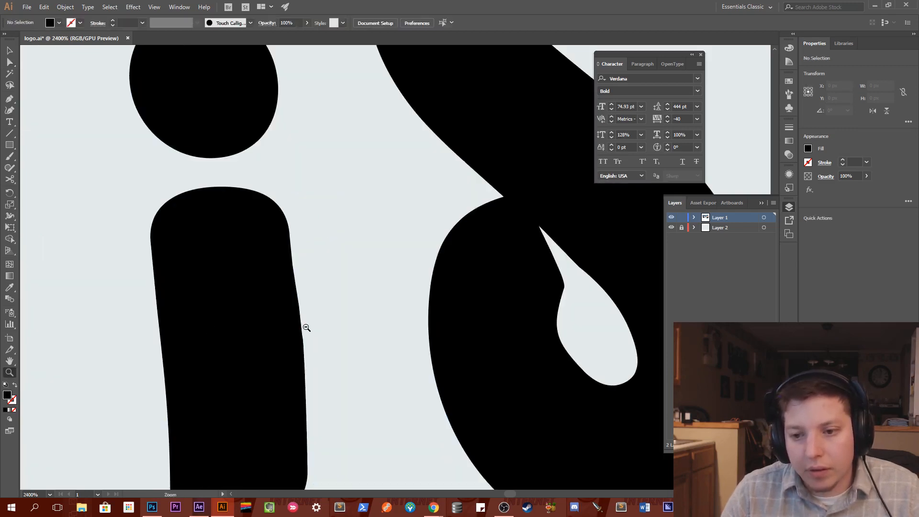
{"action": "left_click", "coordinate": [505, 304], "text": "alt"}
{"action": "left_click", "coordinate": [501, 304], "text": "alt"}
{"action": "left_click", "coordinate": [501, 304], "text": "alt"}
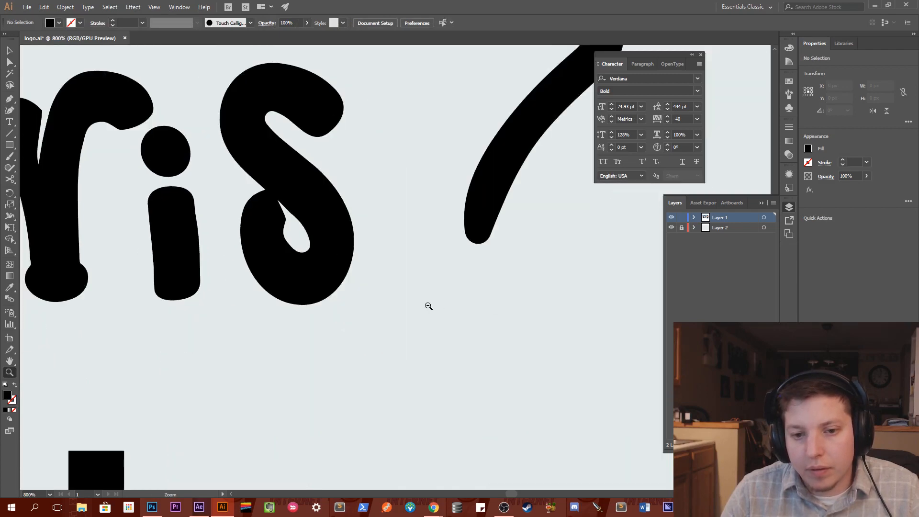
{"action": "left_click", "coordinate": [429, 305], "text": "alt"}
{"action": "left_click", "coordinate": [418, 307], "text": "alt"}
{"action": "left_click_drag", "start_coordinate": [403, 307], "coordinate": [524, 384]}
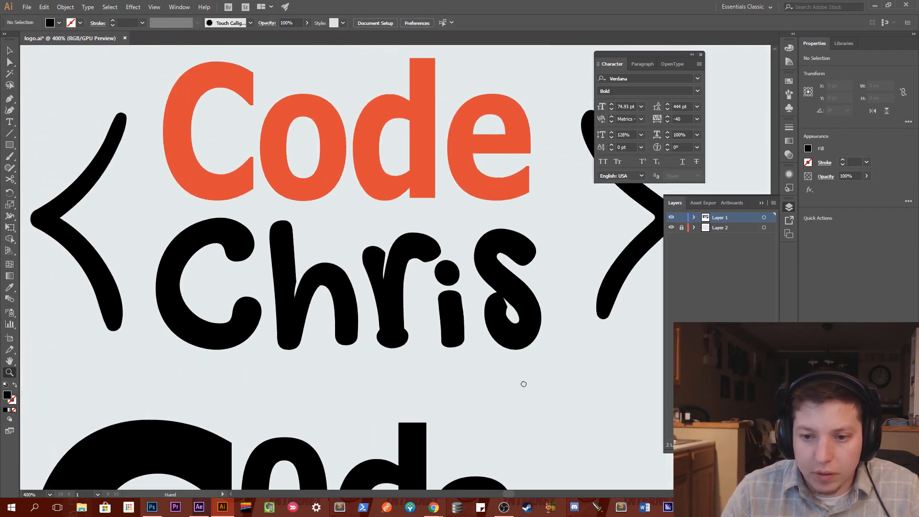
Bend the left edge of the "s" spike inward by adjusting the left inner anchor's curve handle, then deselect.
{"action": "left_click", "coordinate": [529, 324]}
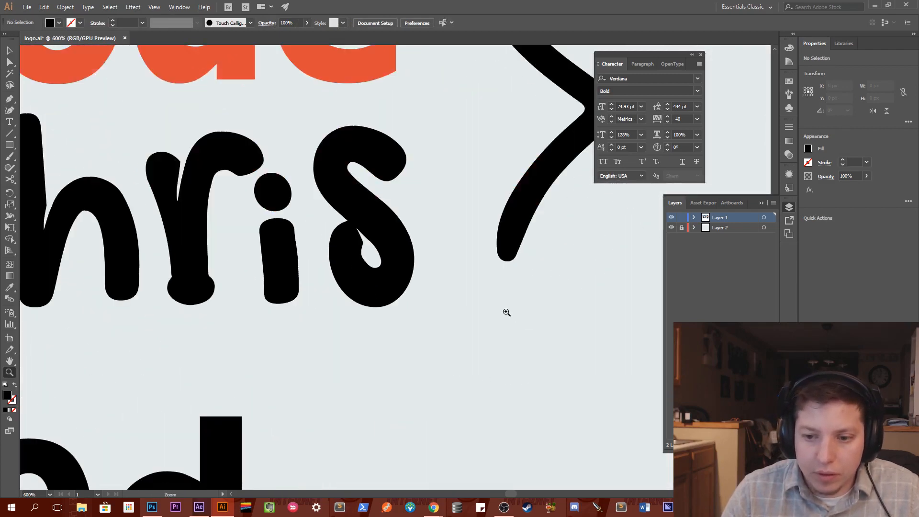
{"action": "left_click", "coordinate": [378, 250]}
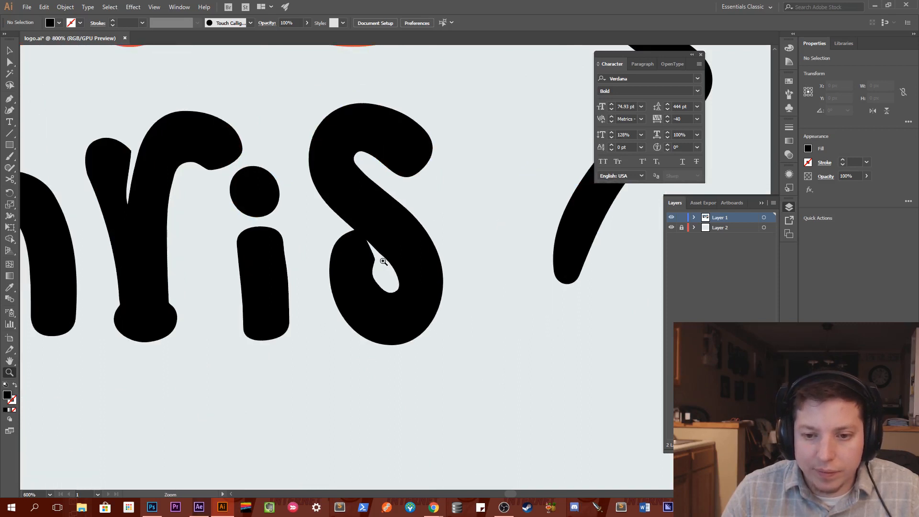
{"action": "left_click", "coordinate": [385, 262]}
{"action": "left_click", "coordinate": [385, 263]}
{"action": "left_click", "coordinate": [407, 265]}
{"action": "left_click", "coordinate": [424, 267]}
{"action": "key", "text": "a"}
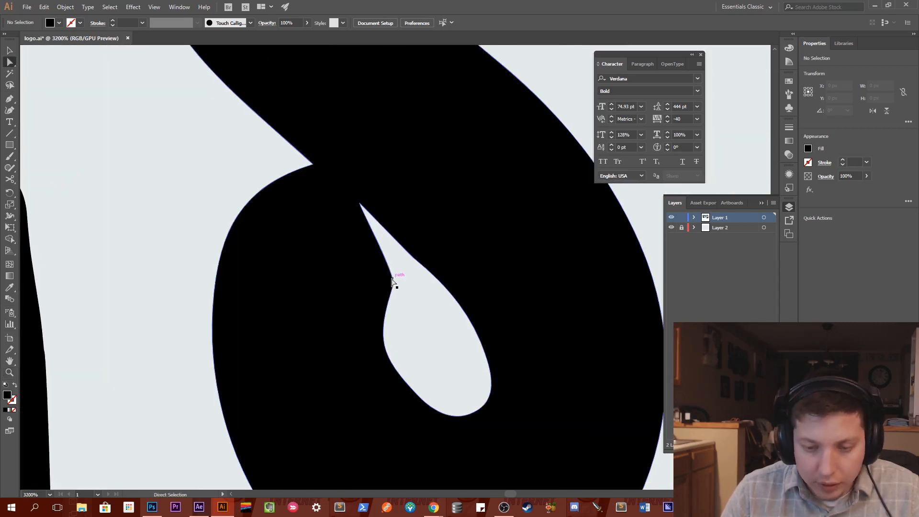
{"action": "left_click", "coordinate": [400, 270]}
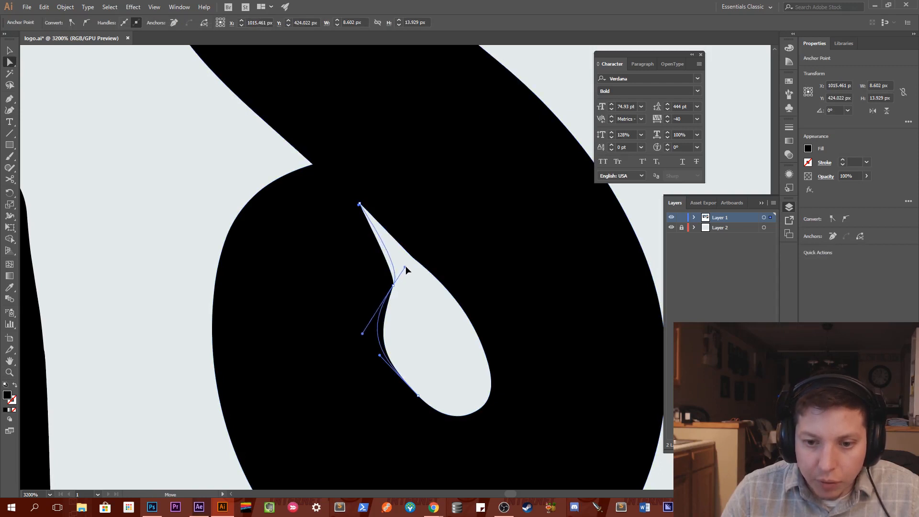
{"action": "left_click", "coordinate": [405, 258]}
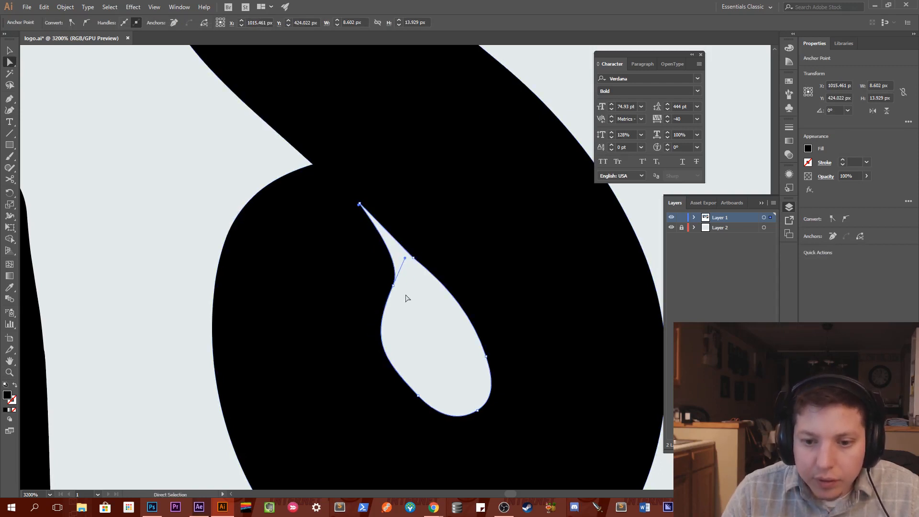
{"action": "left_click", "coordinate": [406, 309]}
Compare the narrowed spike in the "s" loop with the rest of the red "Code" and black "Chris" logo.
{"action": "key", "text": "z"}
{"action": "left_click", "coordinate": [452, 322], "text": "alt"}
{"action": "left_click", "coordinate": [452, 322], "text": "alt"}
{"action": "left_click", "coordinate": [452, 322], "text": "alt"}
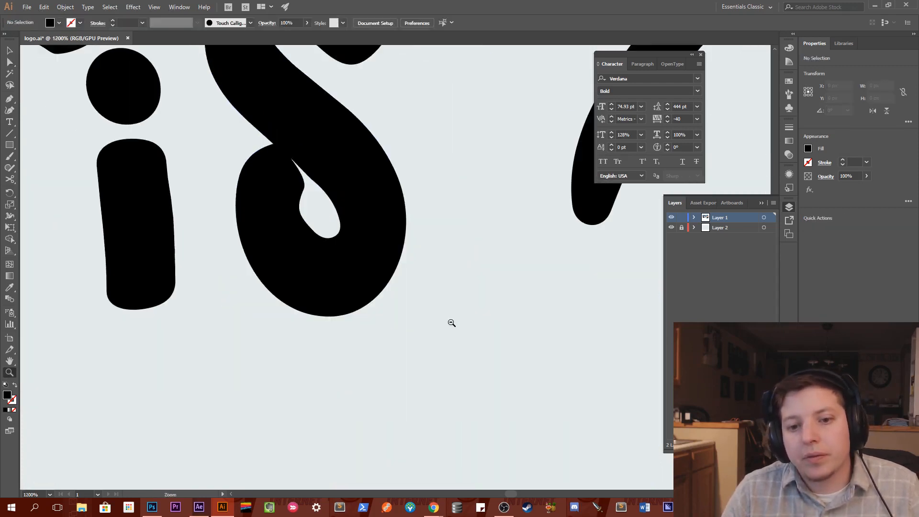
{"action": "left_click", "coordinate": [451, 322], "text": "alt"}
{"action": "left_click_drag", "start_coordinate": [341, 283], "coordinate": [568, 377]}
{"action": "left_click", "coordinate": [550, 374]}
{"action": "left_click", "coordinate": [550, 374]}
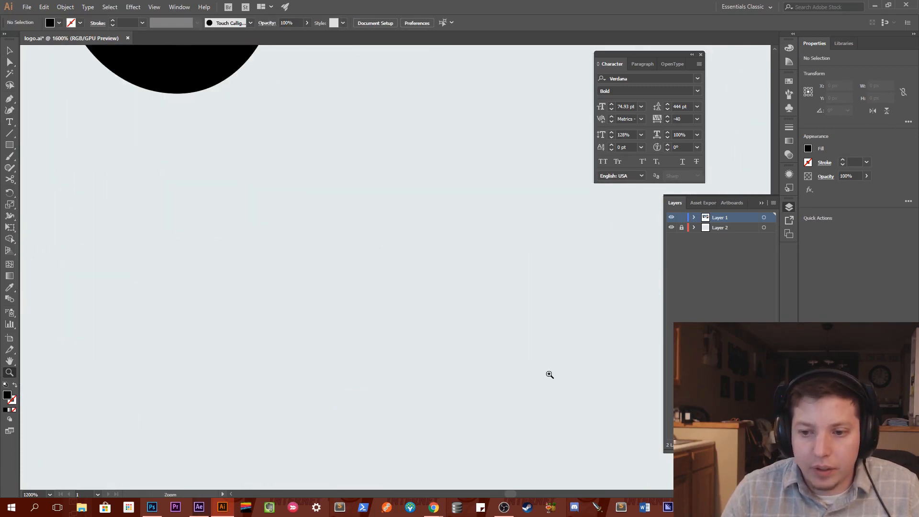
{"action": "left_click_drag", "start_coordinate": [400, 308], "coordinate": [417, 344]}
{"action": "left_click_drag", "start_coordinate": [279, 205], "coordinate": [474, 378]}
{"action": "left_click", "coordinate": [466, 361], "text": "alt"}
{"action": "left_click", "coordinate": [465, 361], "text": "alt"}
{"action": "left_click", "coordinate": [465, 361], "text": "alt"}
{"action": "left_click", "coordinate": [466, 361], "text": "alt"}
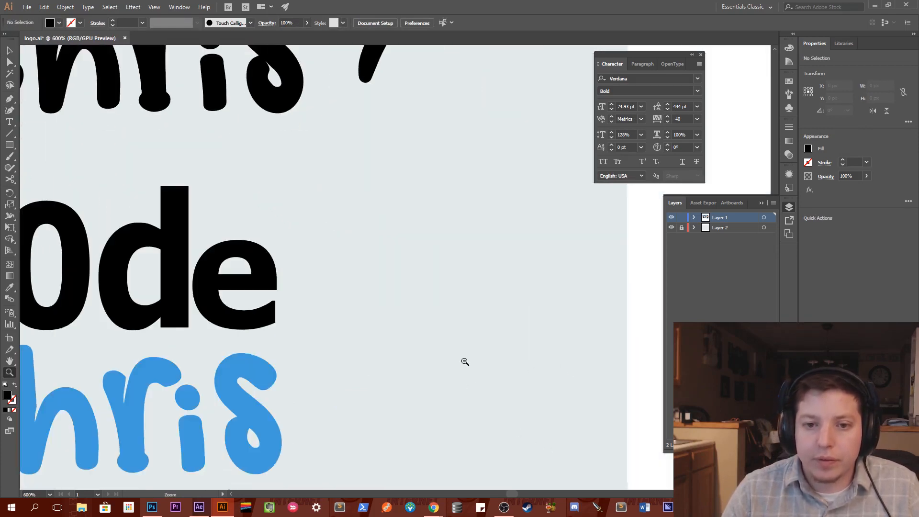
{"action": "left_click_drag", "start_coordinate": [303, 237], "coordinate": [438, 402]}
{"action": "left_click_drag", "start_coordinate": [365, 305], "coordinate": [514, 397]}
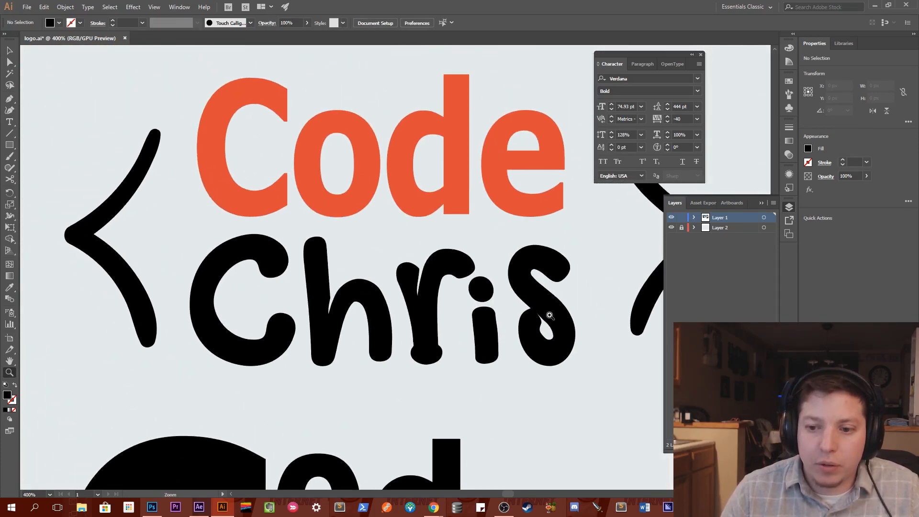
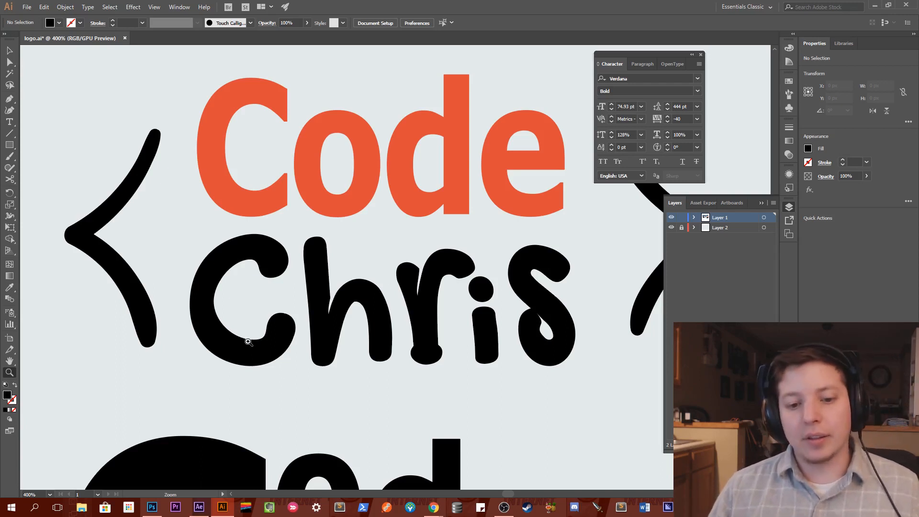
Try to place a Pen tool point on the stem of the "h" in "Chris", then undo it.
{"action": "left_click", "coordinate": [266, 340], "text": "alt"}
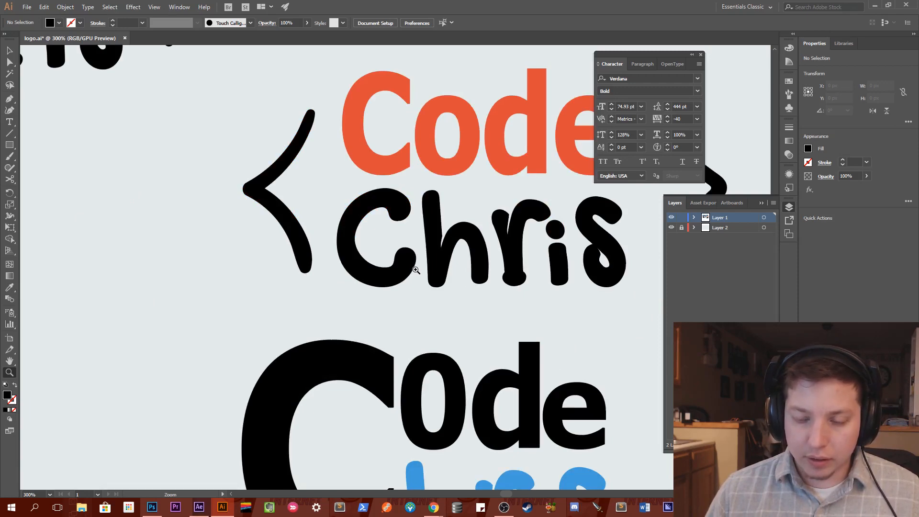
{"action": "left_click", "coordinate": [431, 221]}
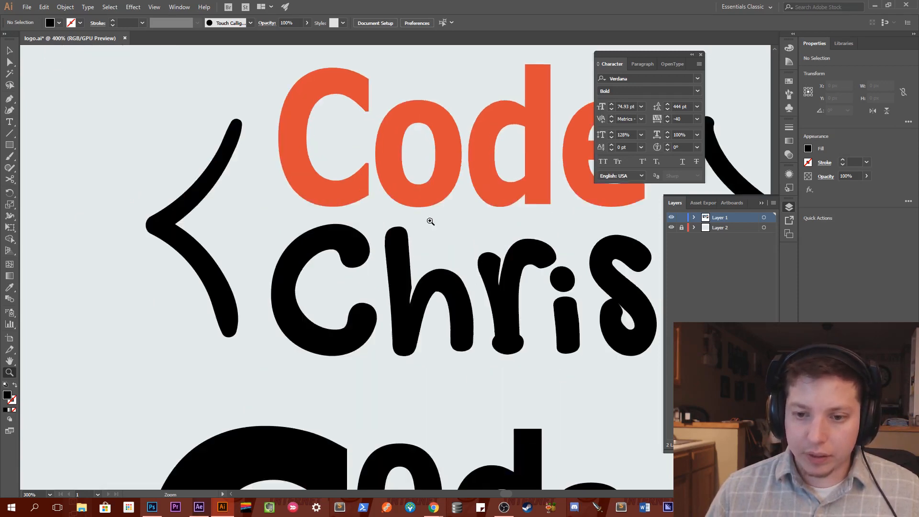
{"action": "left_click", "coordinate": [410, 263]}
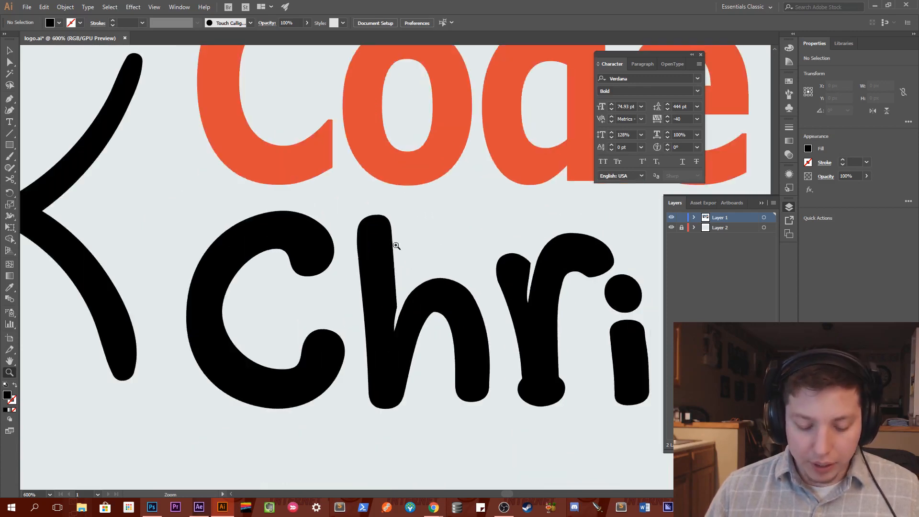
{"action": "key", "text": "a"}
{"action": "left_click", "coordinate": [373, 218]}
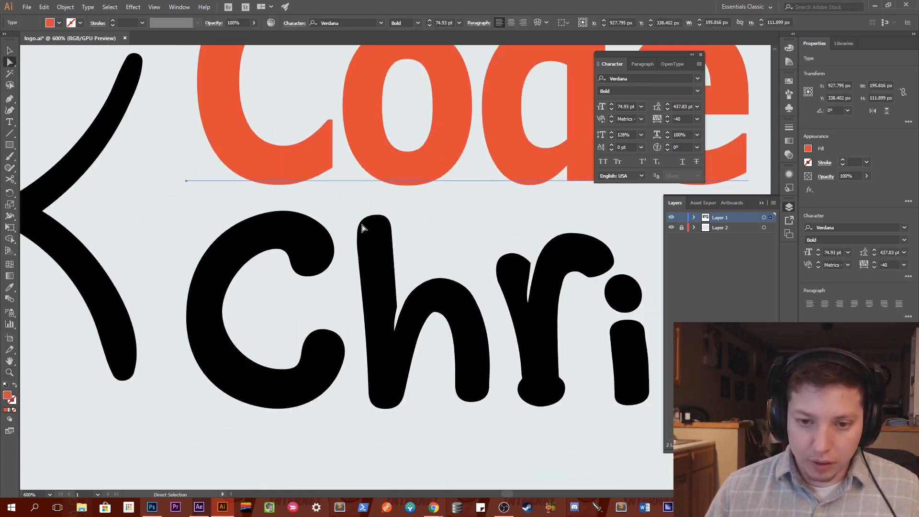
{"action": "key", "text": "p"}
{"action": "left_click", "coordinate": [402, 274]}
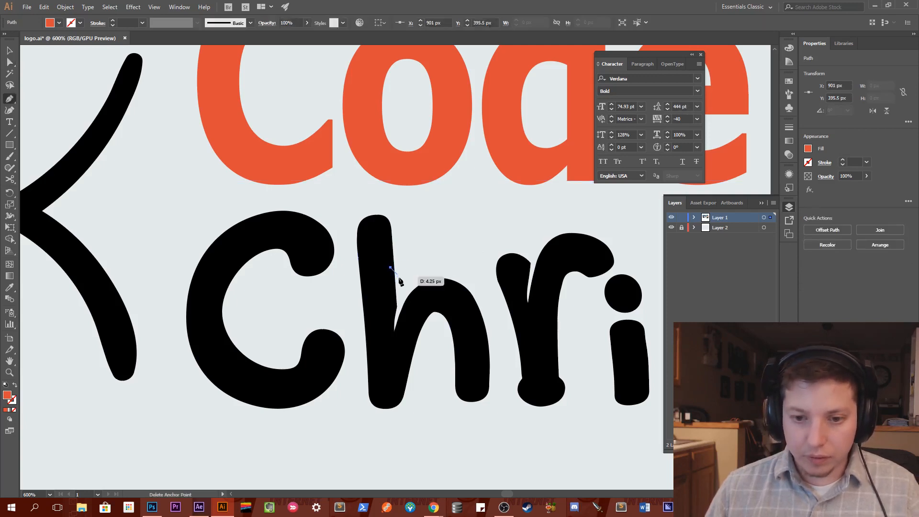
{"action": "key", "text": "ctrl+z"}
{"action": "key", "text": "v"}
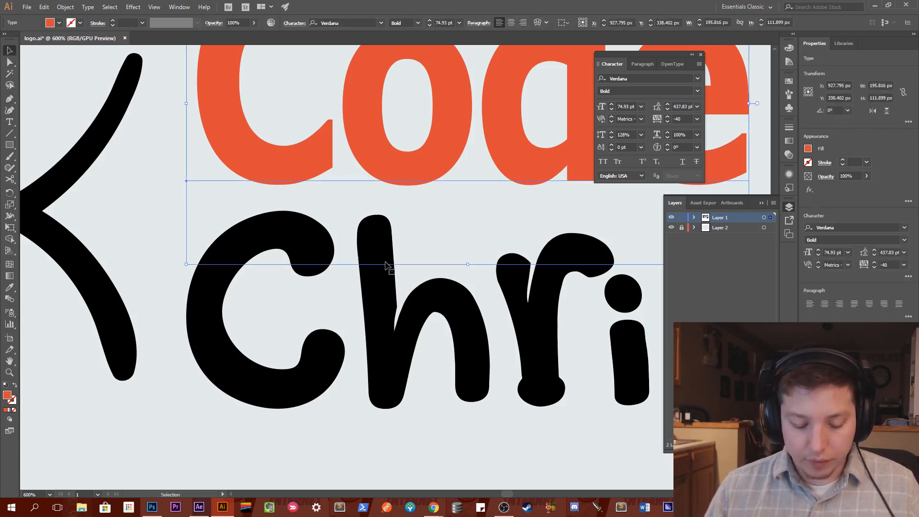
Try to select the anchor points at the top of the "h" stem, then undo the selection.
{"action": "left_click", "coordinate": [388, 309]}
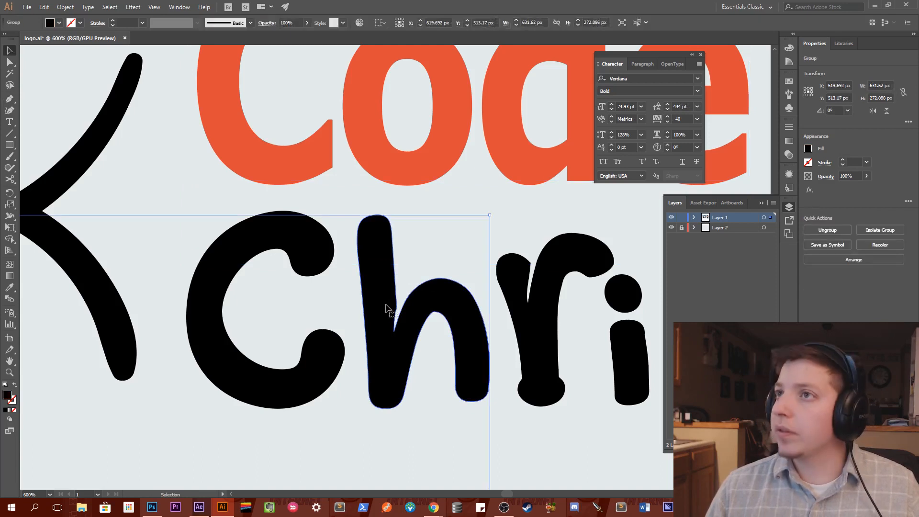
{"action": "key", "text": "a"}
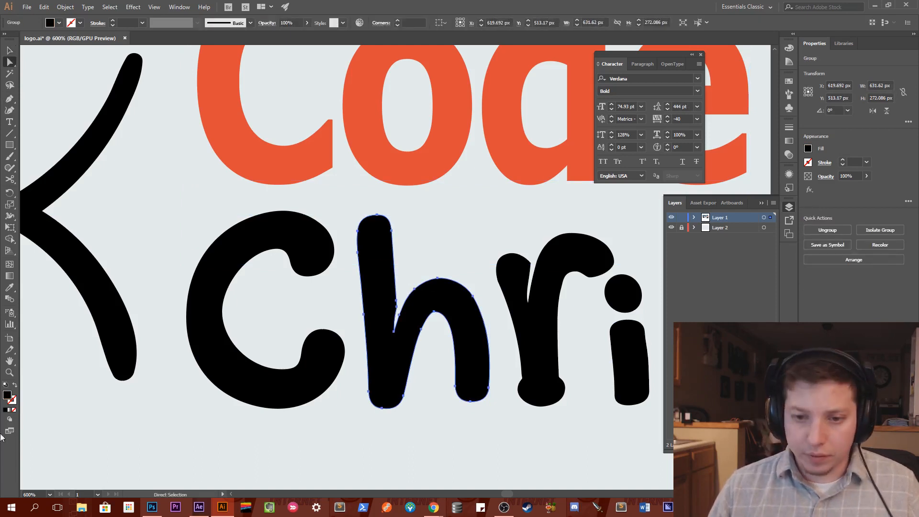
{"action": "left_click_drag", "start_coordinate": [348, 206], "coordinate": [374, 230]}
{"action": "key", "text": "ctrl+z"}
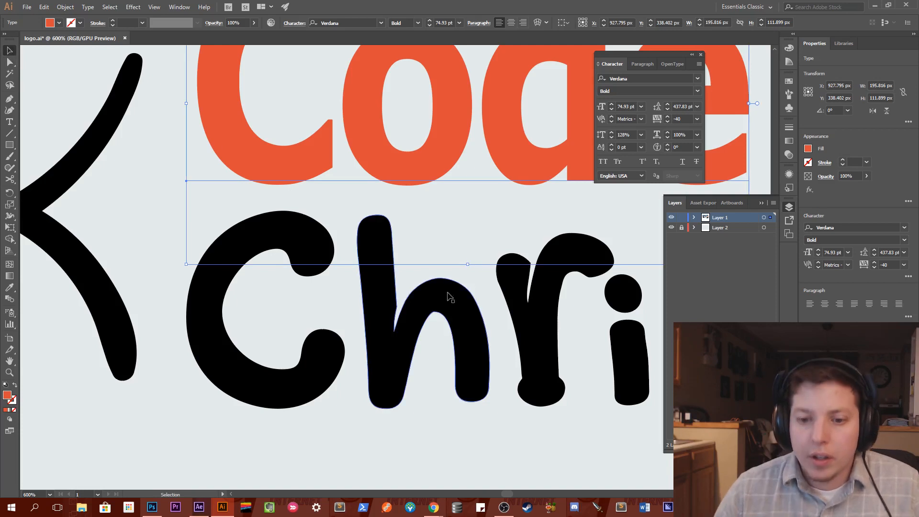
Try to nudge the upper-right anchor of the "h" stem inward, then select the outline of the "C" in "Chris".
{"action": "left_click", "coordinate": [437, 338]}
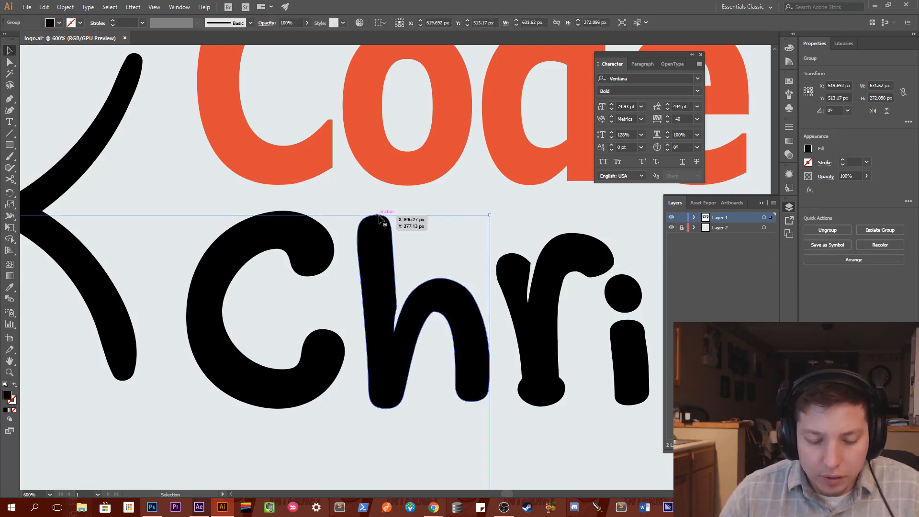
{"action": "key", "text": "a"}
{"action": "left_click_drag", "start_coordinate": [406, 272], "coordinate": [347, 211]}
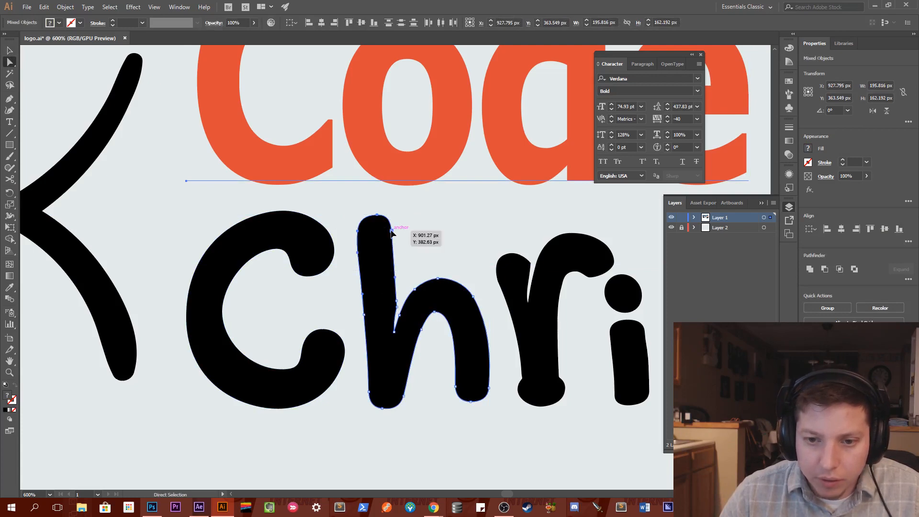
{"action": "left_click_drag", "start_coordinate": [391, 233], "coordinate": [386, 232]}
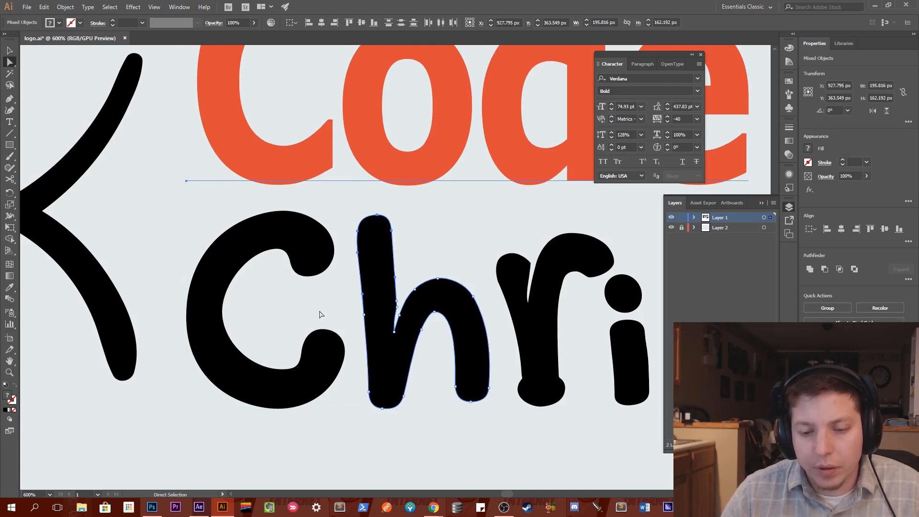
{"action": "left_click", "coordinate": [322, 337]}
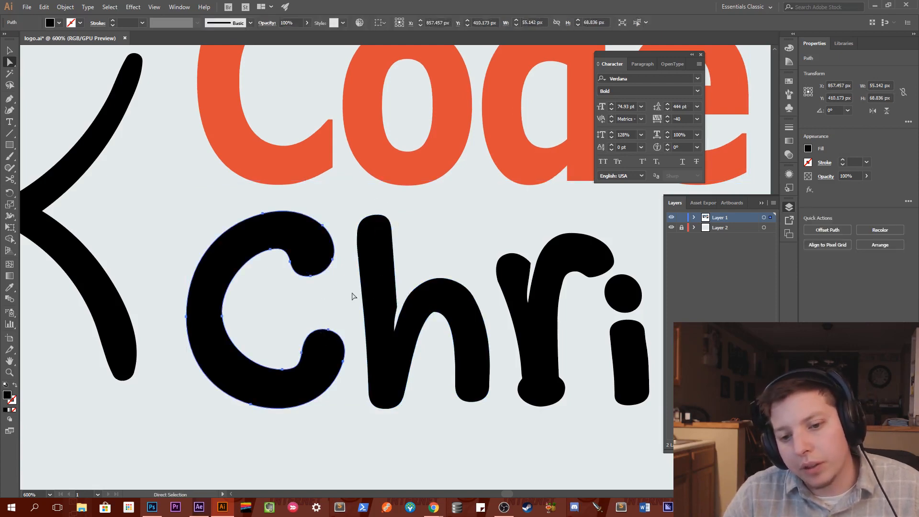
Try to lean the "h" stem in the black "Chris" to the left by nudging its upper anchor points.
{"action": "left_click", "coordinate": [389, 235]}
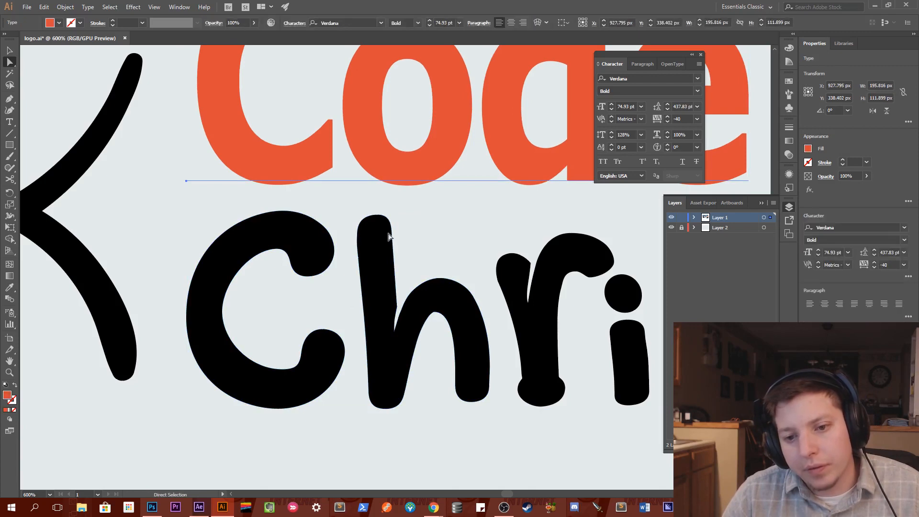
{"action": "key", "text": "v"}
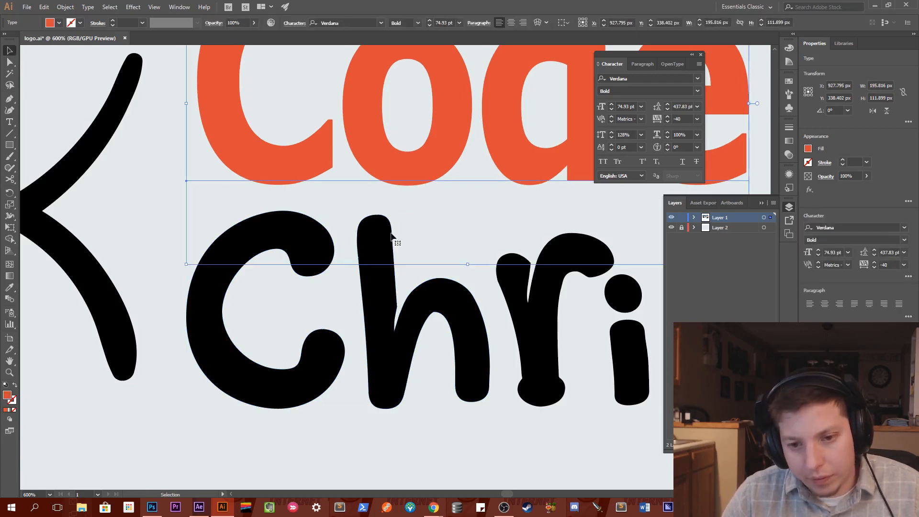
{"action": "left_click", "coordinate": [383, 312]}
{"action": "key", "text": "a"}
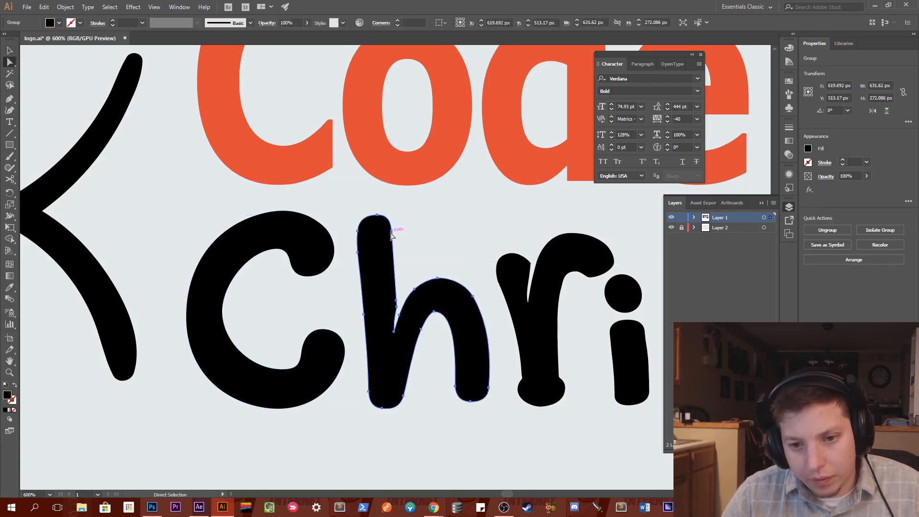
{"action": "left_click", "coordinate": [391, 226]}
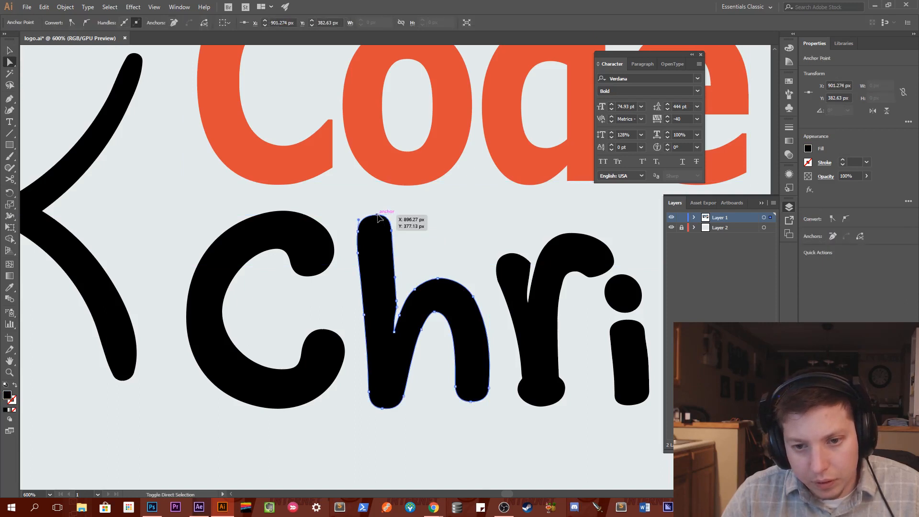
{"action": "left_click", "coordinate": [359, 232]}
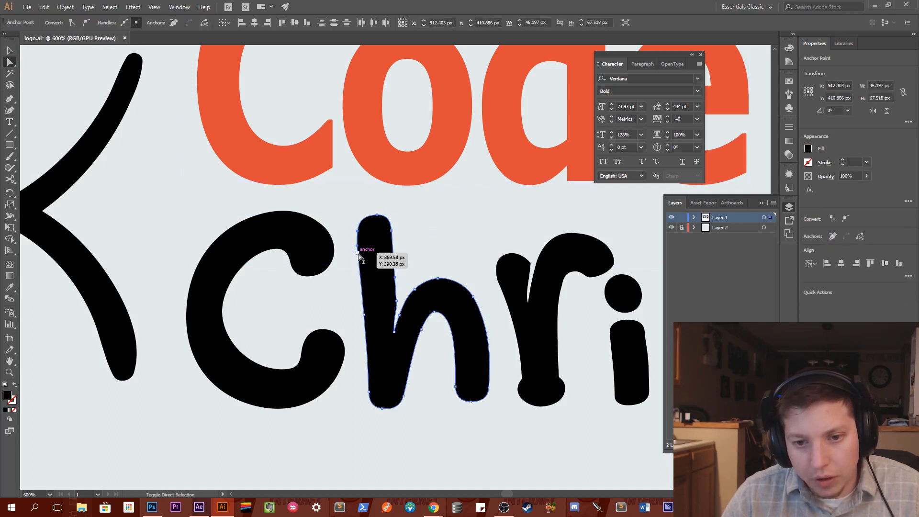
{"action": "key", "text": "Left"}
{"action": "key", "text": "Left"}
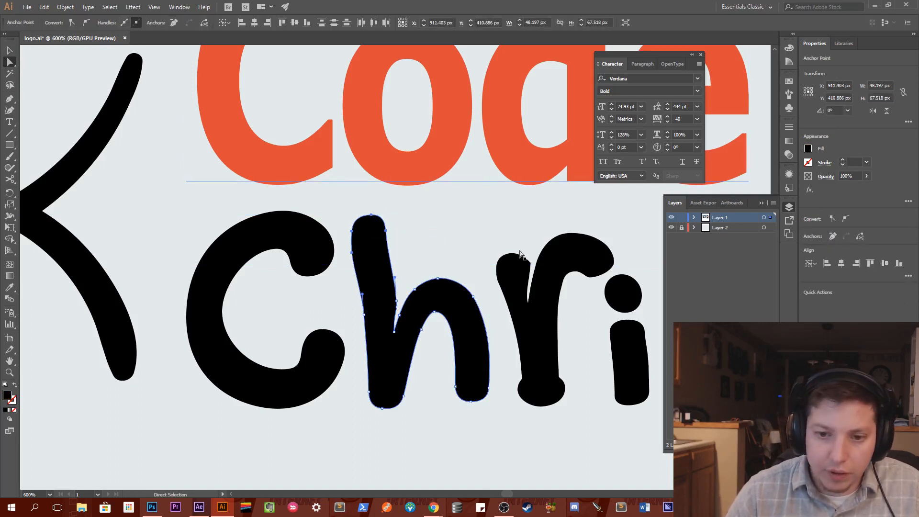
{"action": "key", "text": "Right"}
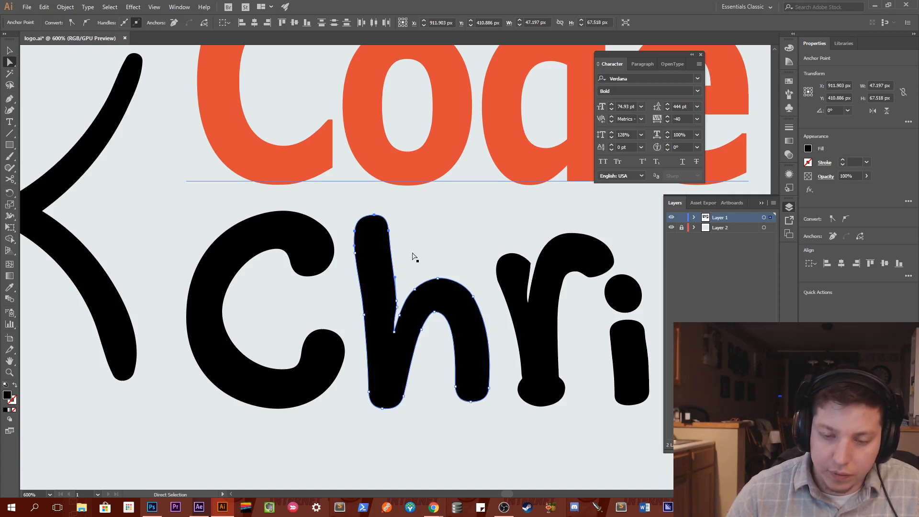
{"action": "key", "text": "Left"}
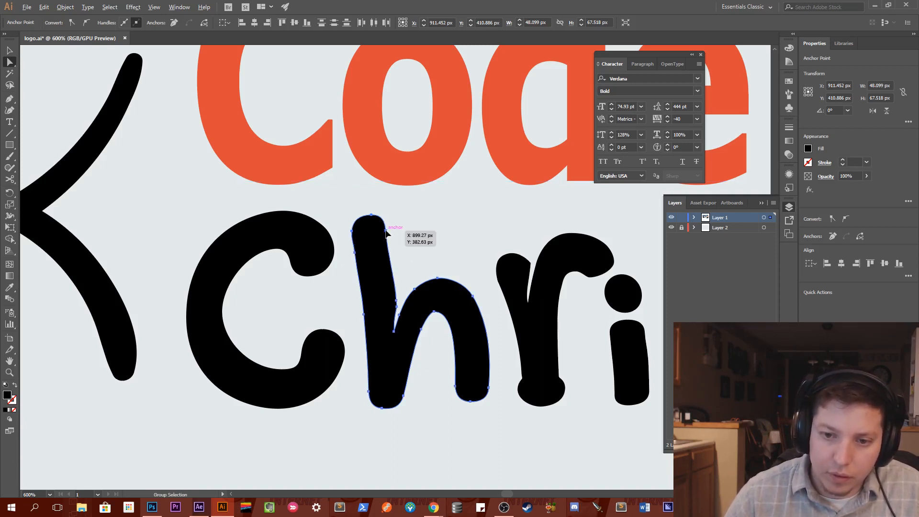
Try to narrow the tip of the "h" stem by nudging its top and right anchor points to the left.
{"action": "left_click", "coordinate": [372, 215]}
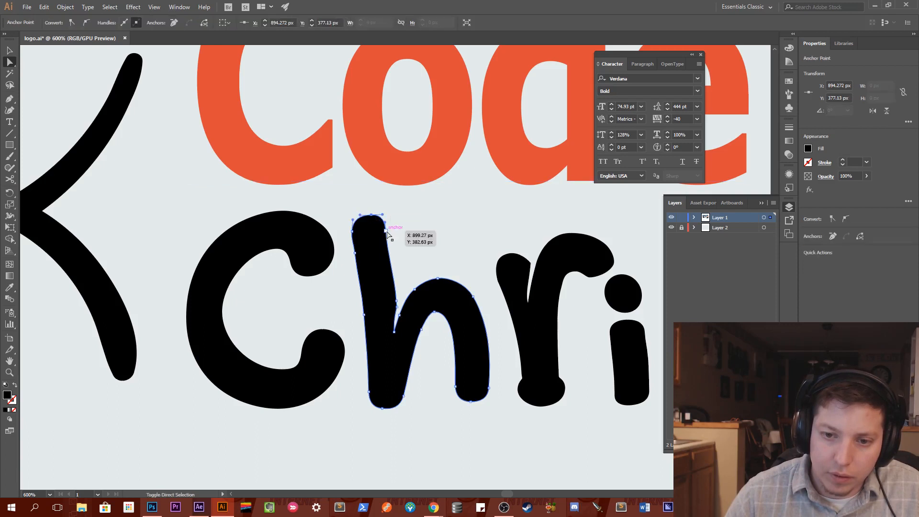
{"action": "left_click", "coordinate": [386, 230], "text": "shift"}
{"action": "key", "text": "Left"}
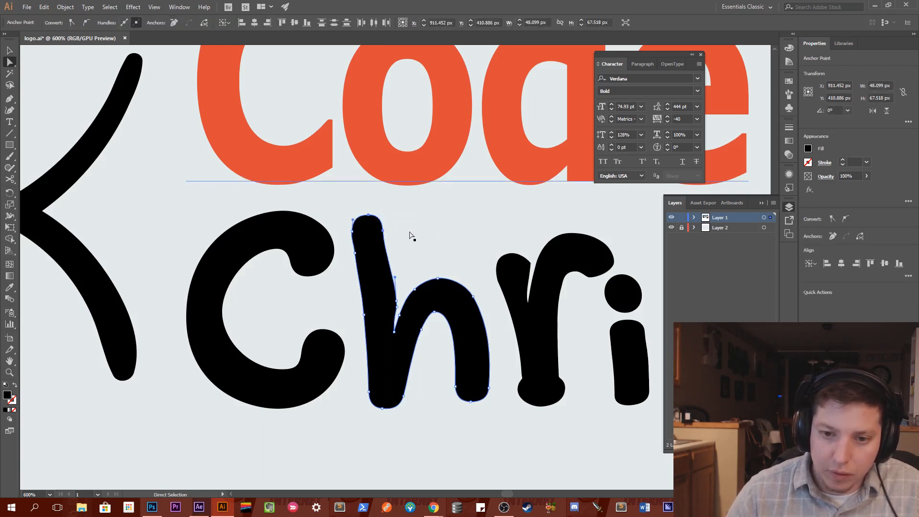
Undo the anchor nudges on the "h" stem in the black "Chris".
{"action": "left_click", "coordinate": [436, 235]}
{"action": "key", "text": "z"}
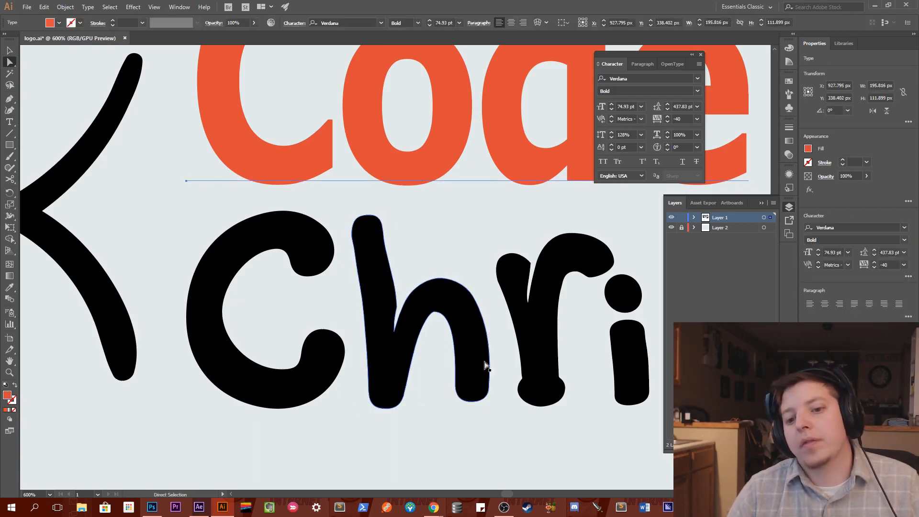
{"action": "left_click", "coordinate": [484, 382], "text": "alt"}
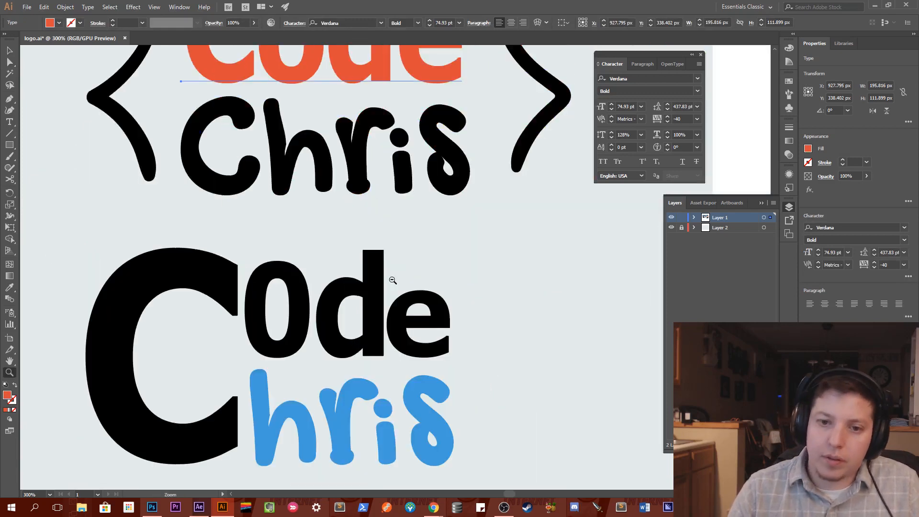
{"action": "left_click_drag", "start_coordinate": [394, 242], "coordinate": [425, 249]}
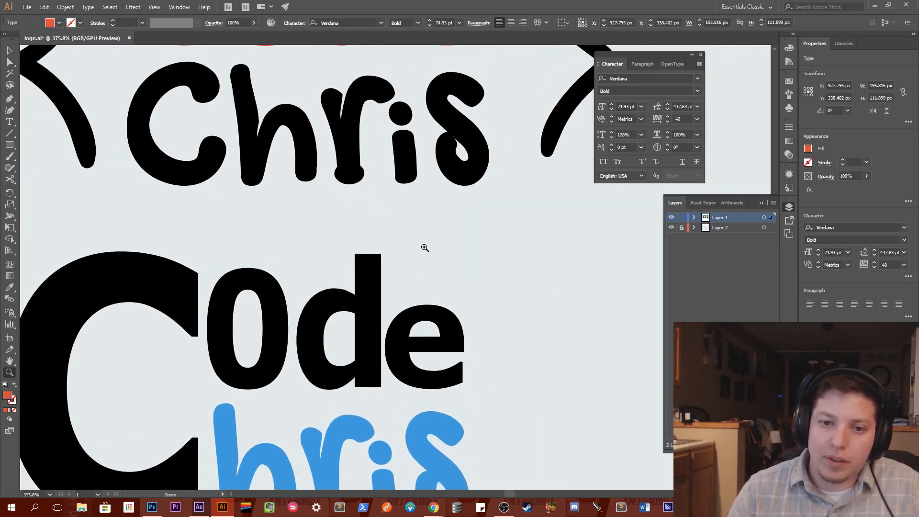
{"action": "key", "text": "a"}
{"action": "key", "text": "ctrl+z"}
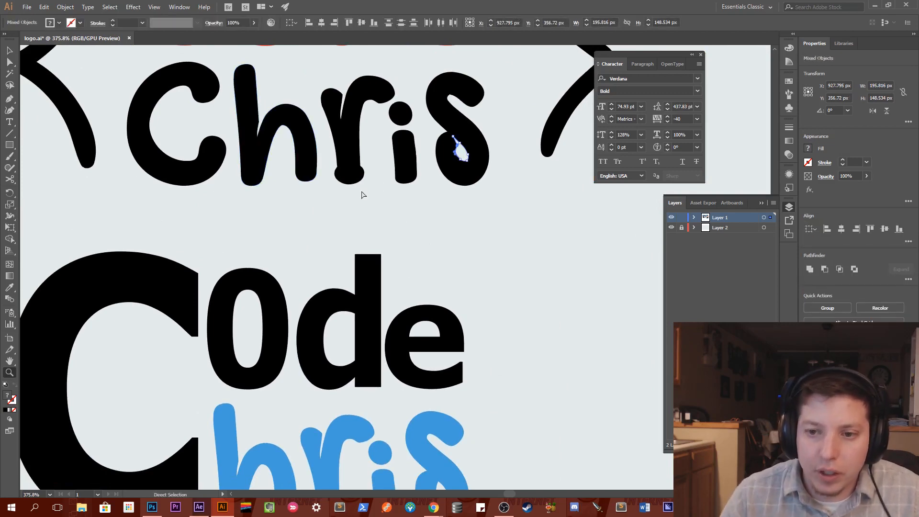
Try a lowercase "c" as the first letter of the red "Code" text.
{"action": "key", "text": "z"}
{"action": "left_click", "coordinate": [387, 224]}
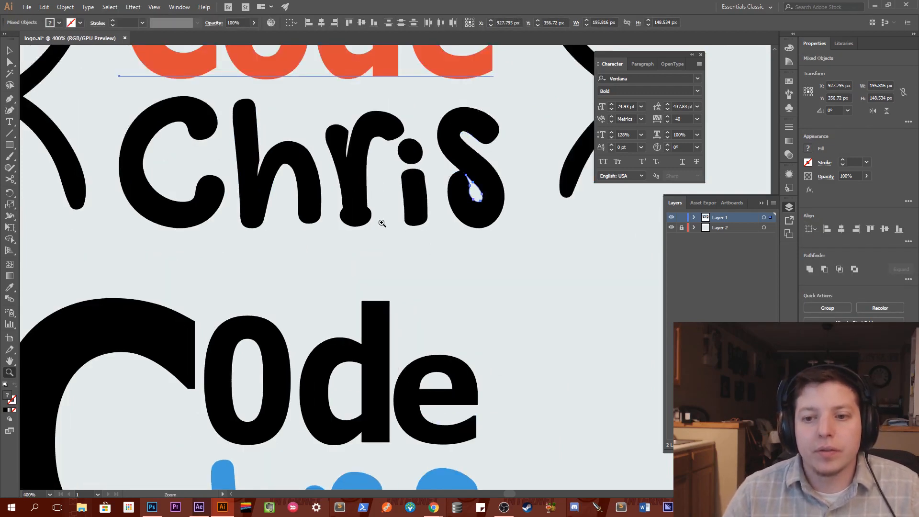
{"action": "left_click", "coordinate": [382, 223], "text": "alt"}
{"action": "left_click_drag", "start_coordinate": [334, 253], "coordinate": [396, 285]}
{"action": "left_click", "coordinate": [396, 284], "text": "alt"}
{"action": "left_click", "coordinate": [396, 285], "text": "alt"}
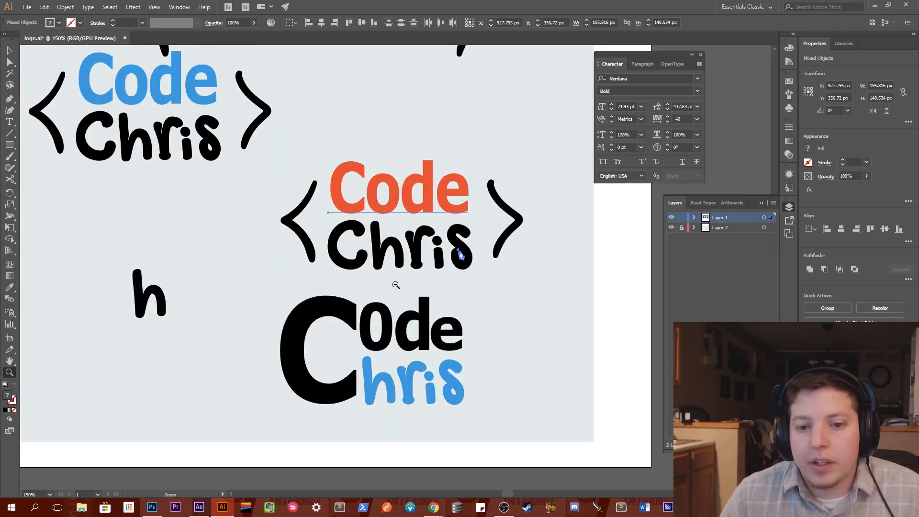
{"action": "left_click", "coordinate": [10, 51]}
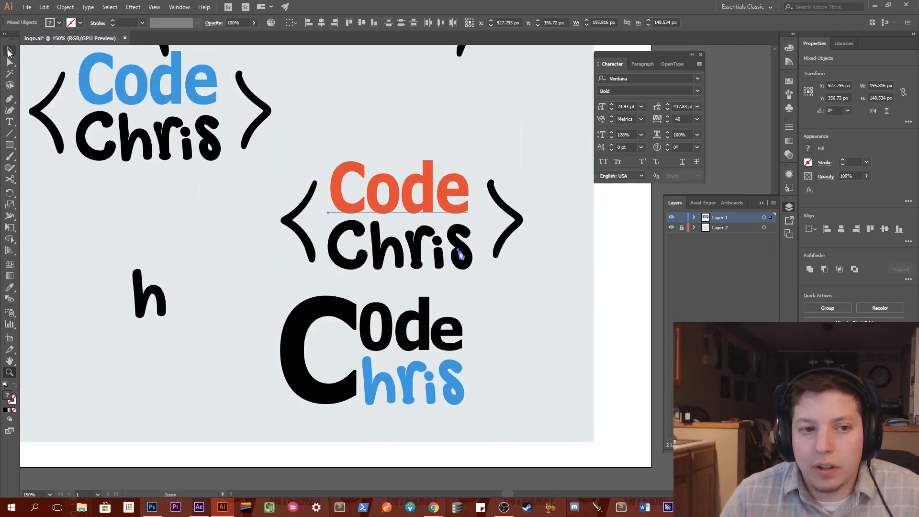
{"action": "left_click", "coordinate": [378, 193]}
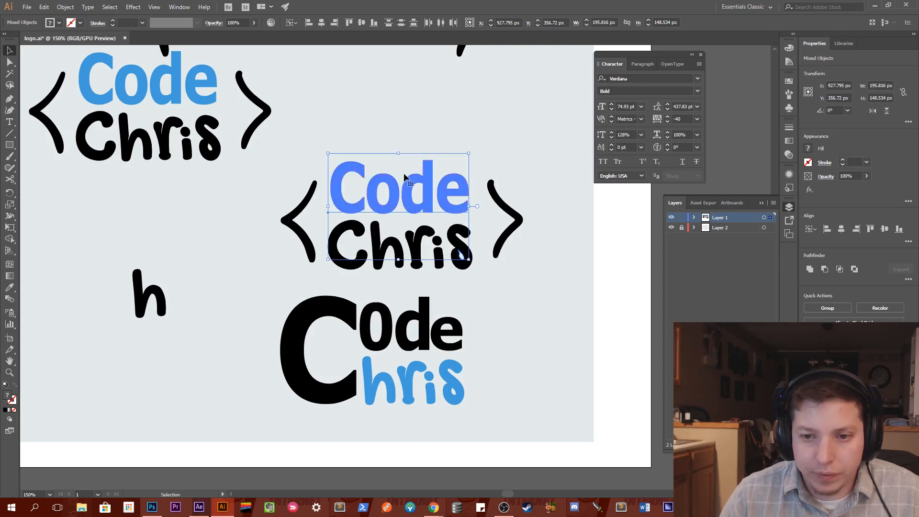
{"action": "double_click", "coordinate": [360, 185]}
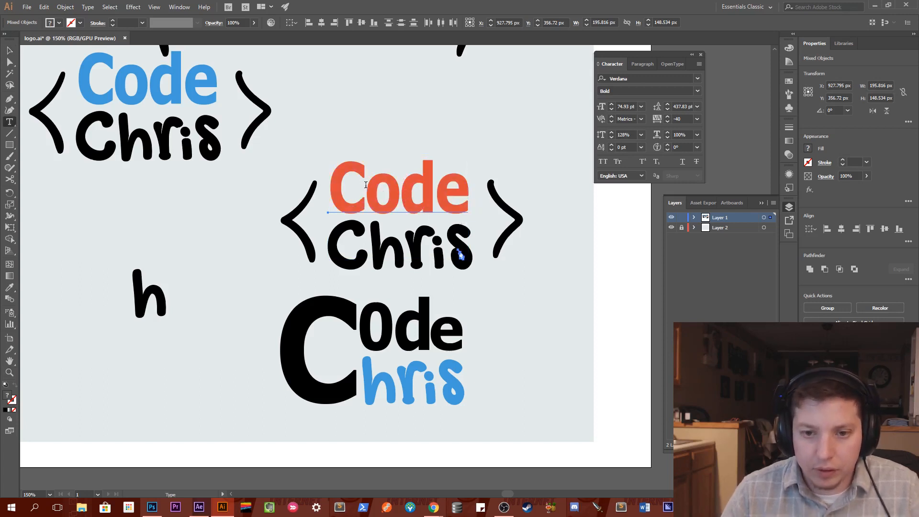
{"action": "left_click", "coordinate": [366, 184]}
{"action": "key", "text": "BackSpace"}
{"action": "type", "text": "C"}
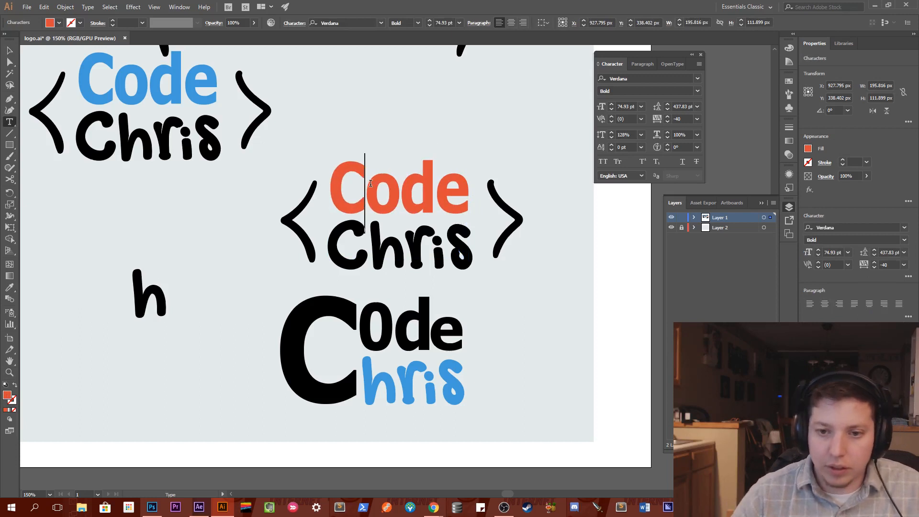
{"action": "key", "text": "BackSpace"}
{"action": "type", "text": "c"}
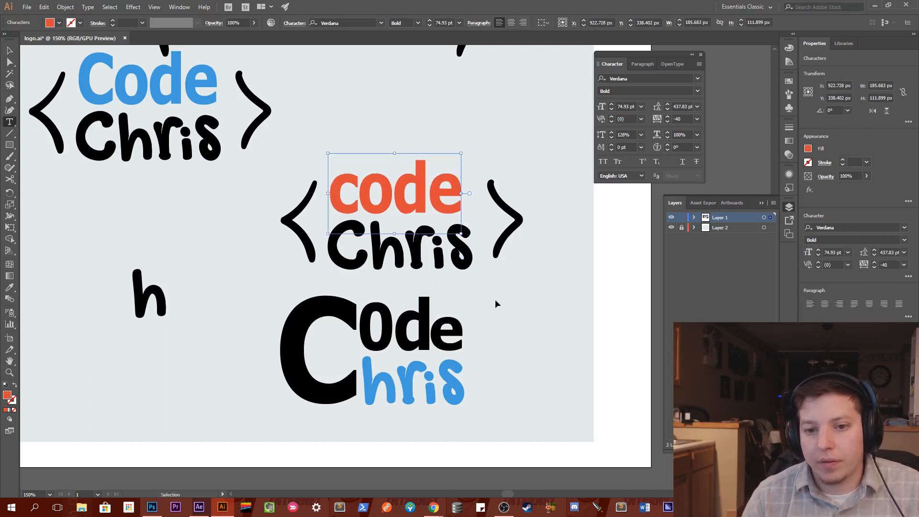
Restore the capital "C" at the start of the red "Code" and leave text editing.
{"action": "key", "text": "BackSpace"}
{"action": "type", "text": "C"}
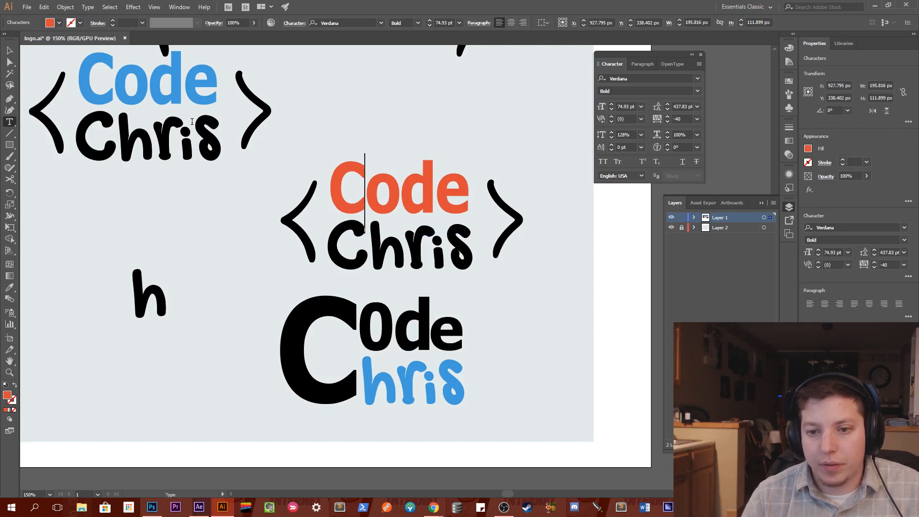
{"action": "left_click", "coordinate": [16, 52]}
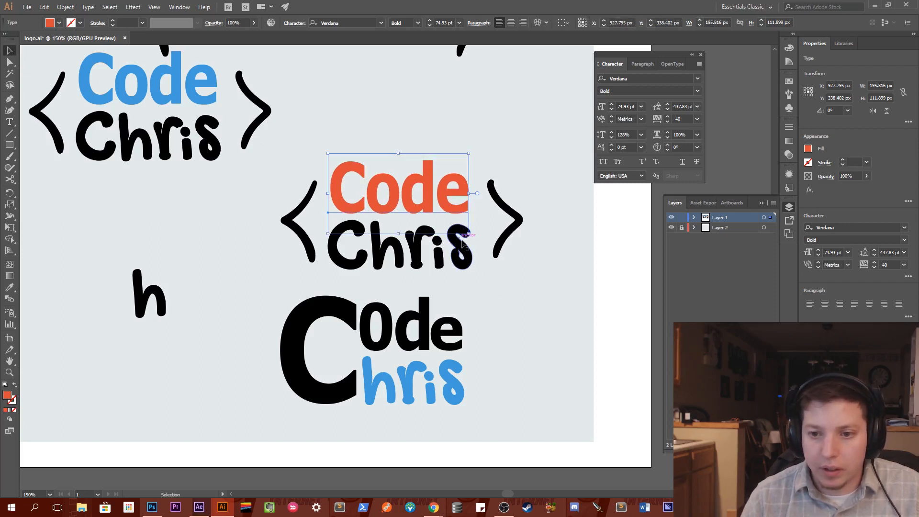
Isolate the "s" compound path of the black "Chris" under the red "Code" and nudge it slightly left toward the "i".
{"action": "left_click", "coordinate": [463, 268]}
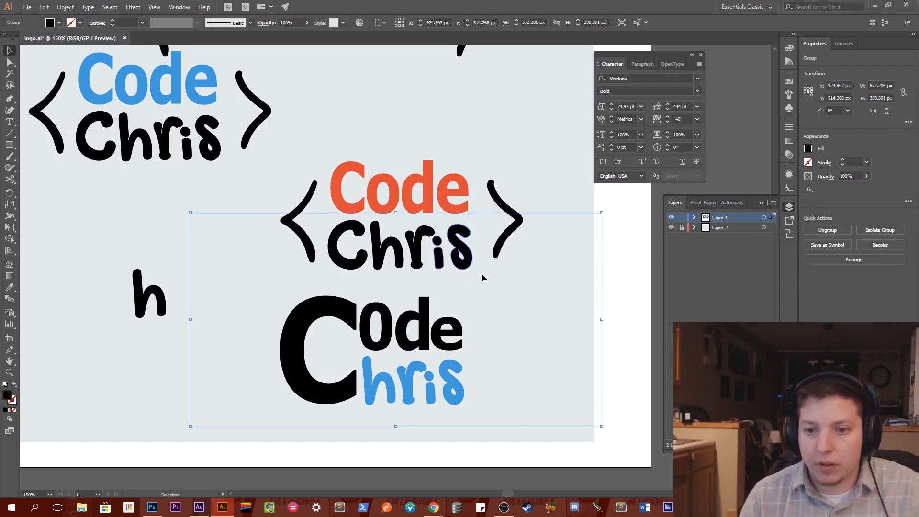
{"action": "left_click", "coordinate": [695, 219]}
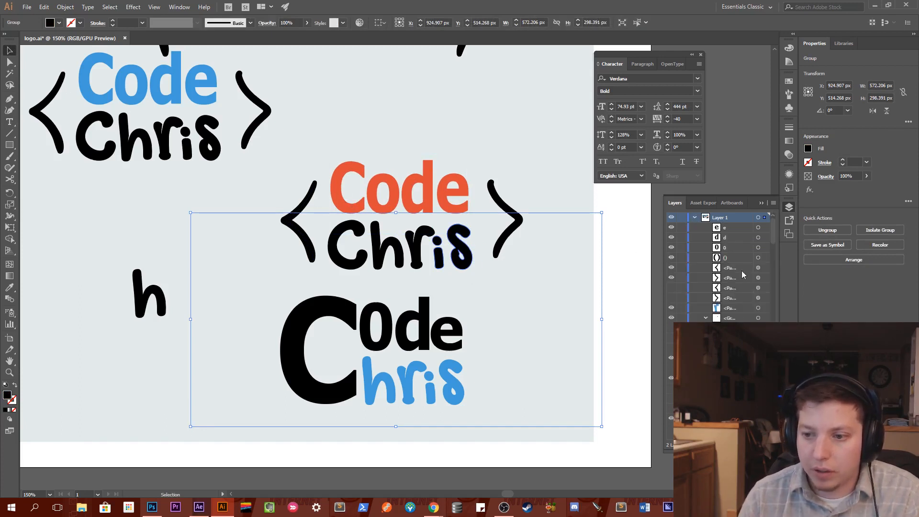
{"action": "key", "text": "a"}
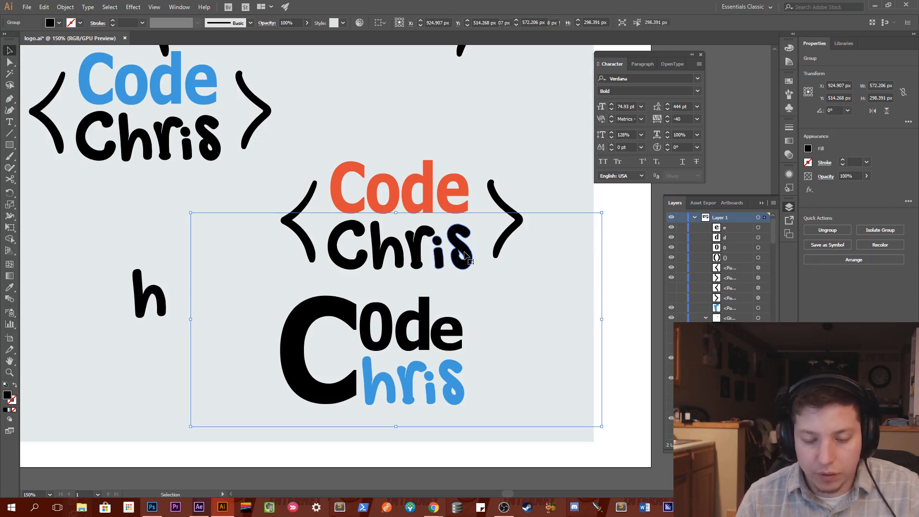
{"action": "left_click", "coordinate": [465, 255]}
{"action": "scroll", "coordinate": [774, 272], "scroll_direction": "down", "scroll_amount": 5}
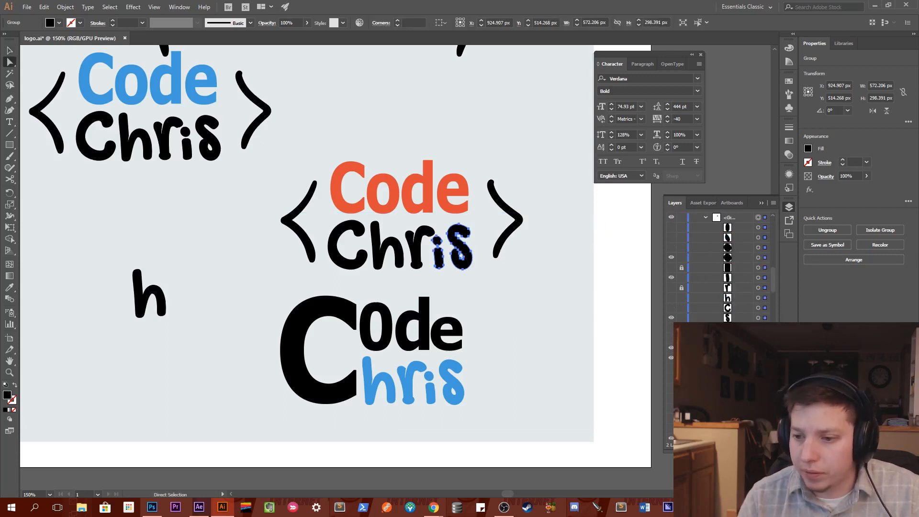
{"action": "left_click", "coordinate": [758, 318]}
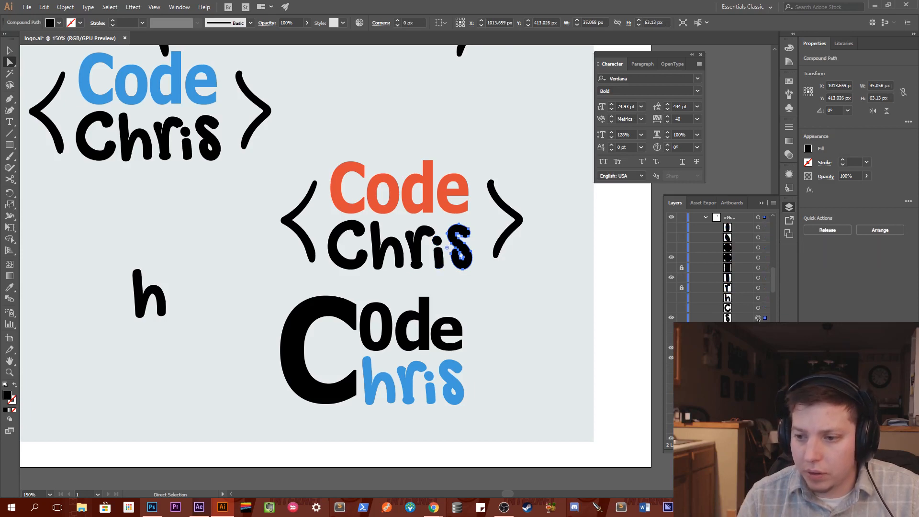
{"action": "key", "text": "Left"}
{"action": "key", "text": "Left"}
{"action": "key", "text": "Left"}
{"action": "key", "text": "Left"}
{"action": "key", "text": "Left"}
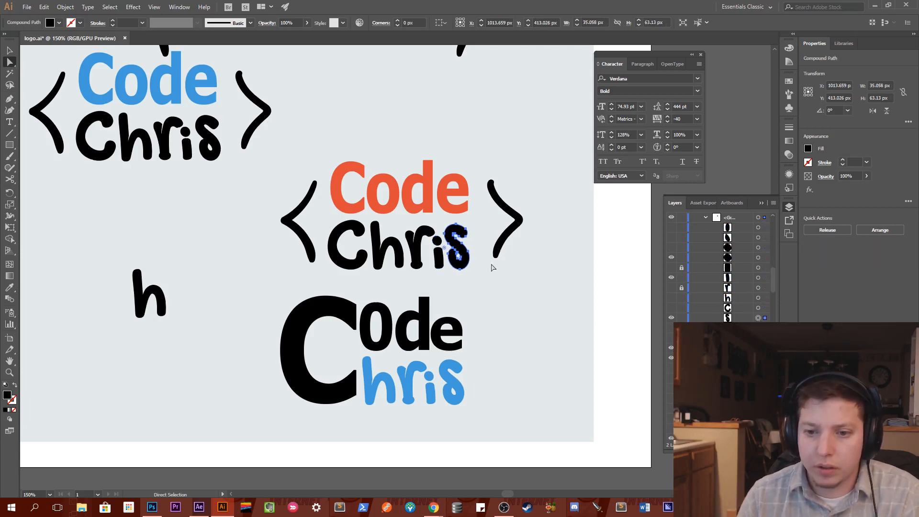
{"action": "left_click", "coordinate": [512, 280]}
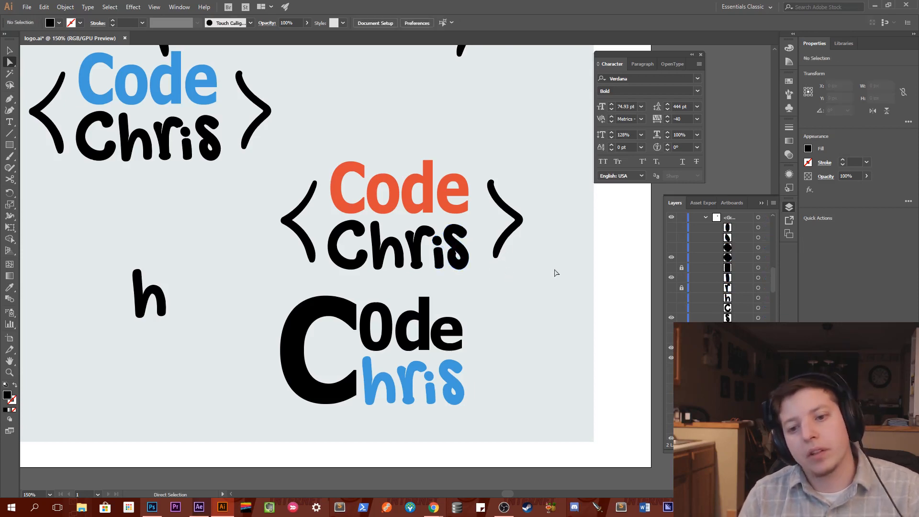
Move the closing angle bracket of the red "Code" logo 7 px left and 1 px down, then deselect it.
{"action": "key", "text": "z"}
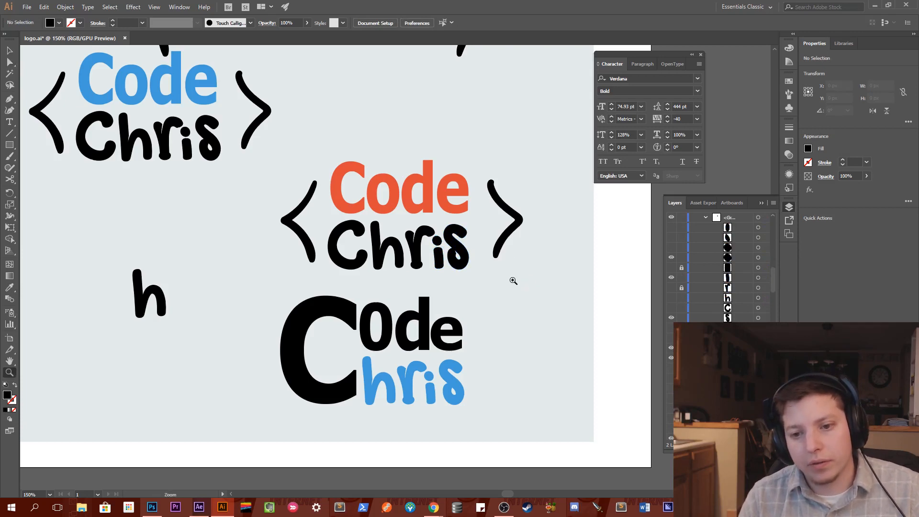
{"action": "left_click", "coordinate": [514, 280], "text": "alt"}
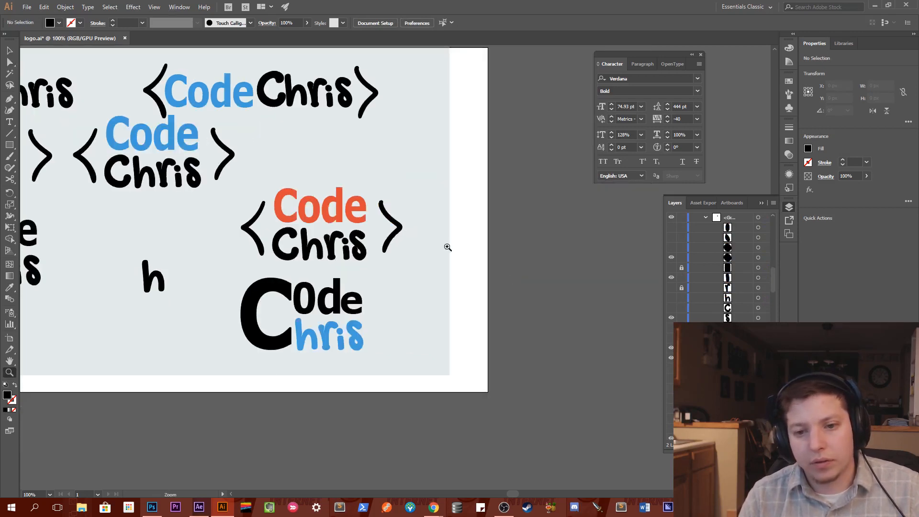
{"action": "key", "text": "v"}
{"action": "left_click", "coordinate": [400, 232]}
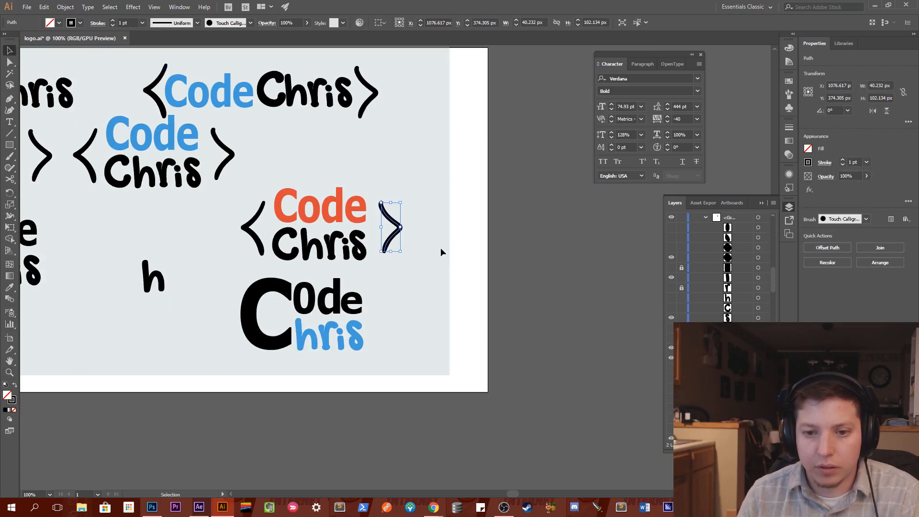
{"action": "key", "text": "Down"}
{"action": "key", "text": "Left"}
{"action": "key", "text": "Left"}
{"action": "key", "text": "Left"}
{"action": "key", "text": "Left"}
{"action": "key", "text": "Left"}
{"action": "key", "text": "Left"}
{"action": "key", "text": "Left"}
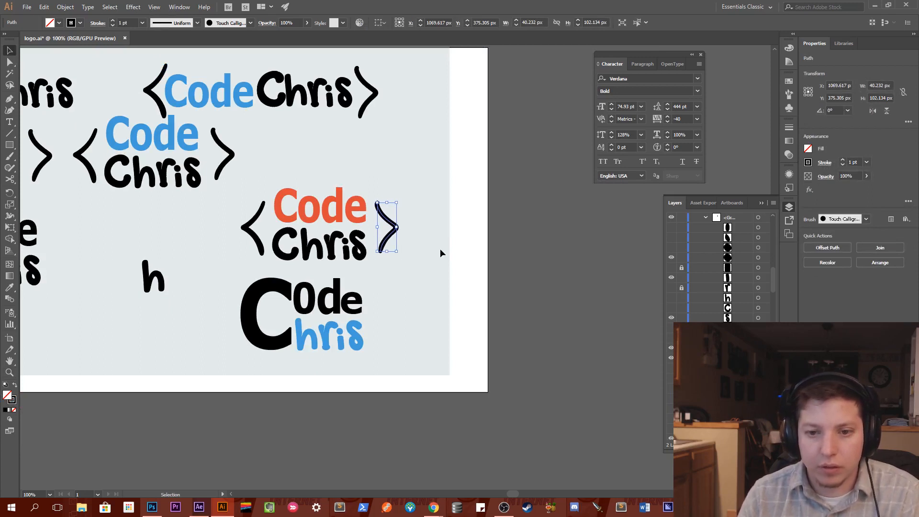
{"action": "left_click", "coordinate": [440, 248]}
{"action": "key", "text": "z"}
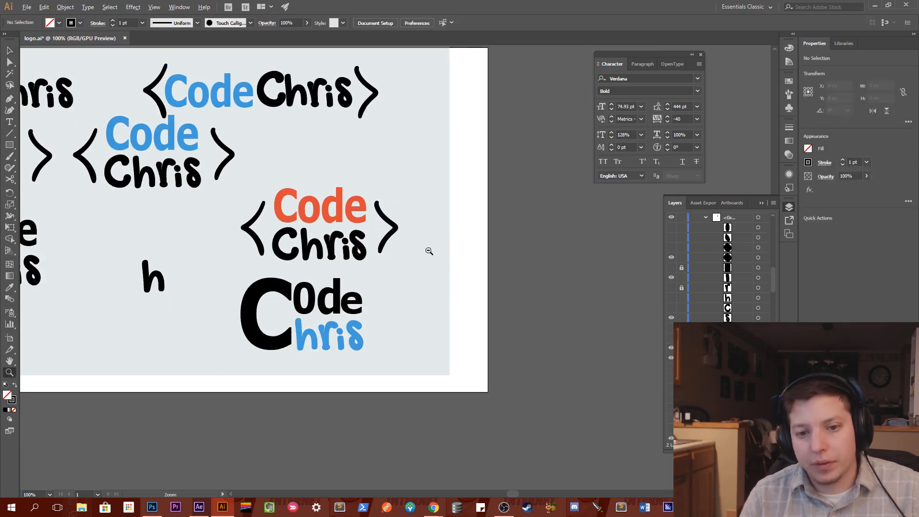
Try the light grey fill e3ebeb on the black "Chris" letters under the red "Code", then undo the change.
{"action": "left_click", "coordinate": [429, 250], "text": "alt"}
{"action": "left_click_drag", "start_coordinate": [382, 264], "coordinate": [479, 266]}
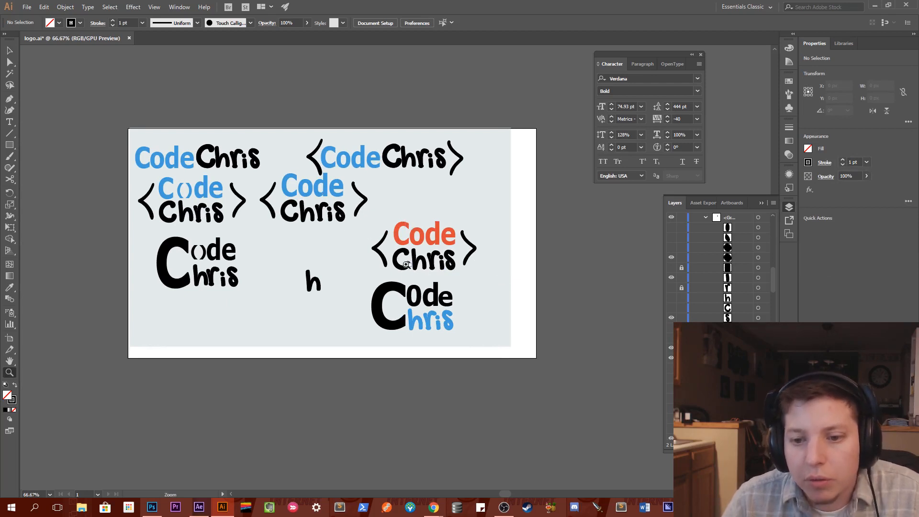
{"action": "left_click", "coordinate": [445, 267]}
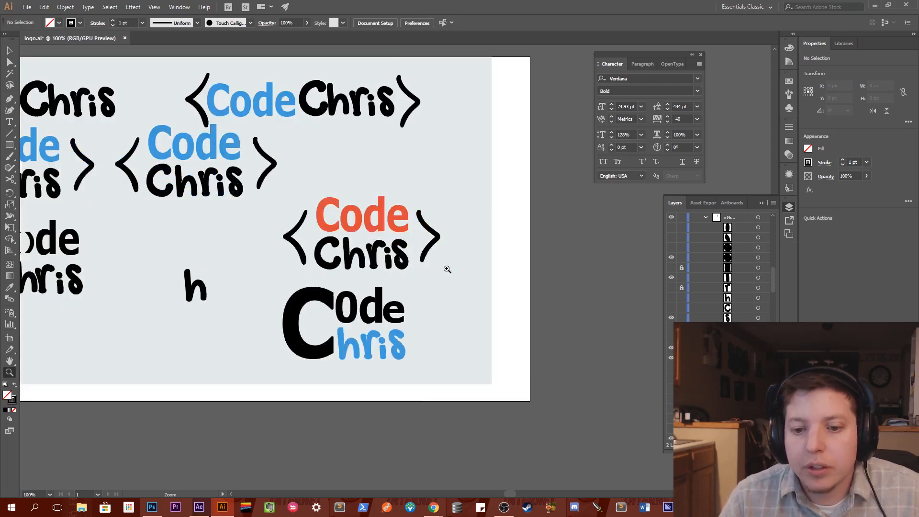
{"action": "left_click", "coordinate": [396, 246]}
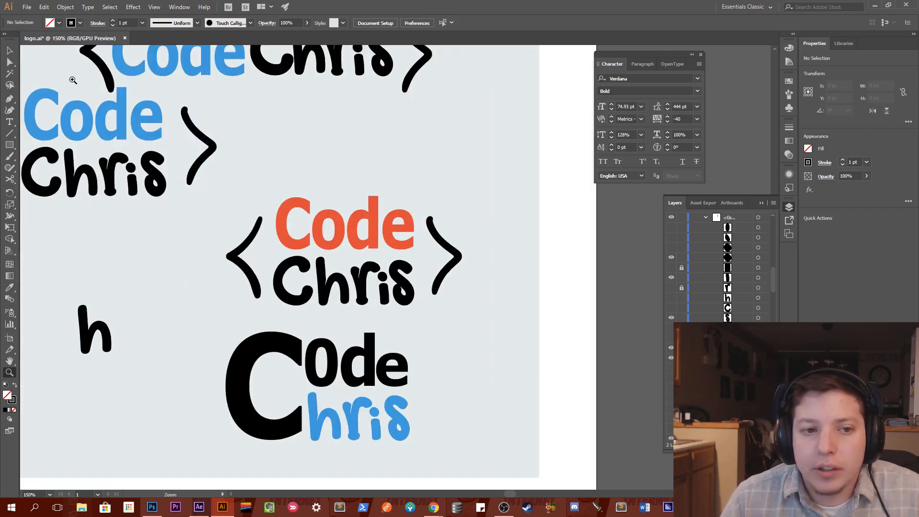
{"action": "left_click", "coordinate": [10, 50]}
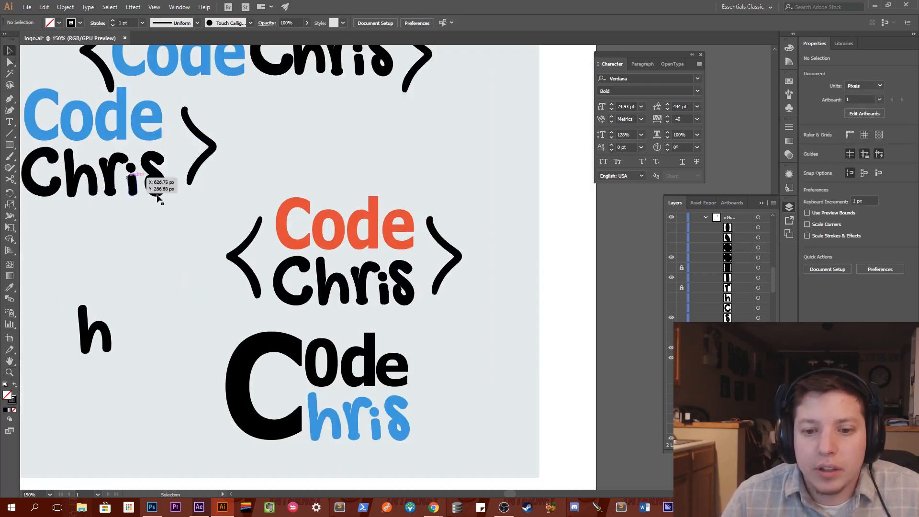
{"action": "left_click", "coordinate": [407, 294]}
{"action": "key", "text": "ctrl+shift+g"}
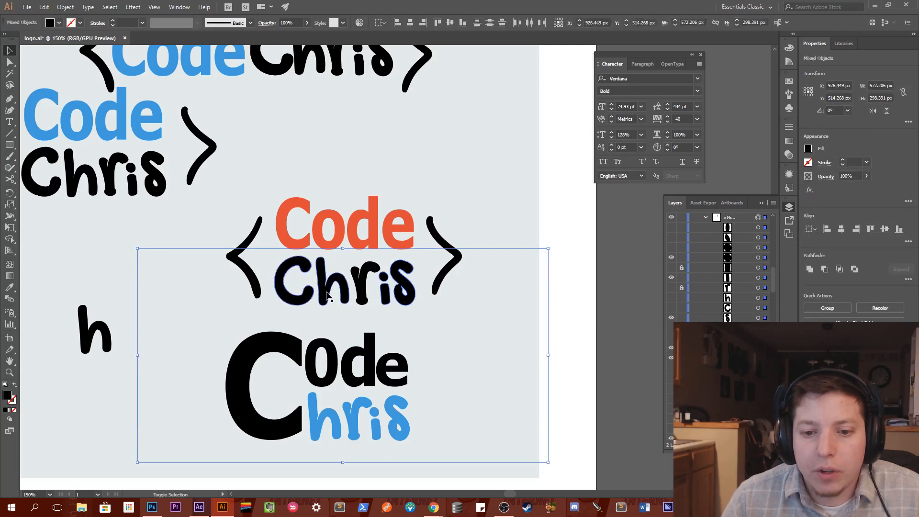
{"action": "left_click", "coordinate": [329, 293], "text": "shift"}
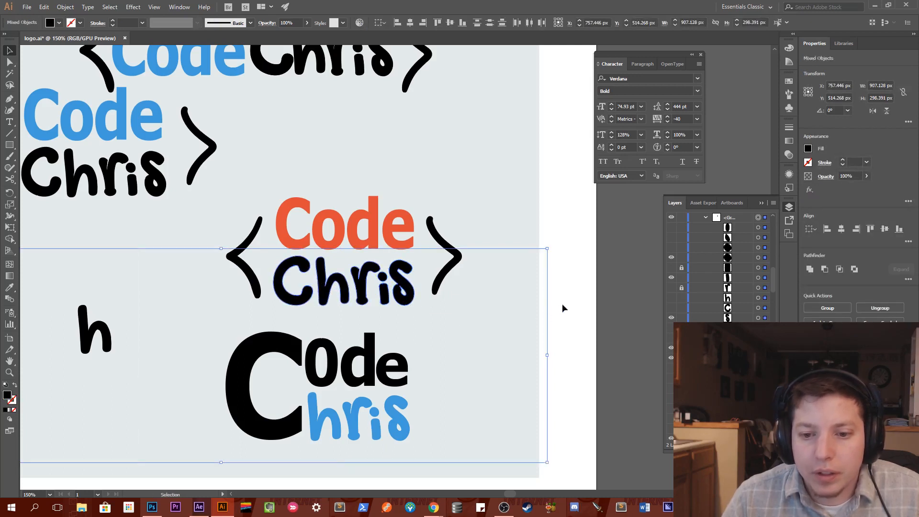
{"action": "left_click", "coordinate": [808, 149]}
{"action": "double_click", "coordinate": [789, 232]}
{"action": "type", "text": "e3ebeb"}
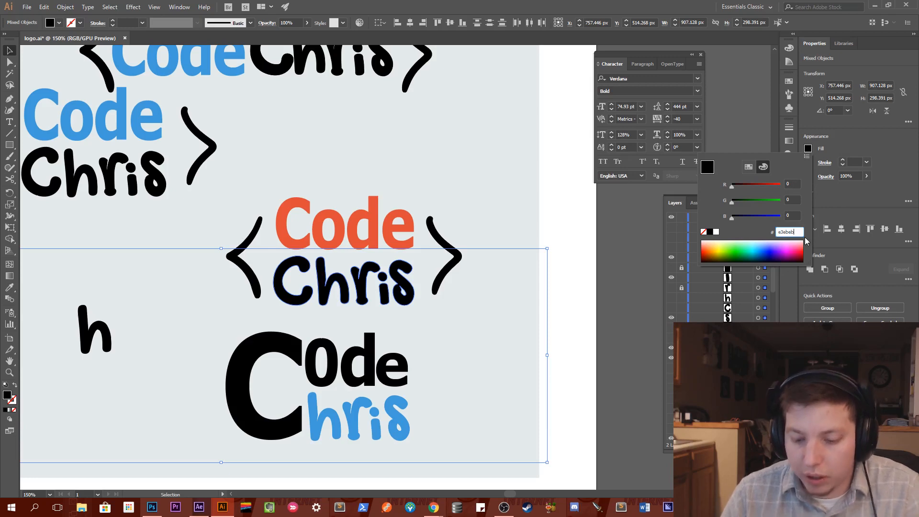
{"action": "key", "text": "Return"}
{"action": "key", "text": "ctrl+z"}
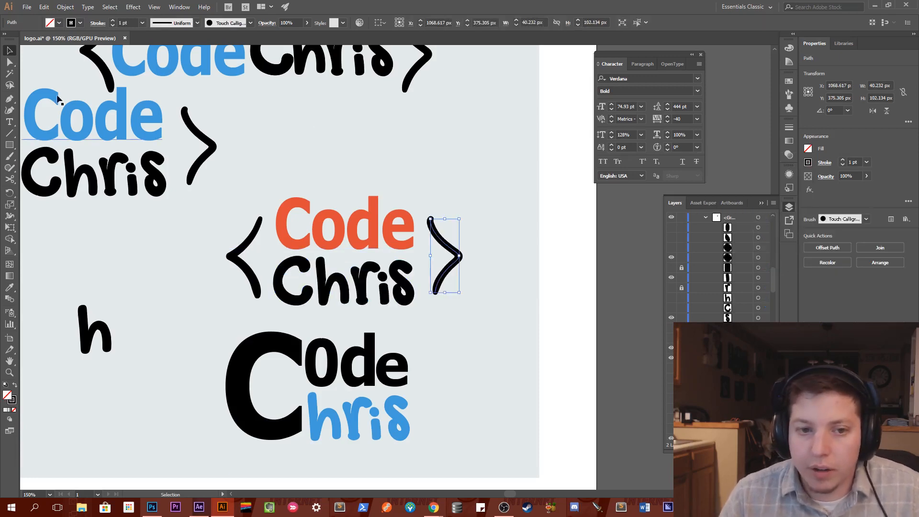
Look up and copy the fill colour's hex code from the blue "Code" text of the neighbouring bracketed logo.
{"action": "left_click", "coordinate": [87, 111]}
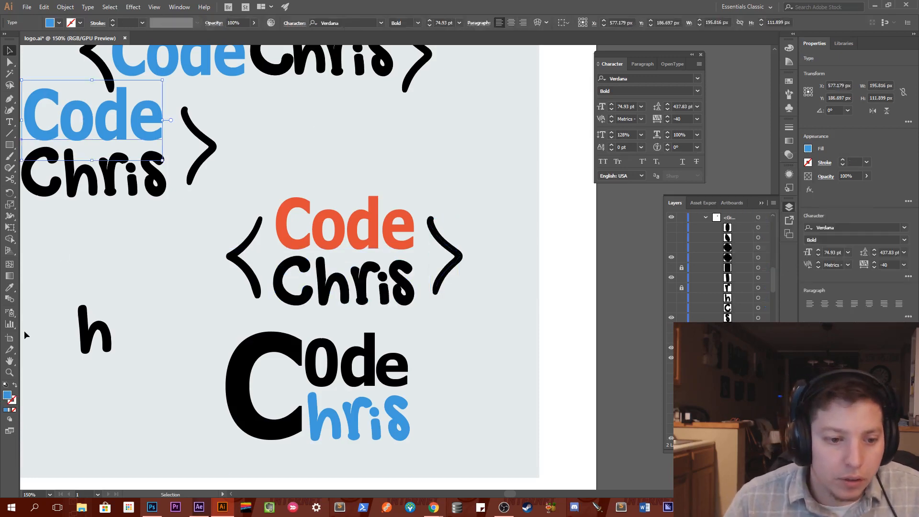
{"action": "double_click", "coordinate": [7, 396]}
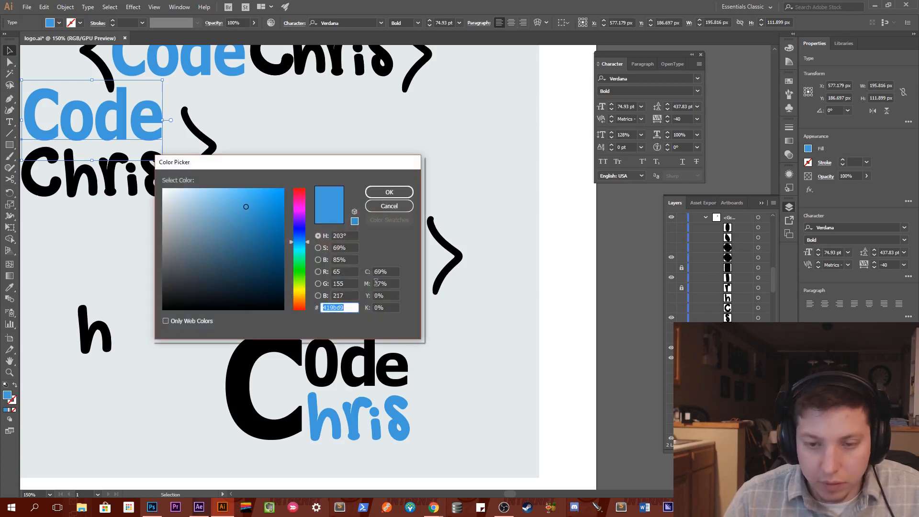
{"action": "left_click", "coordinate": [389, 206]}
Fill all the black "Chris" letters under the red "Code" with the blue 419bd9 and deselect them.
{"action": "left_click", "coordinate": [398, 286]}
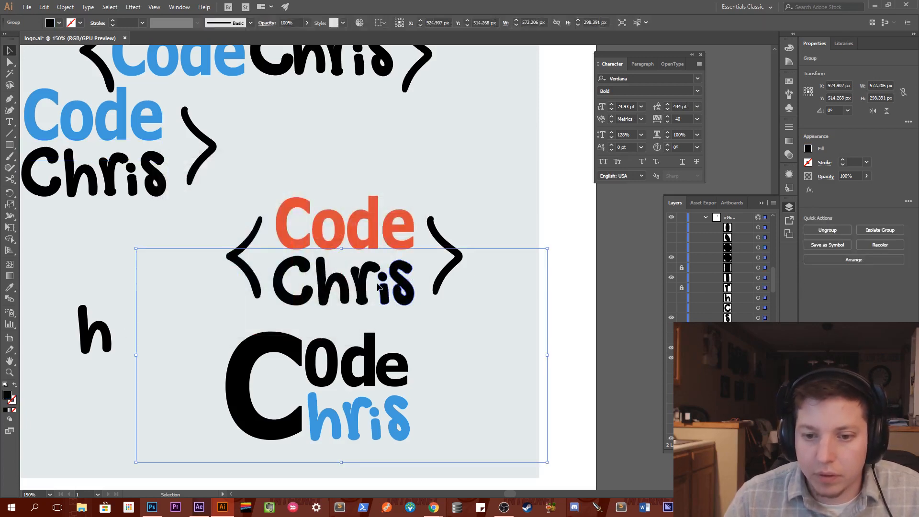
{"action": "left_click", "coordinate": [342, 287], "text": "shift"}
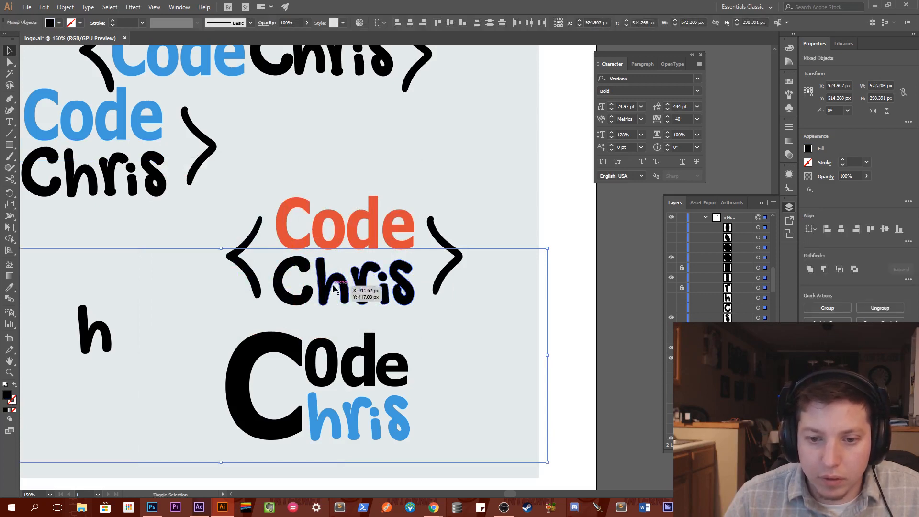
{"action": "left_click", "coordinate": [308, 295], "text": "shift"}
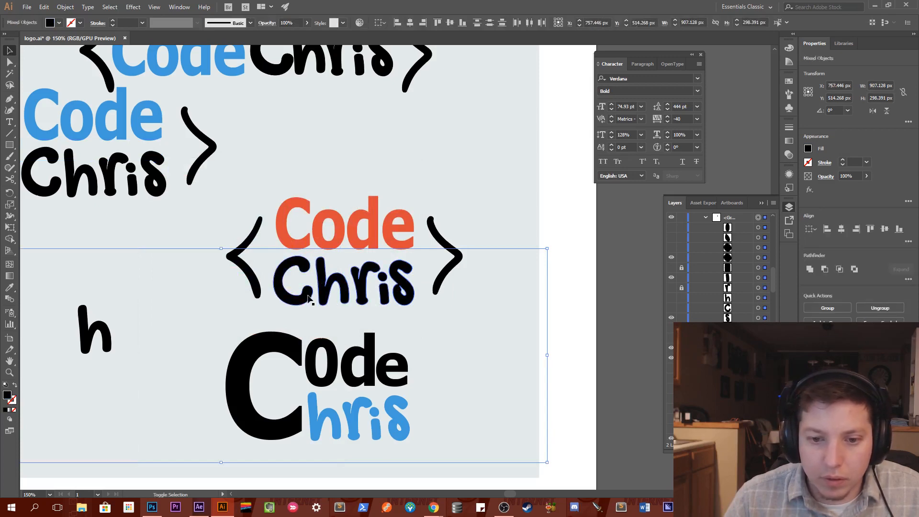
{"action": "double_click", "coordinate": [8, 396]}
{"action": "left_click", "coordinate": [388, 194]}
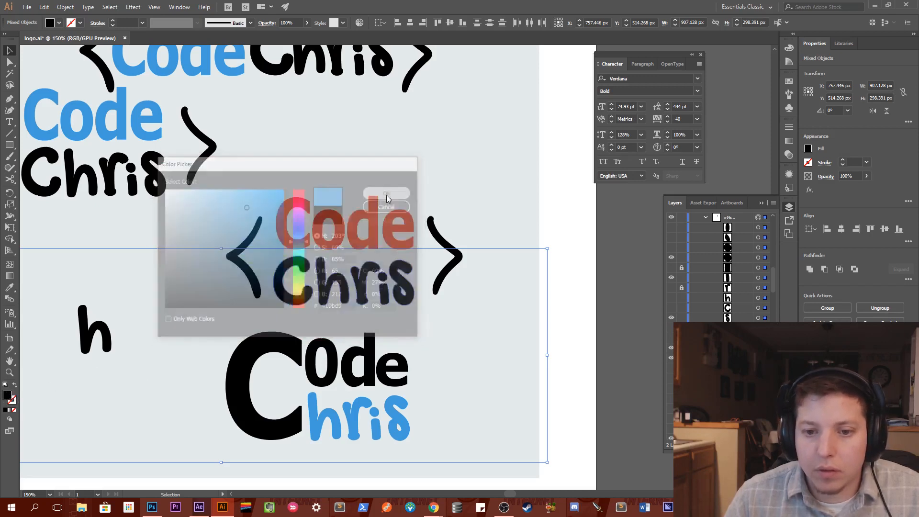
{"action": "left_click", "coordinate": [422, 300]}
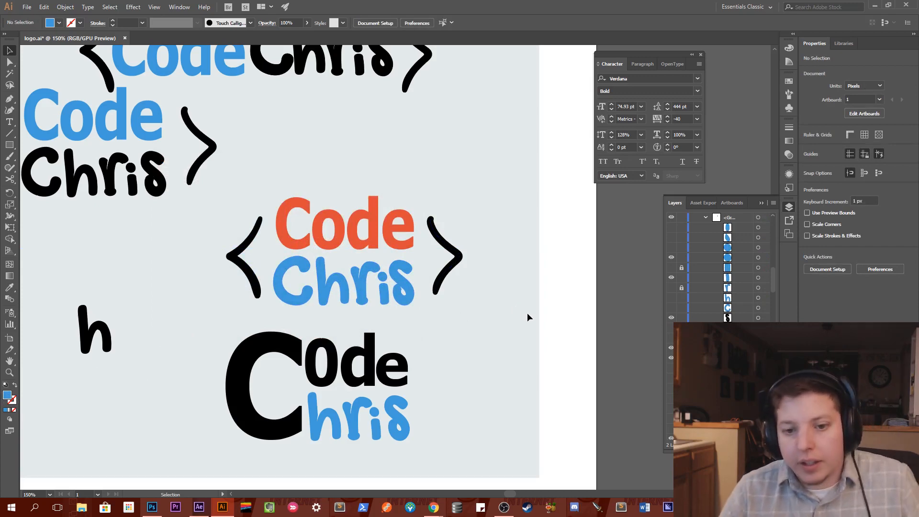
Examine the bracketed logo with red "Code" and blue "Chris" up close and alongside the other variations.
{"action": "key", "text": "z"}
{"action": "left_click", "coordinate": [474, 293], "text": "alt"}
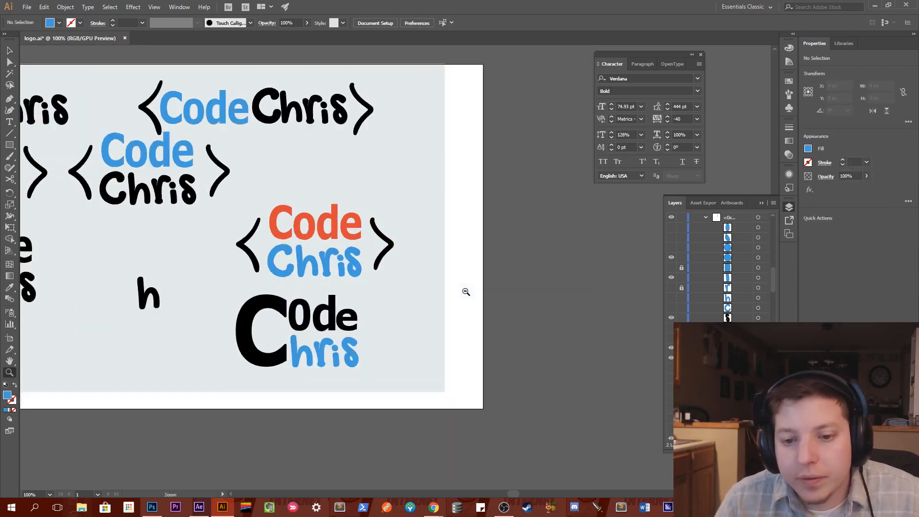
{"action": "left_click", "coordinate": [408, 267], "text": "alt"}
{"action": "left_click_drag", "start_coordinate": [385, 266], "coordinate": [411, 281]}
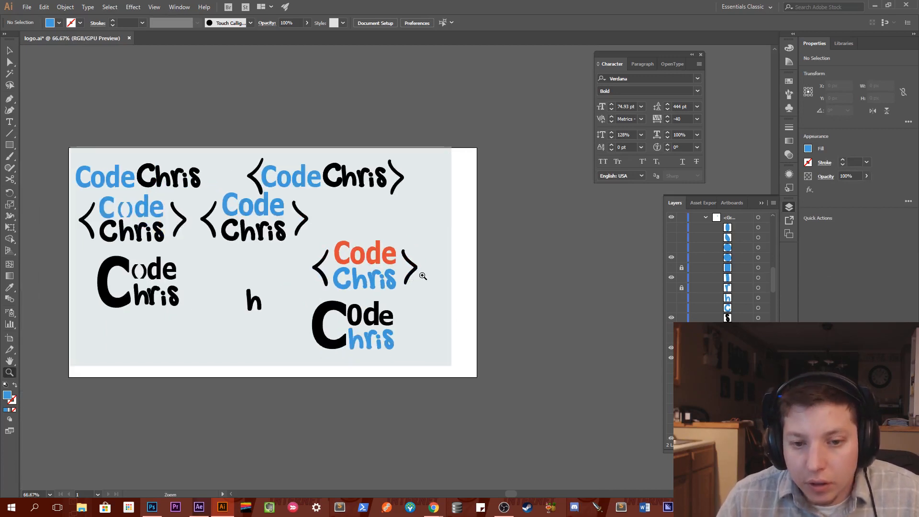
{"action": "left_click", "coordinate": [423, 276]}
{"action": "left_click", "coordinate": [386, 258]}
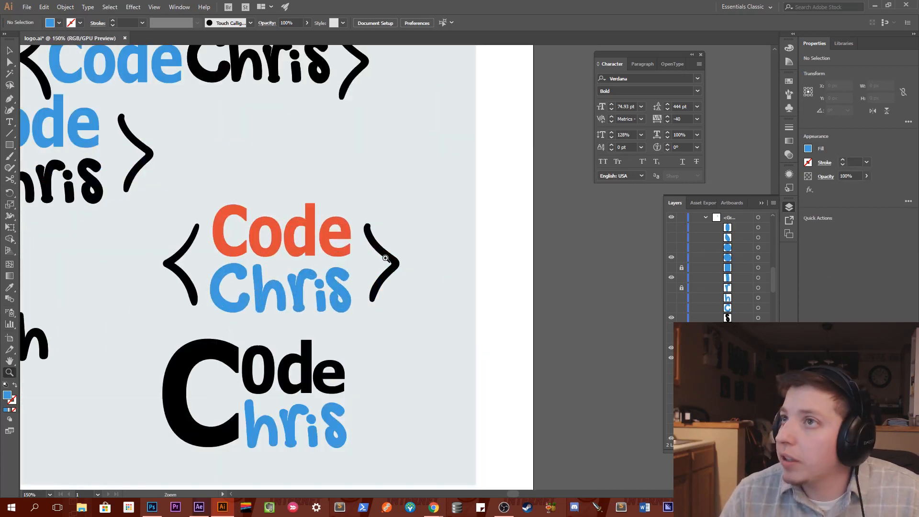
{"action": "left_click_drag", "start_coordinate": [399, 284], "coordinate": [452, 273]}
Collapse the Layer 1 contents and fill the background rectangle on Layer 2 with black.
{"action": "left_click", "coordinate": [705, 218]}
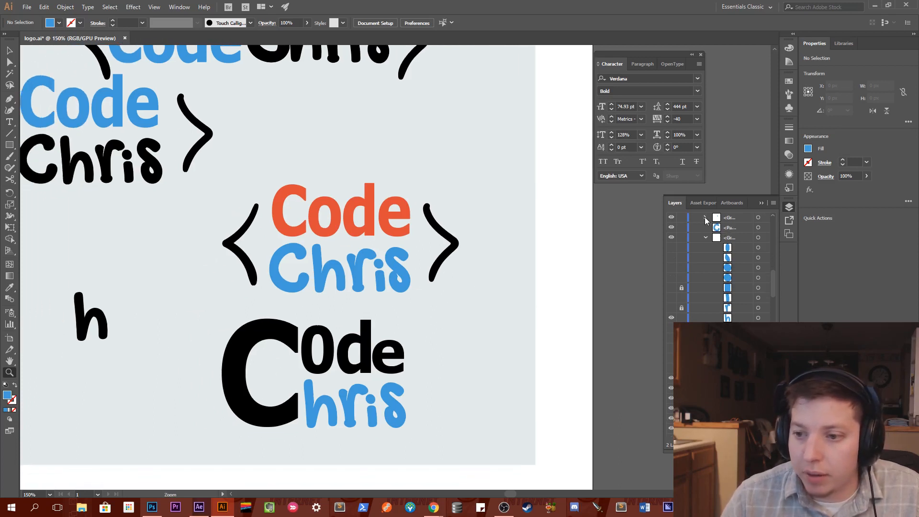
{"action": "scroll", "coordinate": [714, 237], "scroll_direction": "up", "scroll_amount": 5}
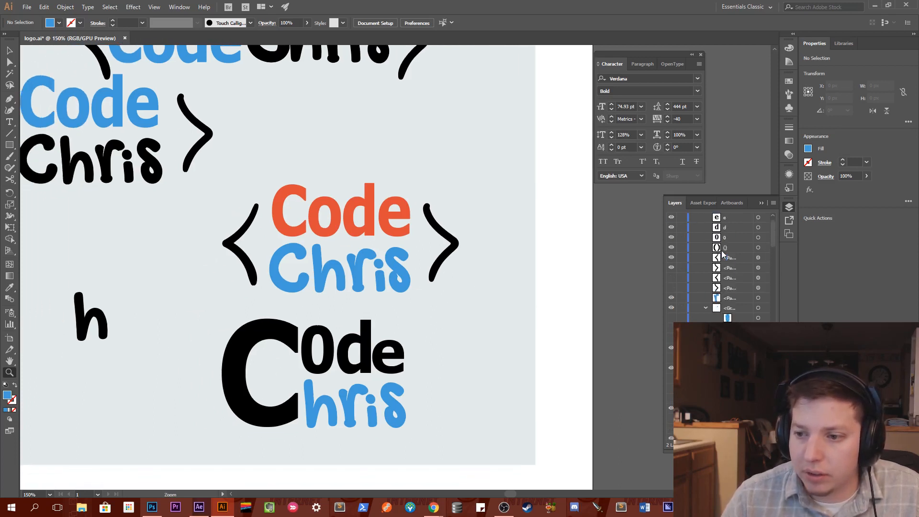
{"action": "left_click", "coordinate": [694, 218]}
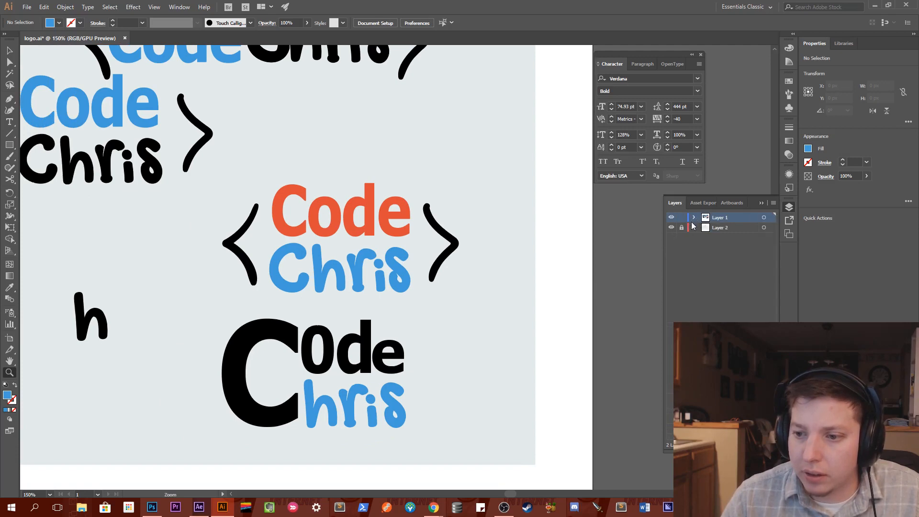
{"action": "left_click", "coordinate": [765, 228]}
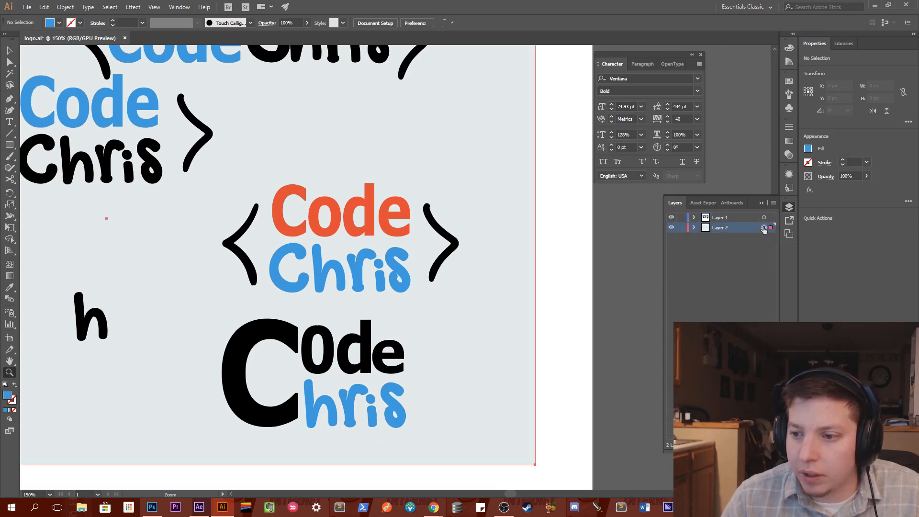
{"action": "left_click", "coordinate": [816, 150]}
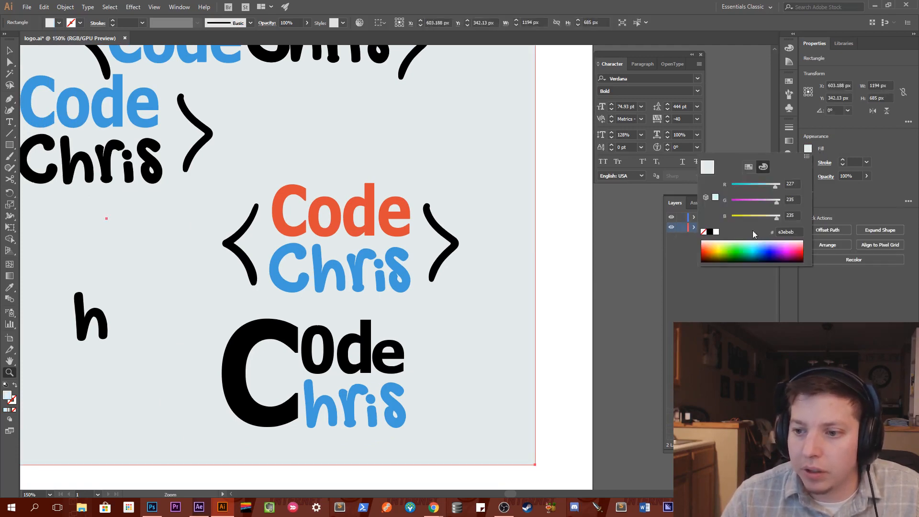
{"action": "left_click", "coordinate": [712, 235]}
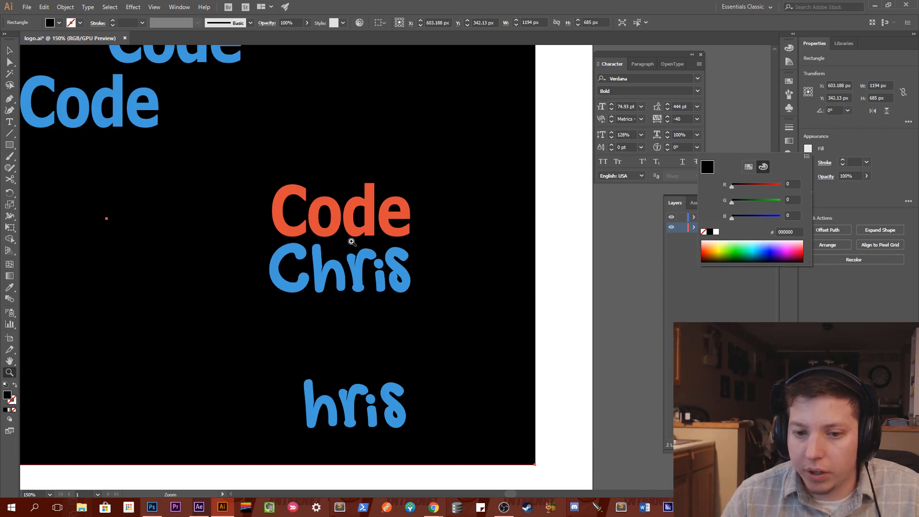
Set the stroke of both angle brackets around the red and blue logo to white, then deselect them.
{"action": "key", "text": "v"}
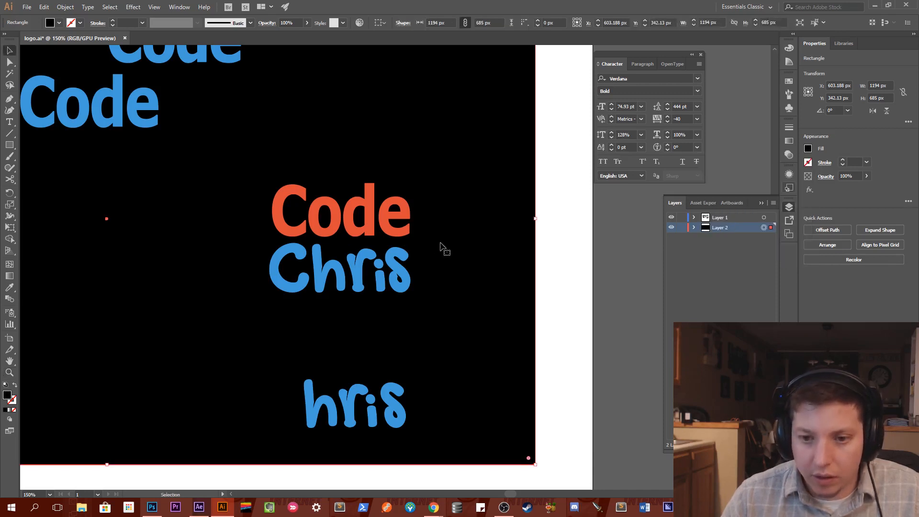
{"action": "left_click", "coordinate": [449, 235]}
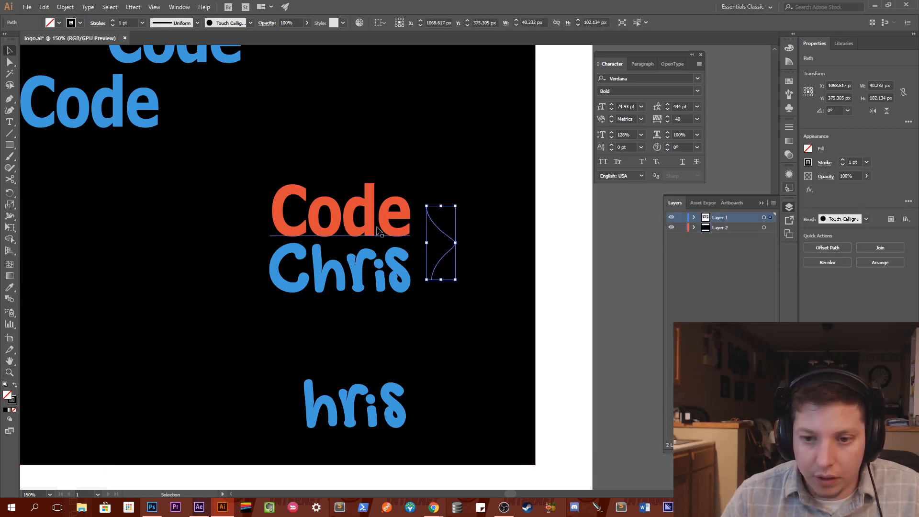
{"action": "left_click", "coordinate": [242, 221], "text": "shift"}
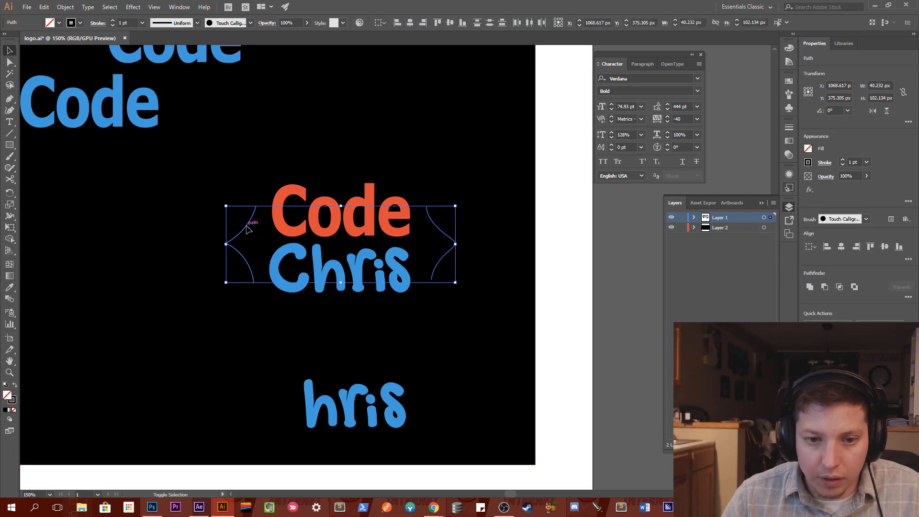
{"action": "left_click", "coordinate": [809, 162]}
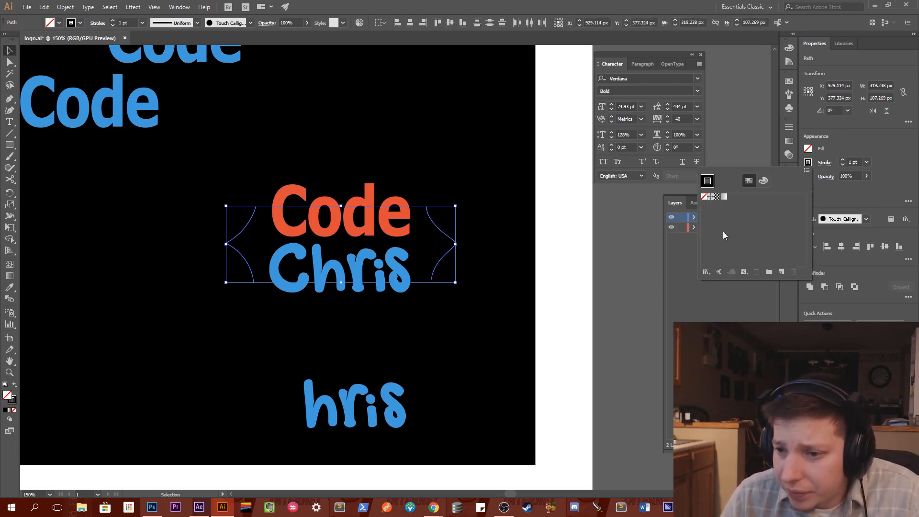
{"action": "left_click", "coordinate": [763, 181]}
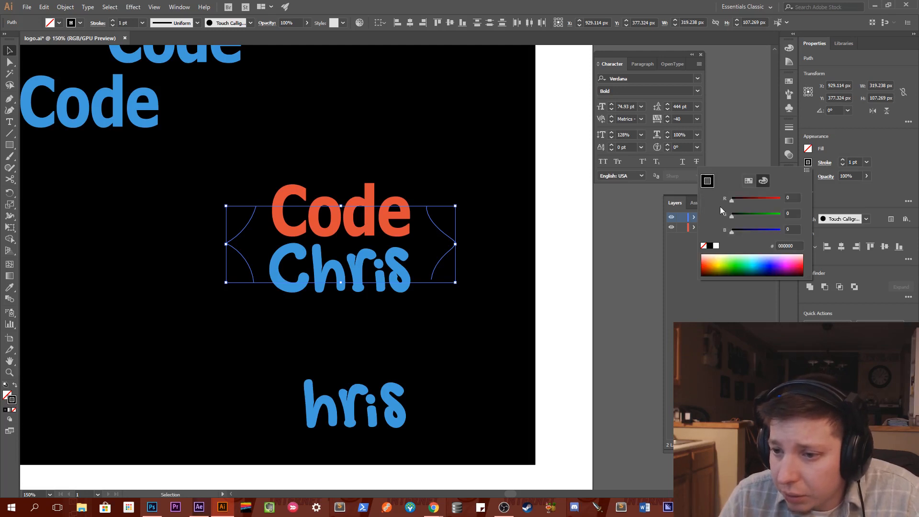
{"action": "left_click", "coordinate": [717, 246]}
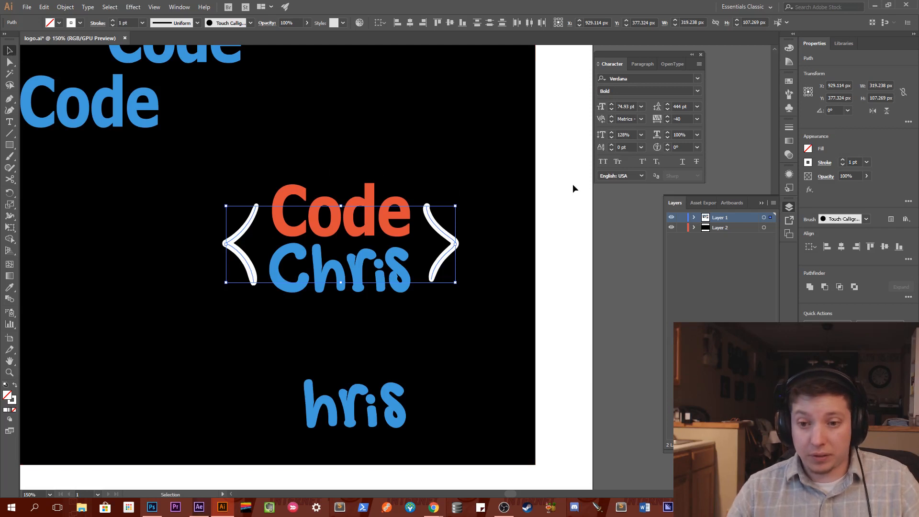
{"action": "left_click", "coordinate": [498, 249]}
Review the logo on black, undo the white bracket strokes and black background fill, and deselect the background rectangle.
{"action": "key", "text": "z"}
{"action": "left_click", "coordinate": [476, 248], "text": "alt"}
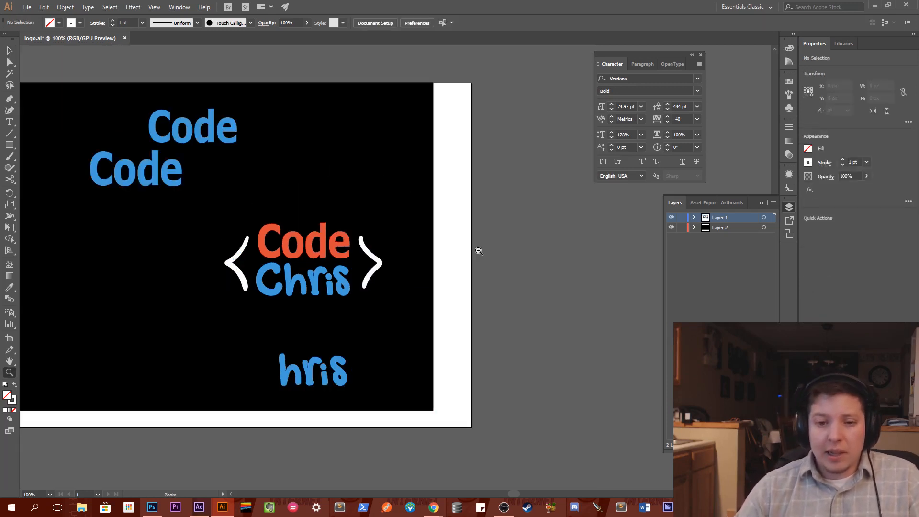
{"action": "left_click", "coordinate": [477, 250], "text": "alt"}
{"action": "left_click_drag", "start_coordinate": [388, 284], "coordinate": [525, 274]}
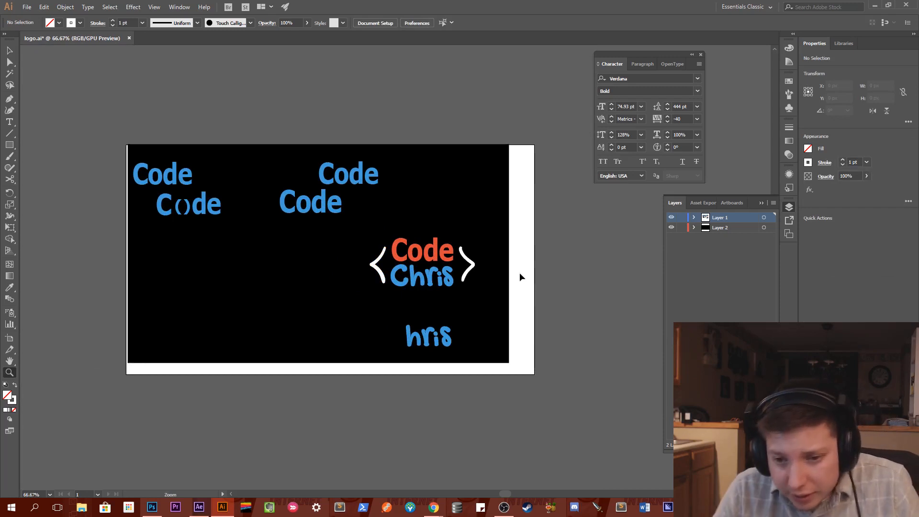
{"action": "key", "text": "ctrl+z"}
{"action": "key", "text": "ctrl+z"}
{"action": "key", "text": "z"}
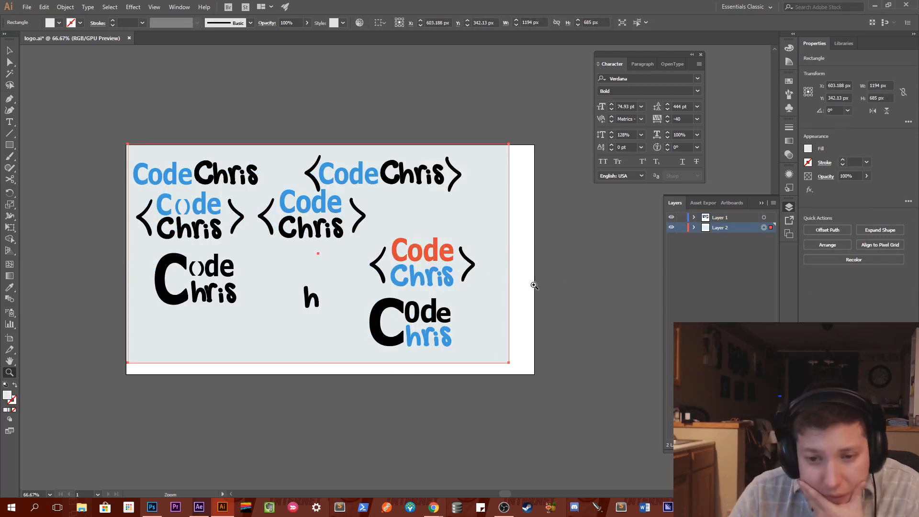
{"action": "left_click", "coordinate": [10, 50]}
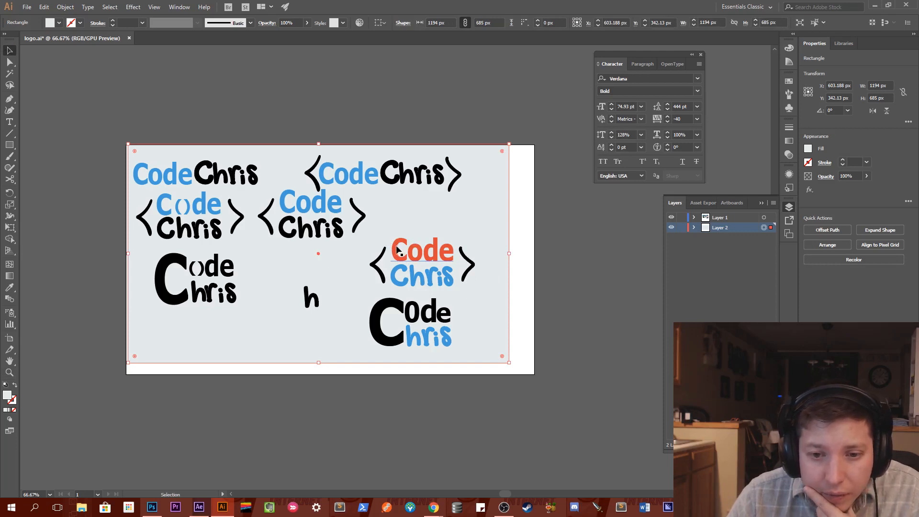
{"action": "left_click", "coordinate": [583, 257]}
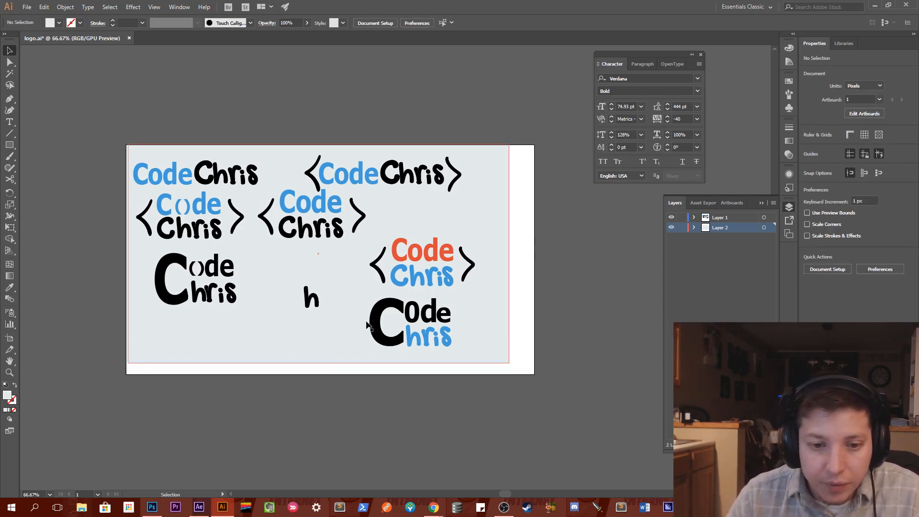
Look over all the logo variations on the artboard and save the logo document.
{"action": "scroll", "coordinate": [335, 345], "scroll_direction": "up", "scroll_amount": 6}
{"action": "scroll", "coordinate": [421, 364], "scroll_direction": "down", "scroll_amount": 3}
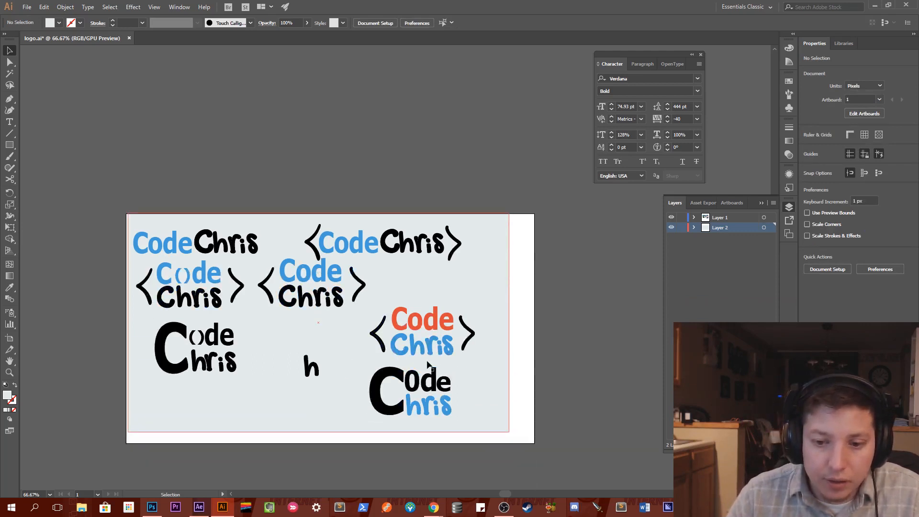
{"action": "key", "text": "a"}
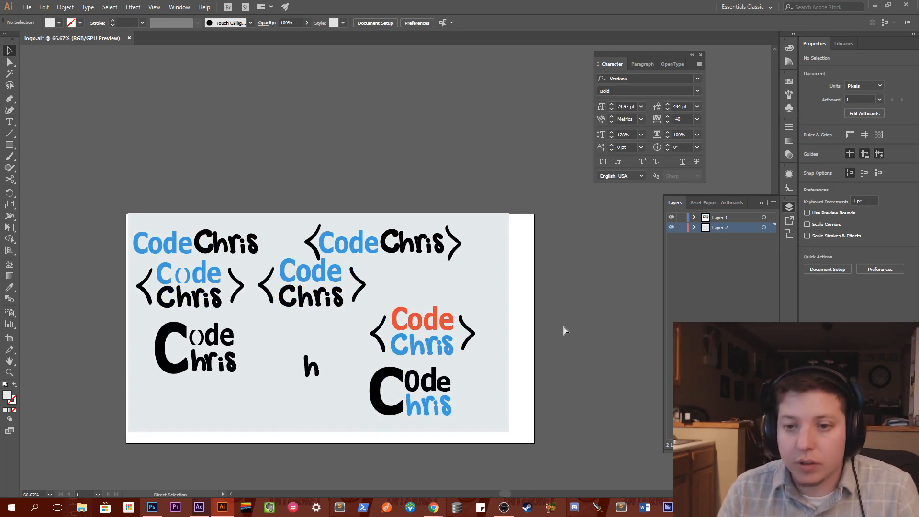
{"action": "key", "text": "ctrl+s"}
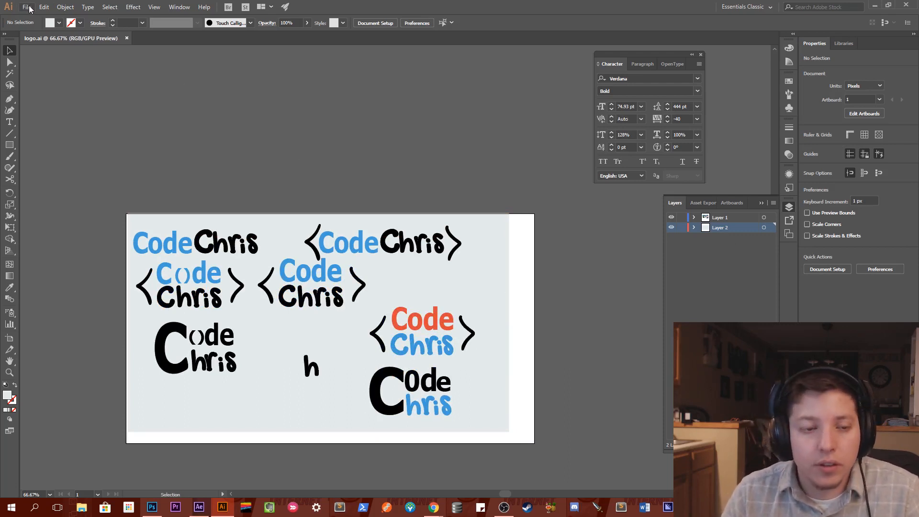